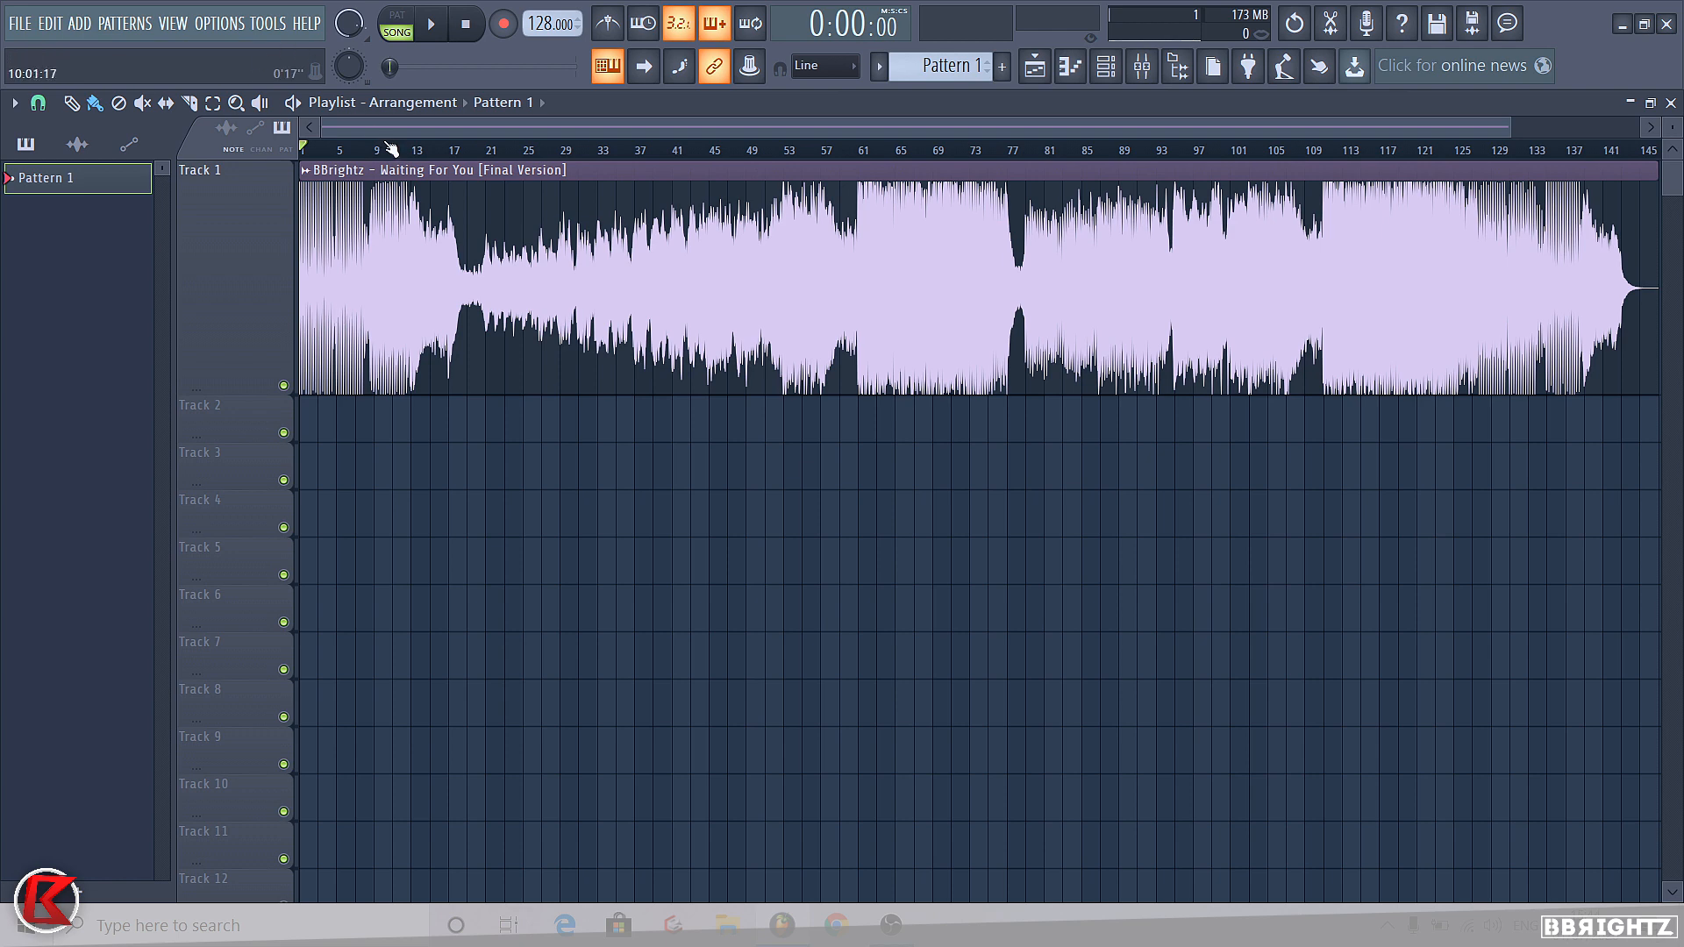
Audition the song at its start, around bar 21 and around bar 60, and return the playhead to the beginning
scroll(350, 189, "up", 2)
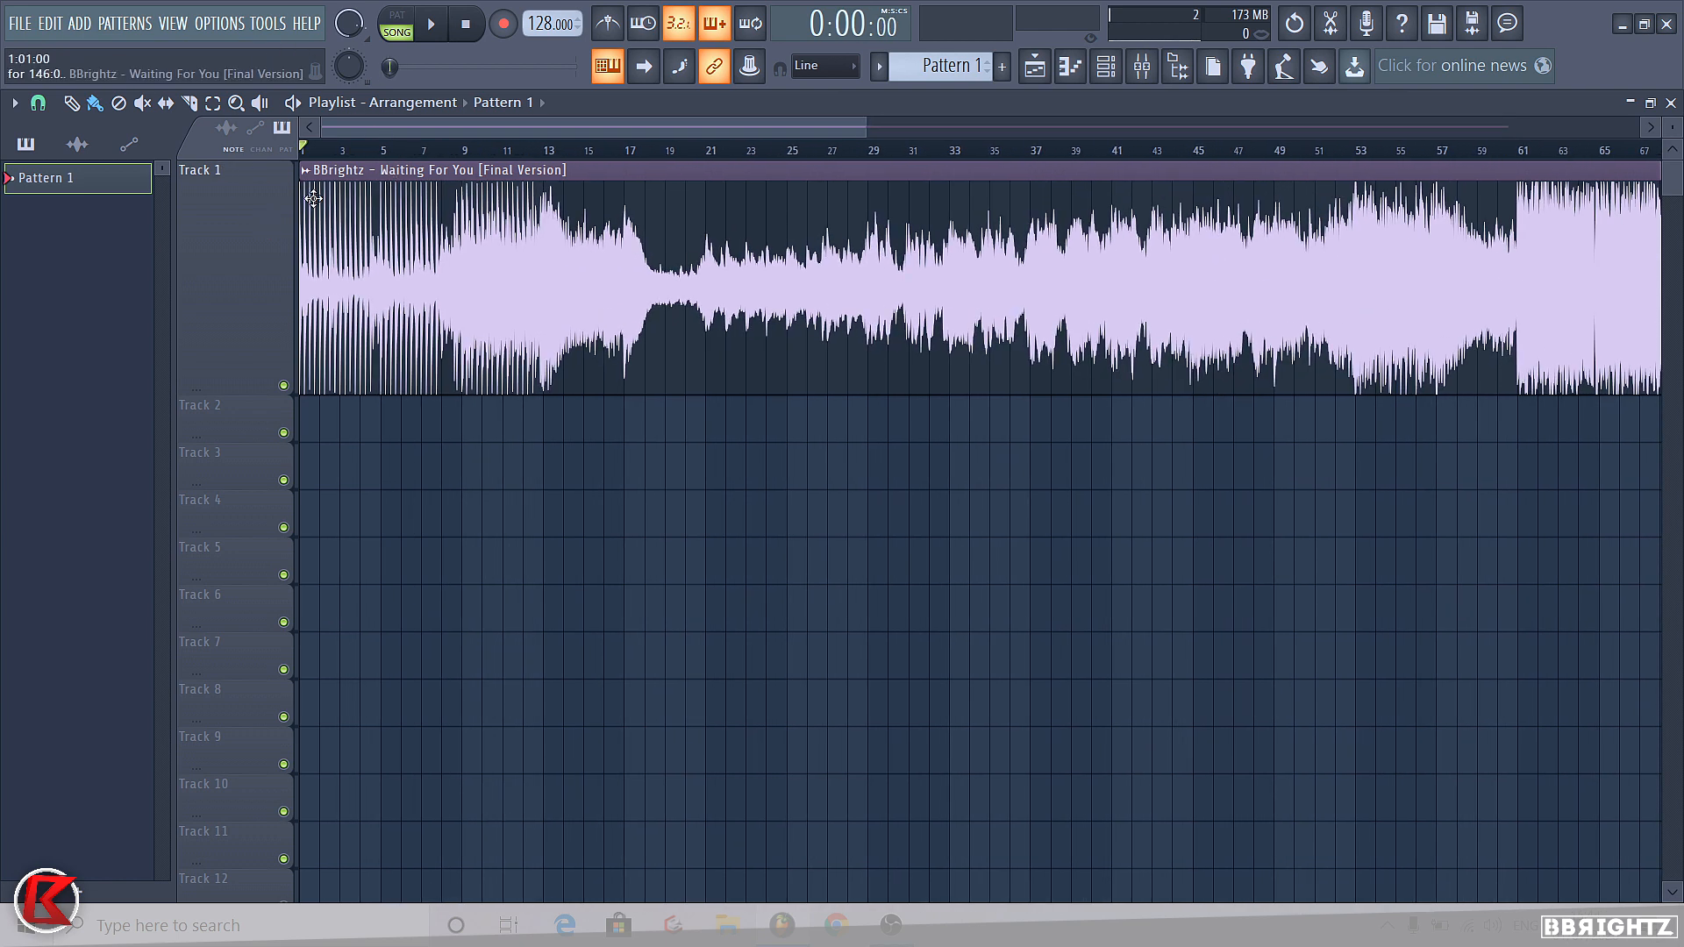
key("space")
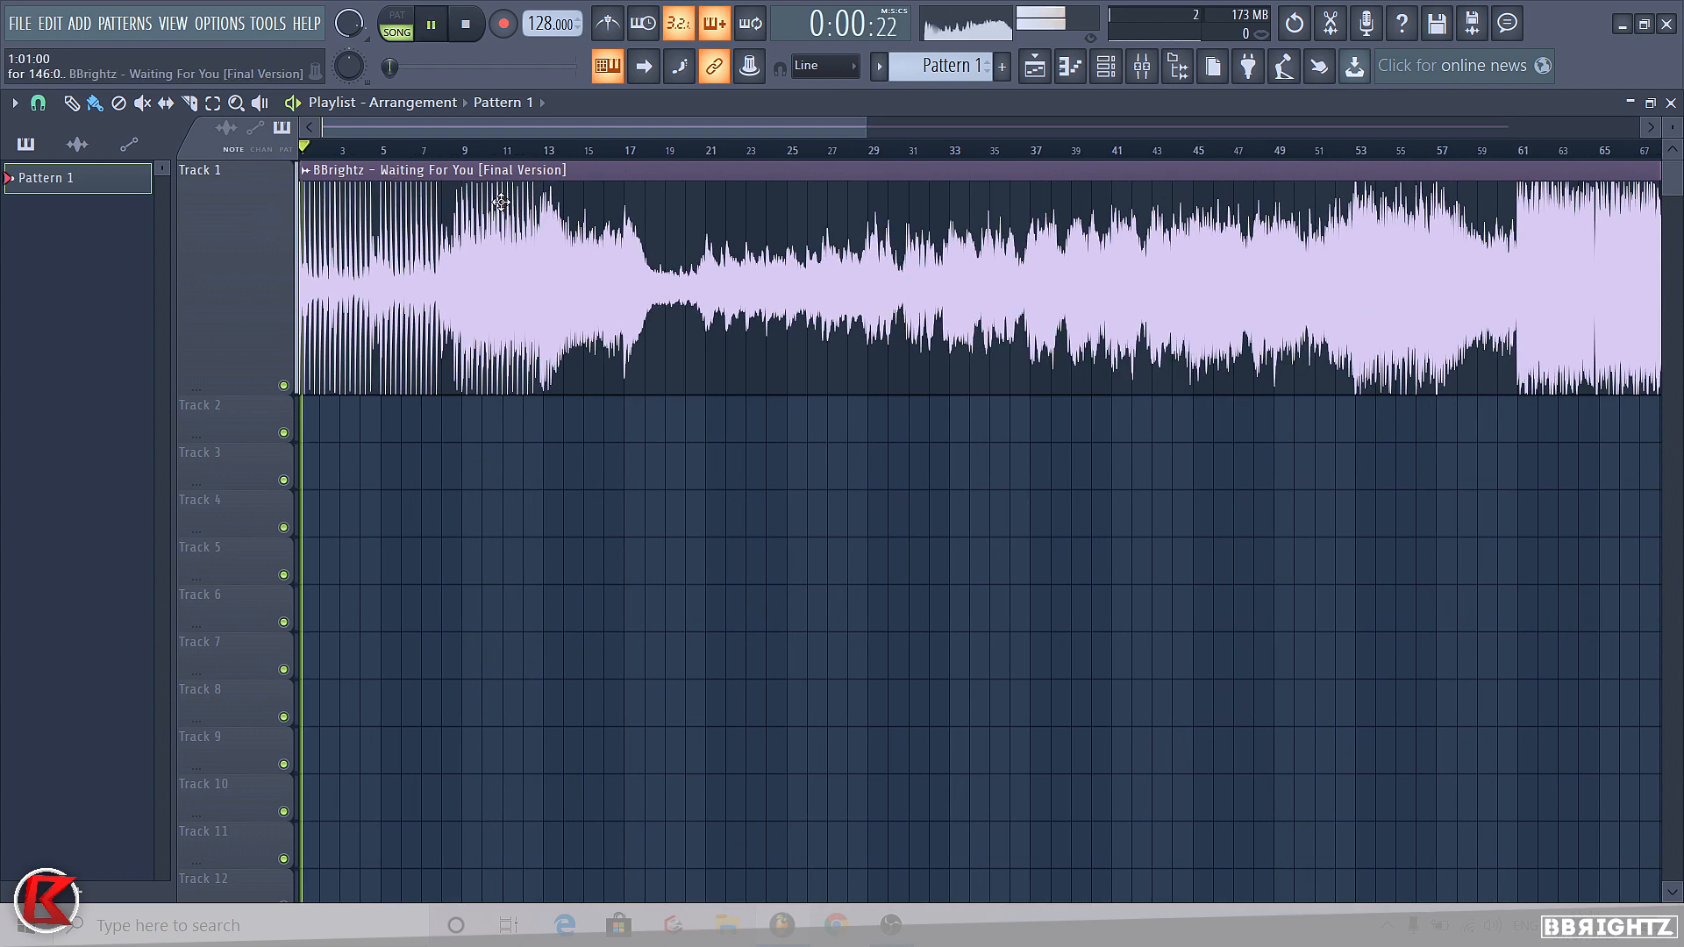
left_click(712, 151)
scroll(1071, 202, "down", 1)
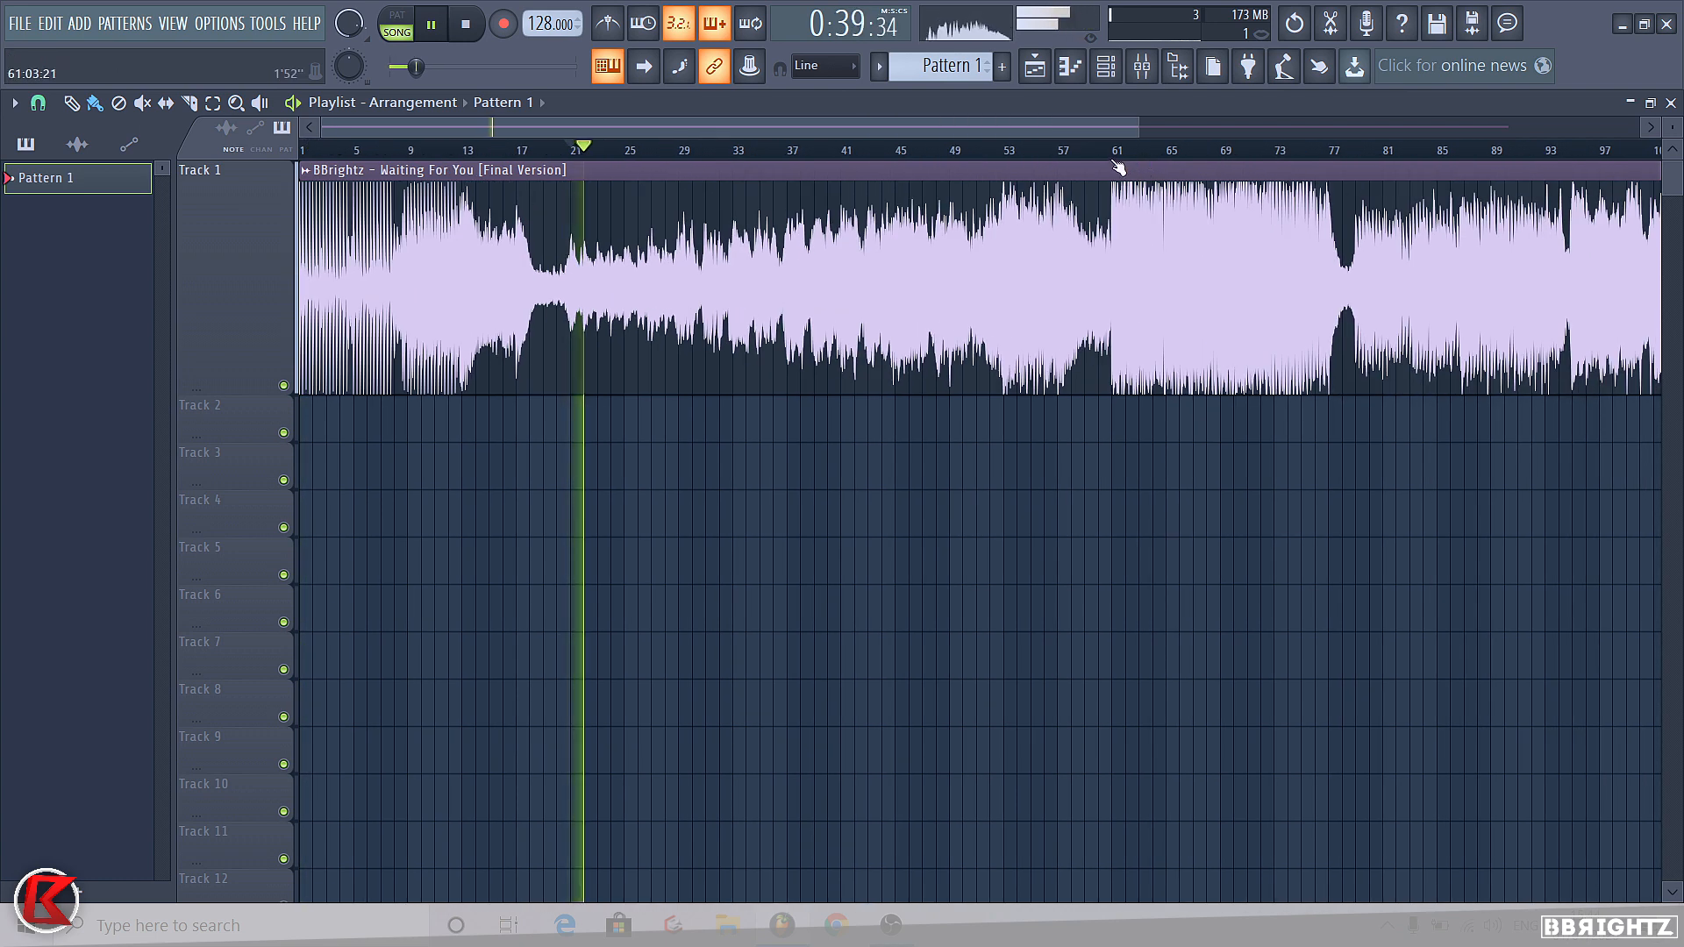
left_click(1096, 150)
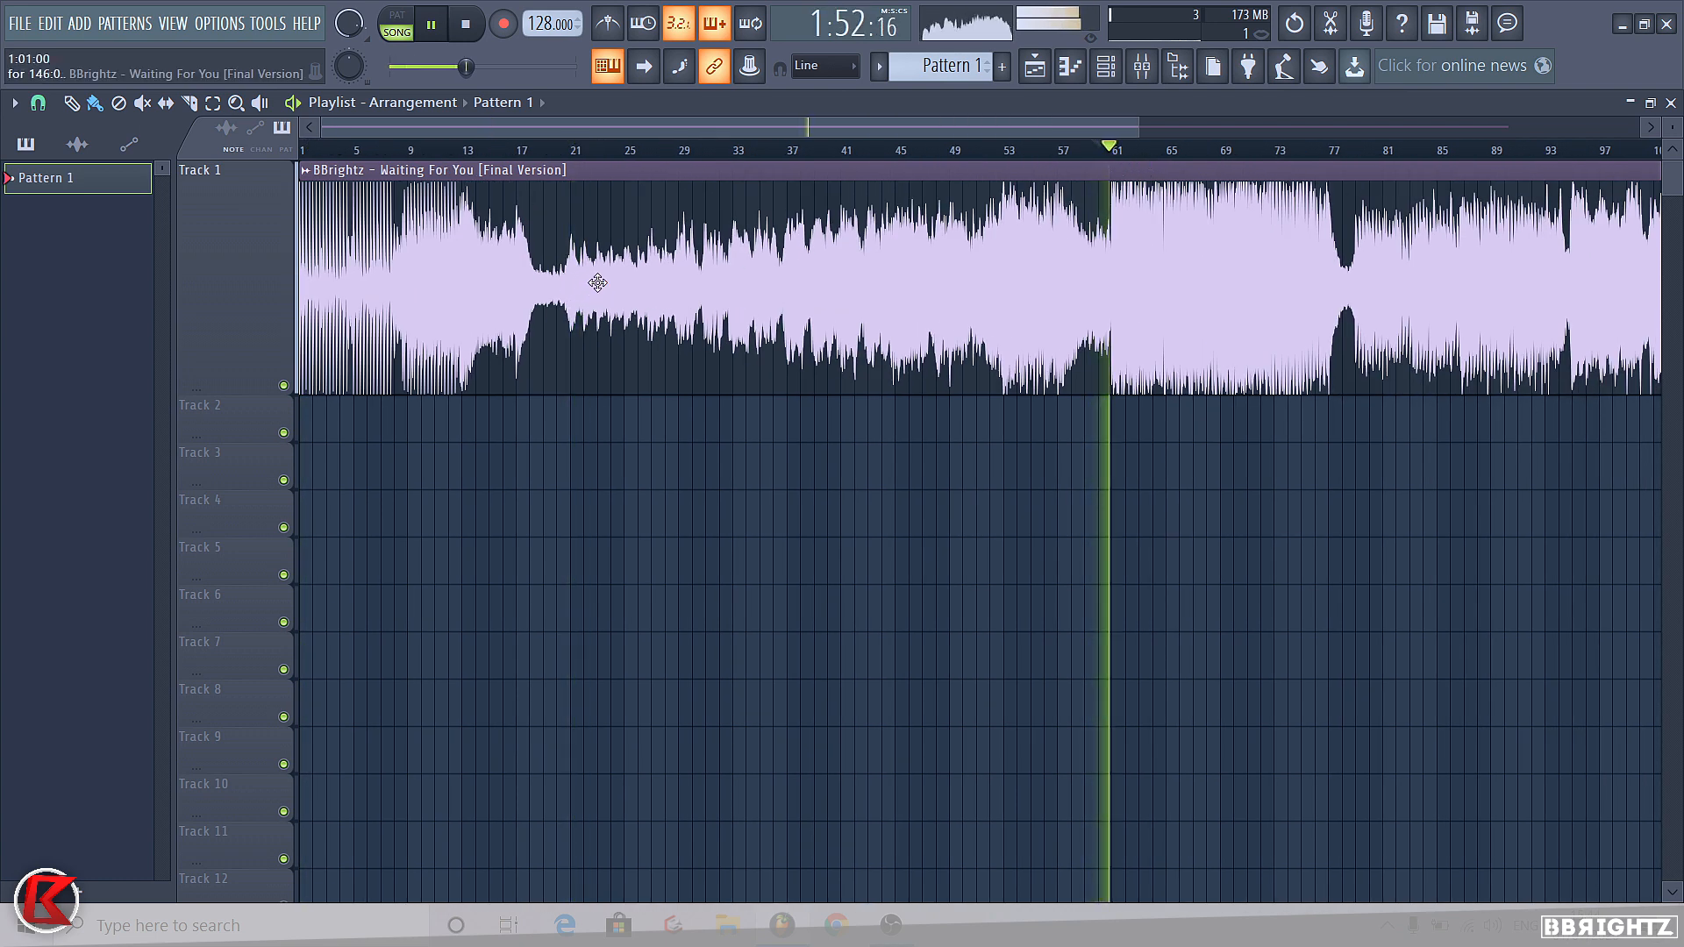
key("space")
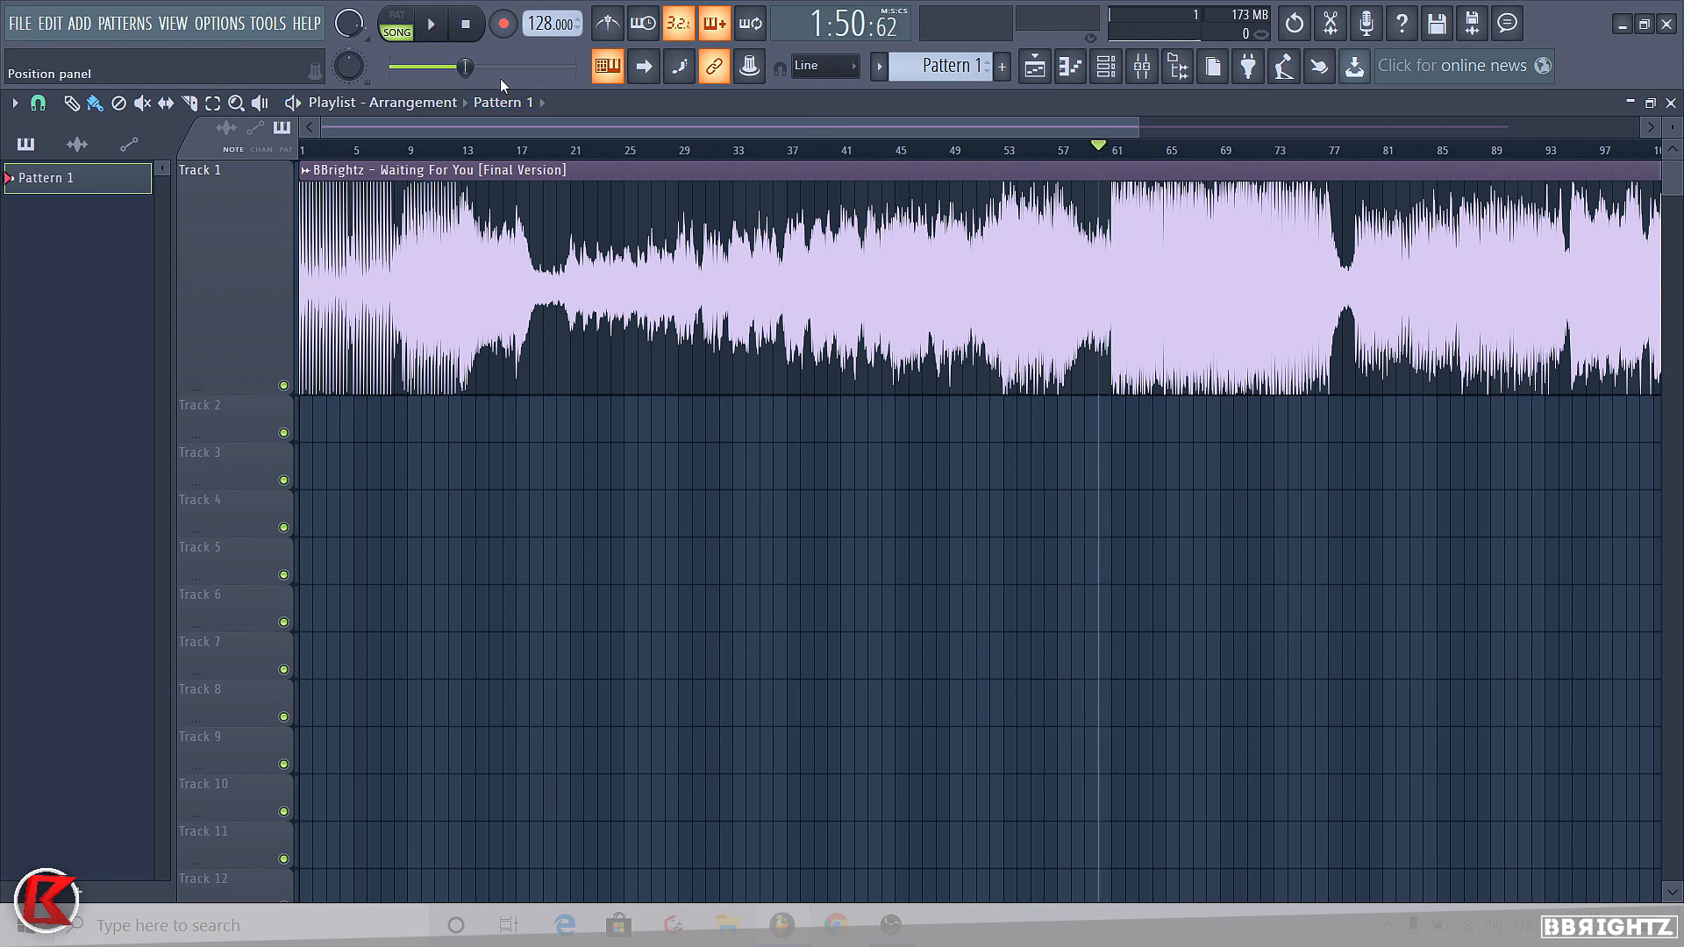
left_click_drag(310, 149, 279, 167)
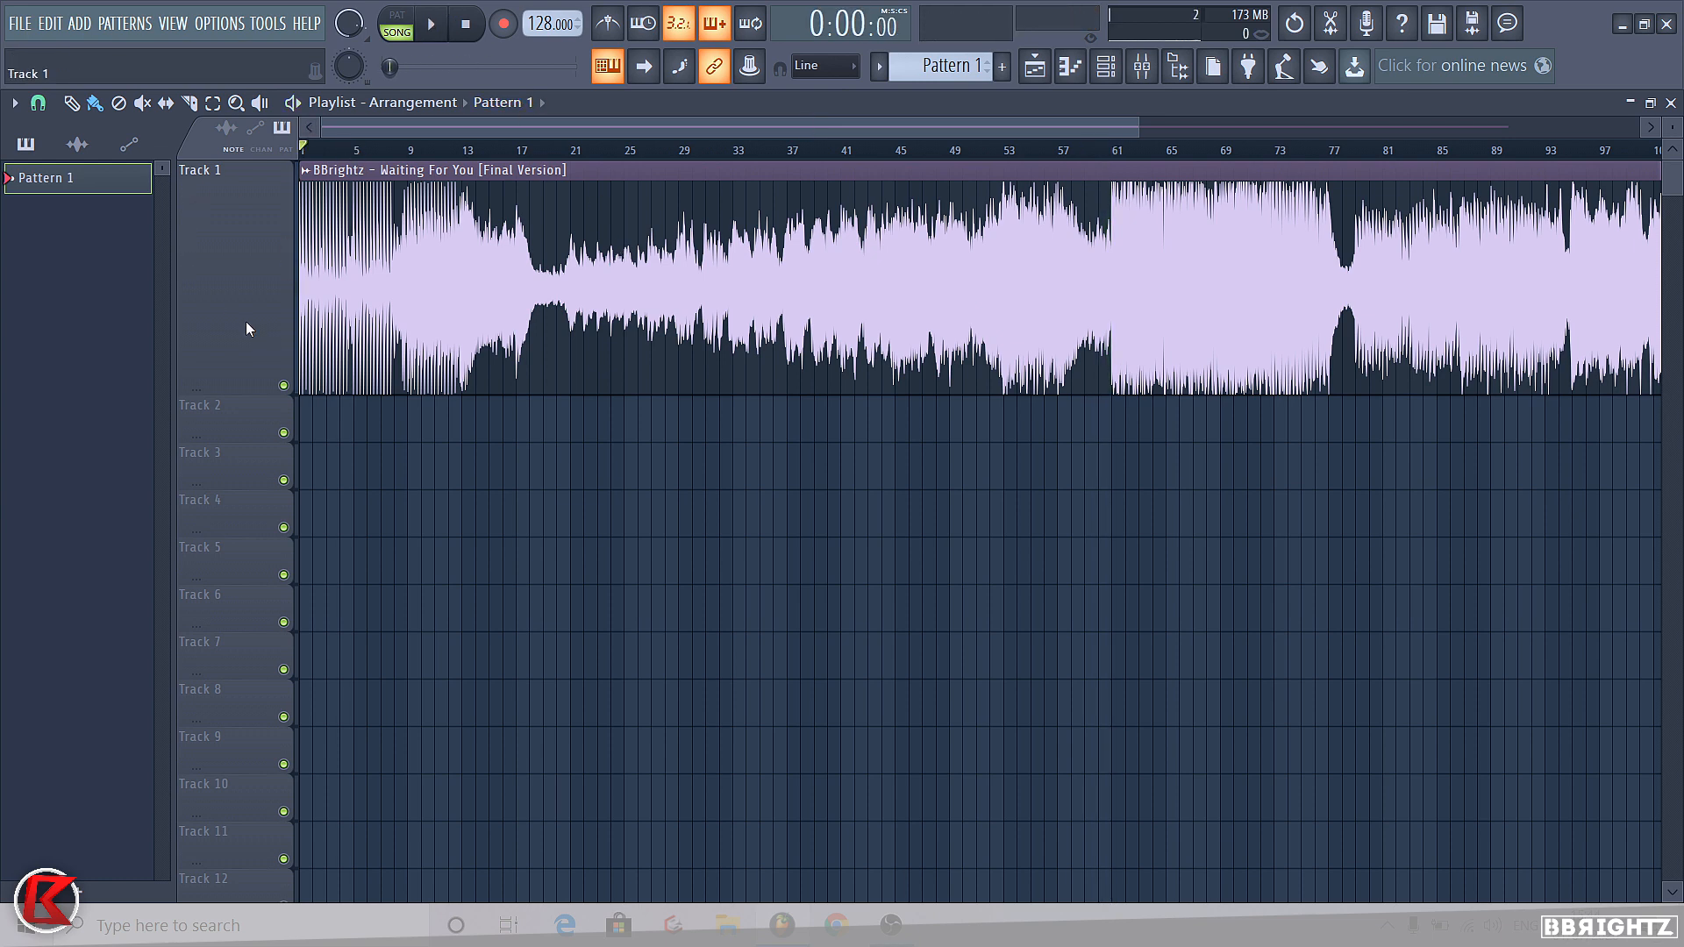
Add a time marker named Intro at bar 1 of the playlist
key("Page_Up")
key("Page_Up")
key("Page_Up")
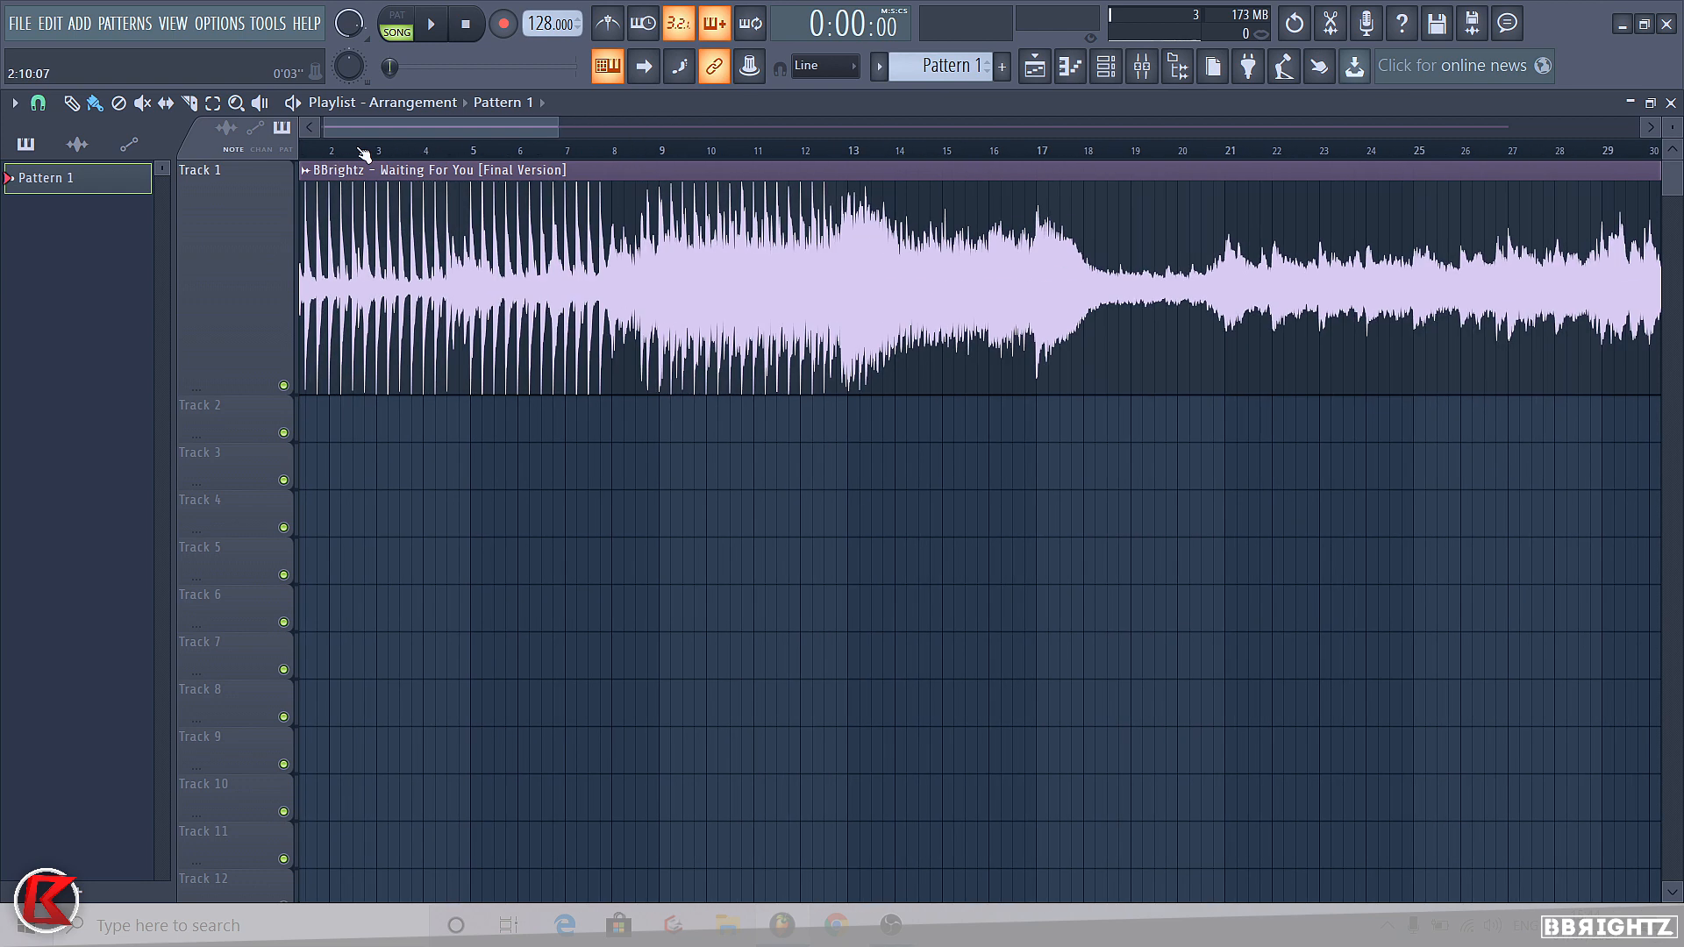
key("Page_Down")
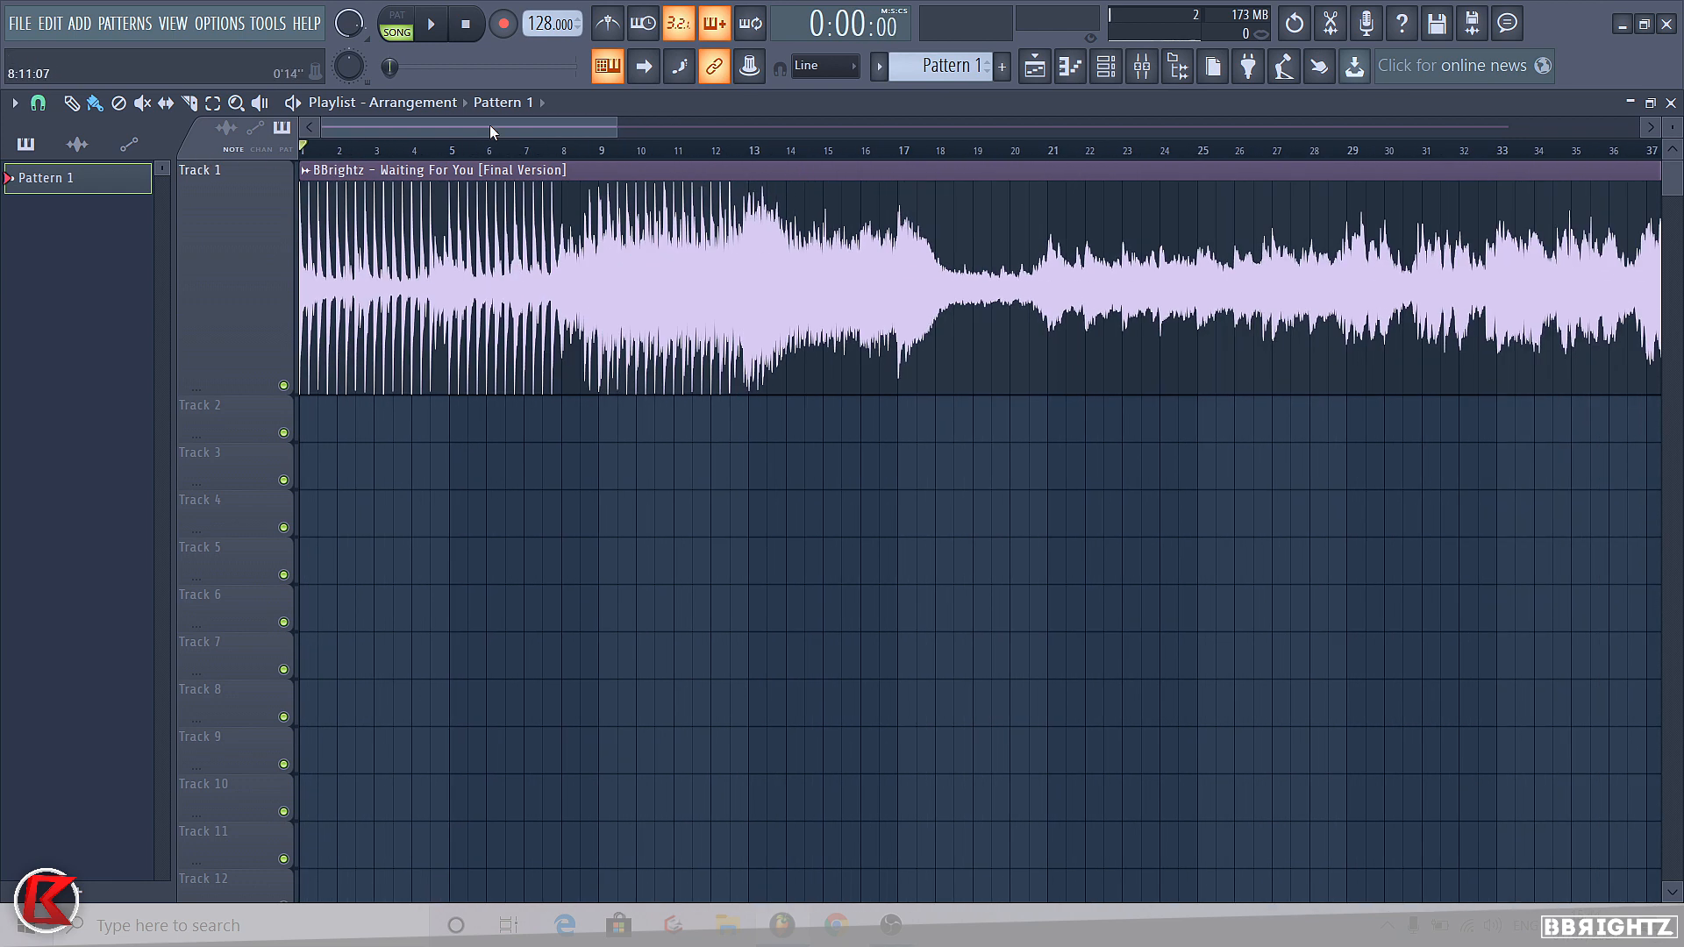
key("Page_Down")
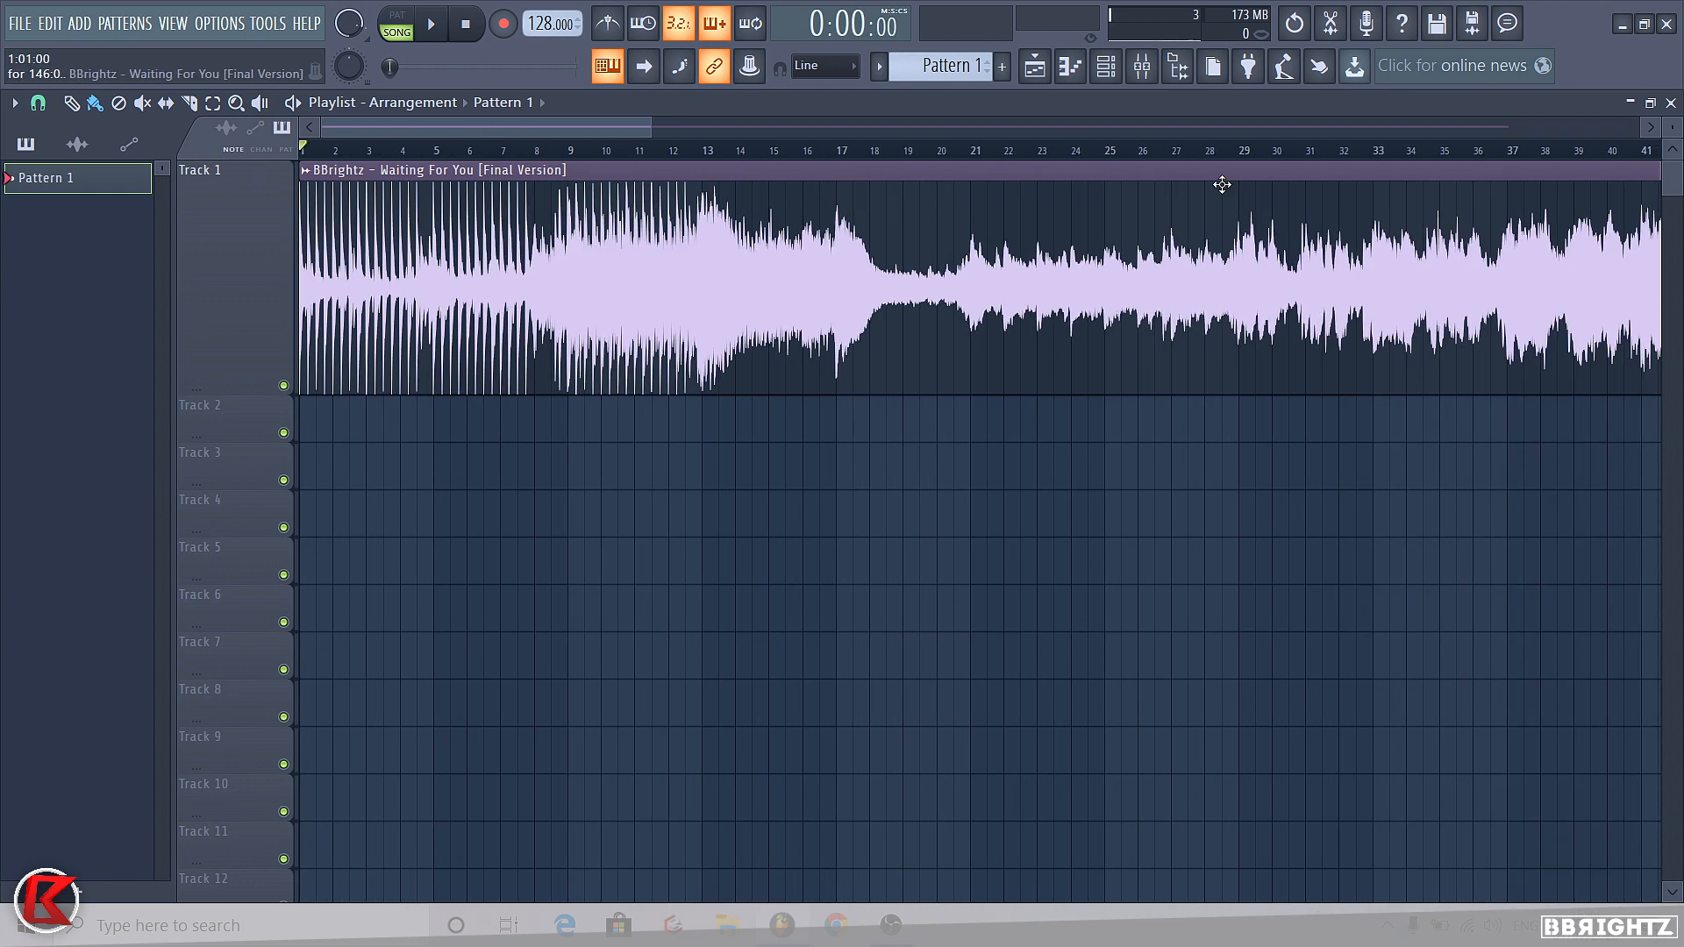
left_click(367, 154)
left_click_drag(363, 153, 265, 140)
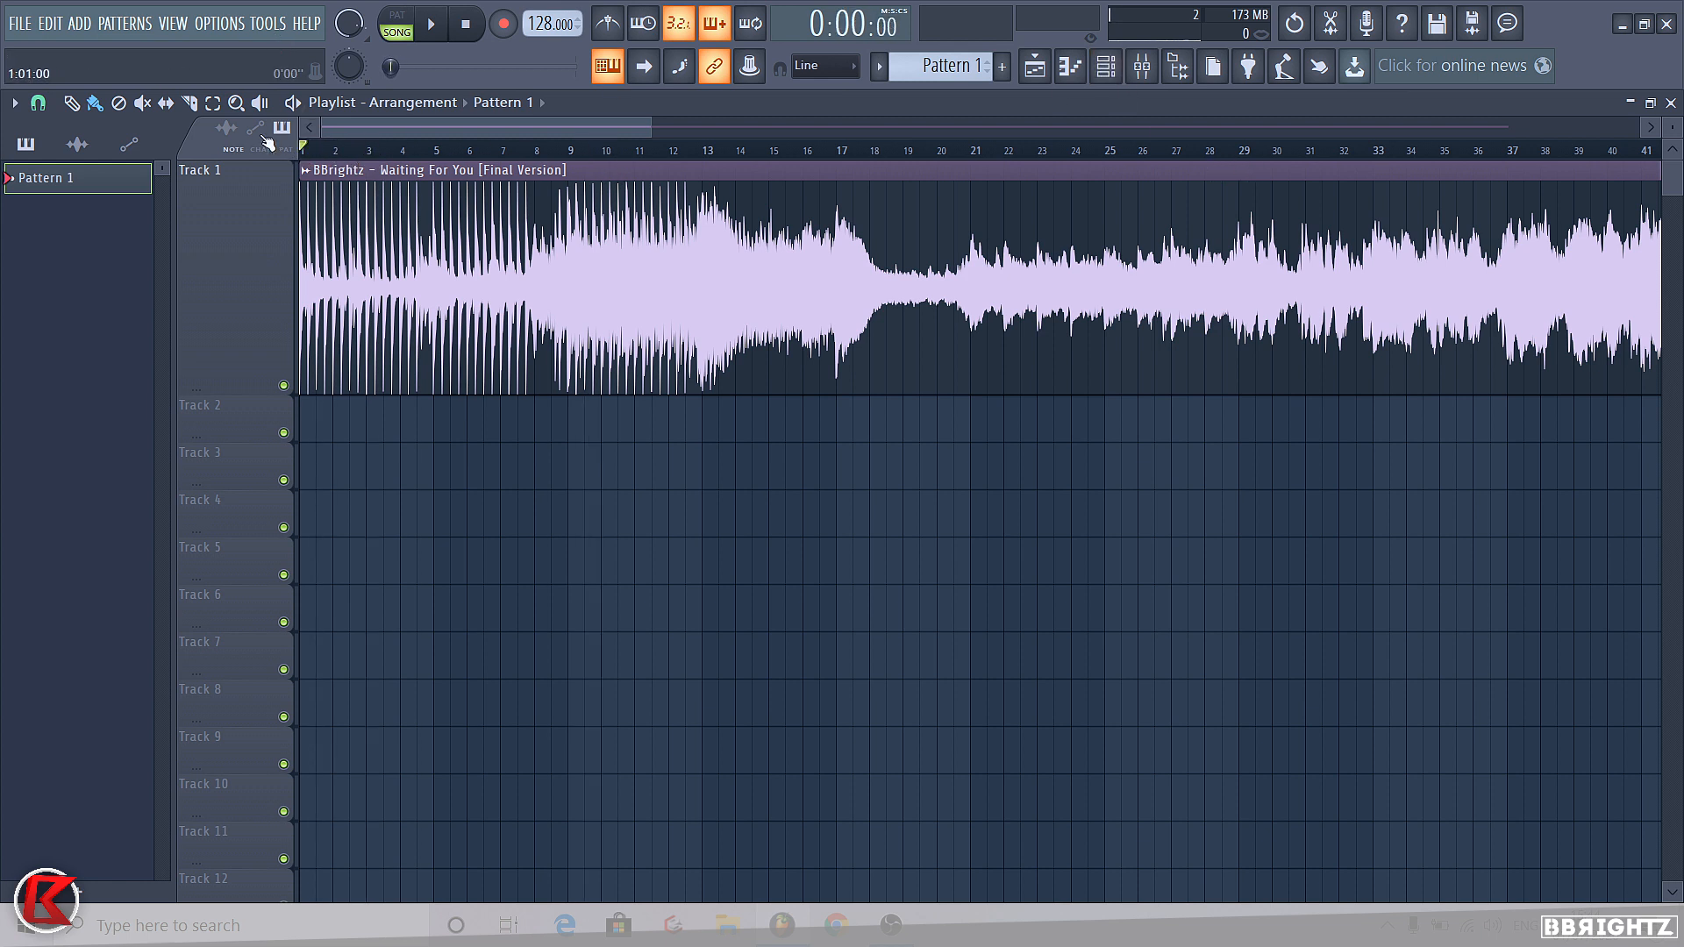
left_click(17, 106)
mouse_move(58, 263)
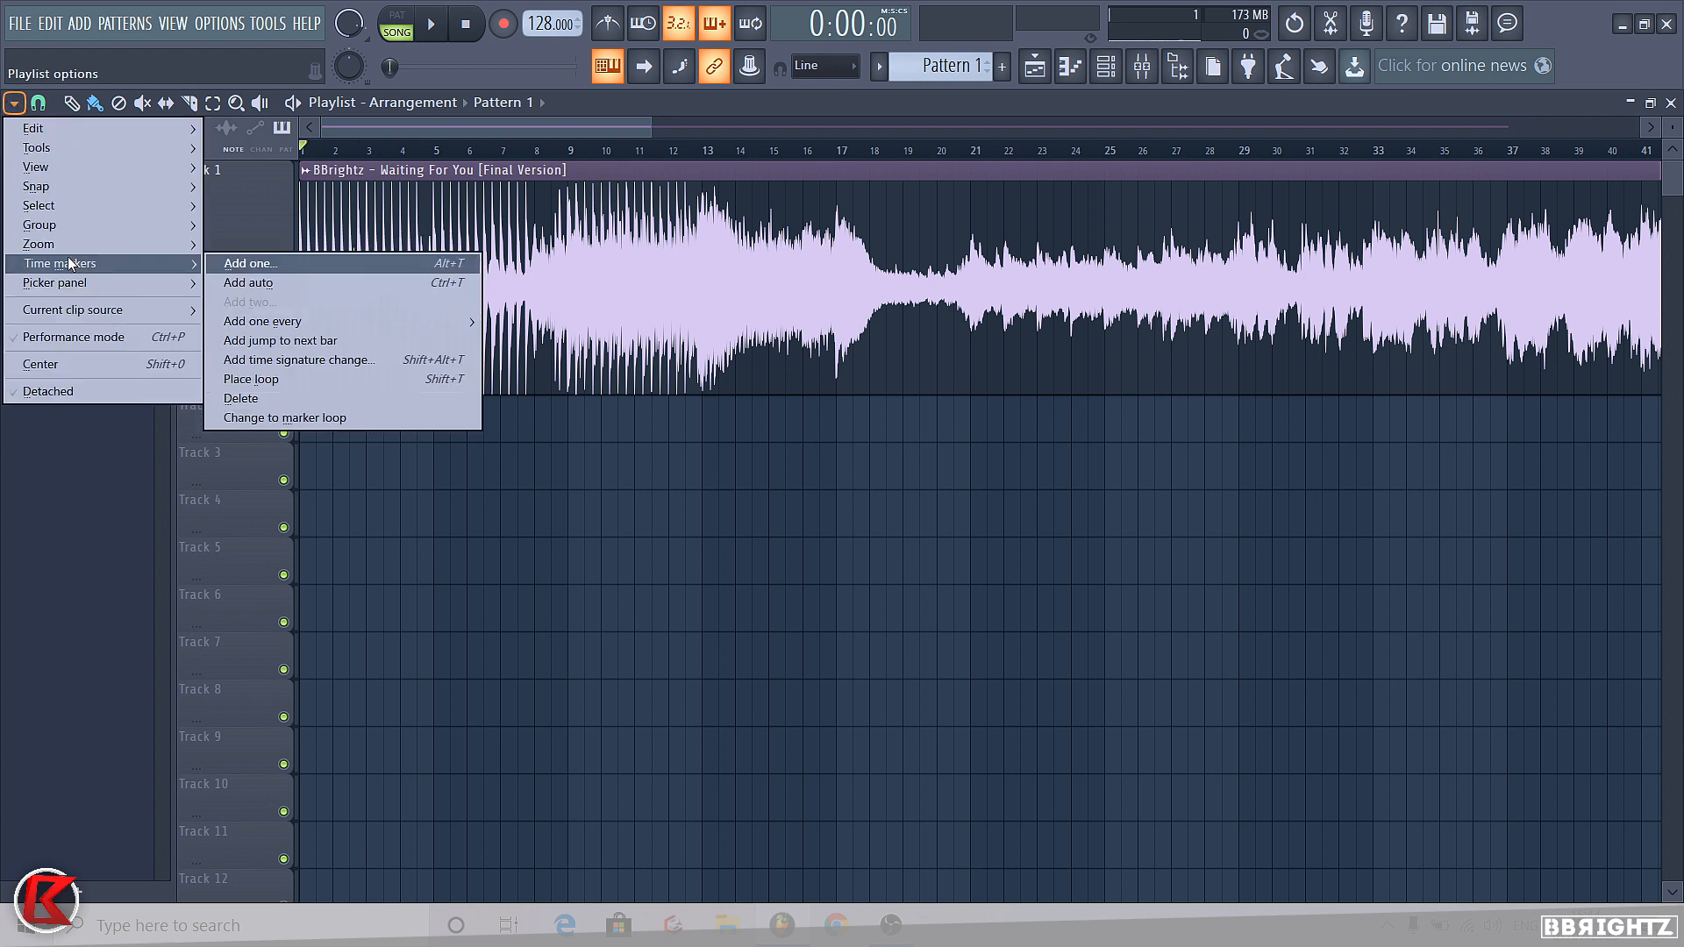
left_click(246, 263)
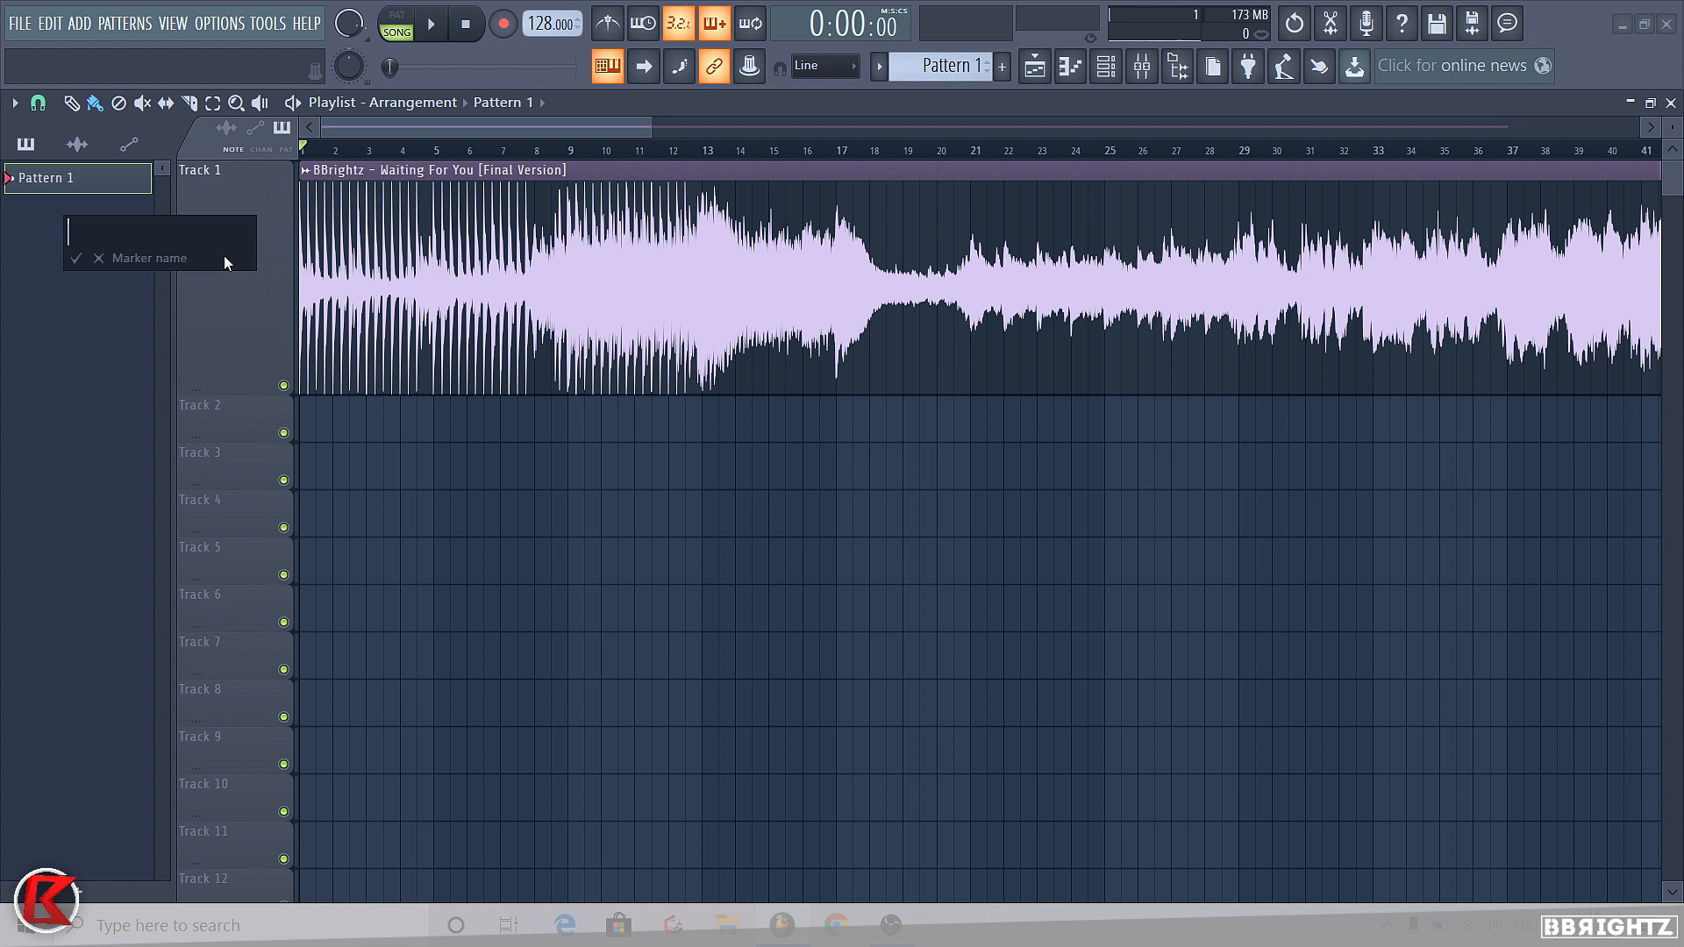
type("Intro")
key("Return")
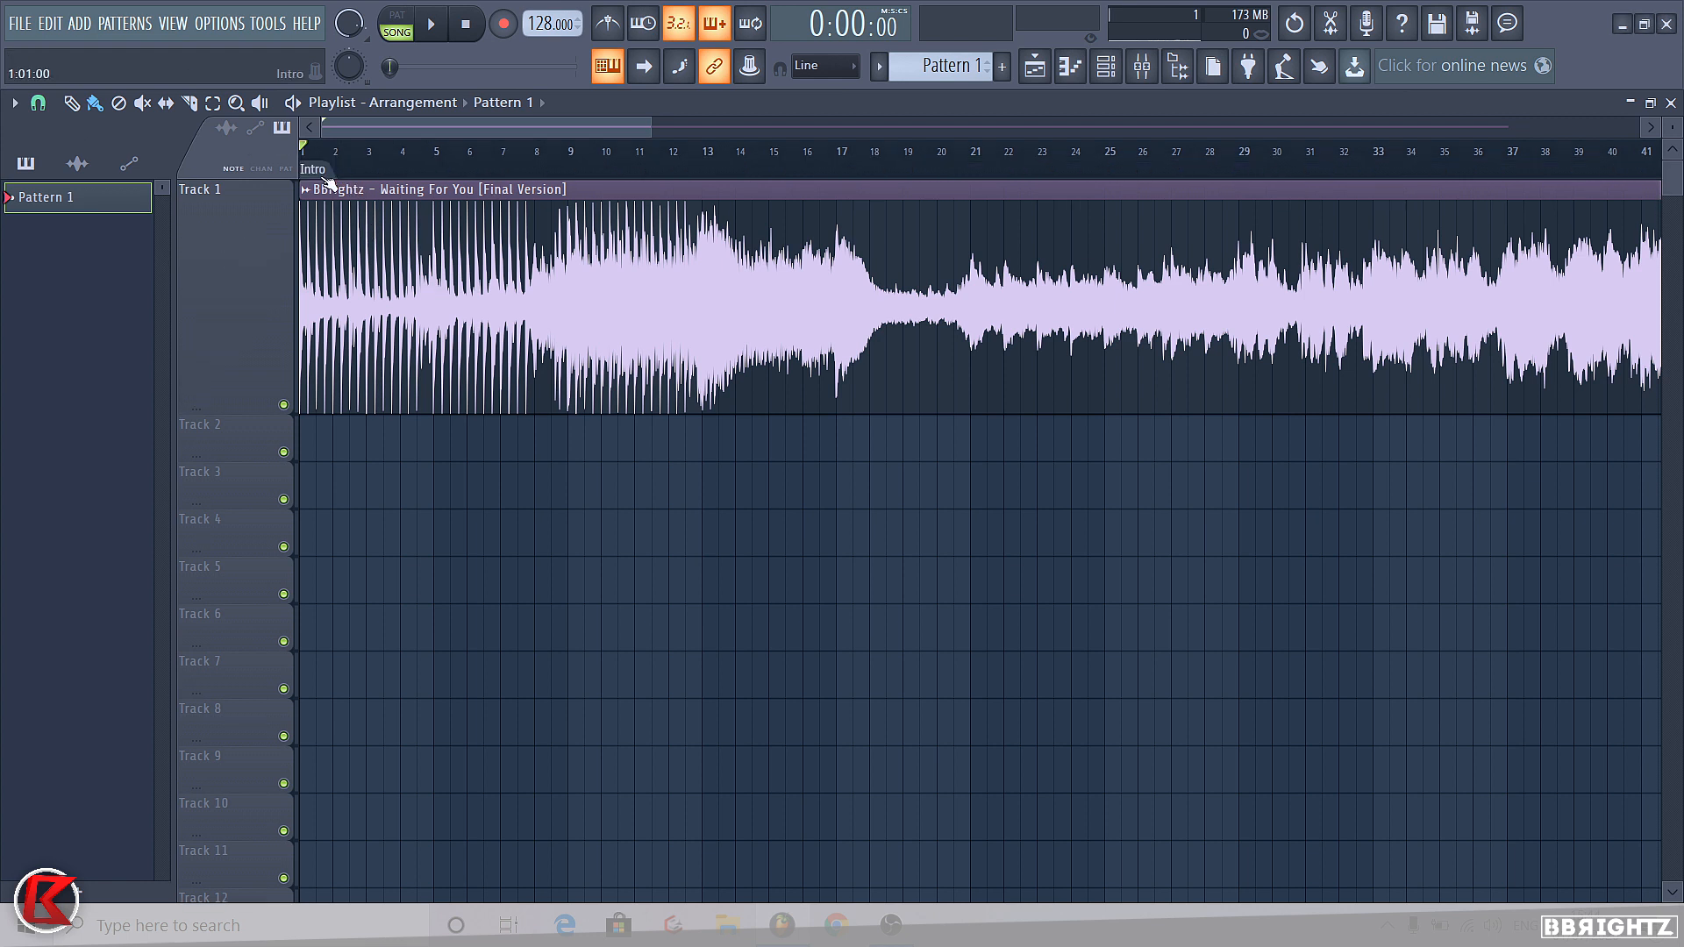
Add a time marker named Break at bar 17, where the intro ends
left_click(836, 171)
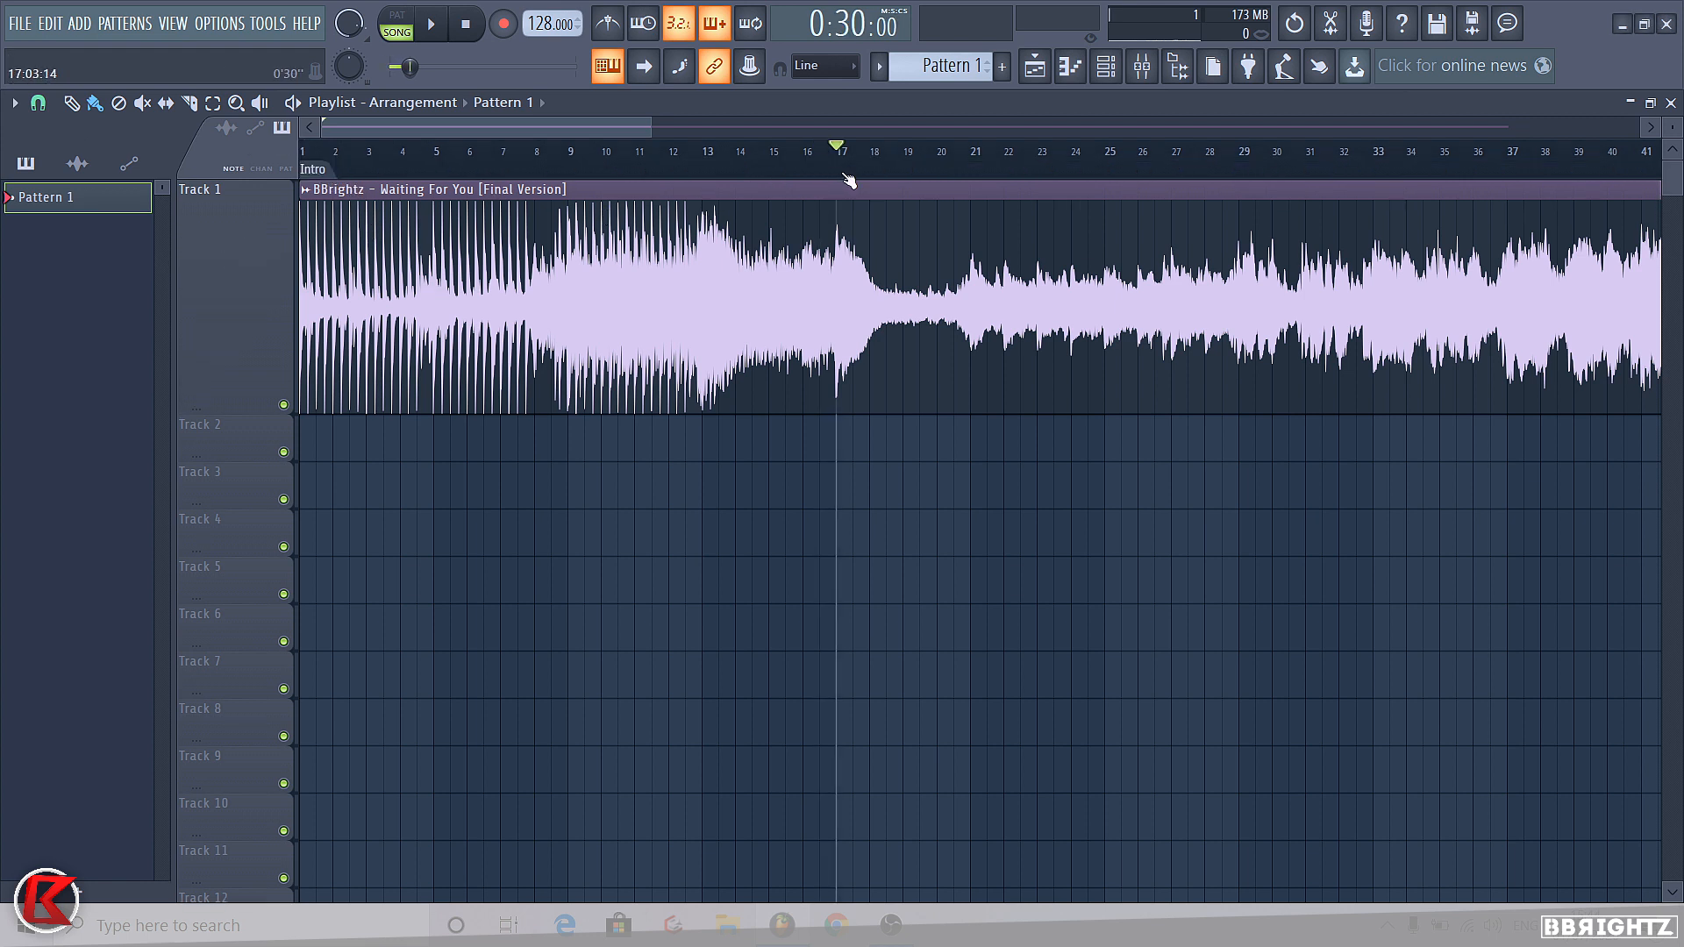
right_click(840, 172)
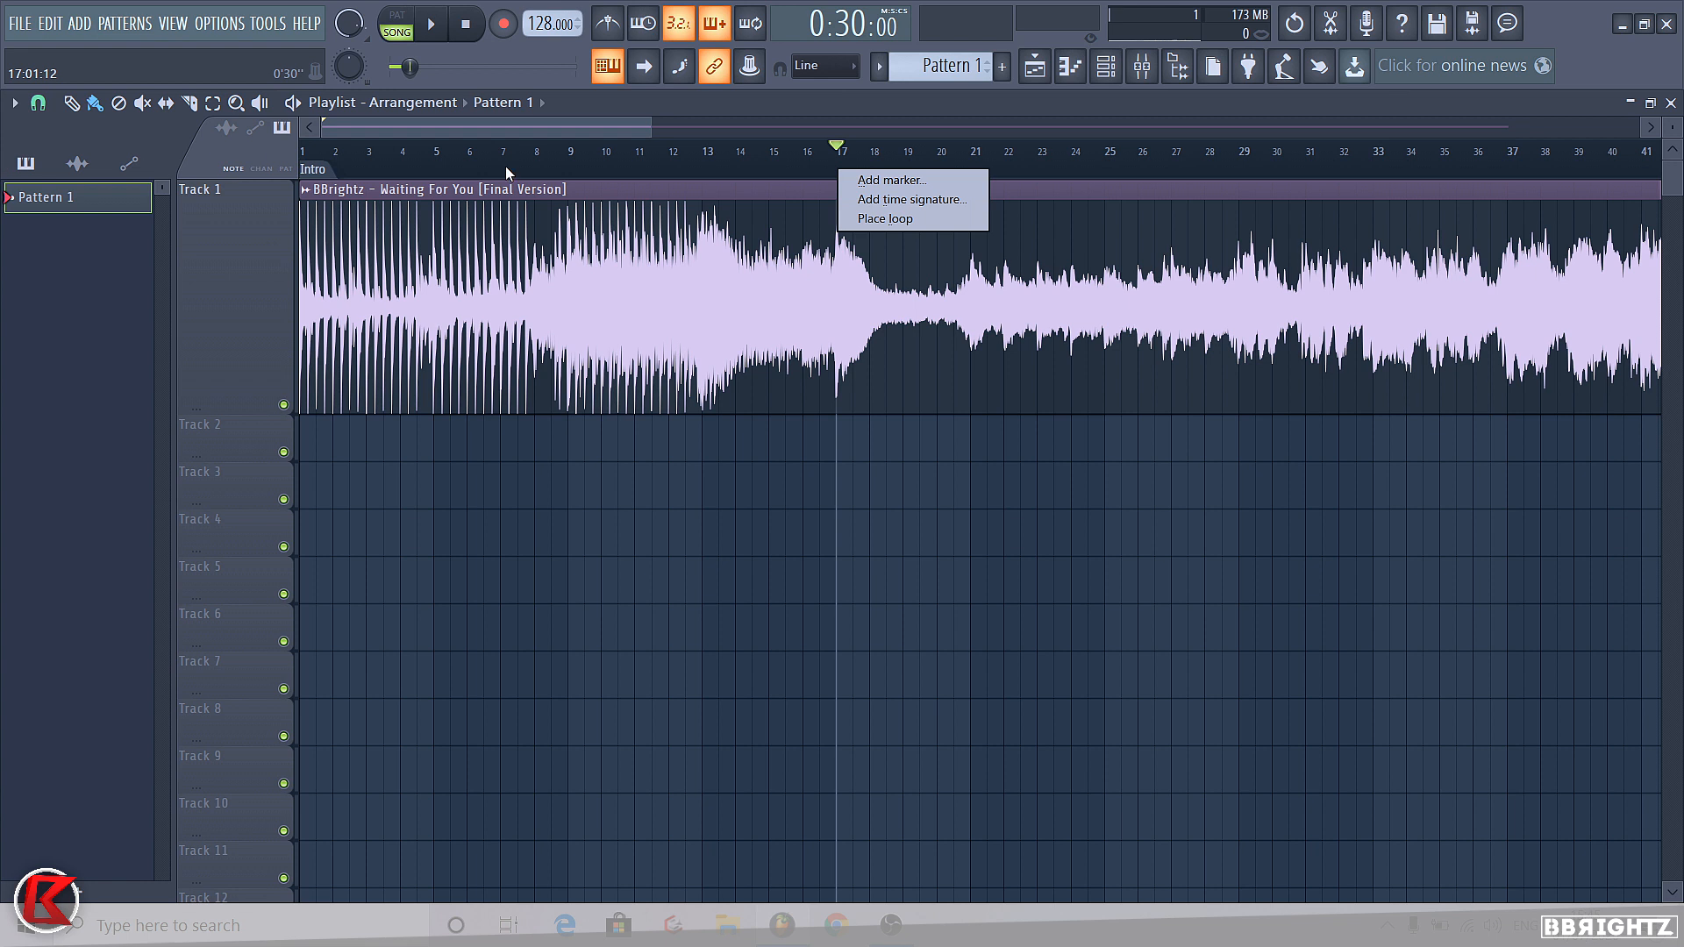
left_click(828, 160)
left_click(840, 165)
right_click(840, 165)
left_click(894, 176)
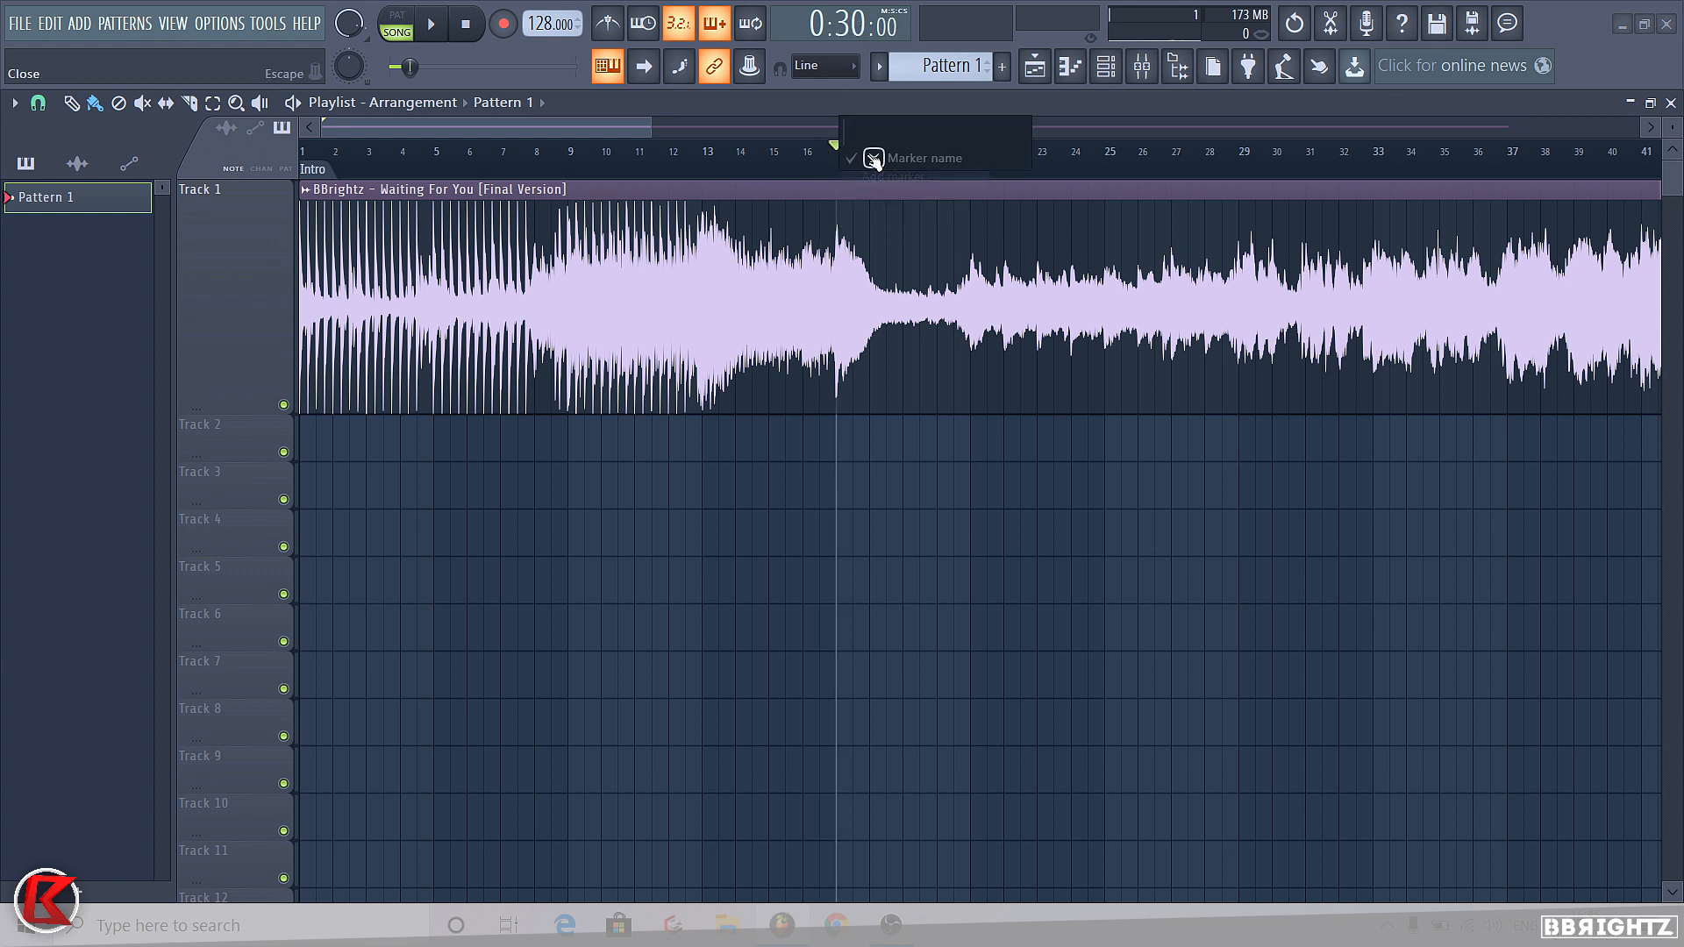
type("Break")
key("Return")
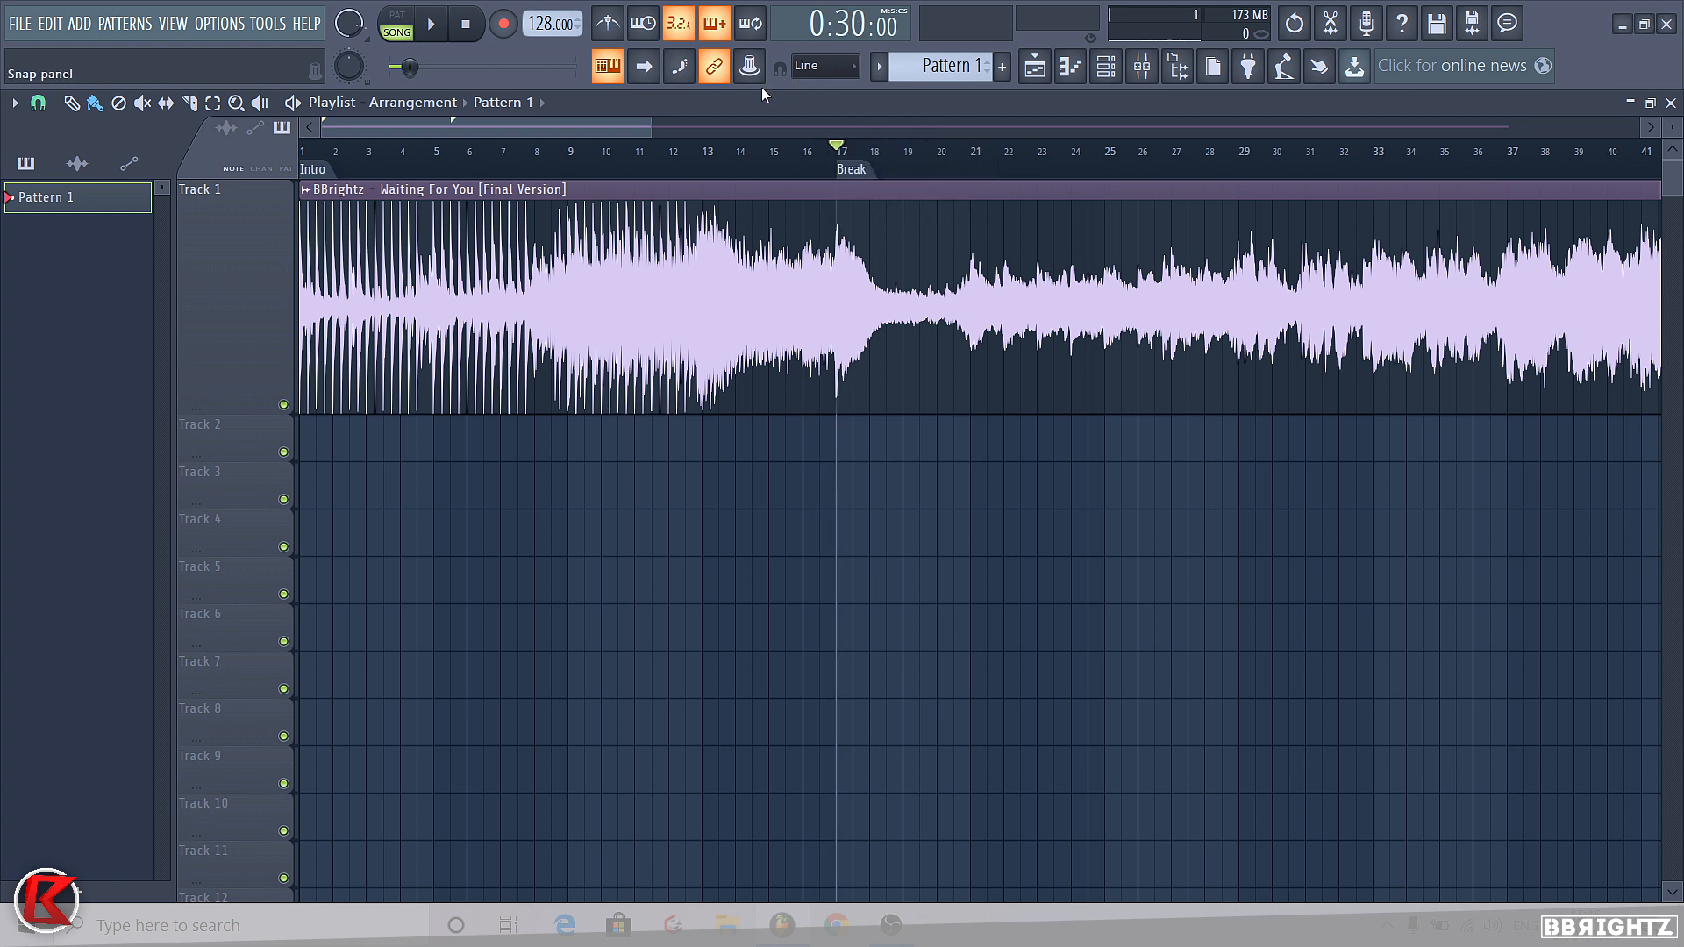
Select the timeline section between the Intro and Break markers to view its extent
scroll(327, 201, "down", 2)
left_click(318, 169)
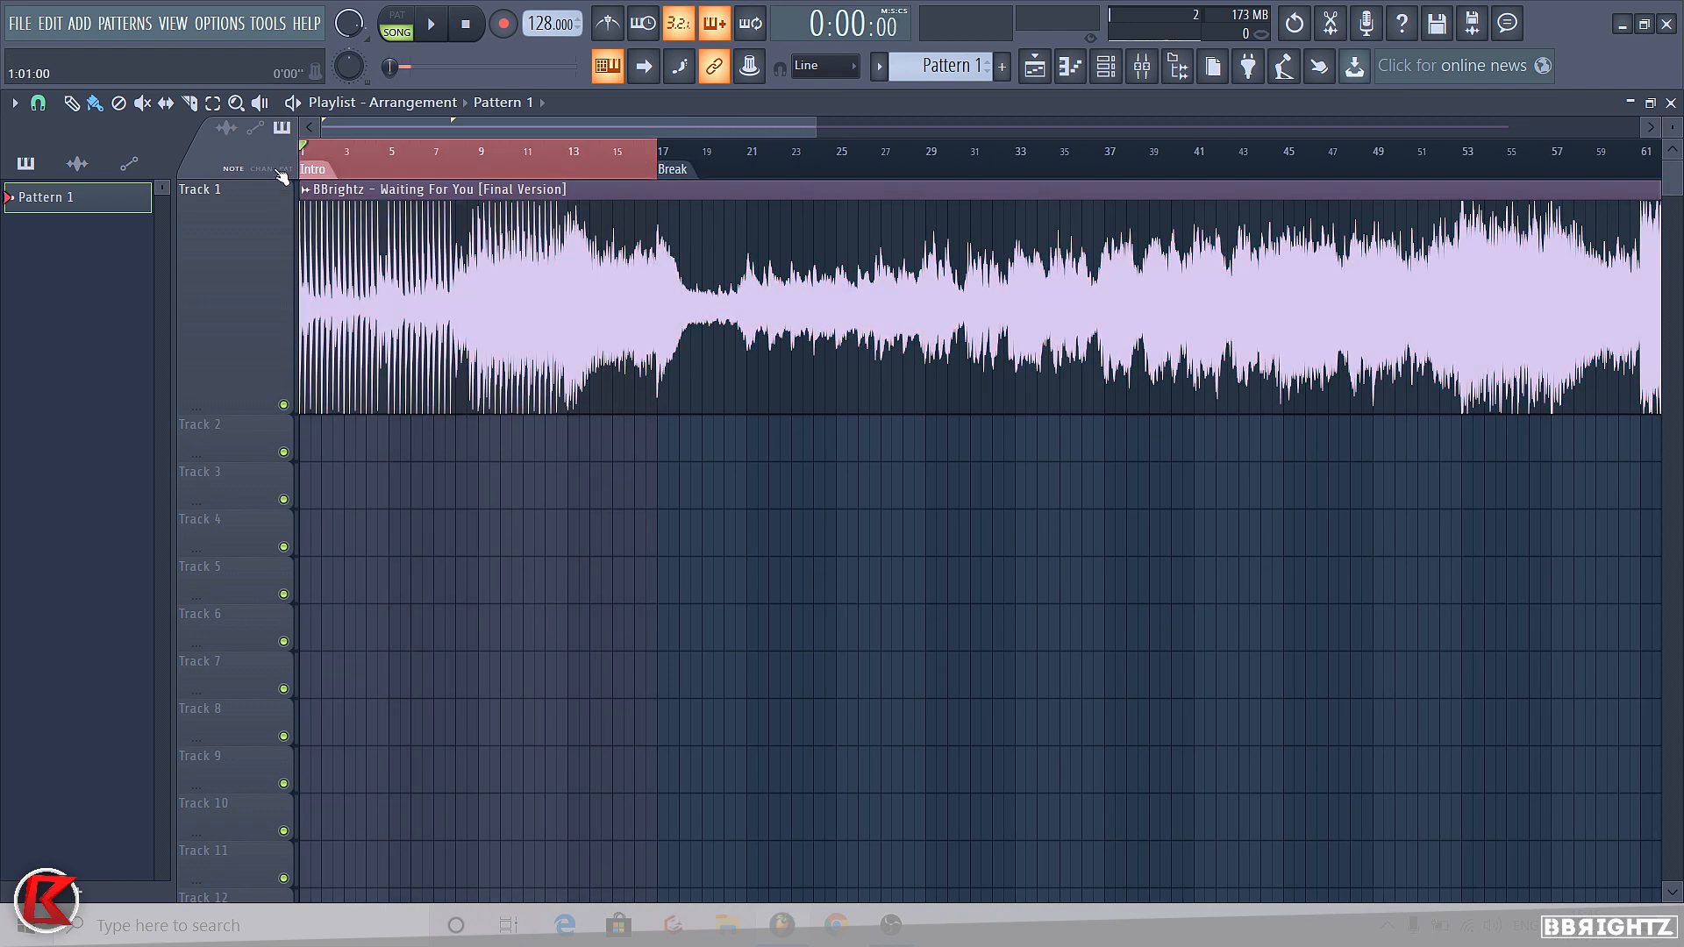
scroll(329, 175, "down", 3)
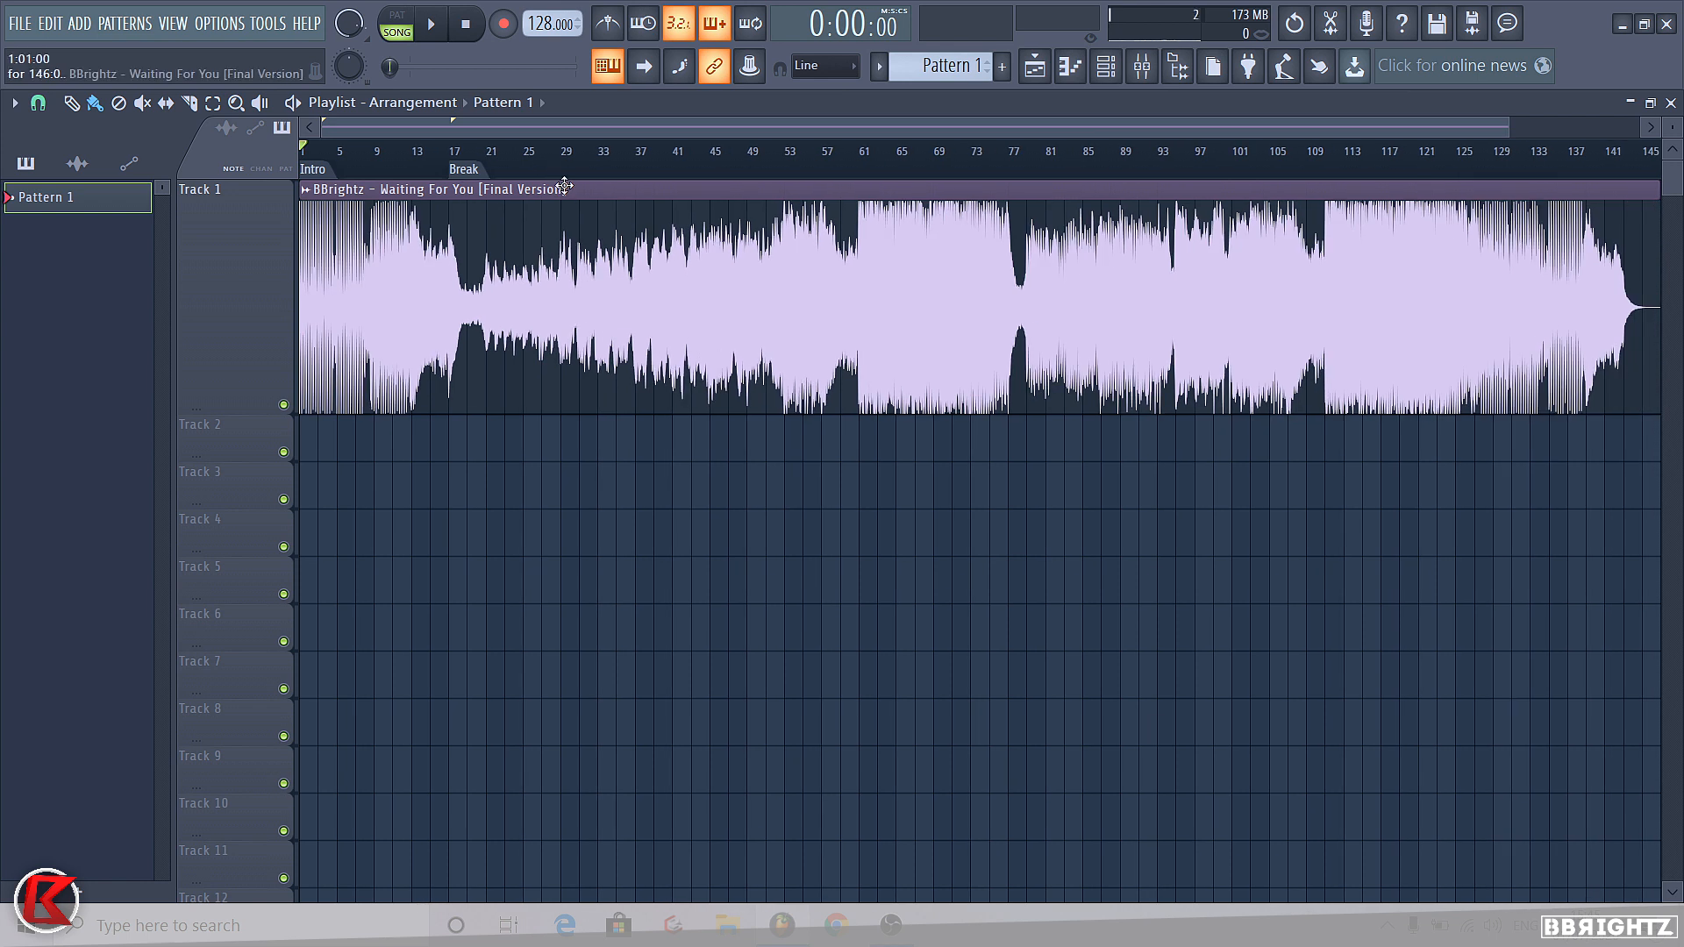
Add a time marker named Build Up at bar 53
left_click(603, 154)
left_click_drag(597, 151, 786, 170)
scroll(785, 171, "up", 2)
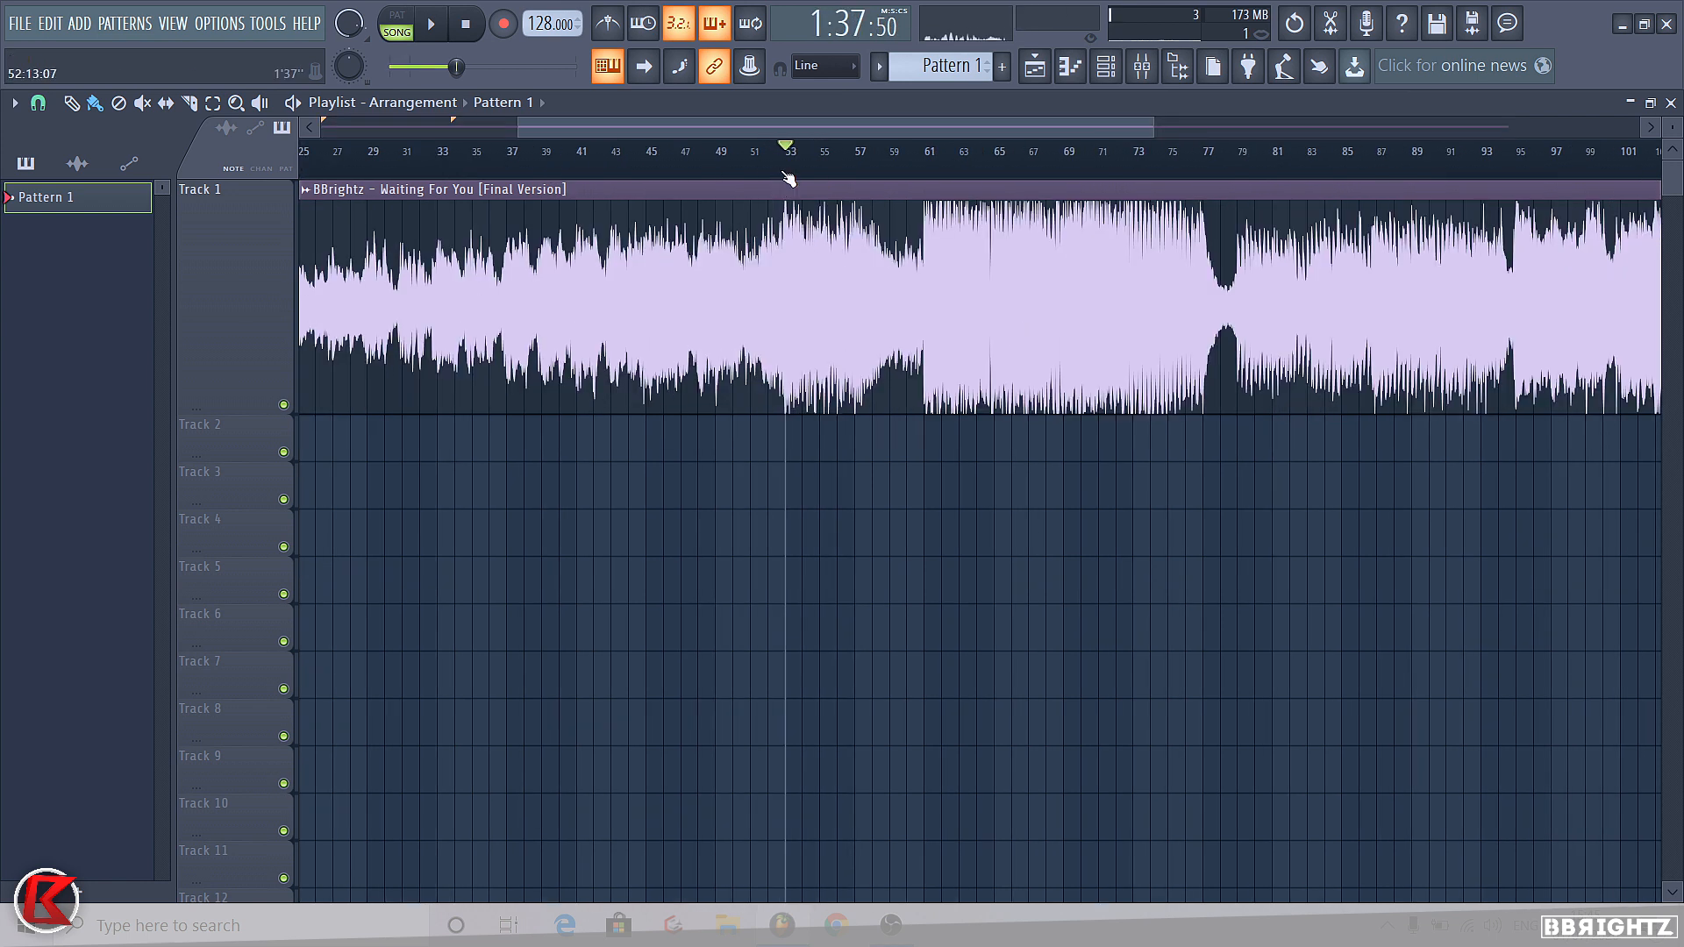
right_click(784, 172)
left_click(797, 181)
type("Bui")
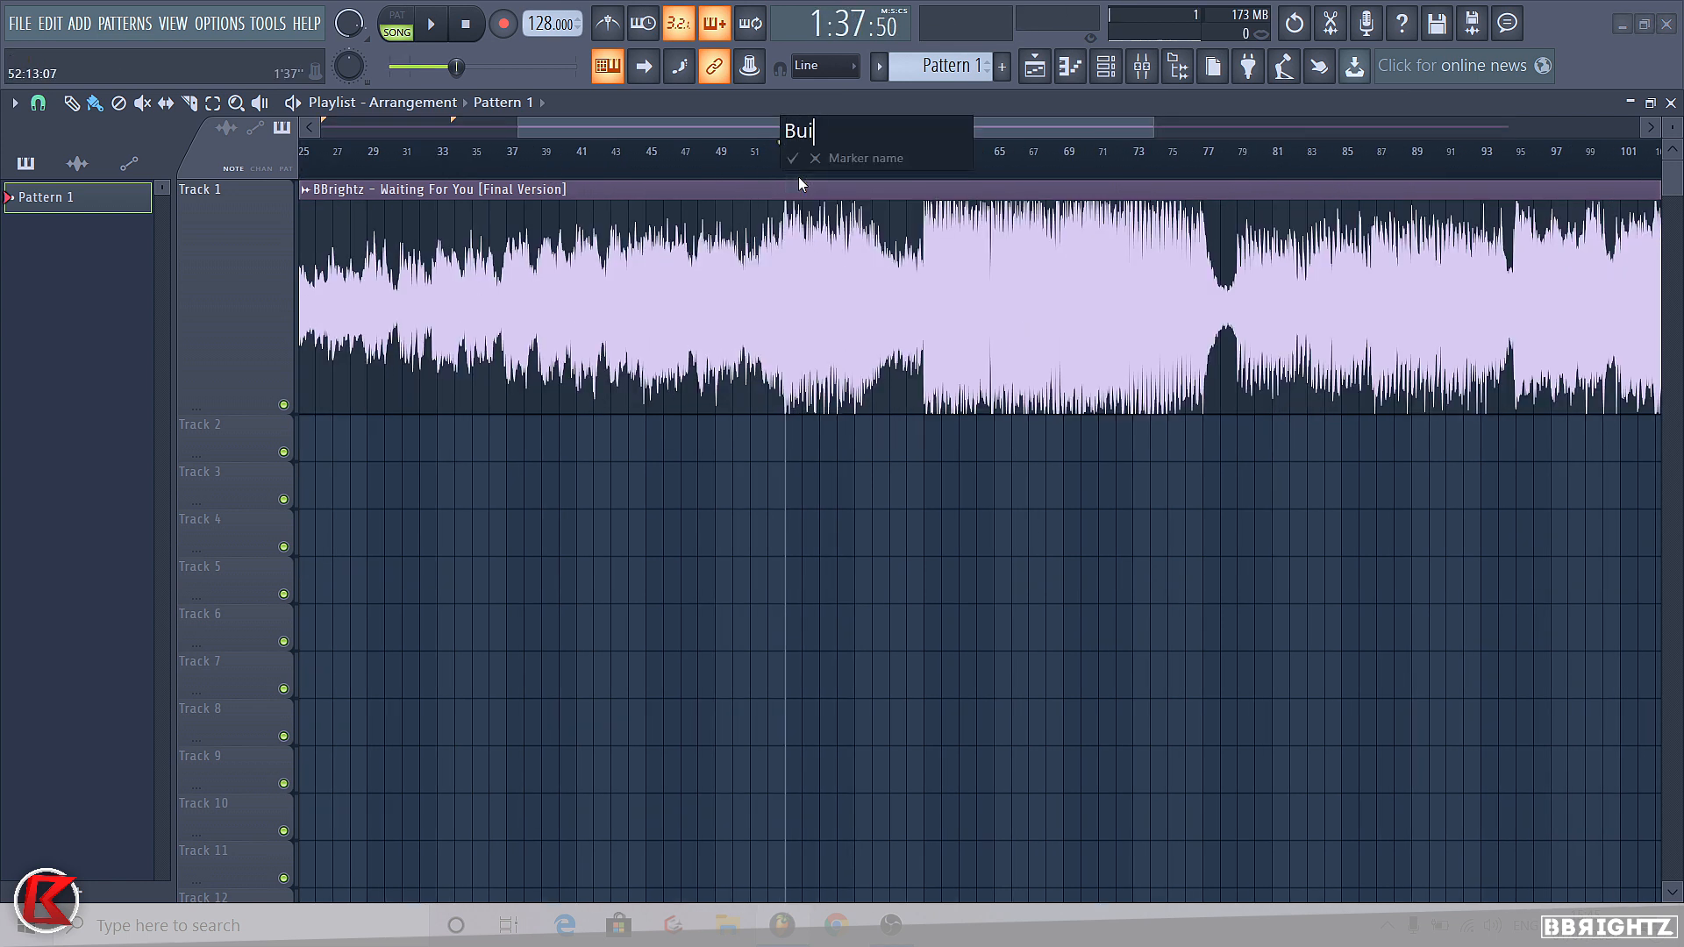
type("ld Up")
key("Return")
scroll(943, 186, "up", 2)
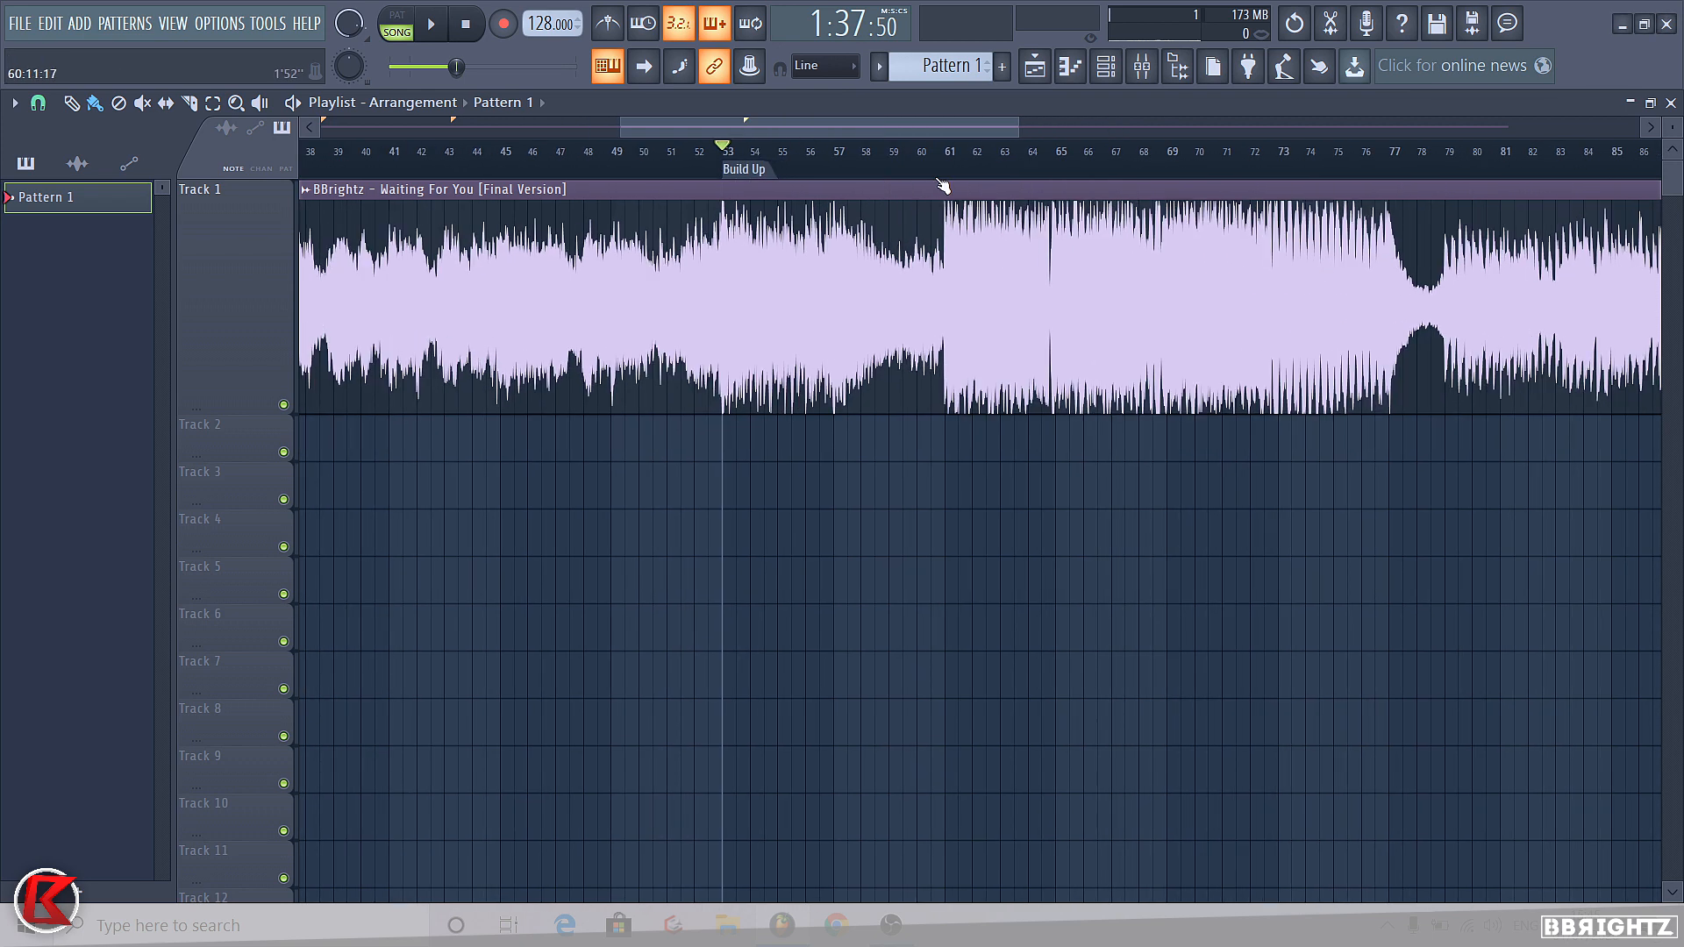
Add a time marker named Drop at bar 61, where the loud section begins
left_click(941, 172)
right_click(940, 172)
left_click(956, 172)
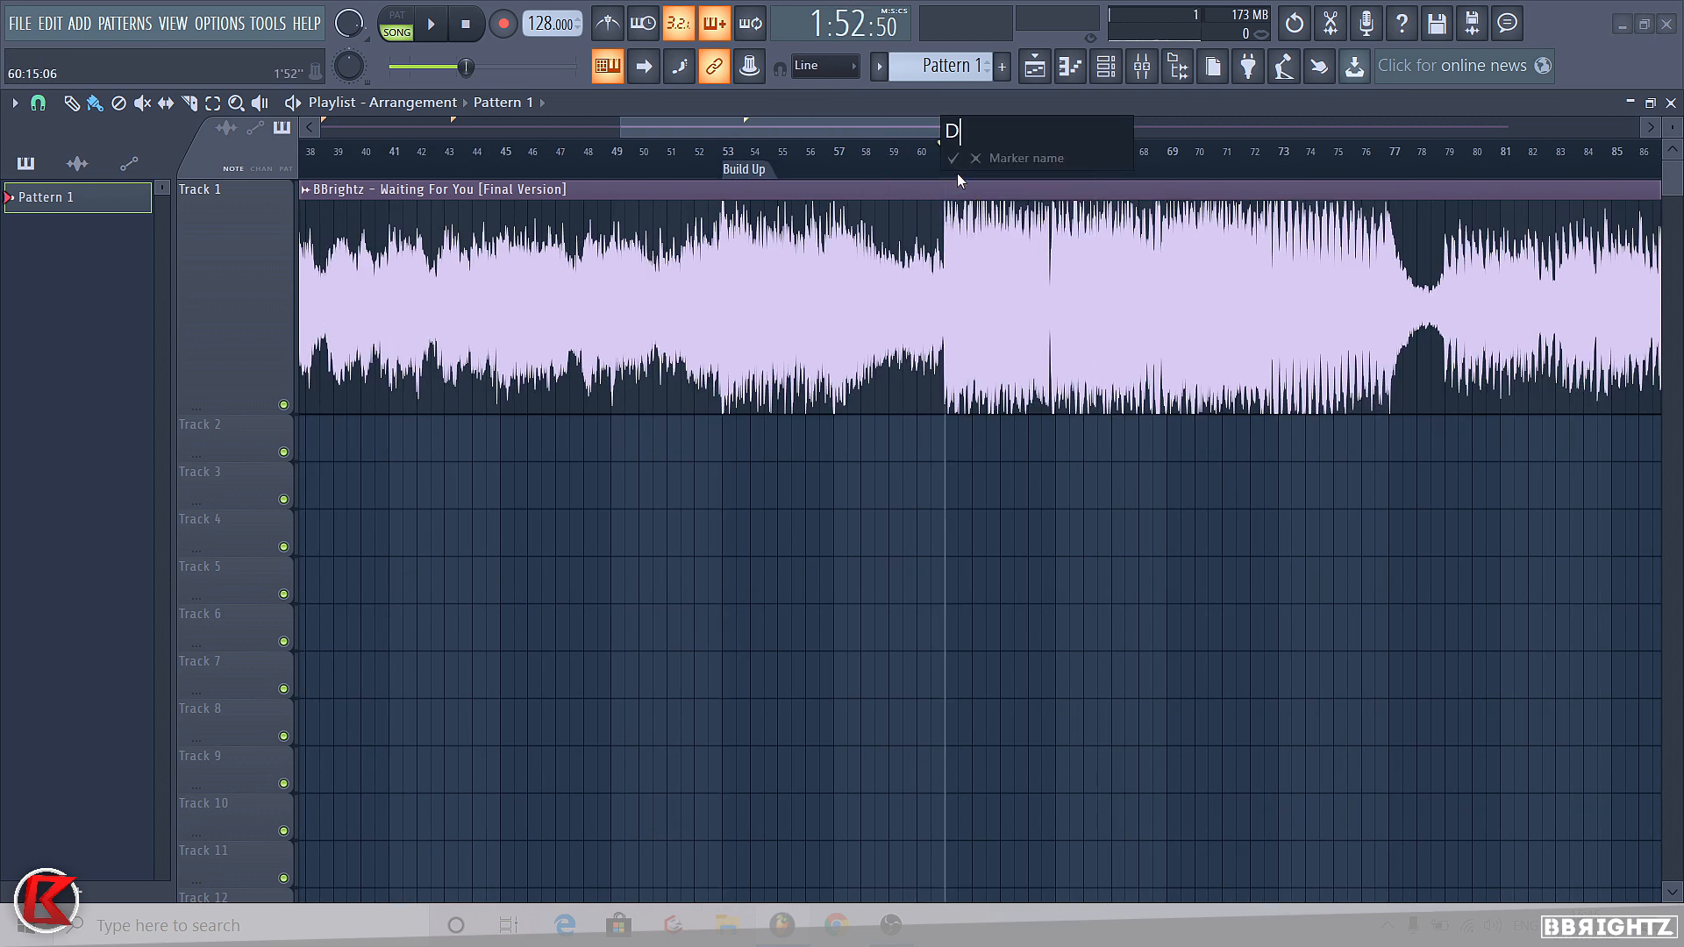
key("Return")
scroll(952, 171, "down", 3)
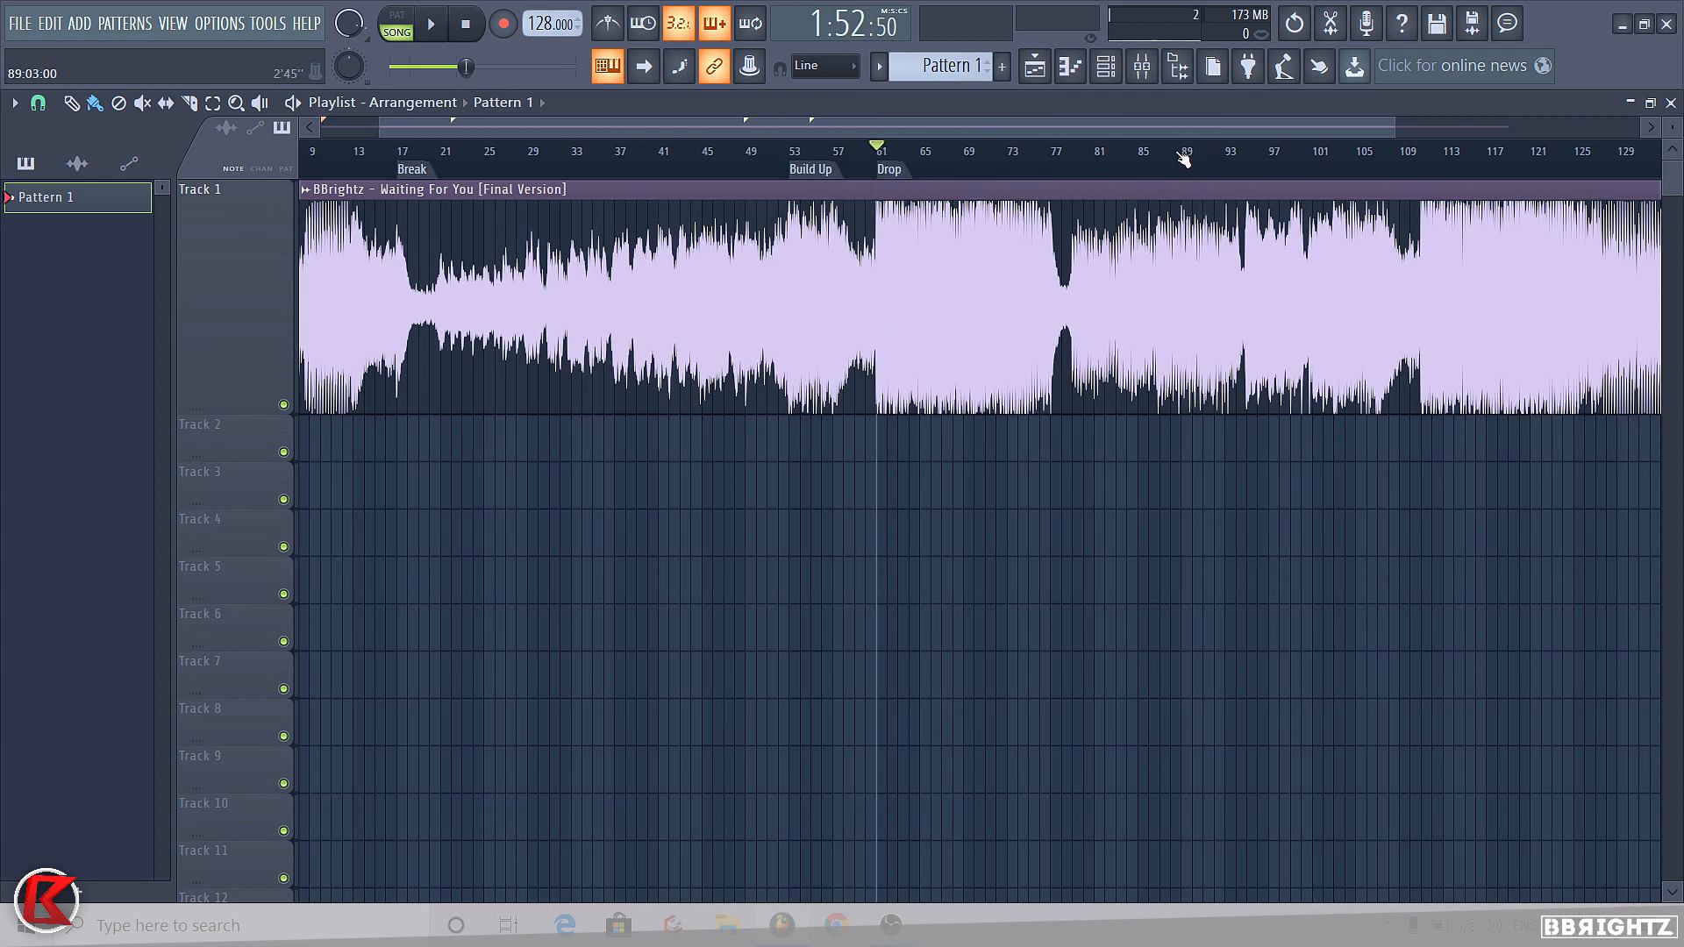
scroll(944, 171, "down", 1)
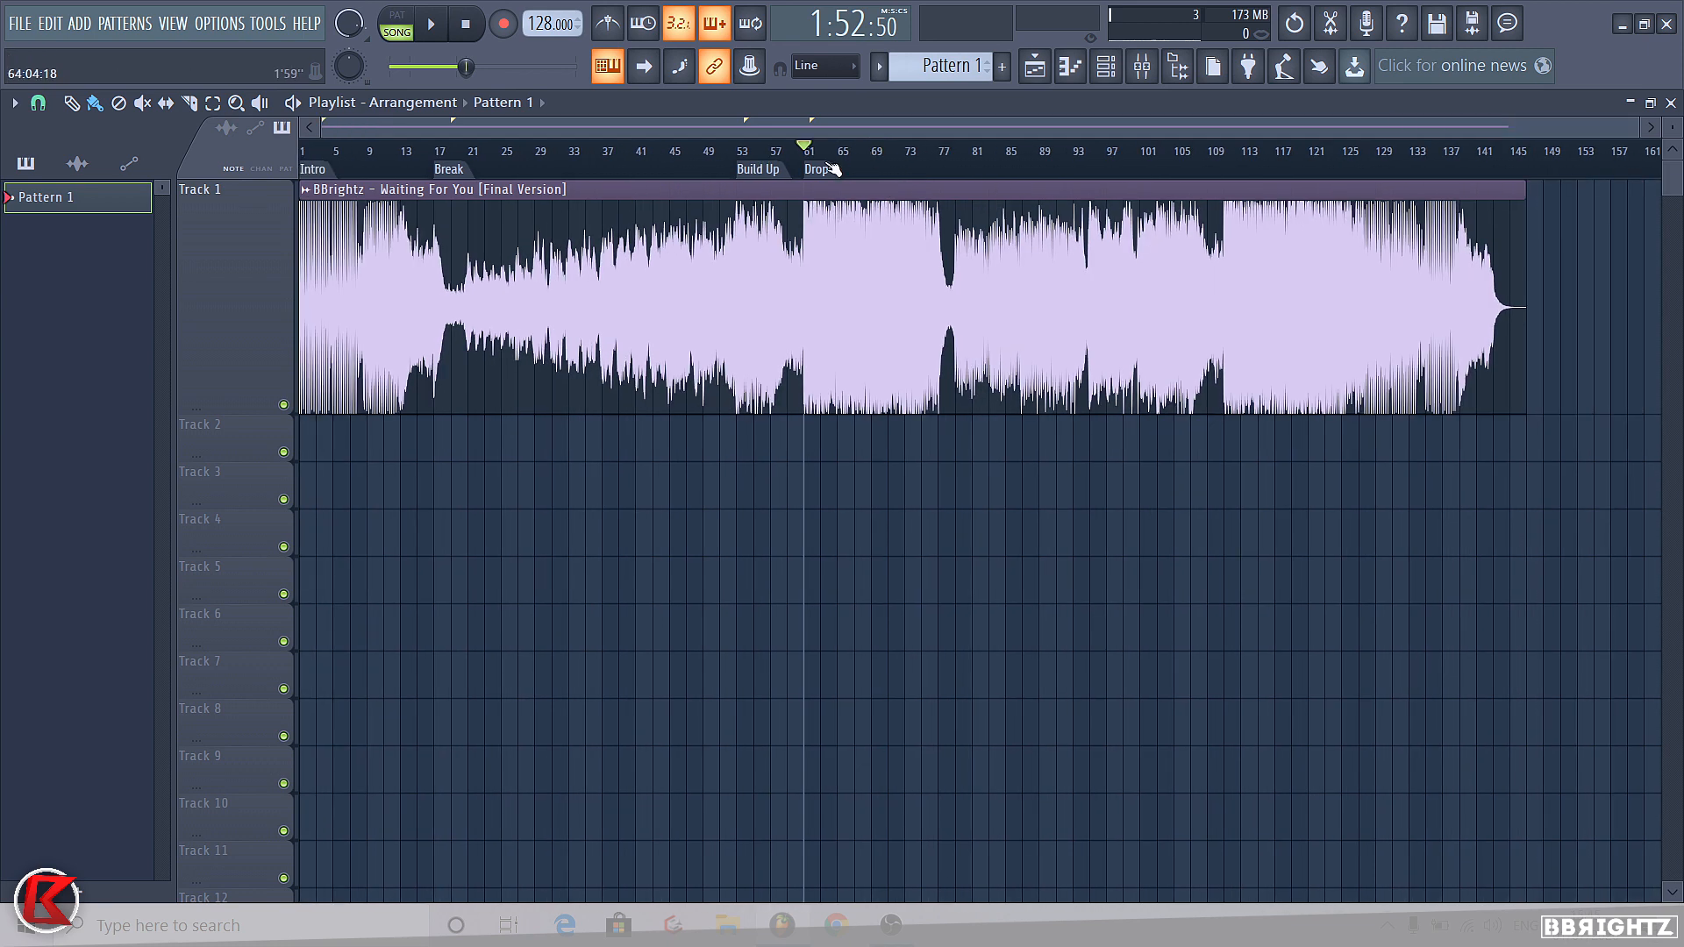
left_click_drag(808, 145, 929, 197)
scroll(609, 175, "up", 3)
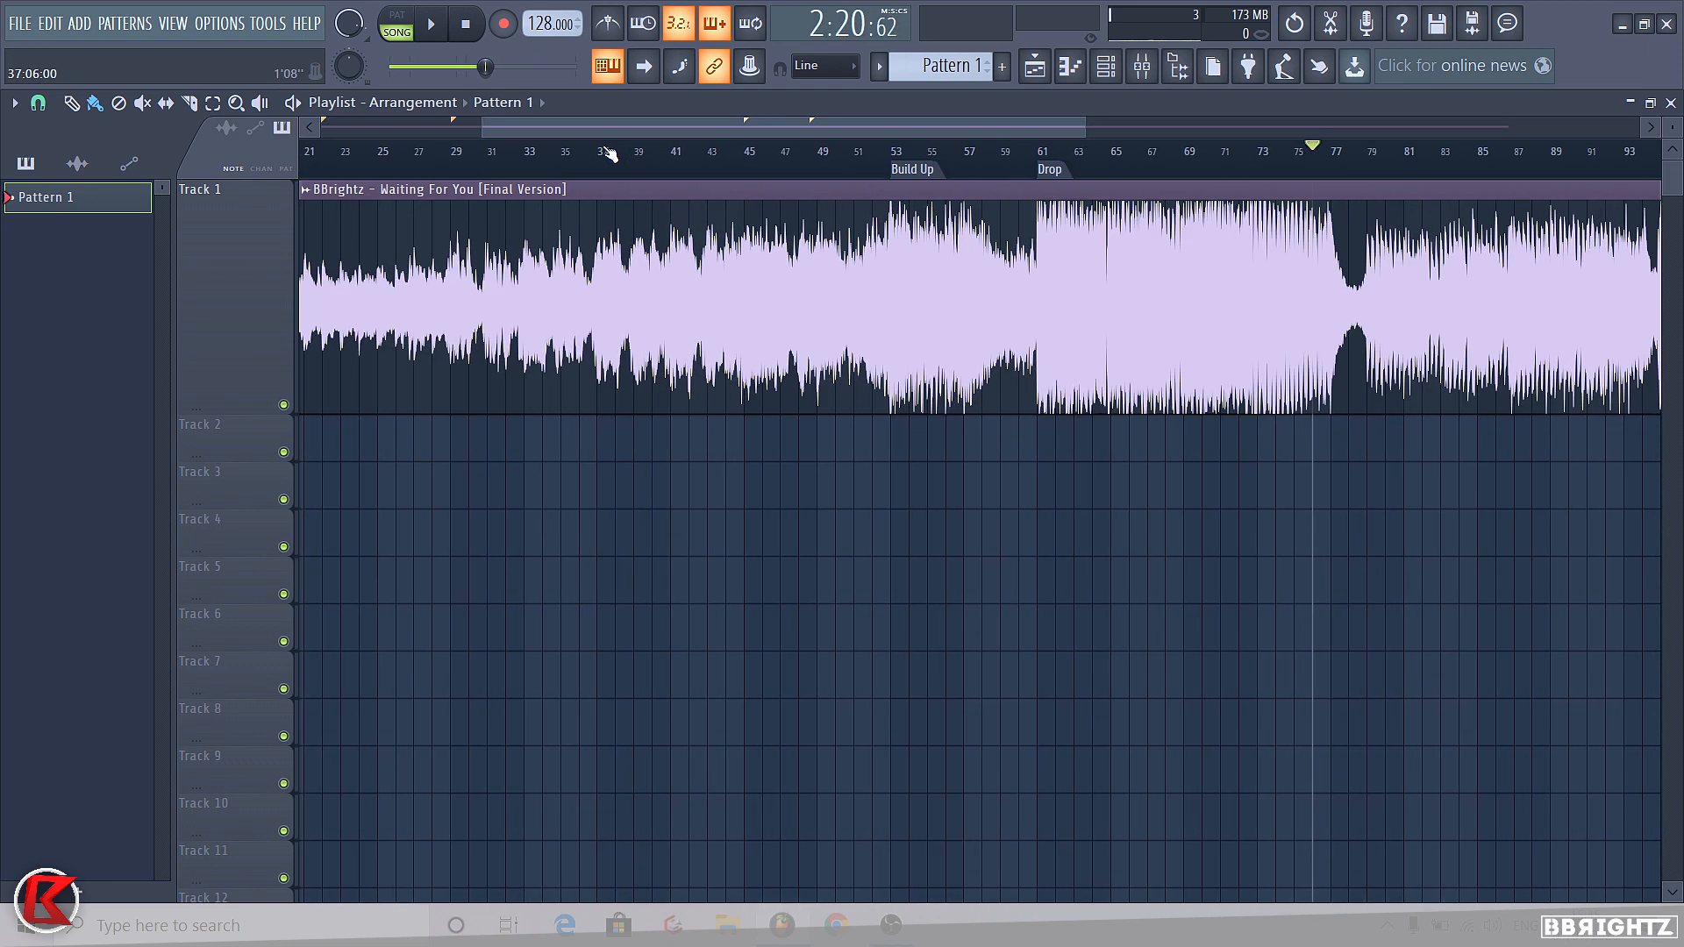
left_click(604, 150)
left_click(749, 150)
scroll(666, 171, "down", 4)
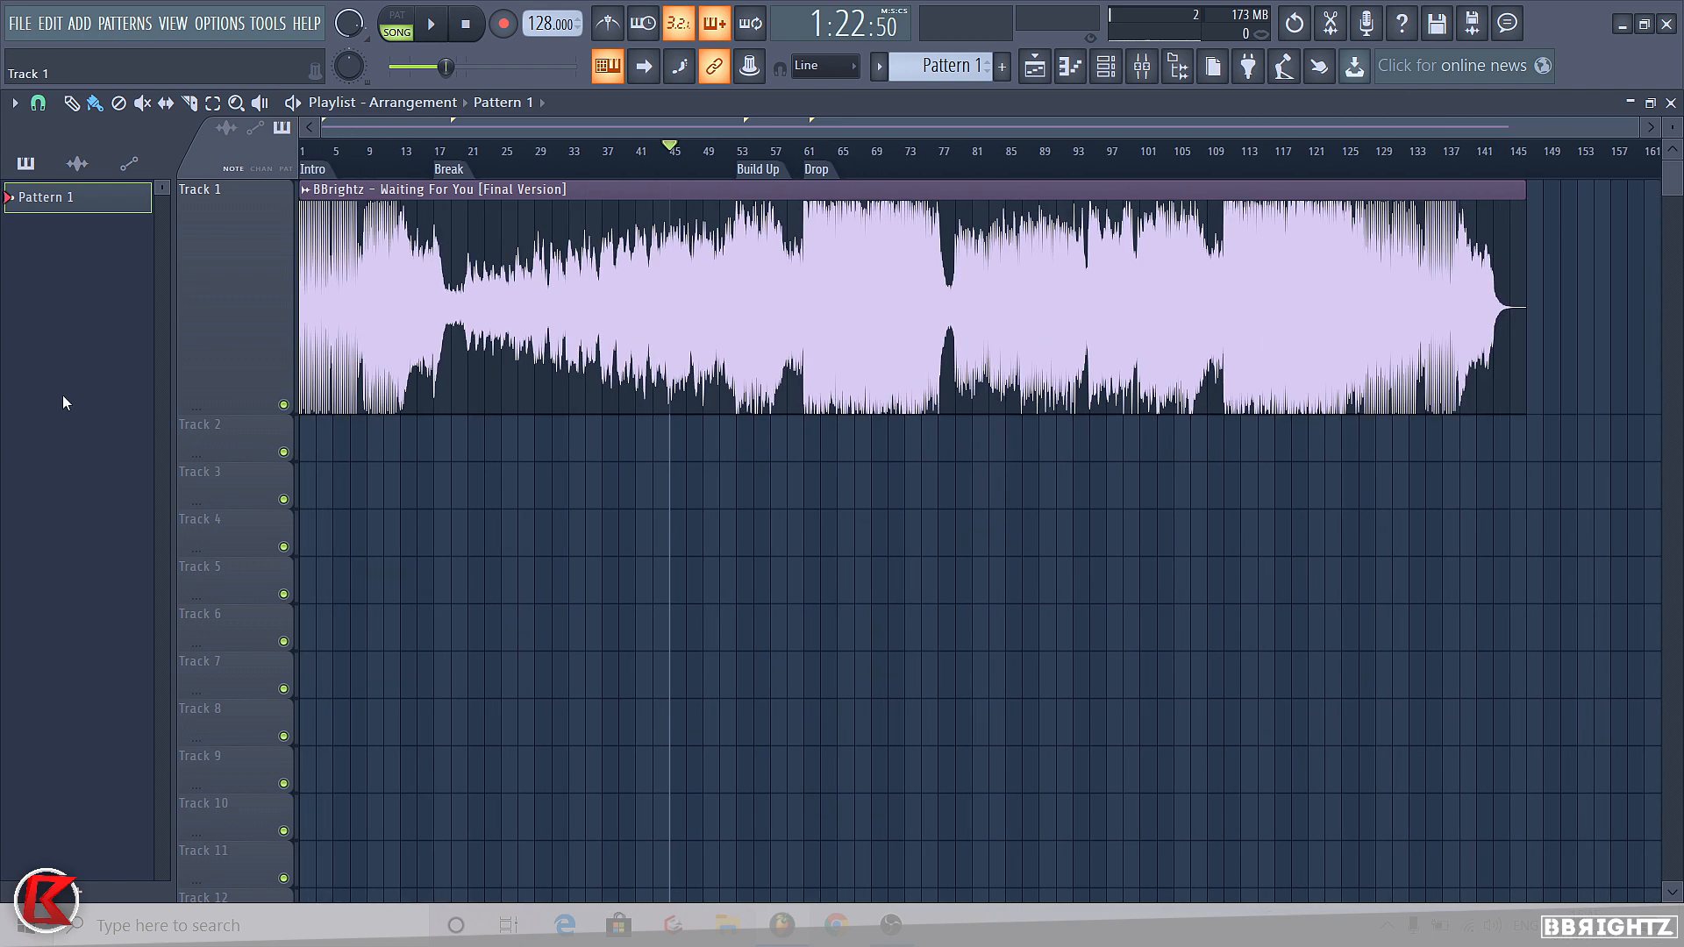
Select the Break section of the timeline, followed by the Build Up section, using their markers
double_click(445, 169)
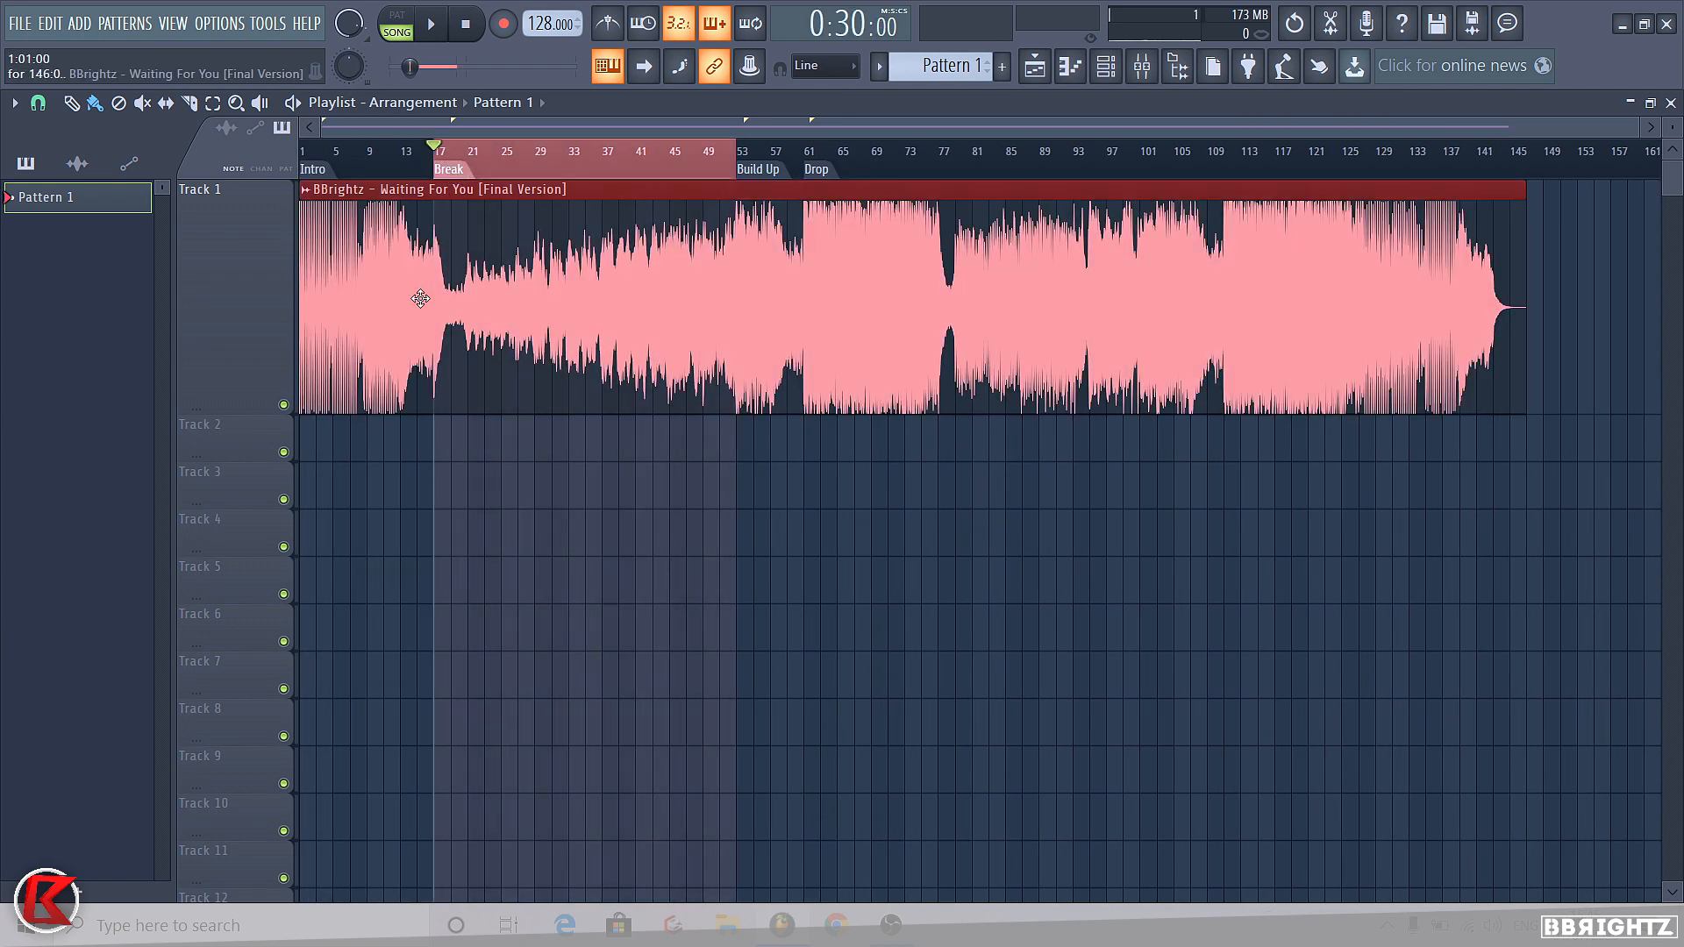
double_click(755, 170)
scroll(874, 339, "up", 3)
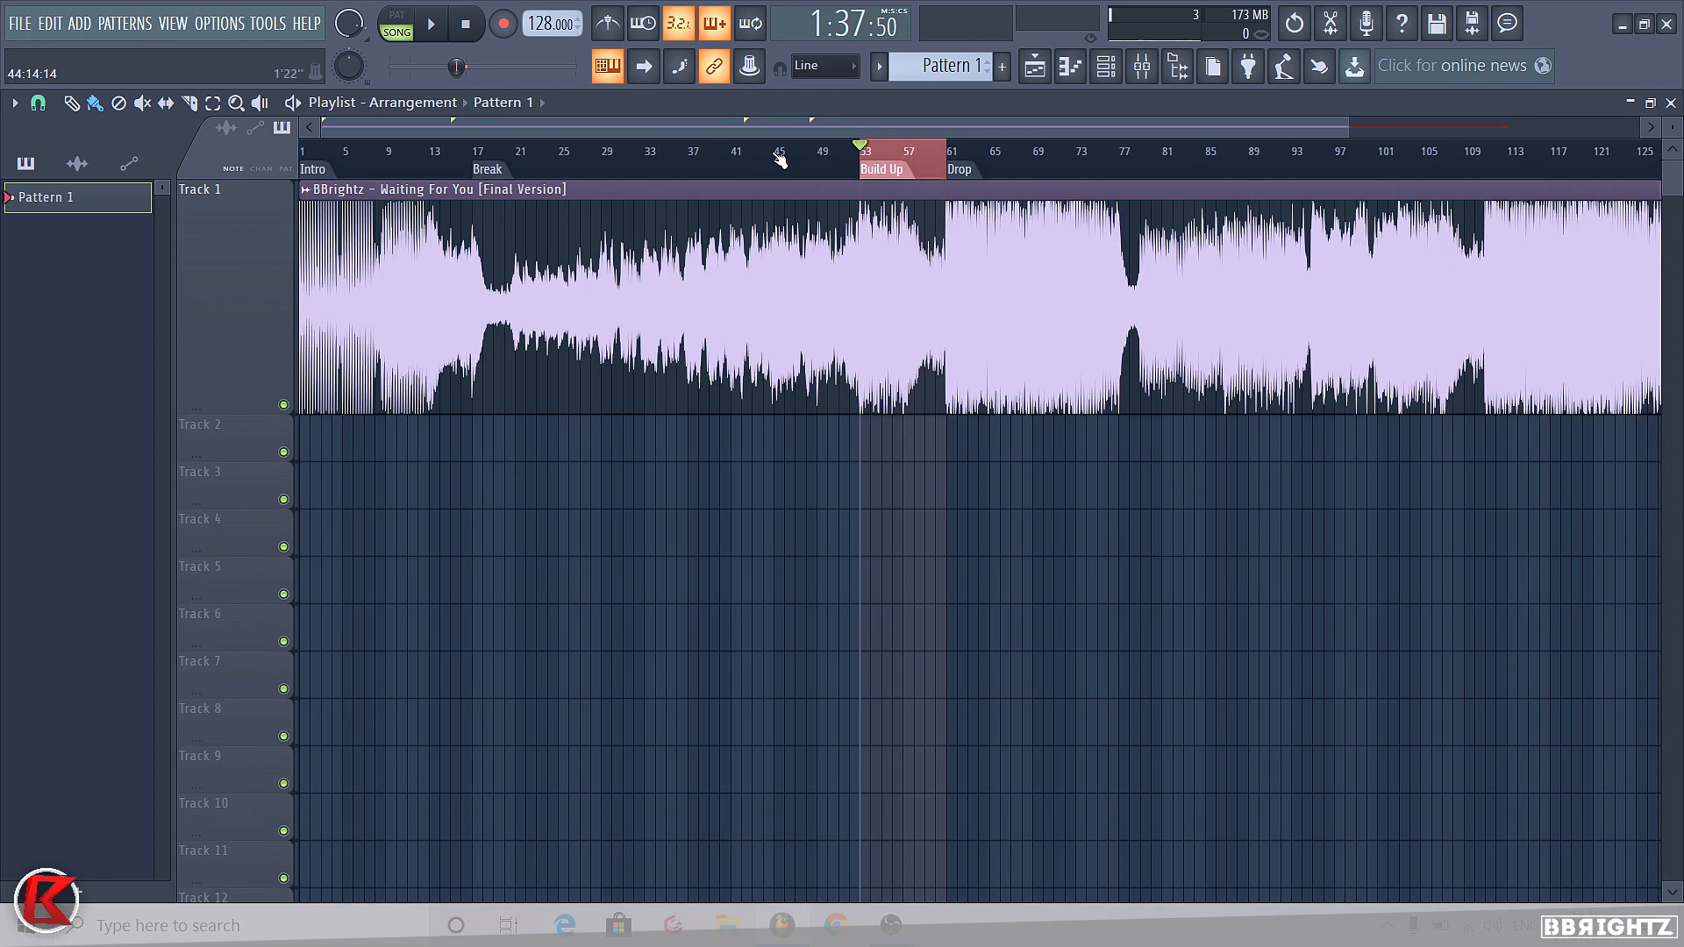
Play the song from the start, jump through the Break, Build Up and Drop markers, and stop back at Intro
left_click_drag(776, 154, 300, 160)
key("space")
left_click(488, 167)
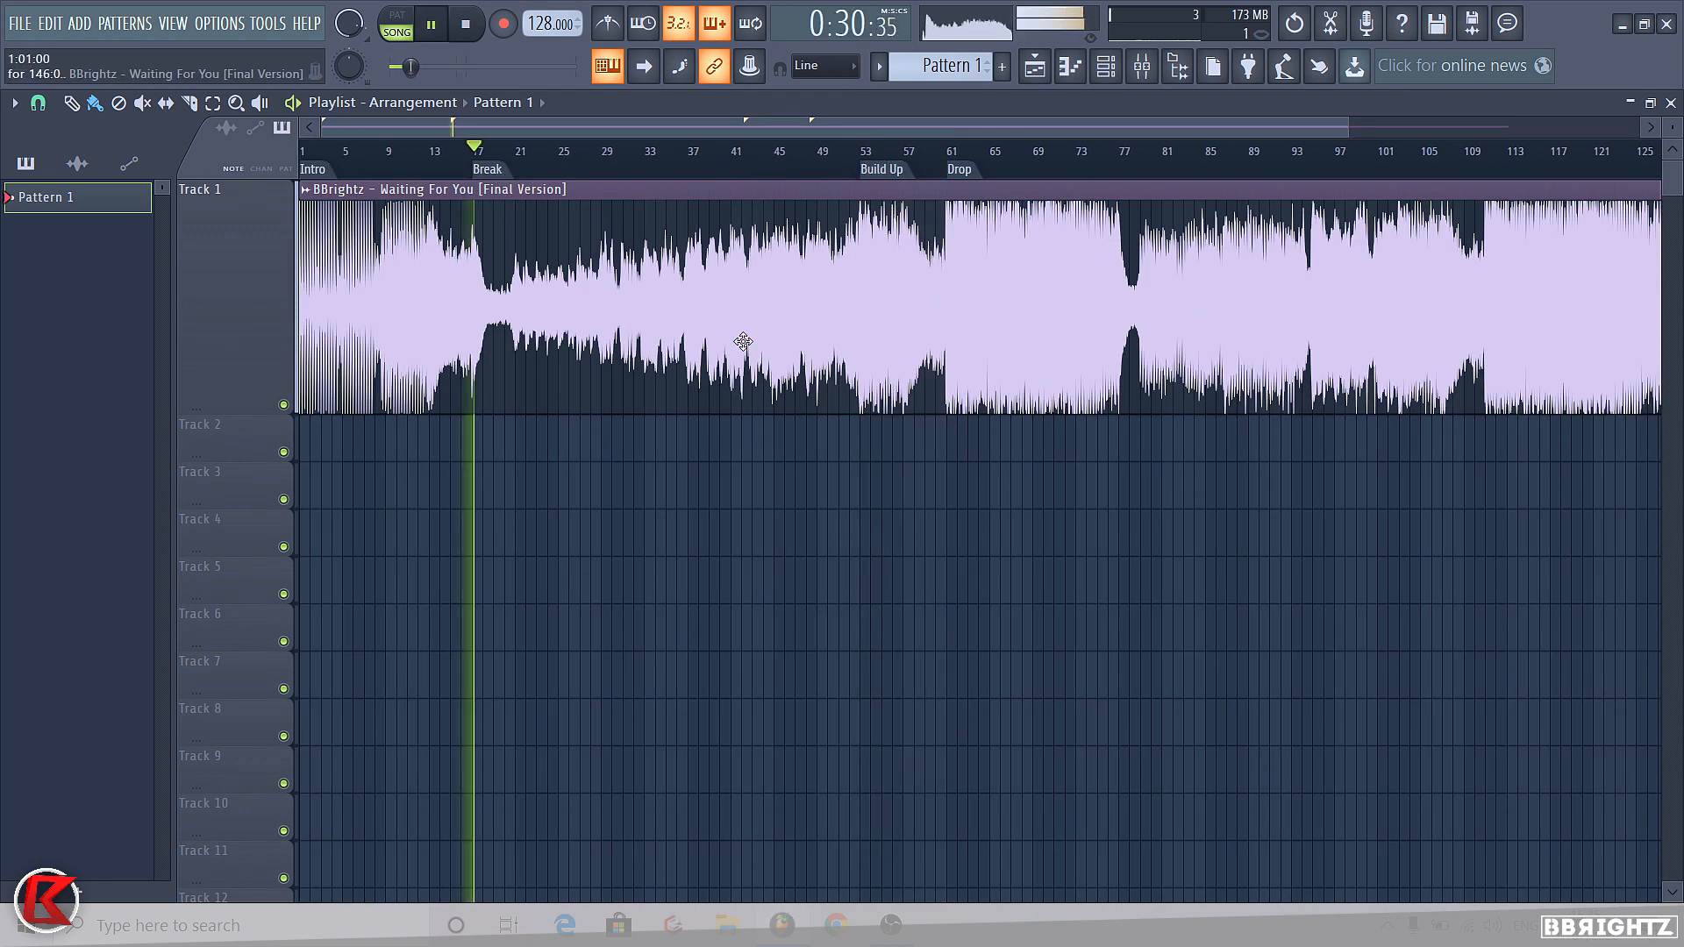
left_click(892, 170)
left_click(963, 169)
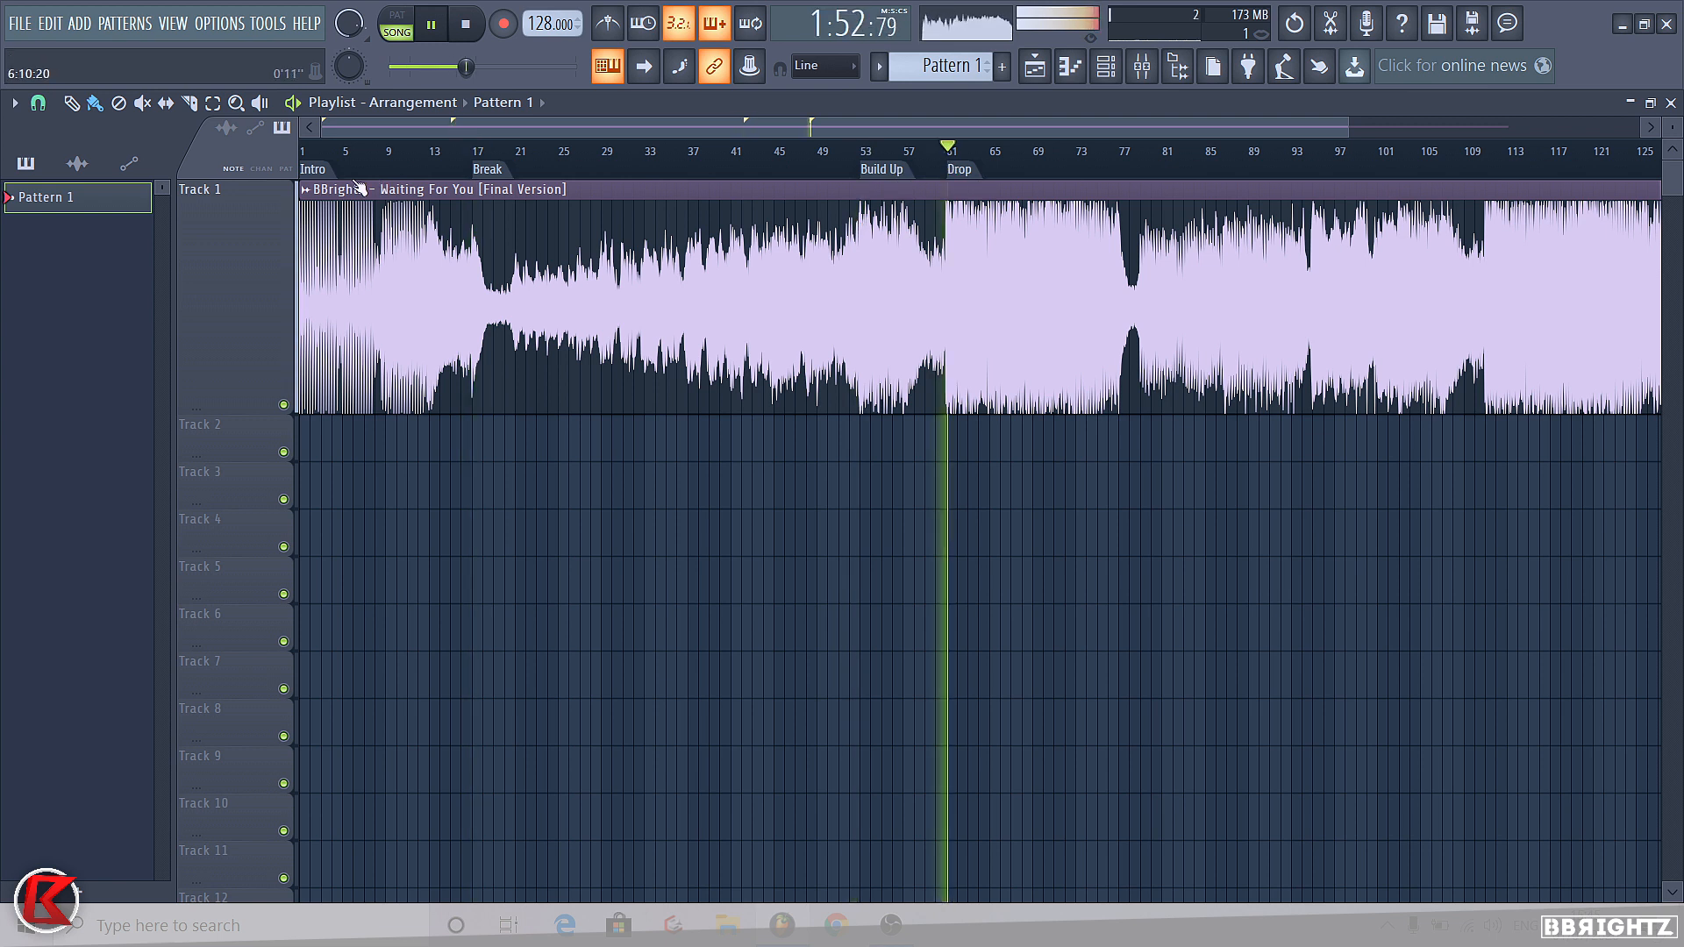
left_click(314, 170)
key("space")
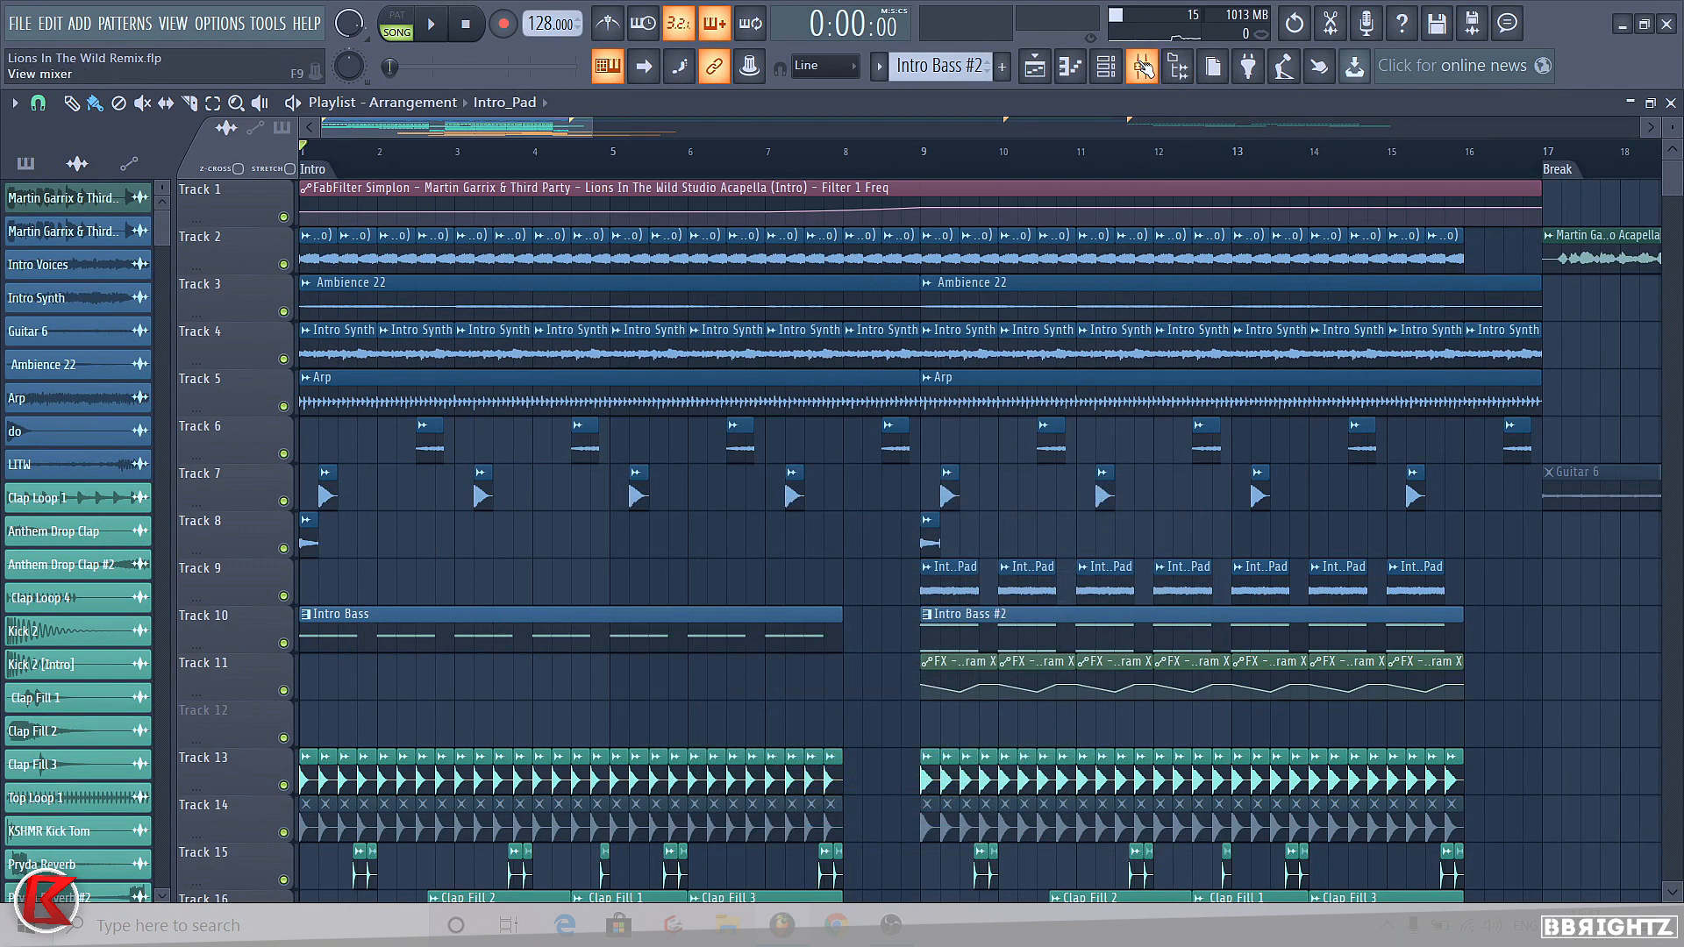
Open the mixer for the Lions In The Wild Remix project
left_click(1142, 66)
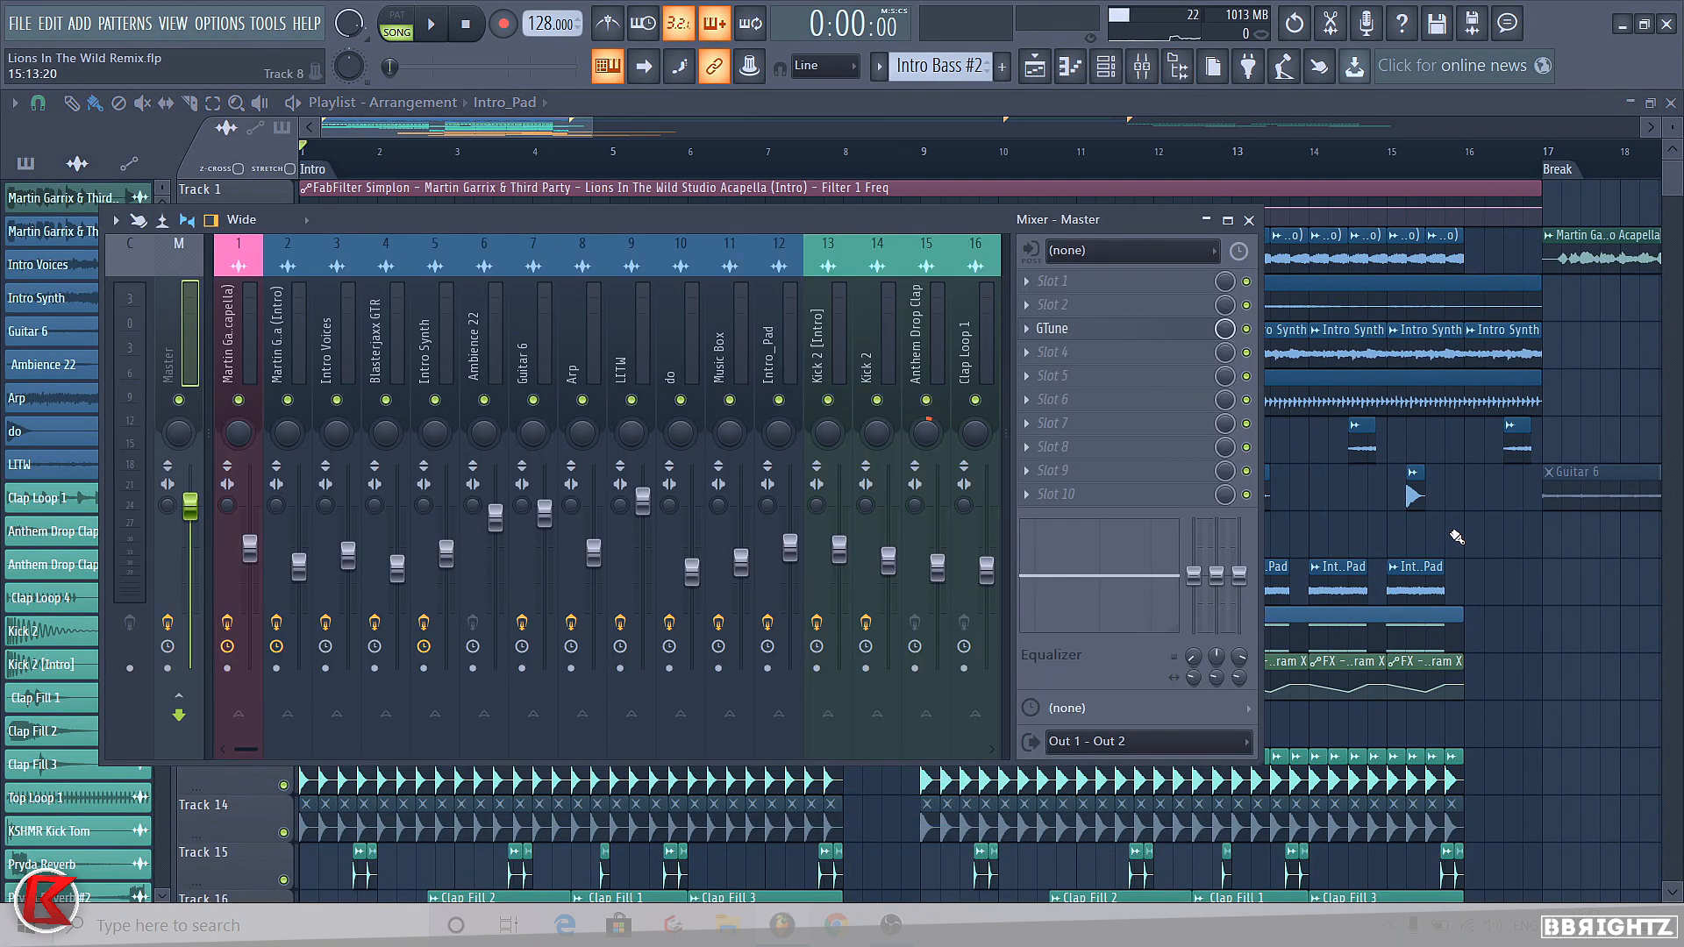
key("F9")
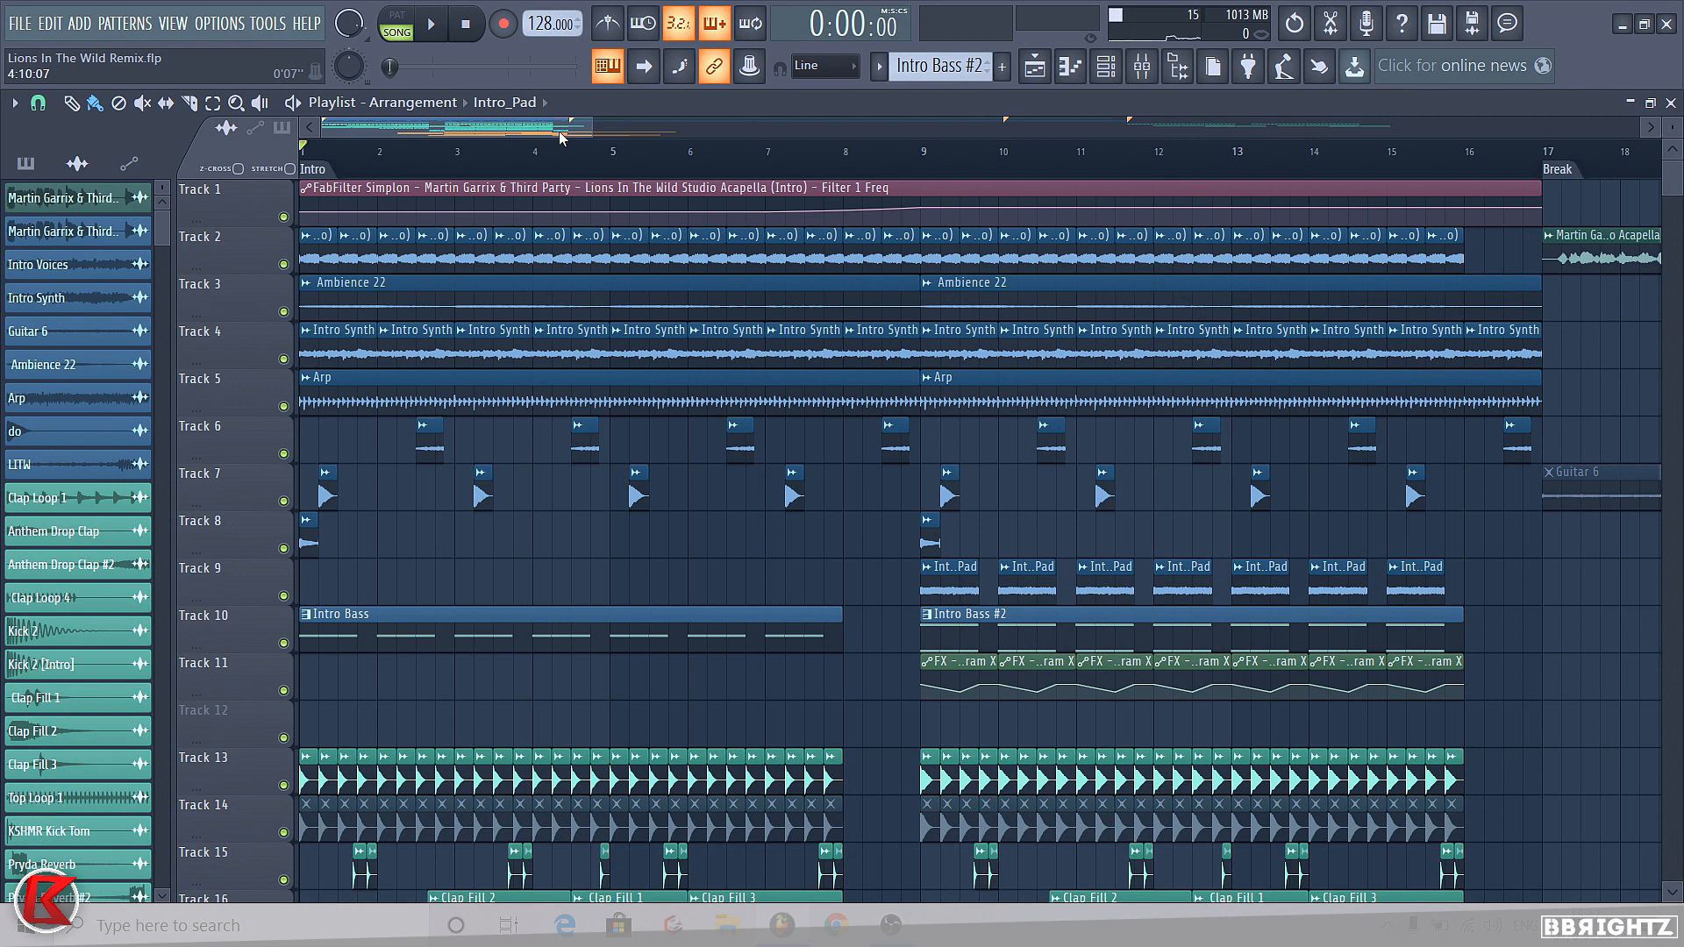
left_click(1142, 65)
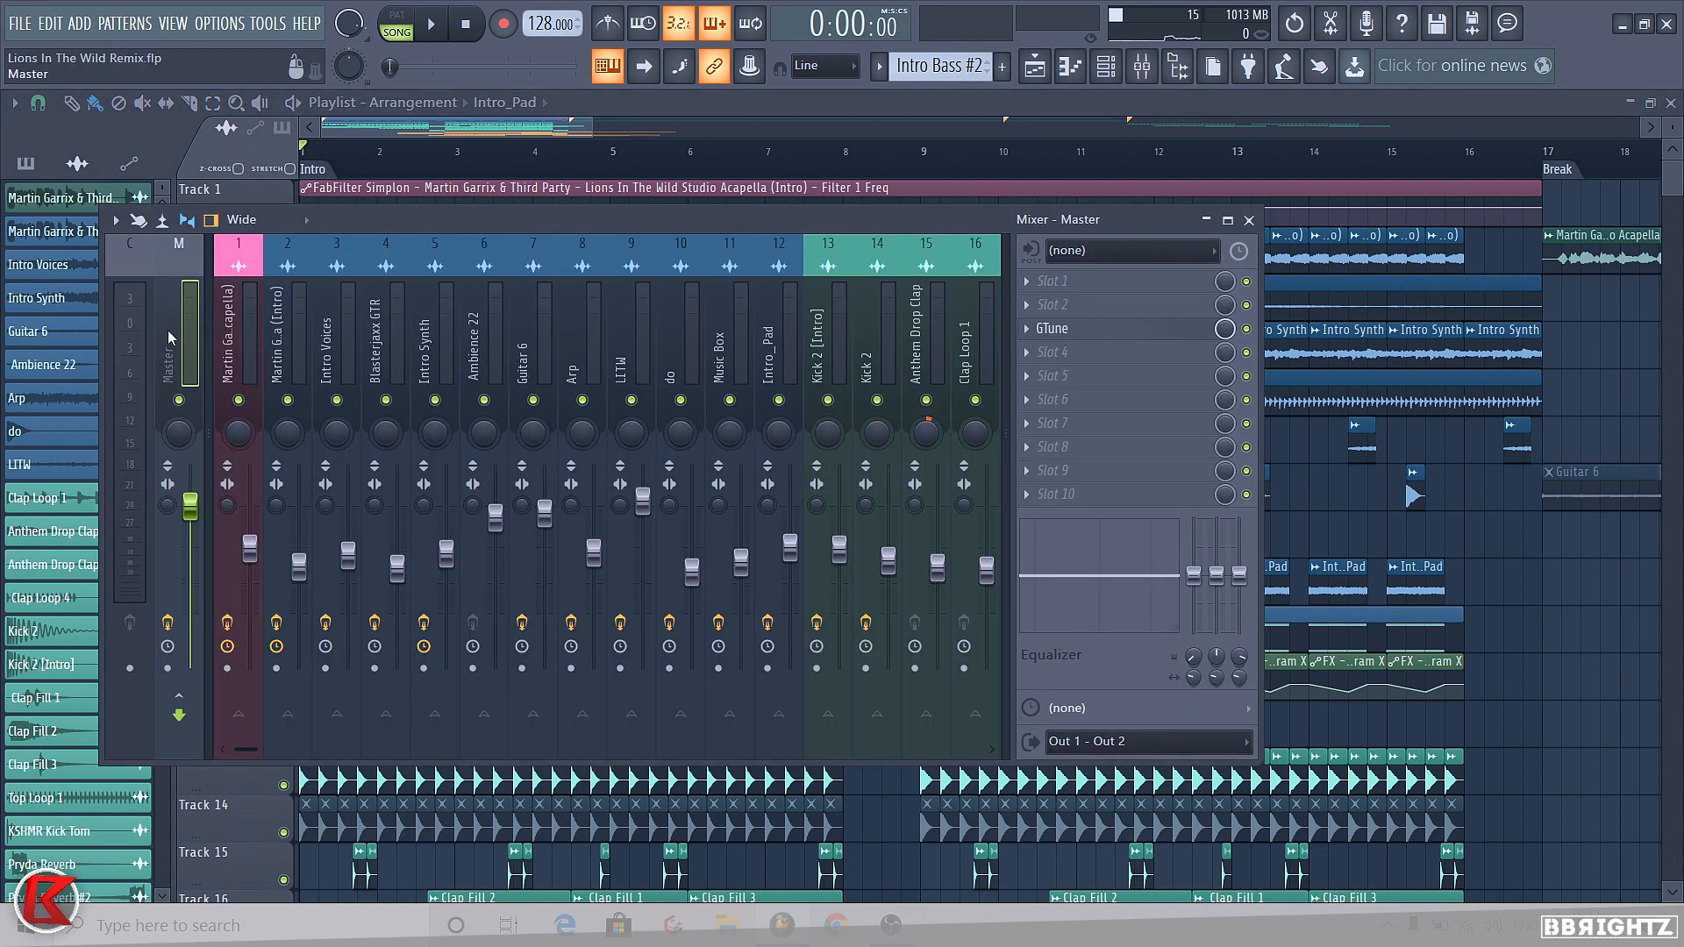
Load Fruity Balance into slot 6 of the master mixer track and play the song
left_click(1054, 399)
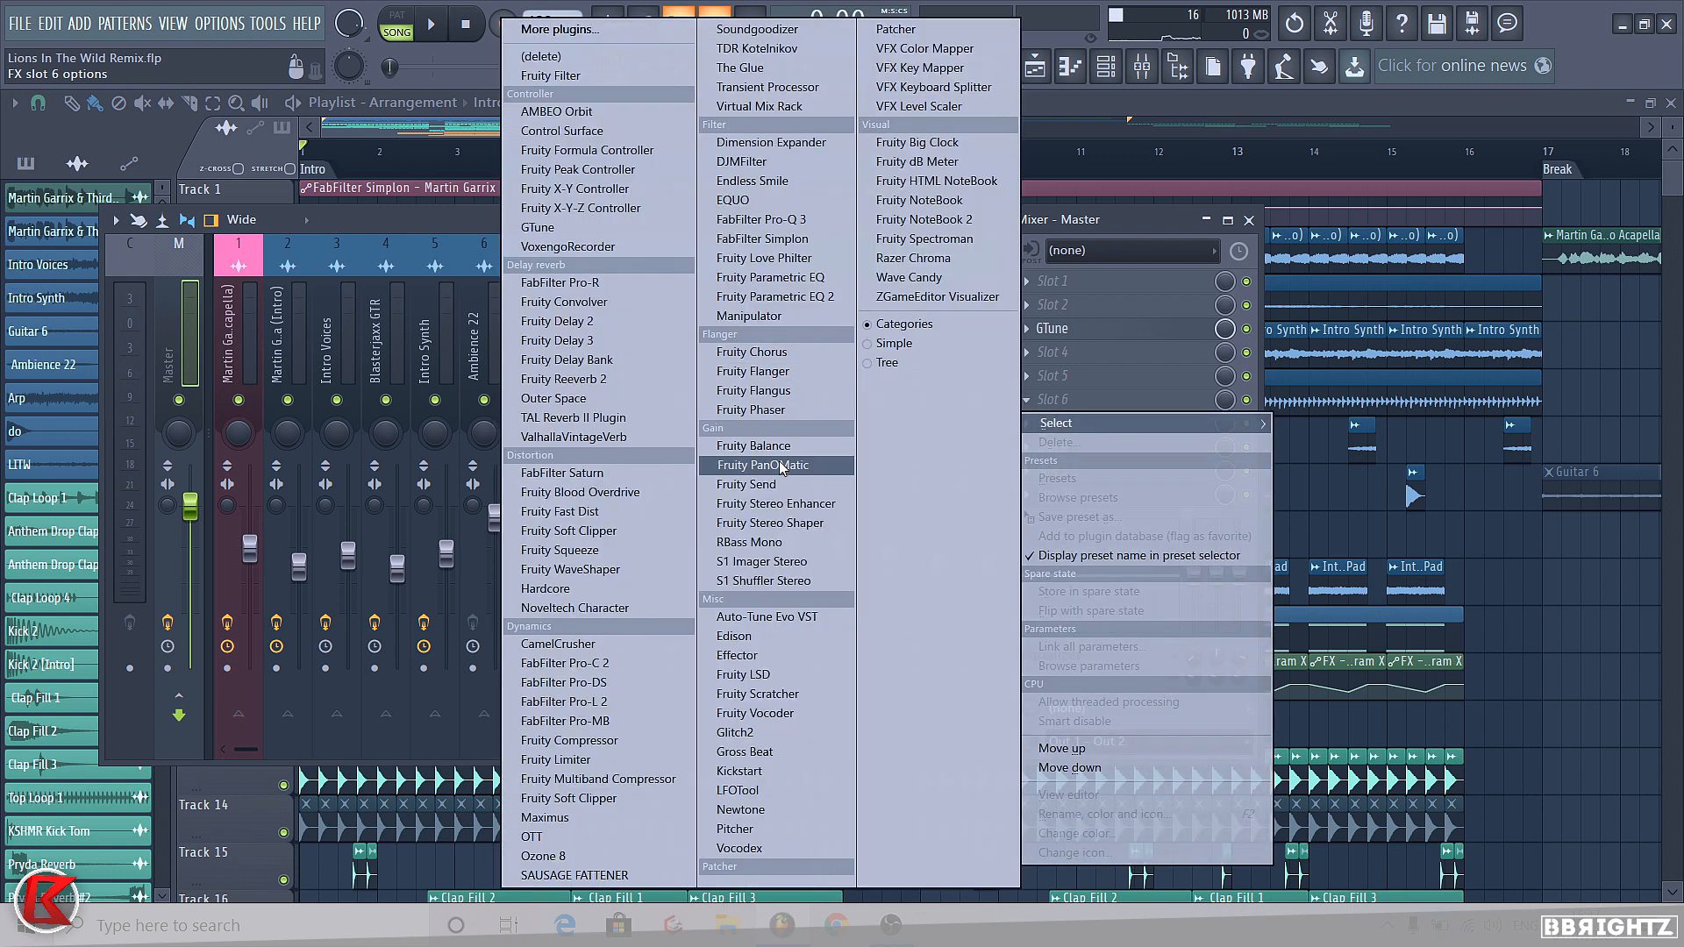
left_click(753, 445)
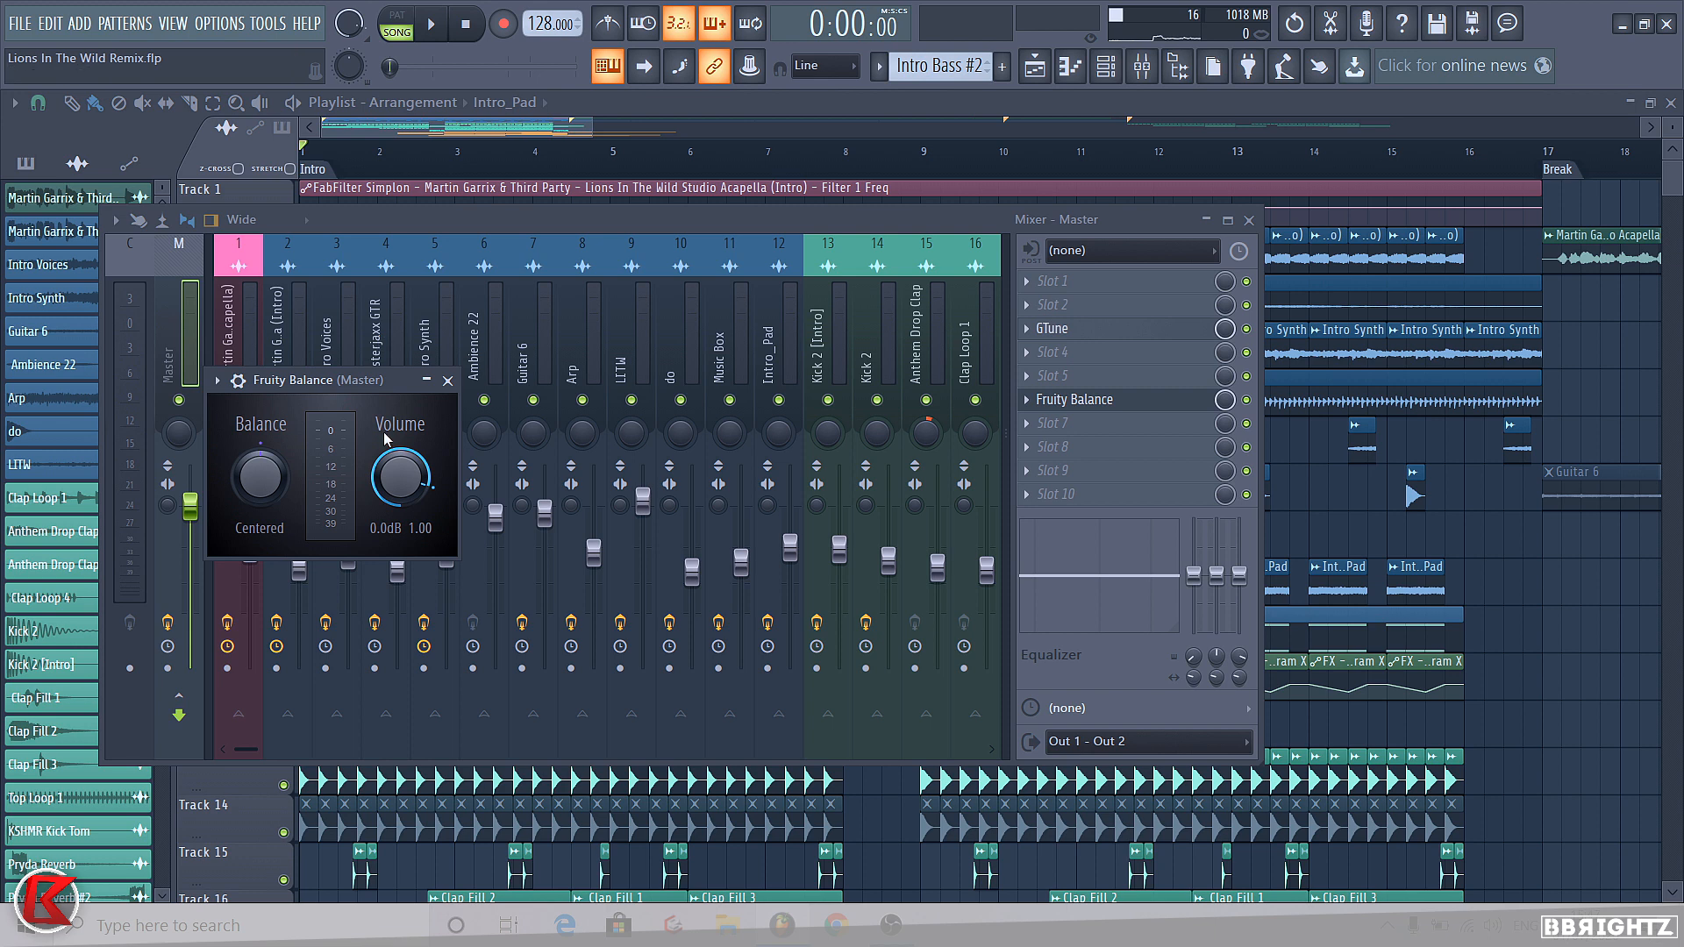
key("space")
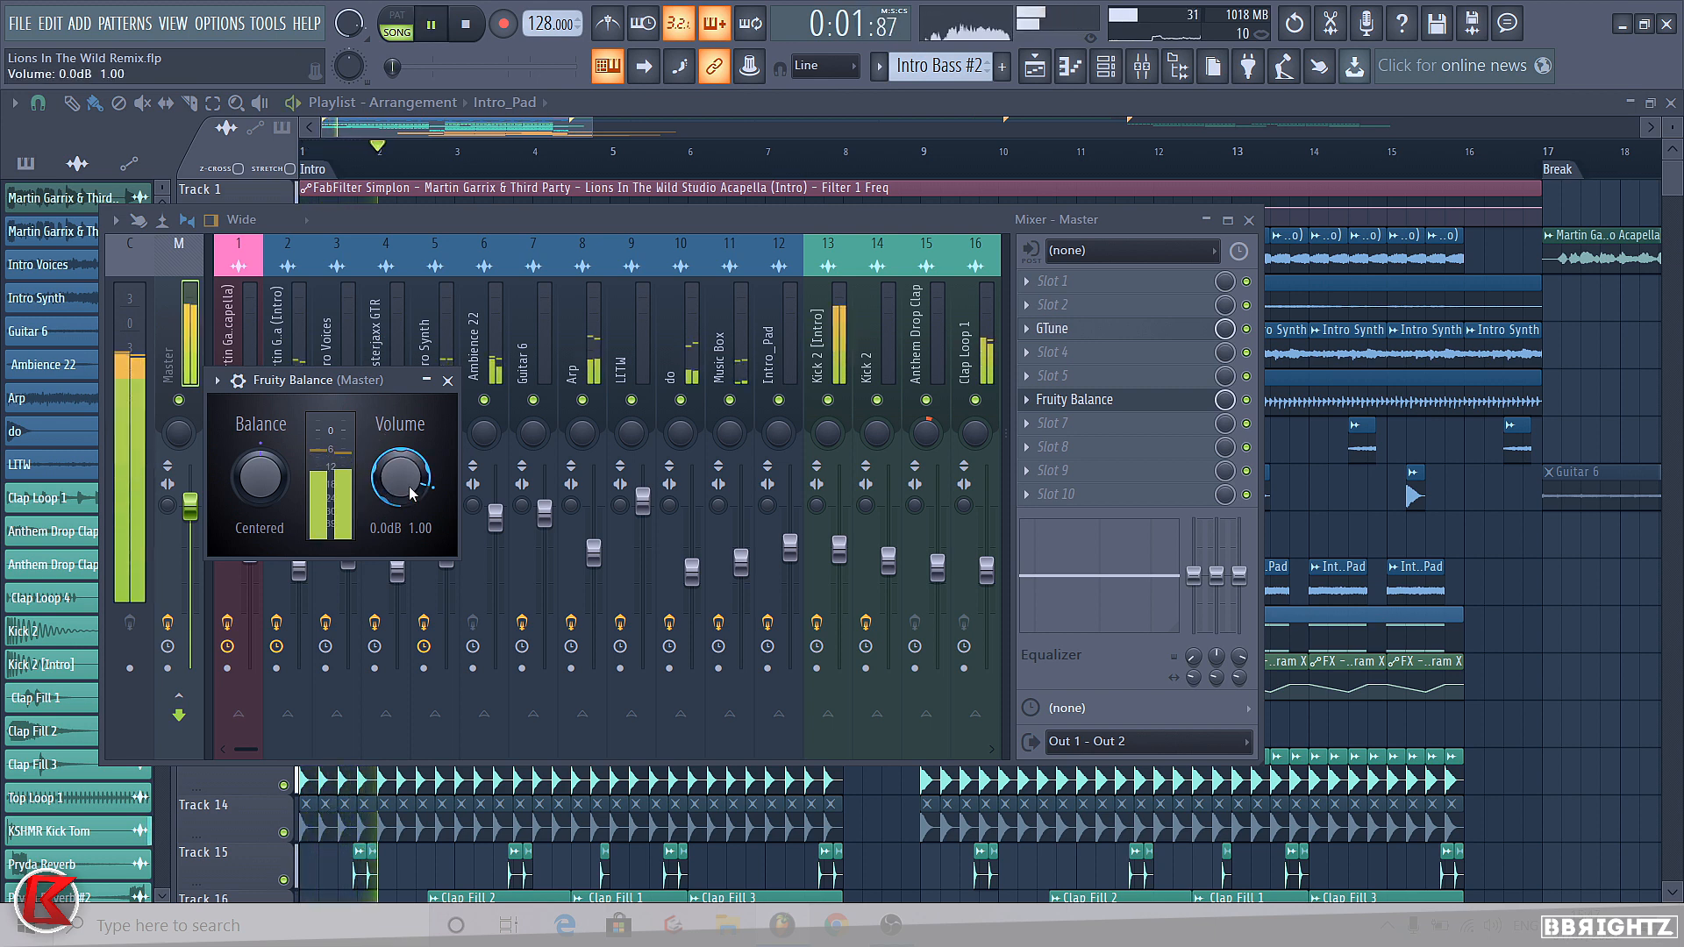
Lower the master's Fruity Balance volume to -4.4 dB and listen to the song from the start
key("space")
left_click_drag(387, 501, 387, 530)
key("space")
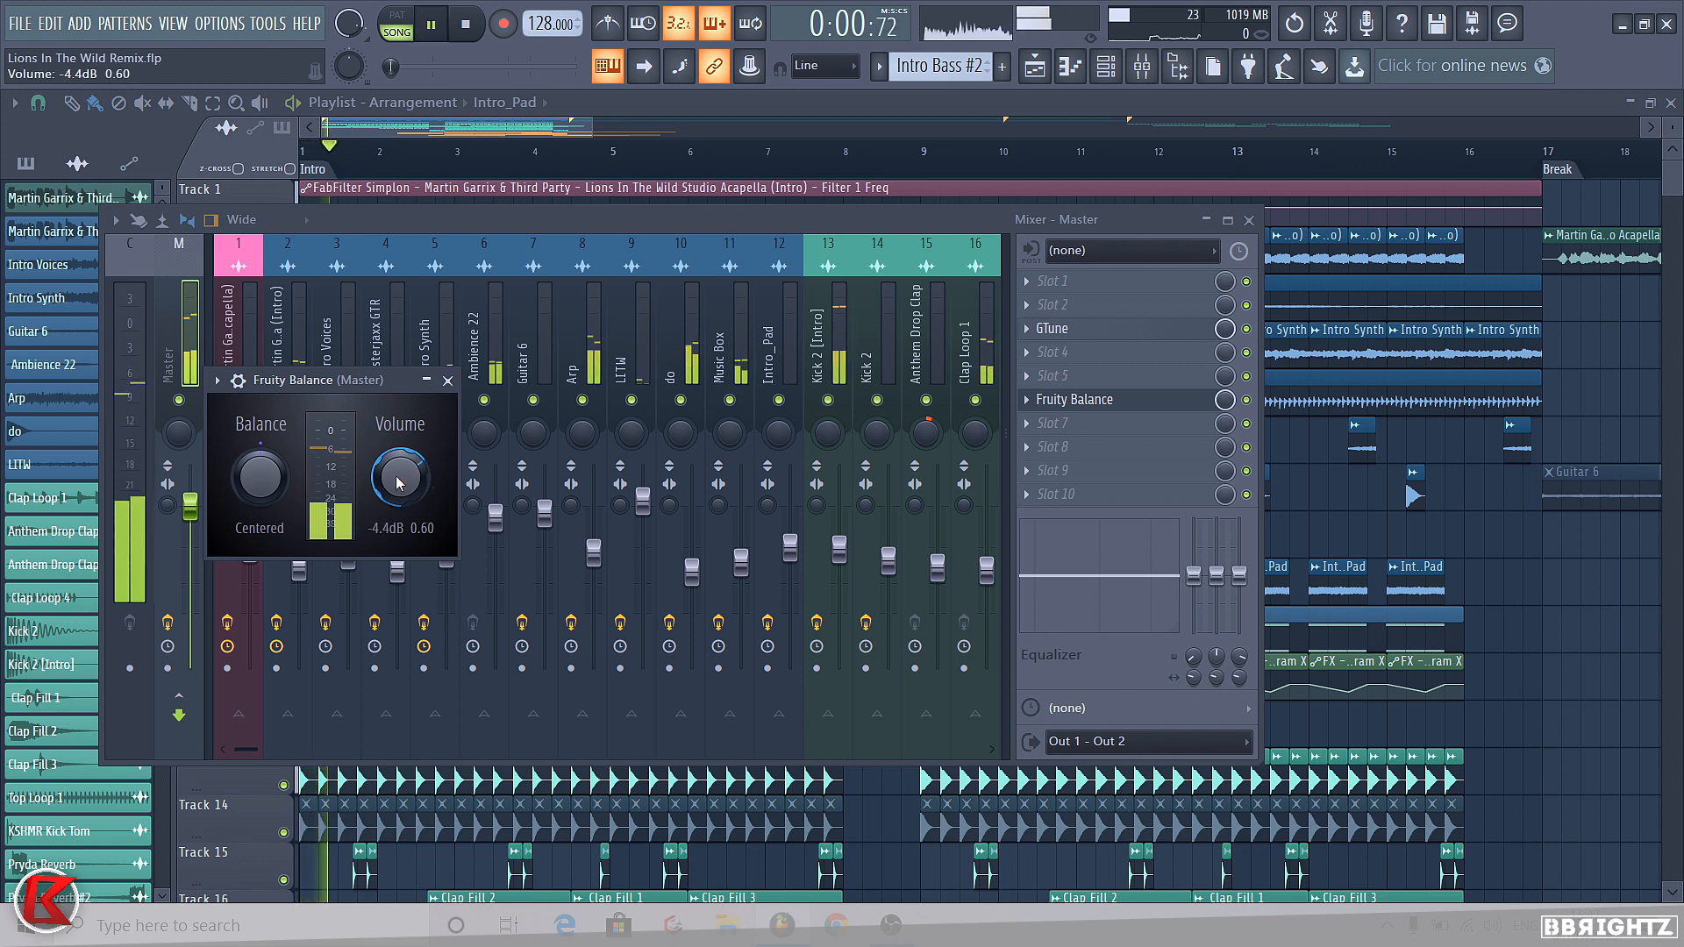
key("space")
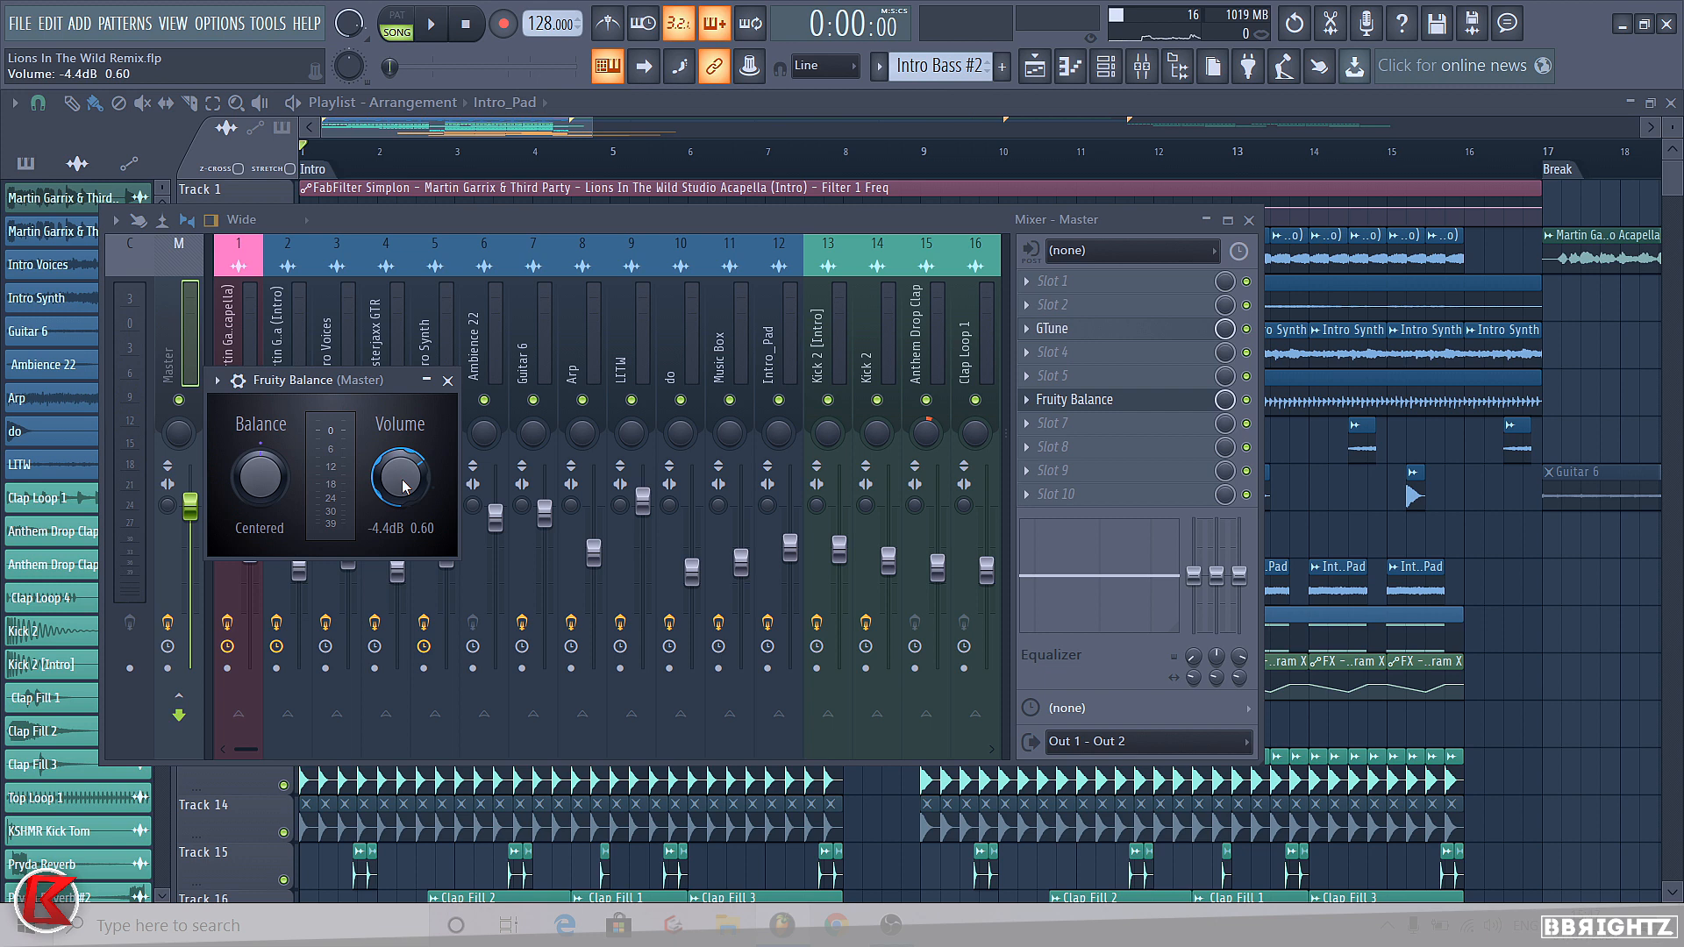
Raise the Fruity Balance volume to 4.6 dB while the song plays, and stop playback
key("space")
left_click_drag(403, 480, 402, 406)
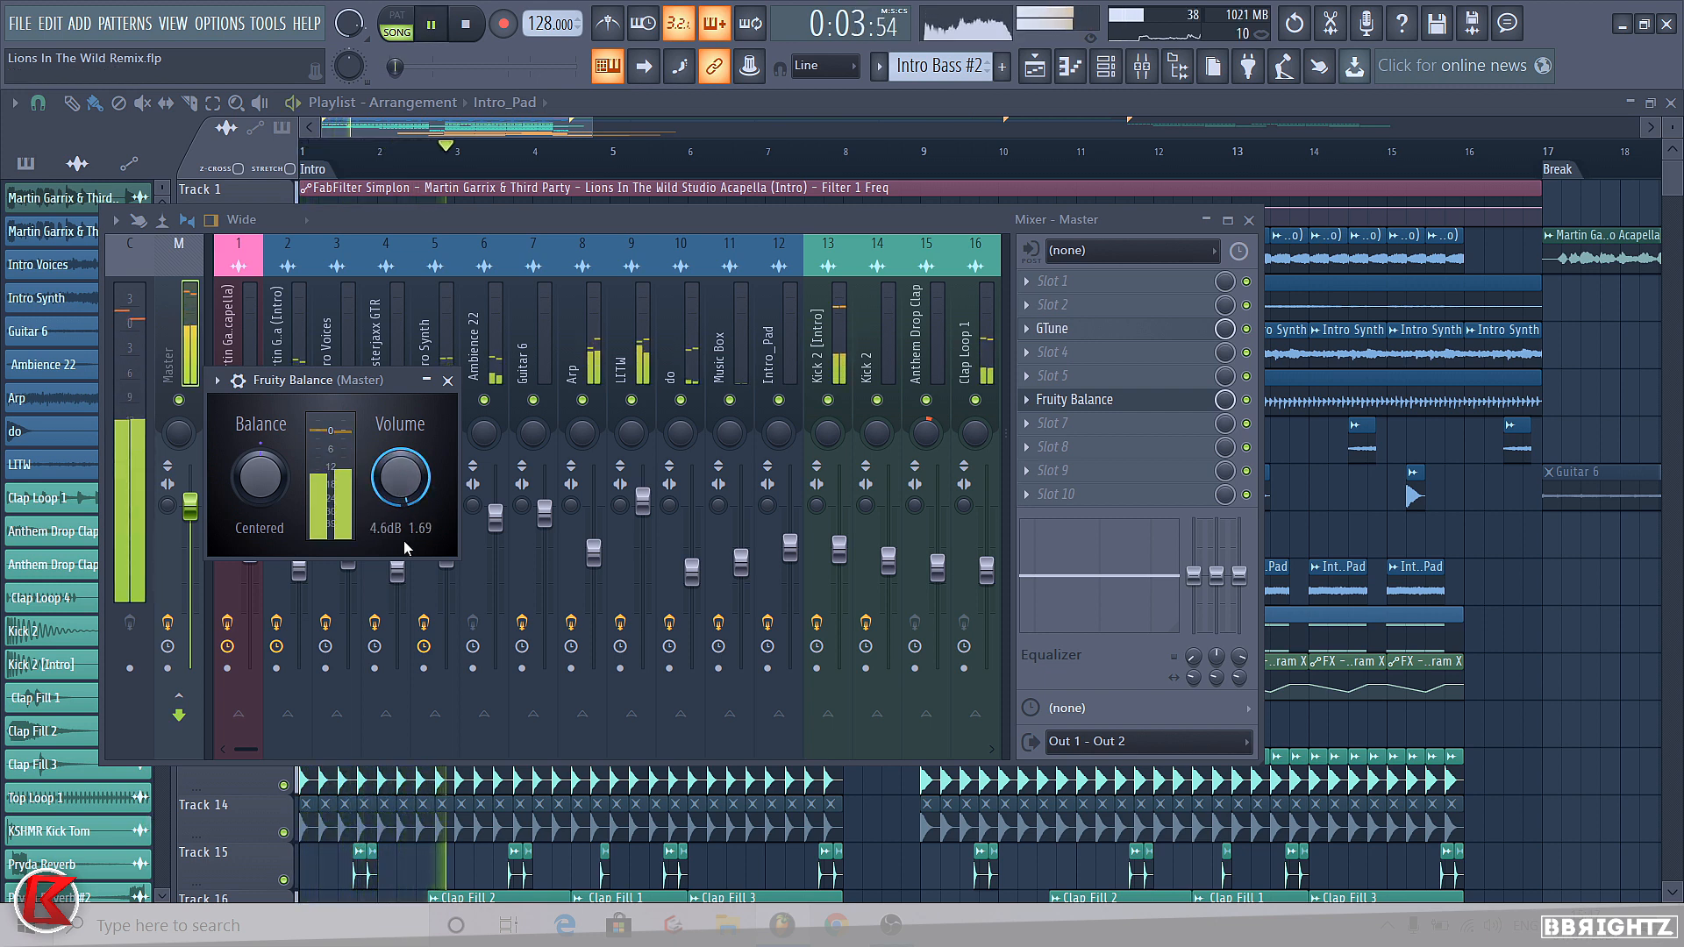
key("space")
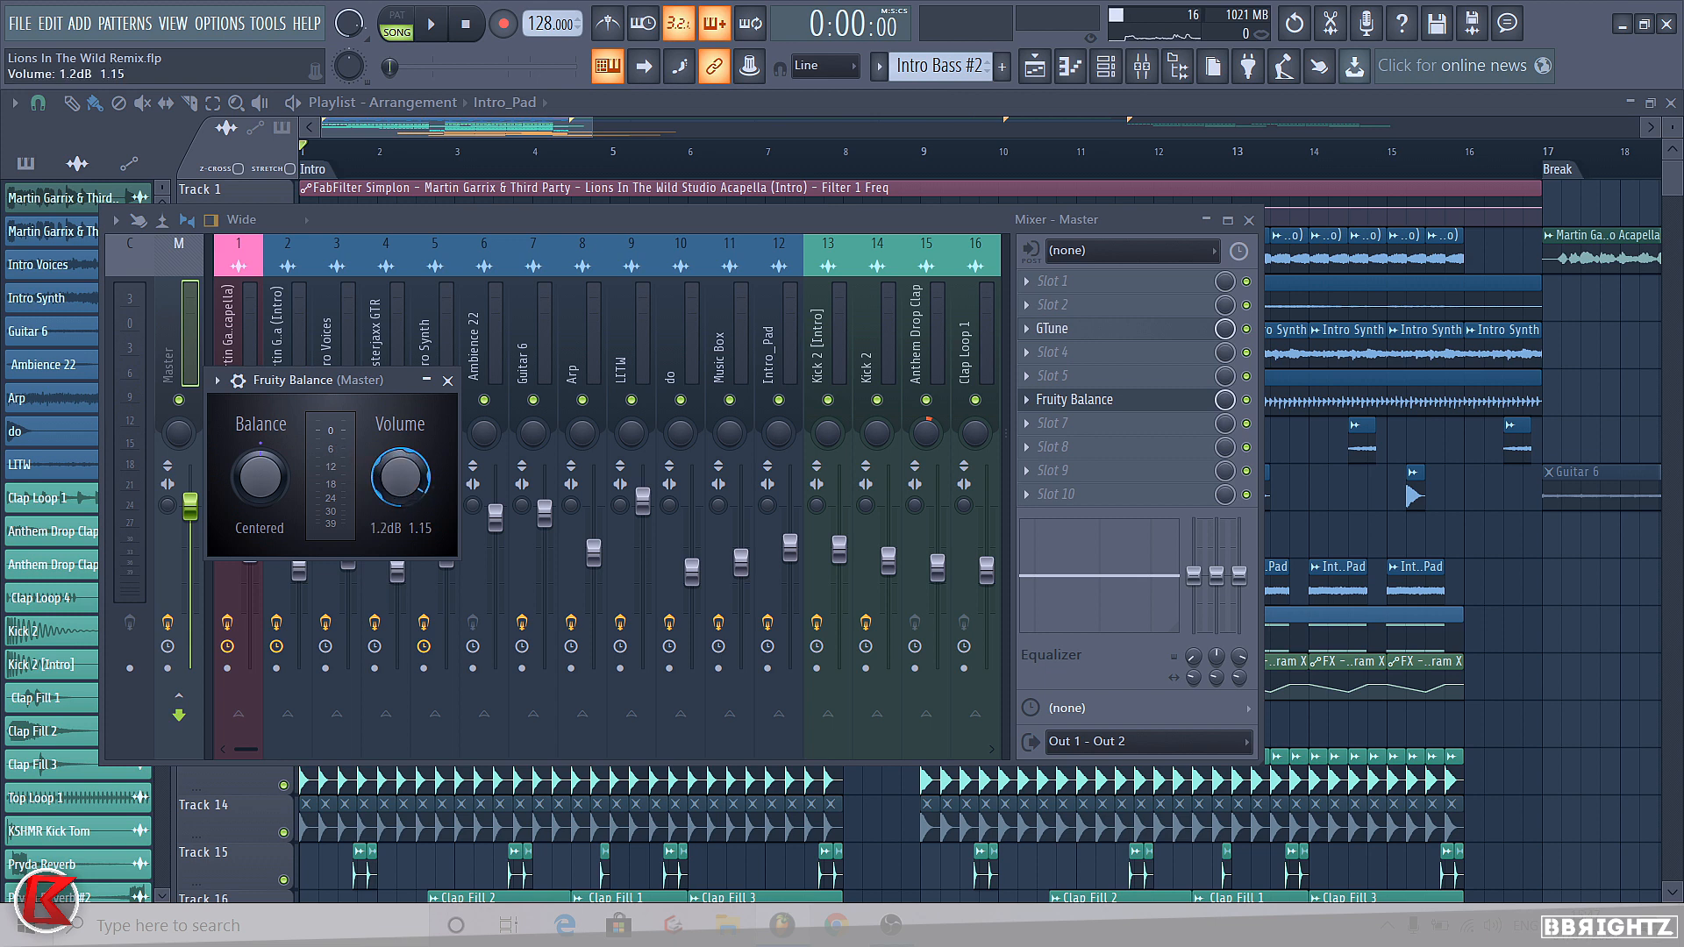
Bring the Fruity Balance volume down to -2.6 dB while listening to the intro
left_click_drag(400, 477, 408, 508)
key("space")
left_click_drag(406, 485, 406, 495)
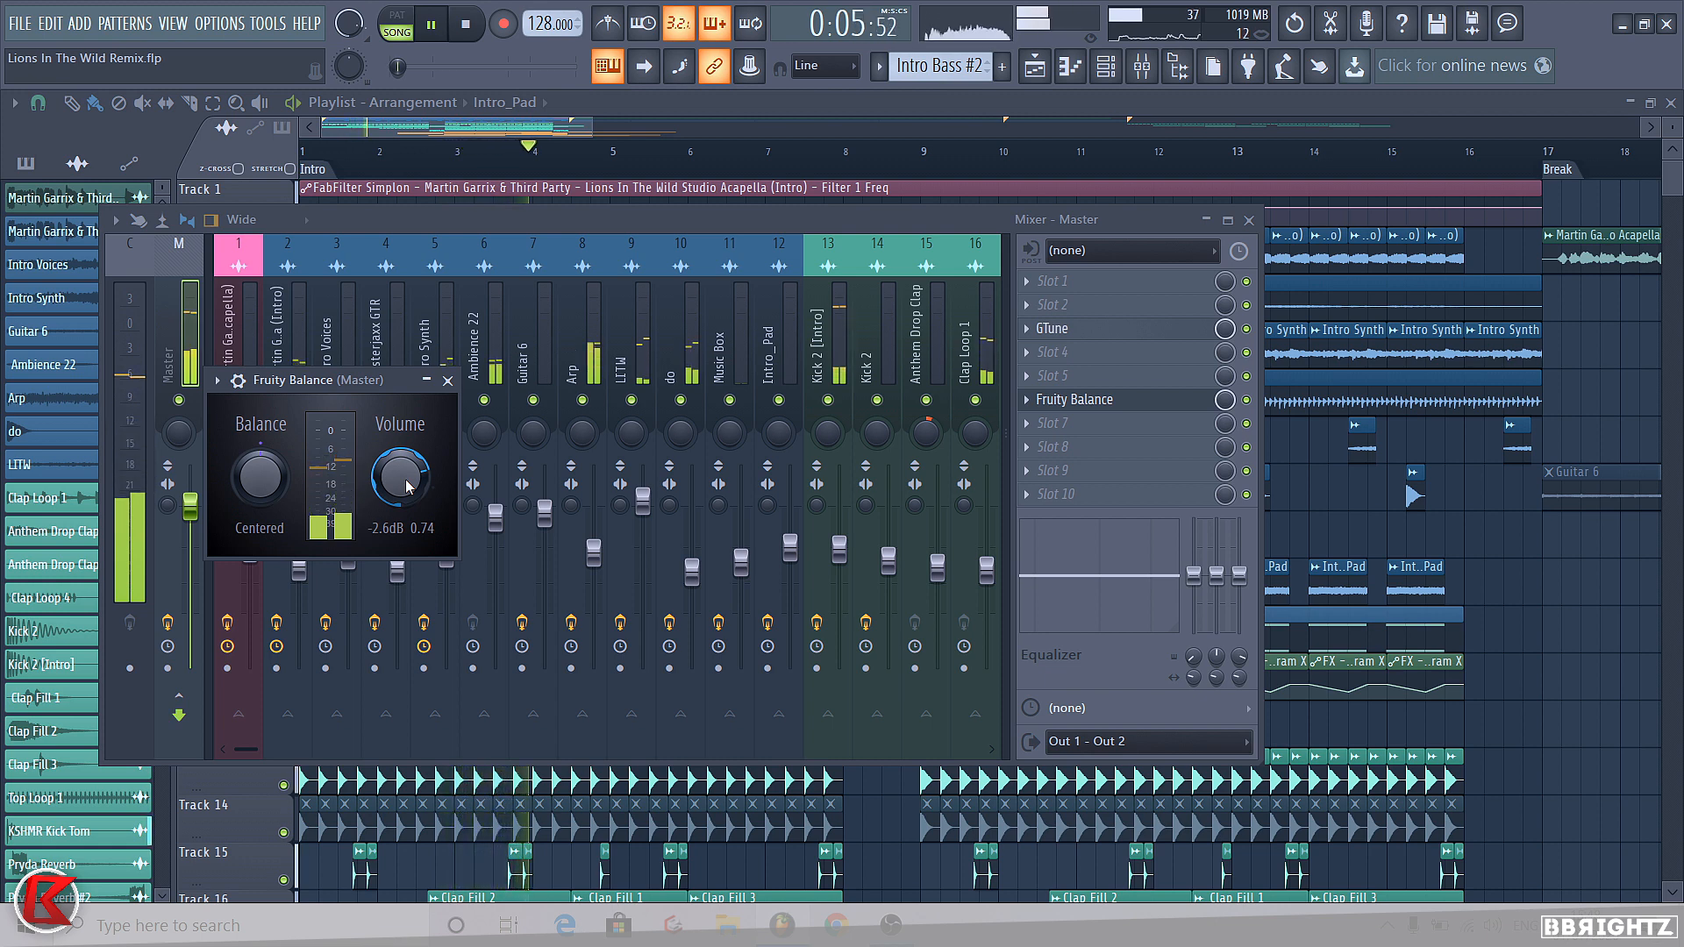
key("space")
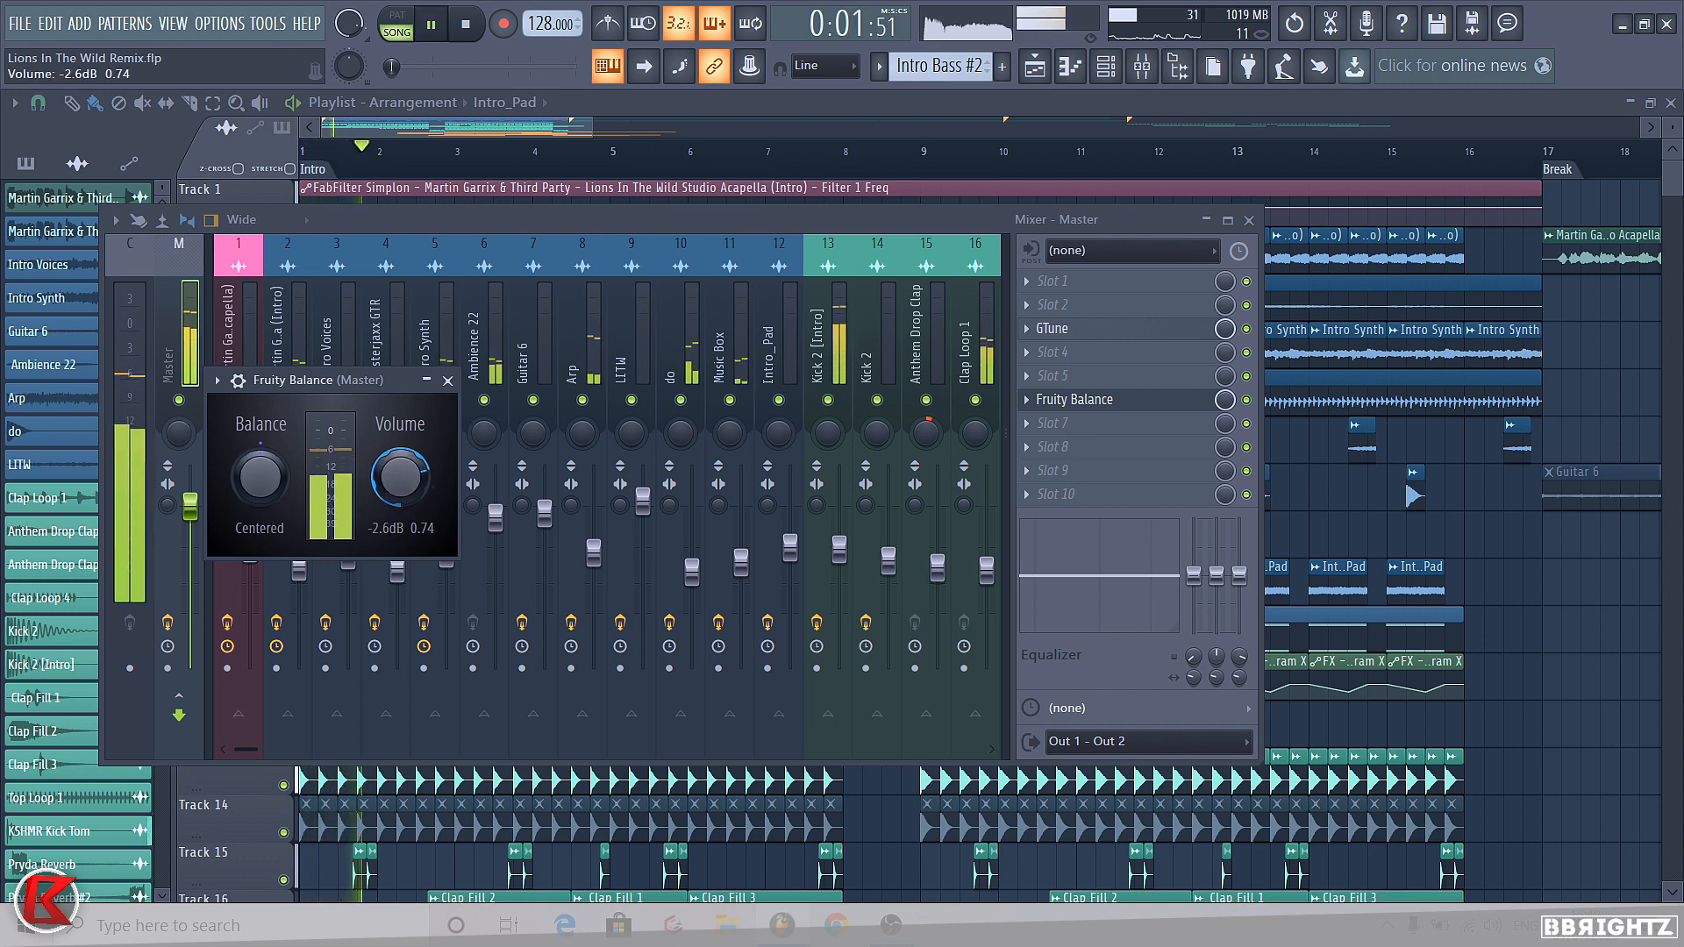
Set the Fruity Balance volume to -2.1 dB, stop playback, and close the plugin and the mixer
mouse_move(406, 483)
left_mouse_down()
mouse_move(405, 402)
mouse_move(408, 498)
left_mouse_up()
key("space")
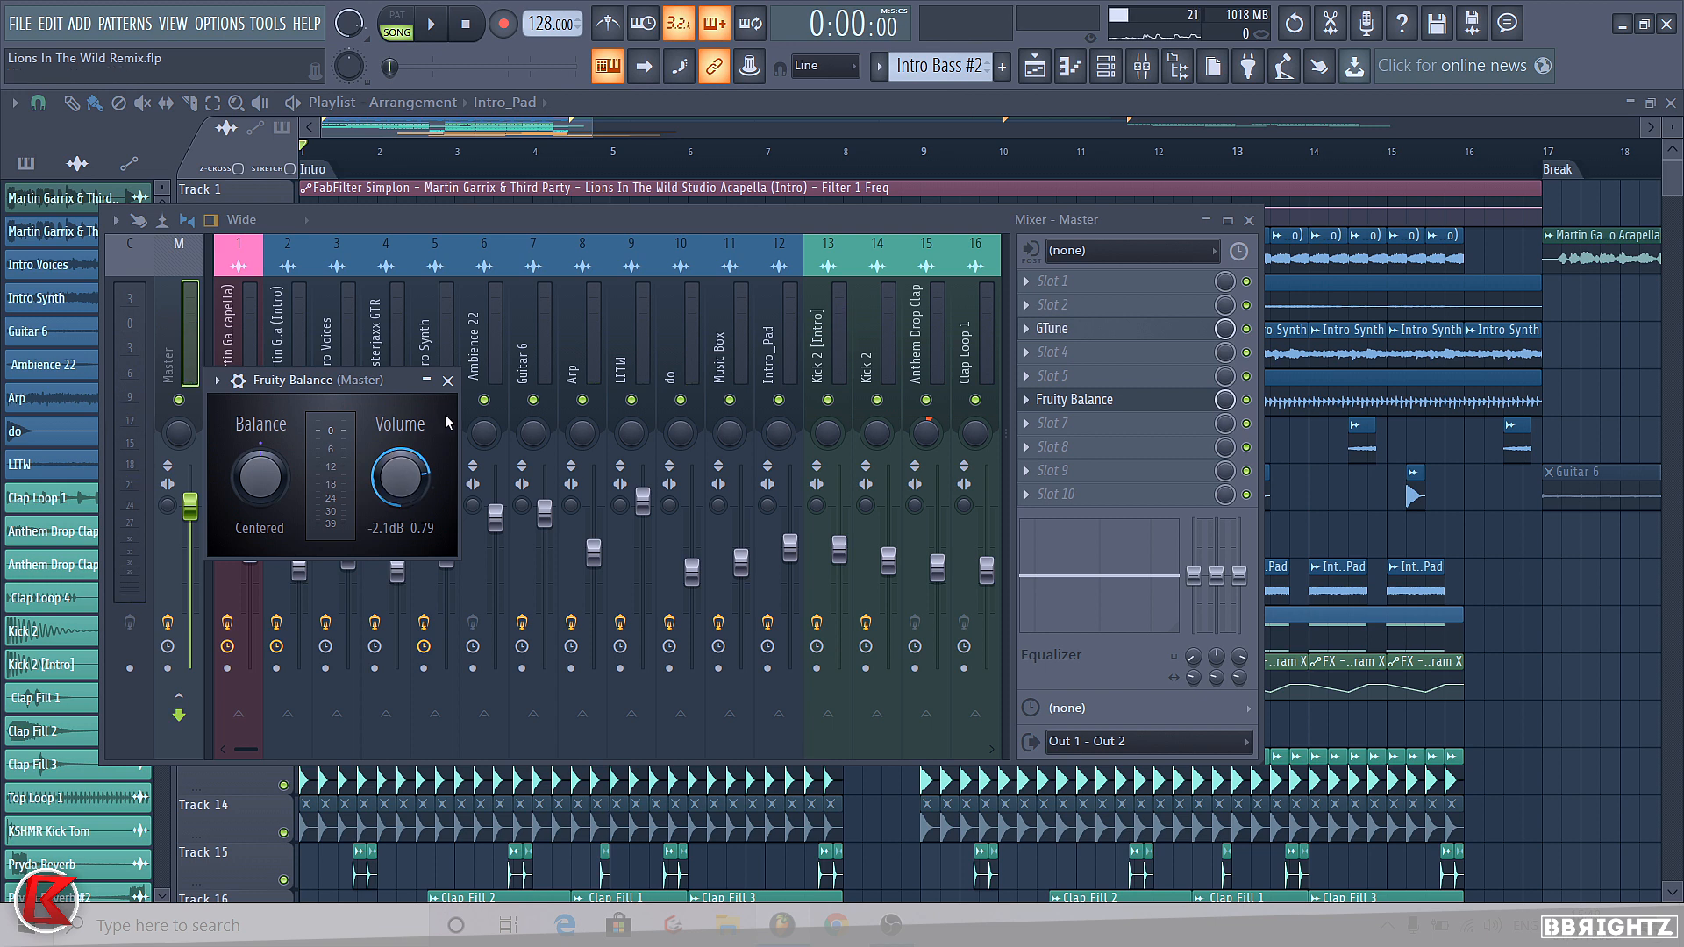
left_click(448, 381)
left_click(1249, 220)
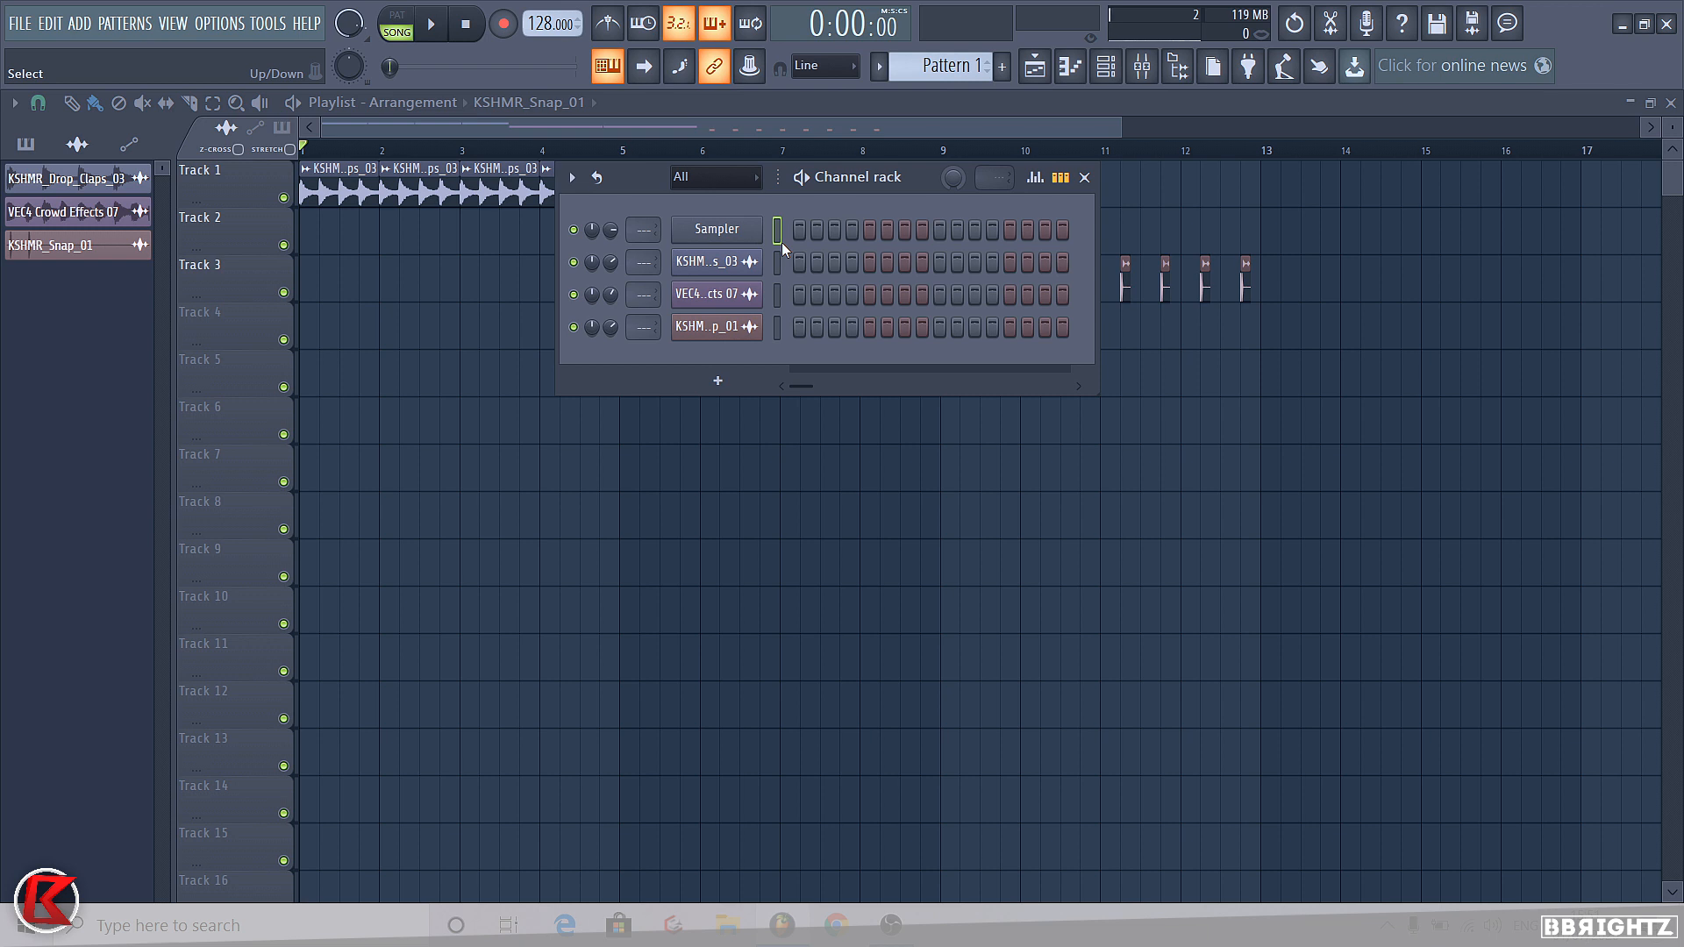
Select the KSHMR_Drop_Claps_03, VEC4 Crowd Effects 07 and KSHMR_Snap_01 channels together in the channel rack
key("F6")
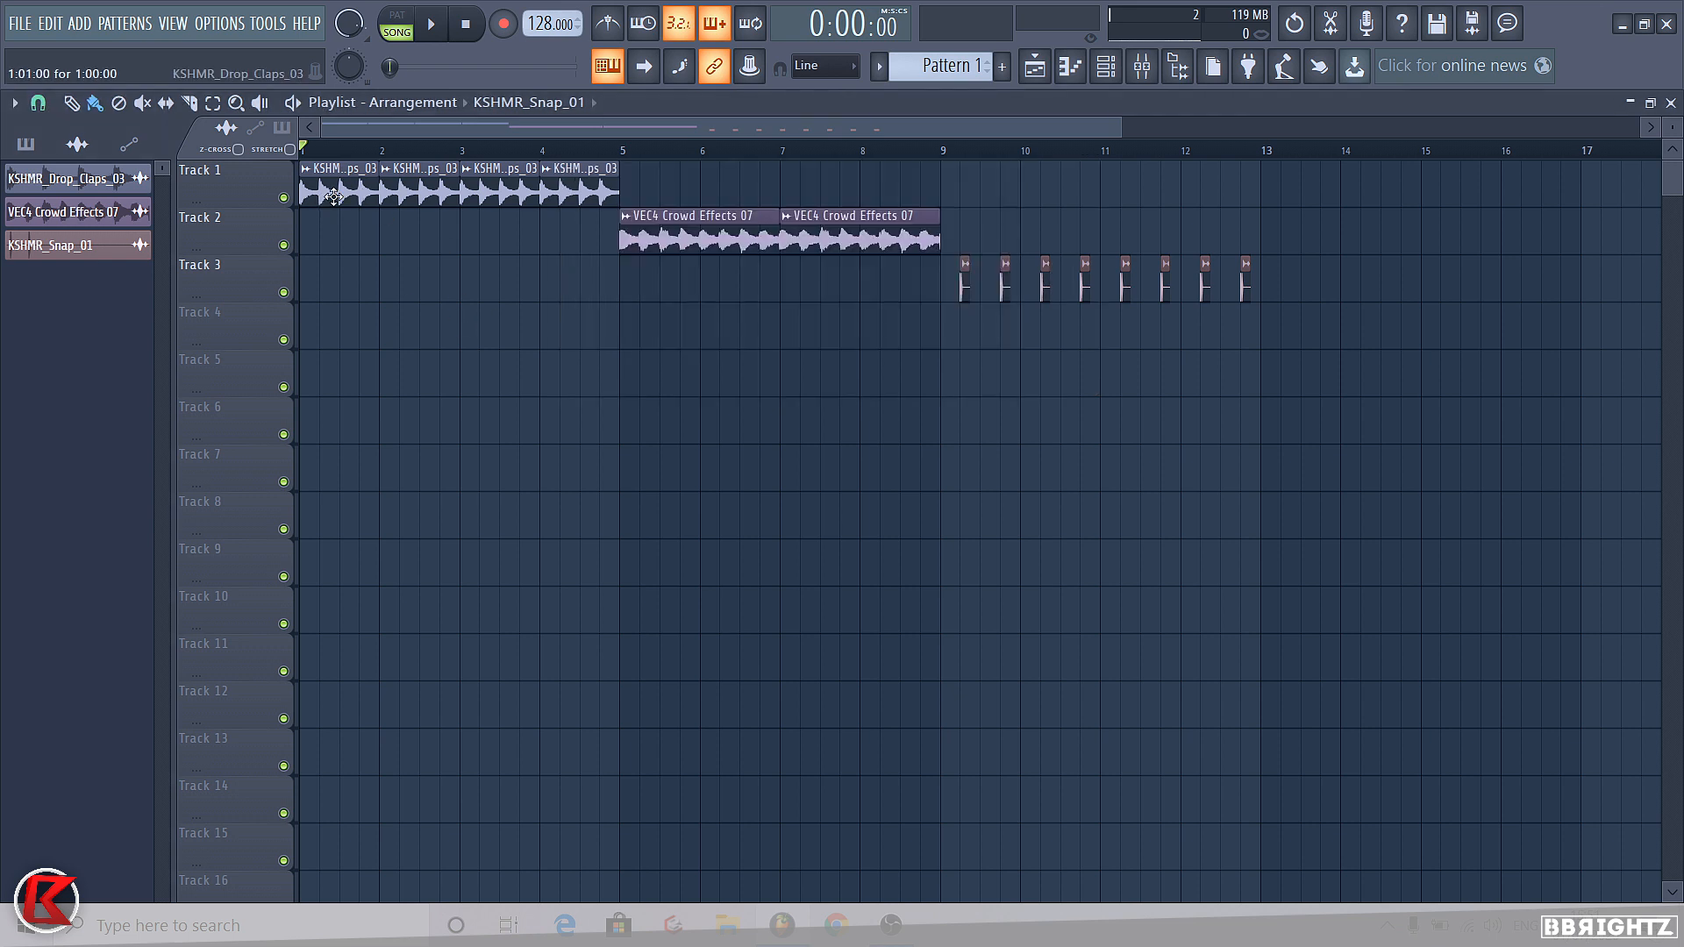
left_click(653, 230)
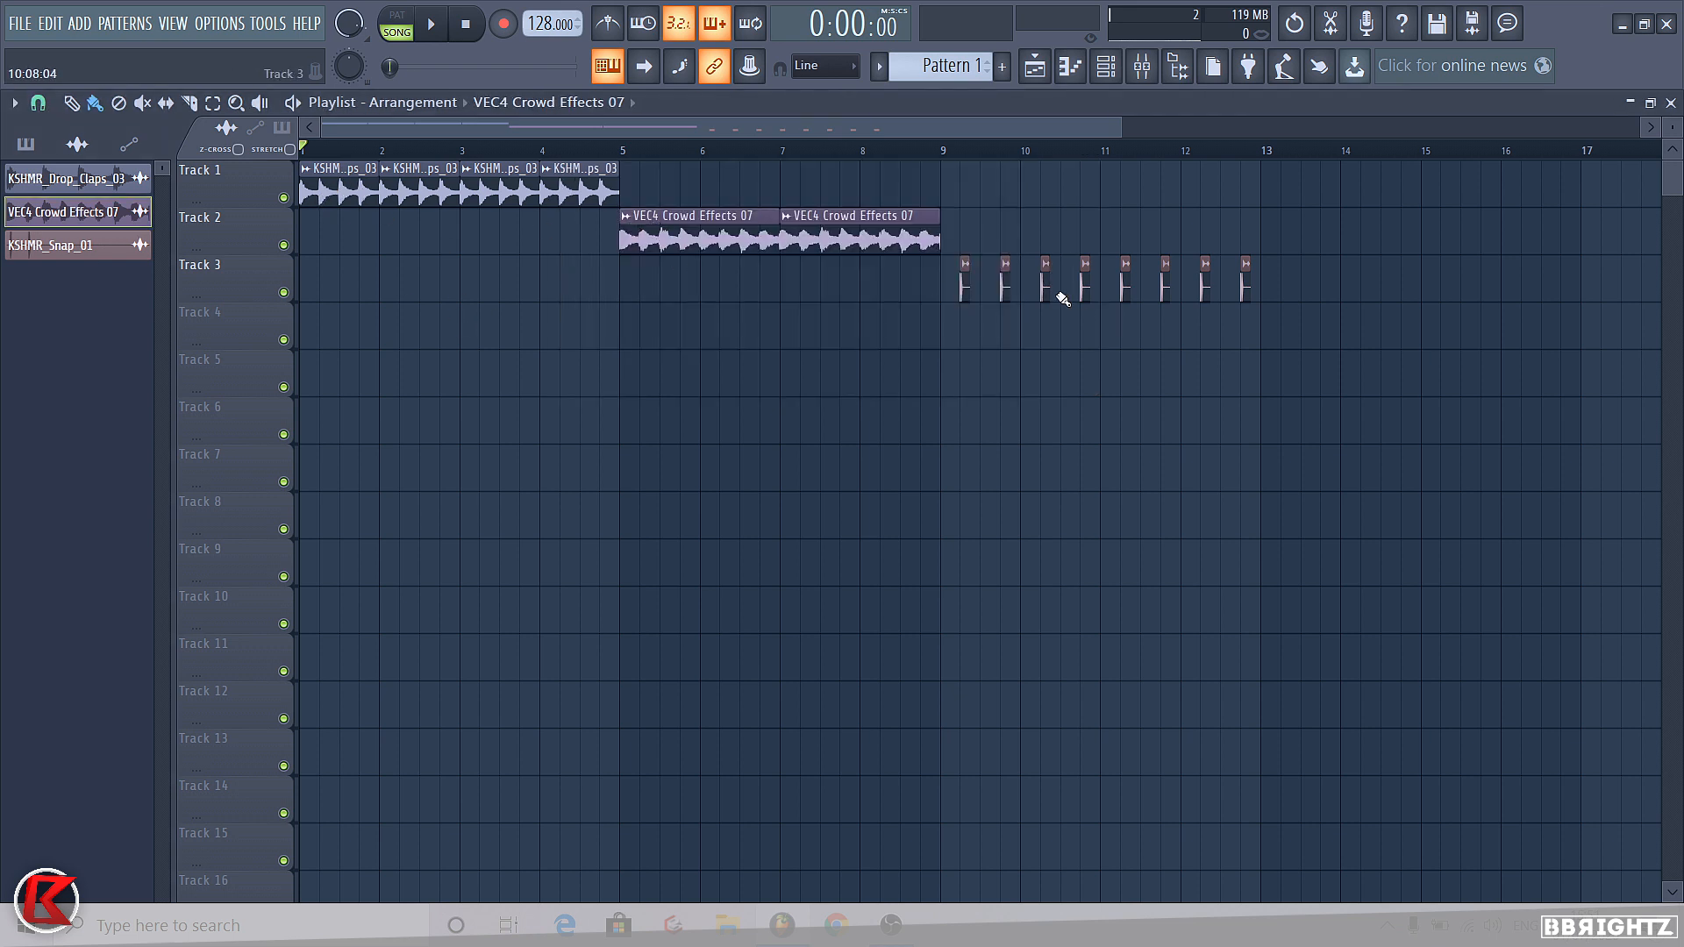
left_click(1106, 79)
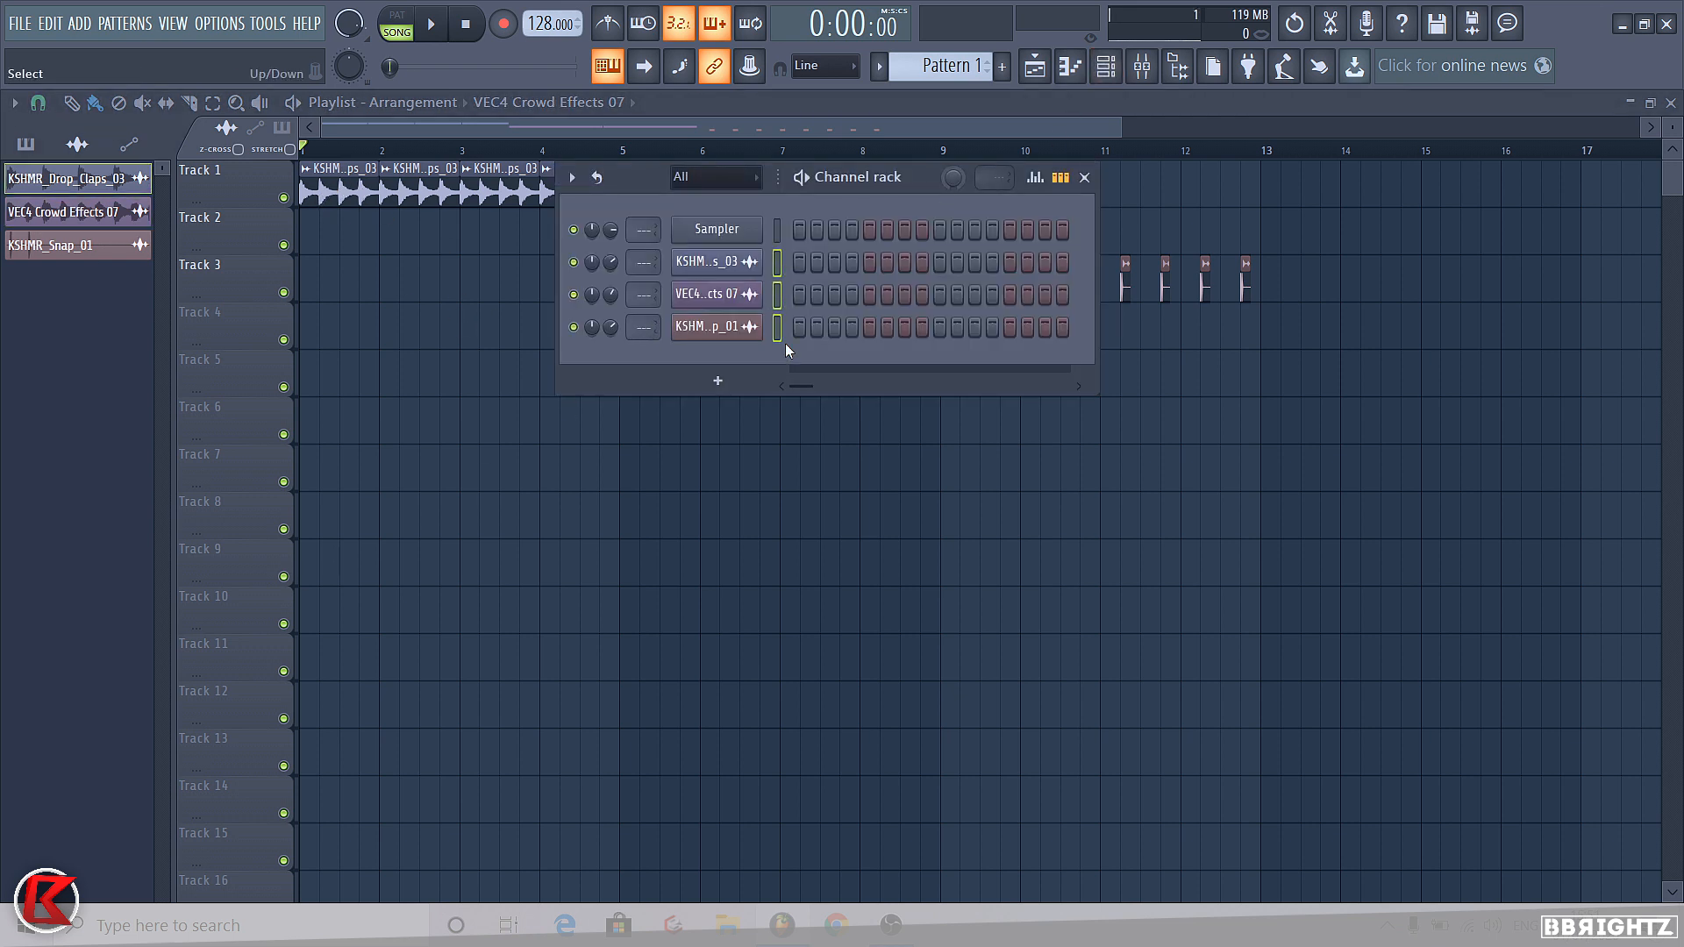
left_click(777, 264)
left_click(777, 327)
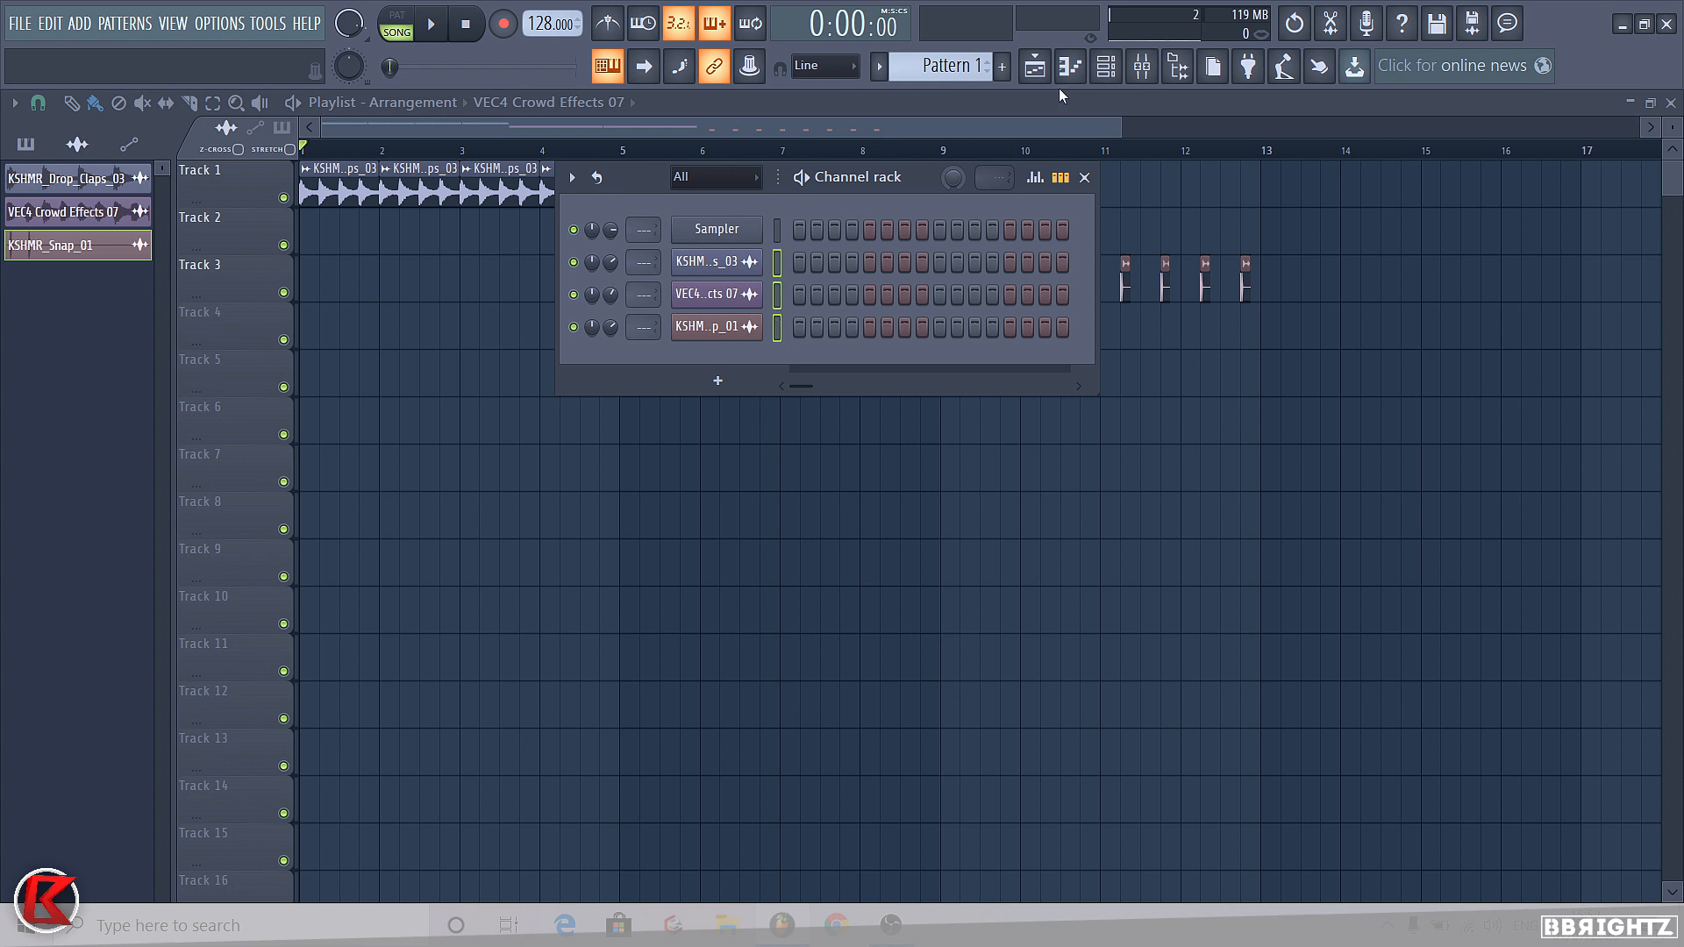
Route the selected channels to consecutive mixer tracks starting from Insert 1
left_click(1142, 66)
left_click(248, 330)
right_click(248, 331)
mouse_move(344, 403)
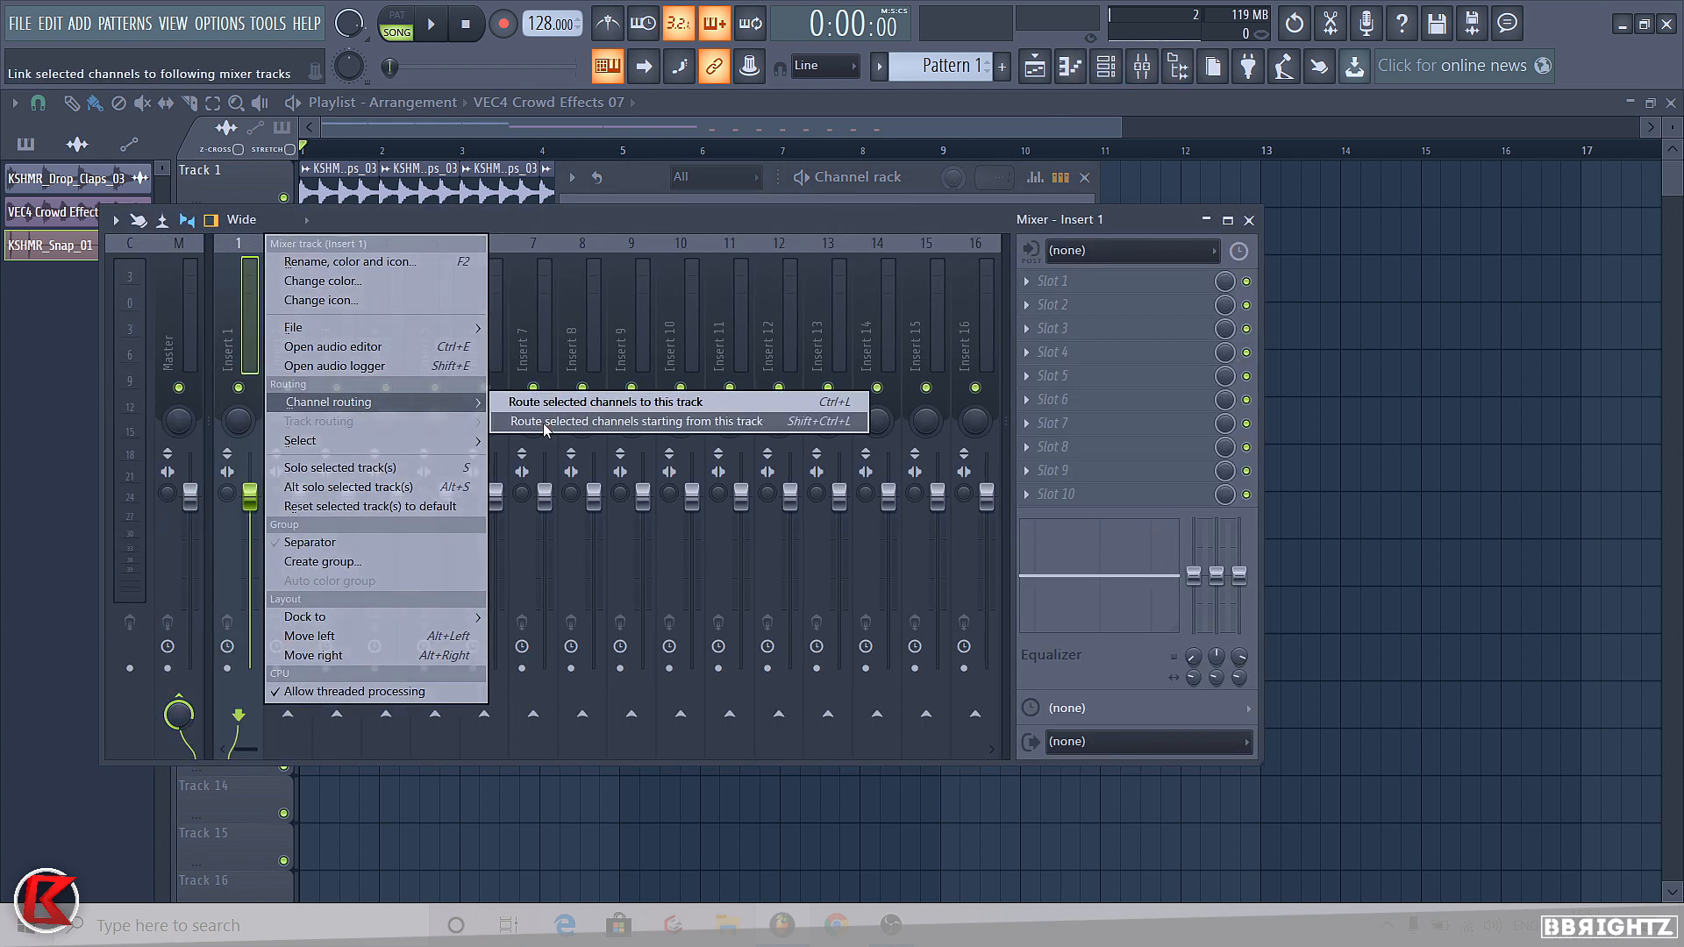
left_click(559, 424)
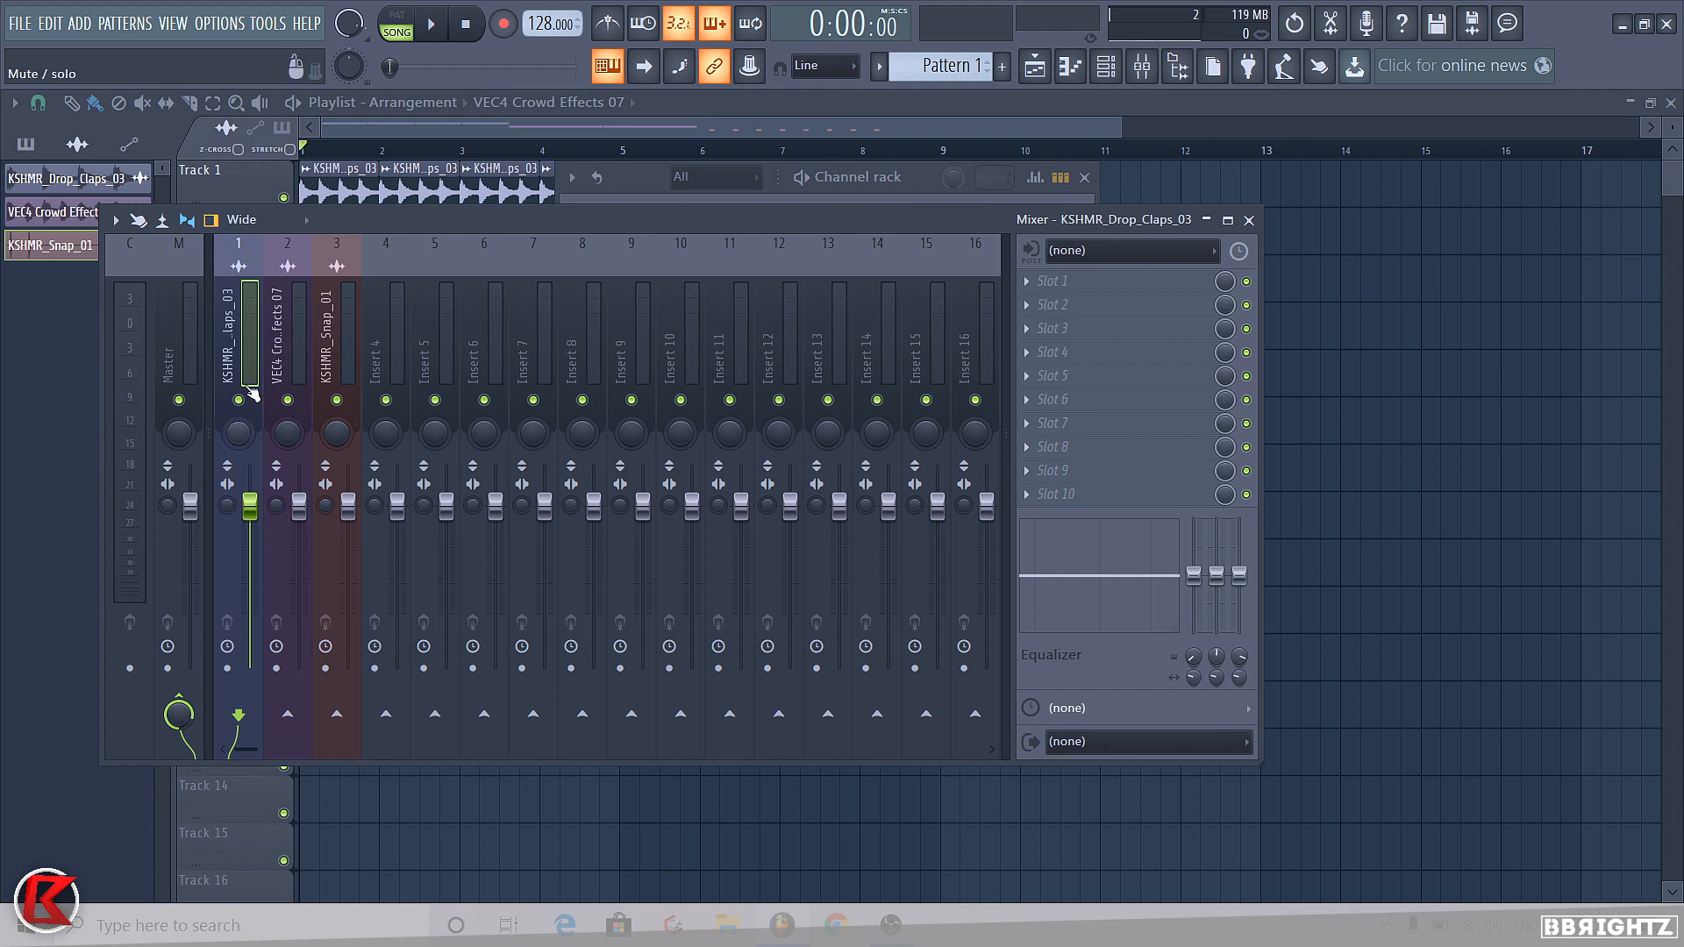
Solo the KSHMR_Drop_Claps_03 mixer track, load Fruity Parametric EQ 2 into its slot 1, and audition the claps
right_click(250, 391)
left_click(1066, 281)
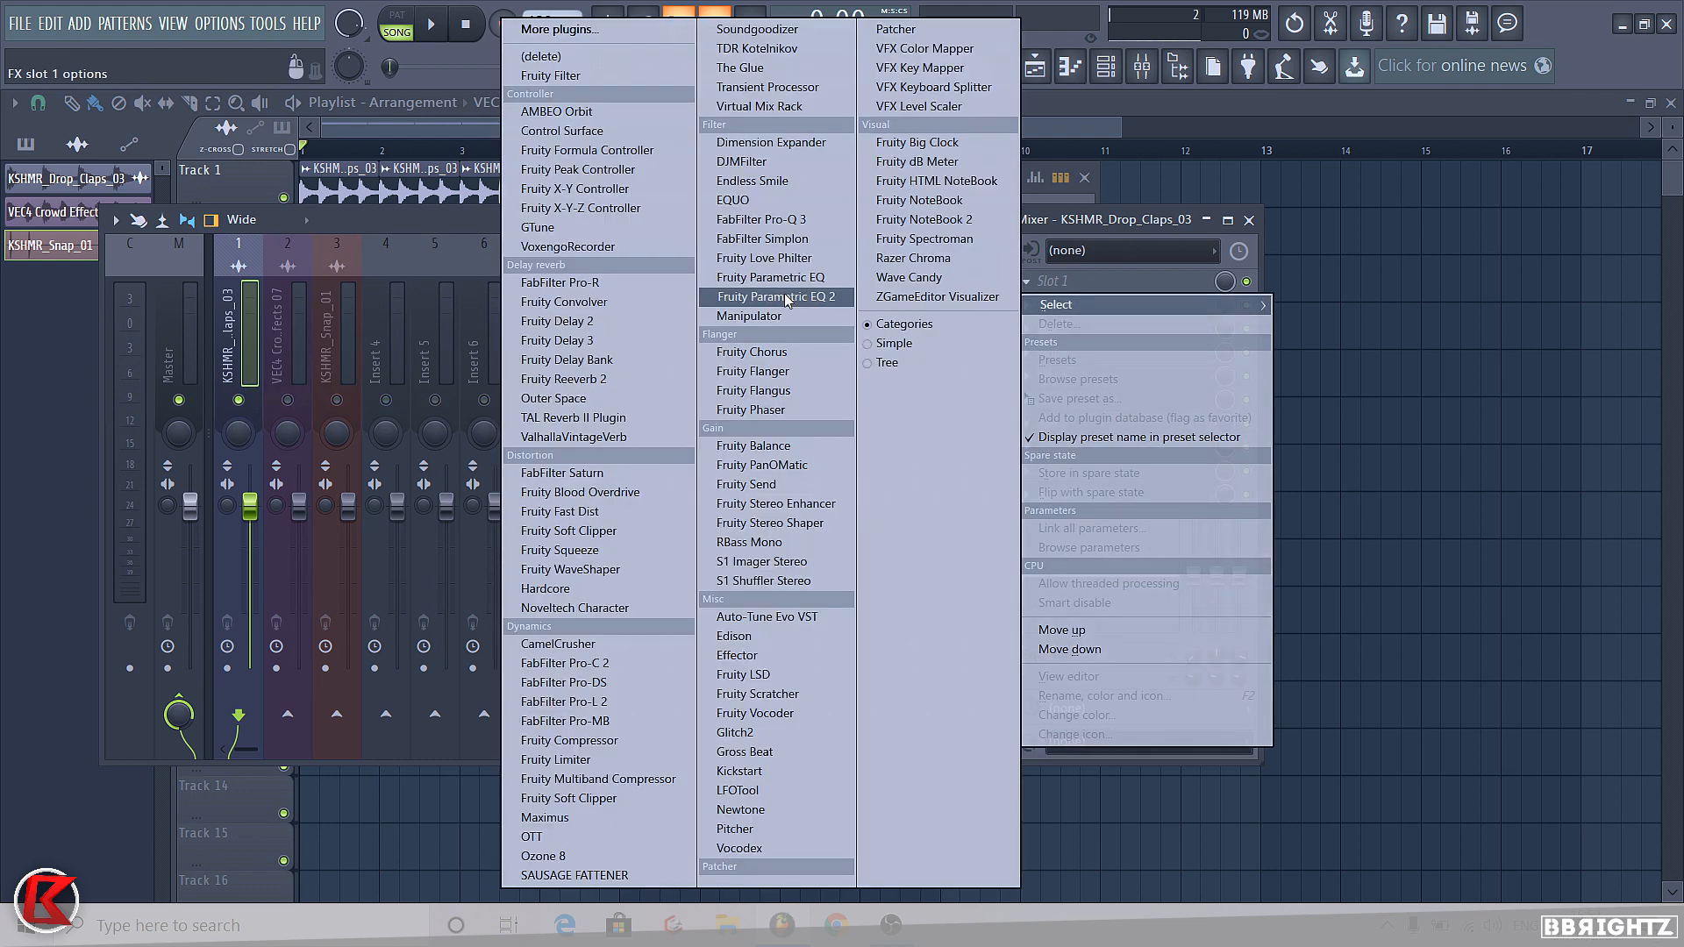
left_click(776, 296)
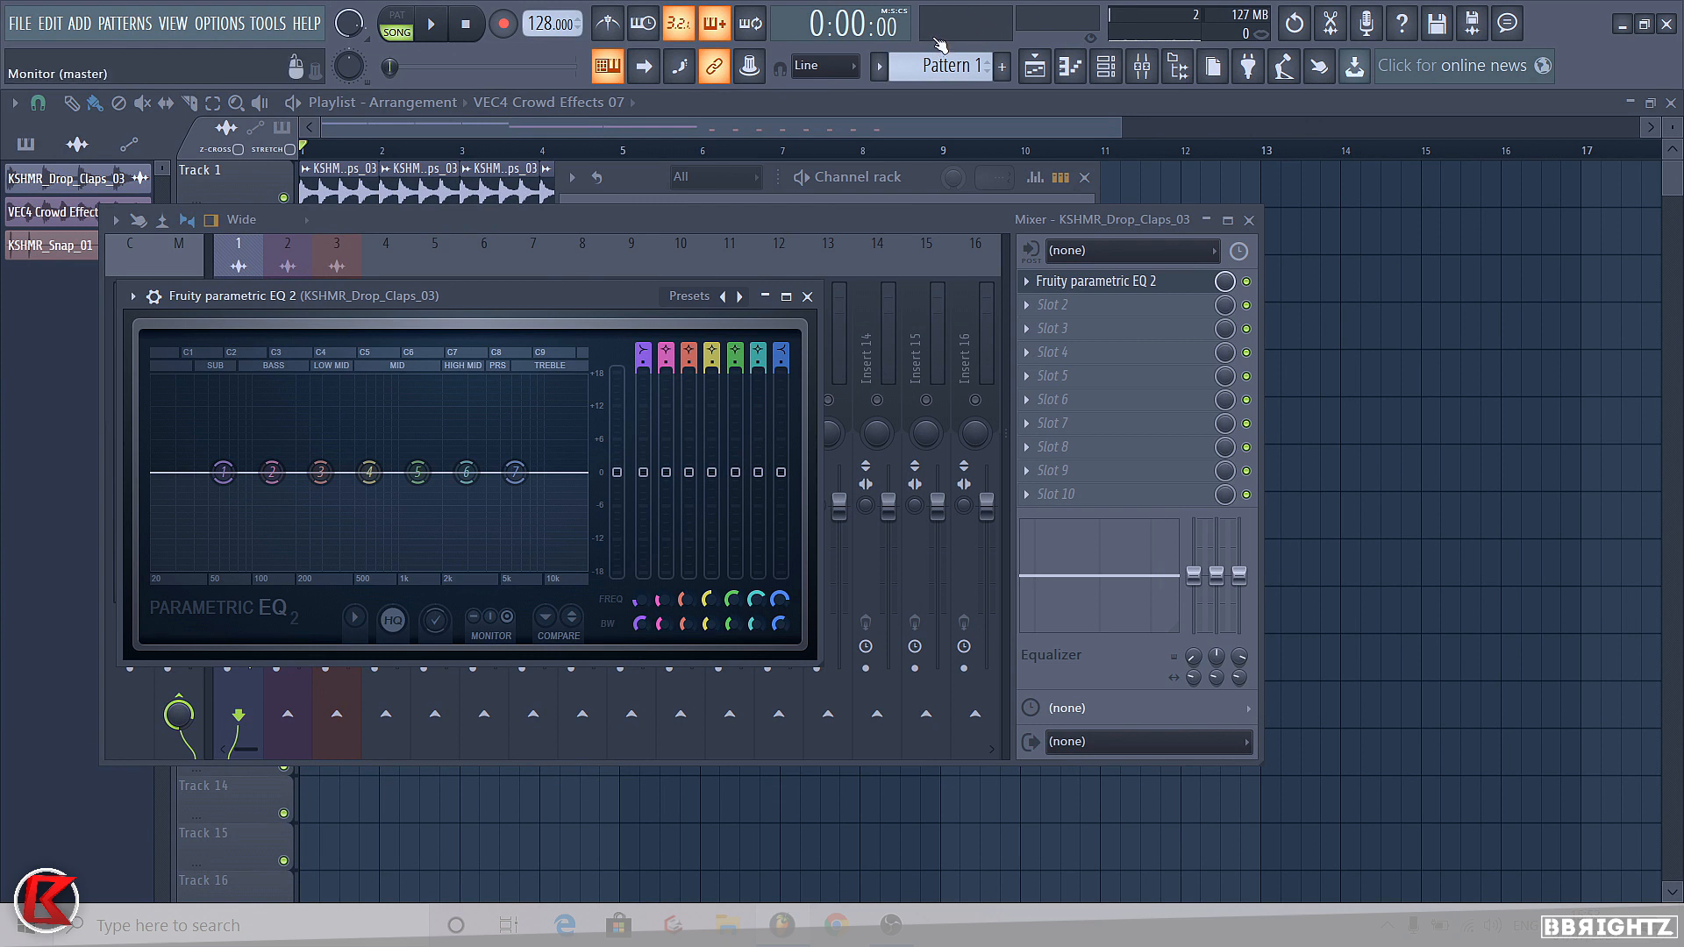
key("space")
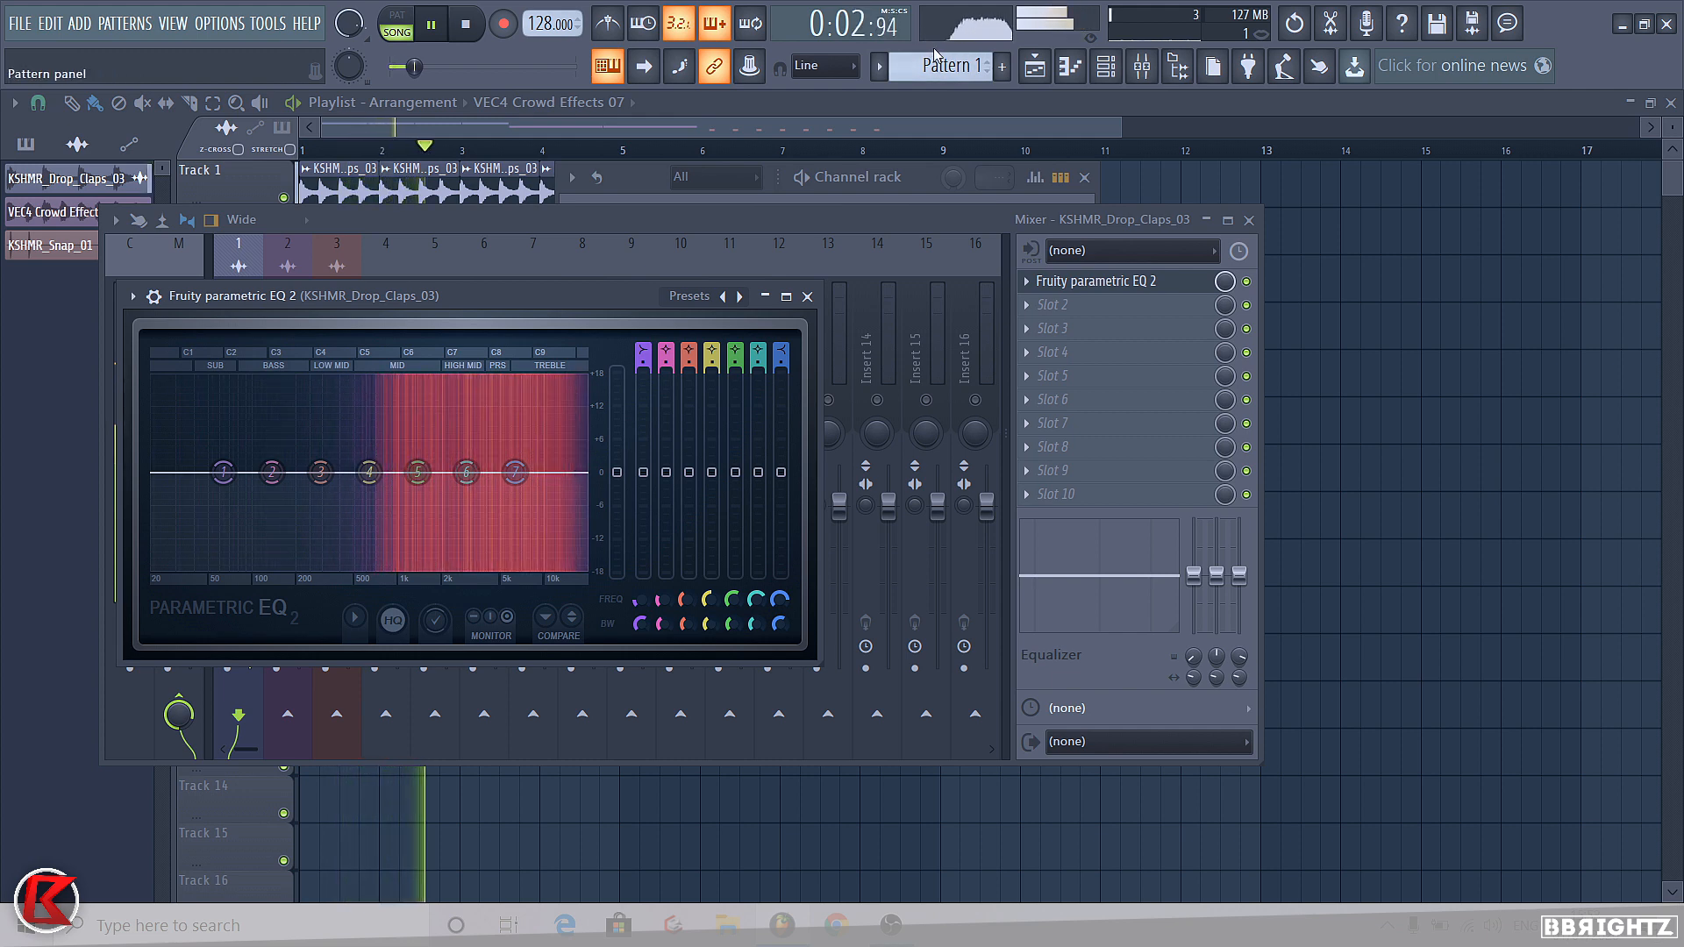
key("space")
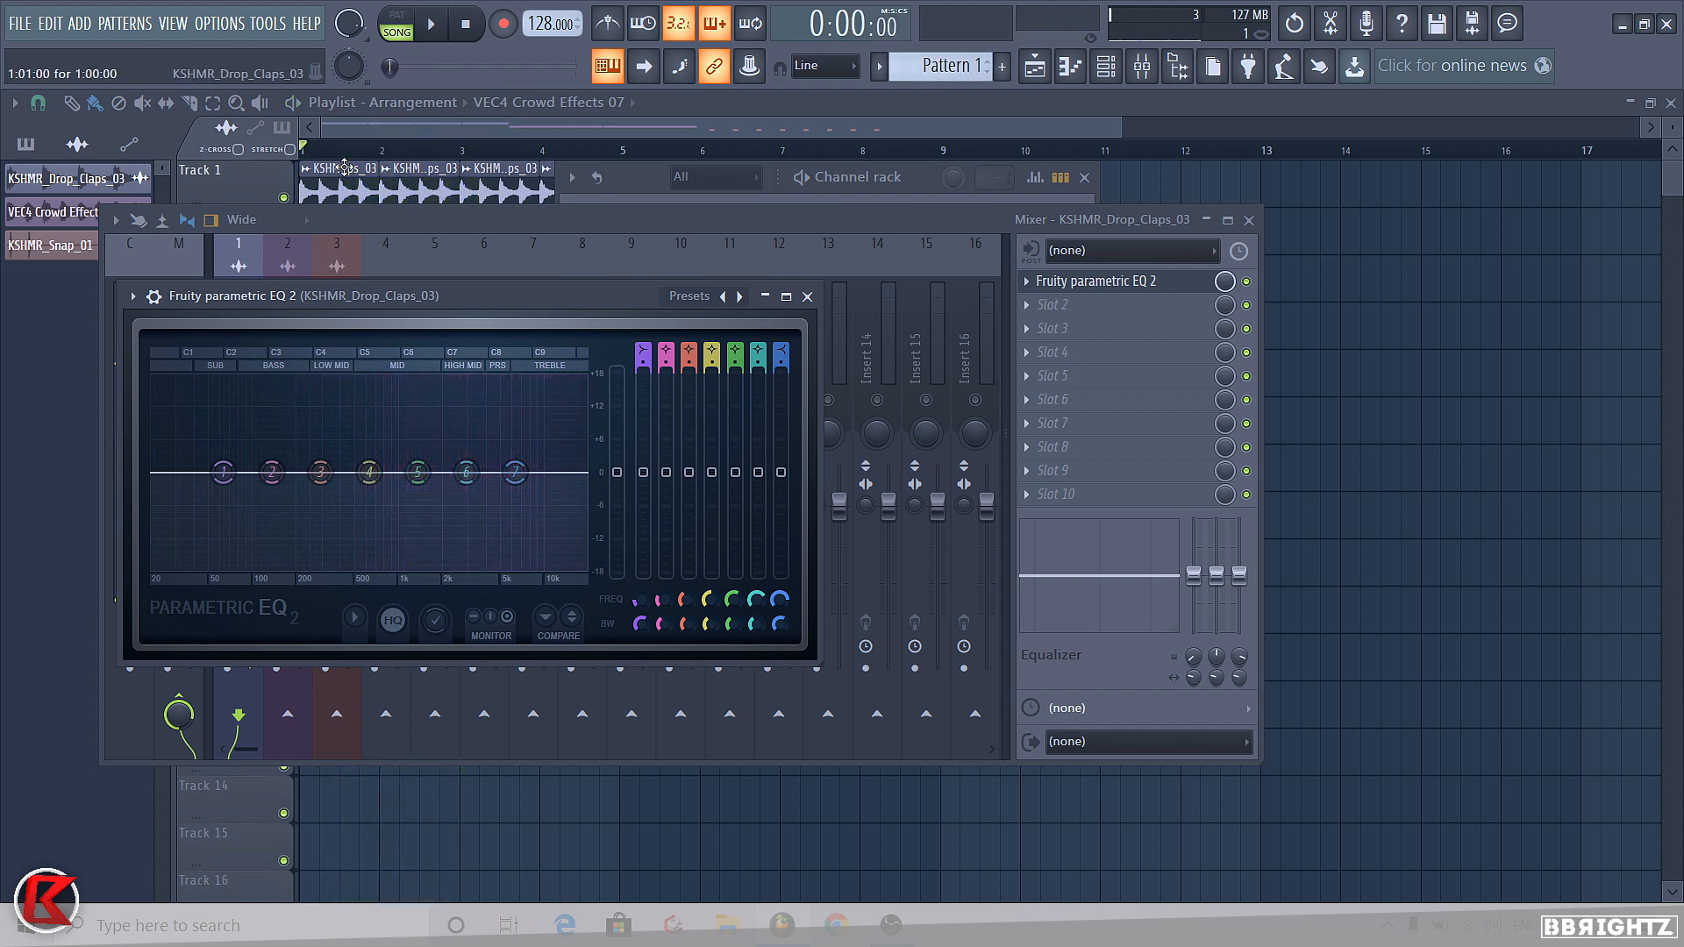
Open the channel settings of the KSHMR_Drop_Claps_03 clip and bring back the mixer track's parametric EQ
key("F12")
double_click(339, 175)
left_click(1141, 65)
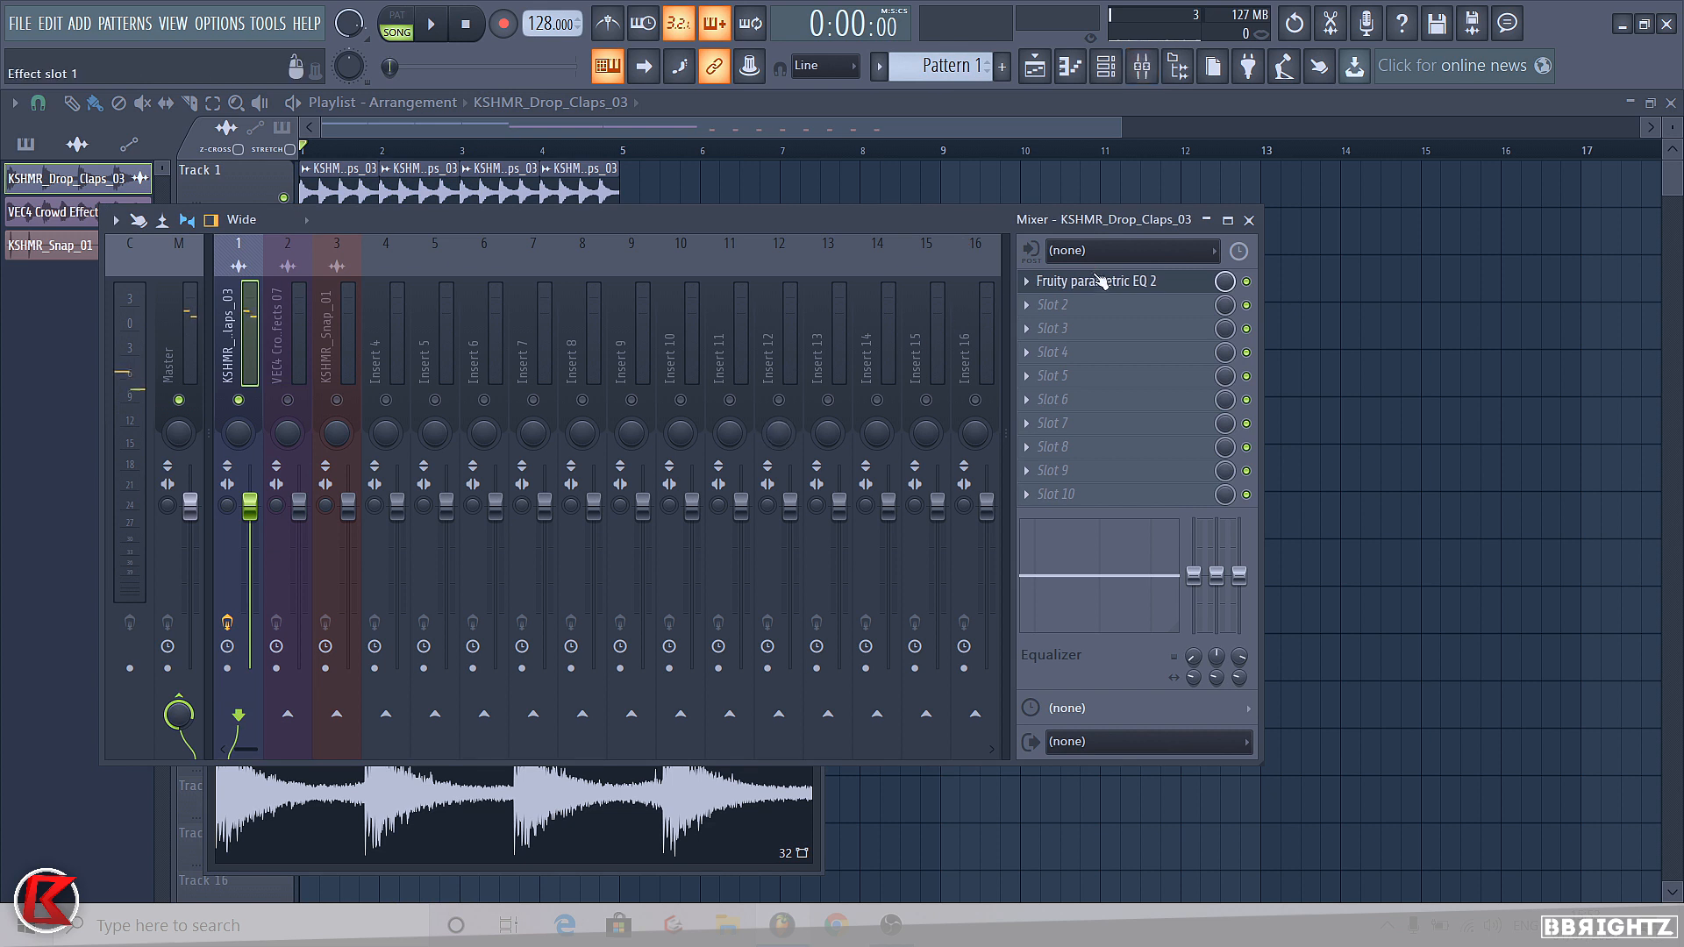
left_click(1090, 282)
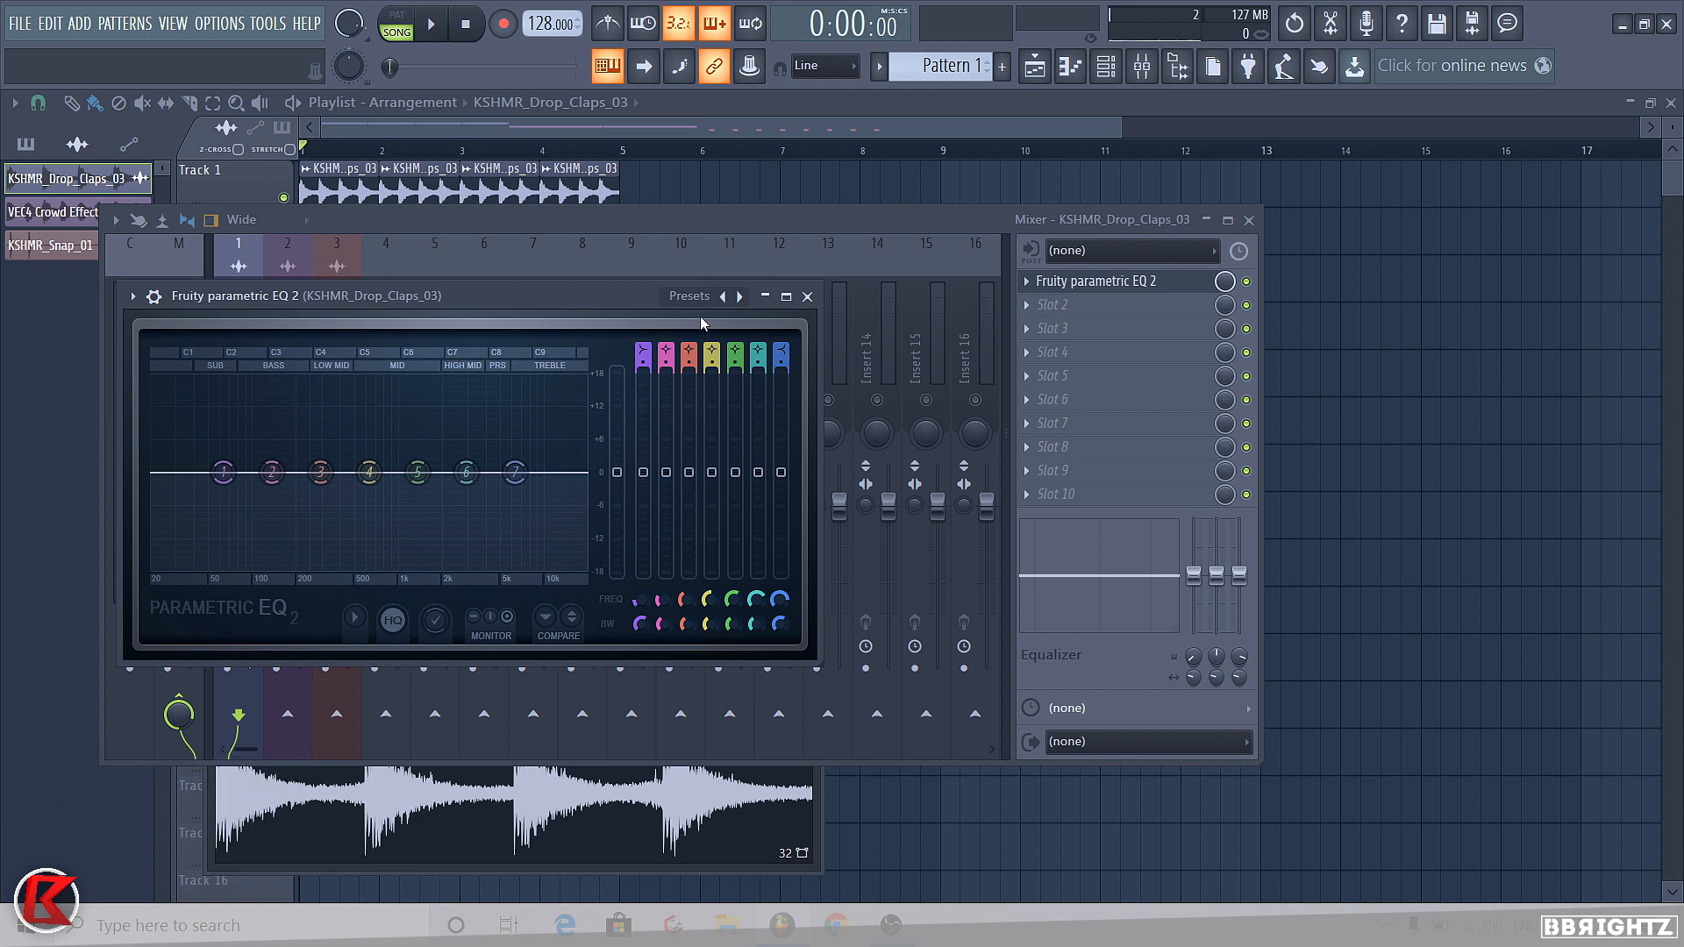
Apply the 20Hz + 18kHz cut preset to the claps EQ, raise its low cut to about 133 Hz, and audition it
left_click(740, 298)
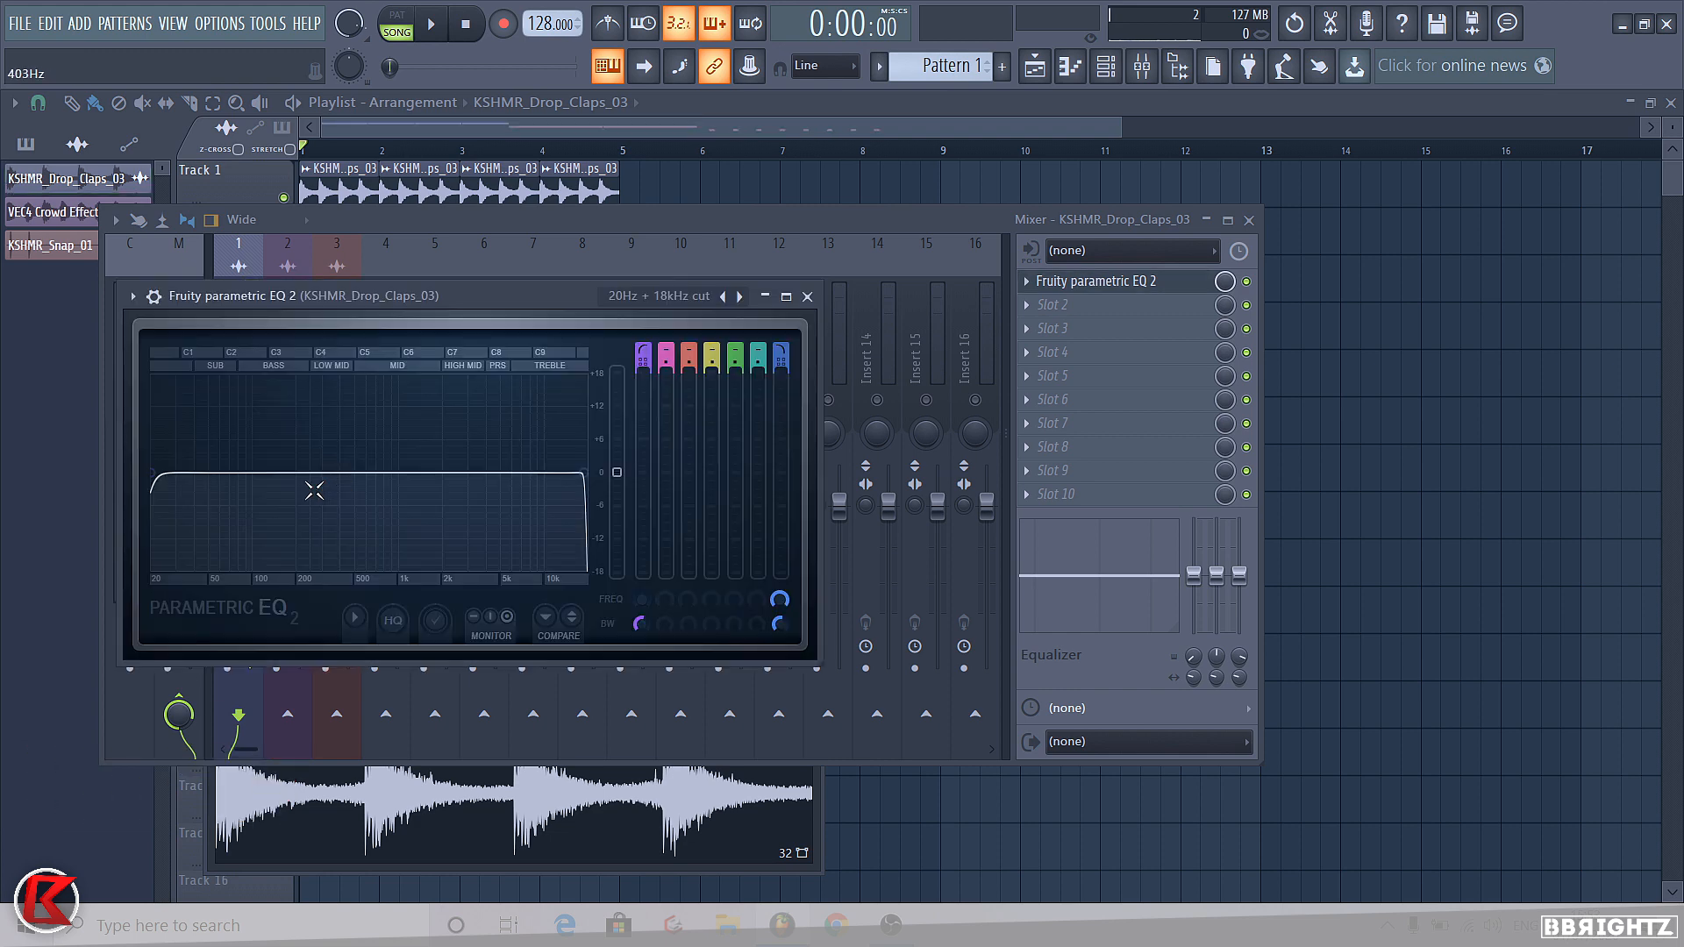
left_click_drag(617, 471, 616, 467)
left_click_drag(162, 474, 273, 473)
key("space")
key("space")
key("space")
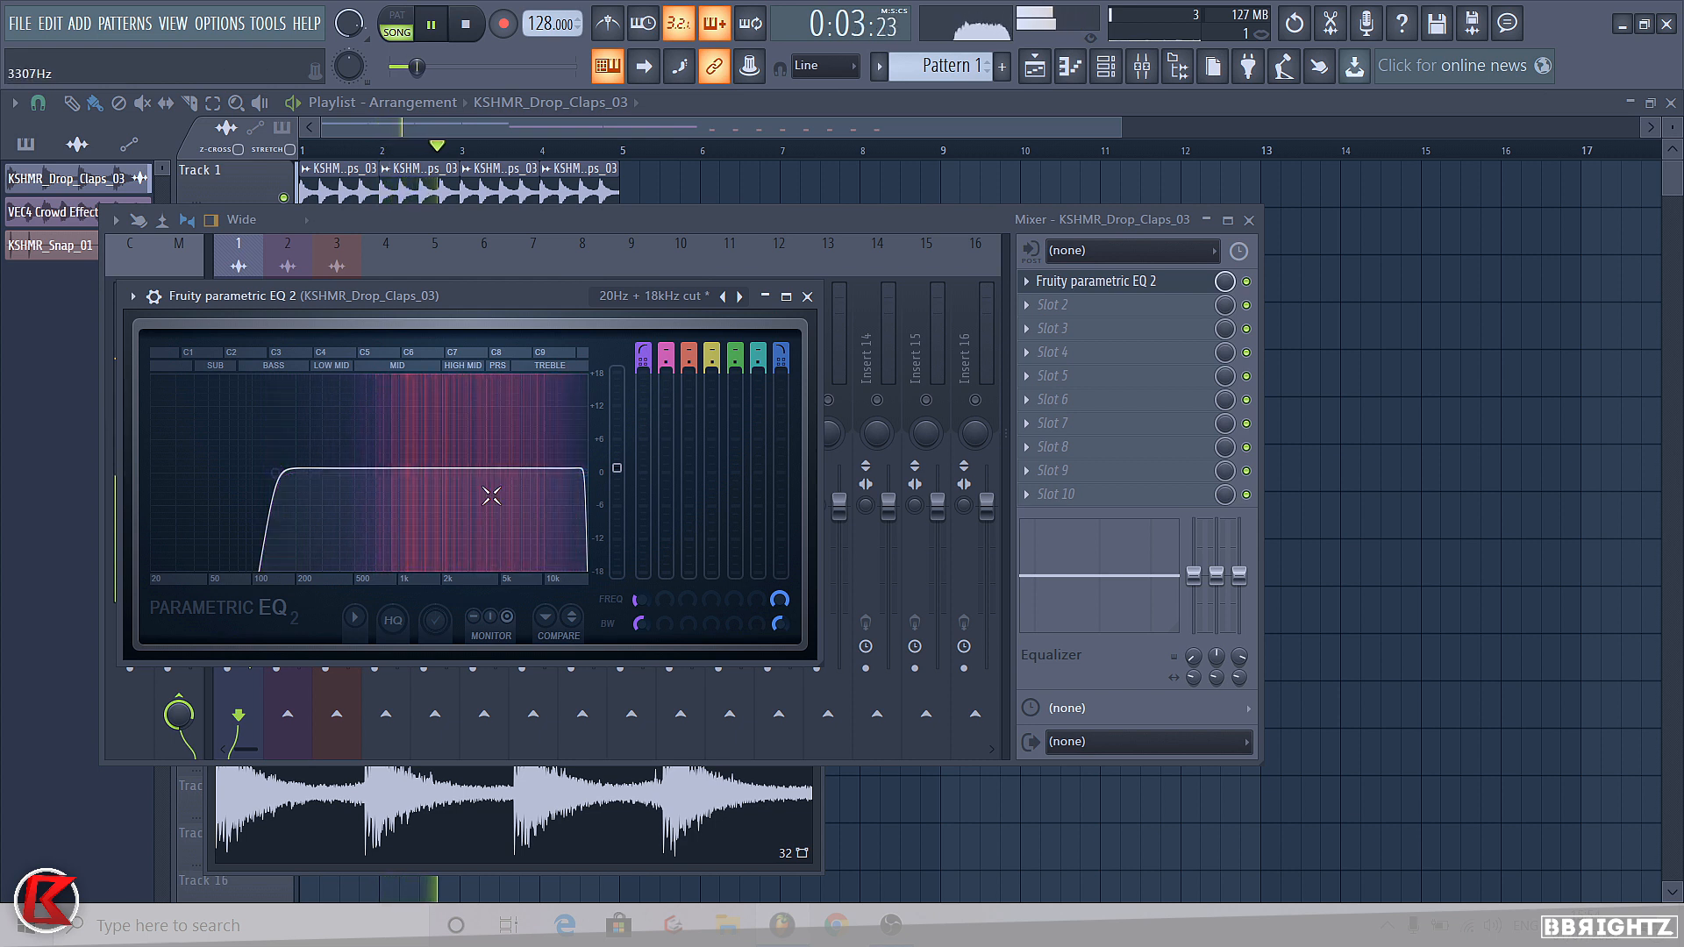
key("space")
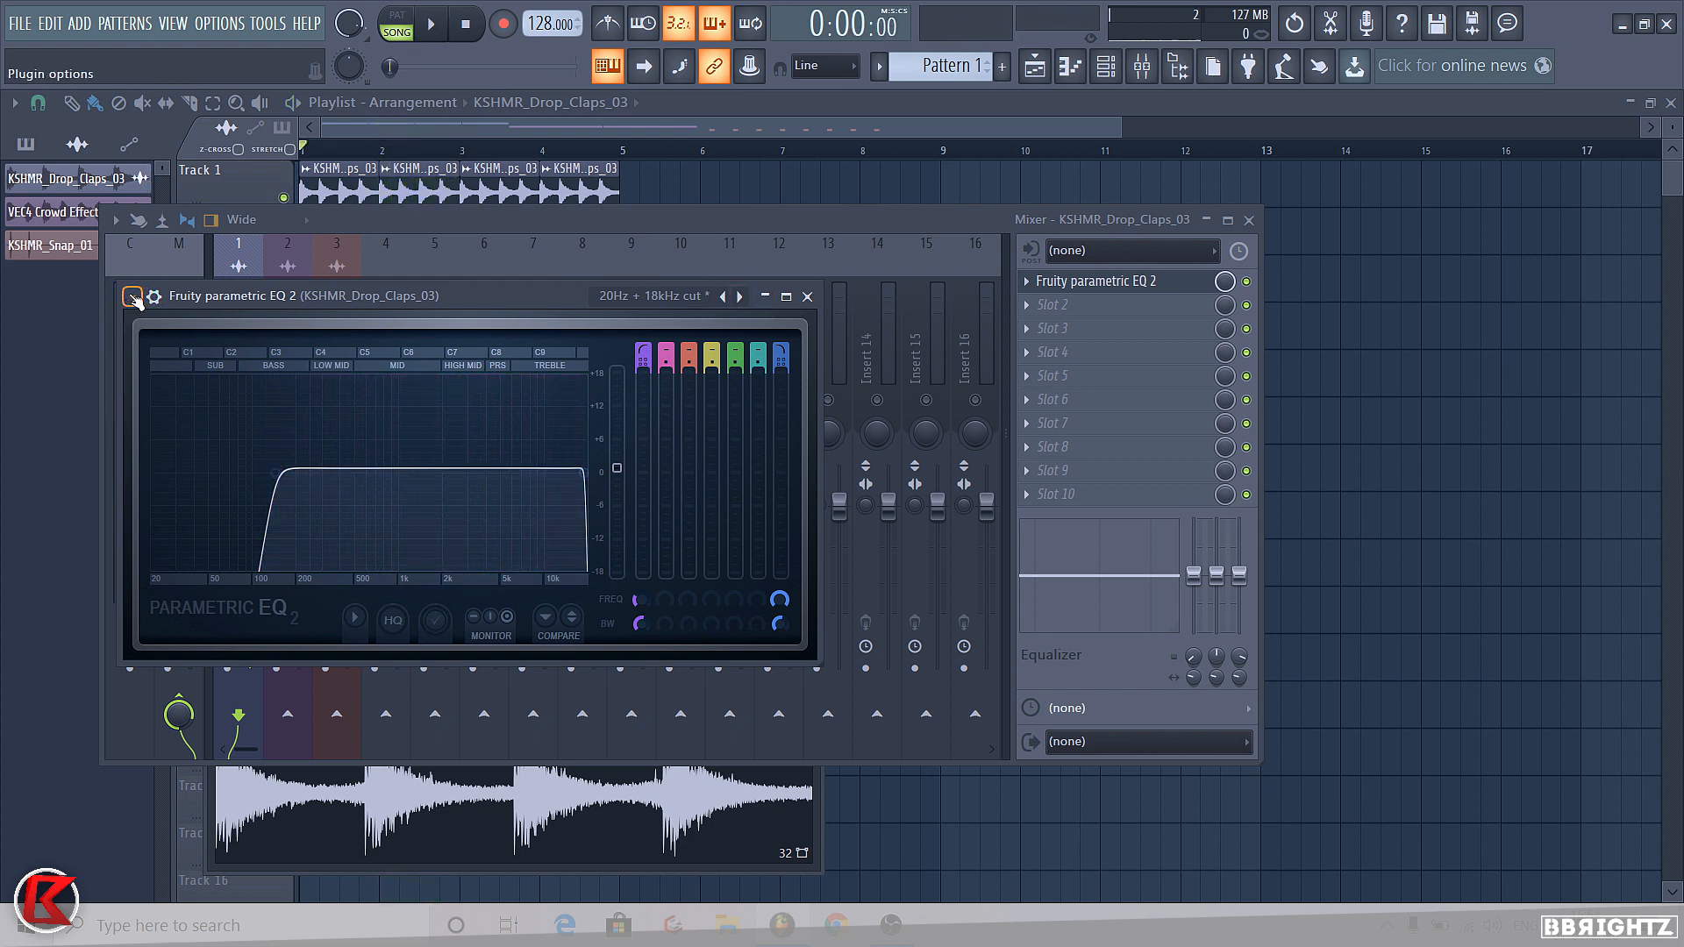
Save the EQ setting as a preset named 133hz Cut, and delete the EQ from the KSHMR_Drop_Claps_03 track
left_click(134, 298)
left_click(191, 423)
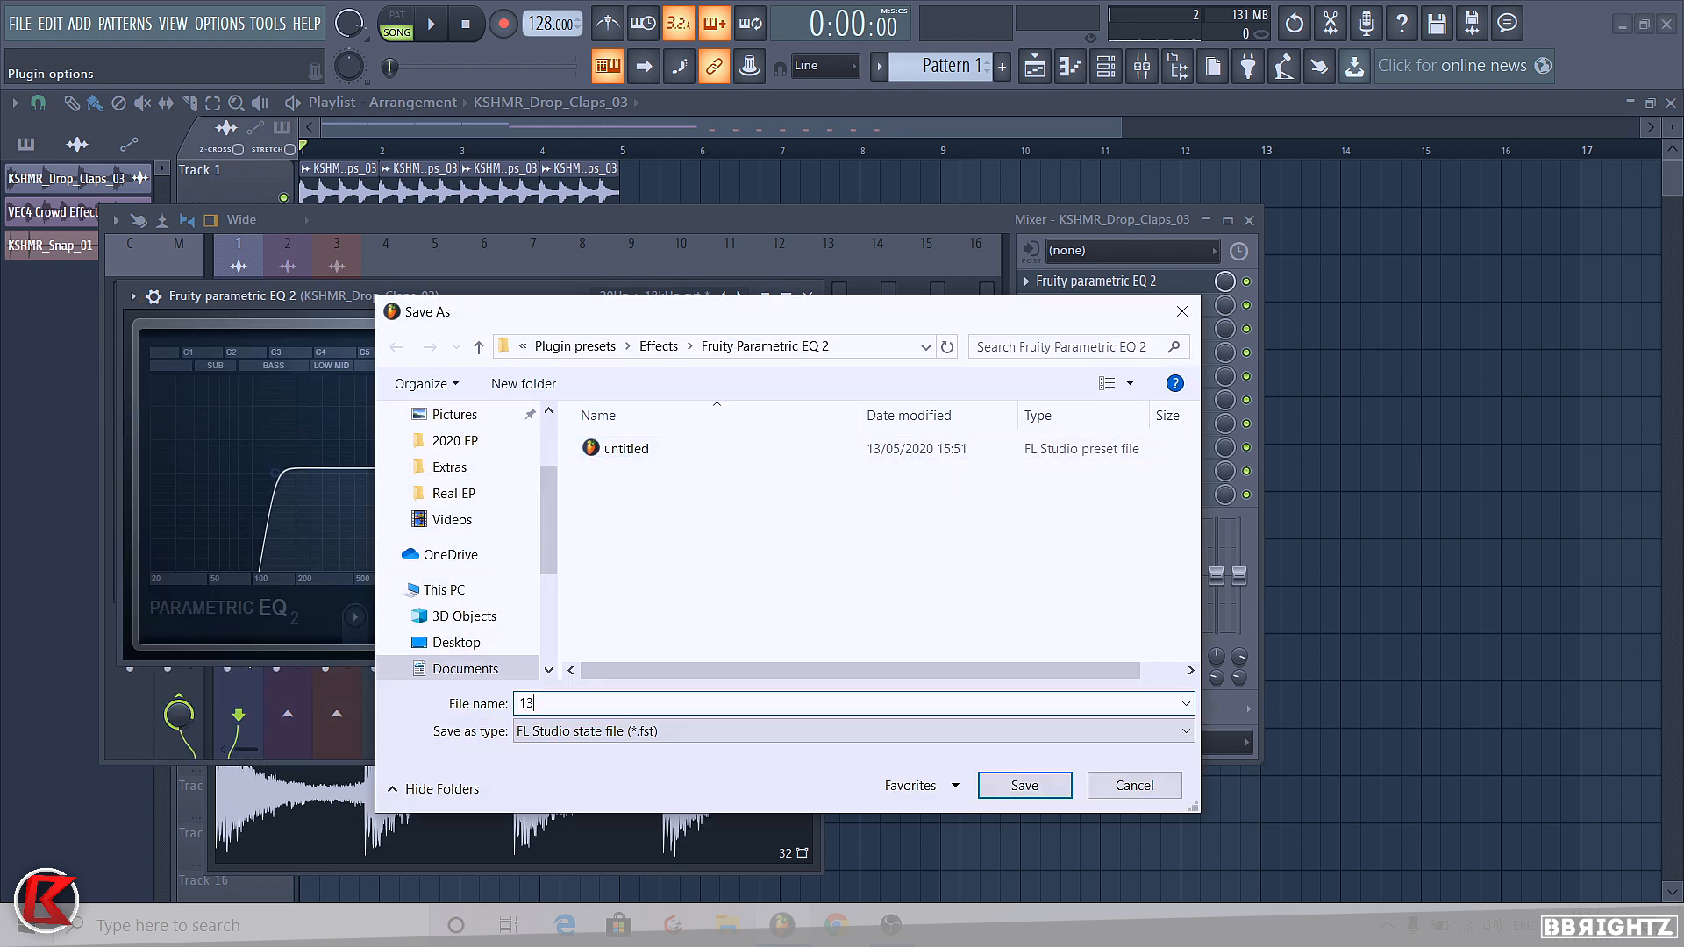
type("133hz Cut")
key("Return")
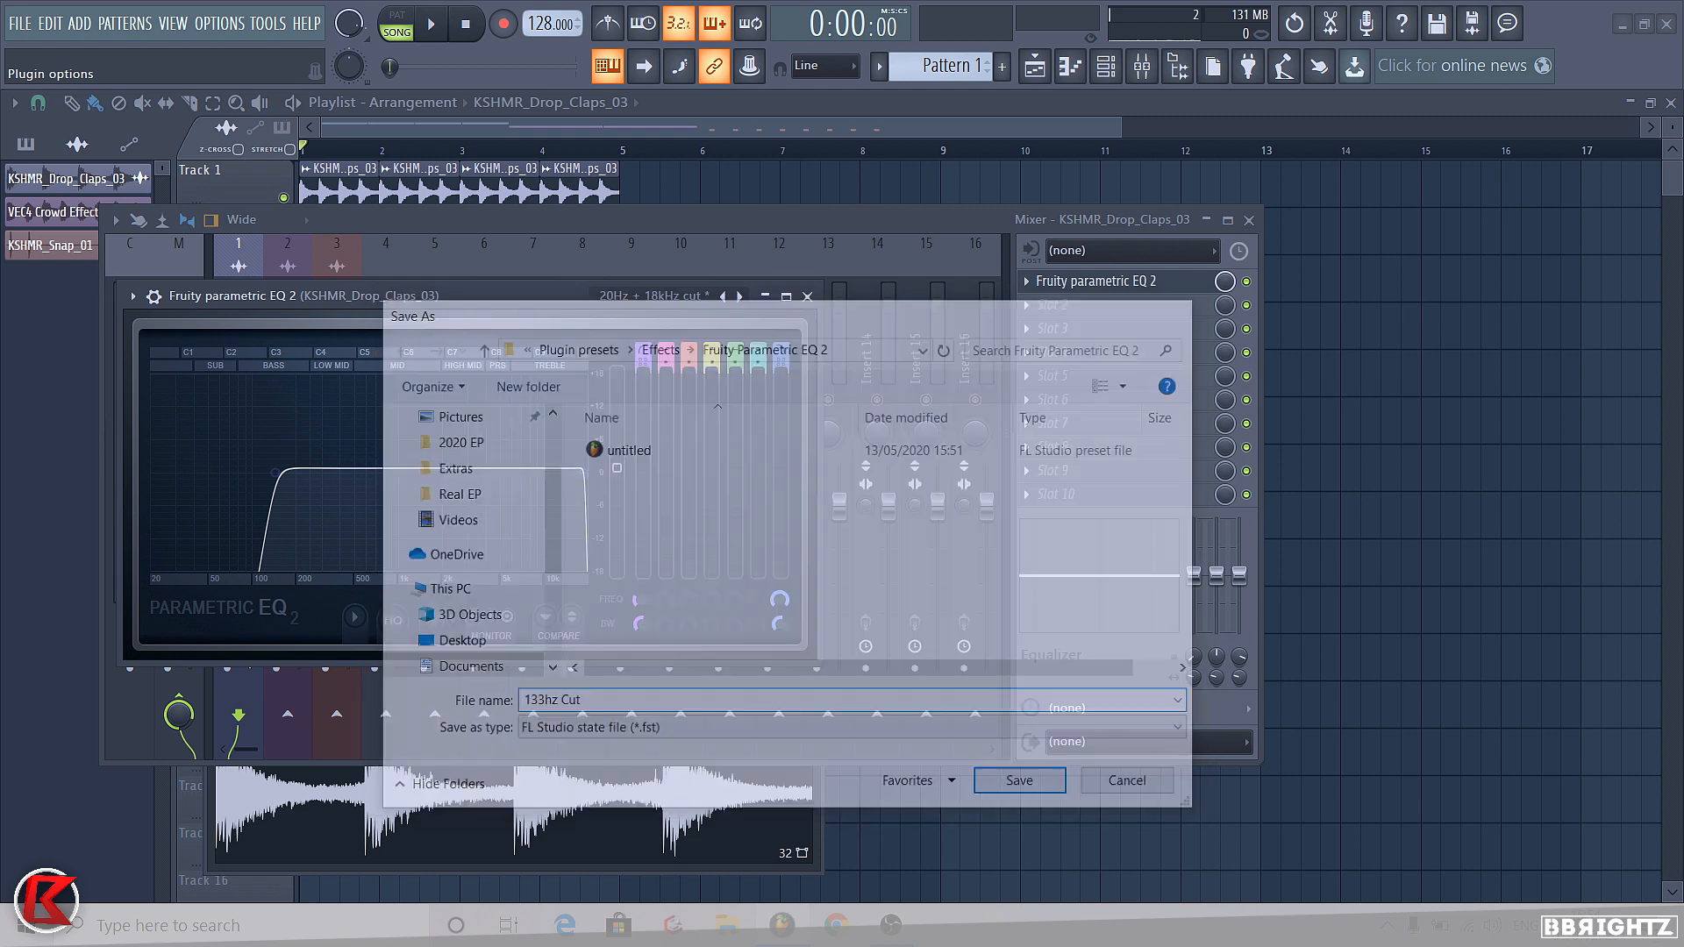
left_click(1026, 281)
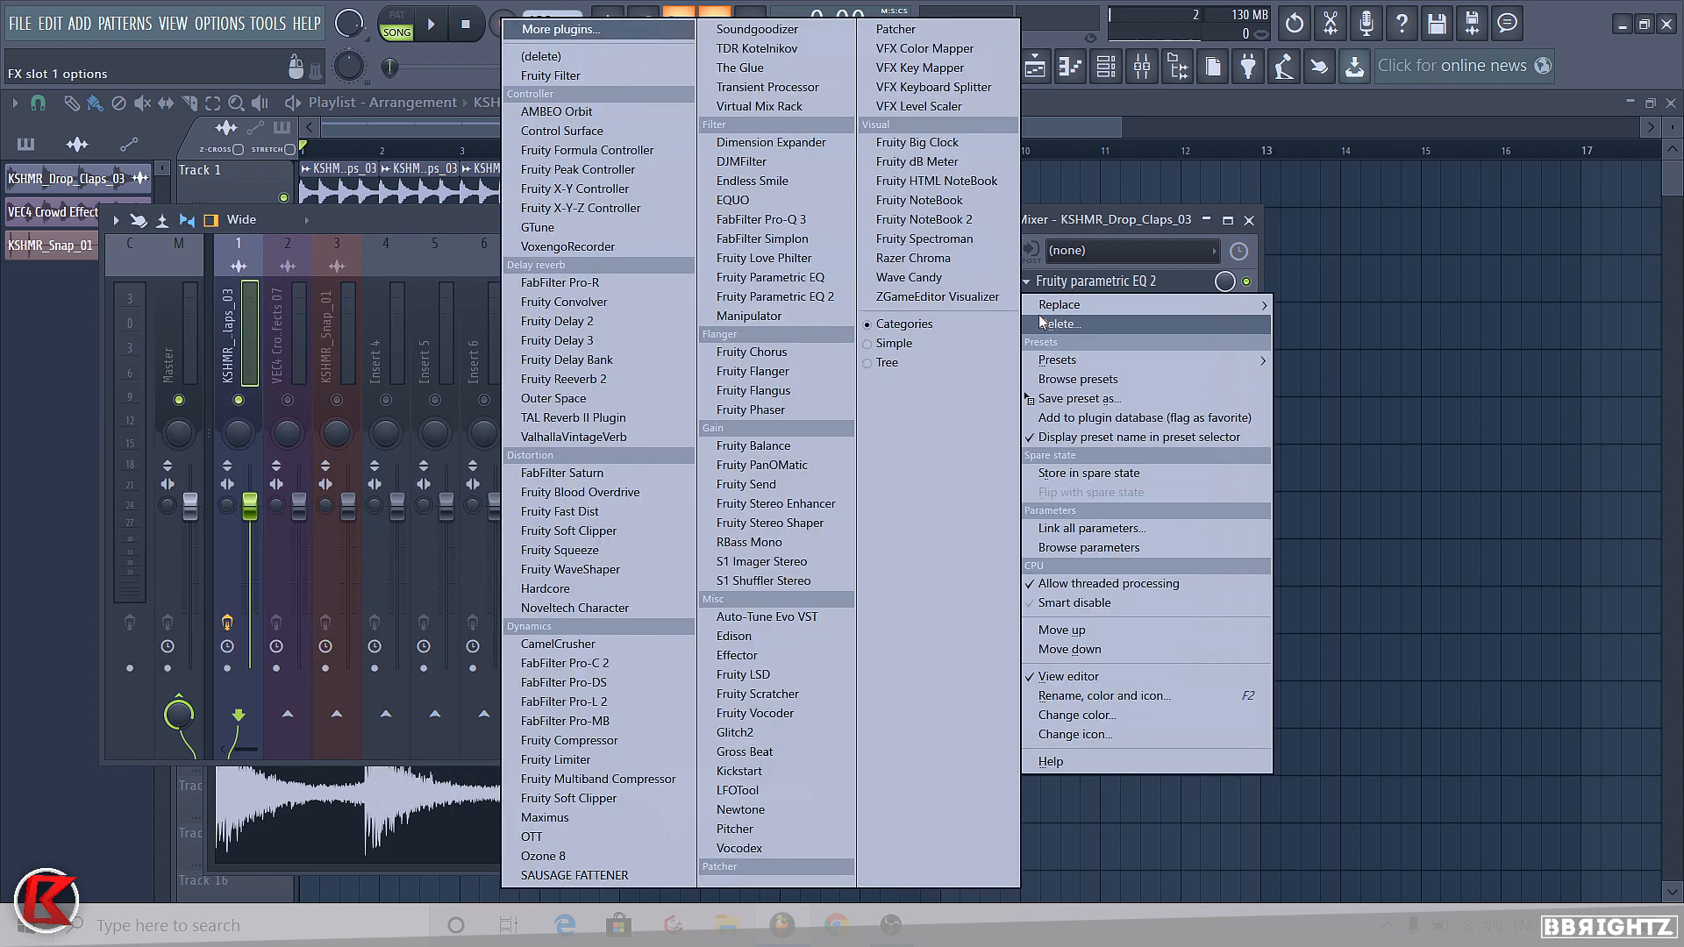
left_click(1060, 325)
Select the VEC4 Crowd Effects 07 mixer track and play its part from bar 5
left_click(293, 342)
left_click(776, 185)
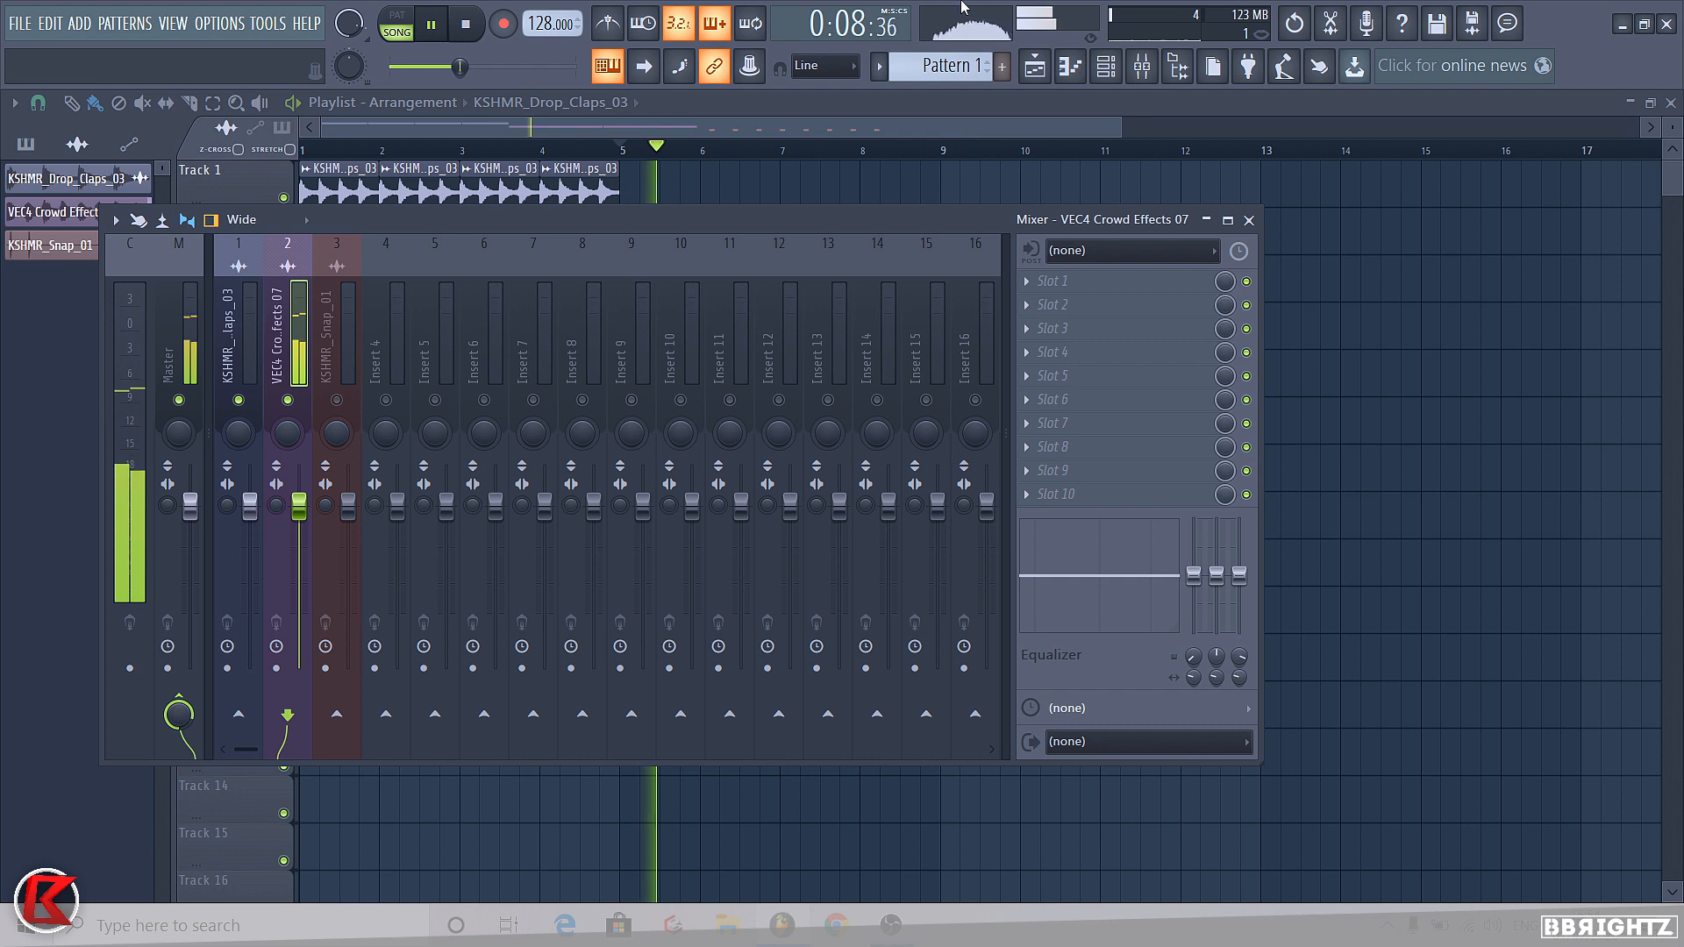
key("space")
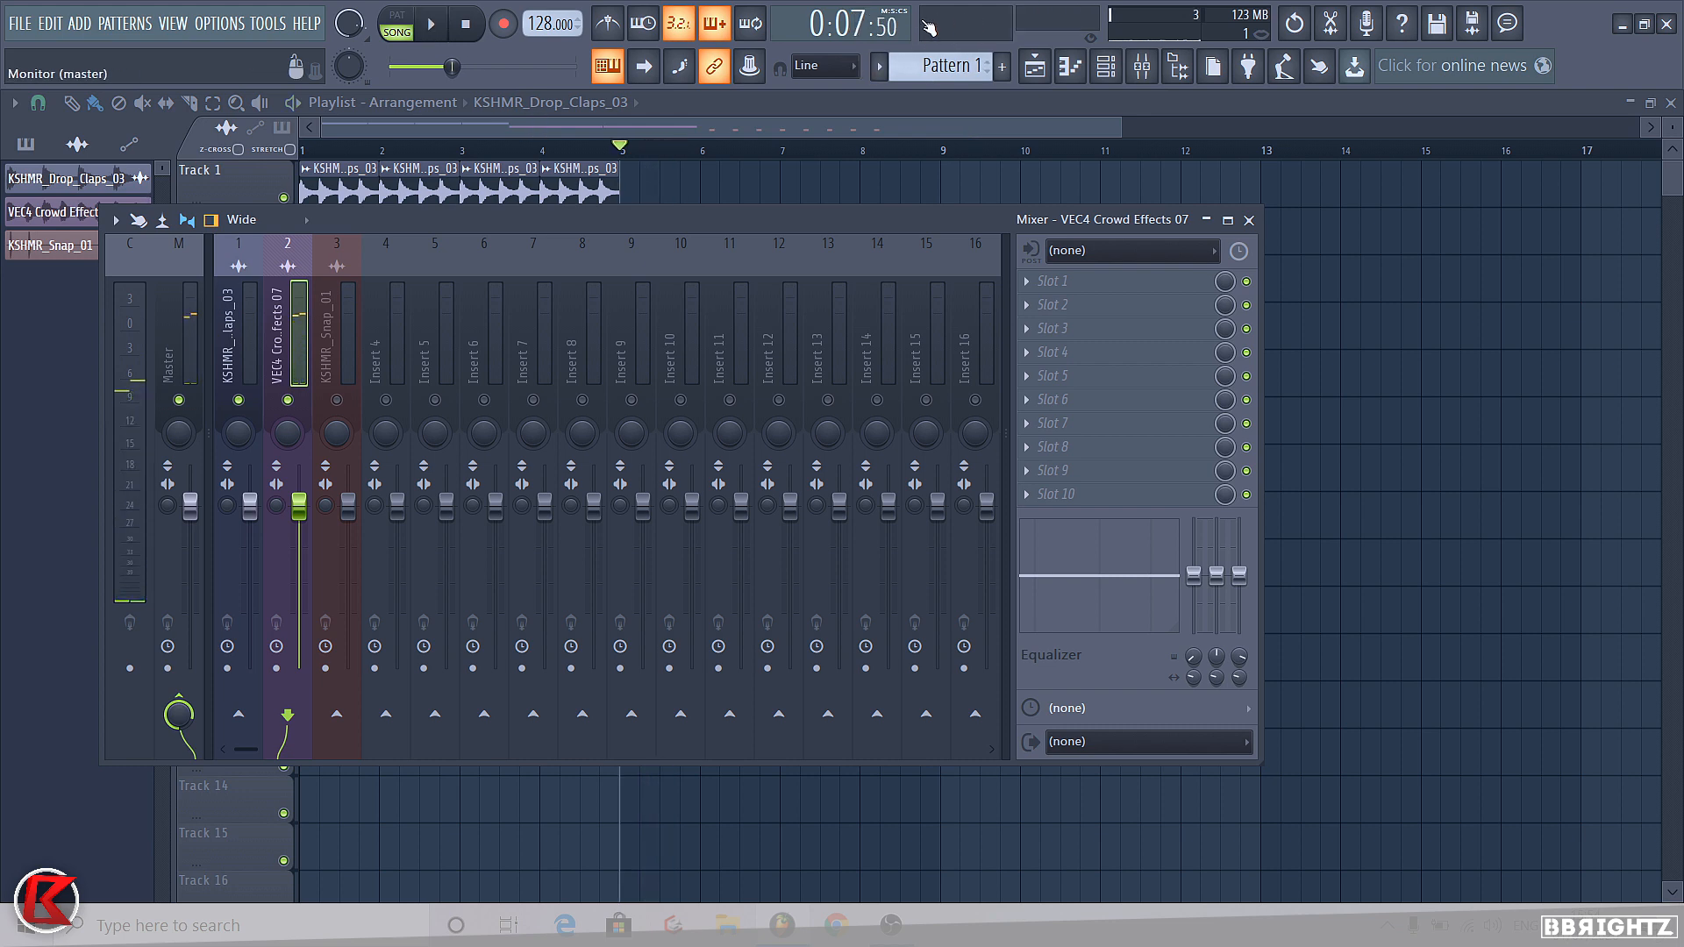
key("space")
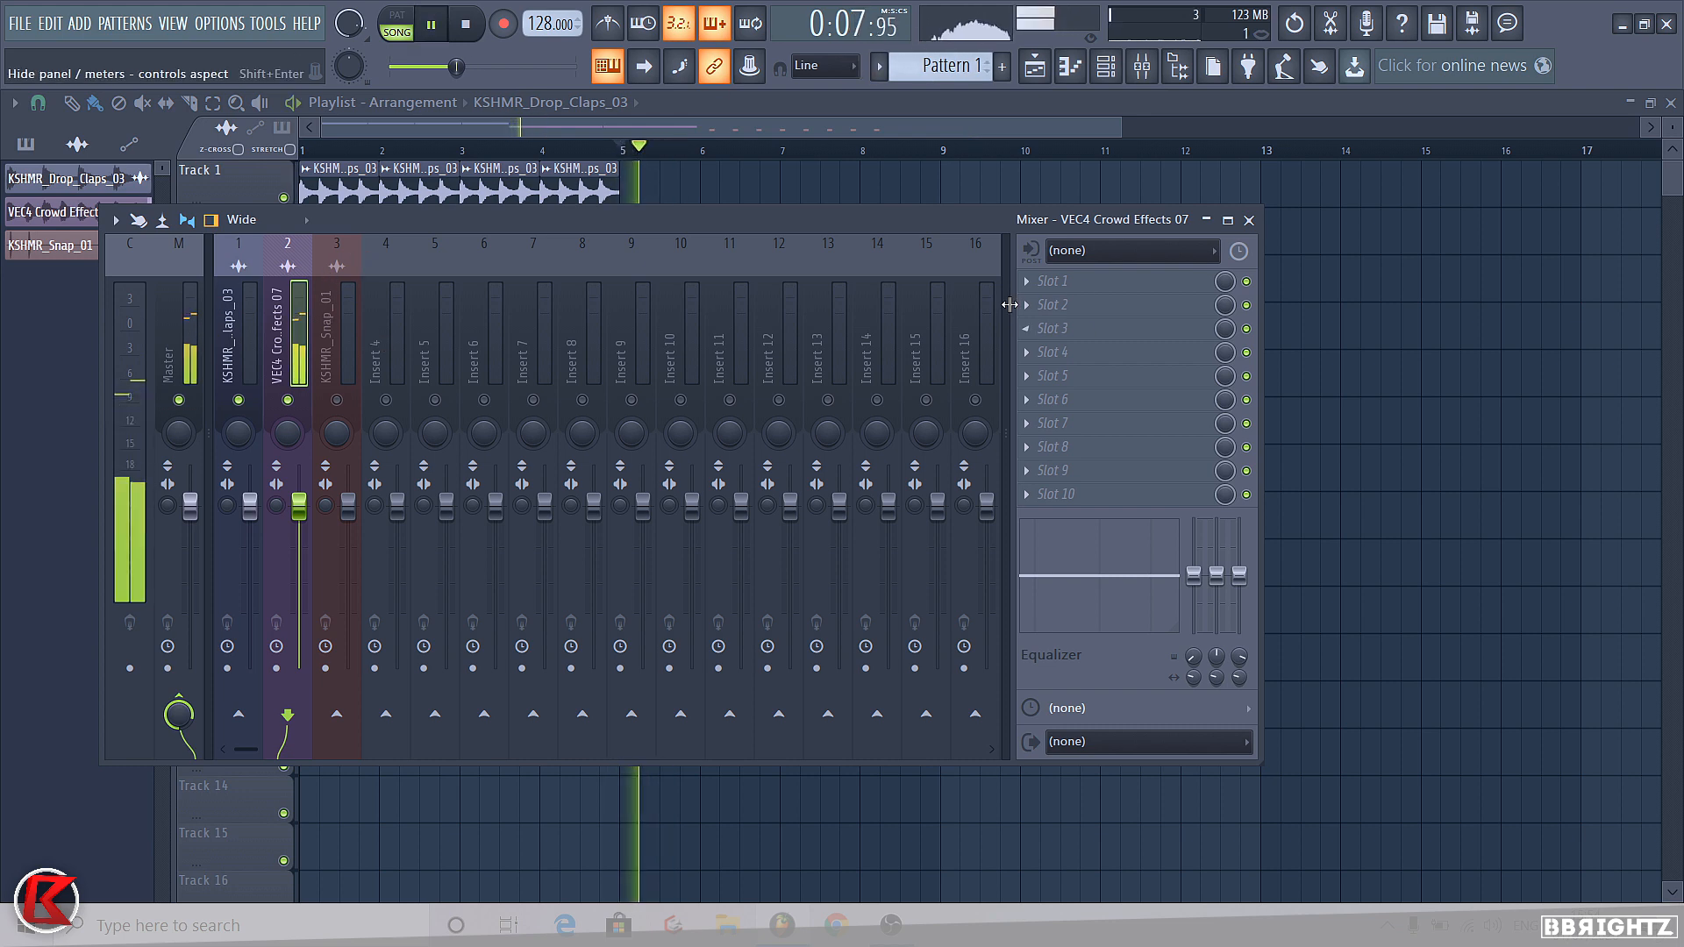
Load Fruity Parametric EQ 2 into slot 1 of the VEC4 Crowd Effects 07 track and apply the 133hz Cut preset
left_click(1050, 282)
left_click(770, 358)
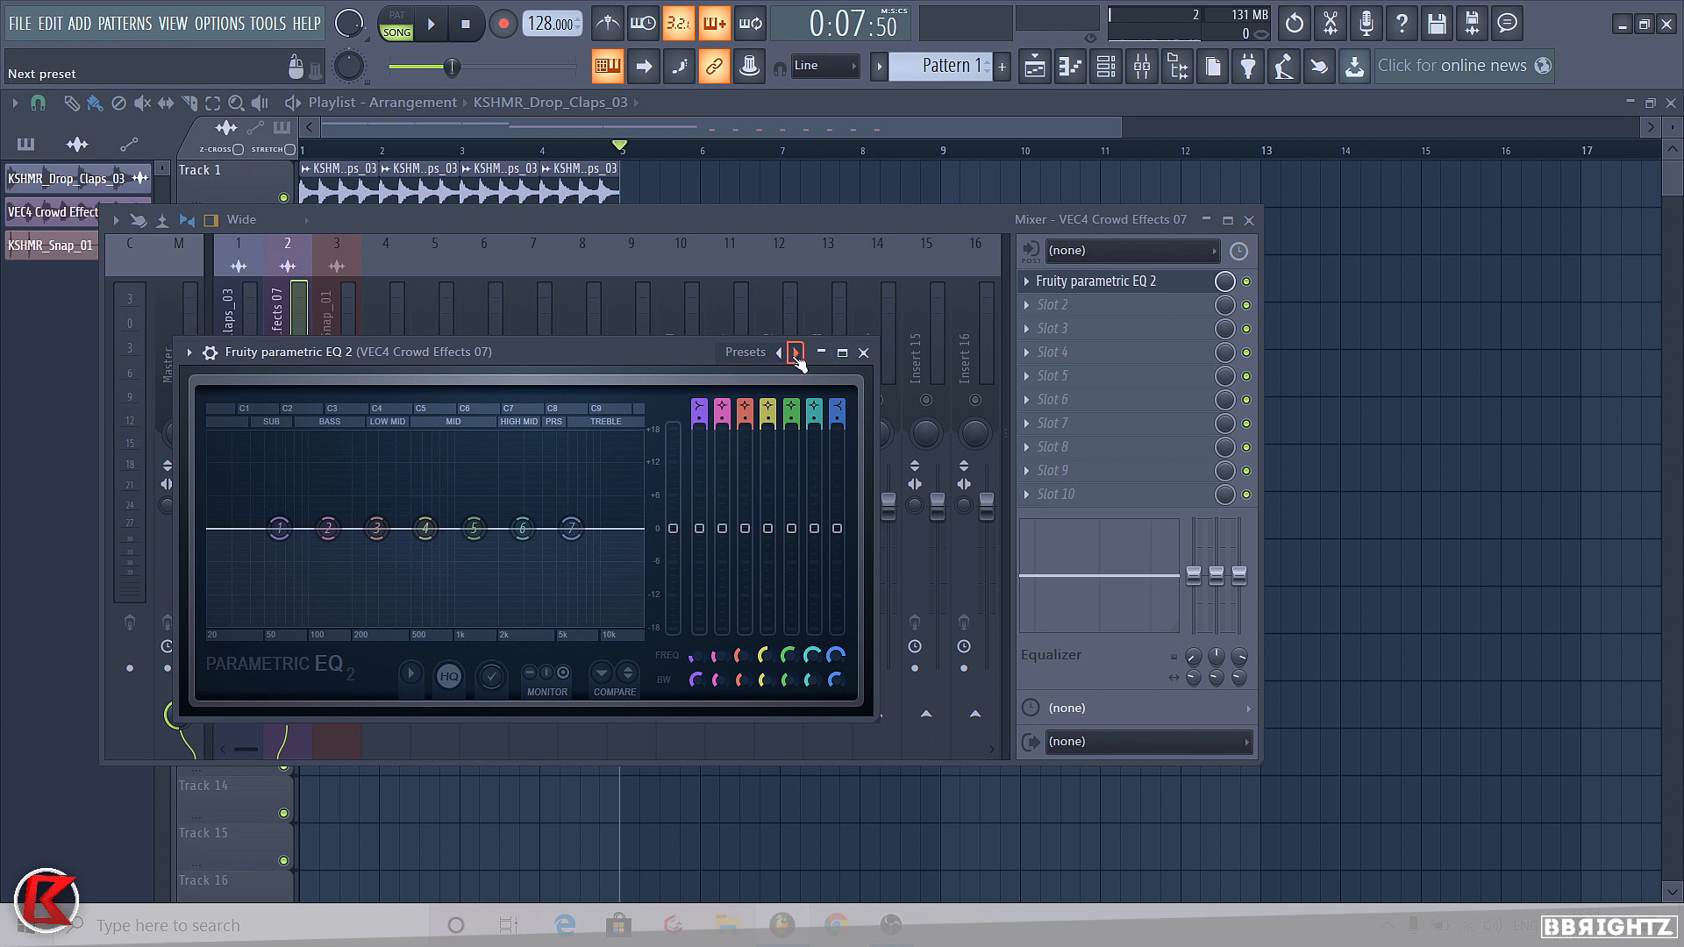
left_click(796, 353)
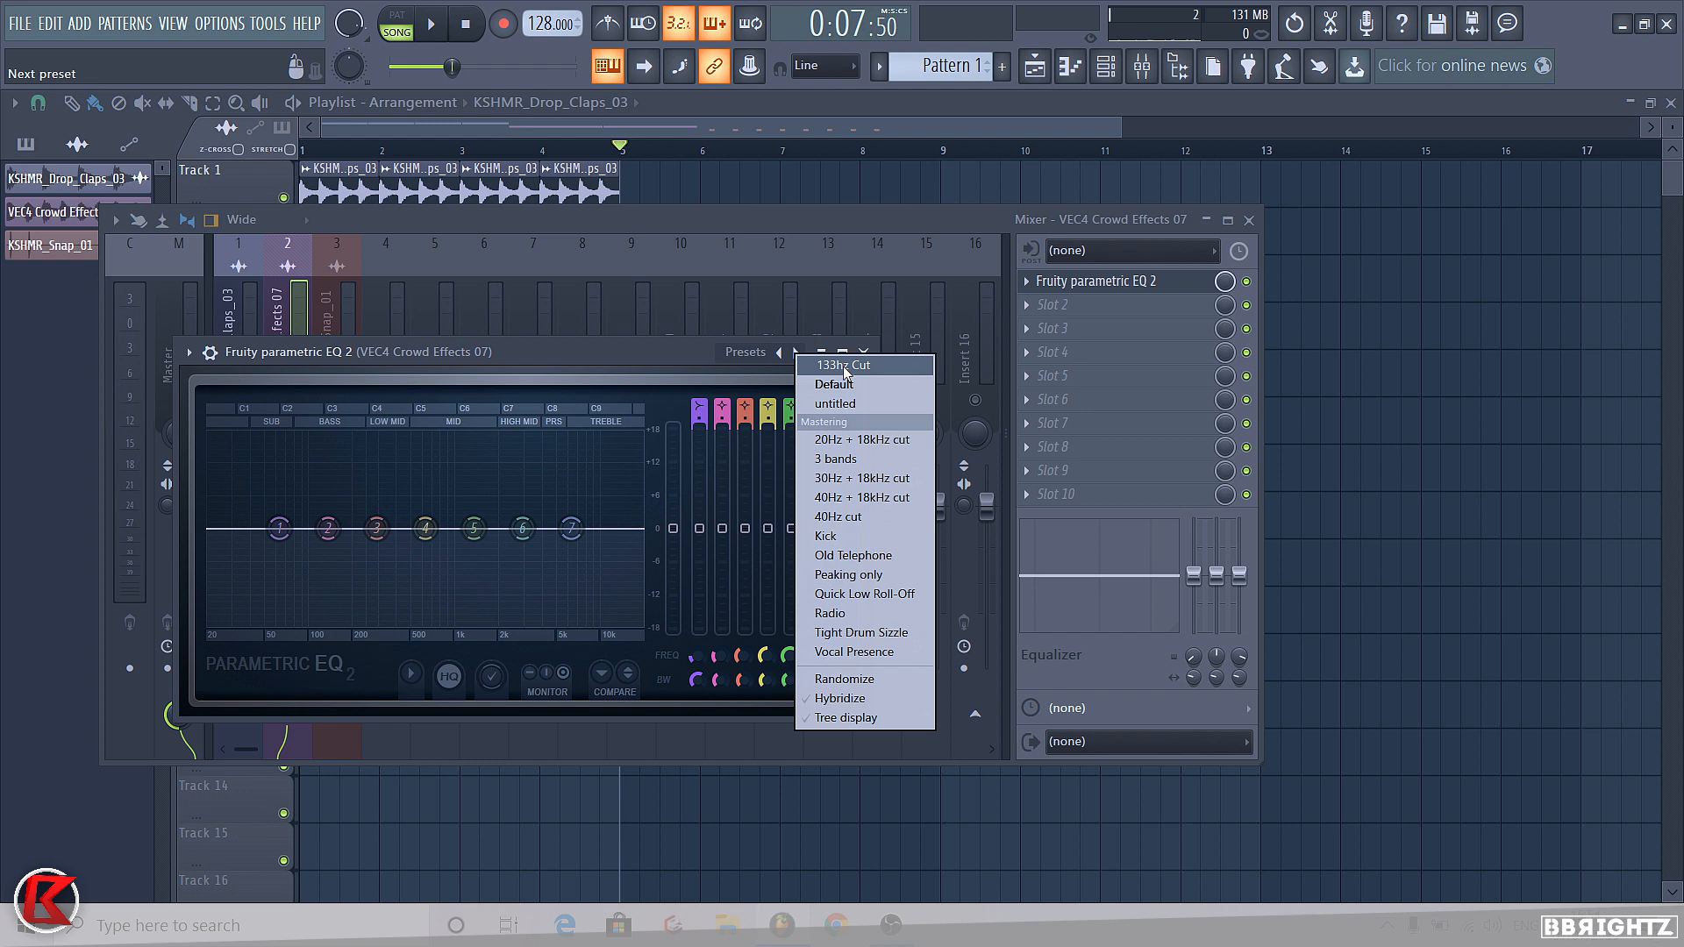
left_click(842, 368)
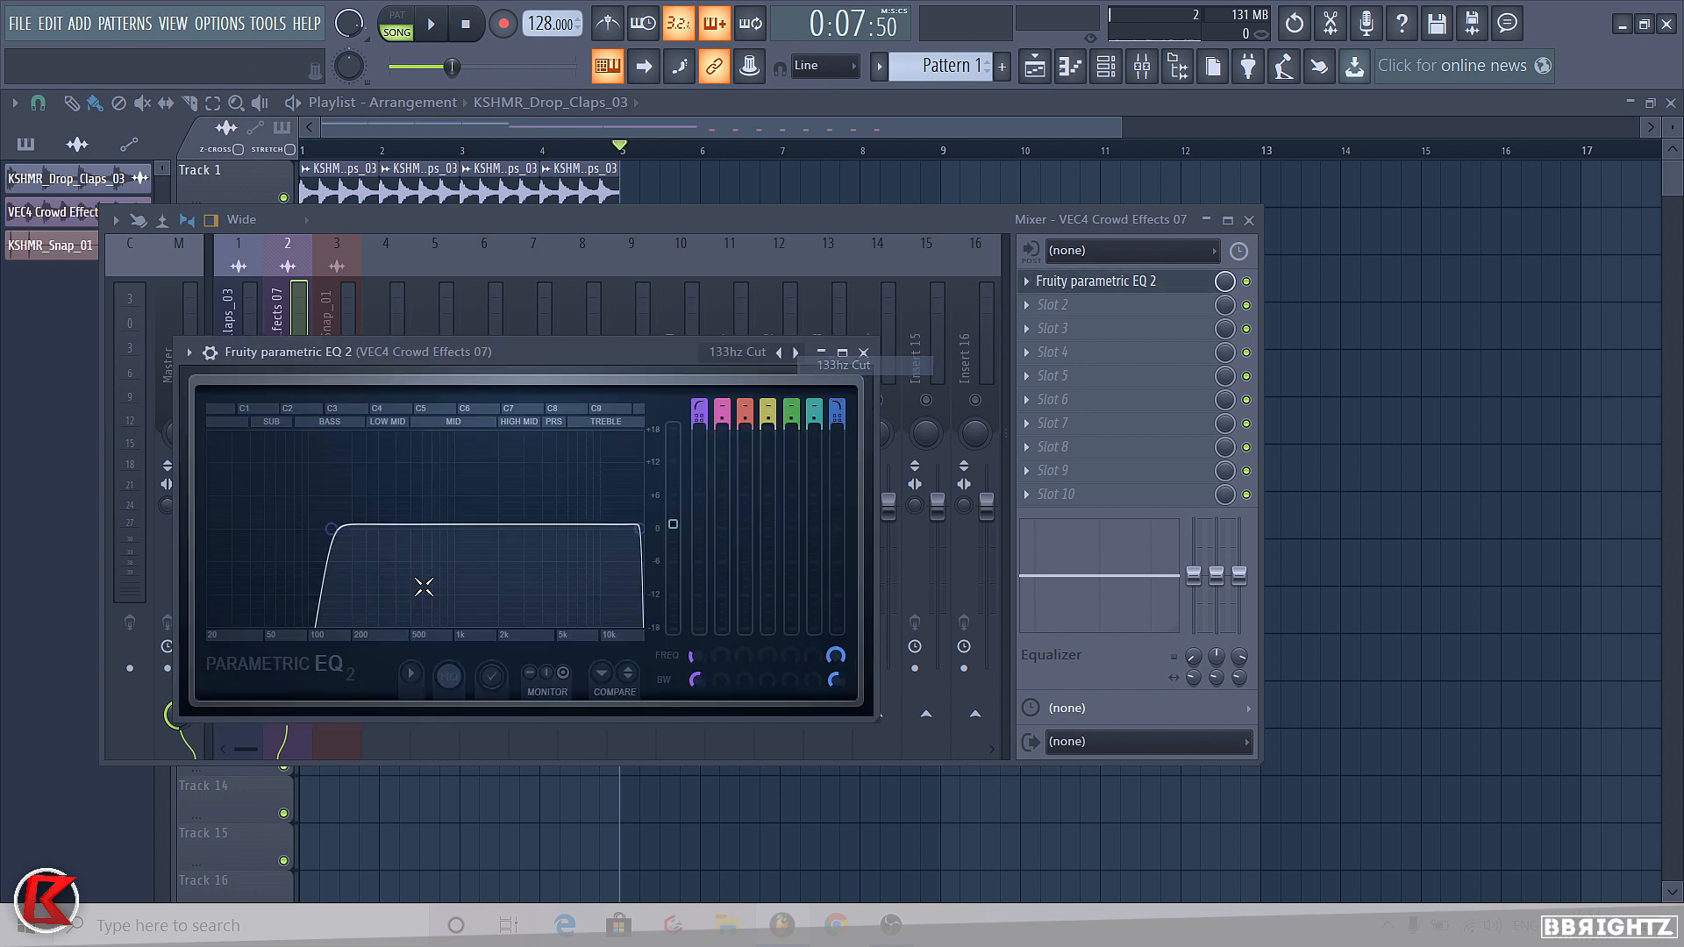
Audition the VEC4 Crowd Effects 07 part, try a higher low cut, and reapply the 133hz Cut preset to the EQ
key("space")
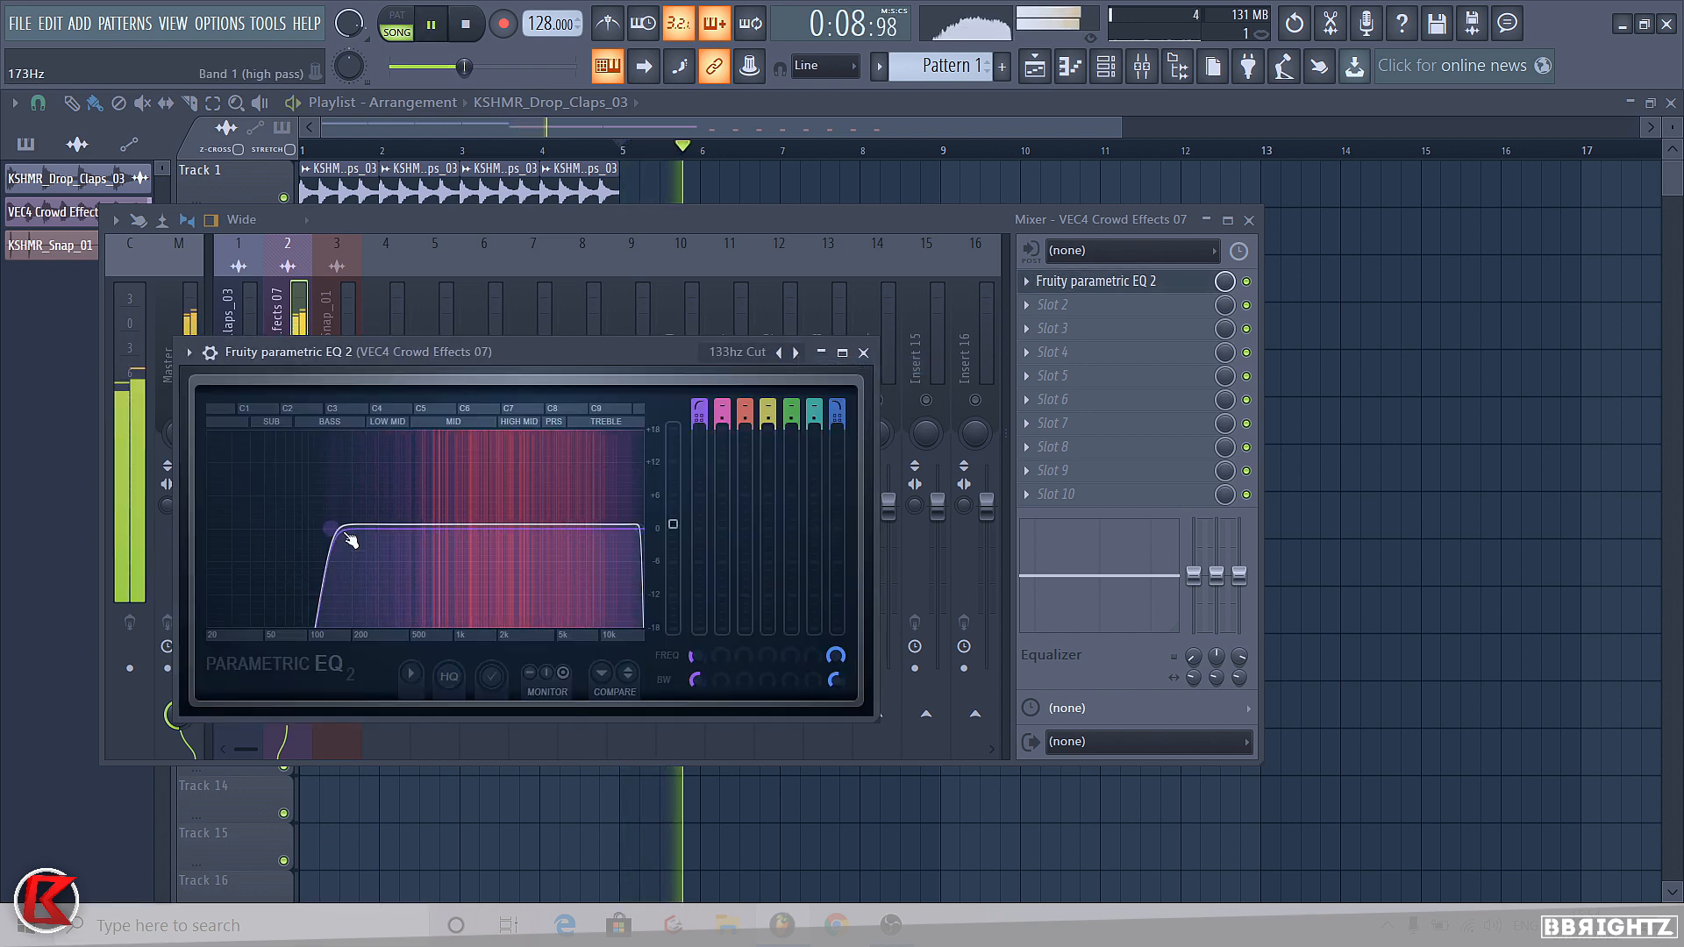
key("space")
left_click_drag(331, 529, 518, 528)
key("space")
right_click(795, 353)
left_click(827, 364)
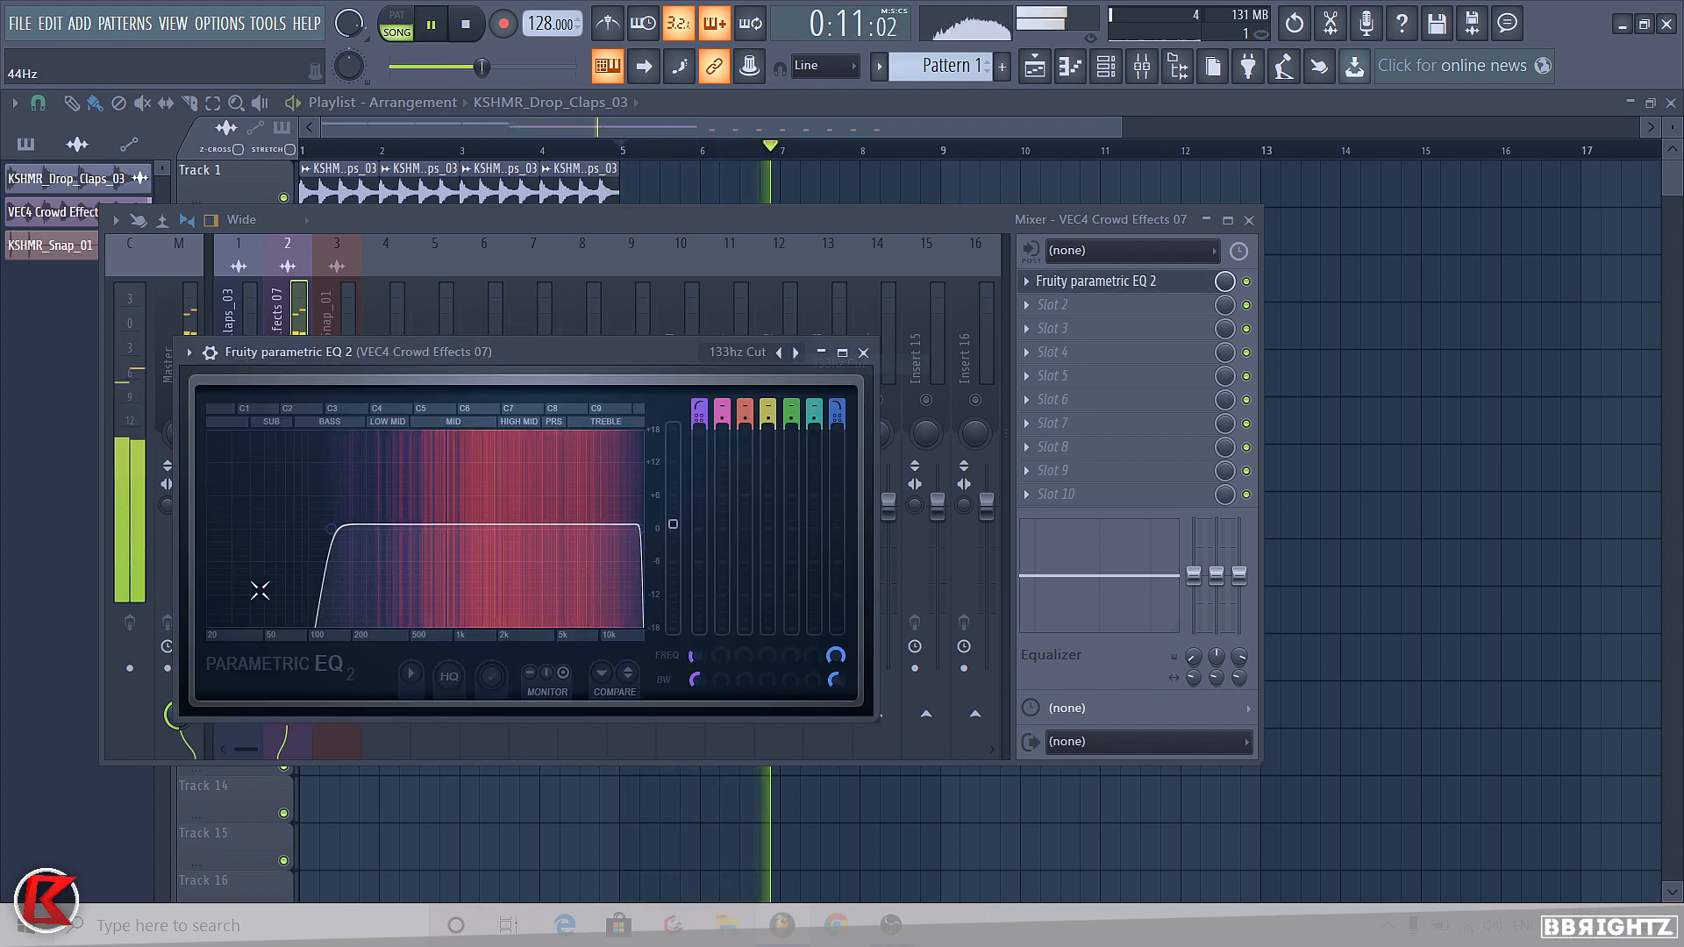
key("space")
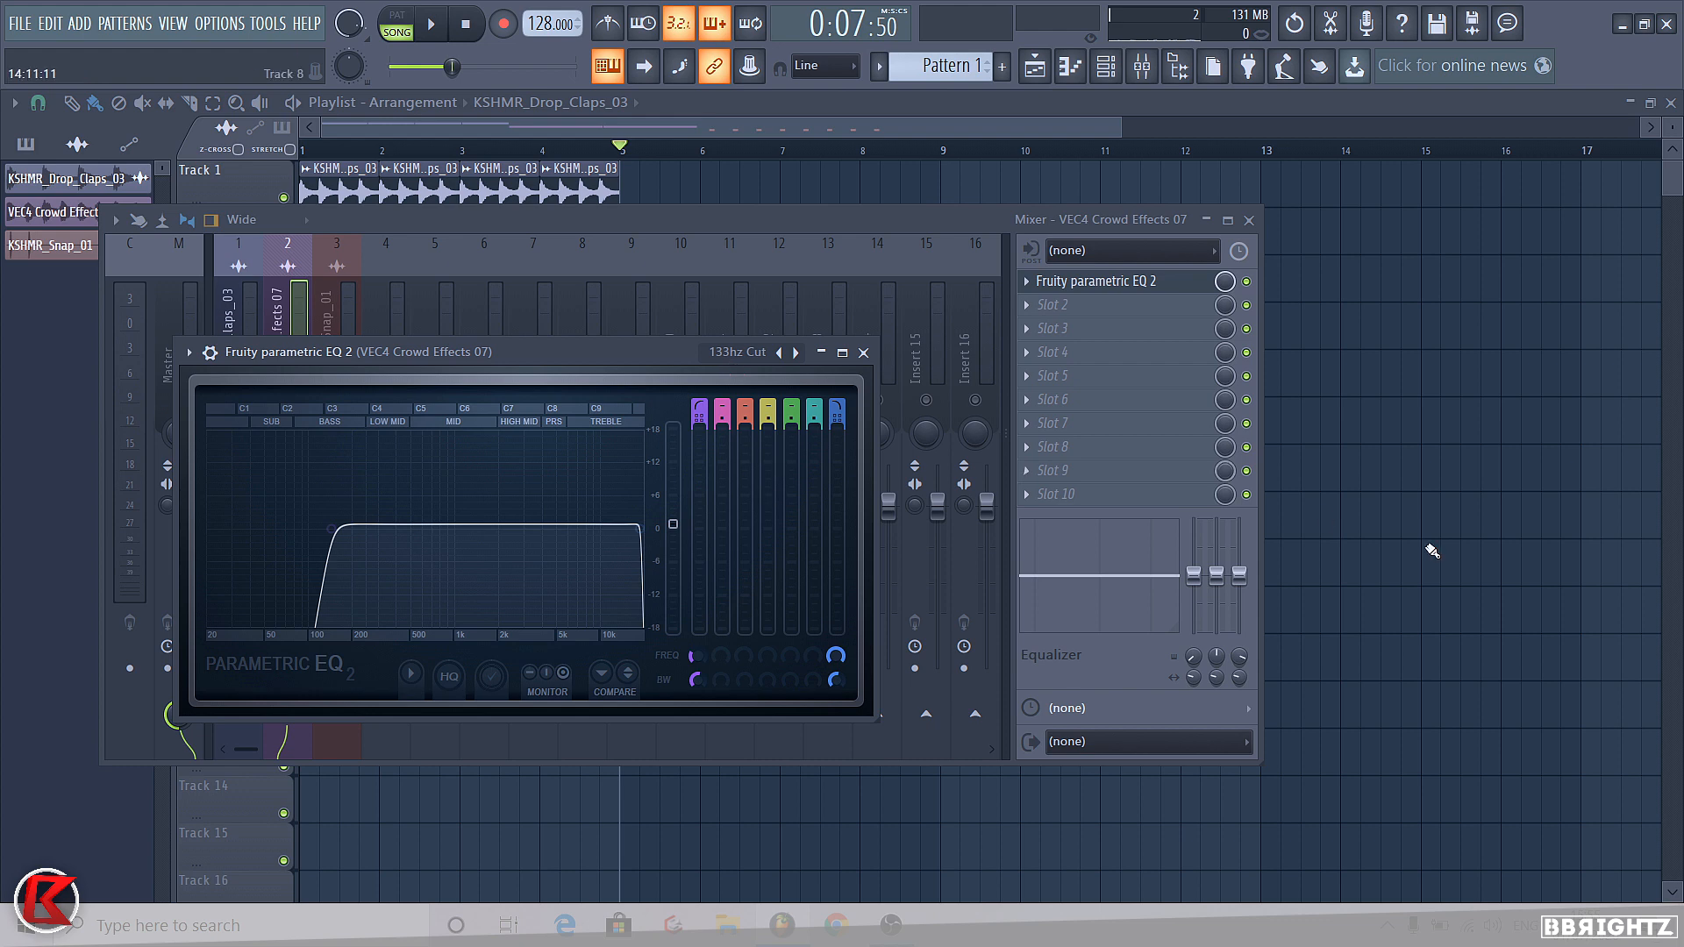
Move the playback position to bar 9, select the KSHMR_Snap_01 mixer track, and audition the snaps
key("F12")
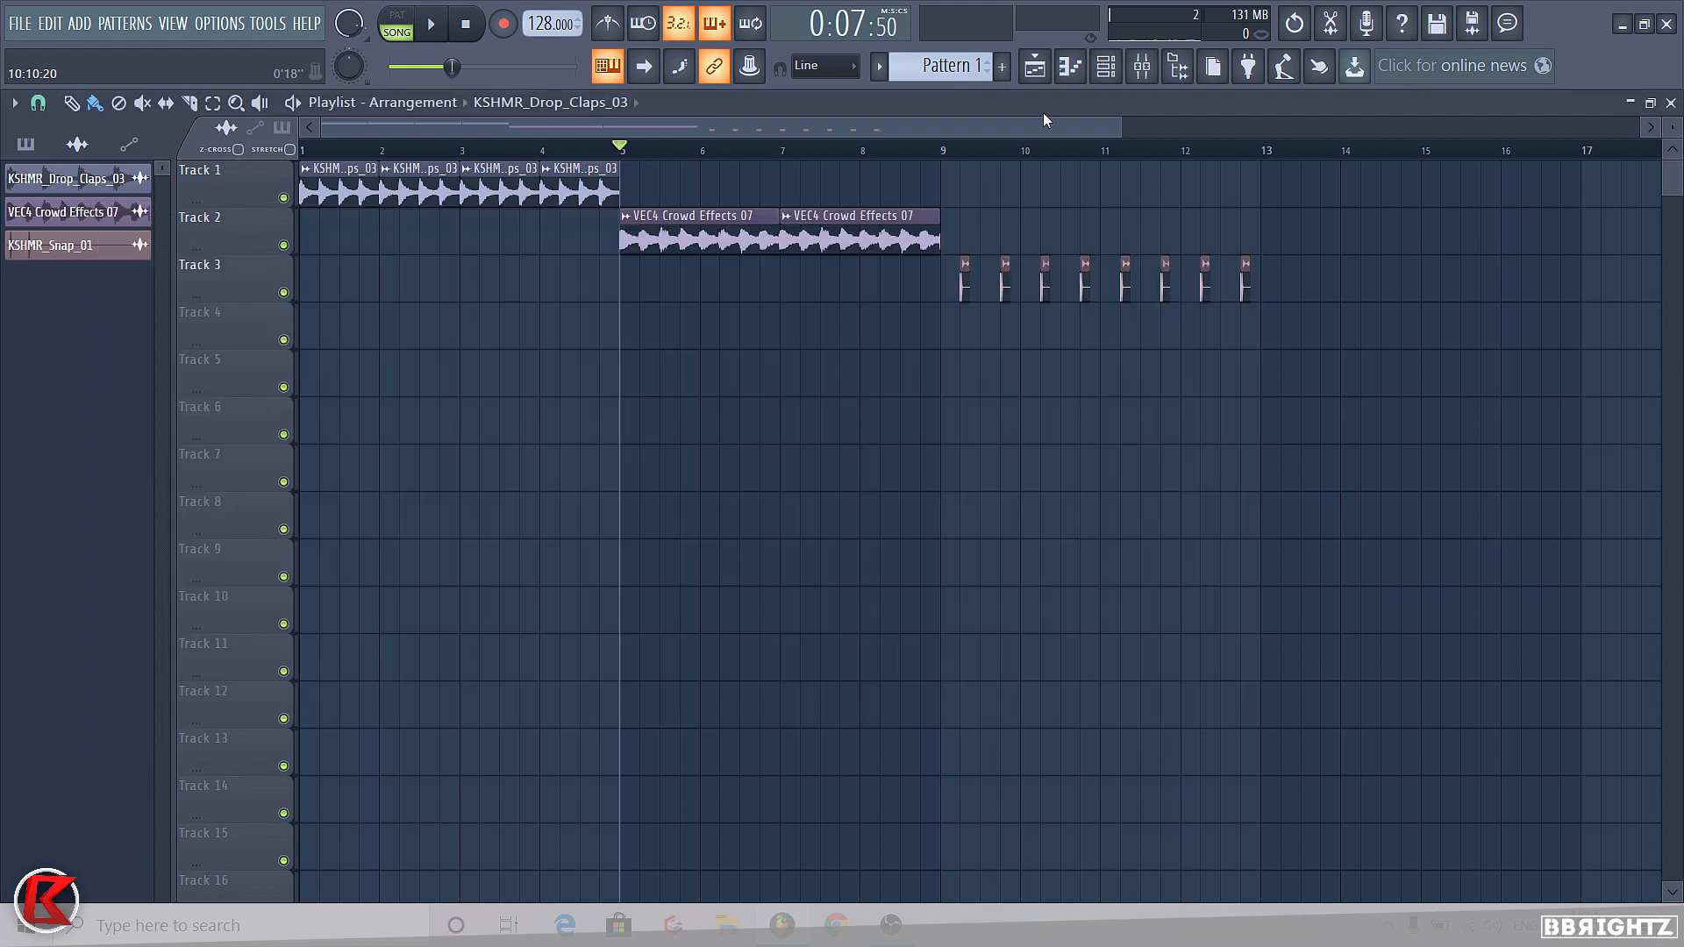
left_click(948, 158)
left_click(1142, 66)
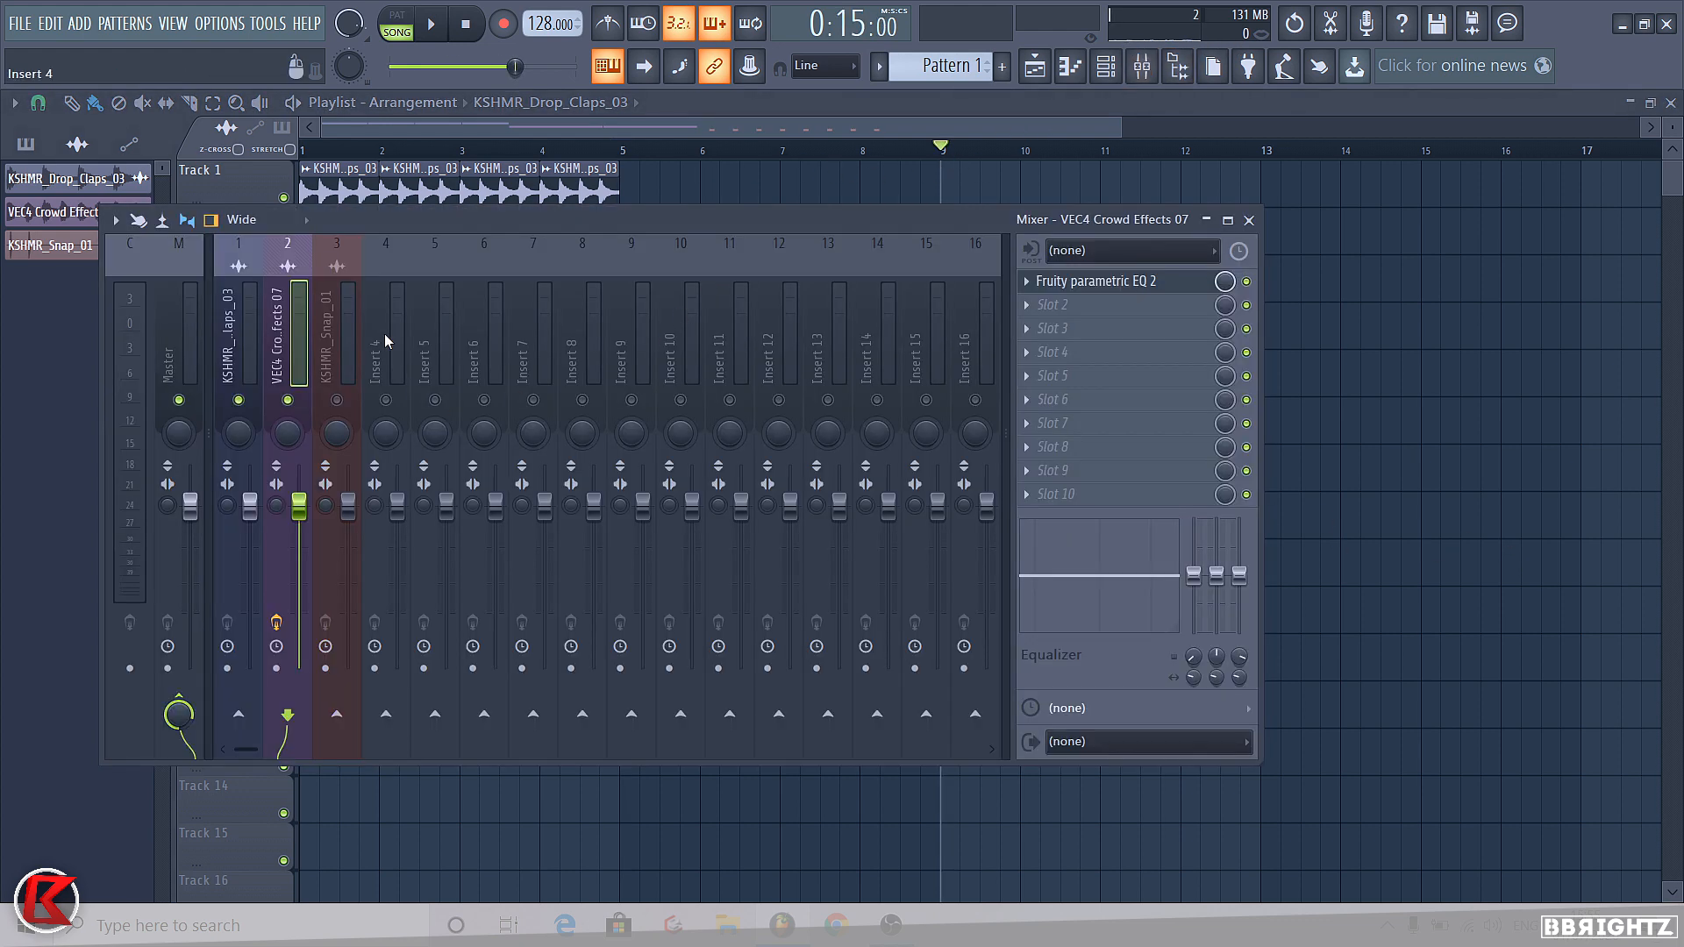
left_click(338, 465)
key("space")
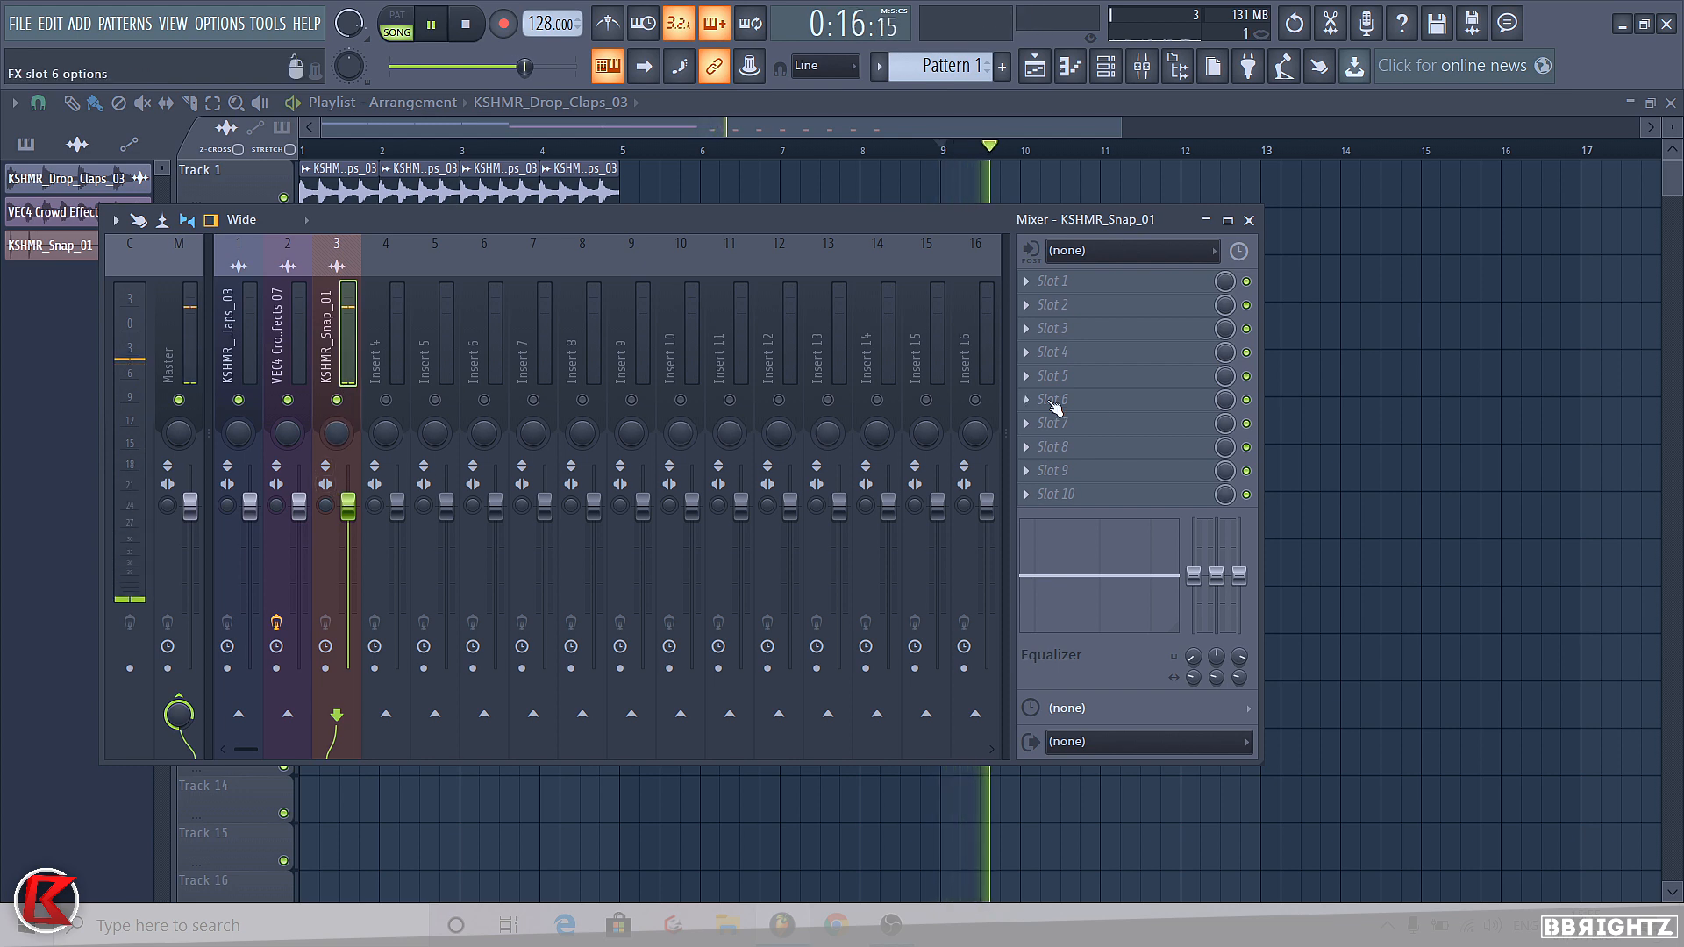
key("space")
Load Fruity Reeverb 2 into slot 3 of the KSHMR_Snap_01 track, adjust it with 27% stereo separation, and audition the result
left_click(1057, 329)
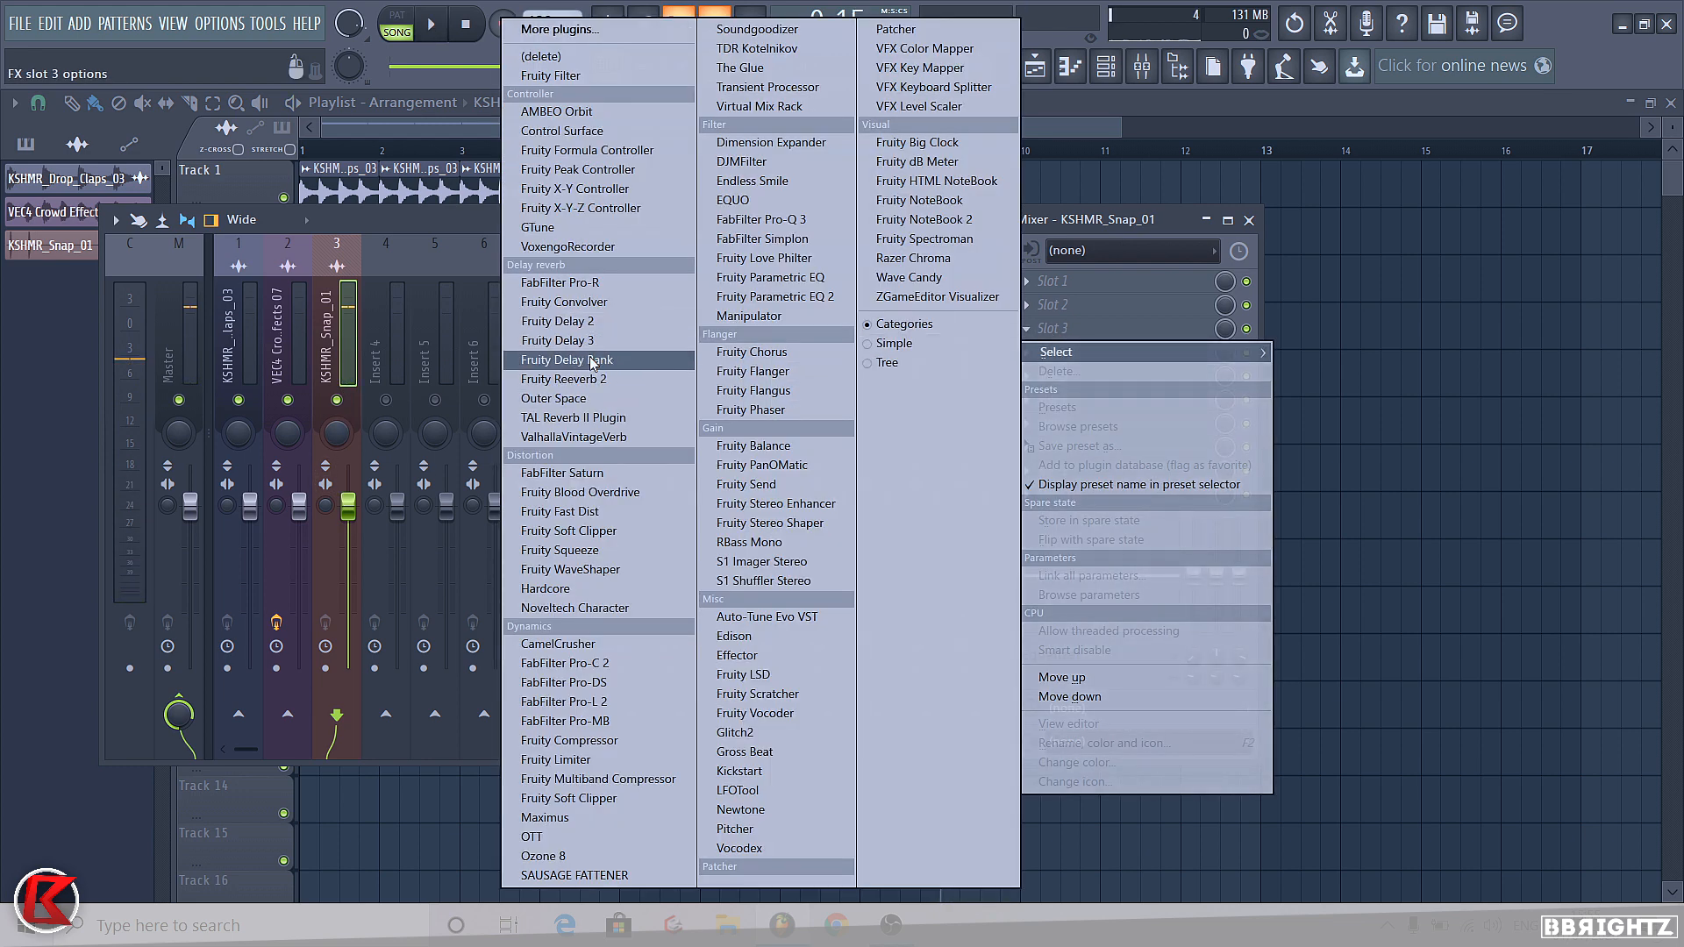
left_click(614, 379)
left_click_drag(273, 391, 338, 320)
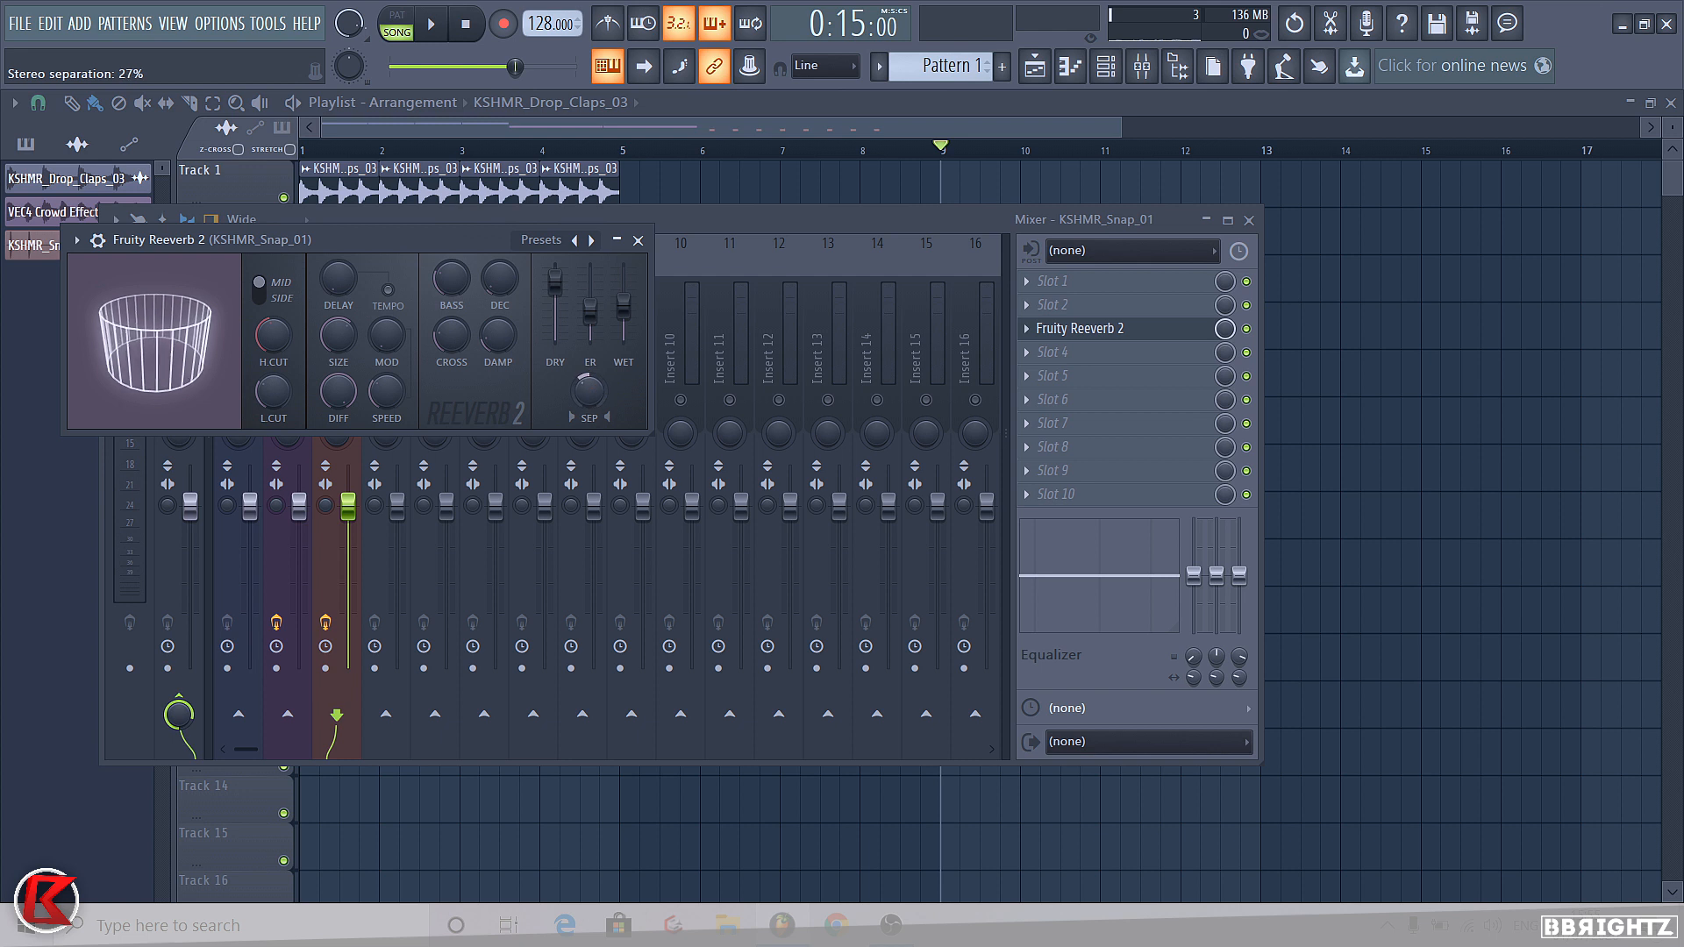
key("space")
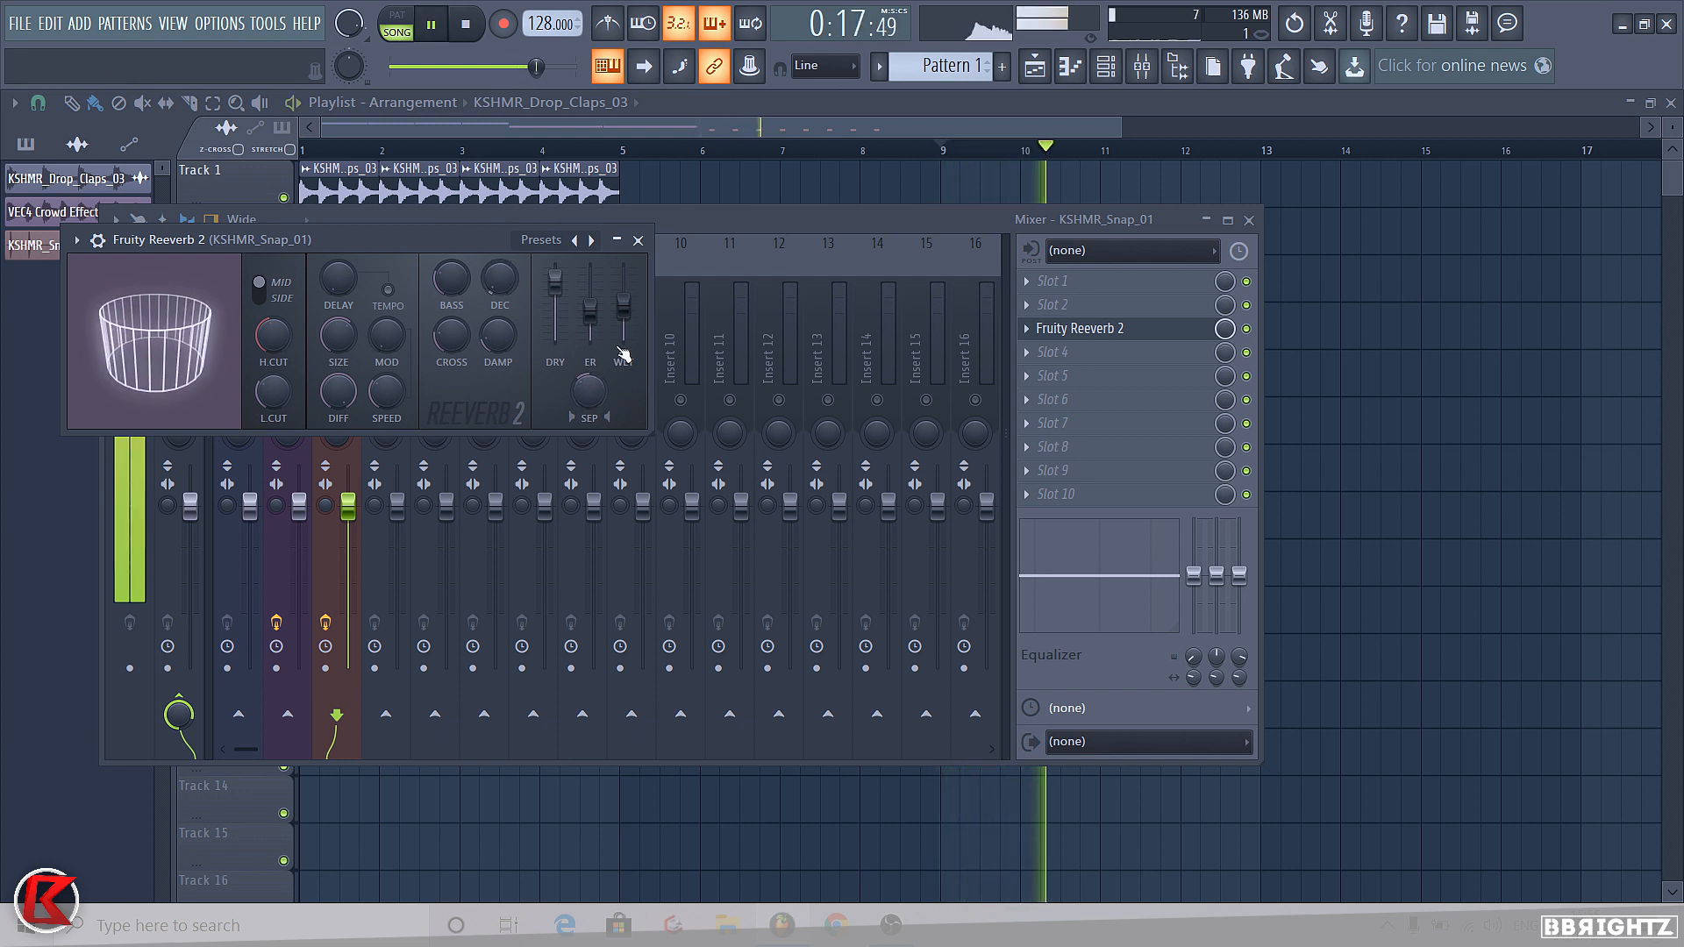
left_click_drag(625, 310, 625, 307)
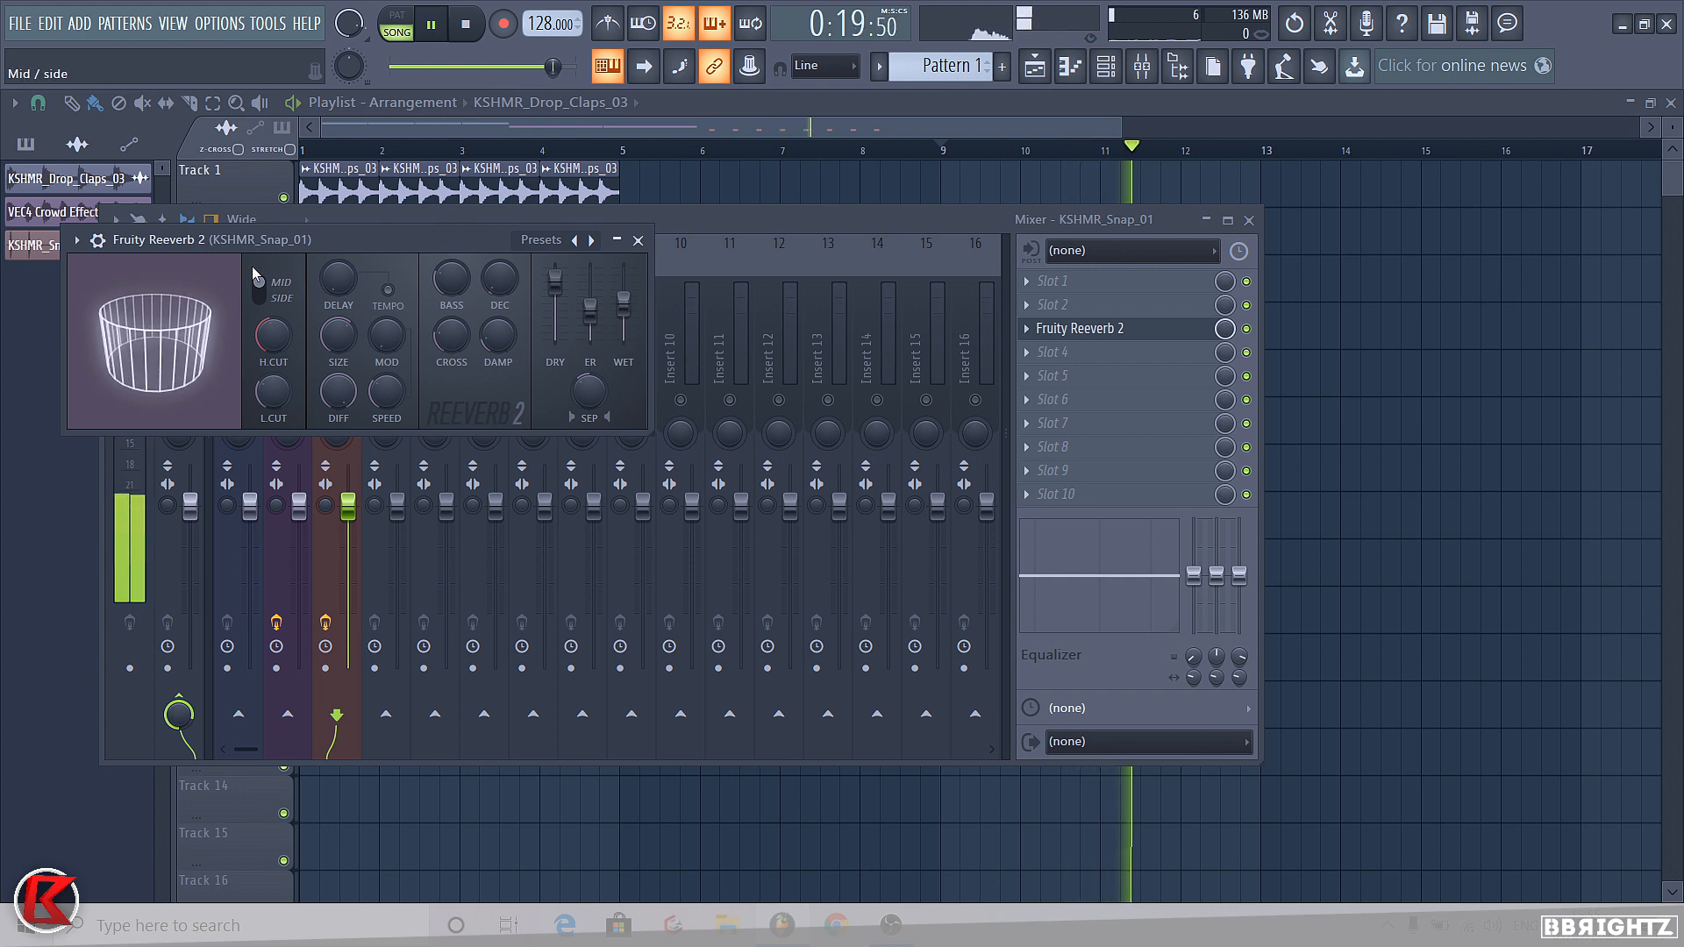
key("space")
Save the reverb setting as a preset named Snap Reverb, and delete the reverb from slot 3
left_click(76, 242)
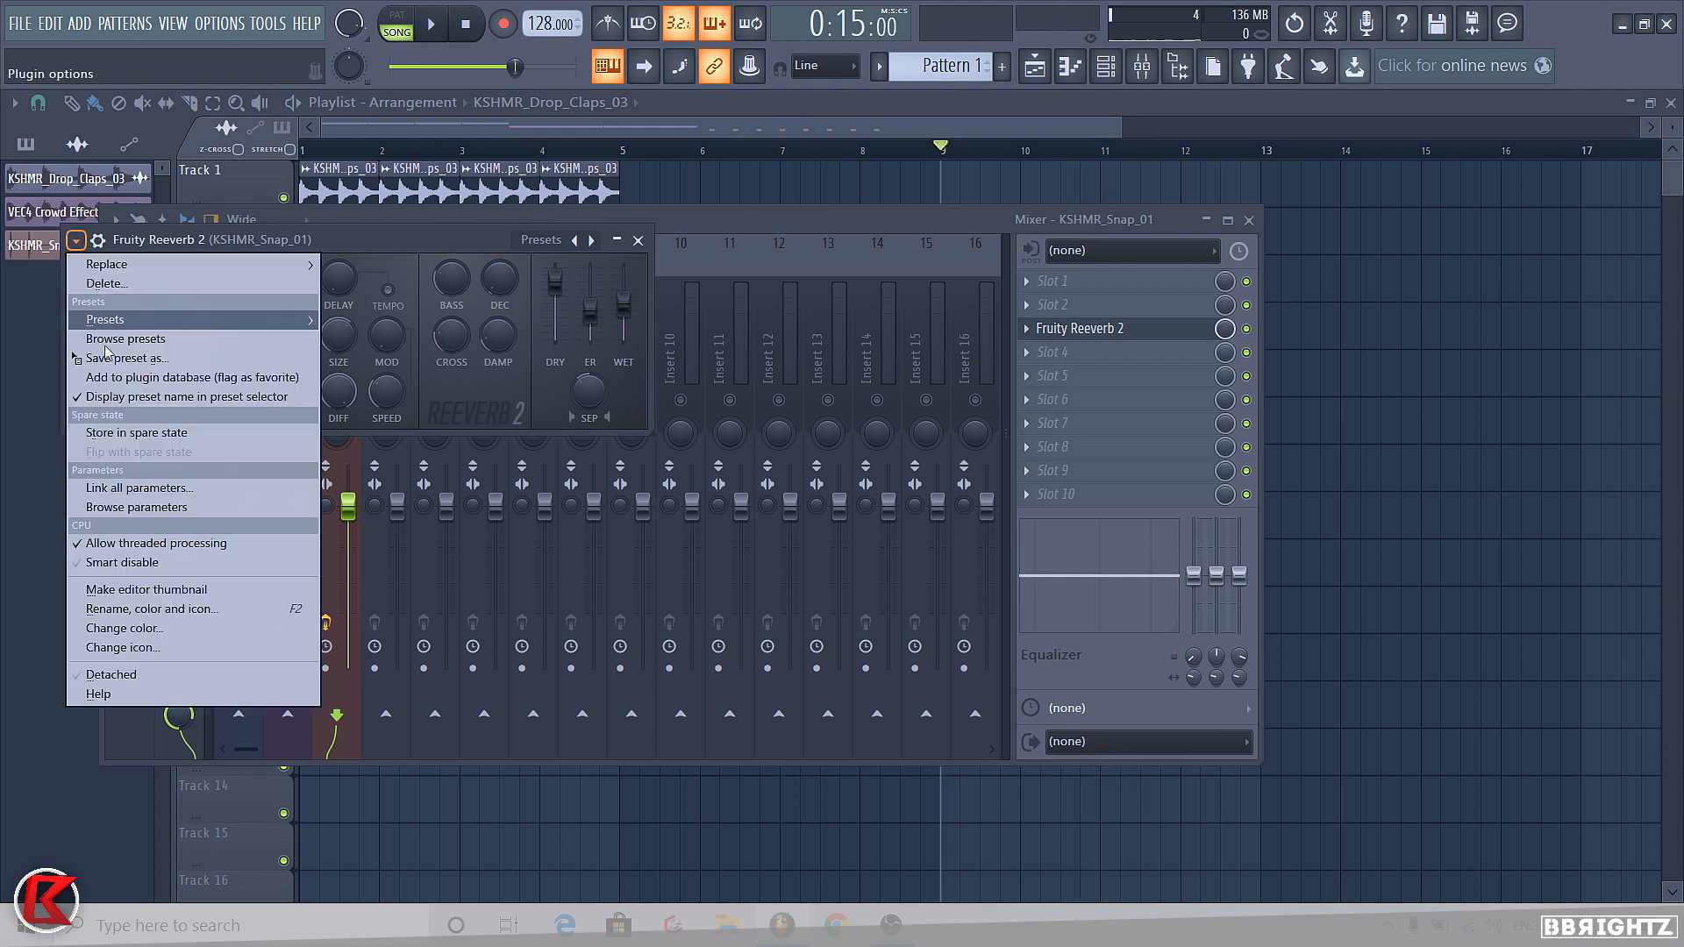
left_click(128, 342)
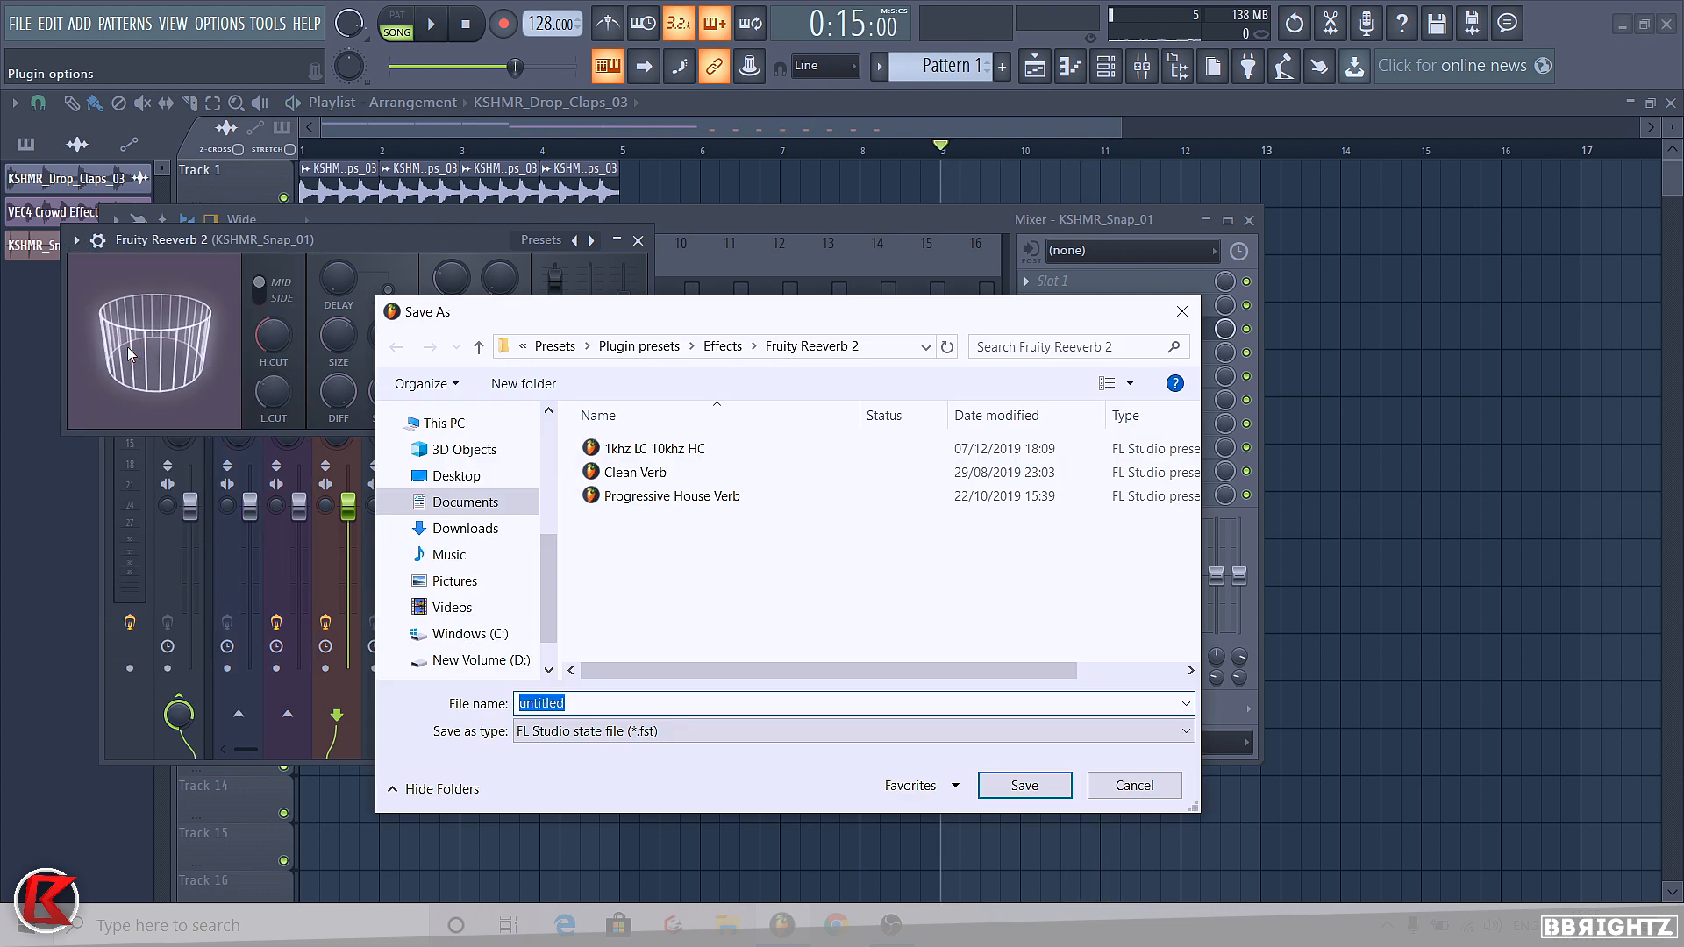
type("Snap Reverb")
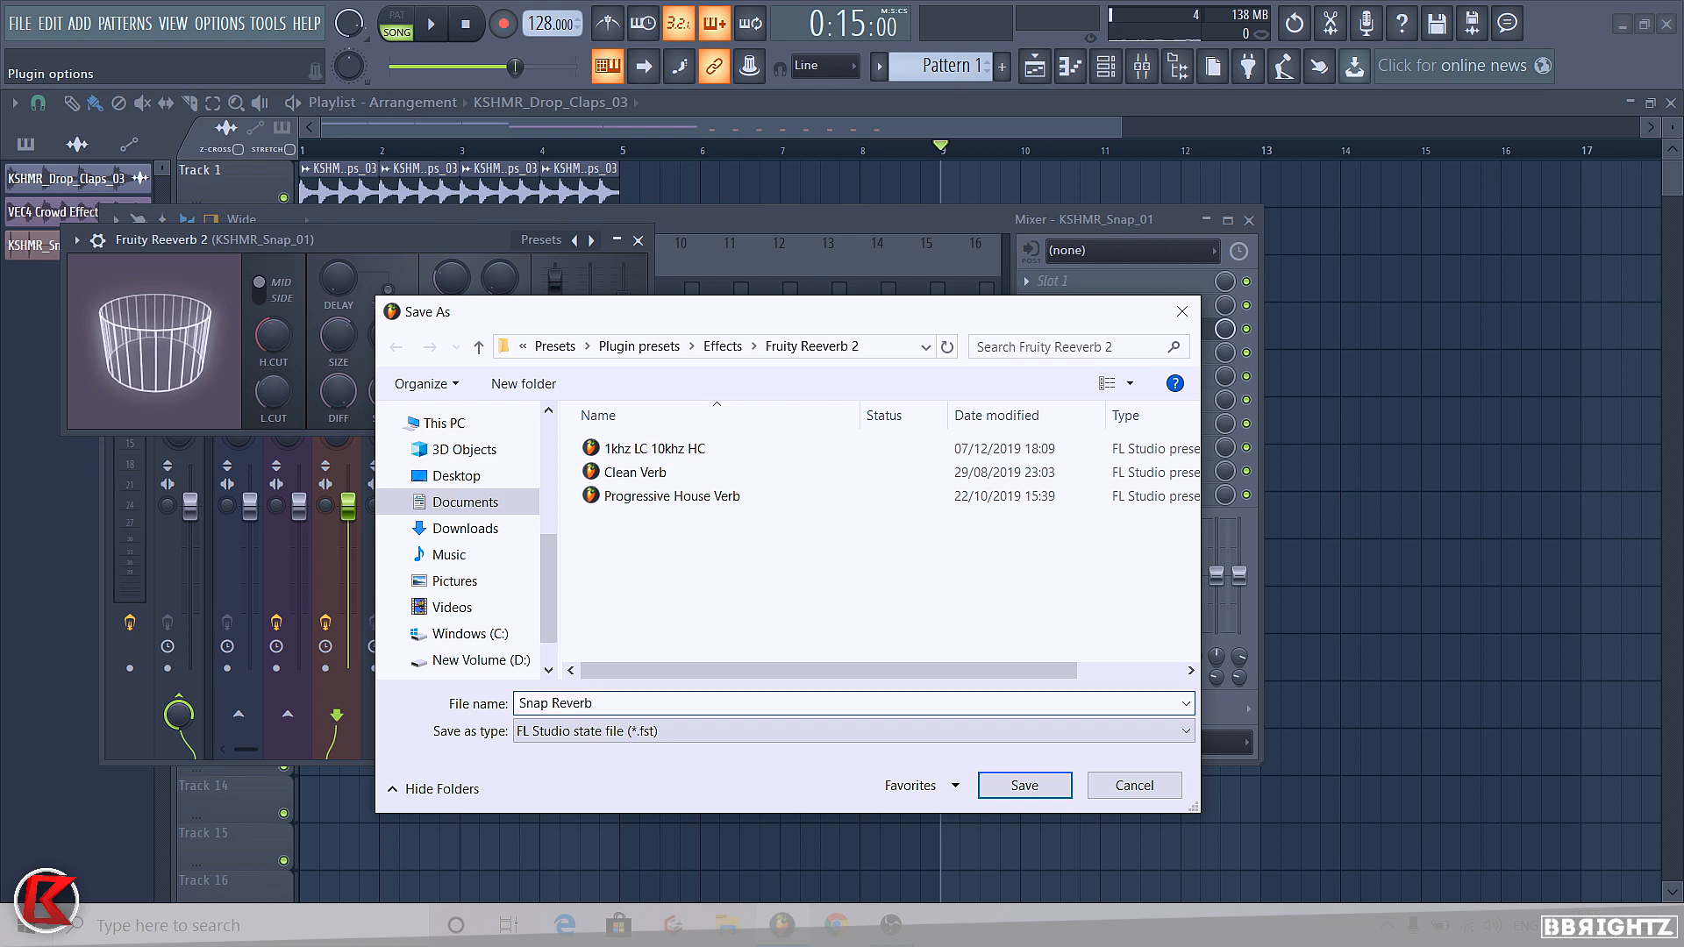
key("Return")
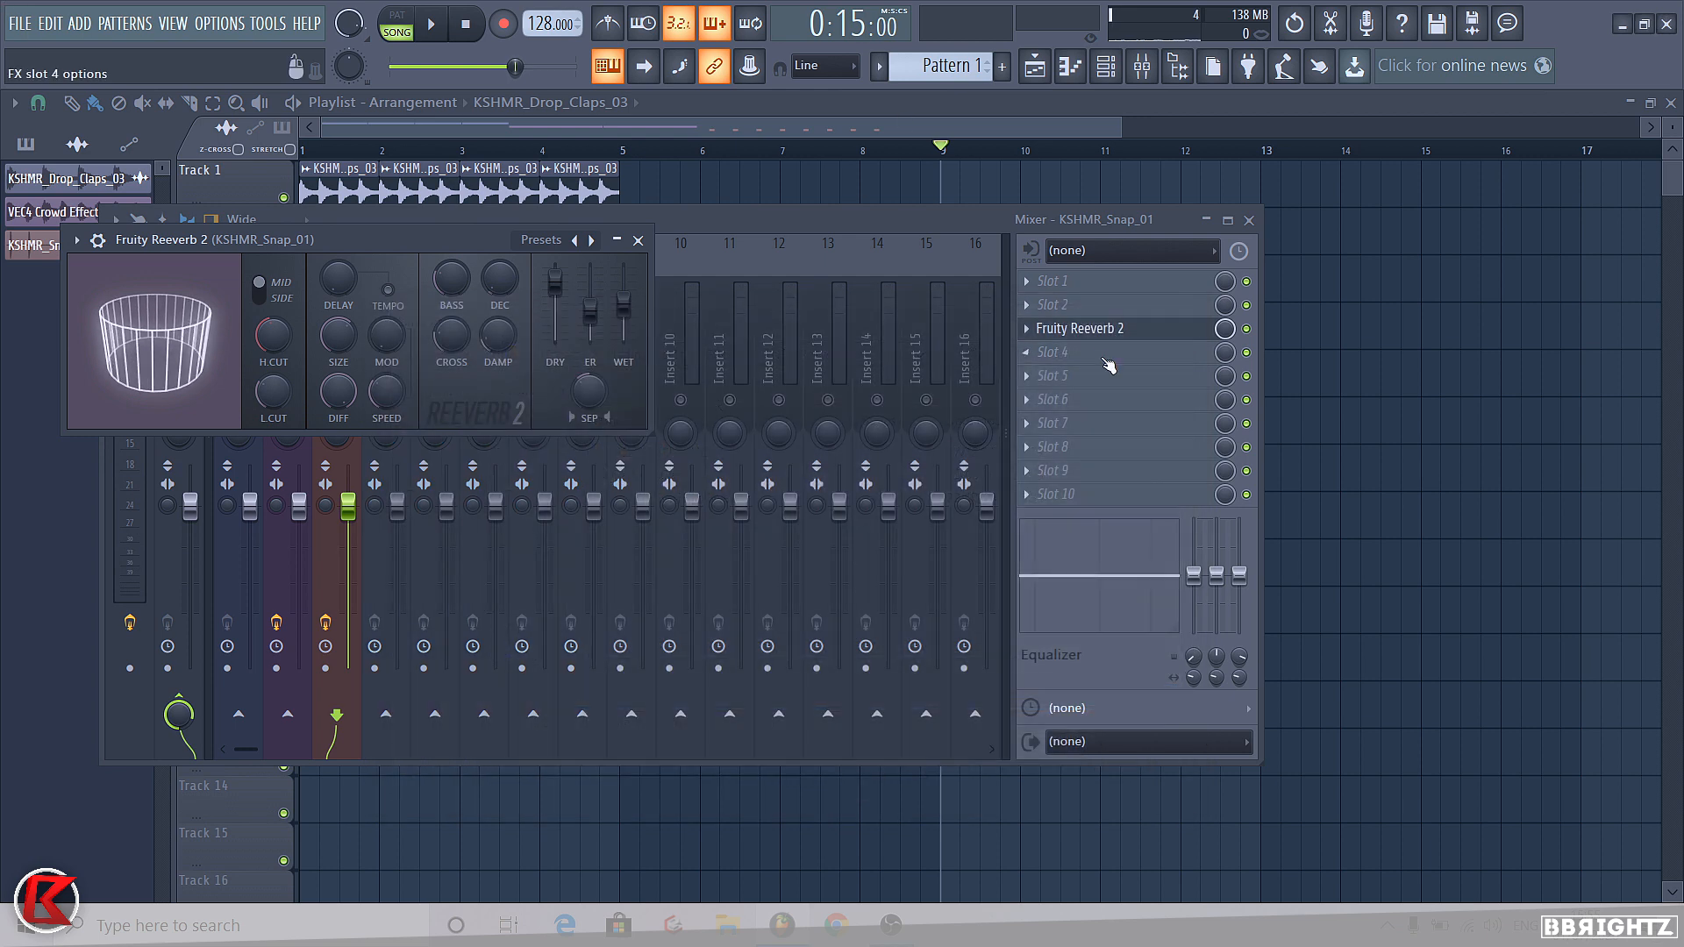
left_click(1027, 329)
left_click(1058, 370)
Reload Fruity Reeverb 2 into slot 3 of the snap track, apply the Snap Reverb preset, and audition it
left_click(1050, 330)
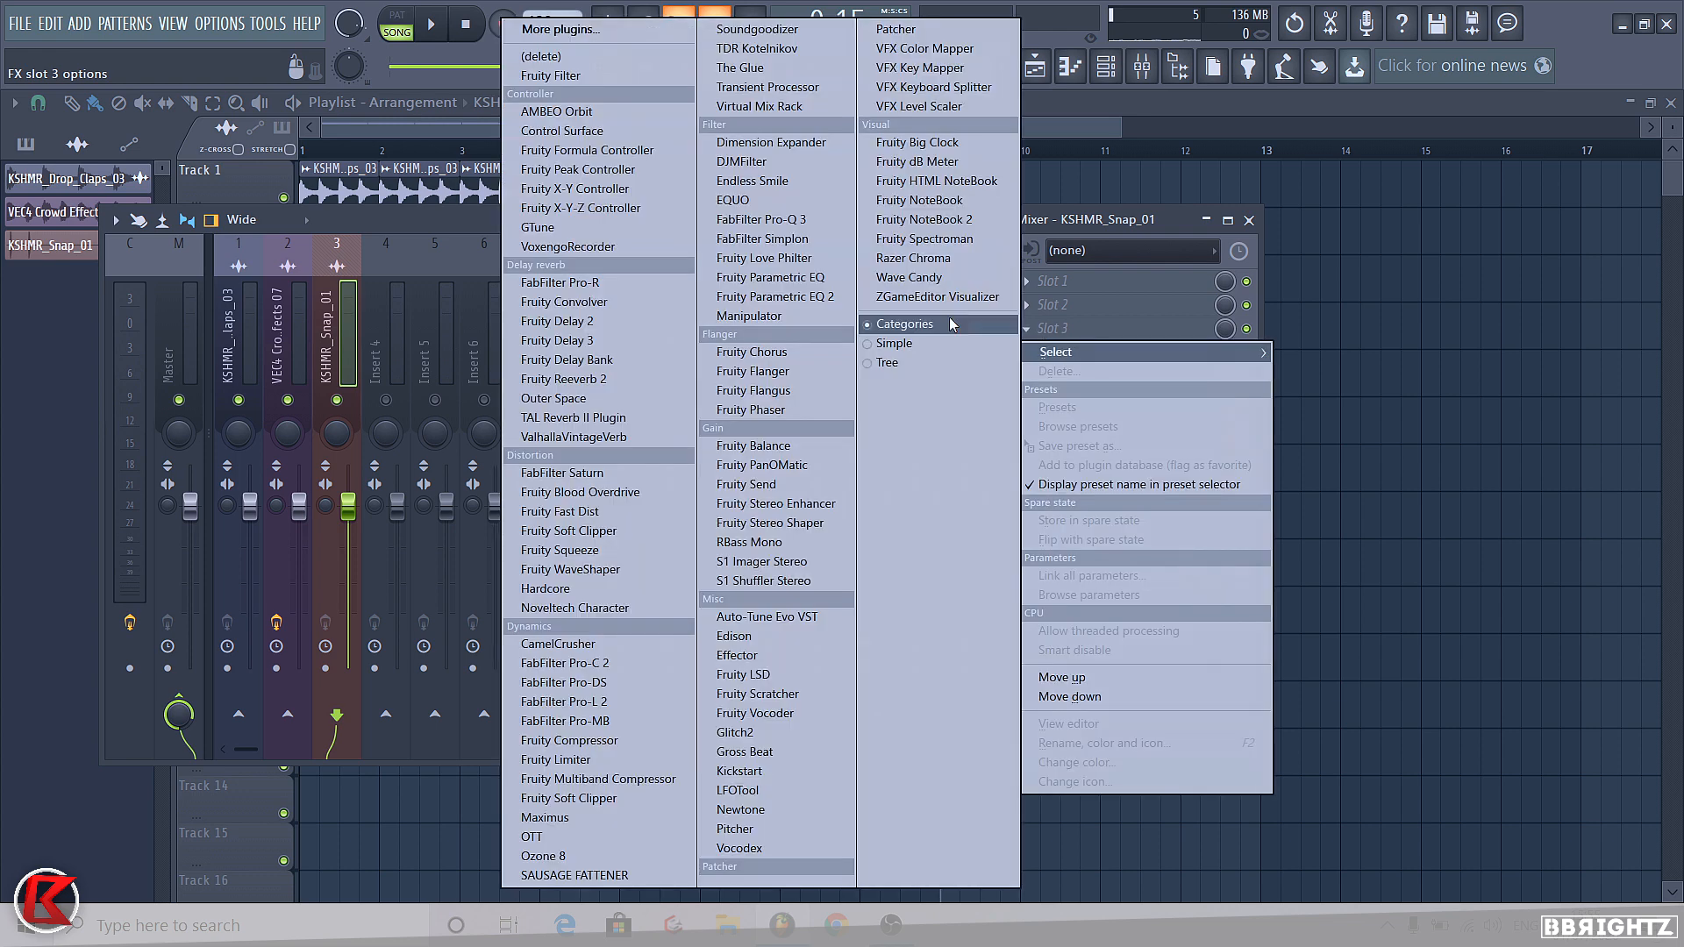
left_click(544, 379)
key("space")
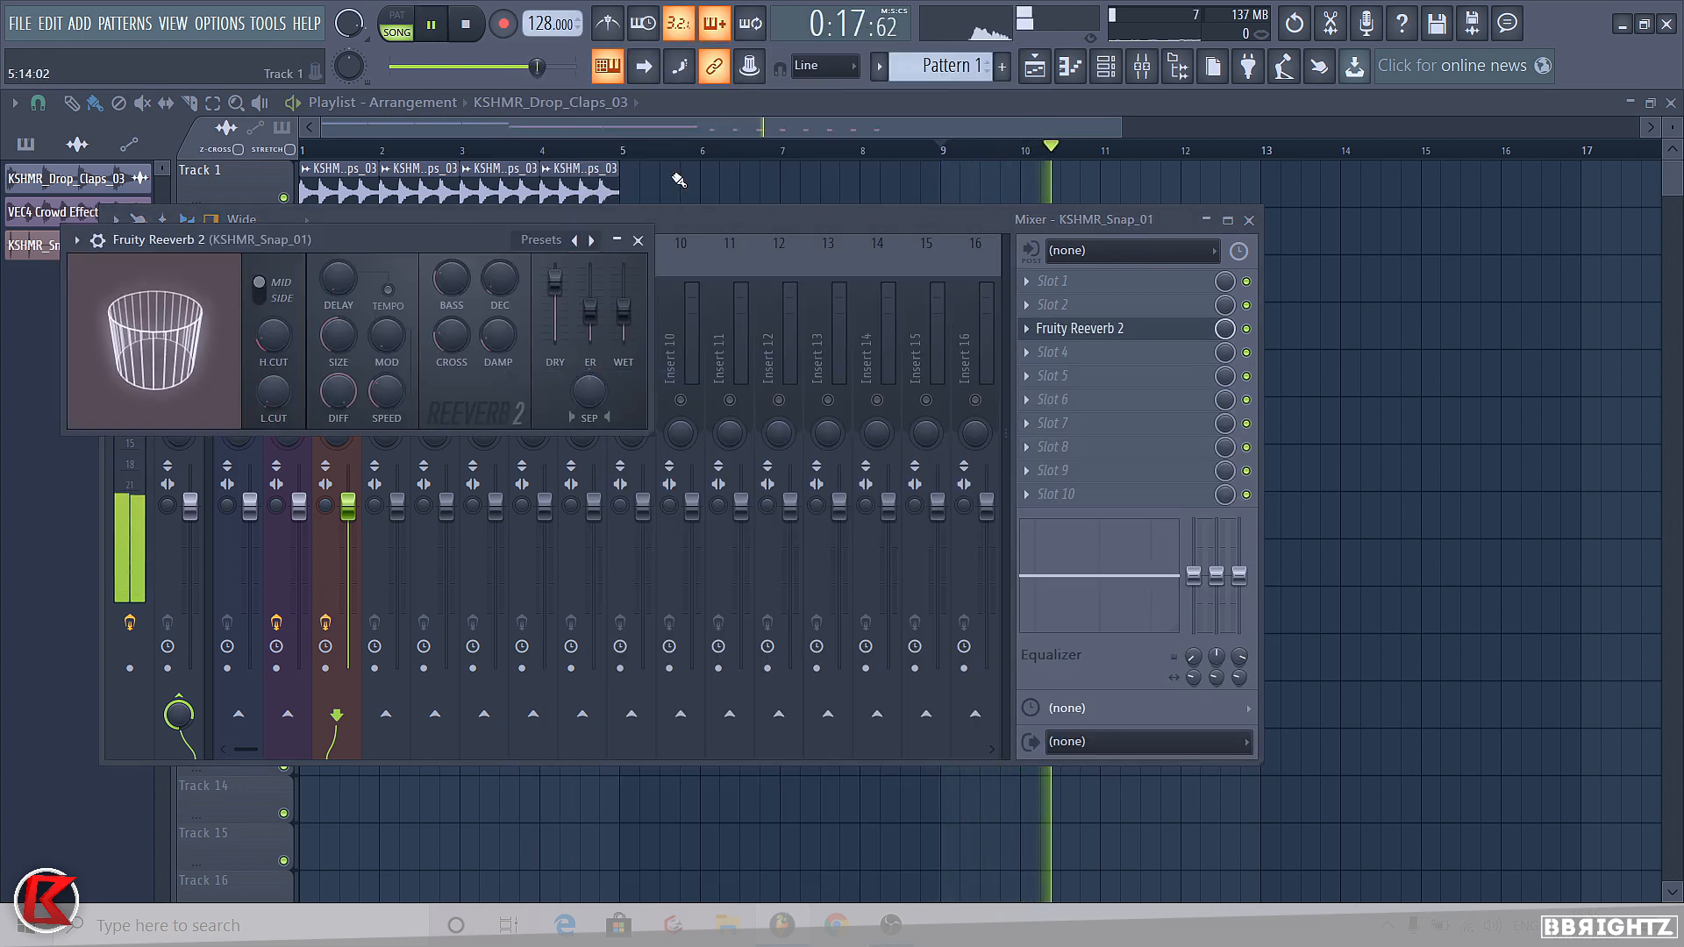
key("space")
right_click(591, 241)
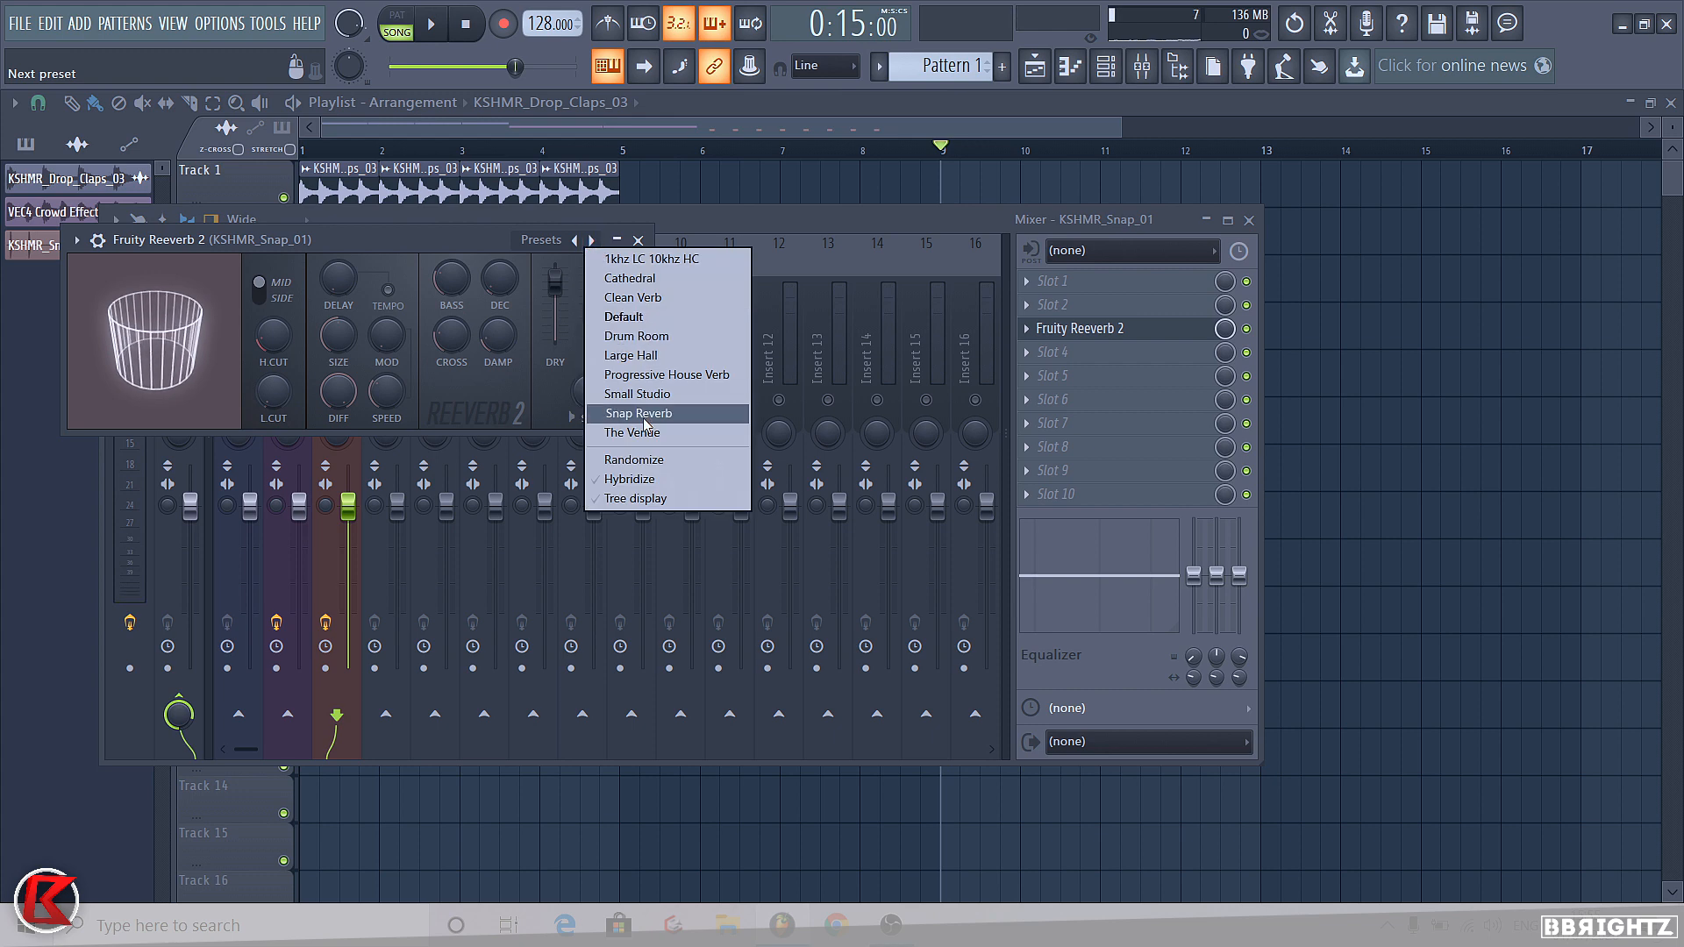
left_click(619, 413)
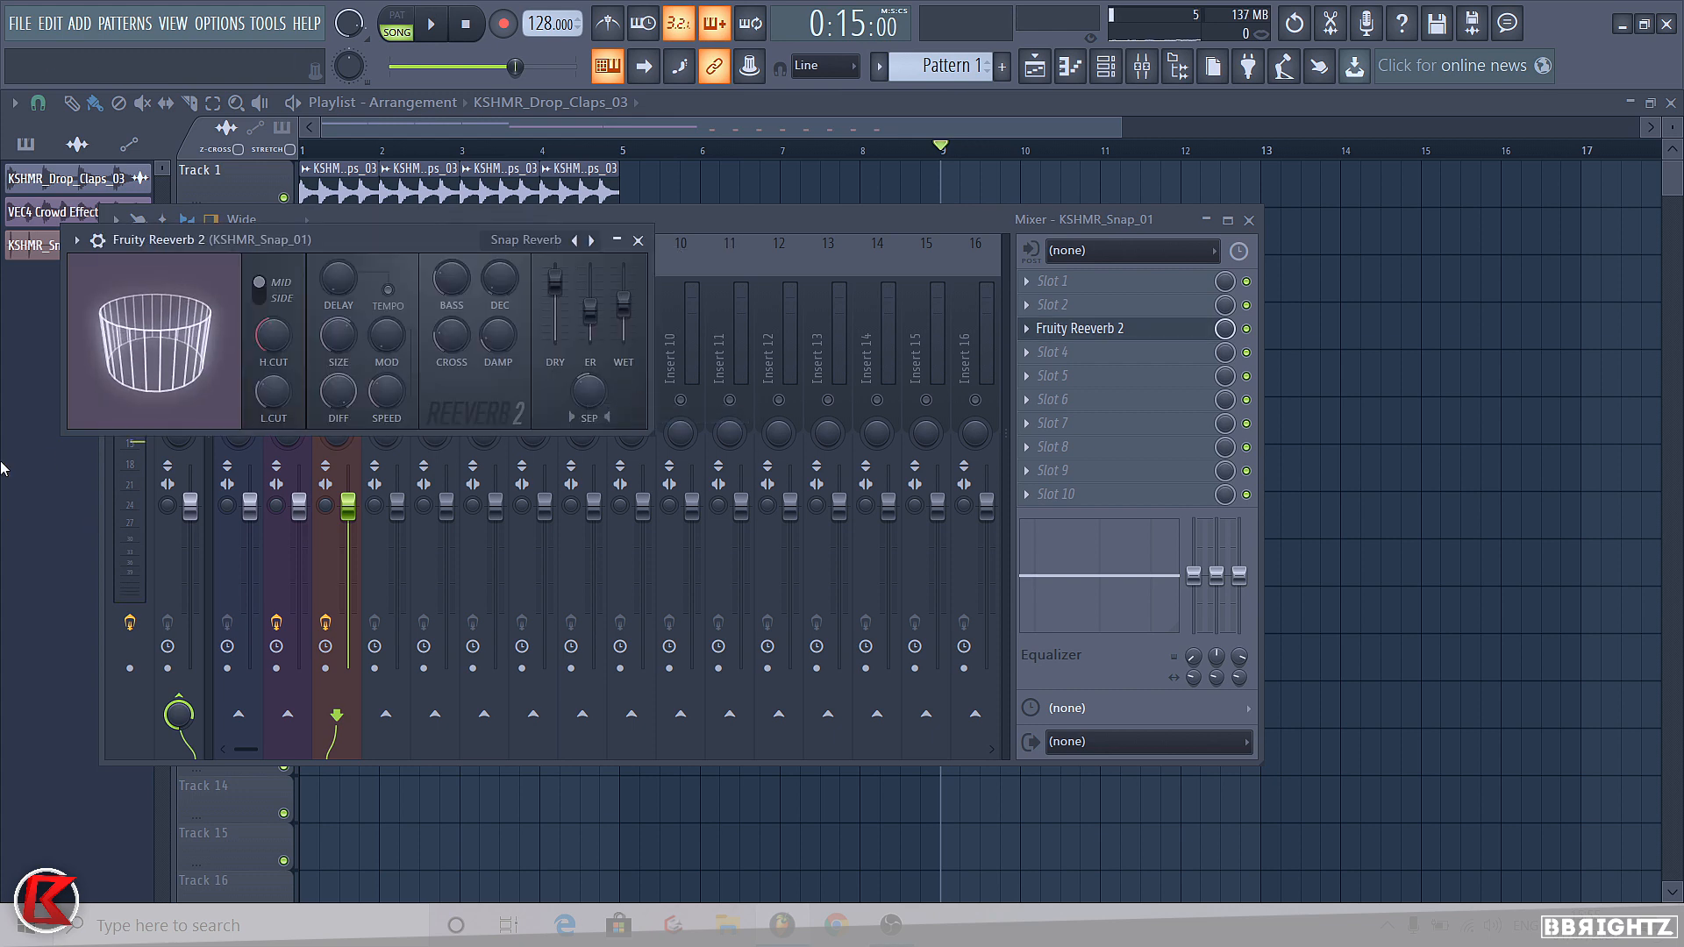
key("space")
key("space")
Apply the 1khz LC 10khz HC preset to the snap reverb, audition it, and close the reverb
right_click(576, 240)
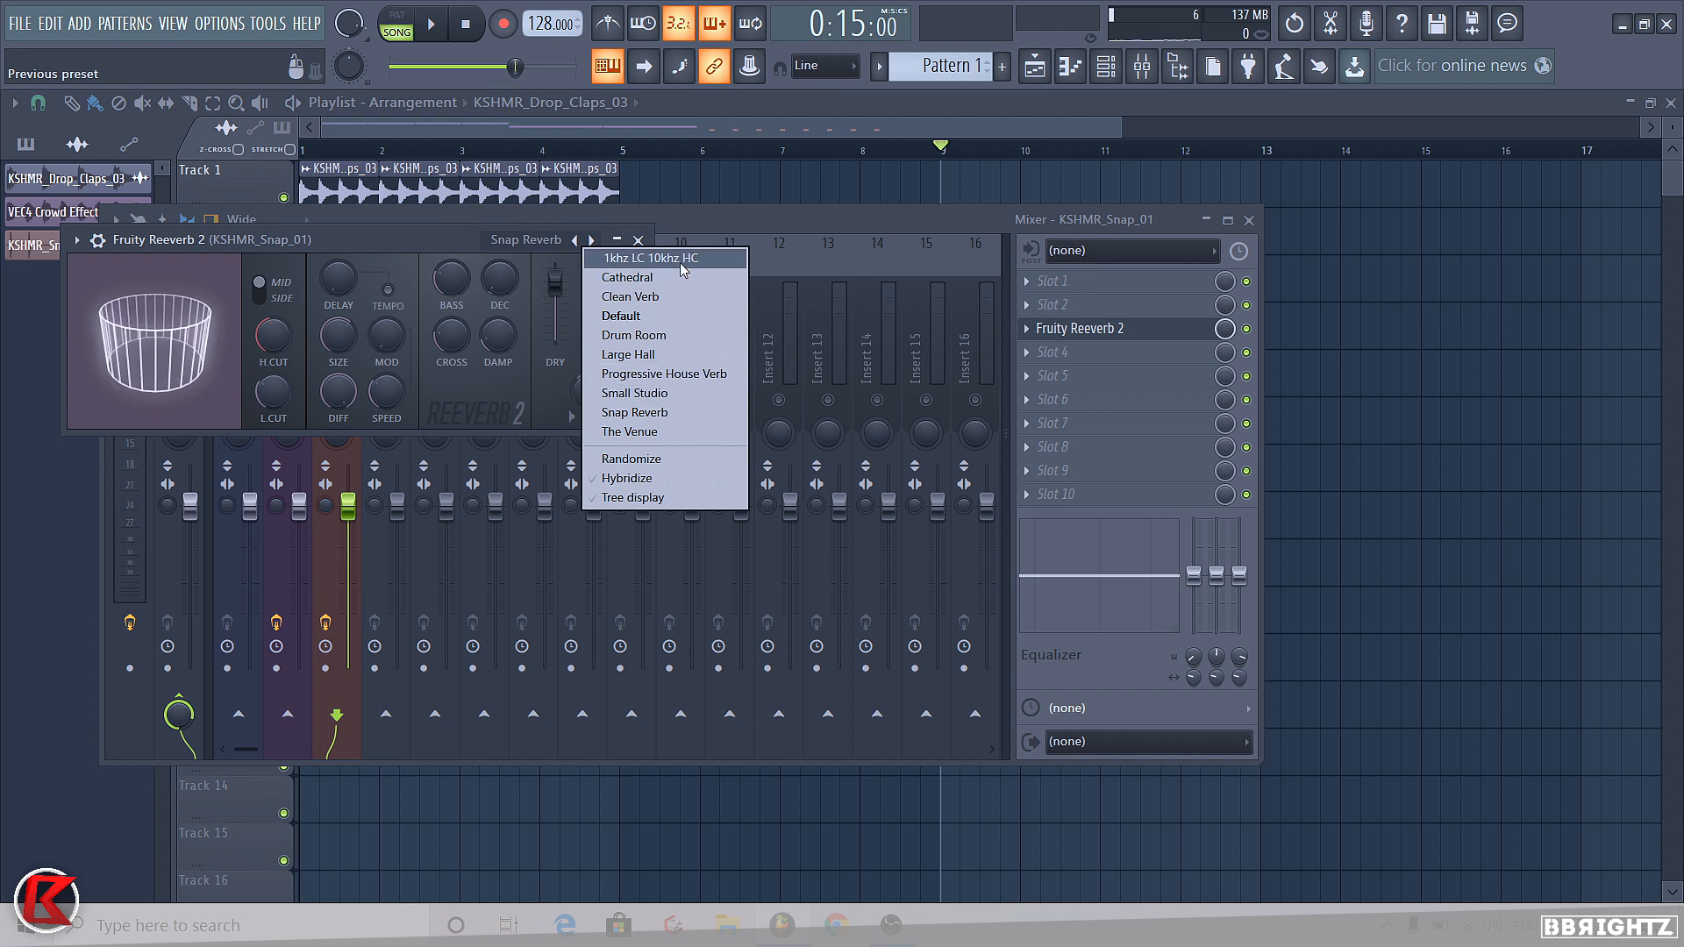
left_click(635, 260)
key("space")
key("space")
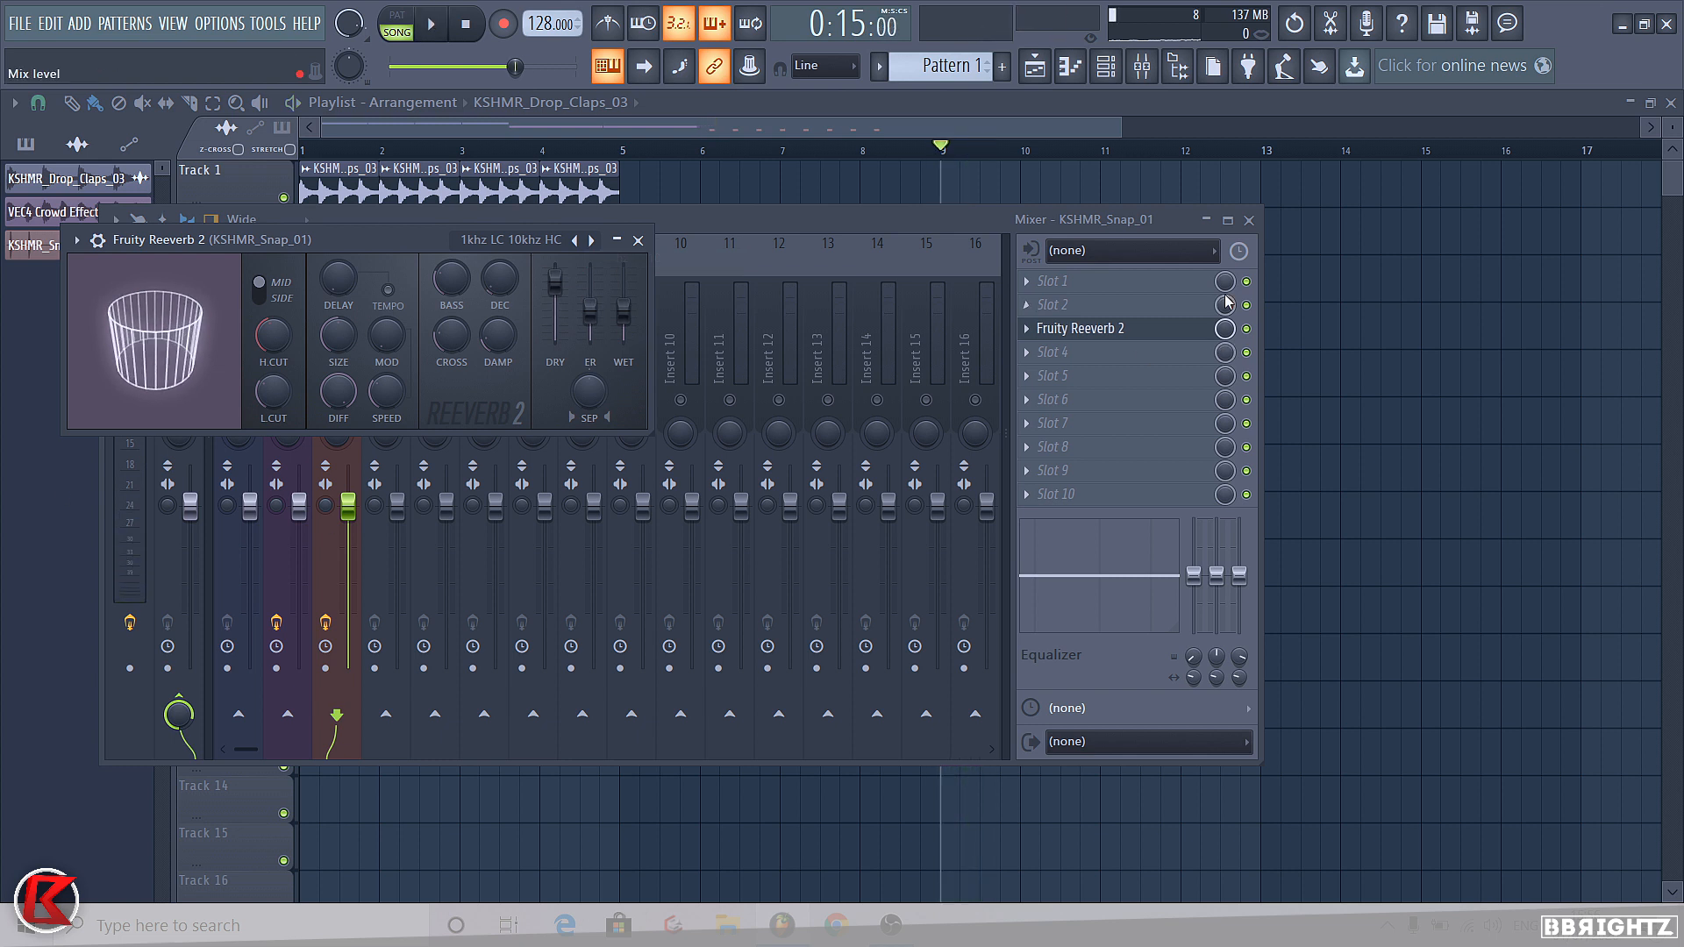
left_click(1065, 328)
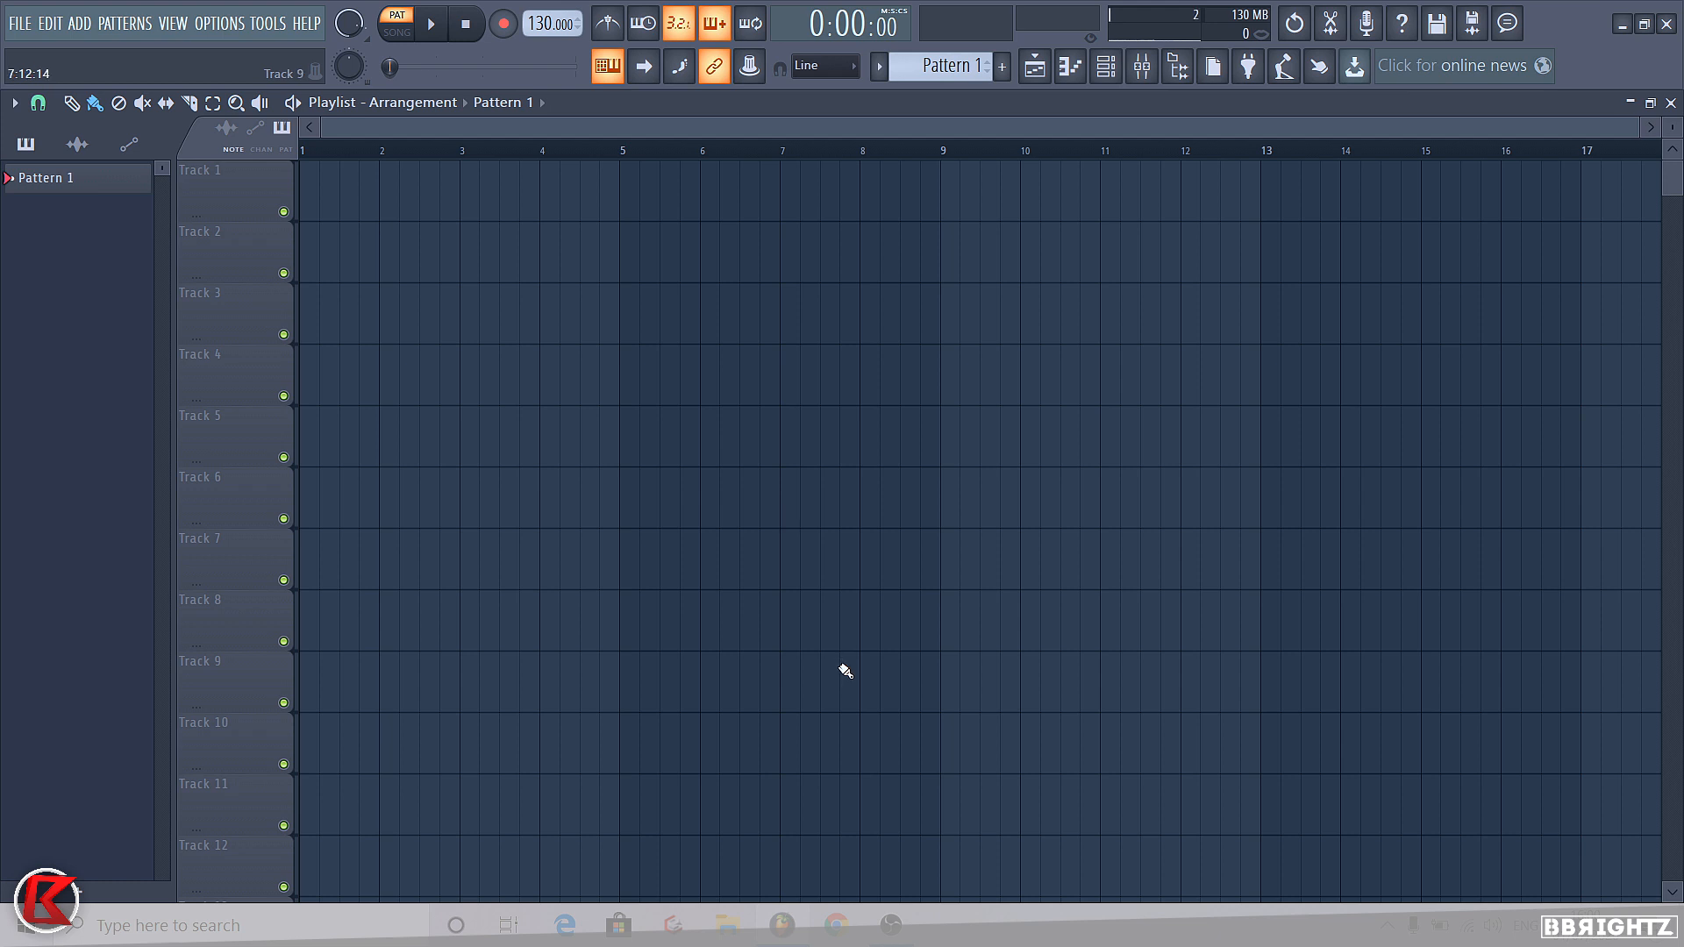
Run the macro that switches smart disable for all plugins, and briefly show the mixer
left_click(281, 32)
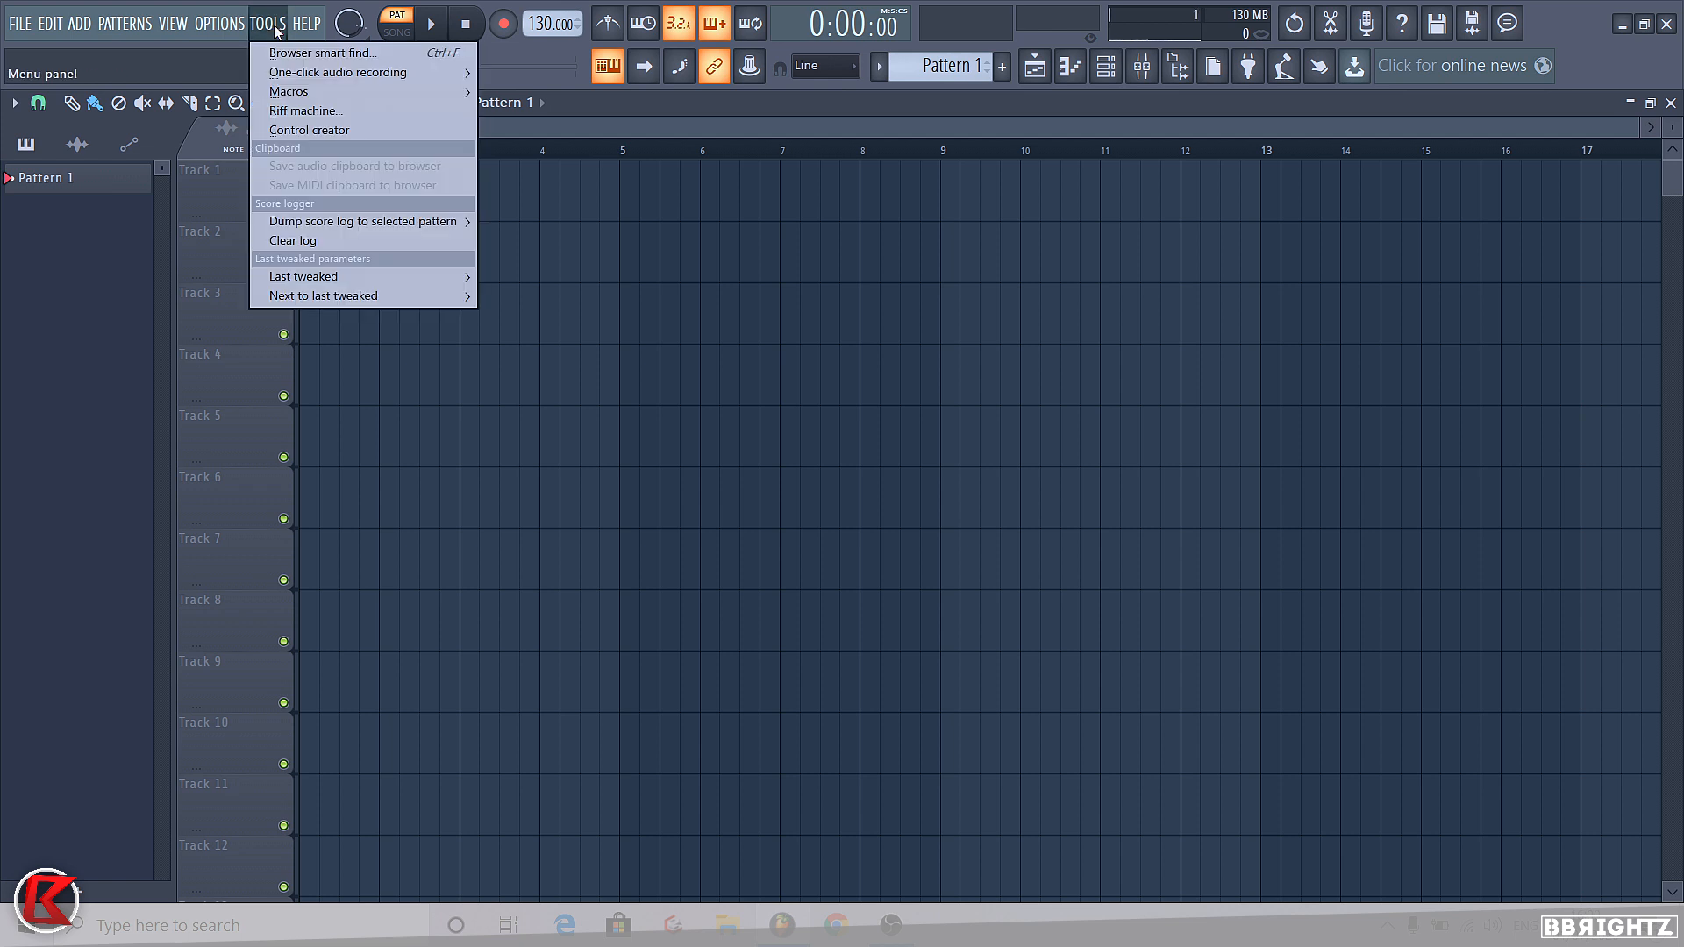
mouse_move(368, 92)
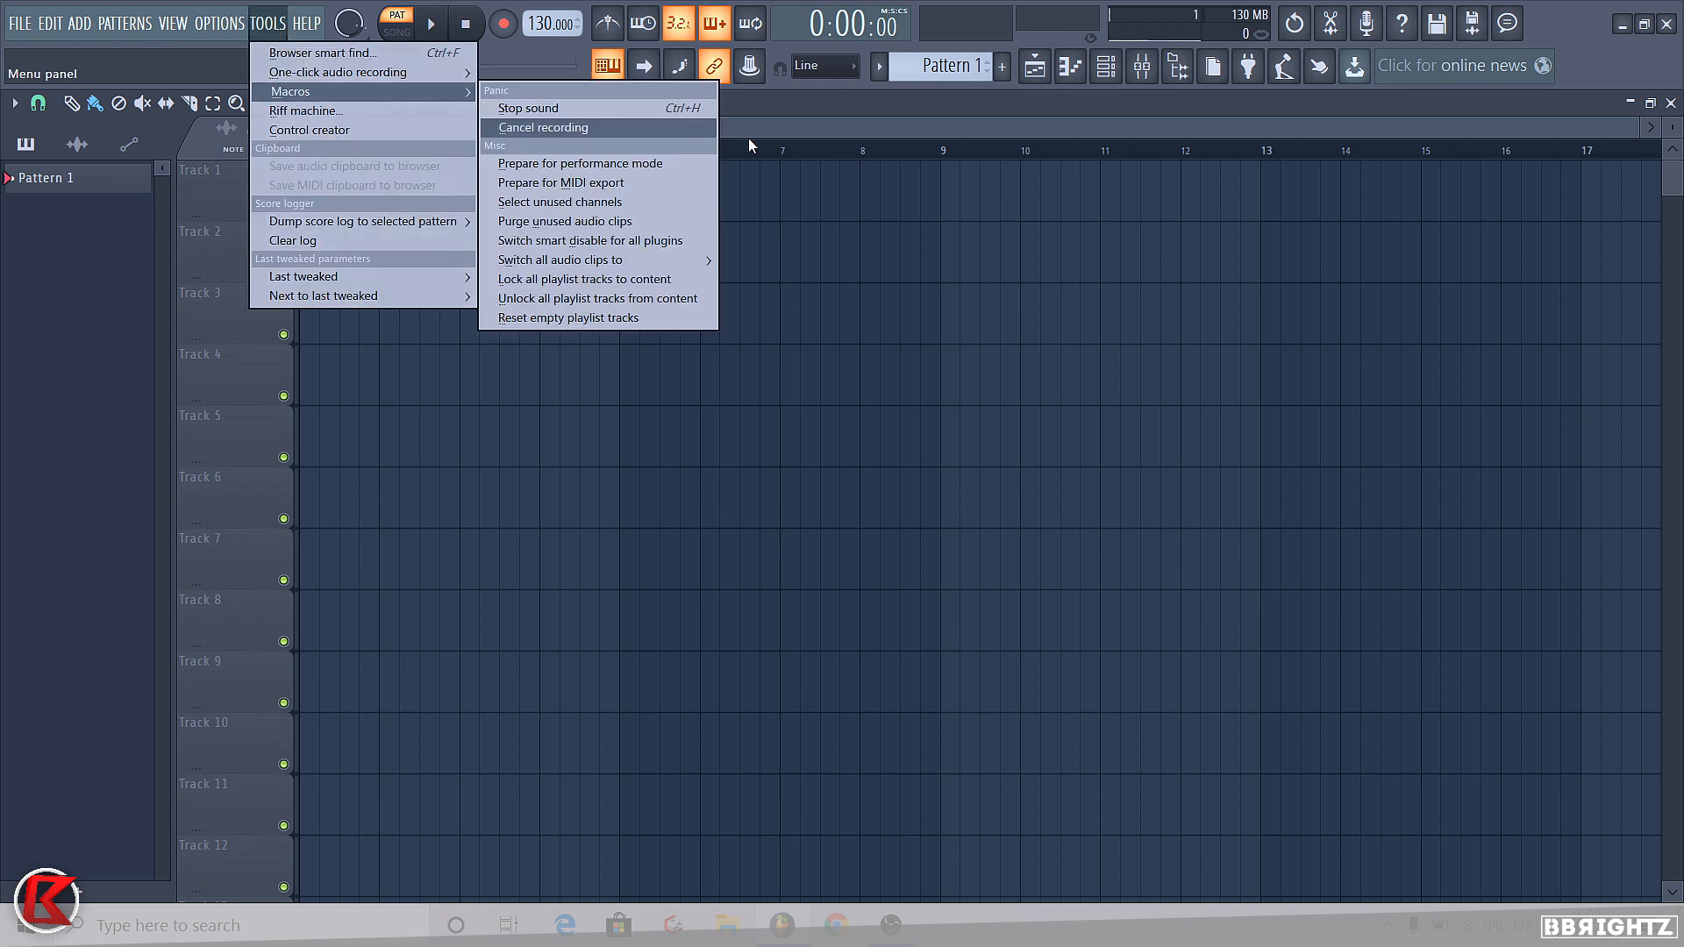
left_click(616, 240)
left_click(1142, 66)
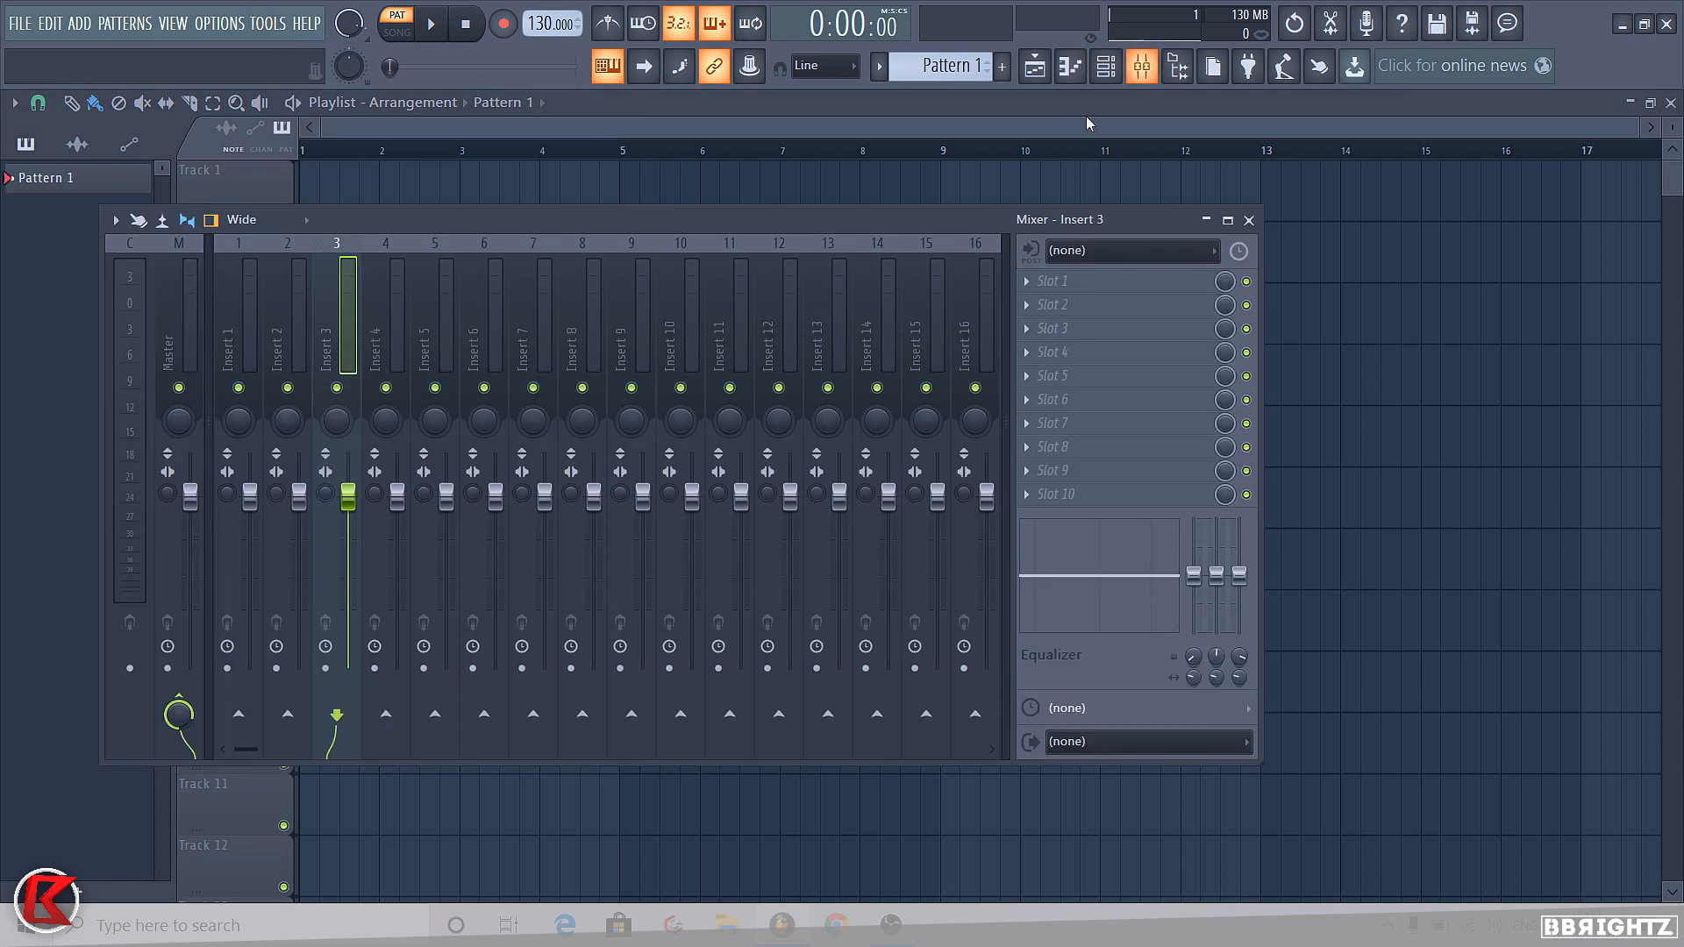
key("F9")
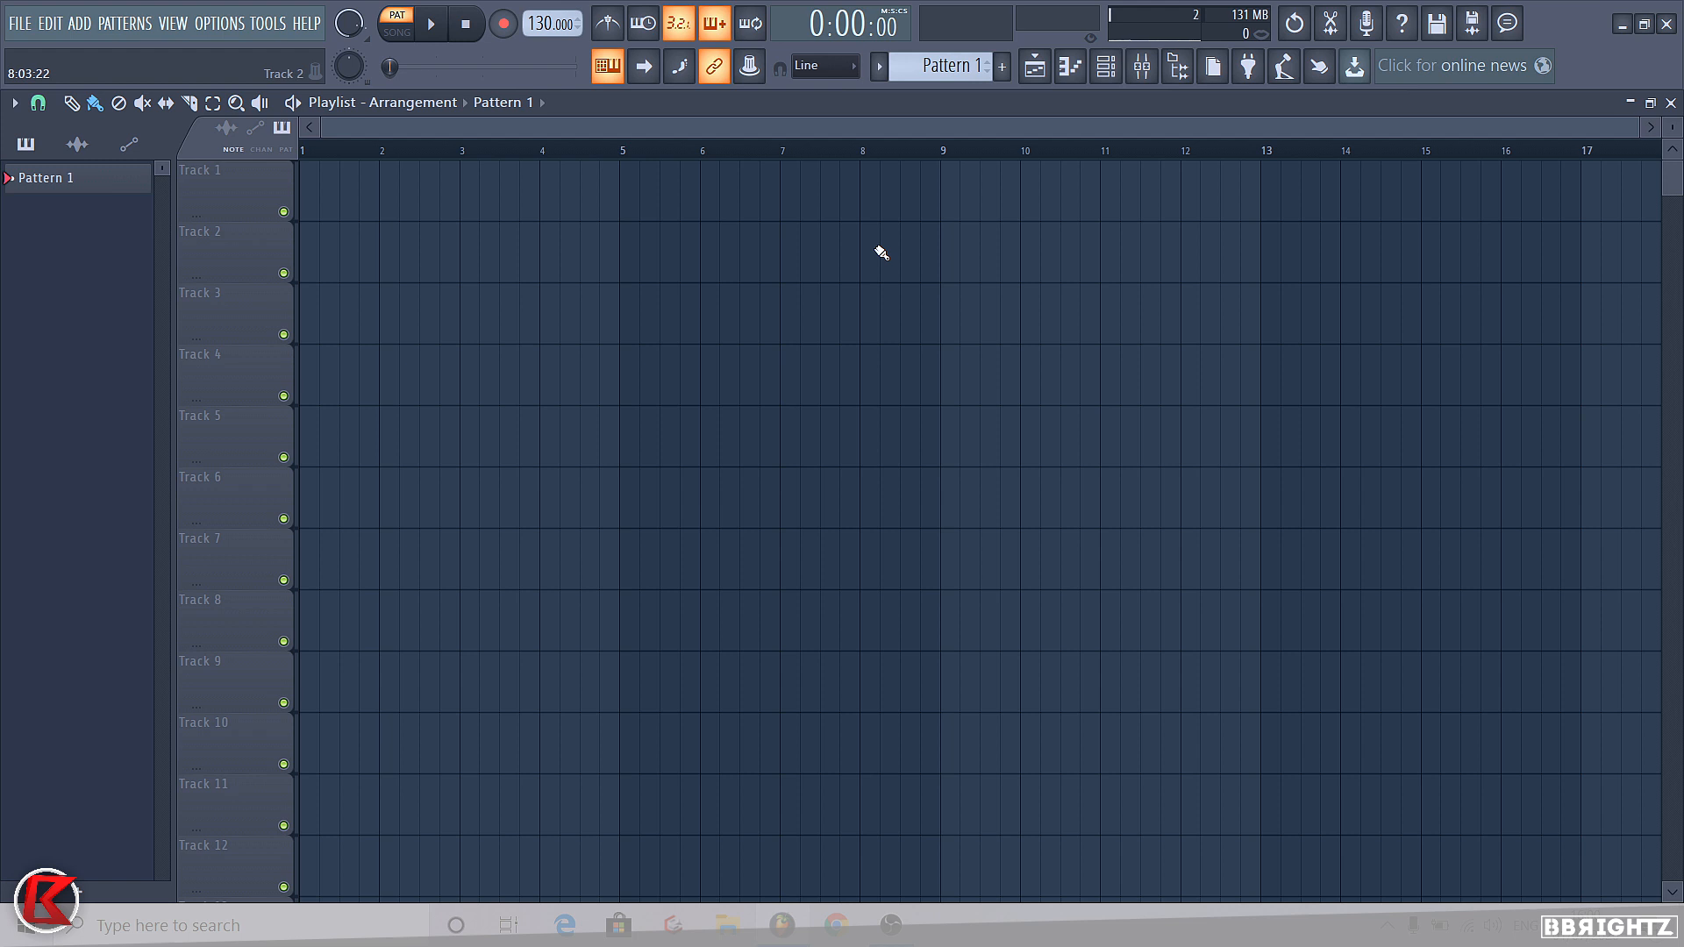
Open the audio settings and set the audio device to M-Audio M-Track 2X2 ASIO
left_click(230, 25)
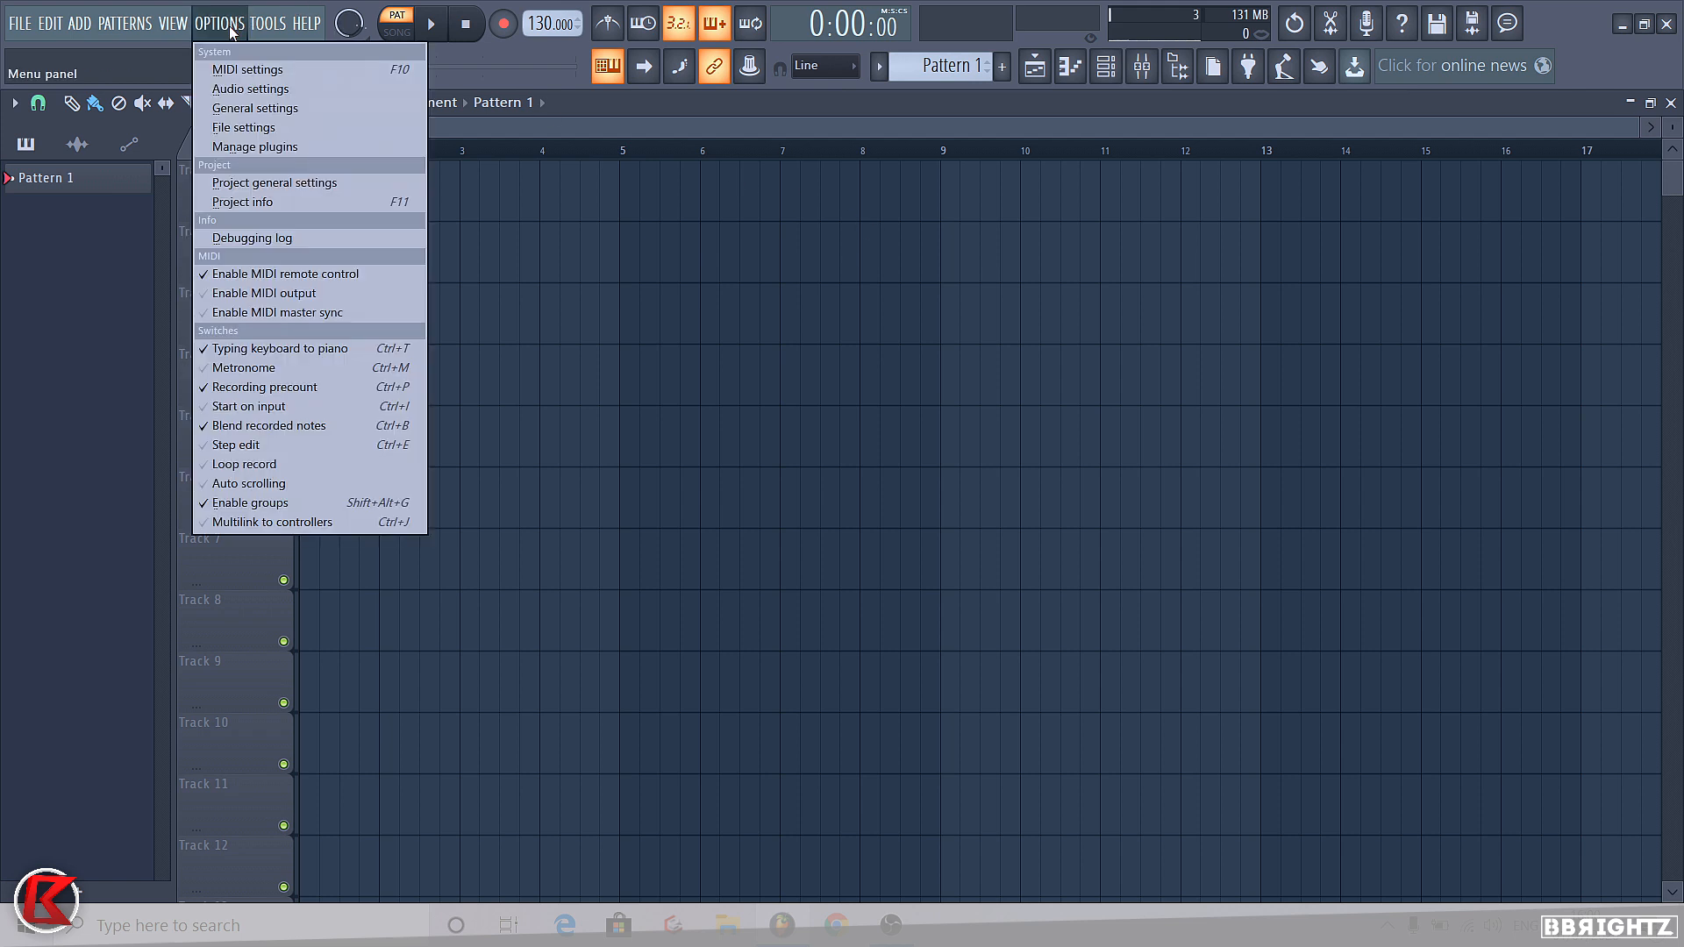
left_click(246, 89)
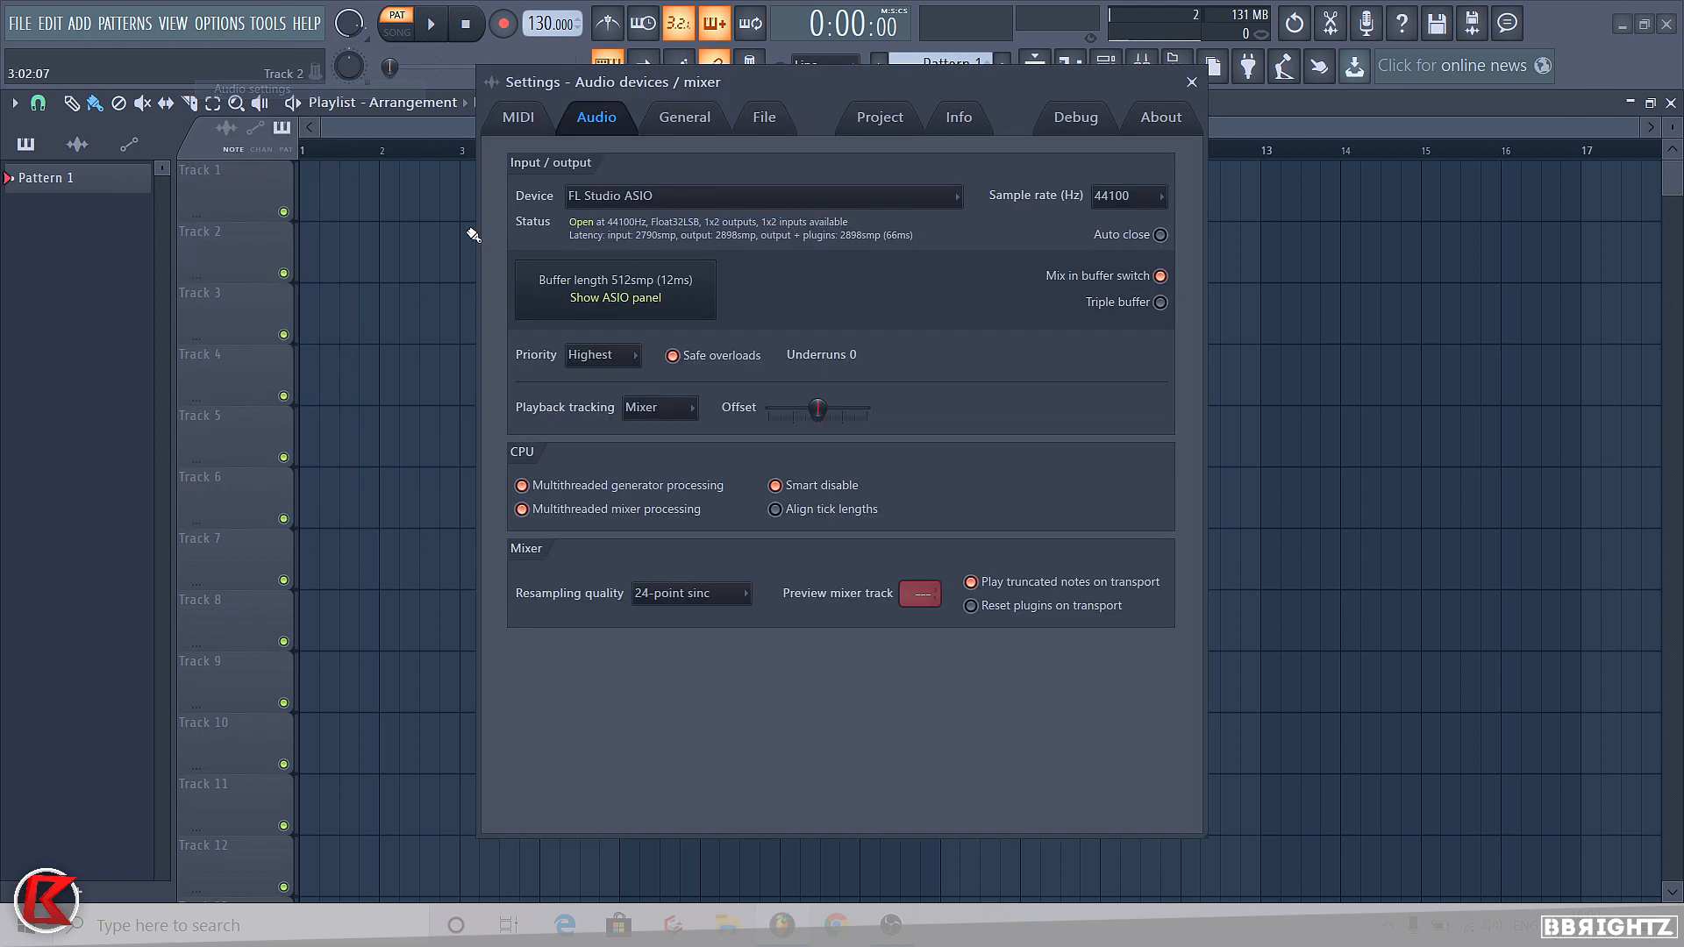
left_click(654, 199)
left_click(659, 200)
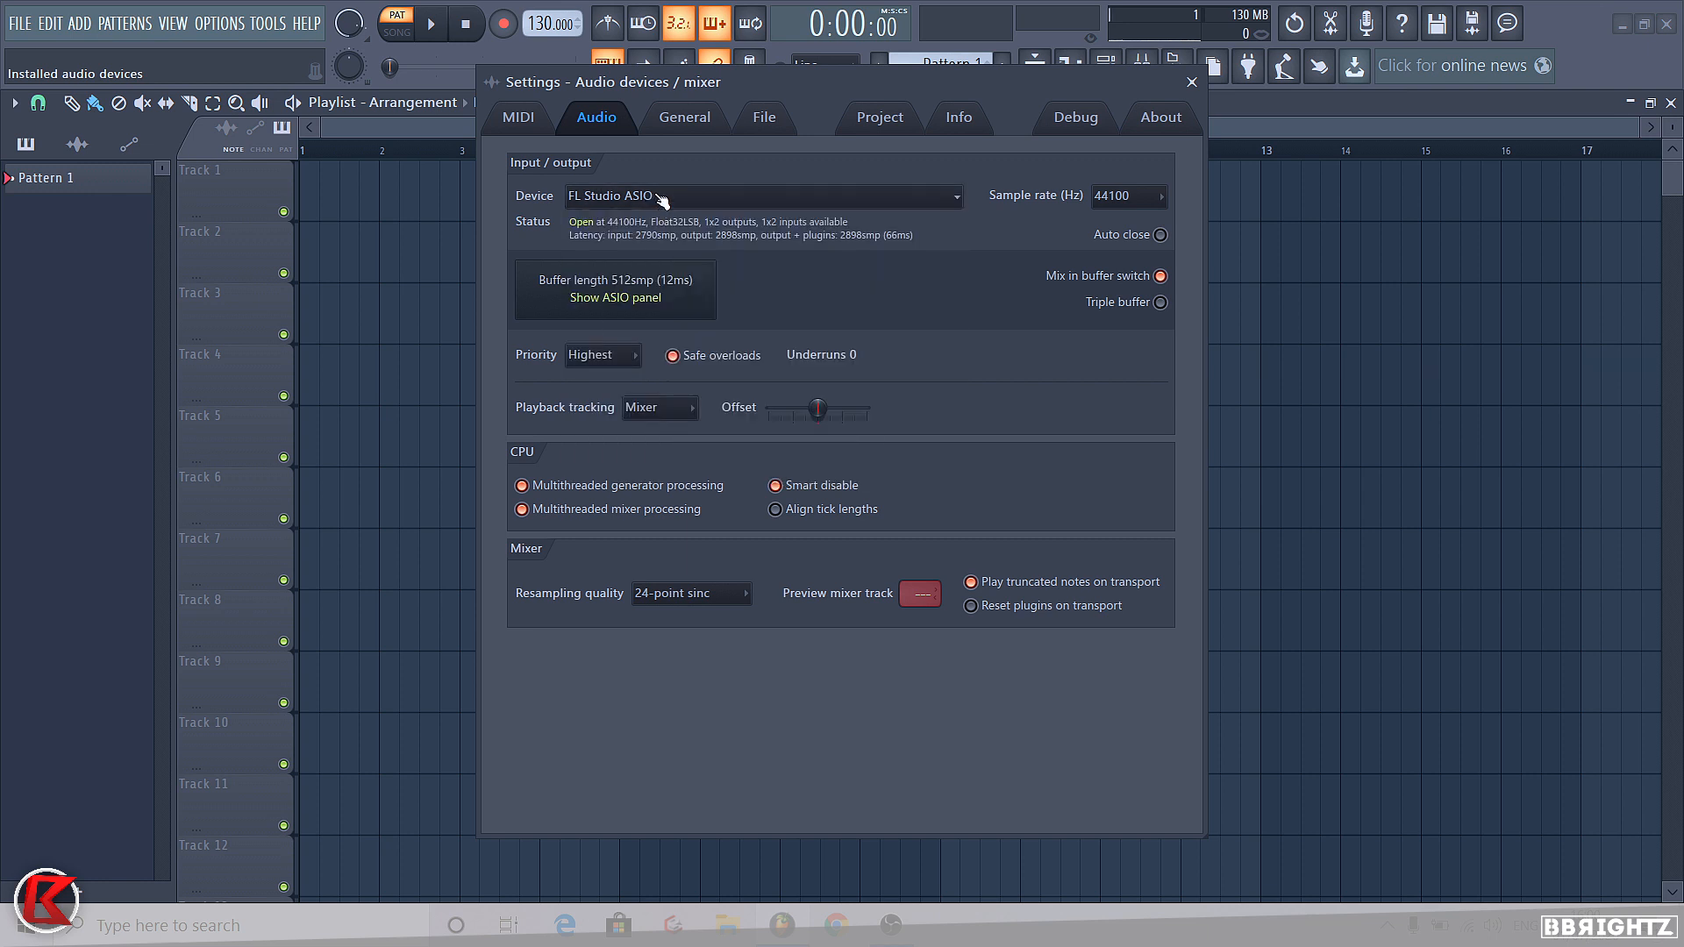
left_click(662, 200)
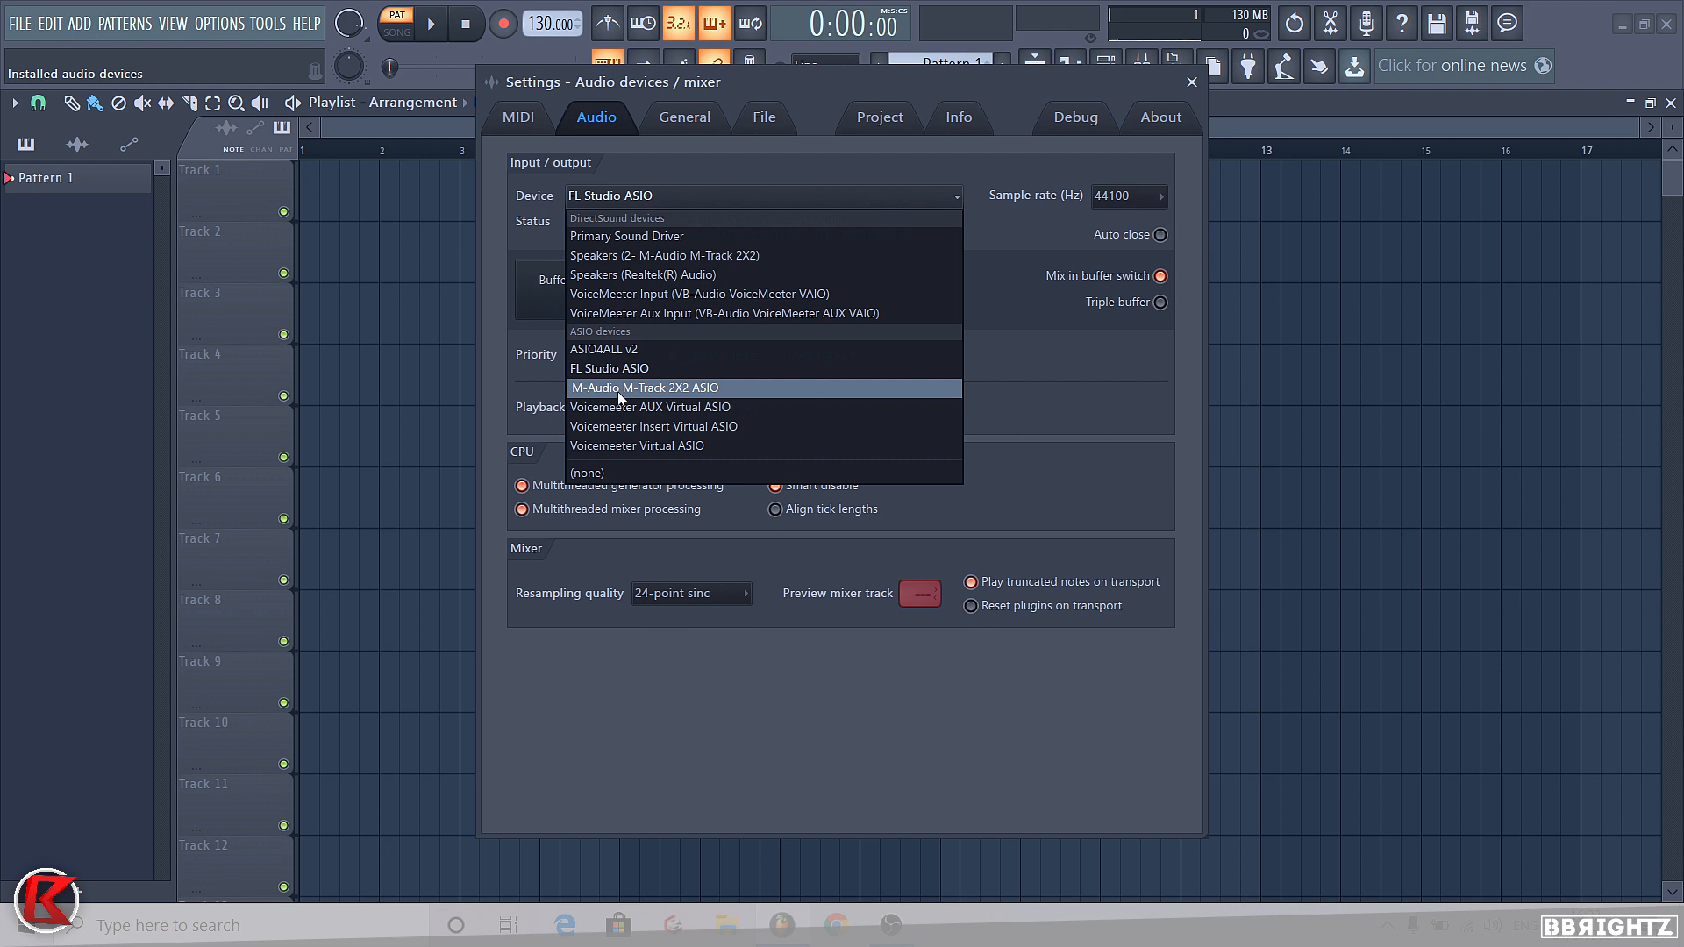
left_click(618, 391)
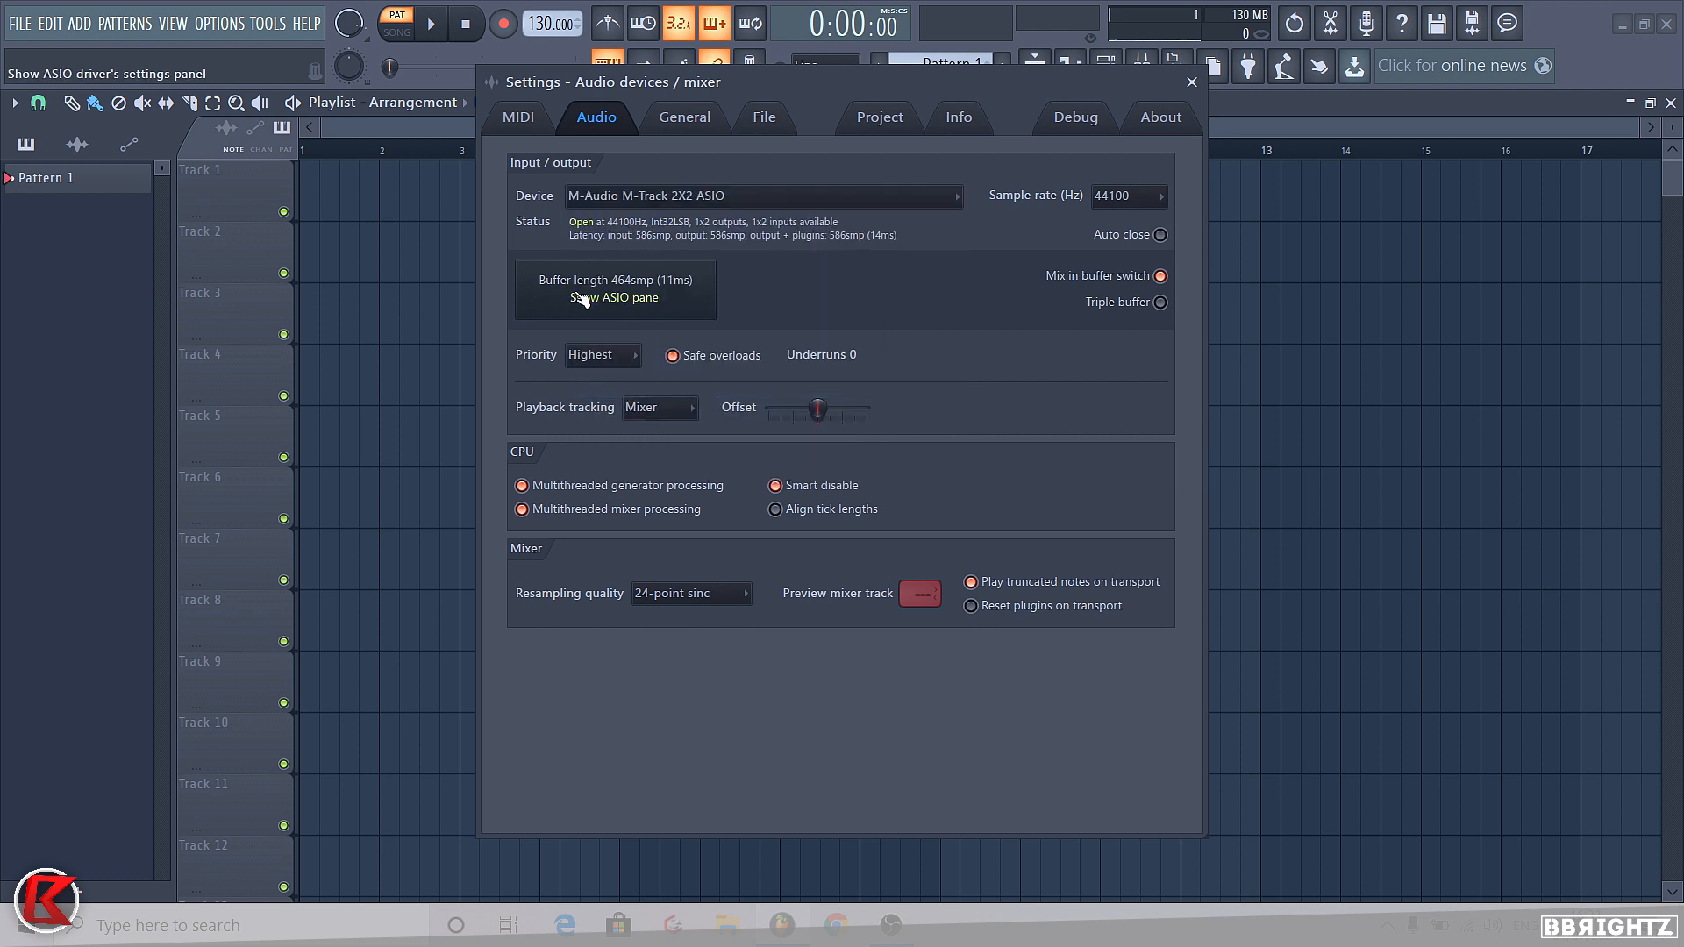
Set the audio device to FL Studio ASIO, and view the buffer length options of its ASIO driver
left_click(650, 202)
left_click(546, 279)
left_click(294, 82)
left_click(669, 204)
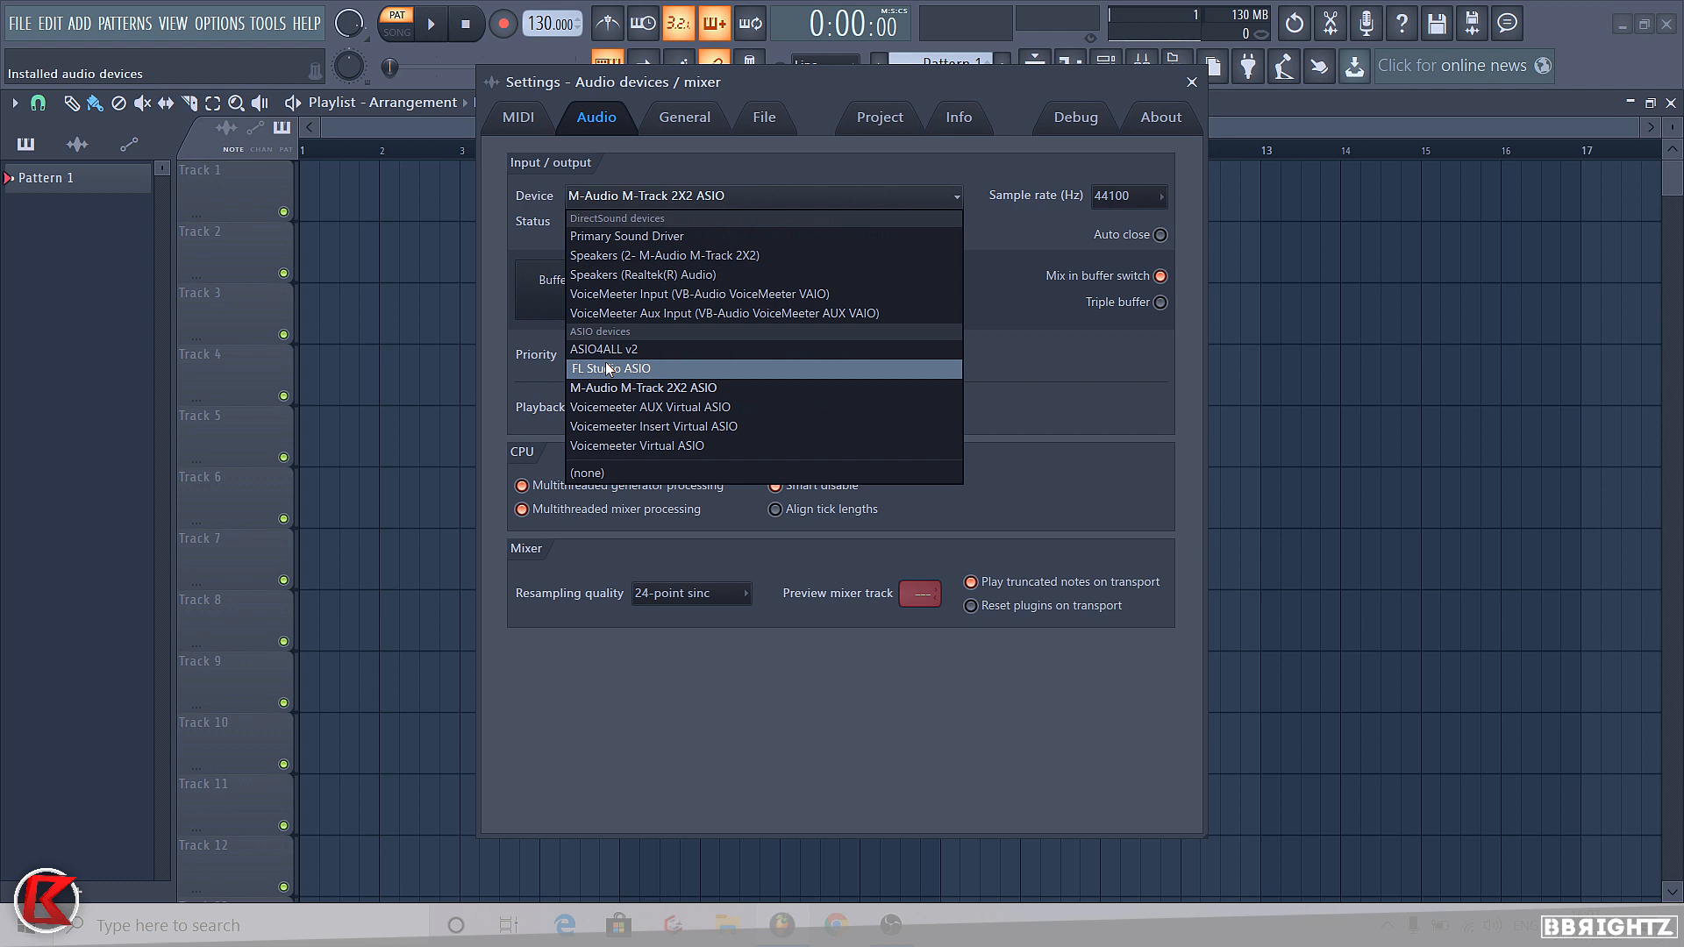
left_click(606, 367)
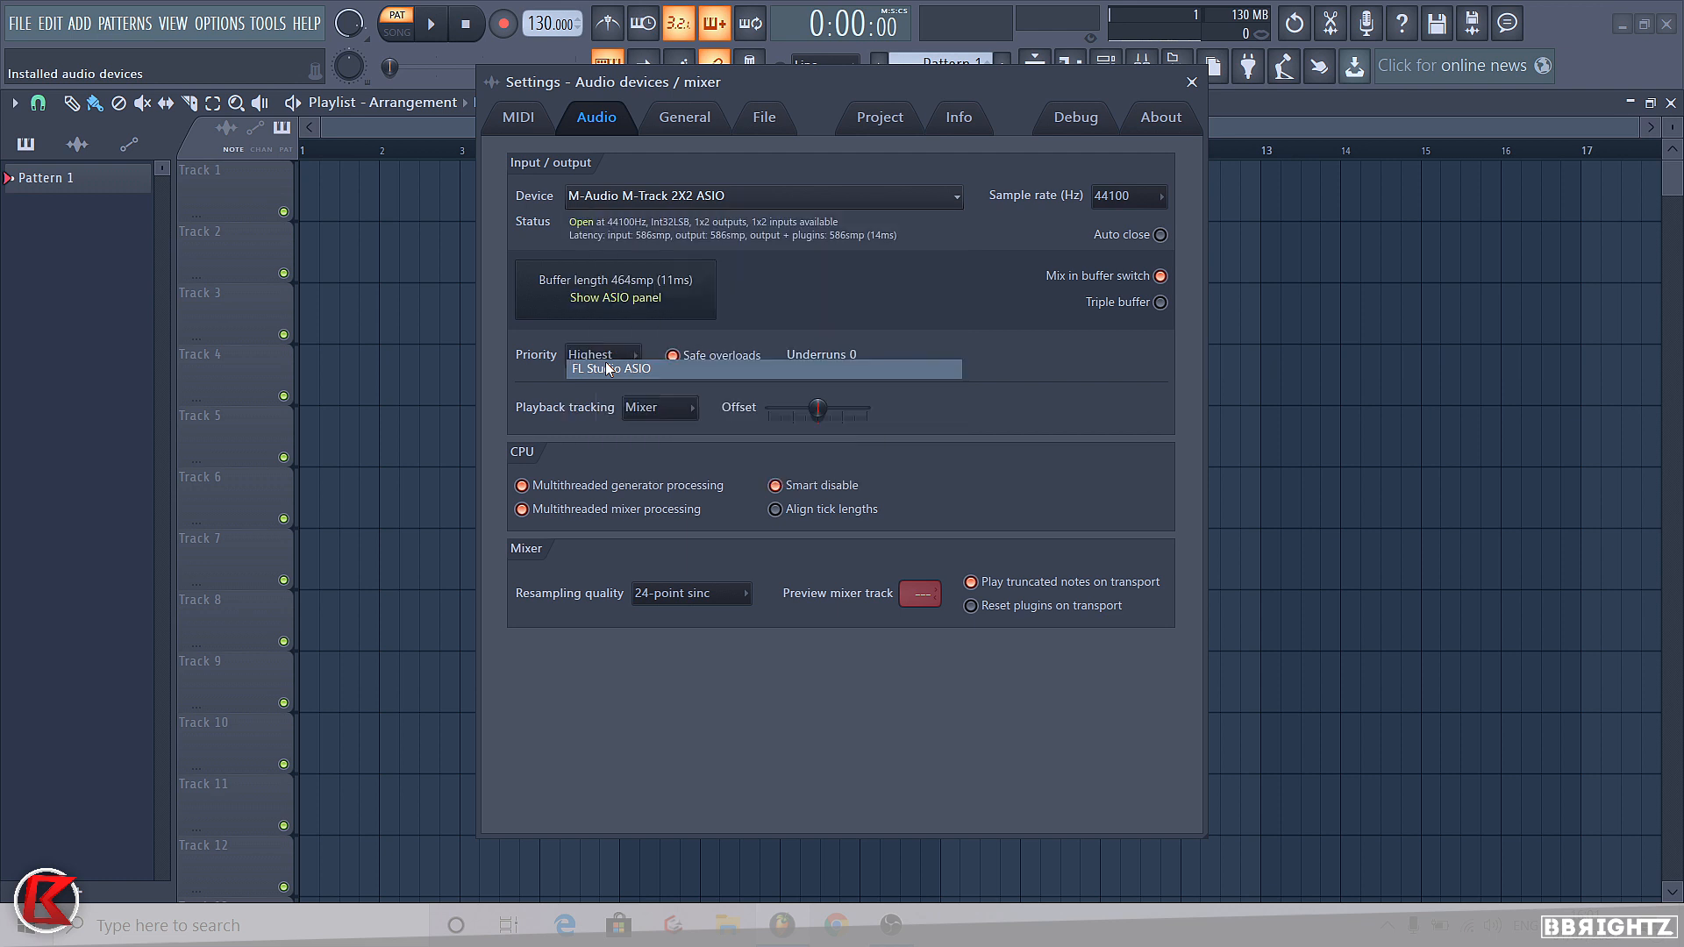
left_click(559, 297)
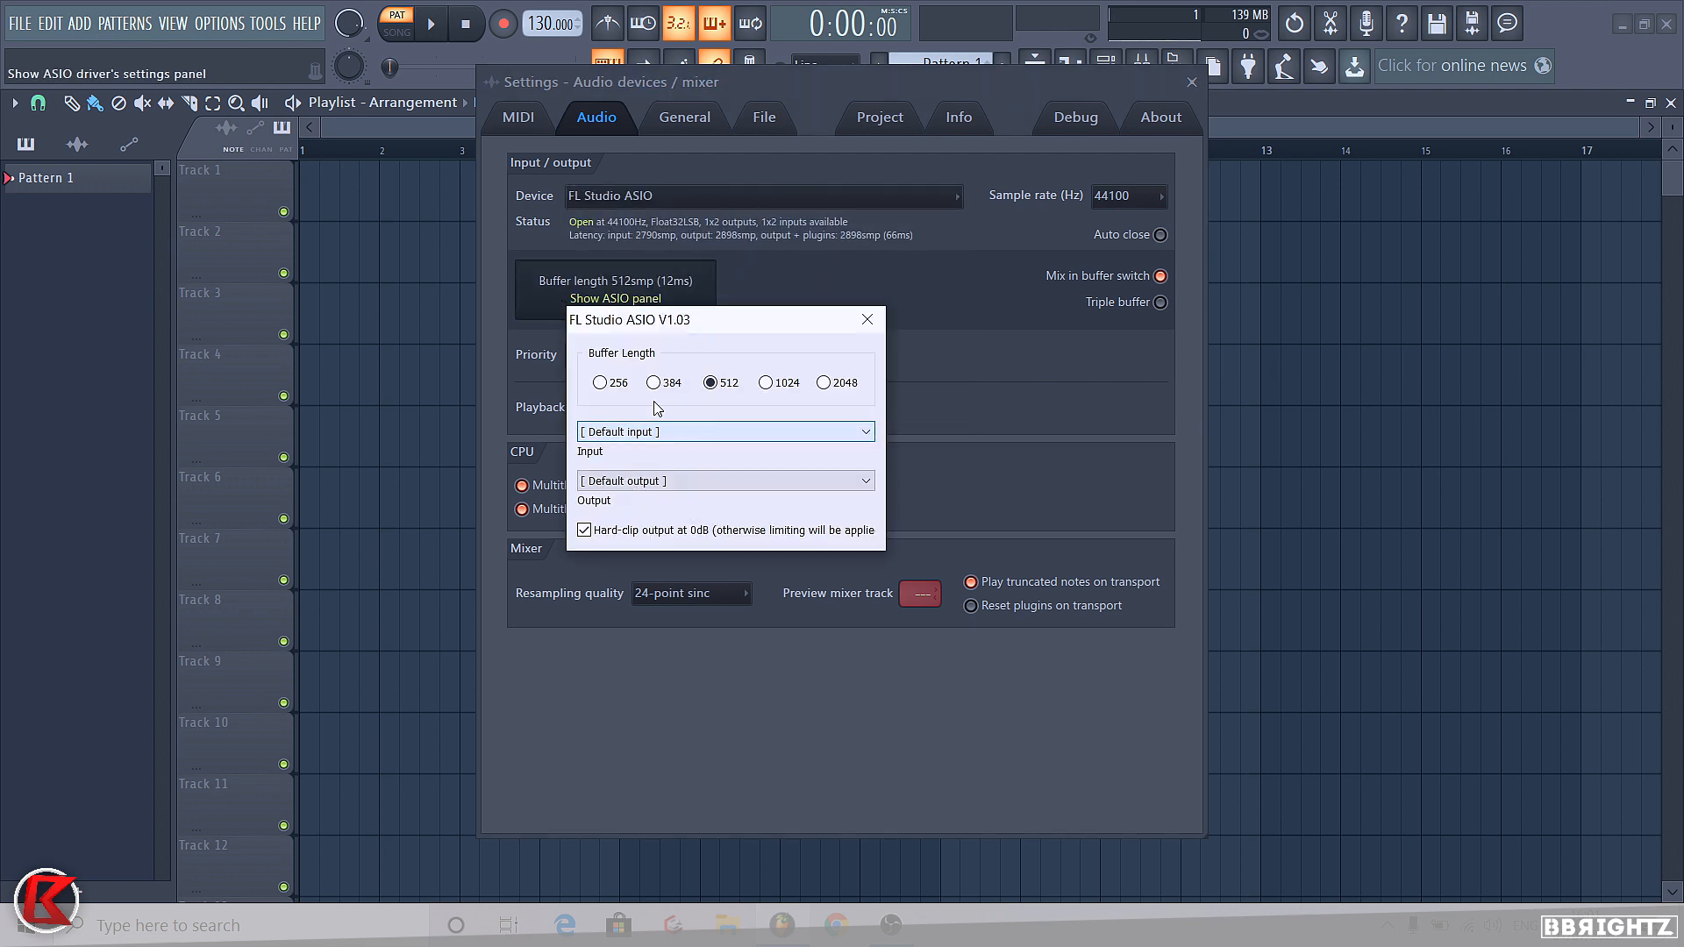
left_click(867, 320)
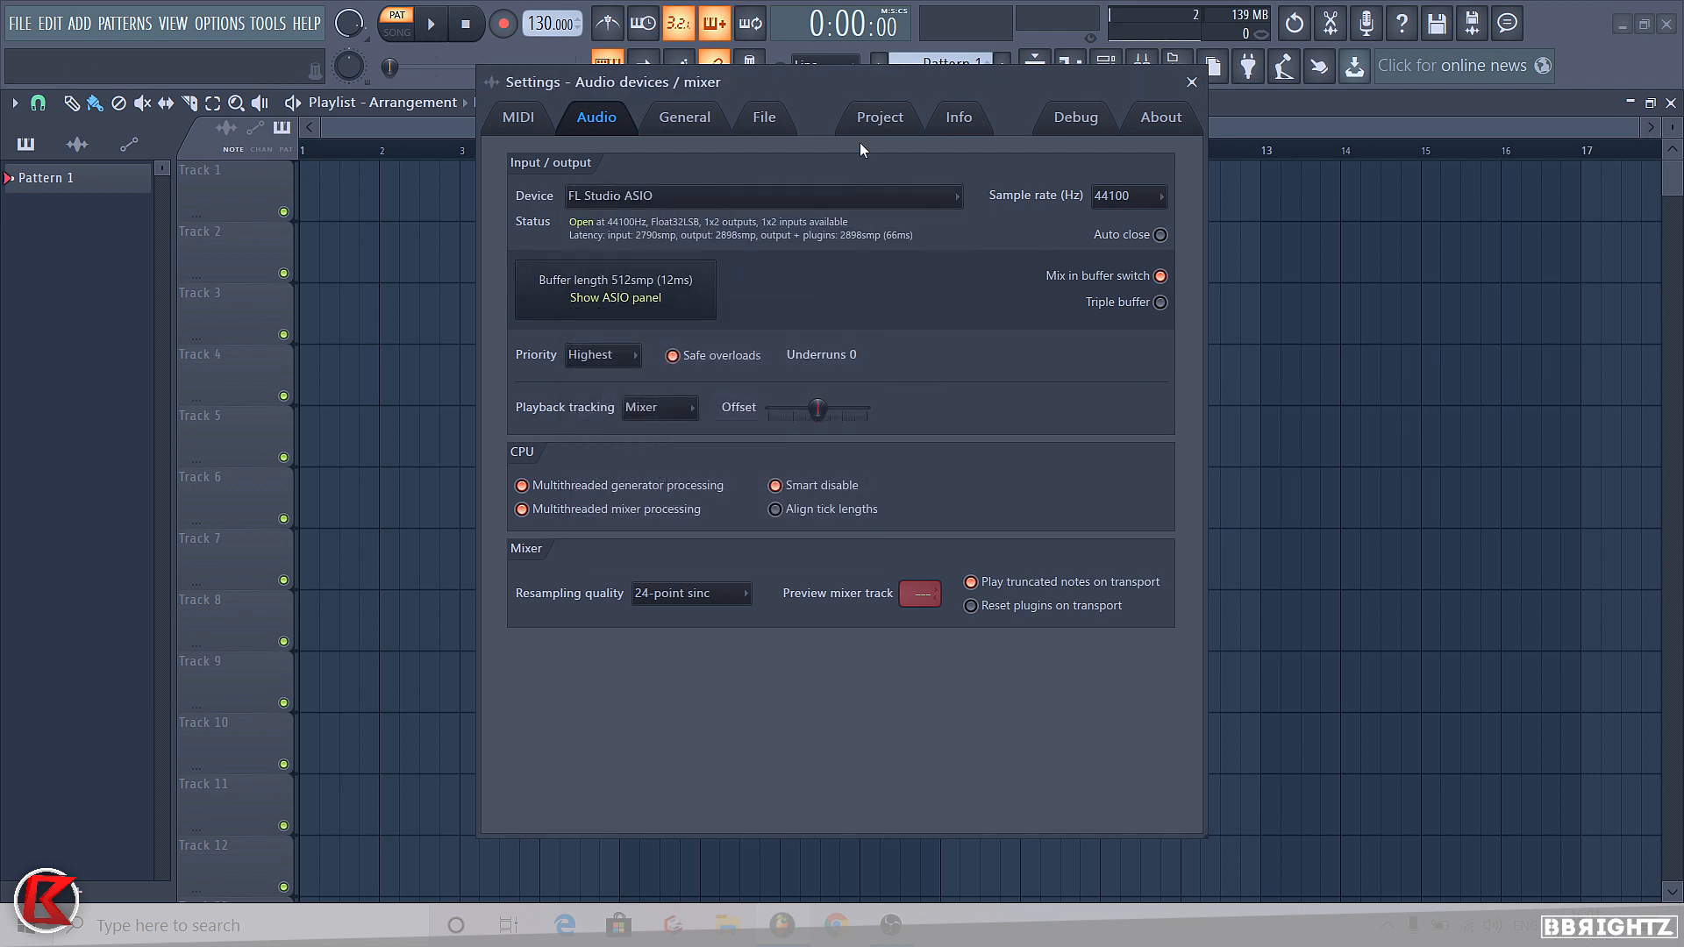
View the project's Timebase (PPQ) options without changing them, and close the settings
left_click(881, 117)
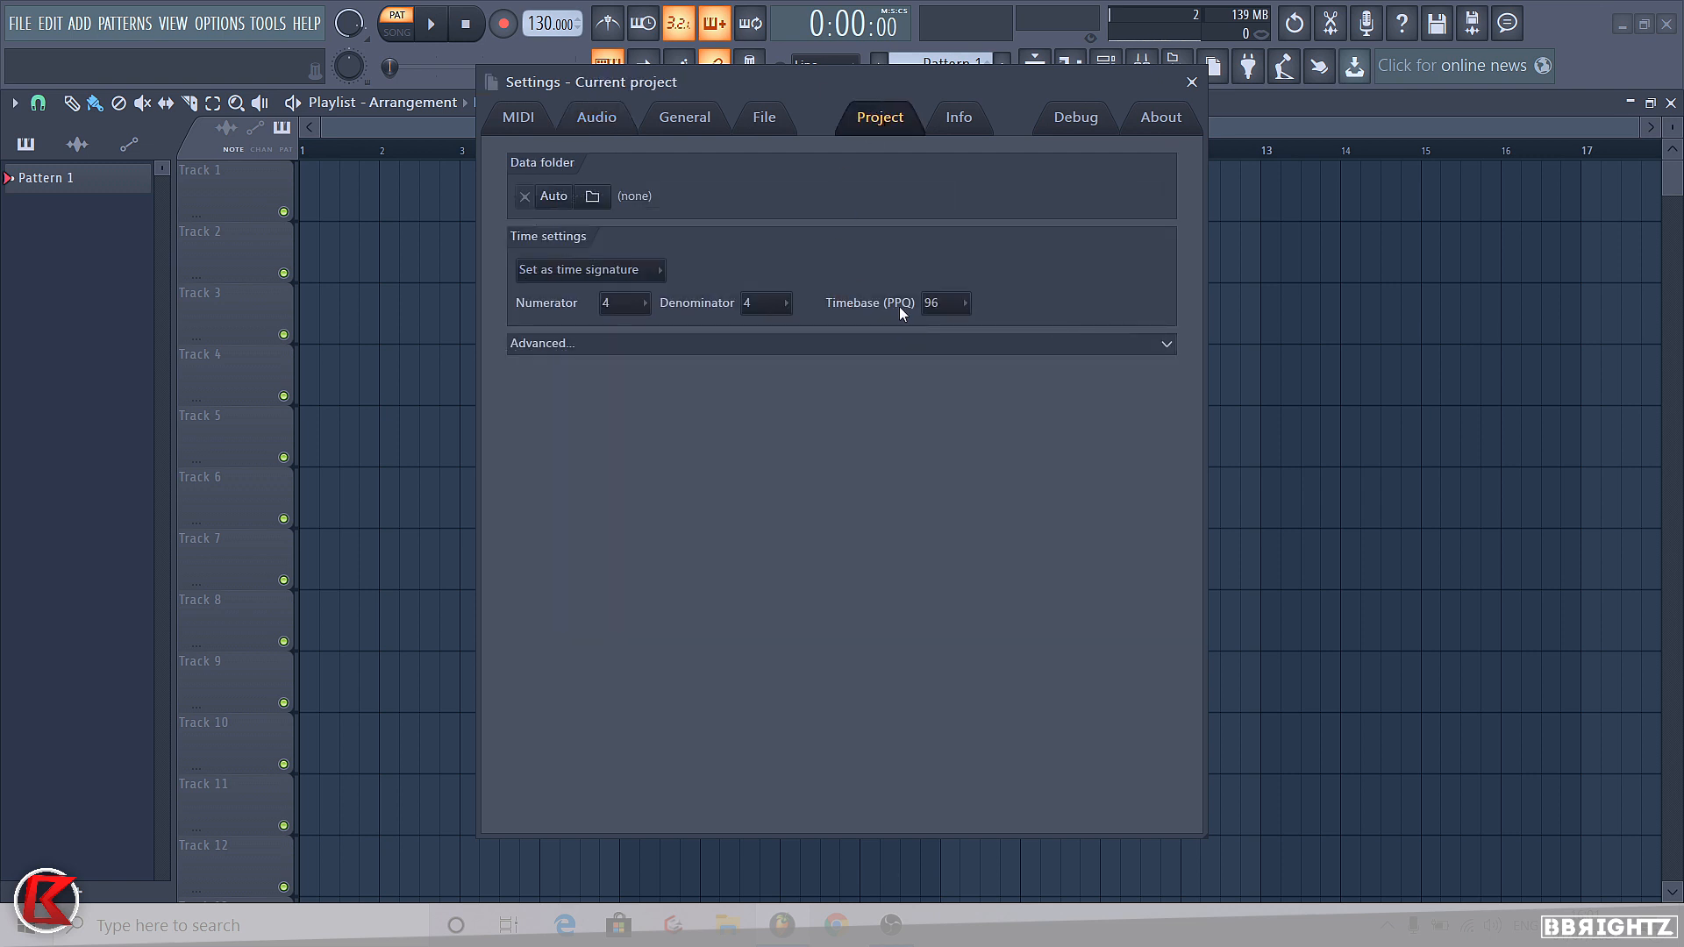
left_click(937, 303)
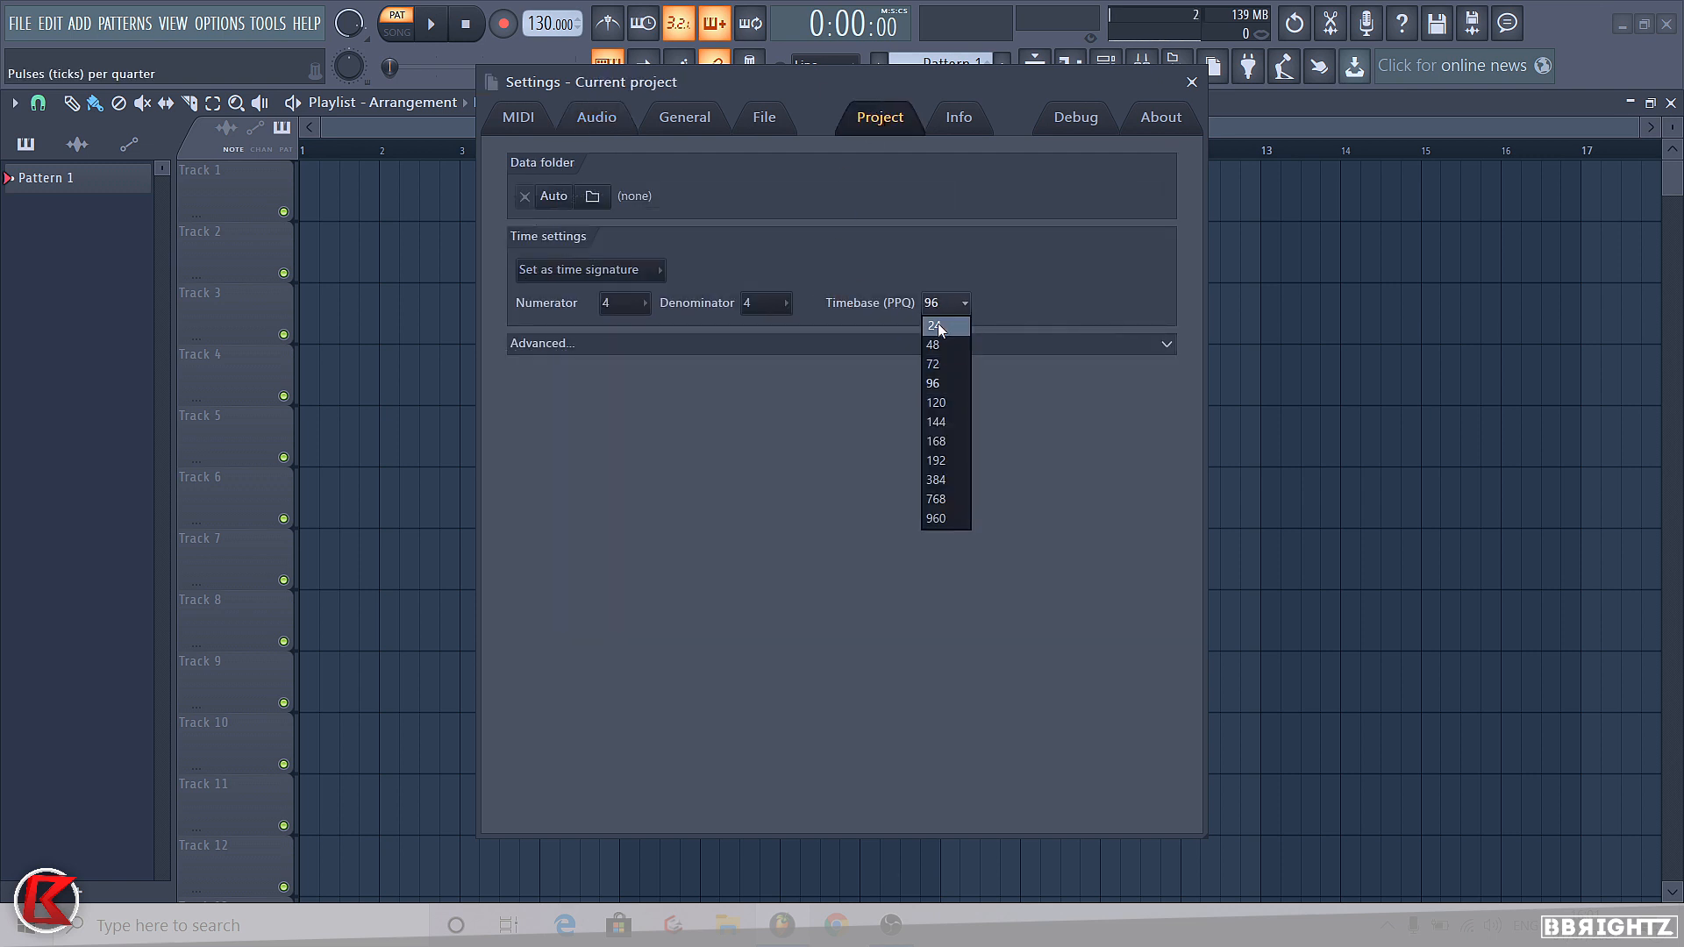
left_click(1192, 88)
left_click(1192, 82)
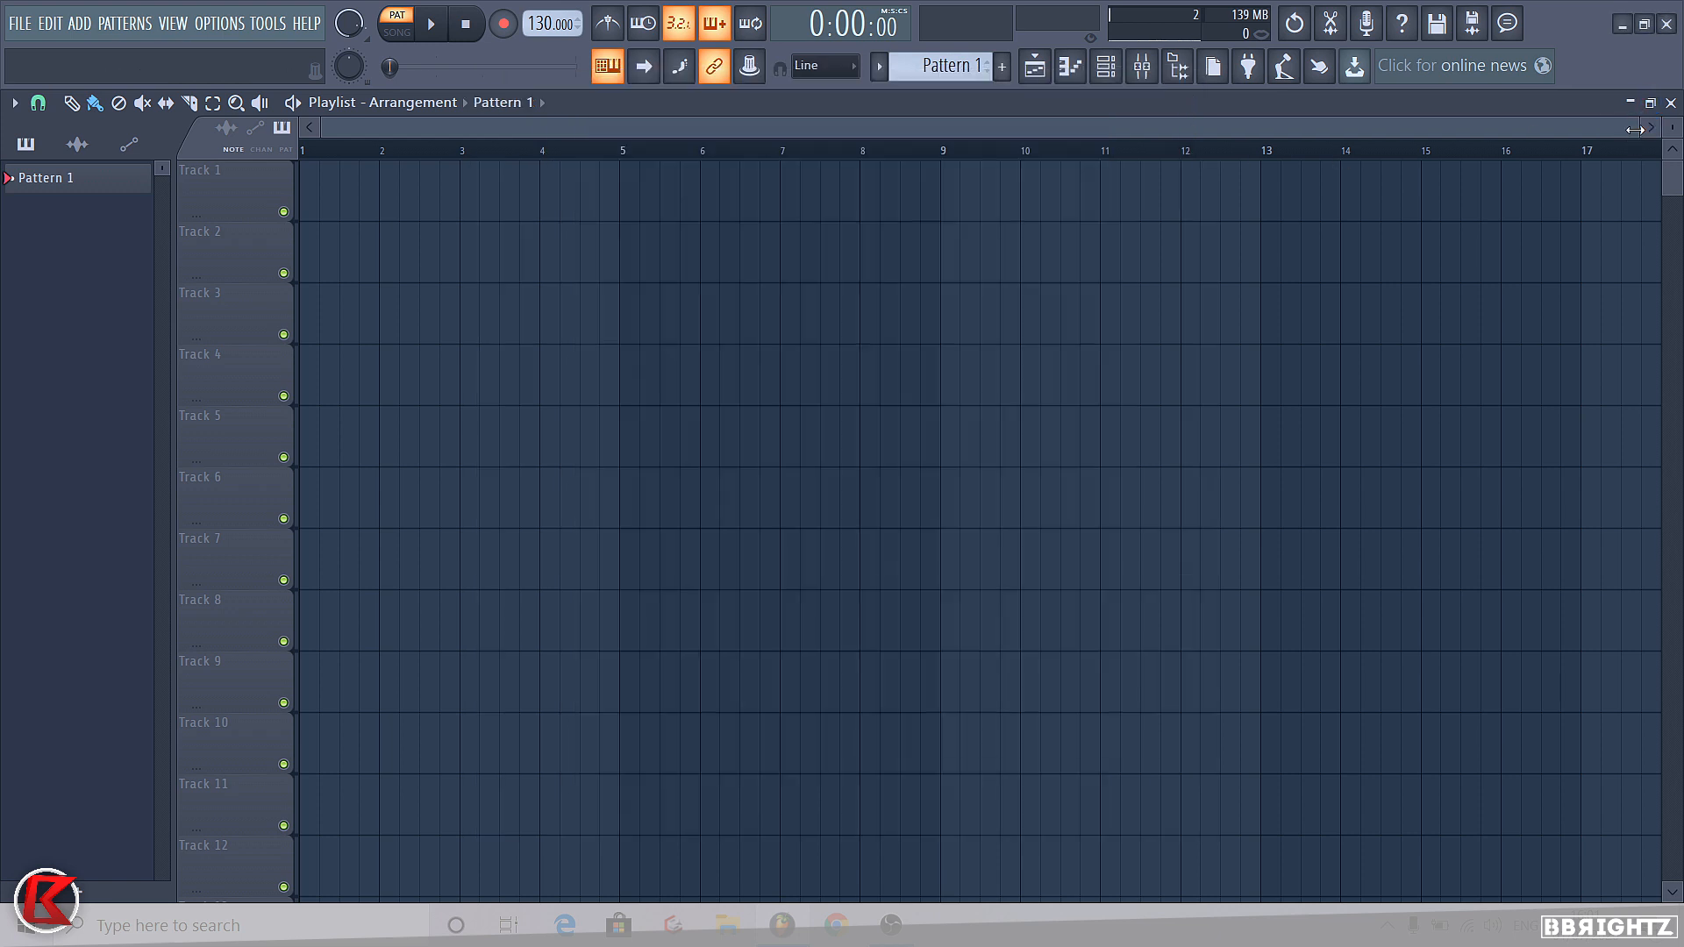
Place the SFH_kit3_break_verse_vocal_dry_126_f_minor sample on Track 1 of the playlist and play it from bar 2
left_click_drag(1635, 130, 5, 309)
left_click_drag(318, 325, 1639, 530)
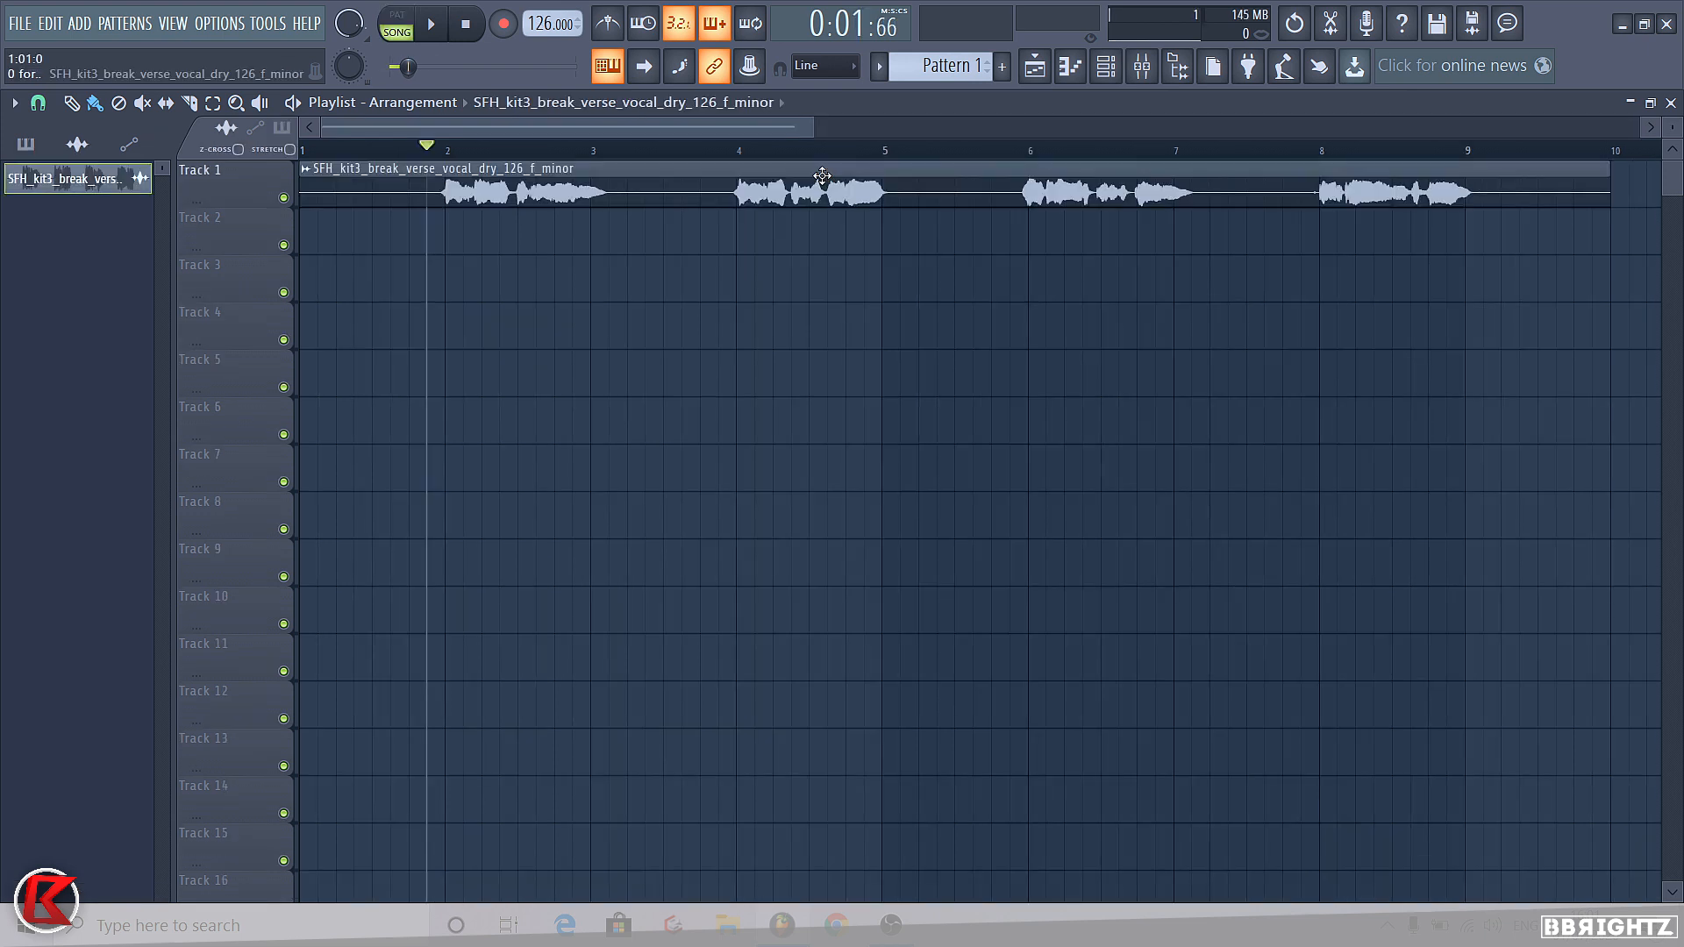
left_click(444, 158)
key("space")
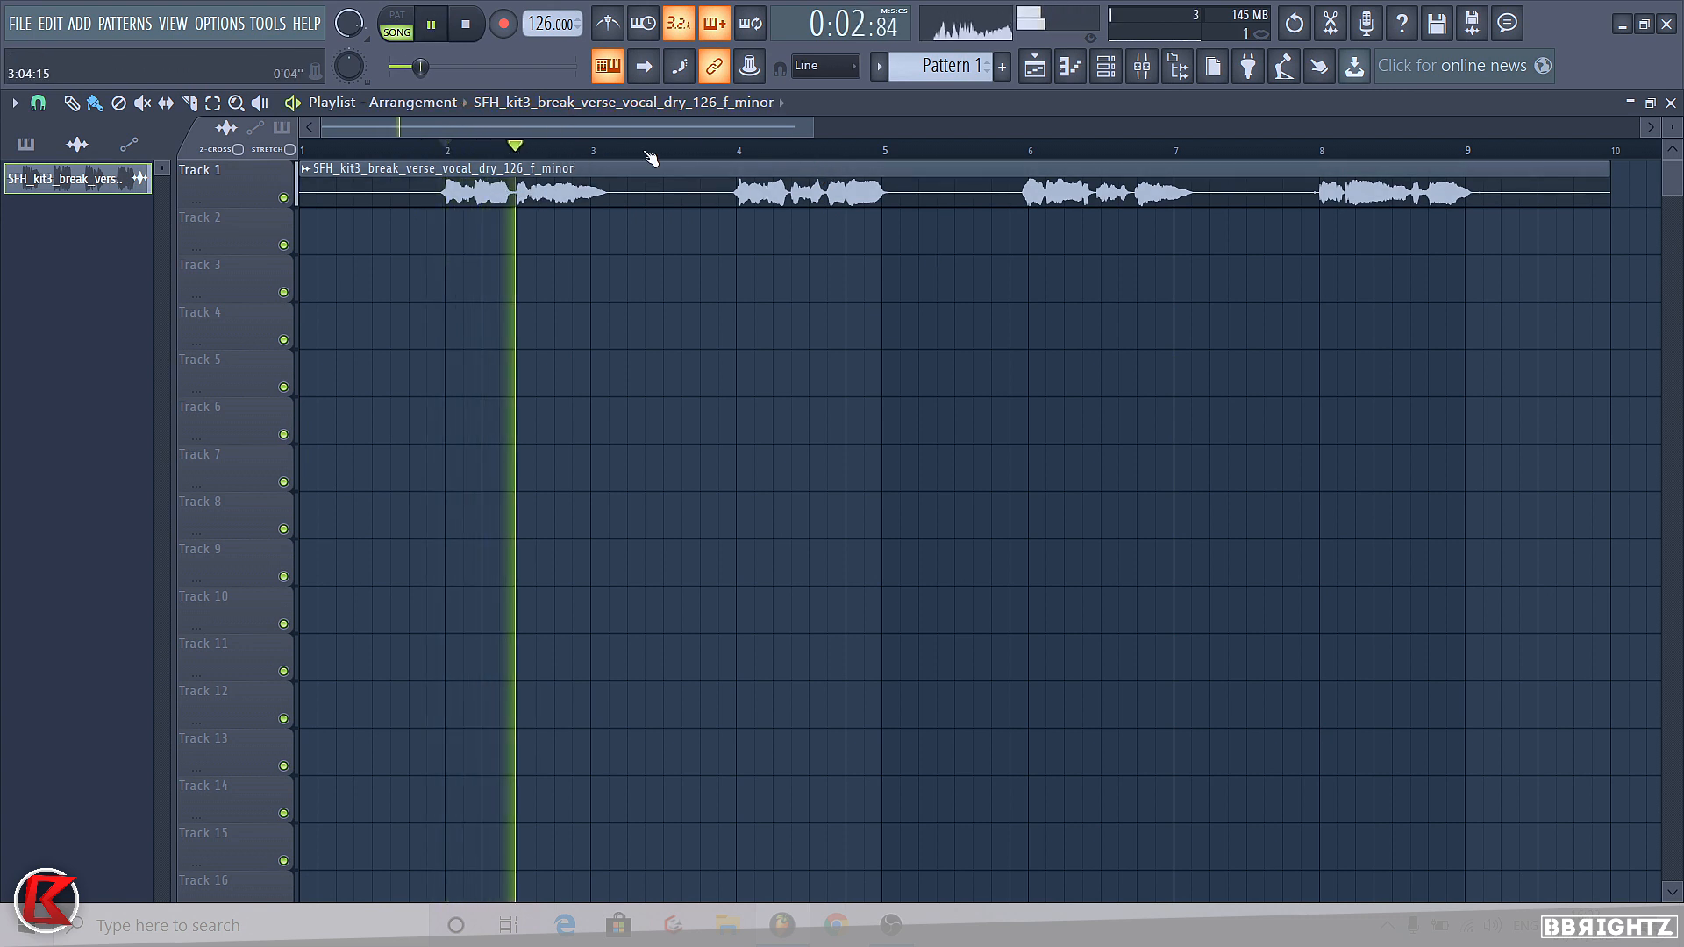
Show the mixer, route the vocal sample to mixer track 1, and stop playback
left_click(1141, 66)
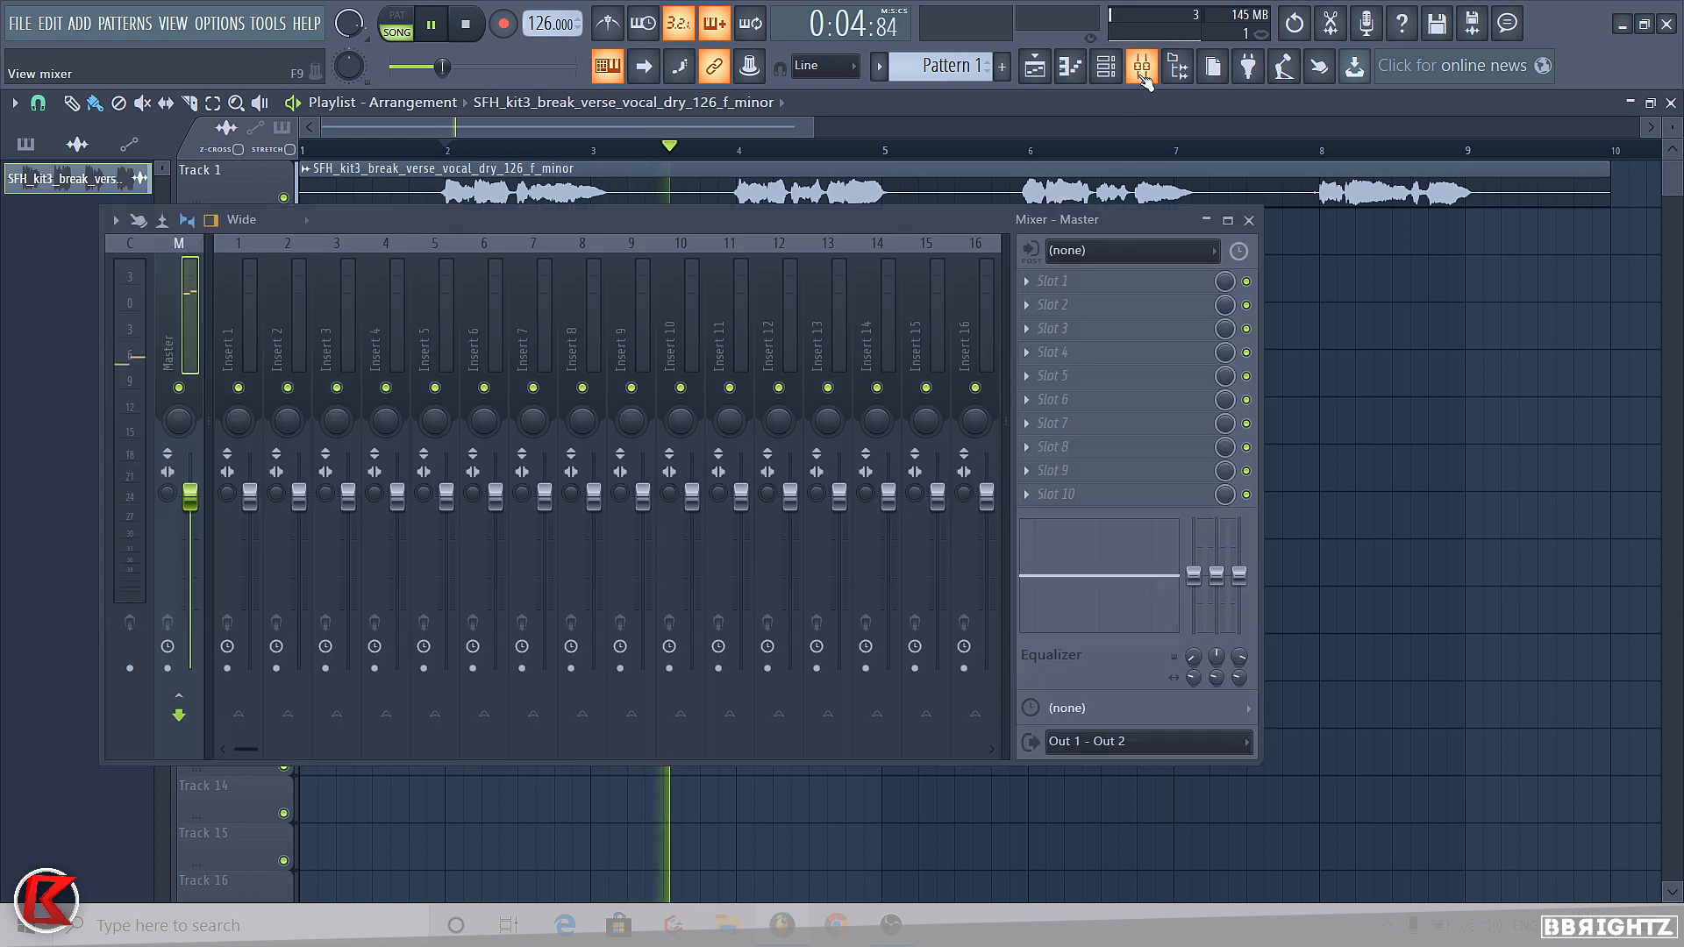
left_click(279, 318)
left_click(234, 325)
key("ctrl+l")
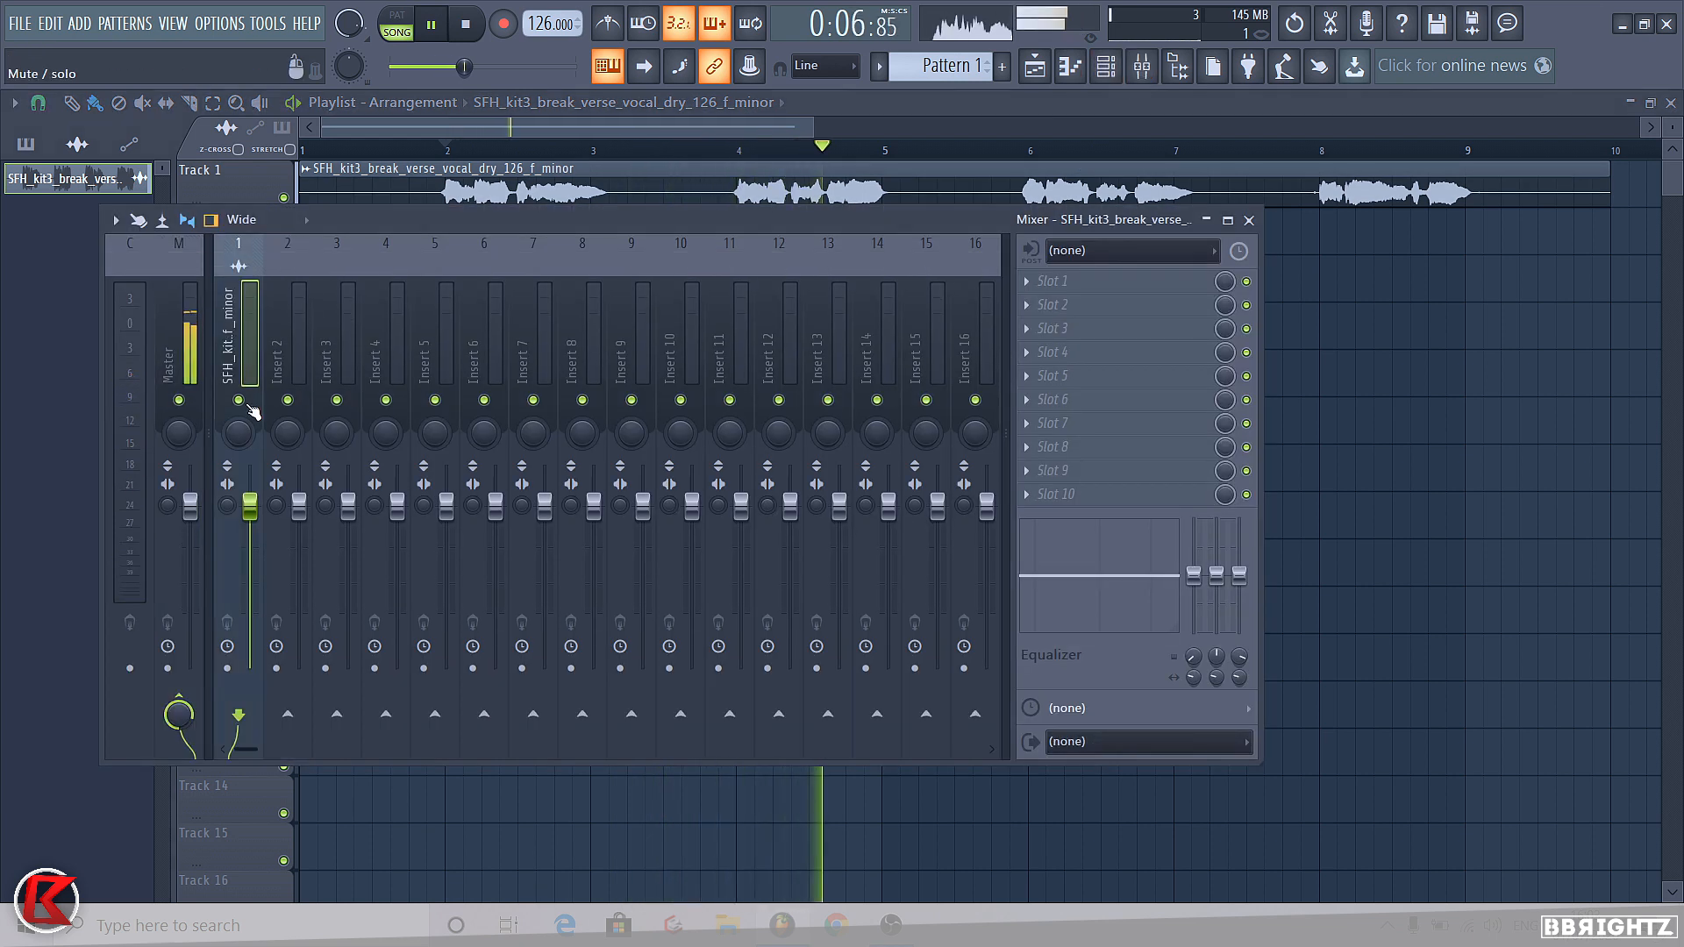
key("space")
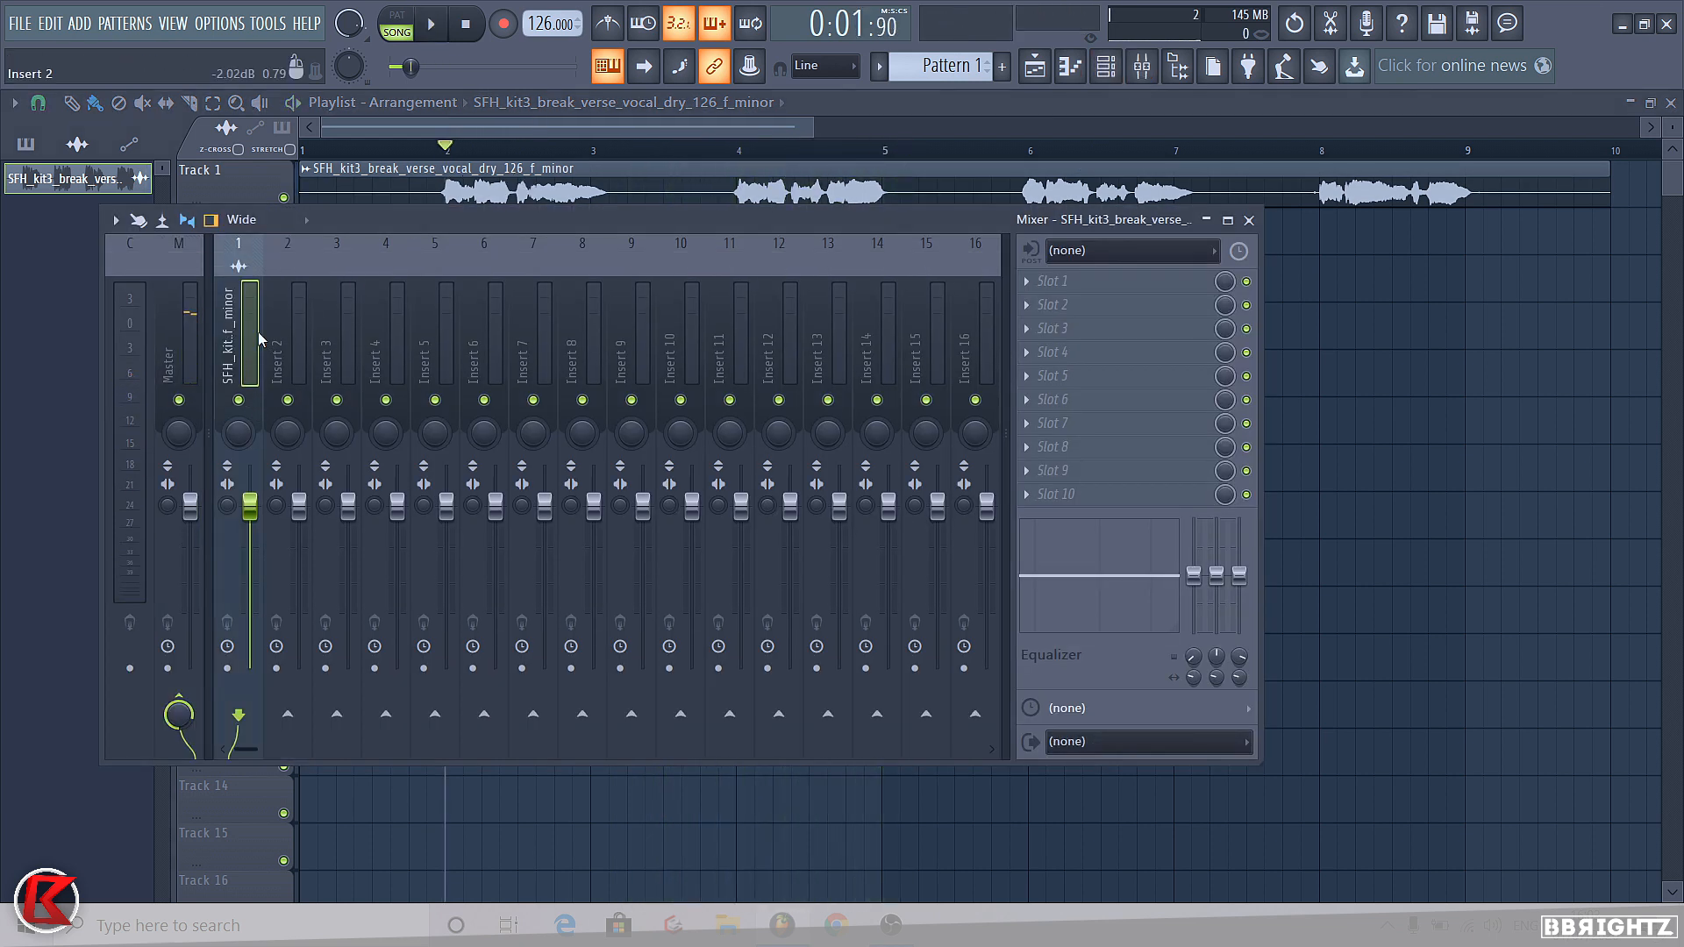
Dock mixer tracks Insert 8 and Insert 9 to the right side of the mixer
right_click(578, 347)
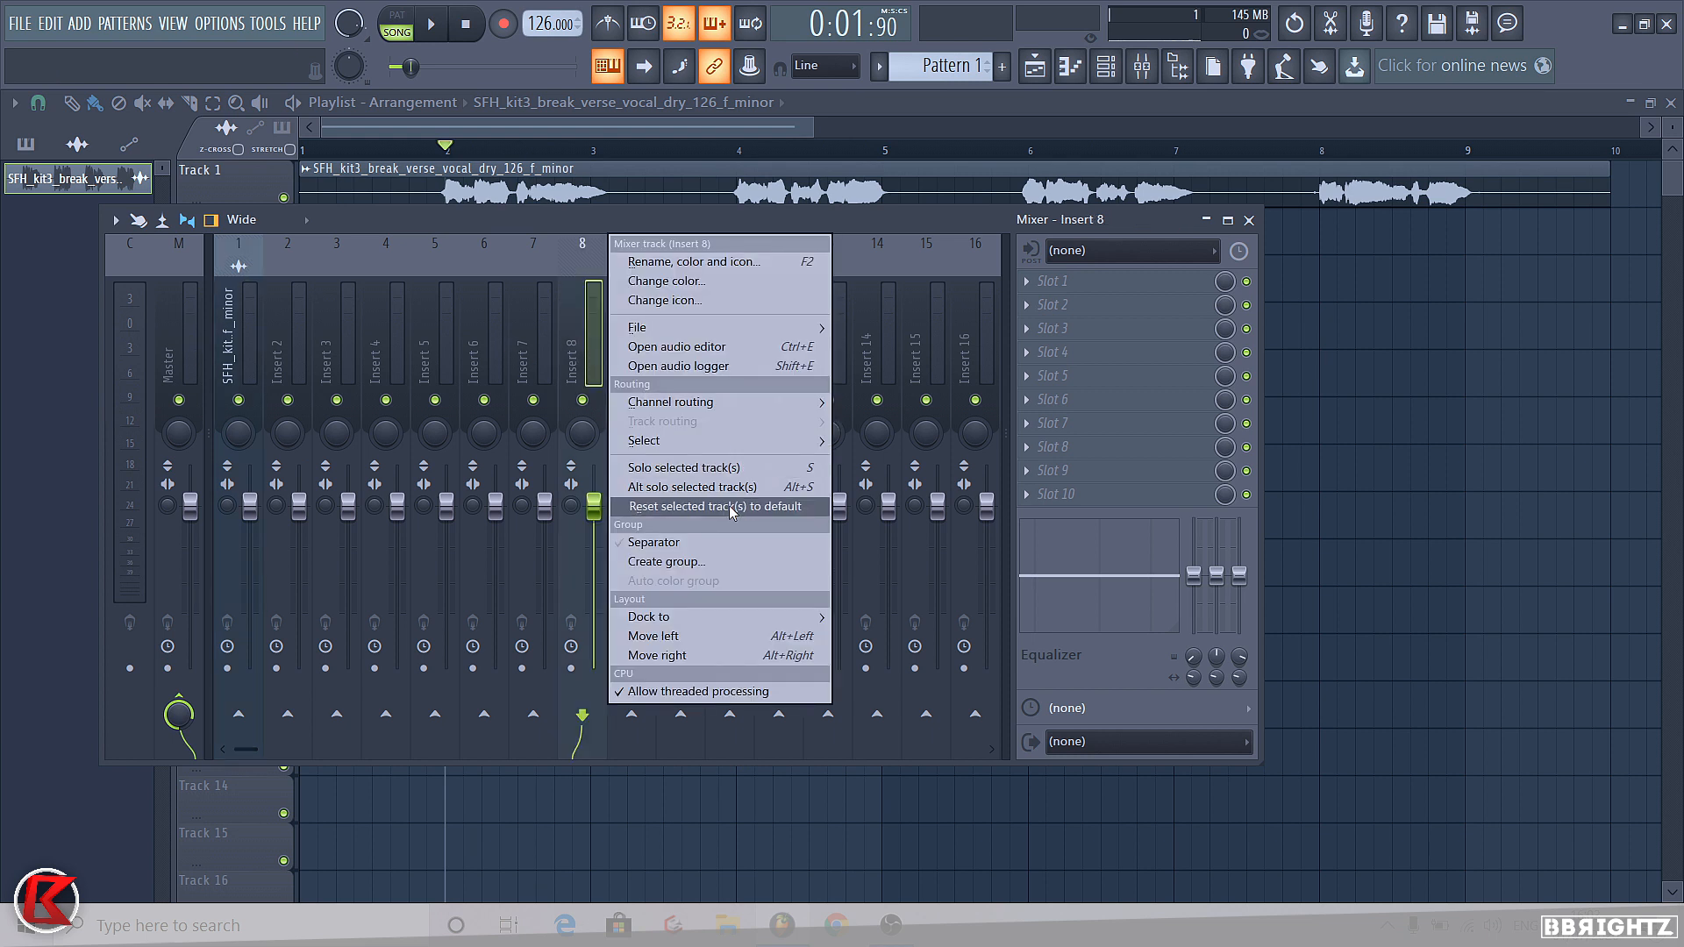
left_click(584, 346)
right_click(586, 355)
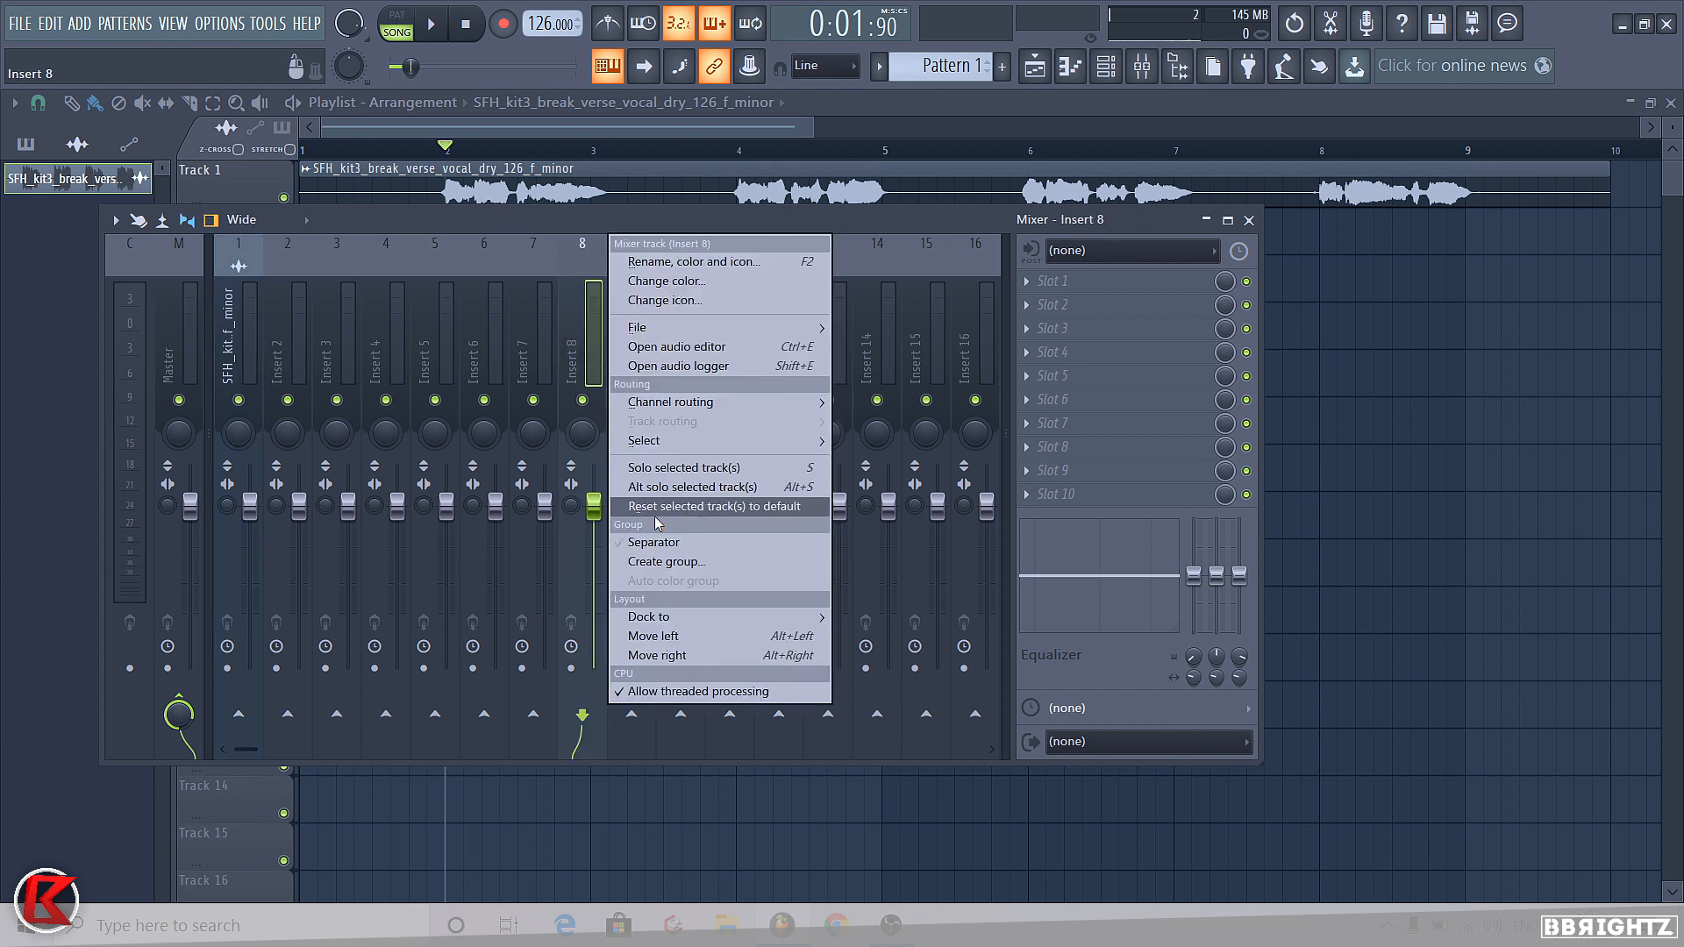
mouse_move(666, 619)
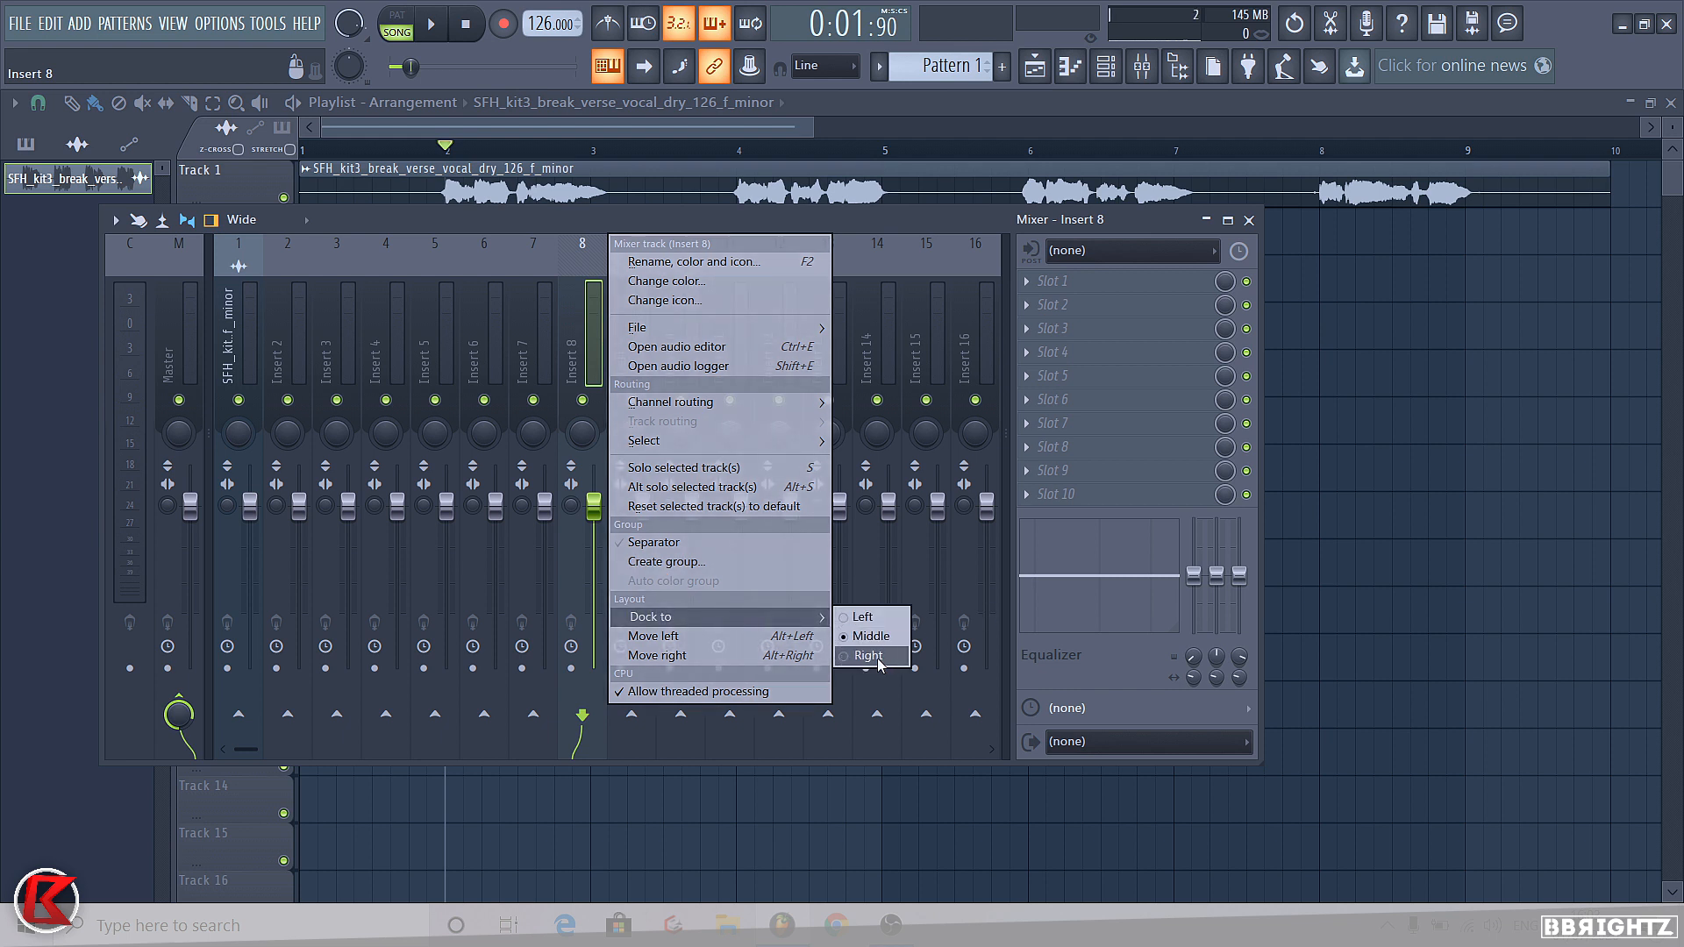
left_click(877, 661)
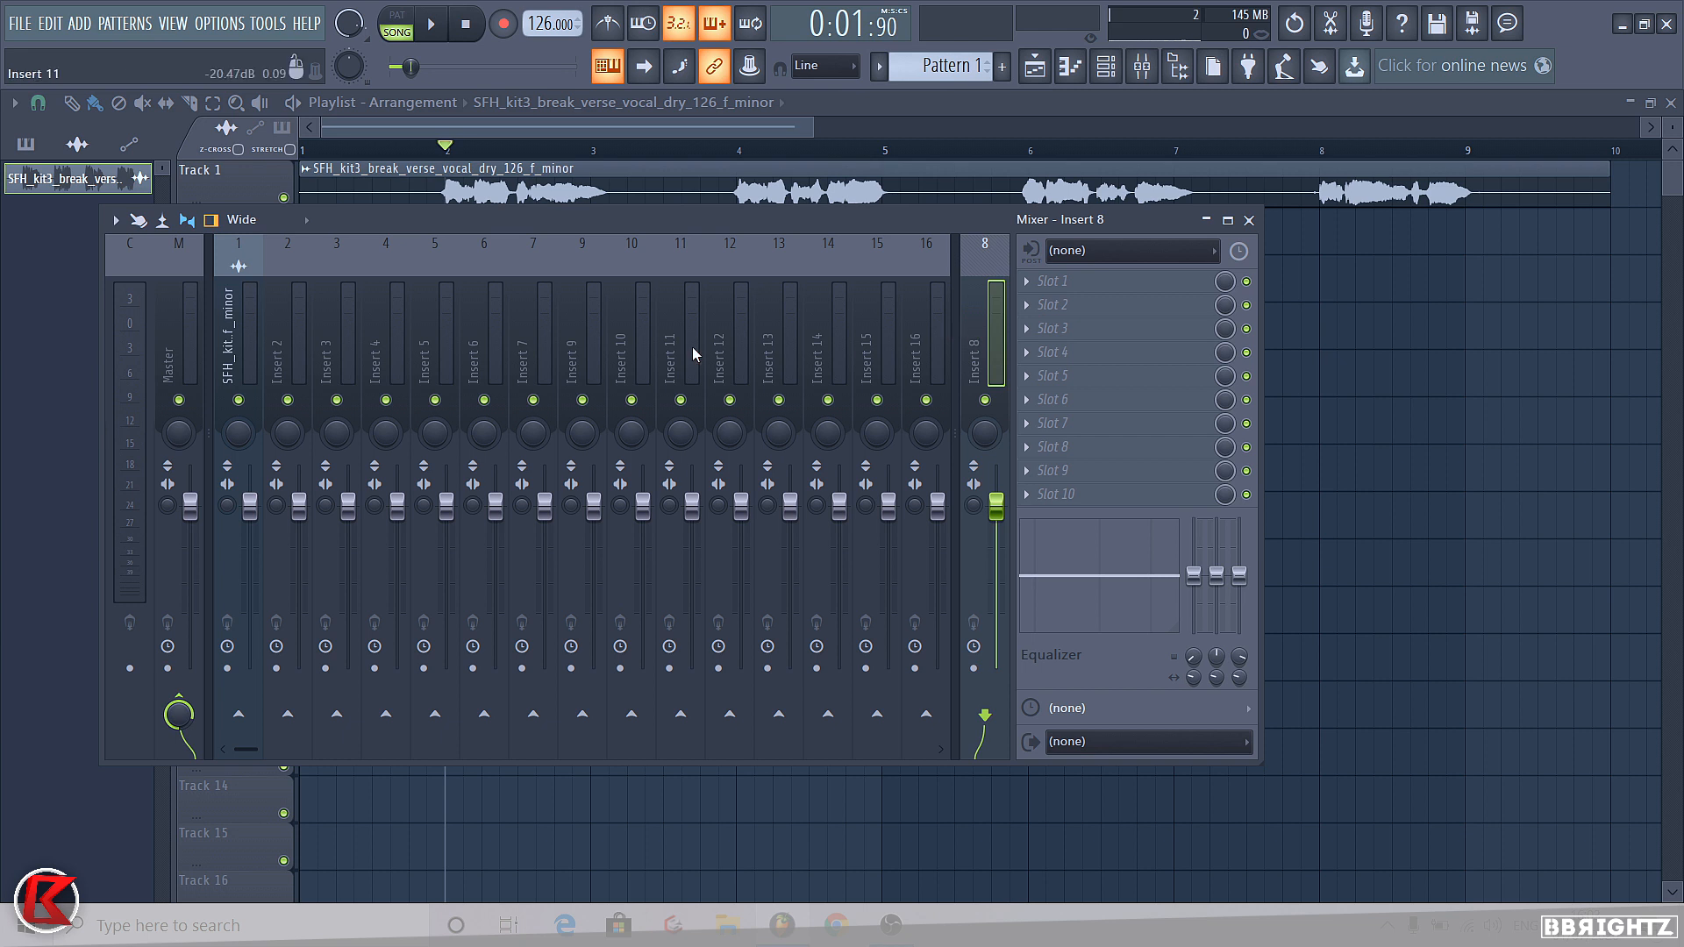
scroll(376, 301, "down", 3)
scroll(375, 302, "up", 3)
scroll(749, 303, "up", 2)
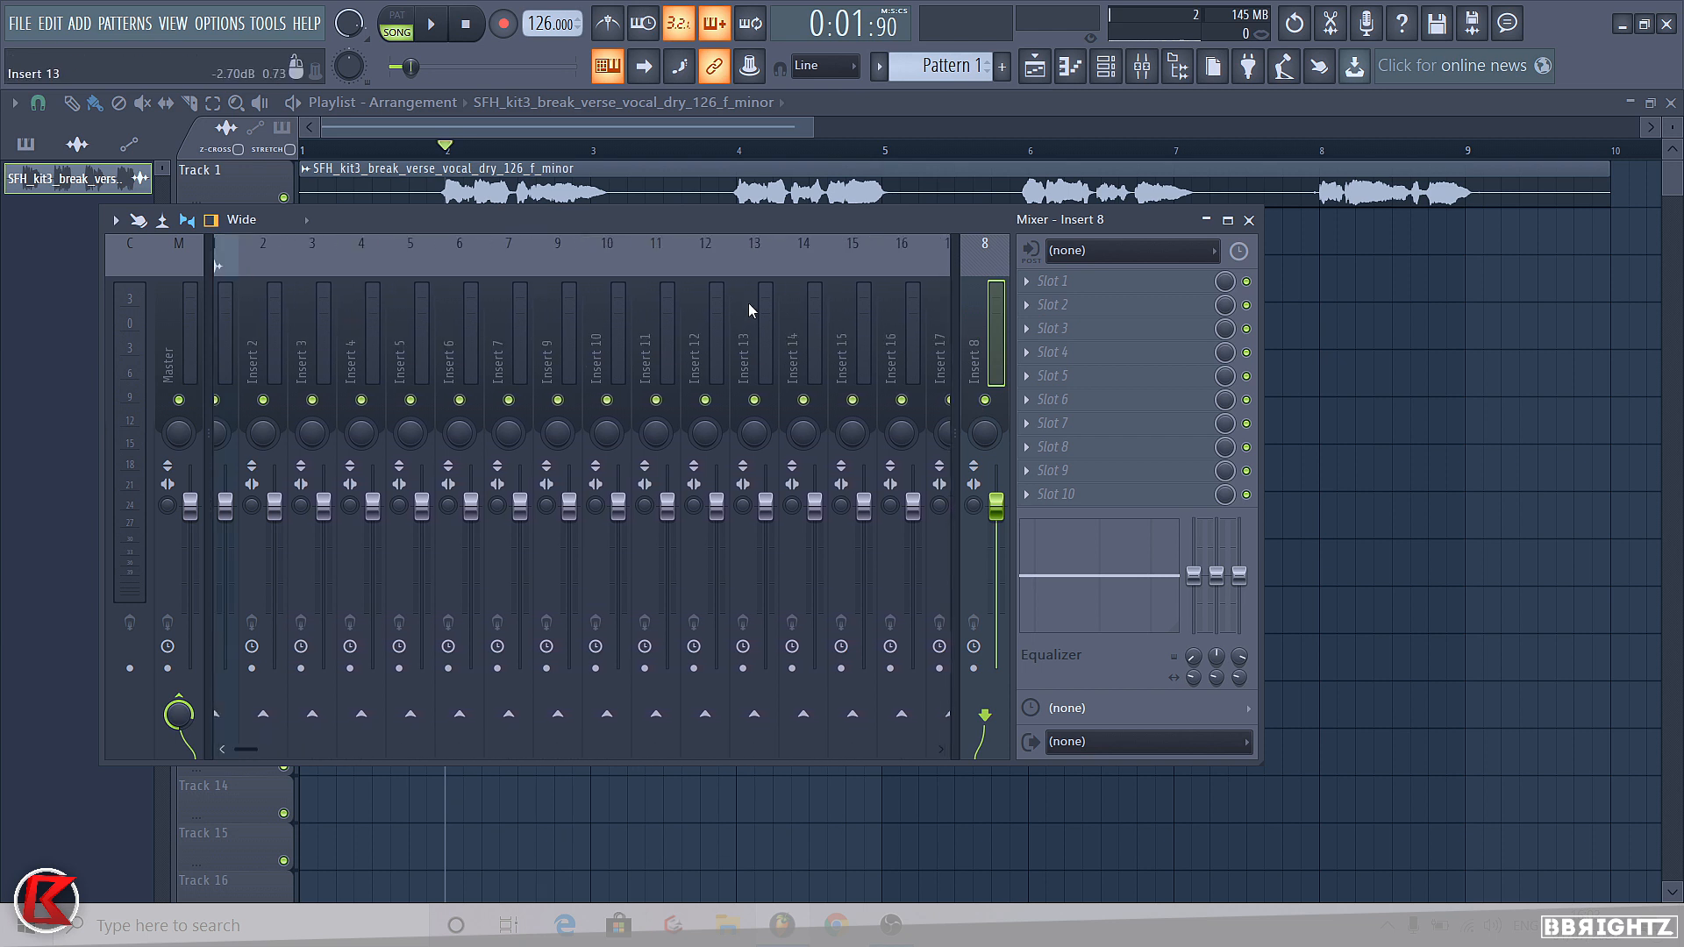
right_click(609, 237)
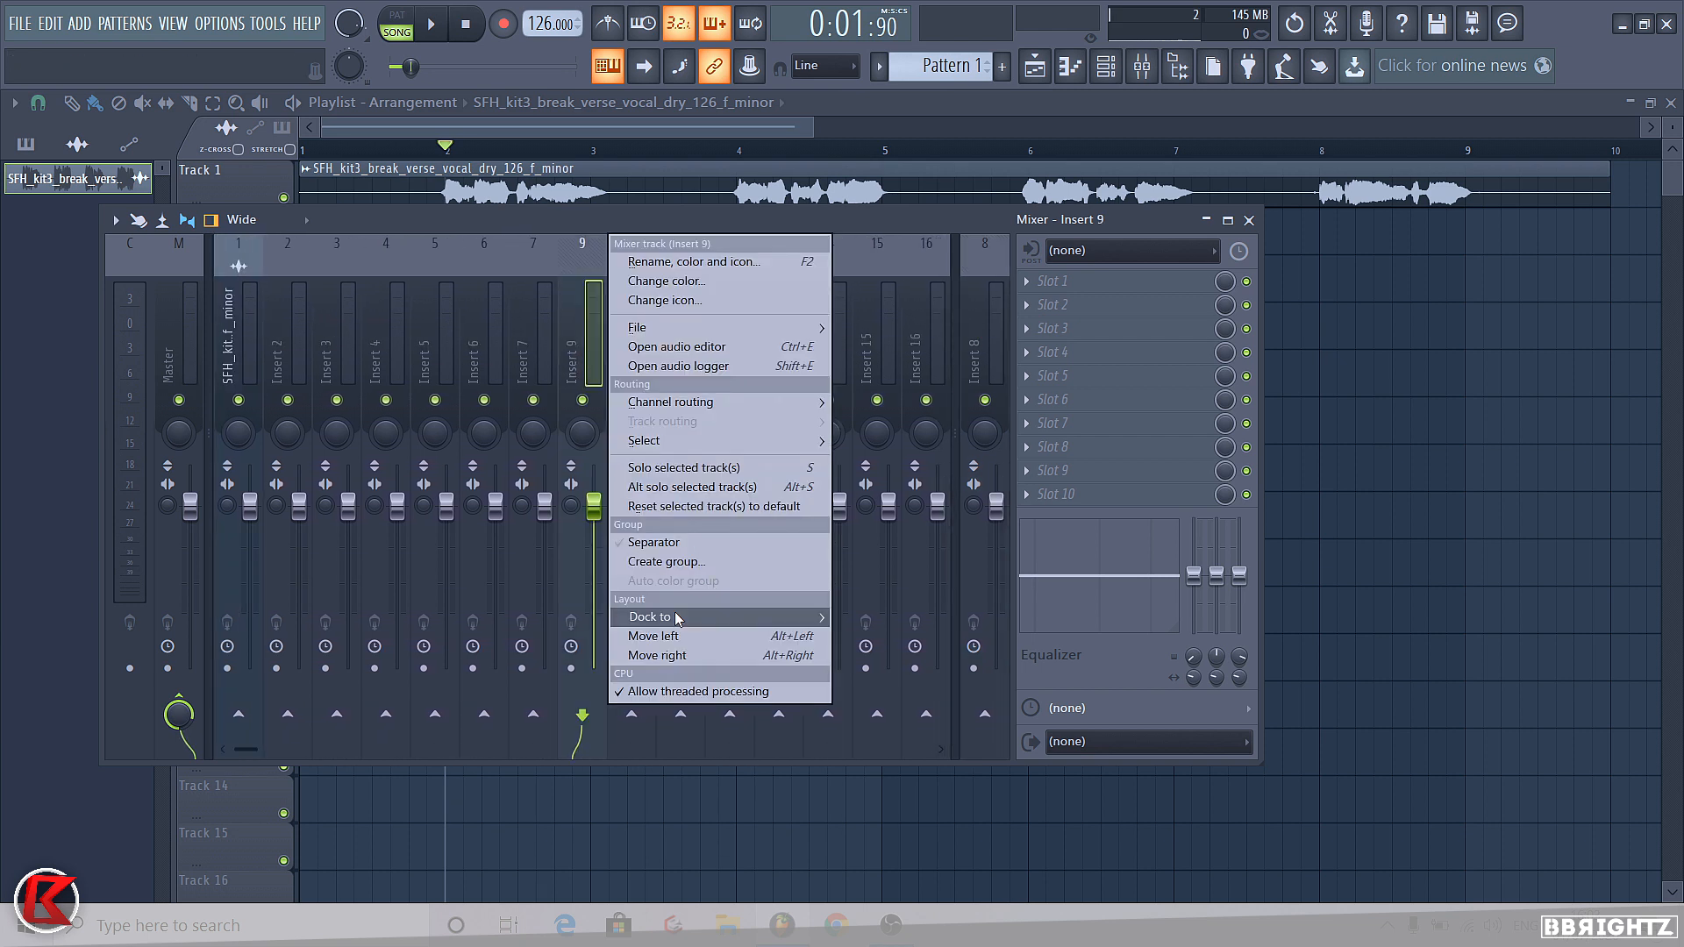
mouse_move(676, 616)
left_click(906, 618)
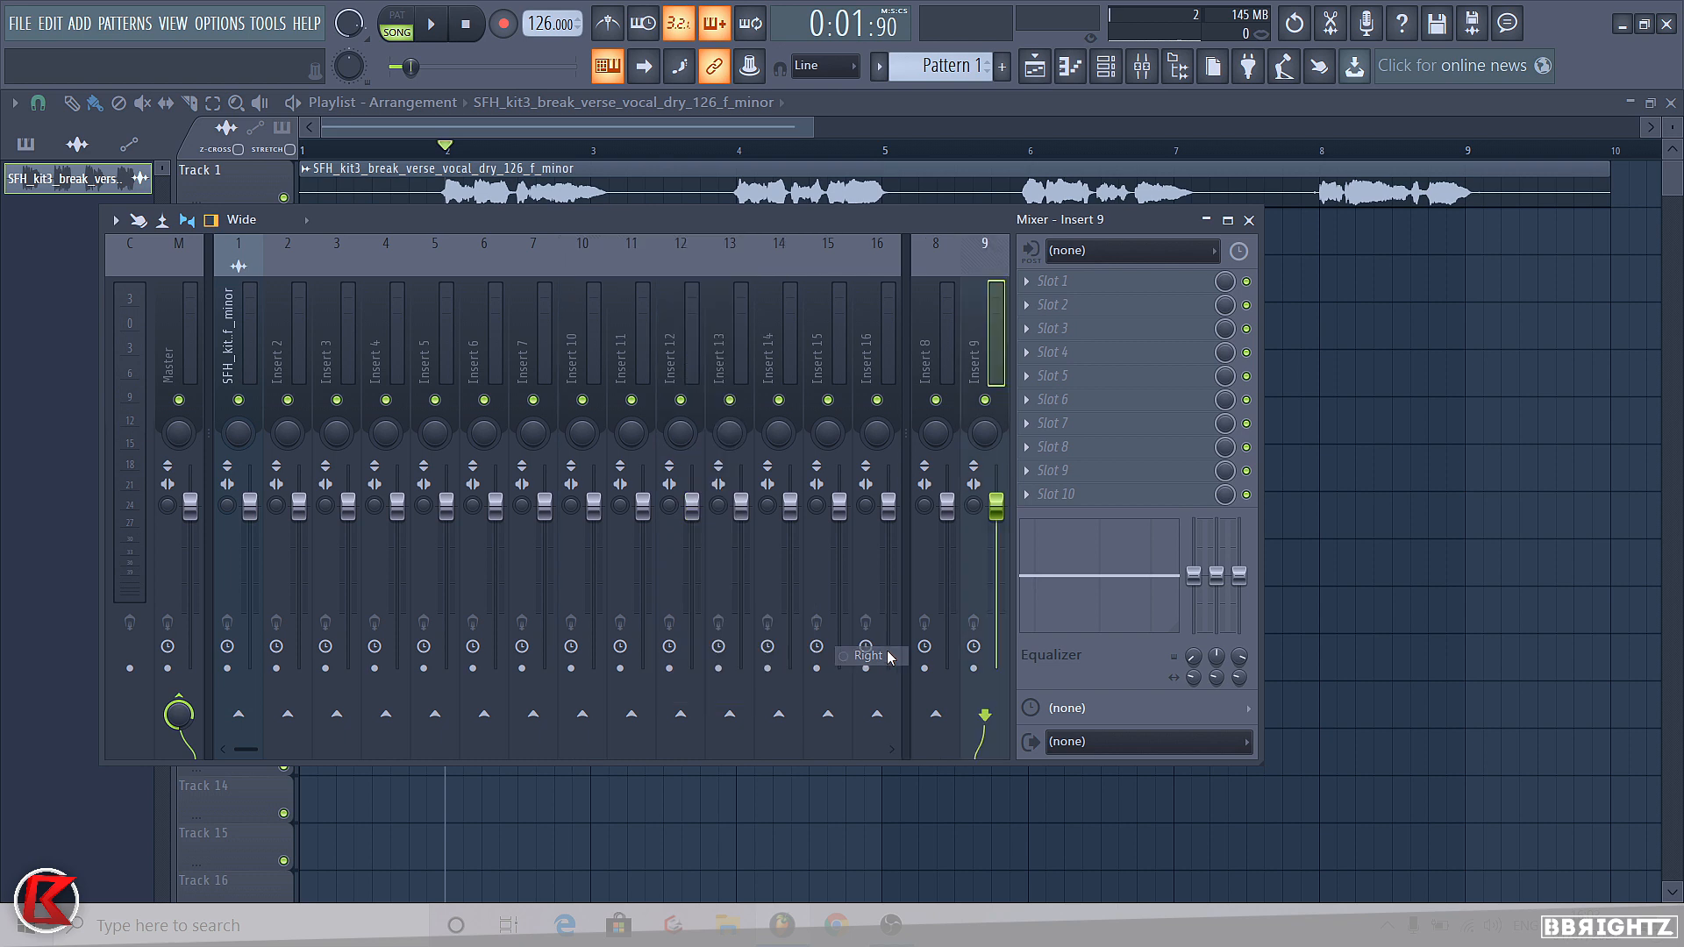
Load the LROO Delay Bus state on Insert 8 and the LROO Verb Bus state on Insert 9
right_click(939, 337)
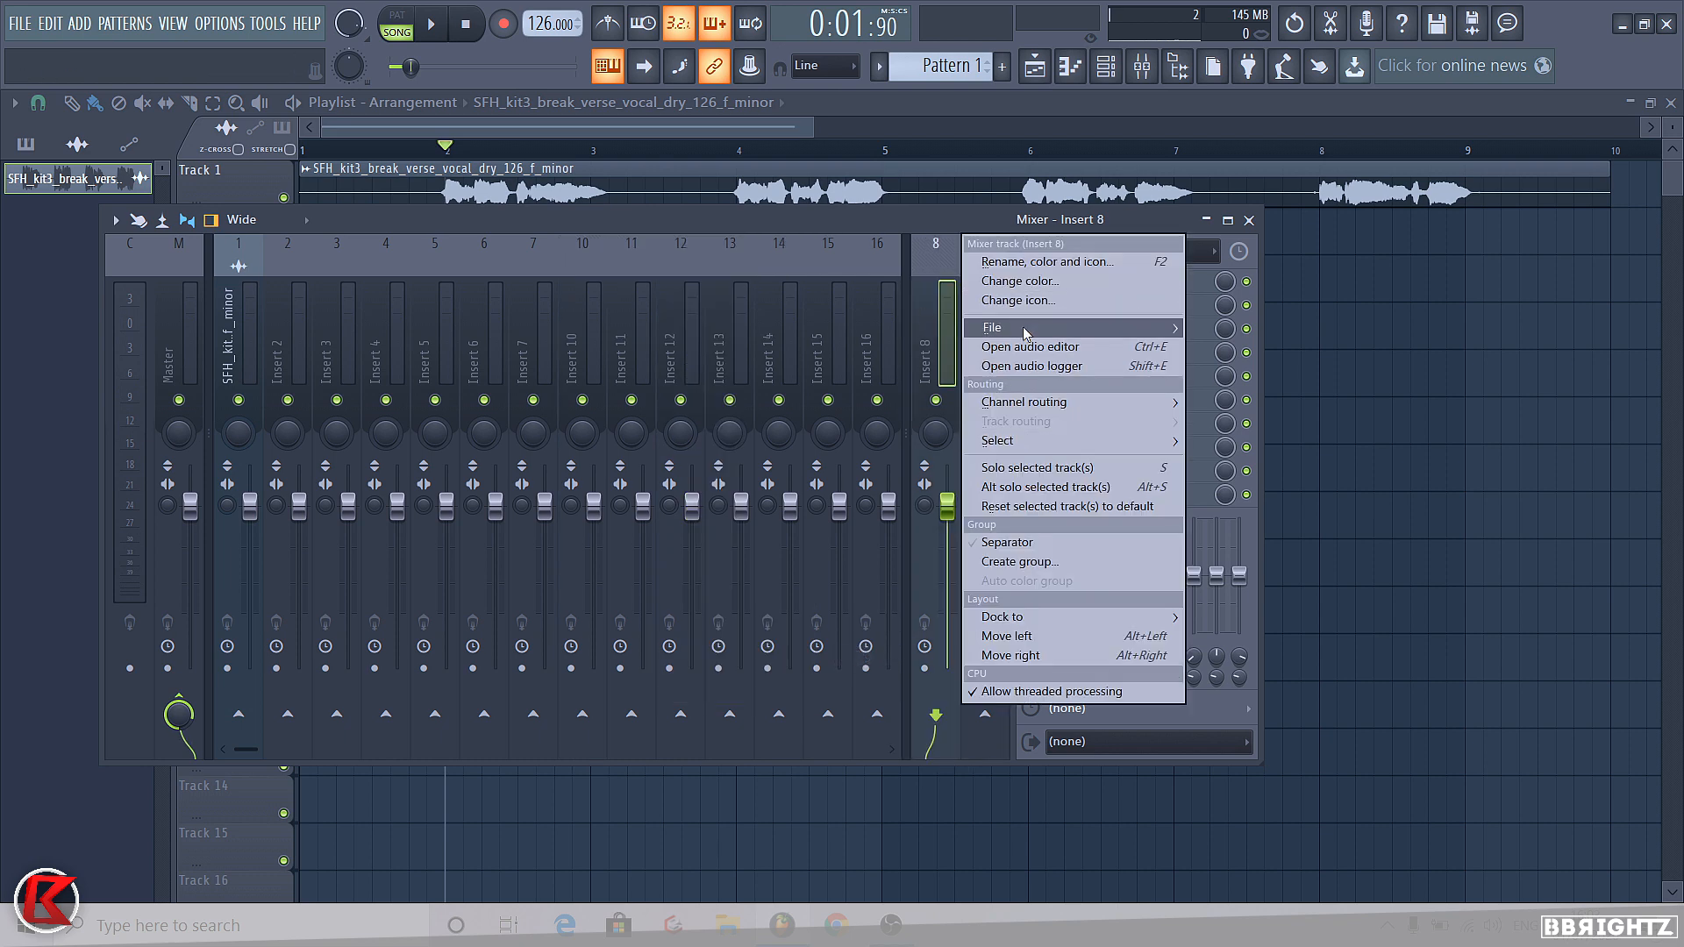
mouse_move(1024, 332)
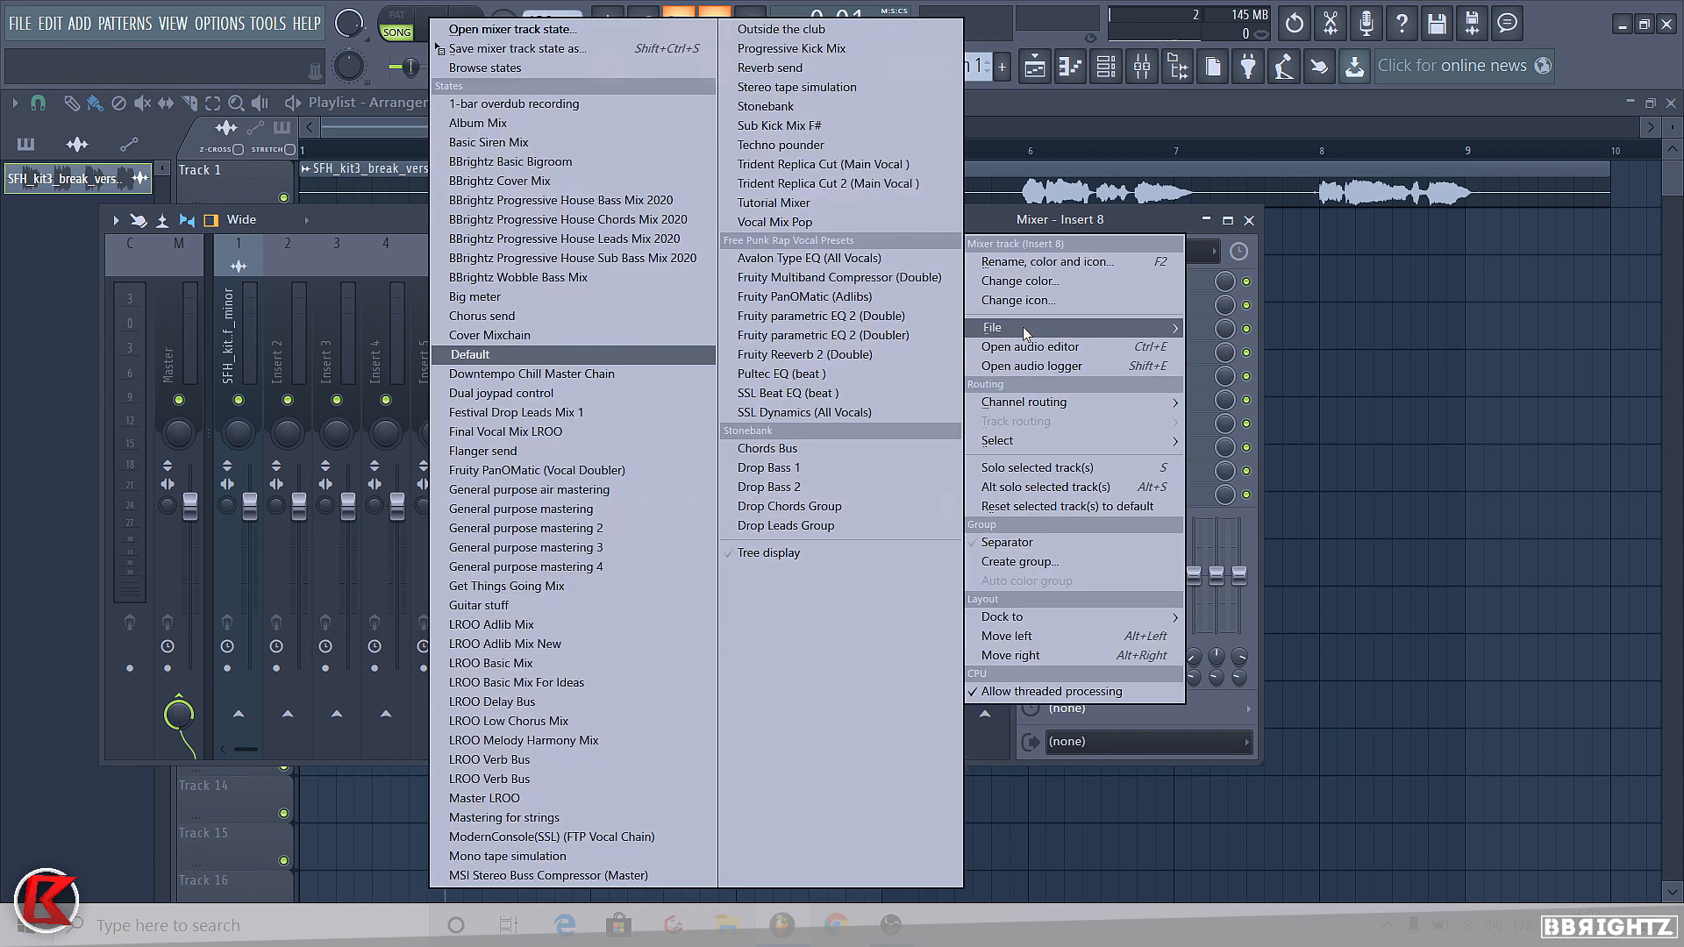
left_click(494, 702)
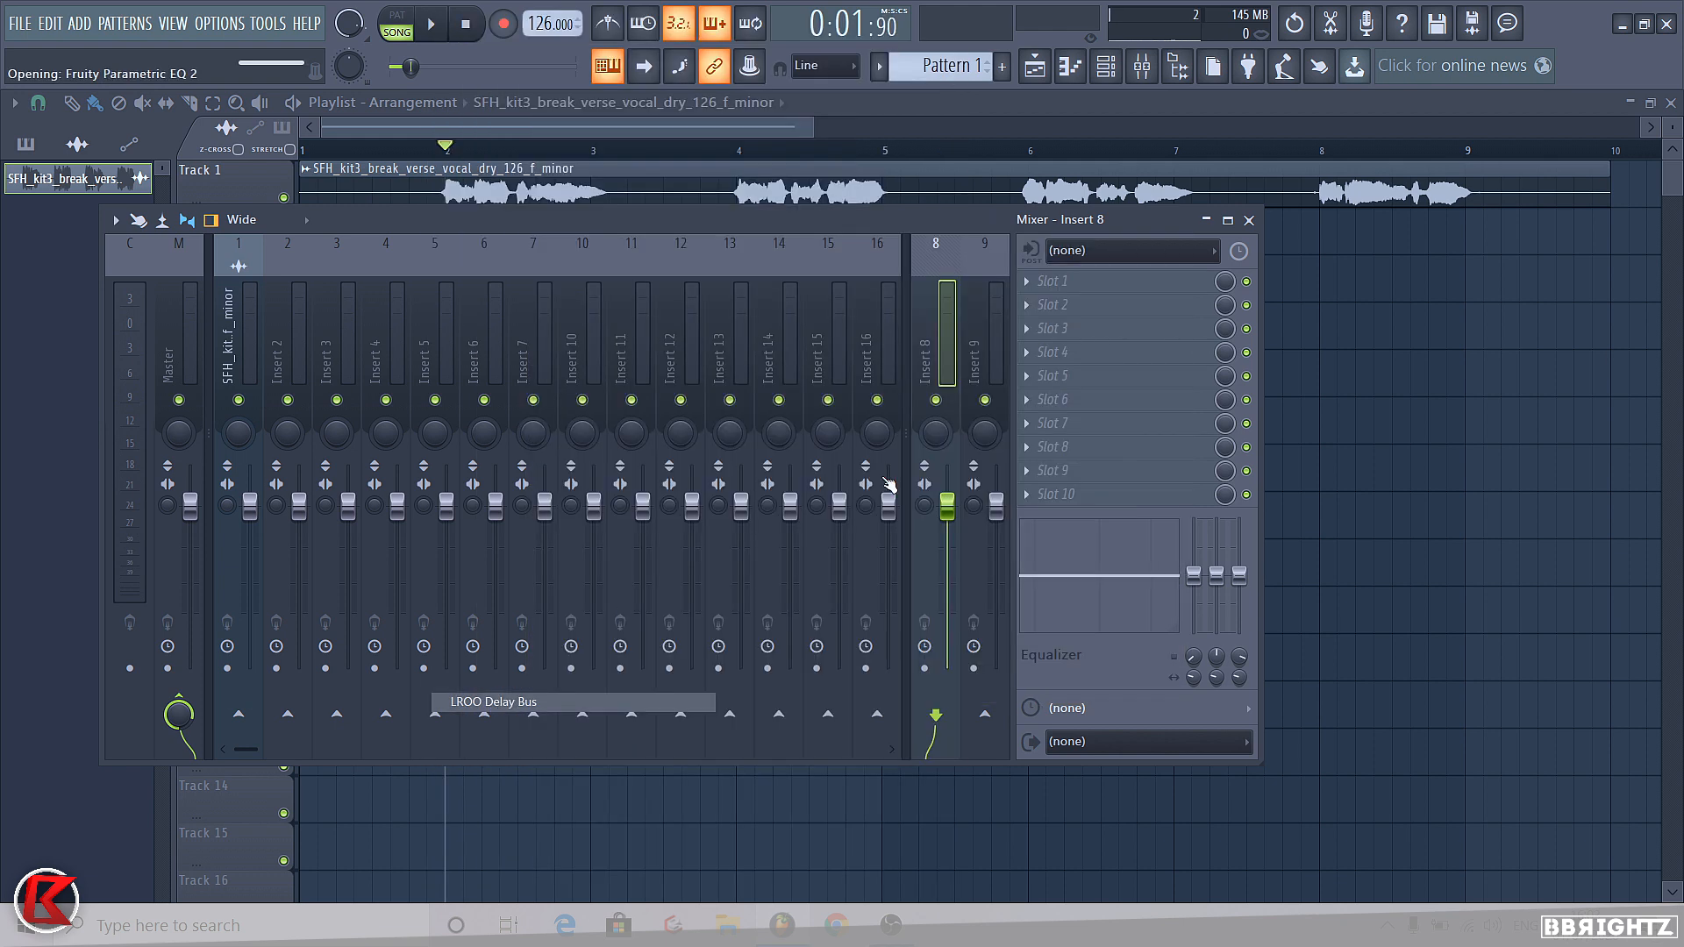
right_click(986, 333)
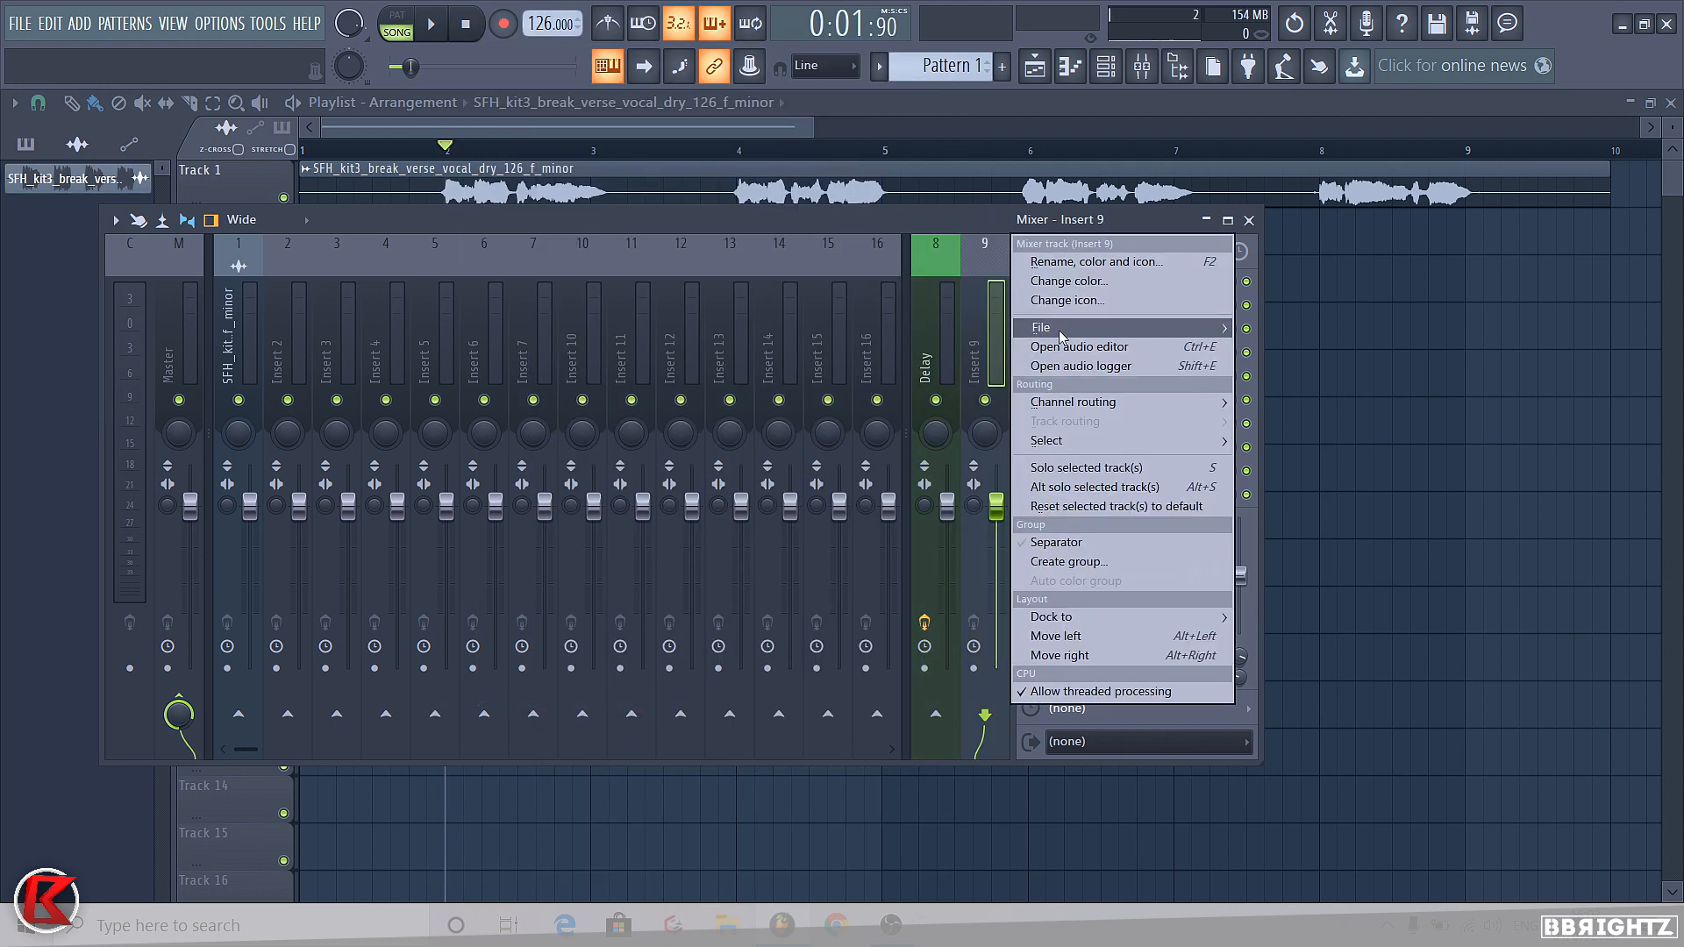
mouse_move(1062, 336)
left_click(527, 778)
Examine the effects loaded on the Delay and Verb mixer tracks, including ValhallaVintageVerb
left_click(945, 330)
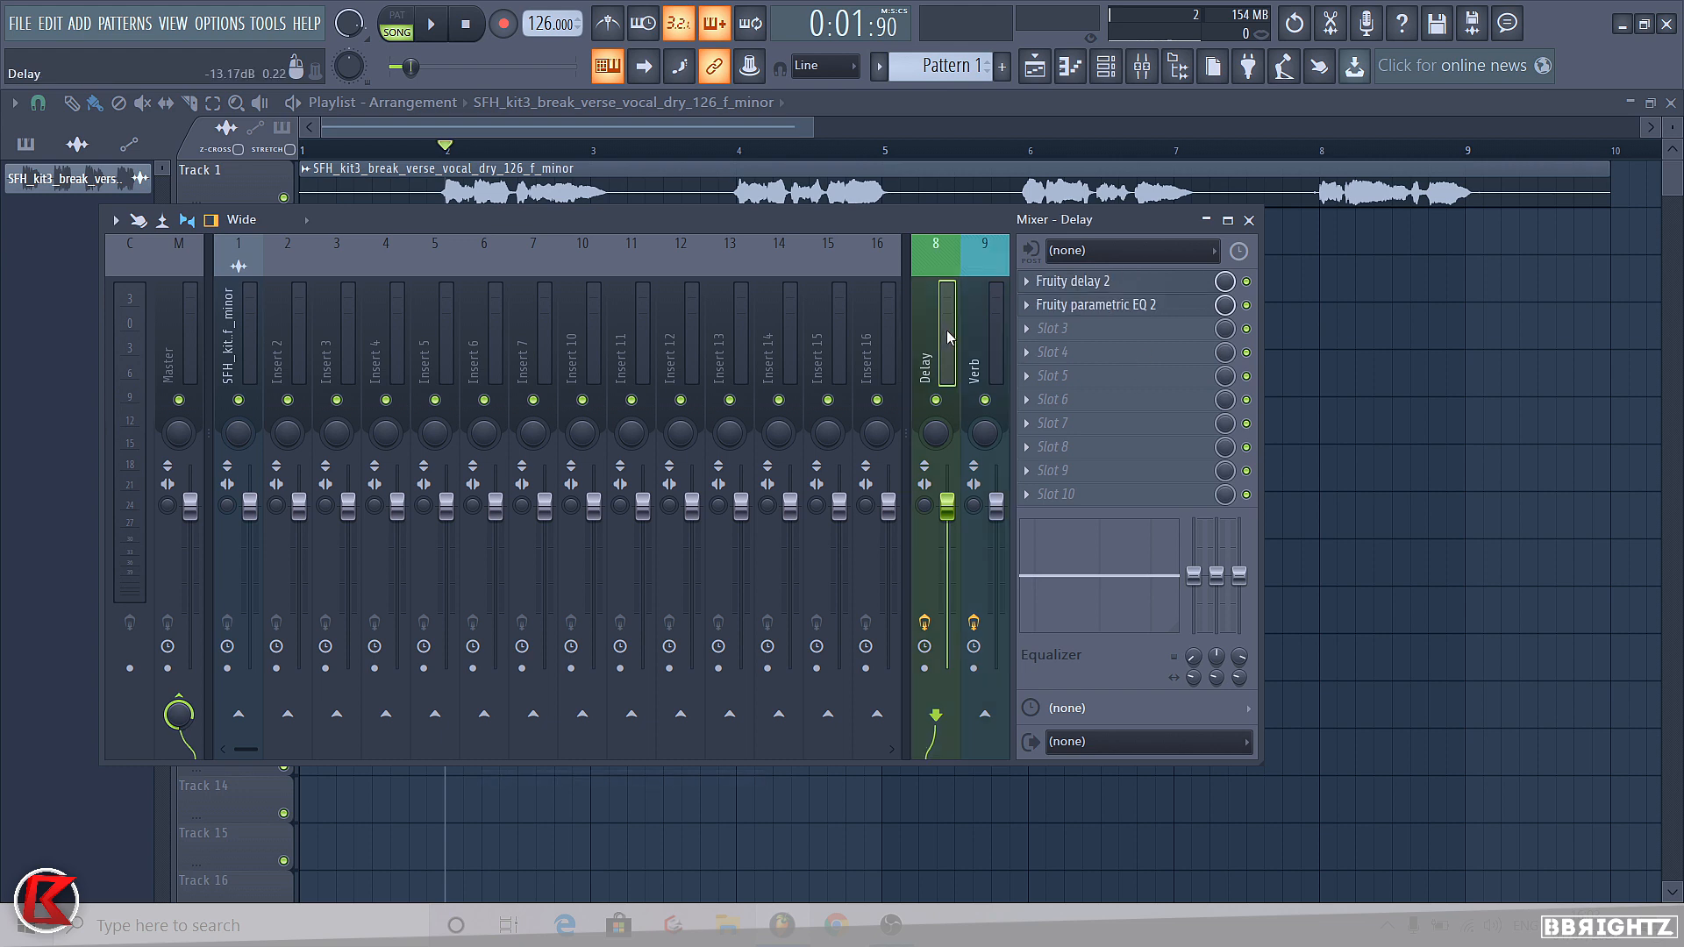
left_click(981, 335)
left_click(1083, 280)
left_click(1079, 285)
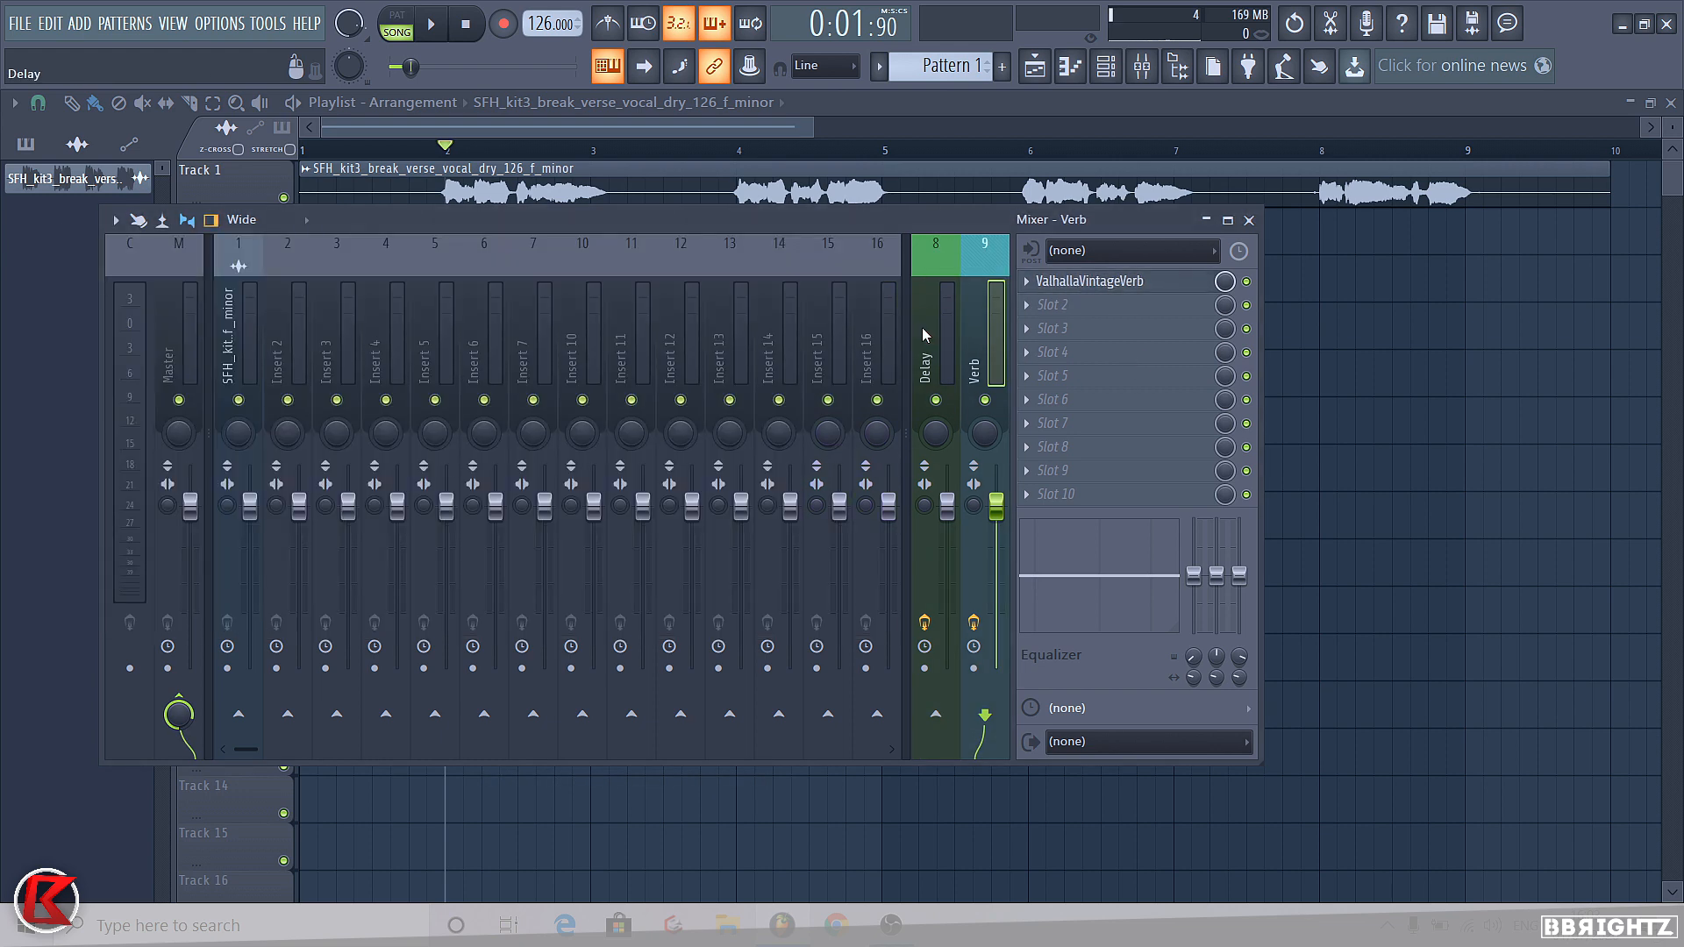
left_click(923, 332)
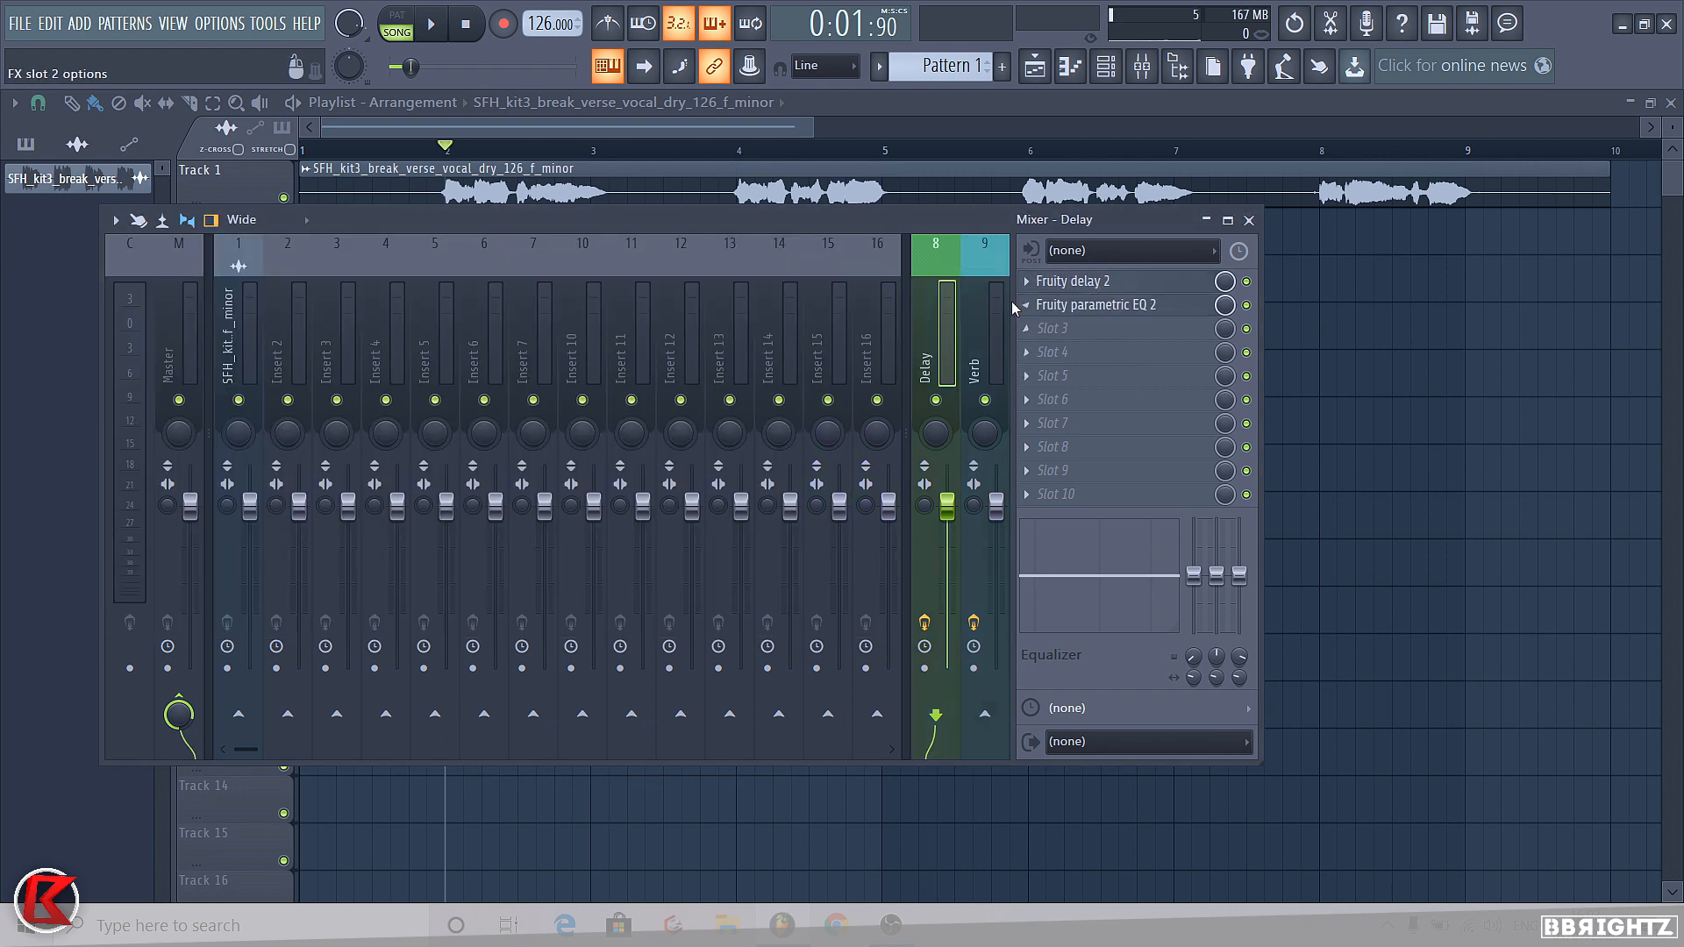
left_click(976, 328)
Send the vocal mixer track to the Delay track at about 65% and audition the result
left_click(250, 337)
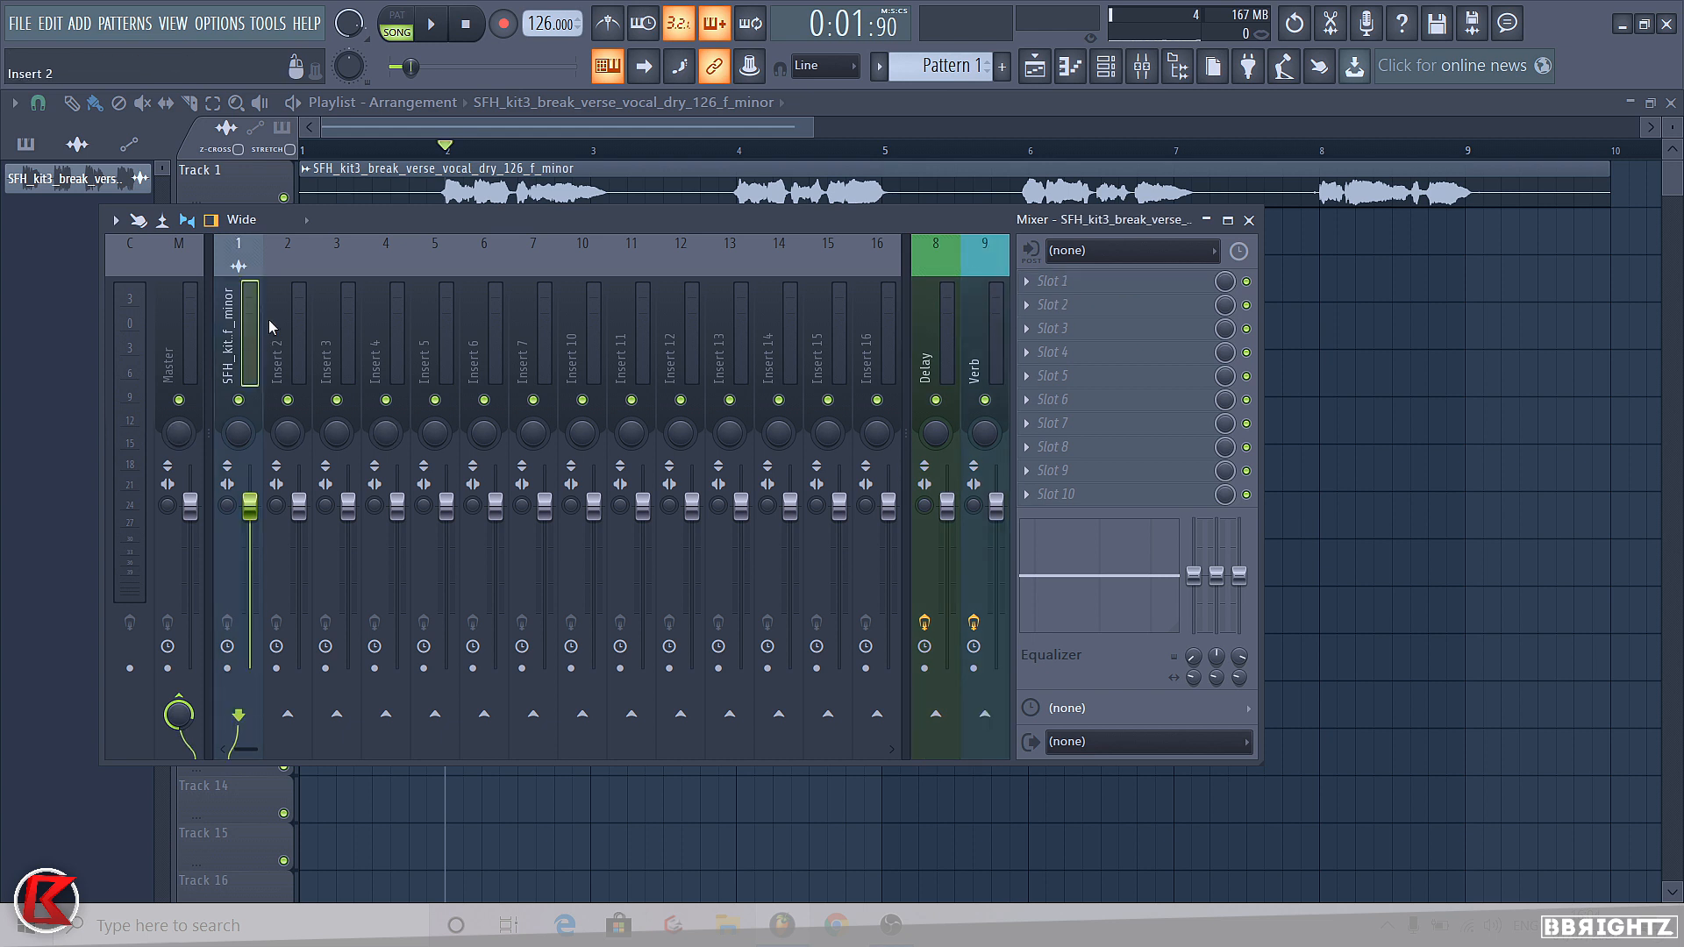
left_click(936, 715)
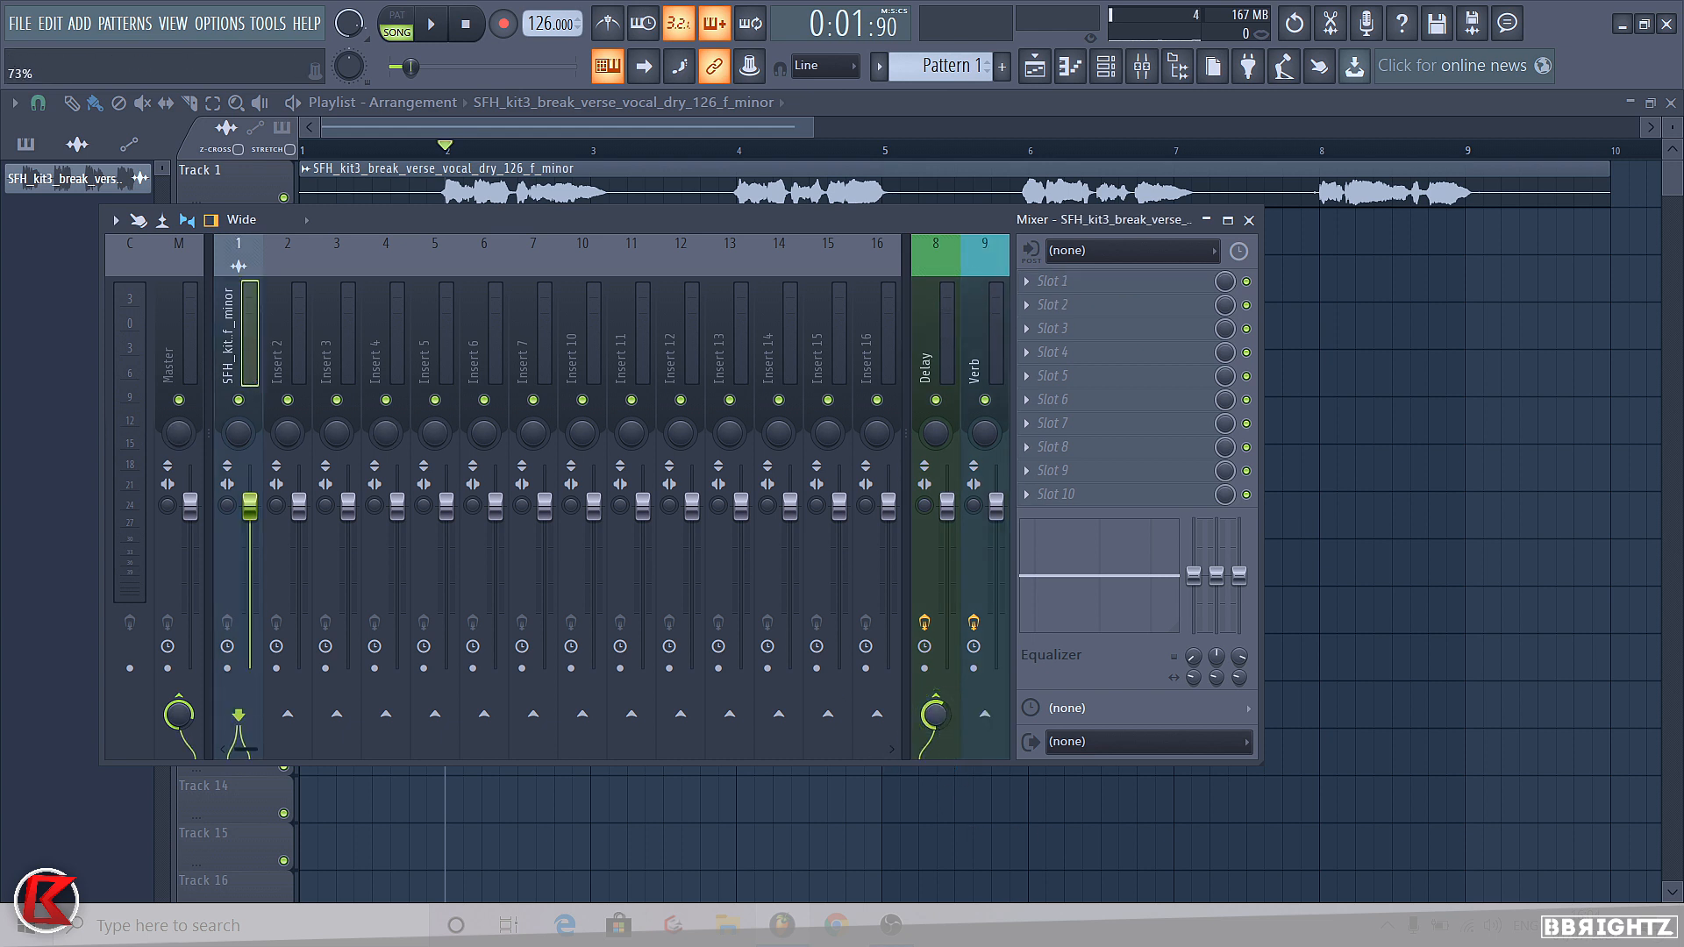
key("space")
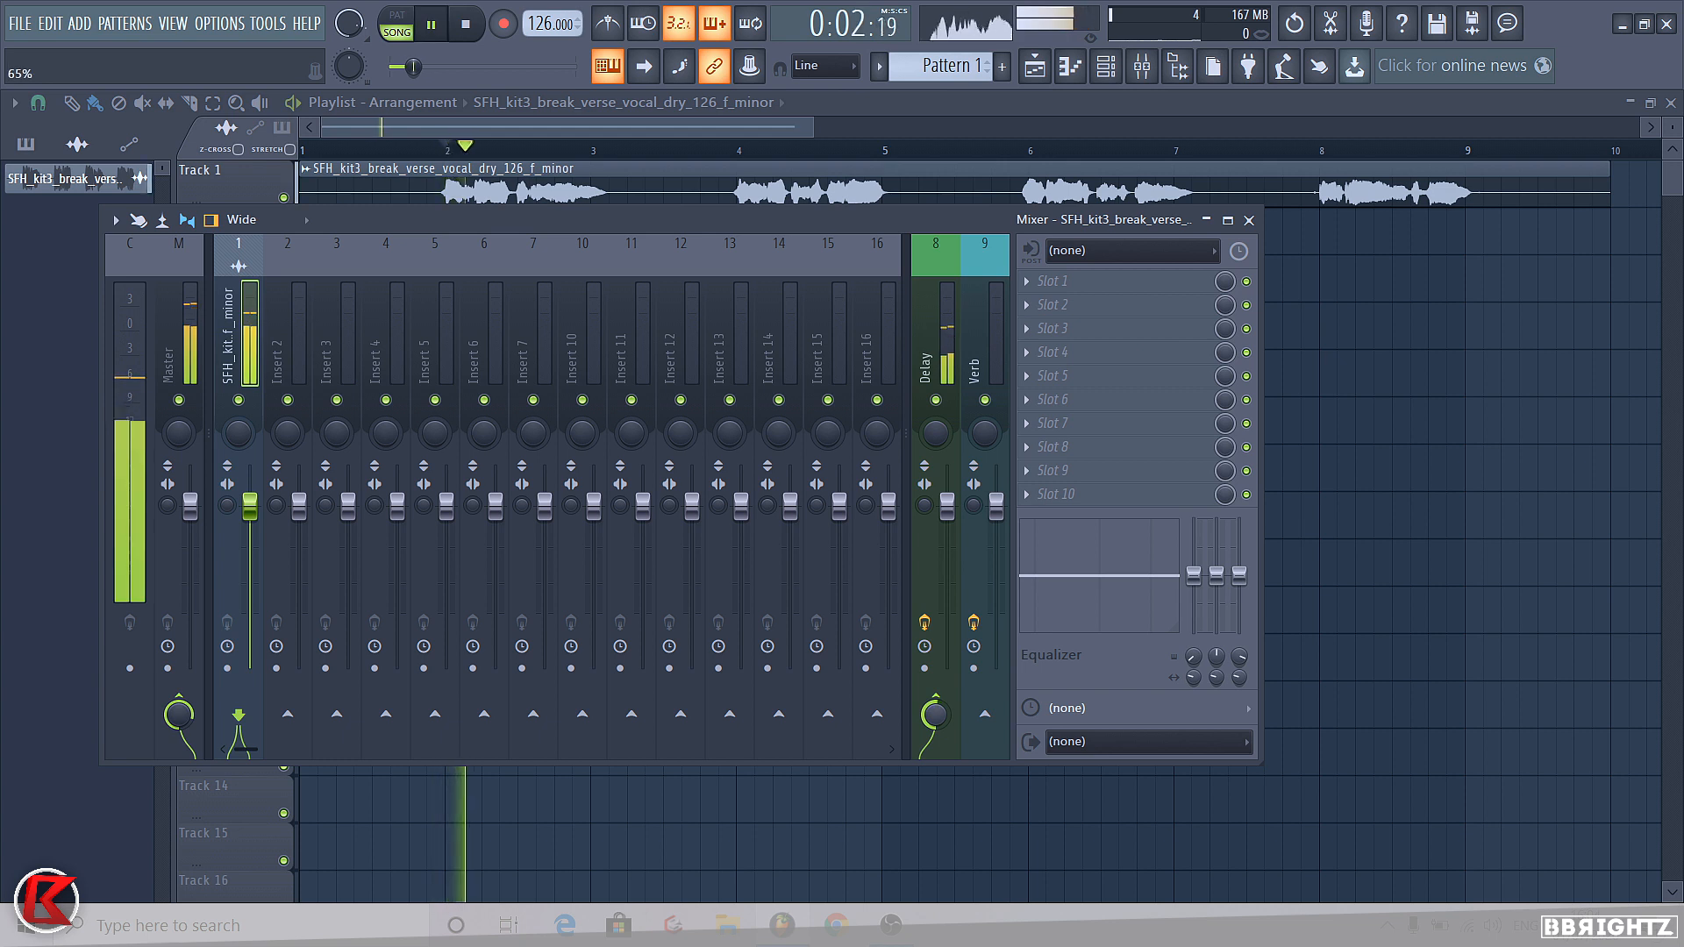
left_click(958, 396)
key("space")
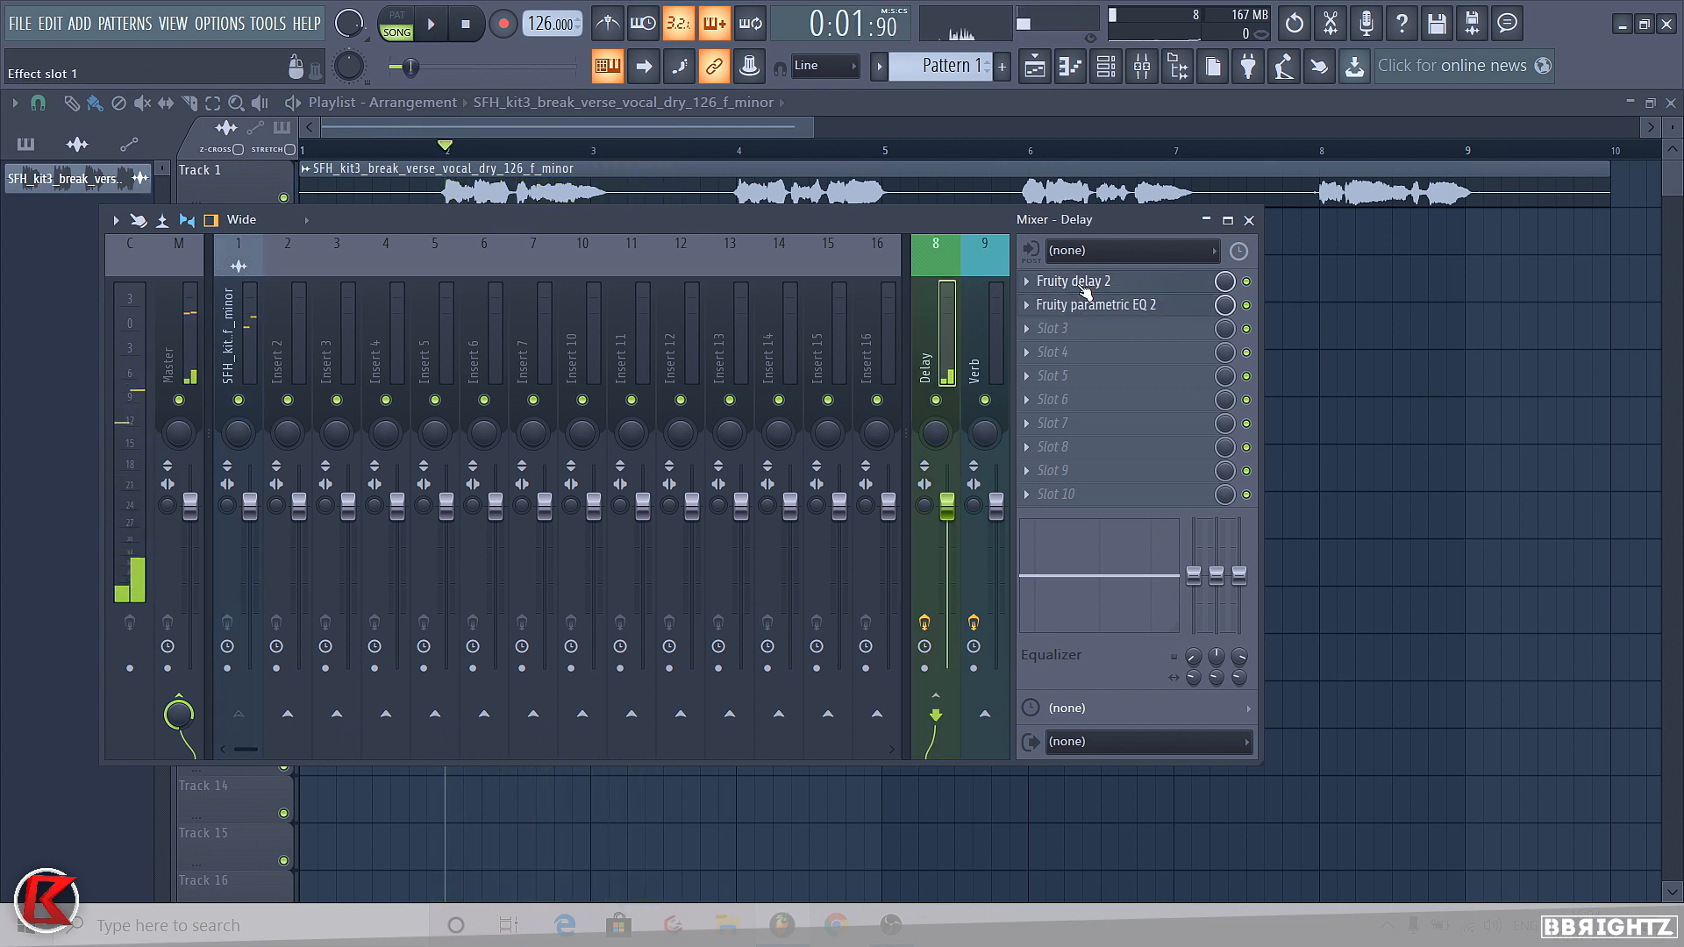
Open Fruity delay 2 on the Delay track and audition the vocal with a different delay time
left_click(1080, 283)
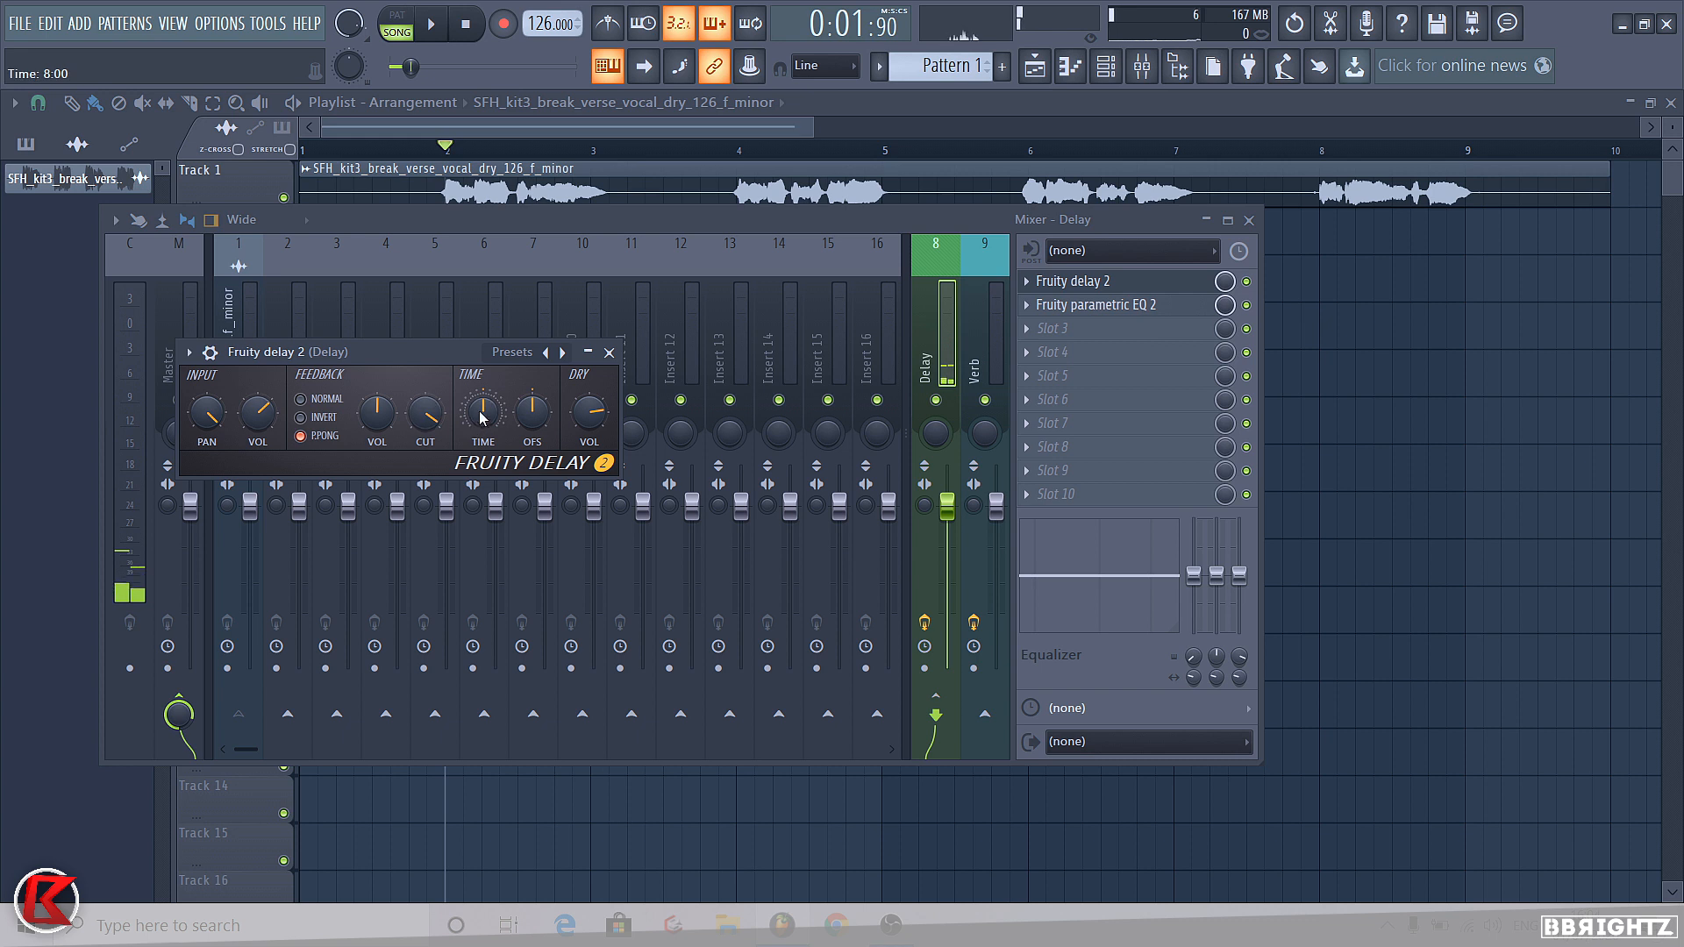
key("space")
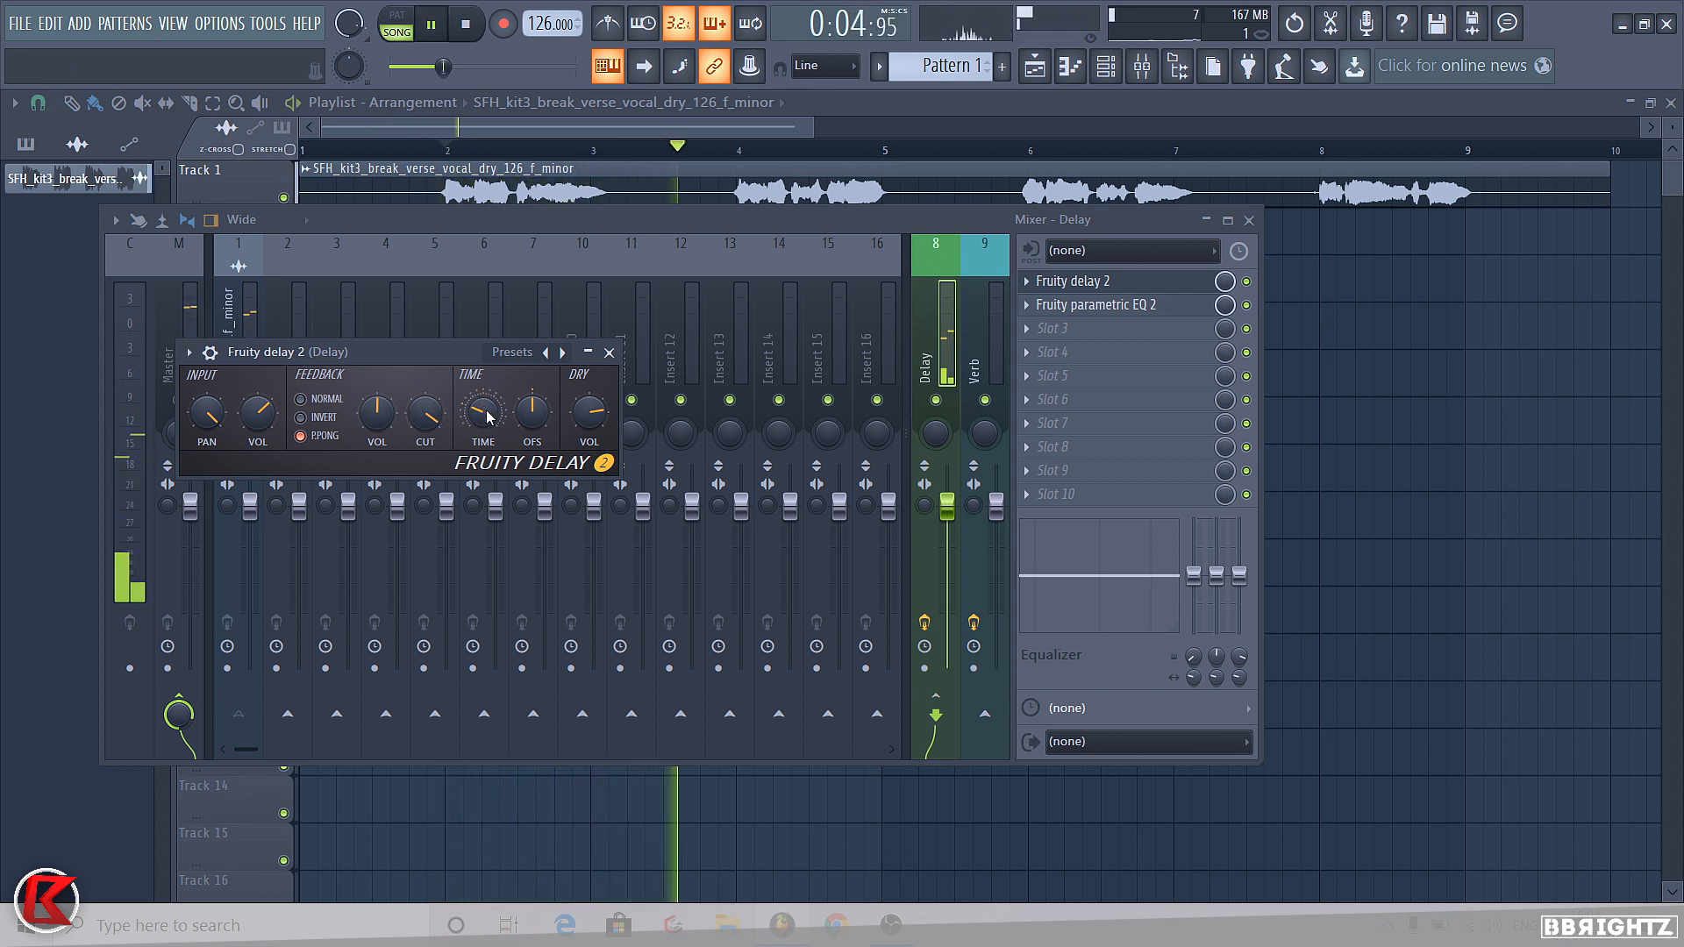
key("space")
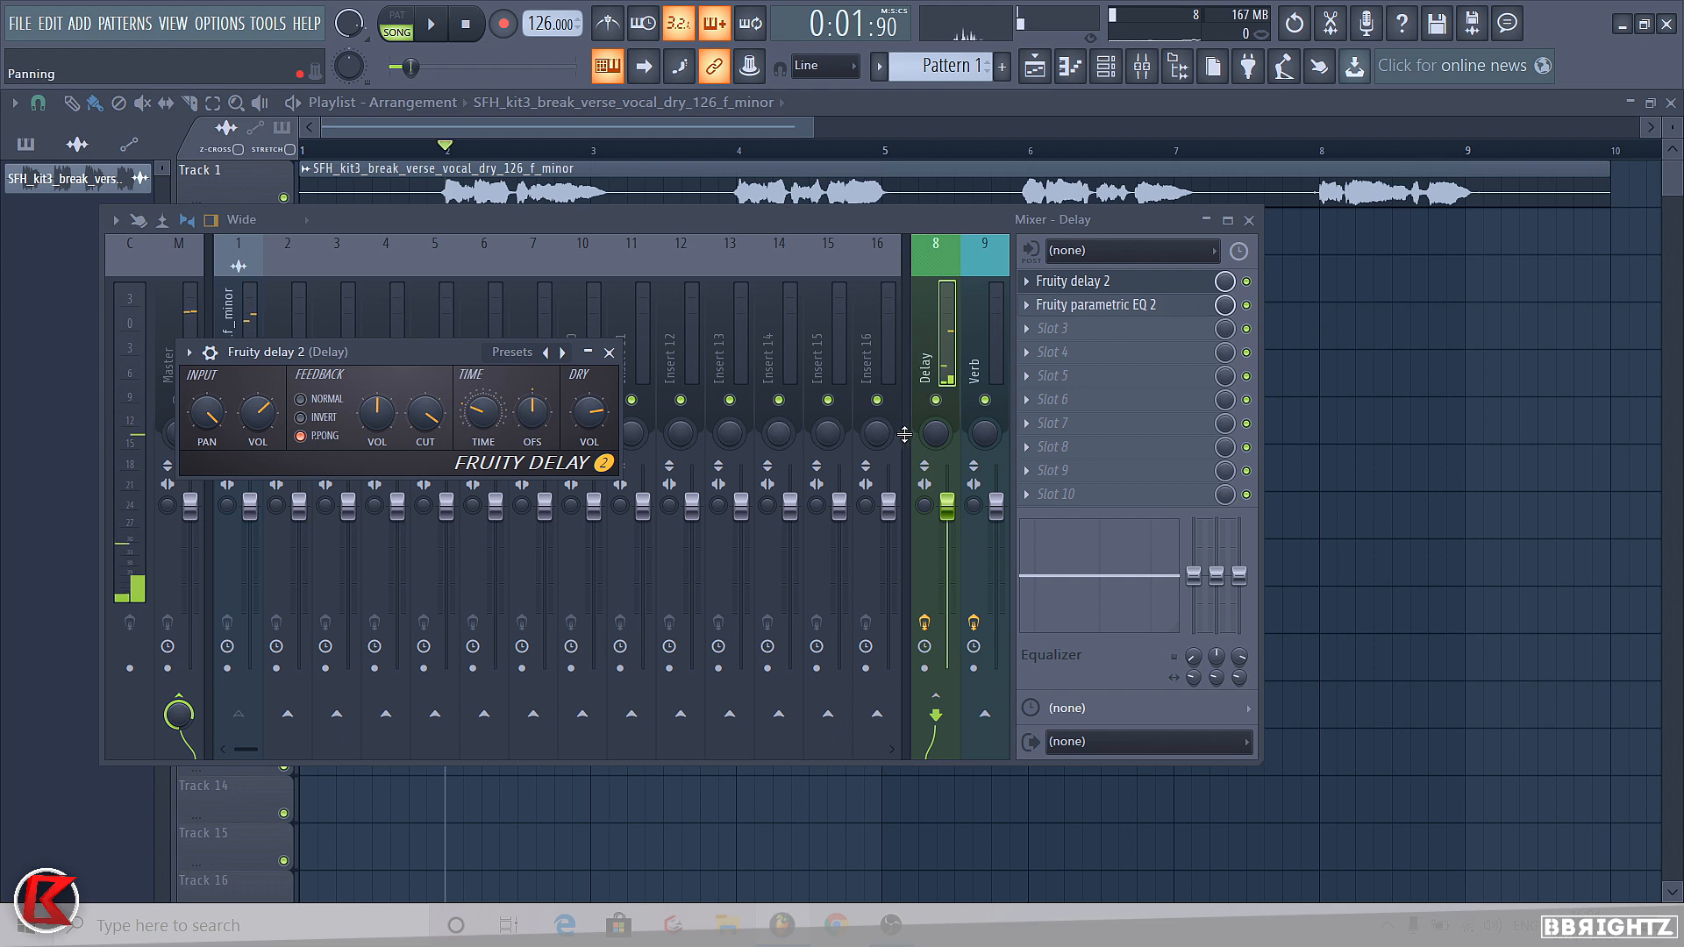
Delete Fruity delay 2 and Fruity parametric EQ 2 from the Delay track's effect slots
left_click(1096, 303)
left_click(1067, 287)
left_click(1028, 283)
left_click(1054, 326)
key("Return")
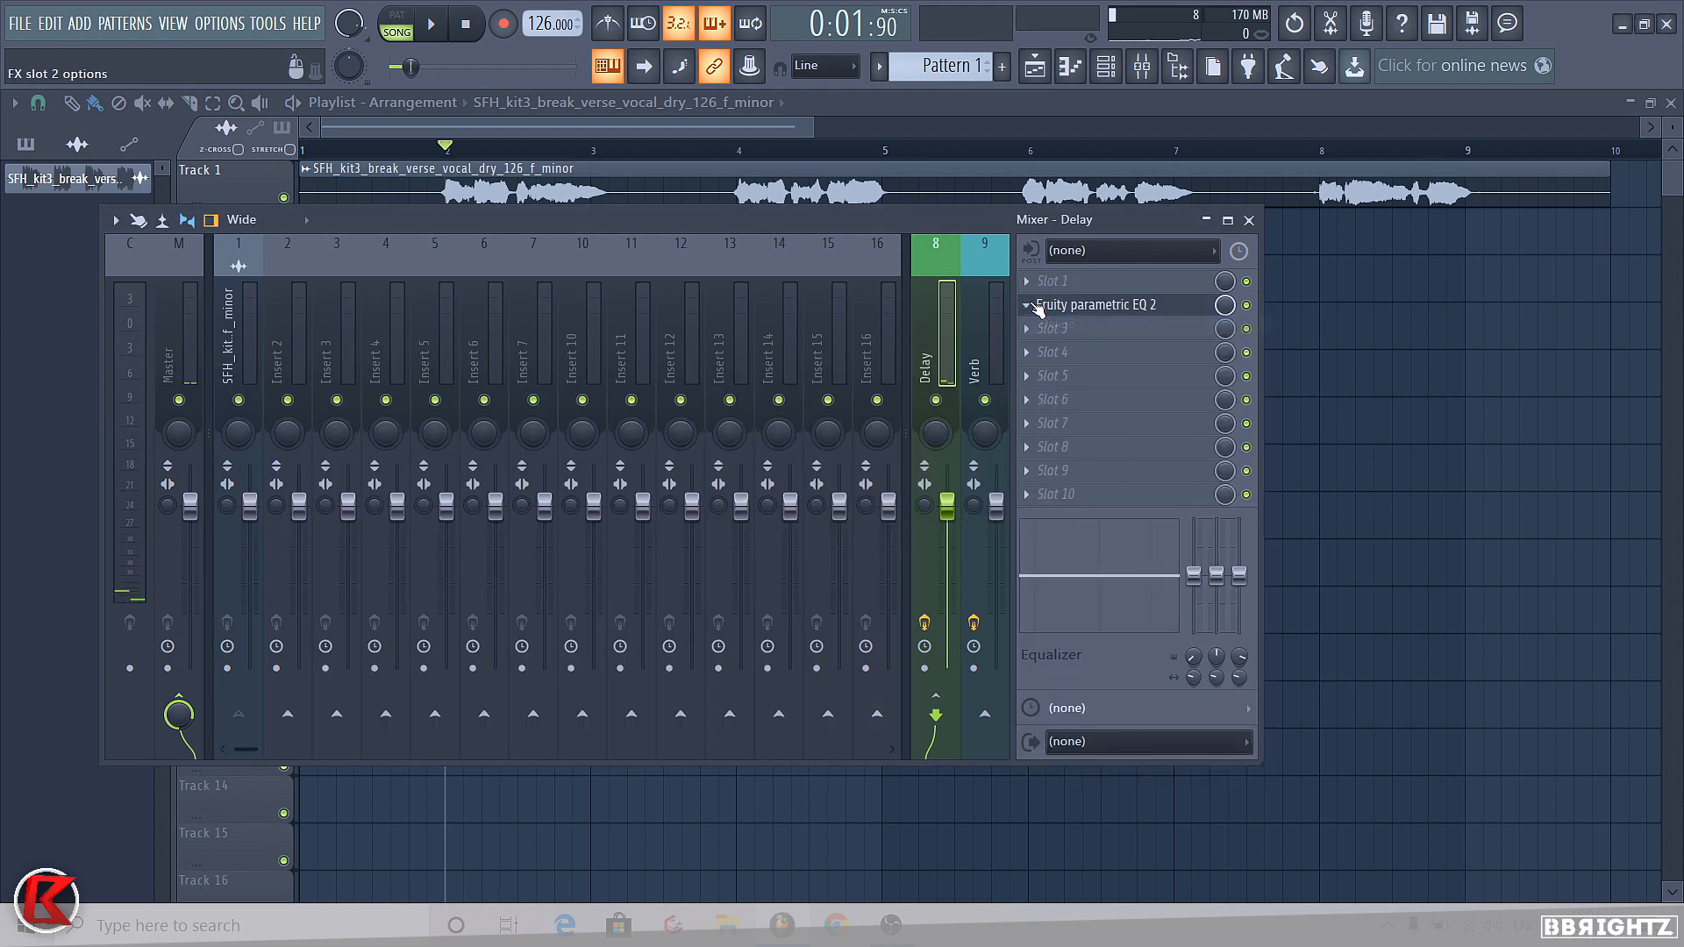
left_click(1054, 343)
Add Fruity Delay 2 to the Delay track's first slot with ping-pong feedback, 100% input panning and 74% input volume
left_click(1028, 282)
mouse_move(1055, 305)
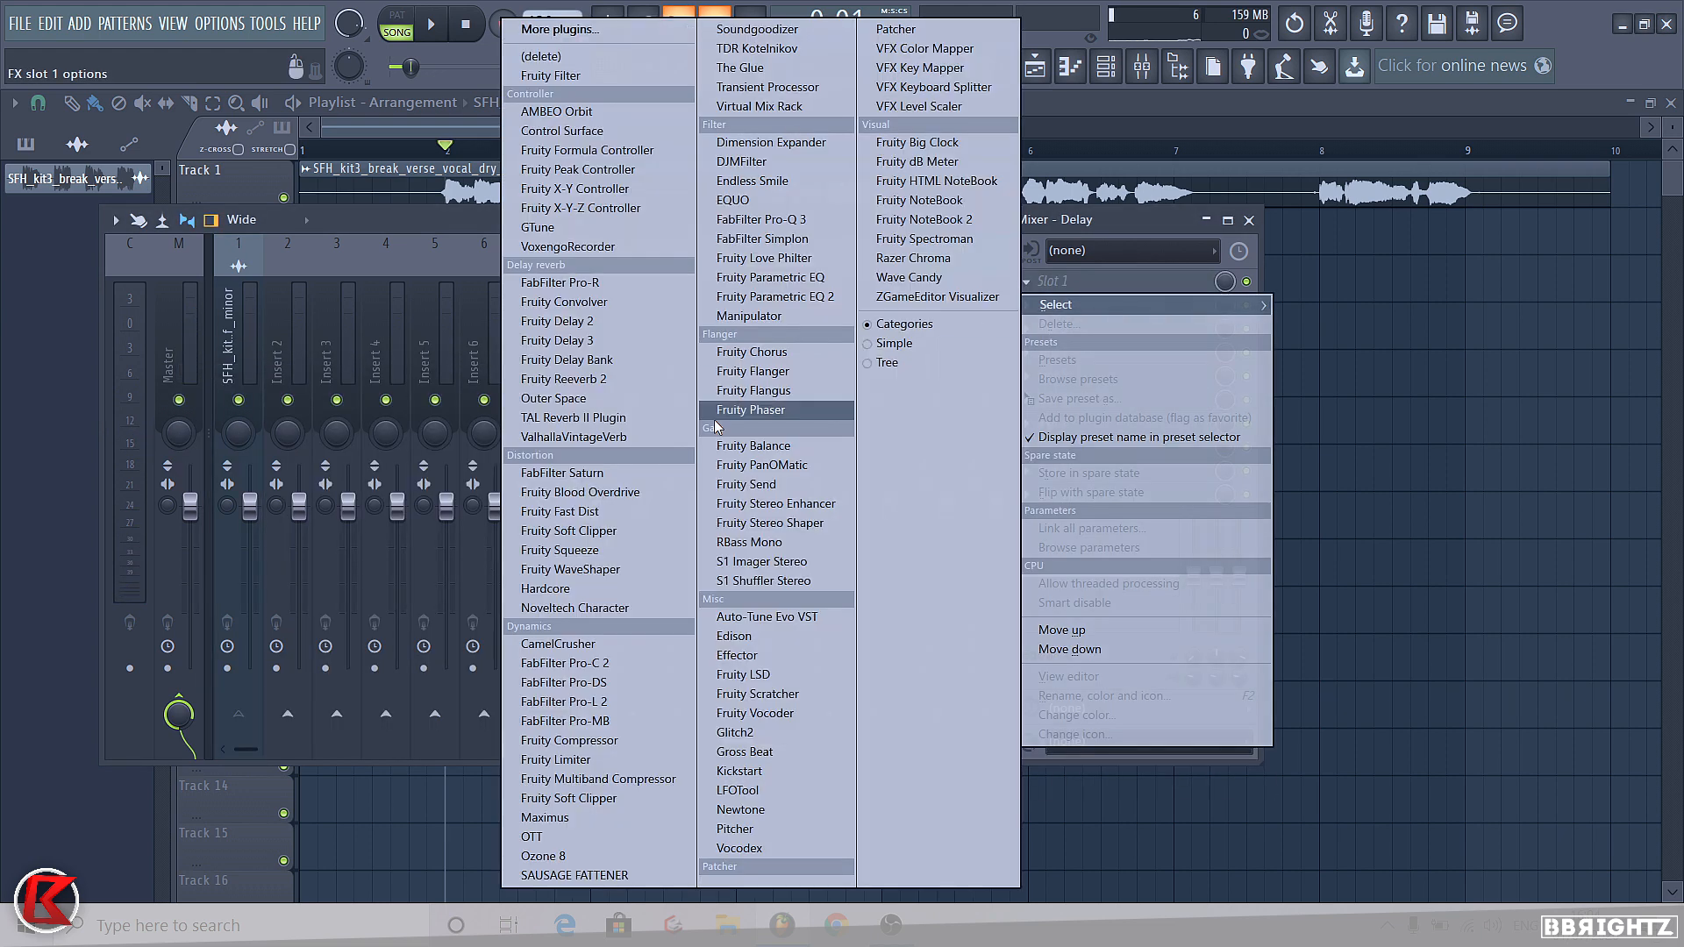
left_click(555, 321)
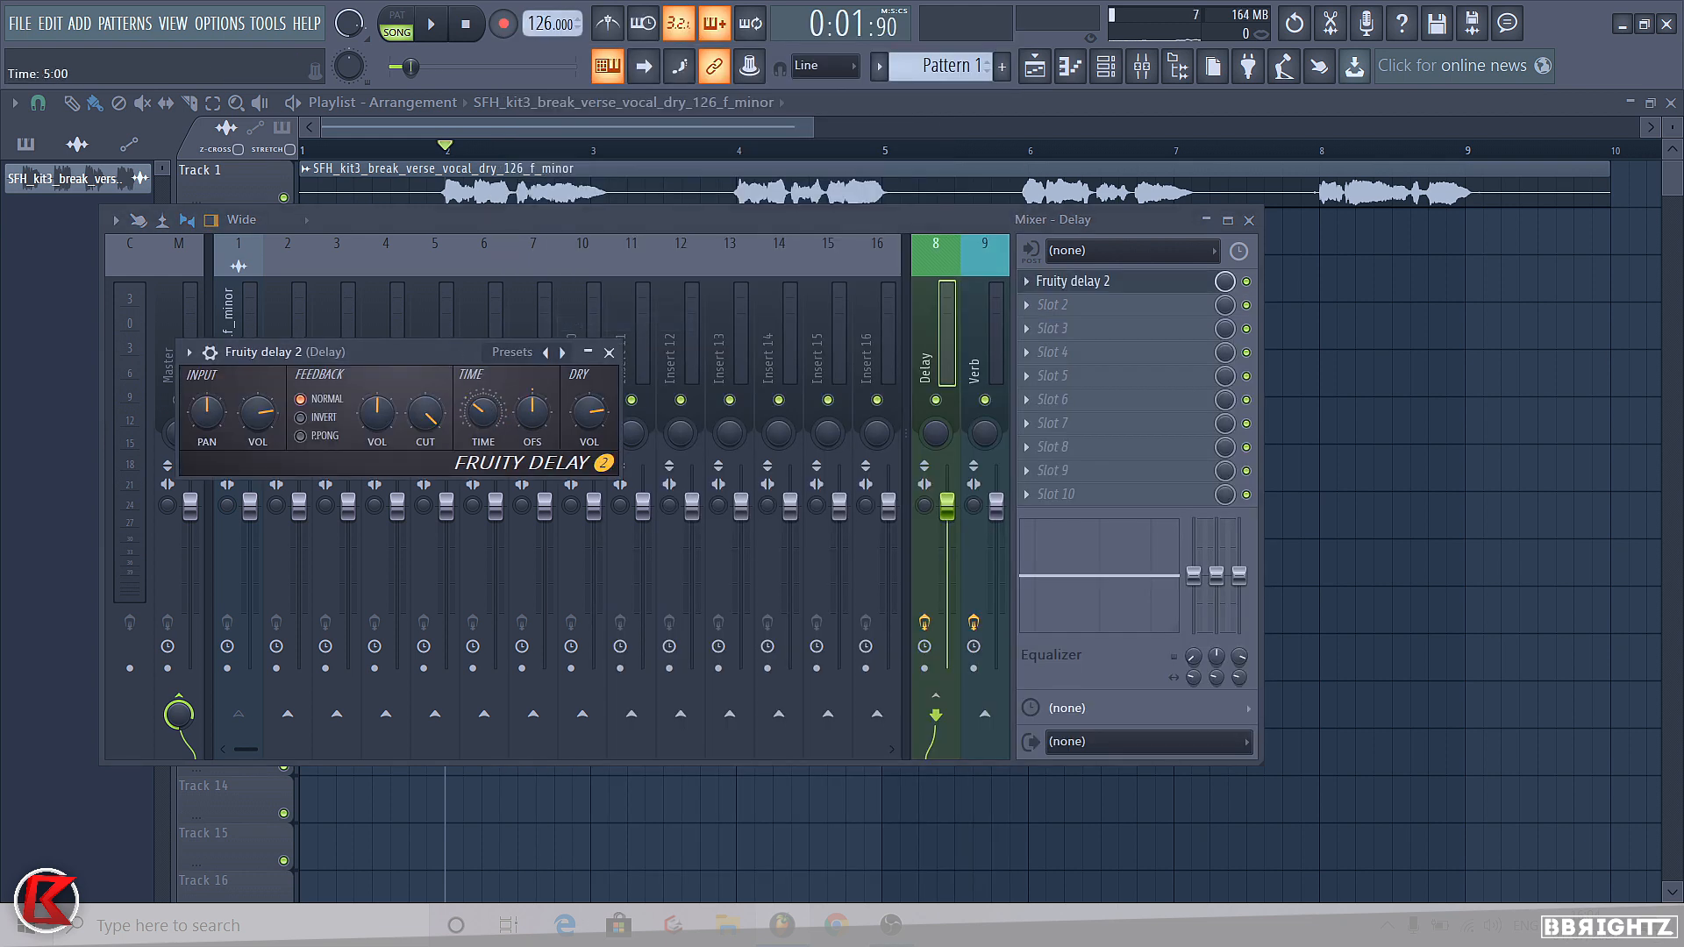
left_click(300, 436)
left_click_drag(208, 427, 208, 351)
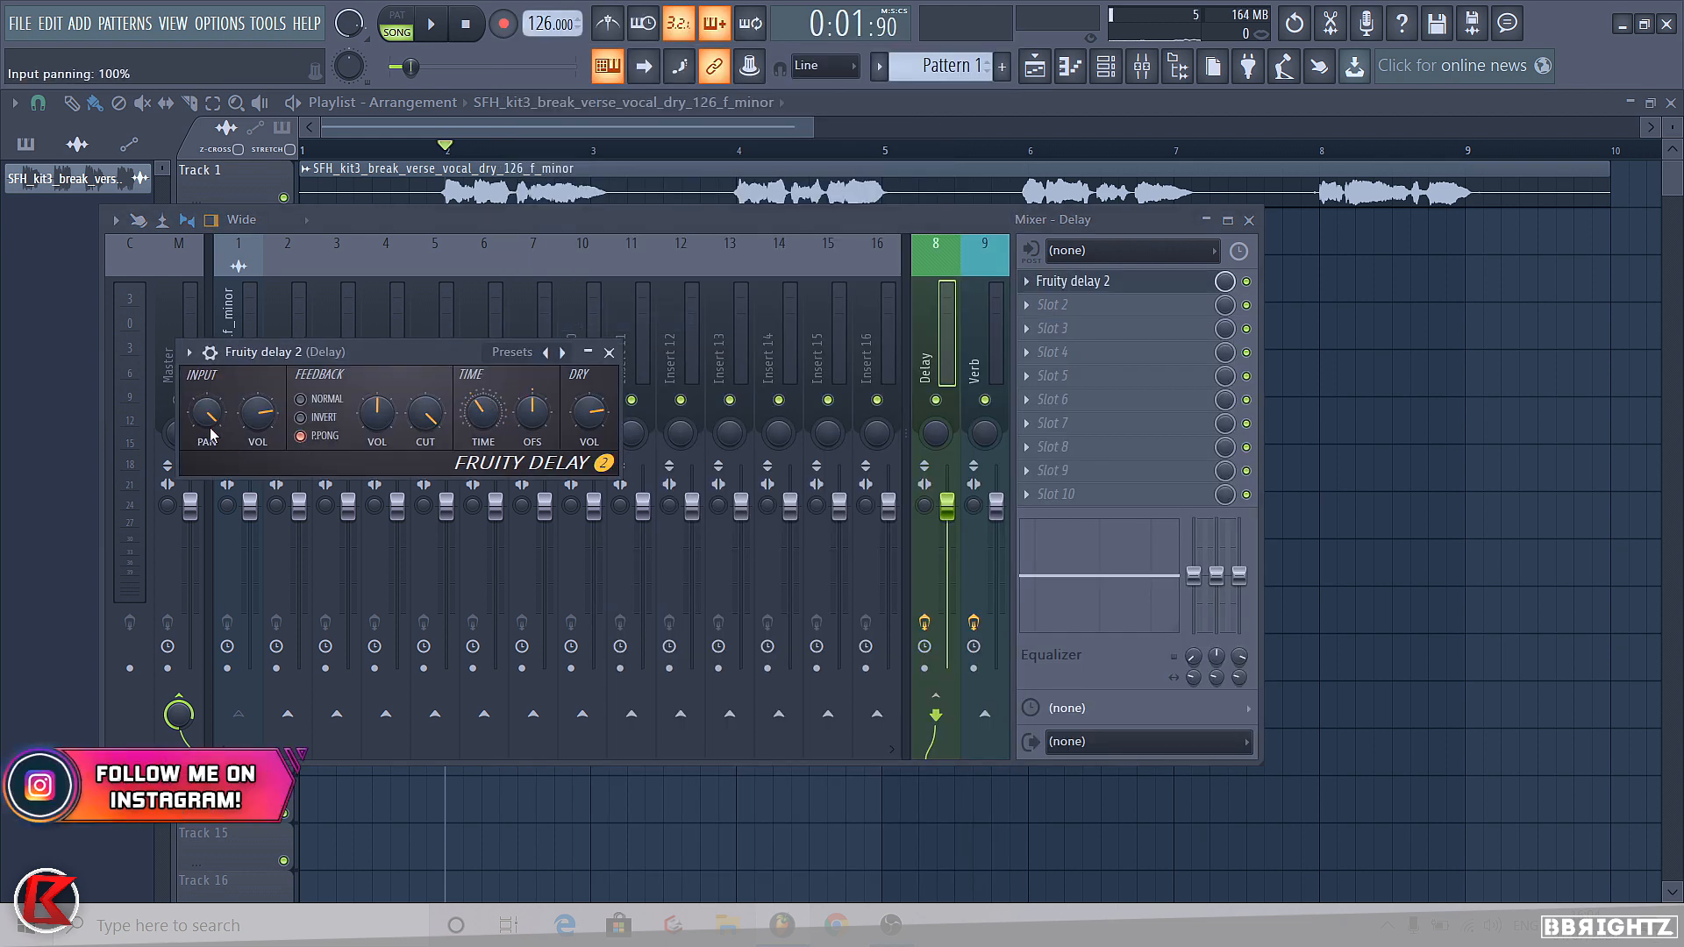
left_click_drag(259, 428, 259, 439)
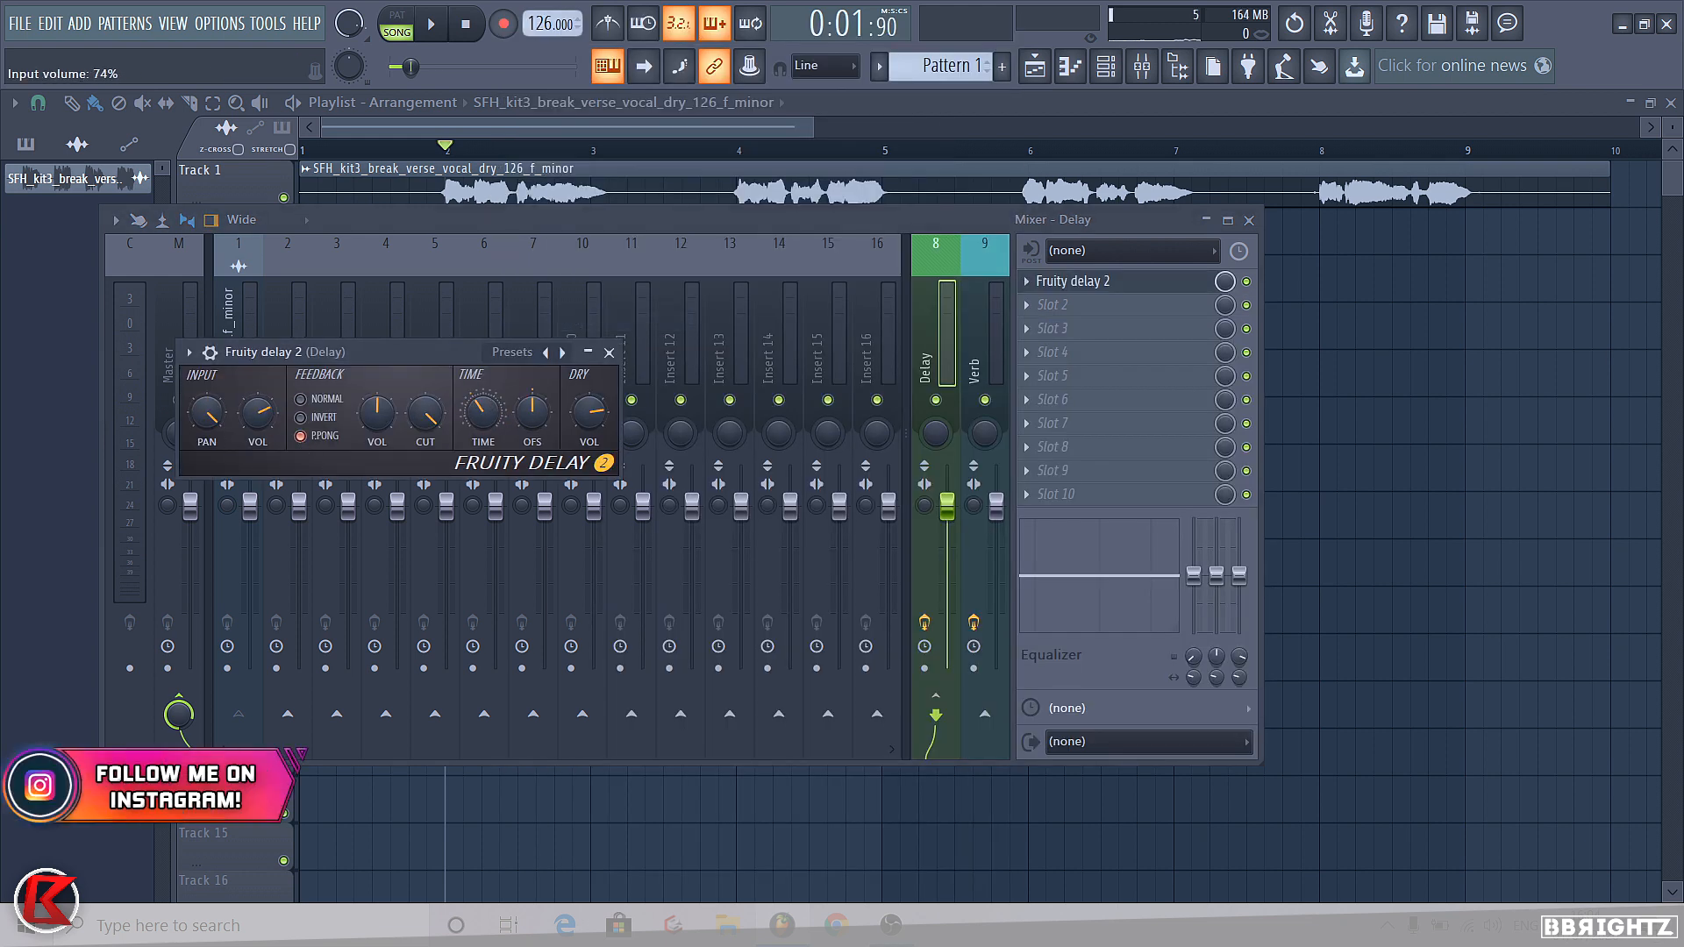
left_click(609, 352)
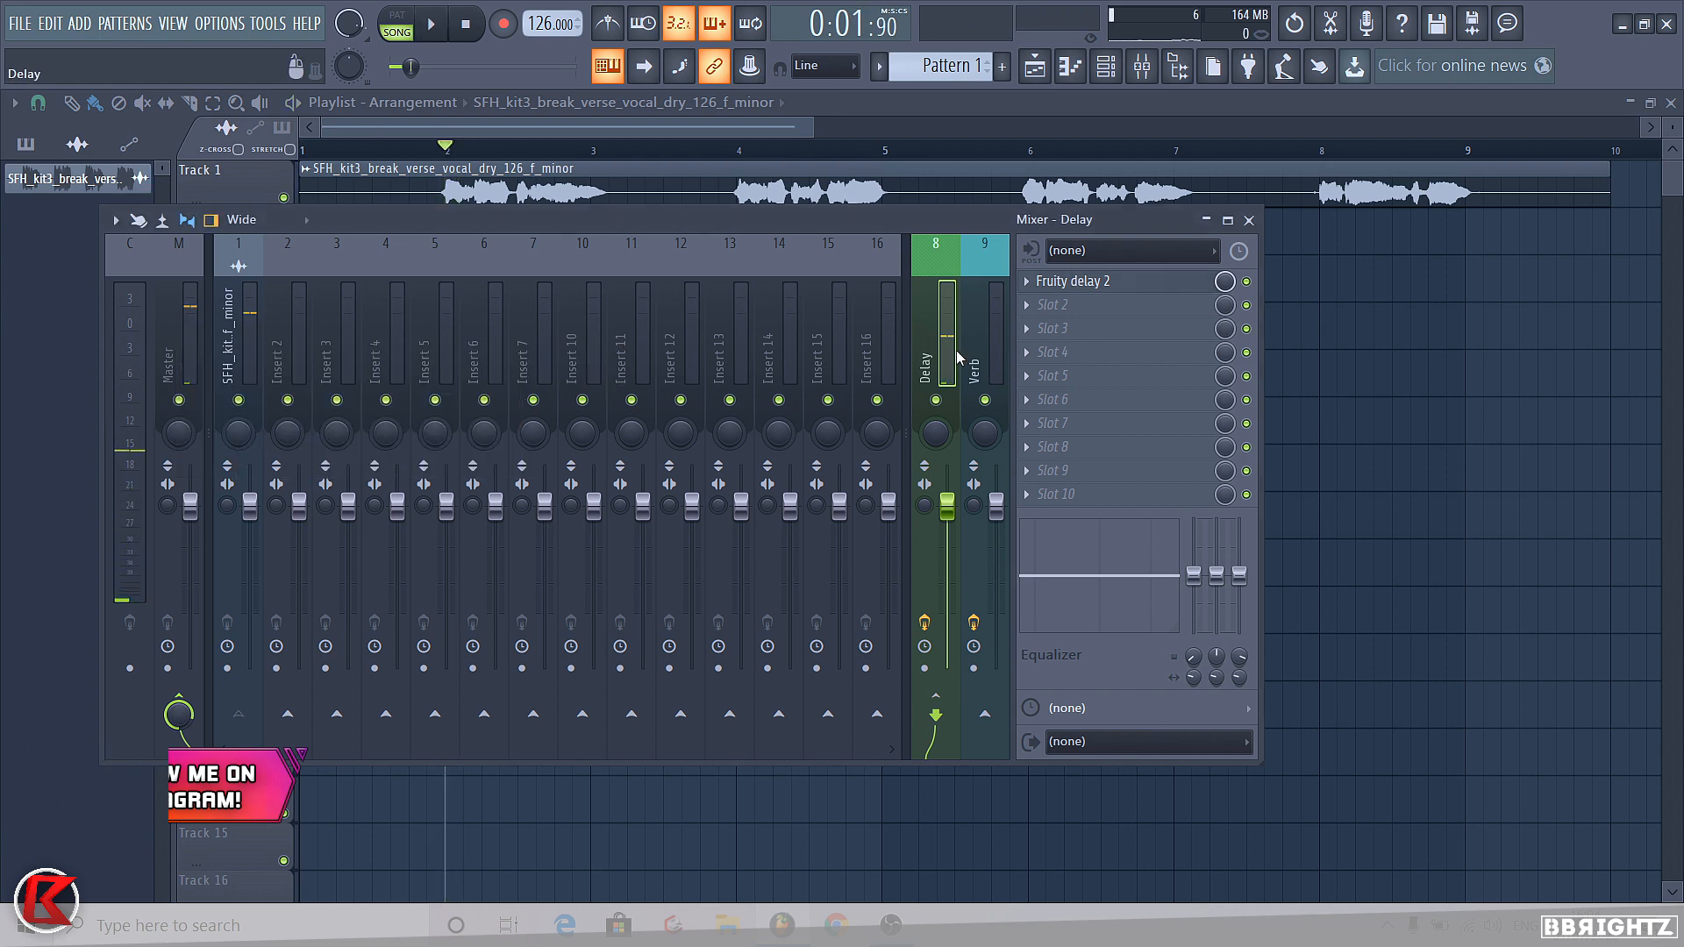
Add Fruity parametric EQ 2 to the Delay track's third effect slot and load its Radio preset
left_click(1044, 330)
left_click(799, 299)
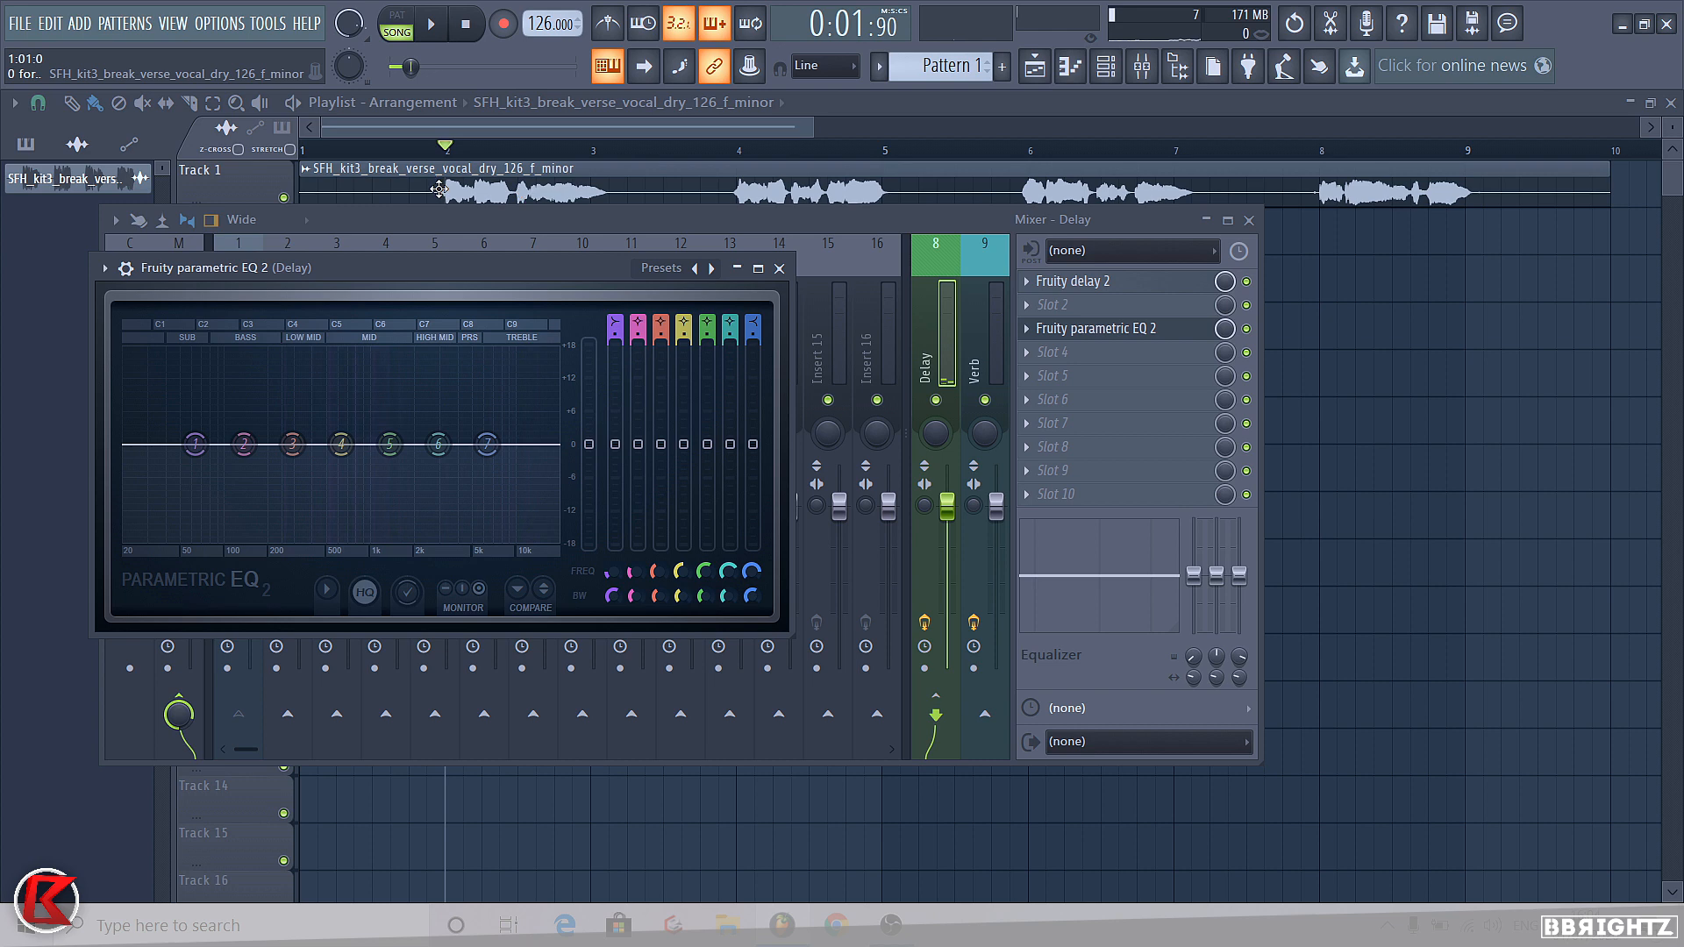
right_click(694, 267)
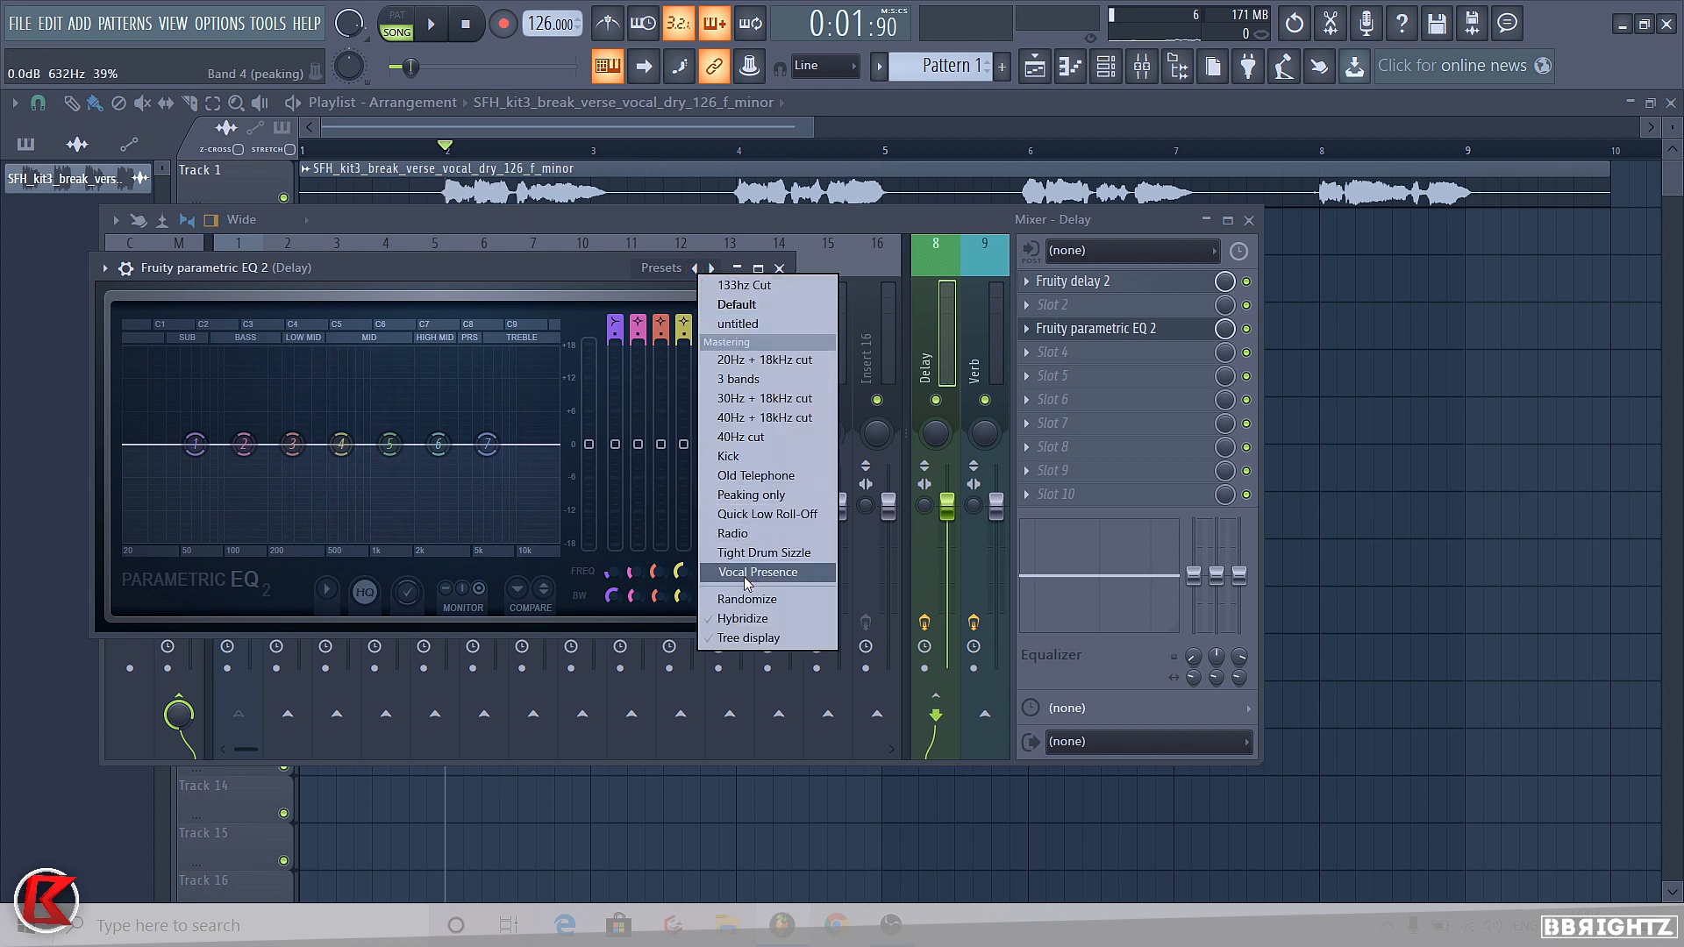
left_click(733, 533)
Slightly lower EQ band 5 and raise band 7's frequency while auditioning, and move the EQ up to the Delay track's second slot
left_click_drag(416, 413, 417, 420)
key("space")
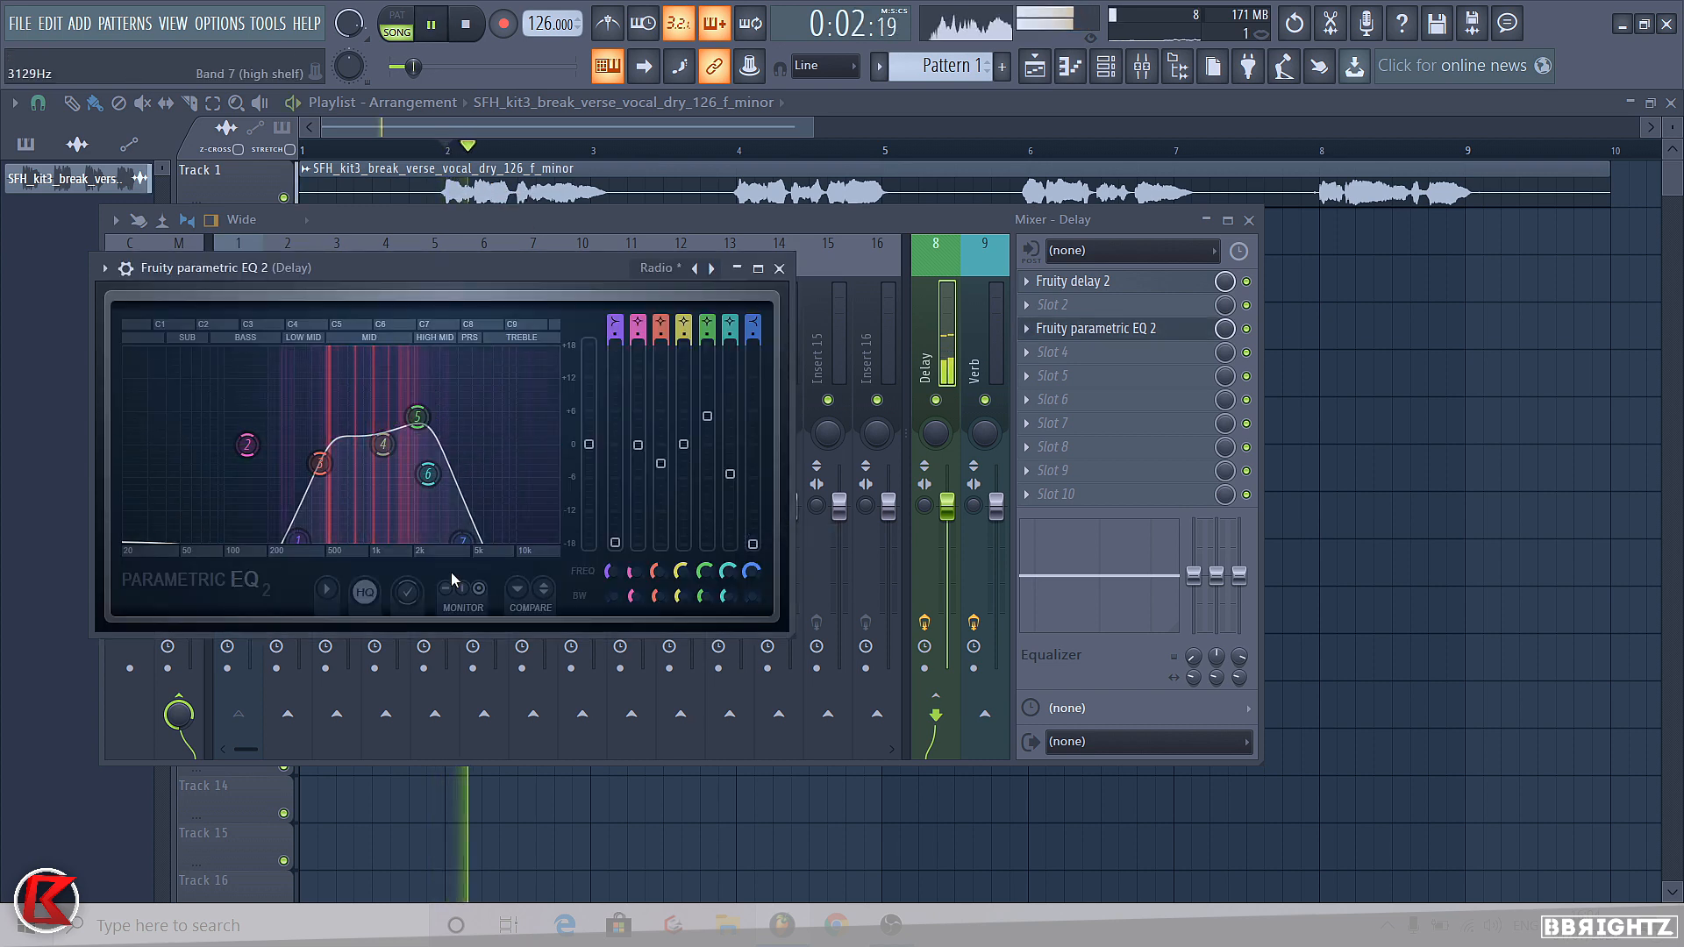
left_click_drag(463, 540, 475, 540)
key("space")
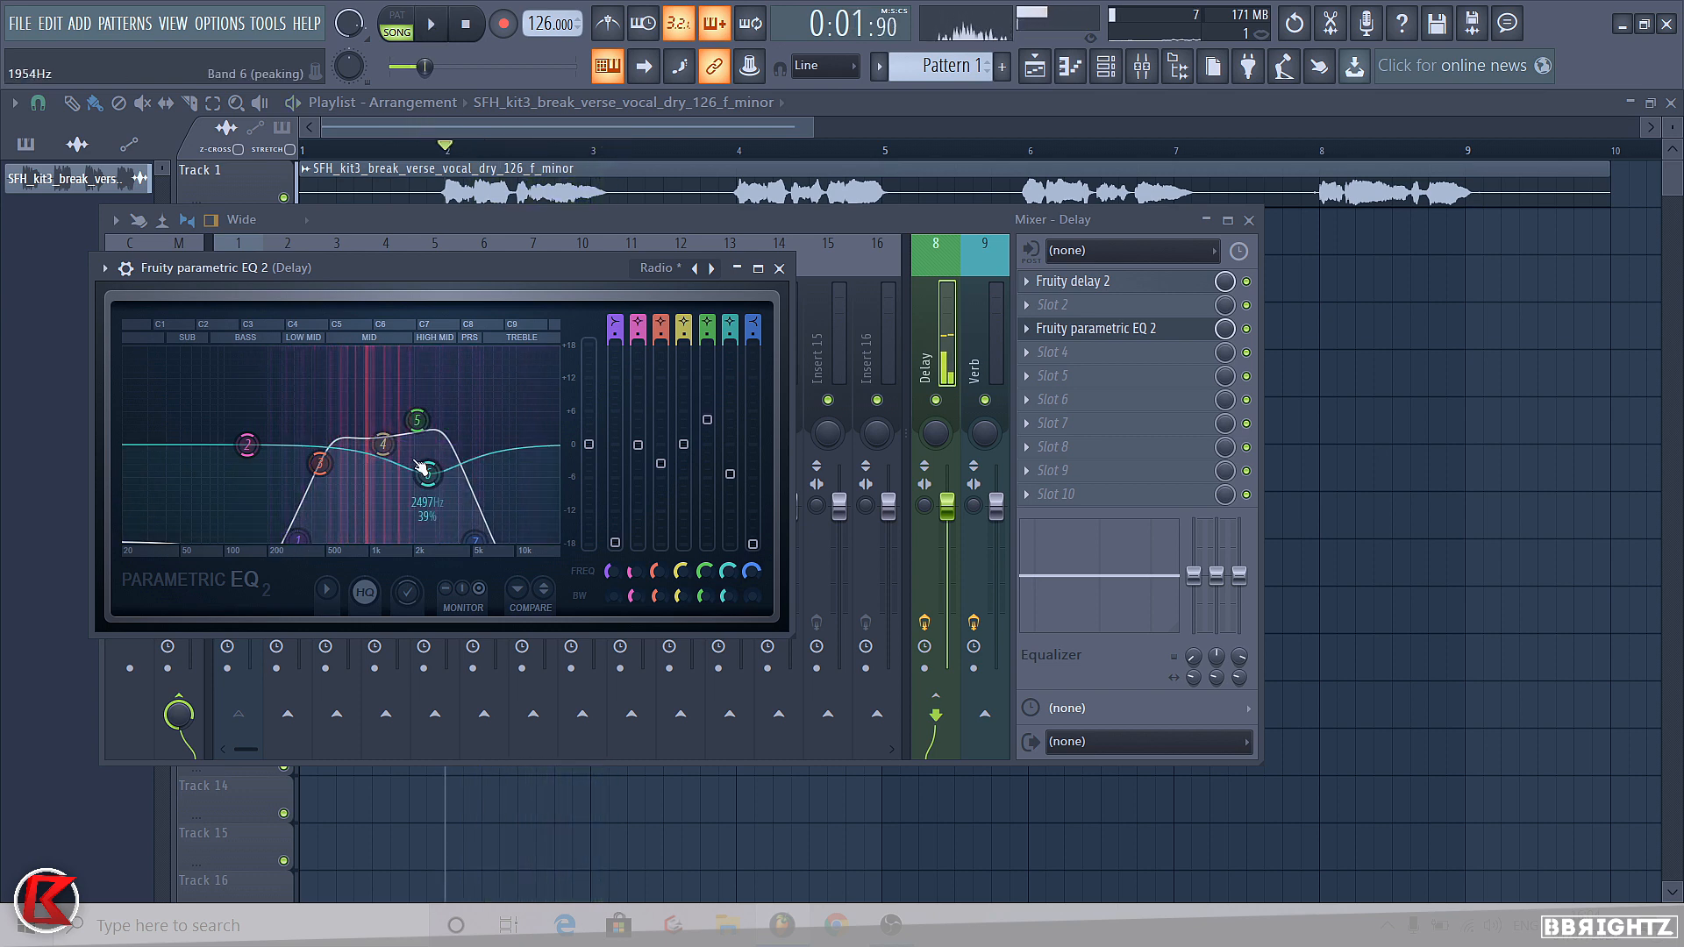
left_click(779, 268)
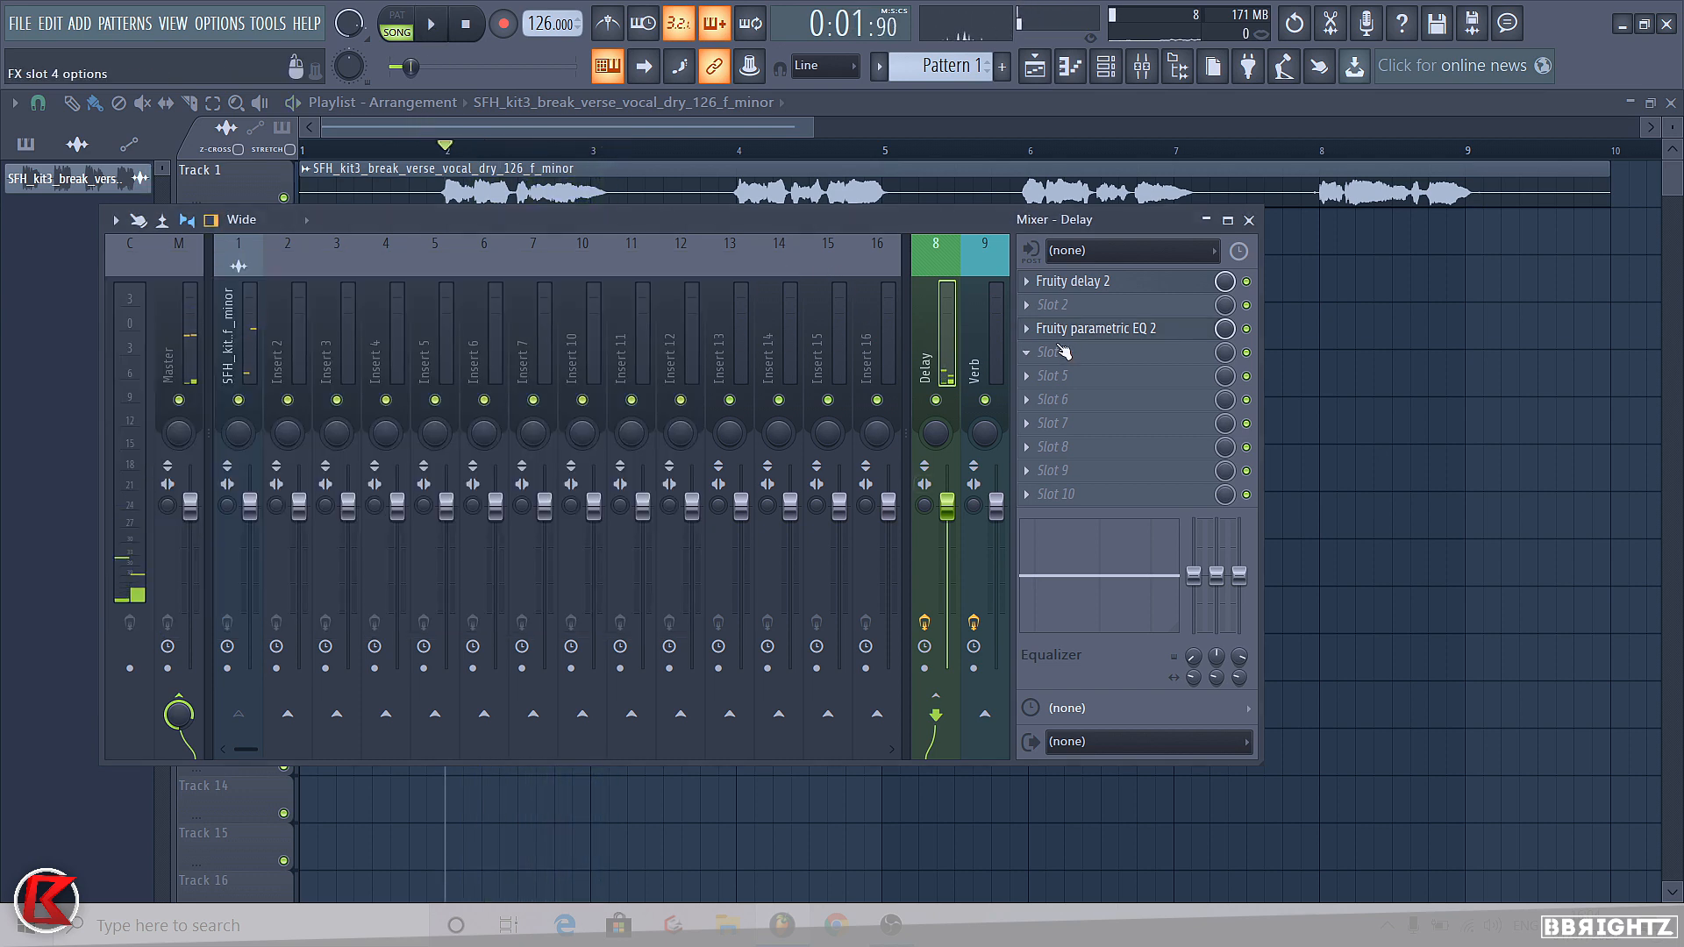
left_click_drag(1088, 328, 1088, 305)
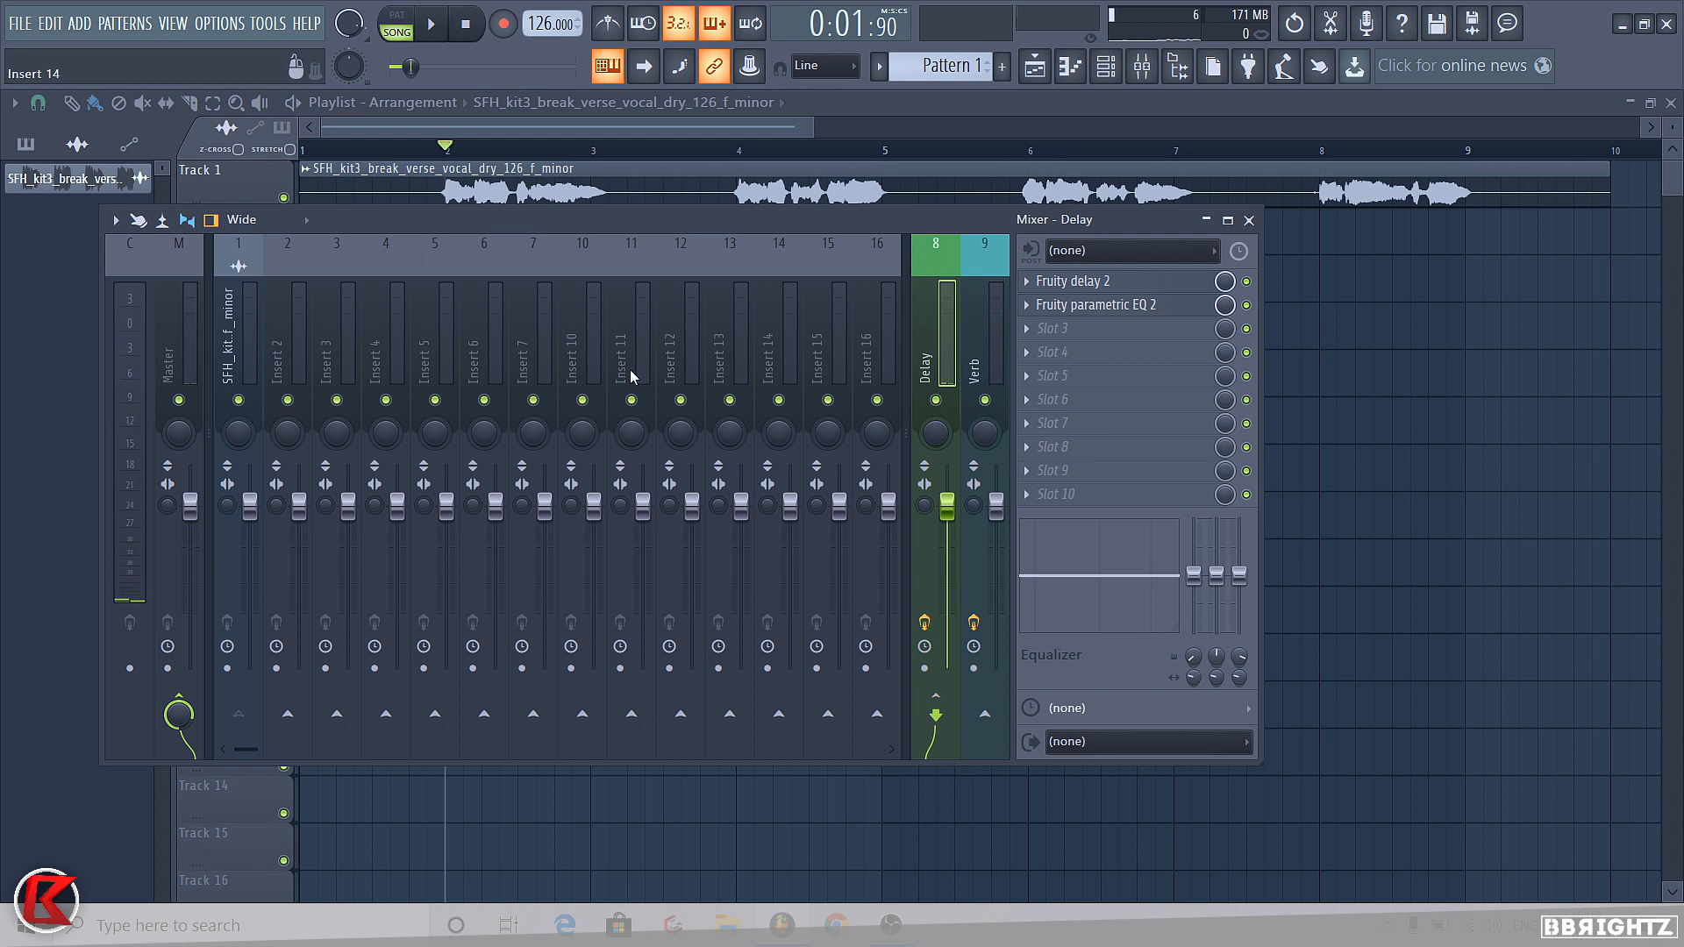
Send the vocal mixer track to the Verb track at about 60% and start playback
left_click(235, 342)
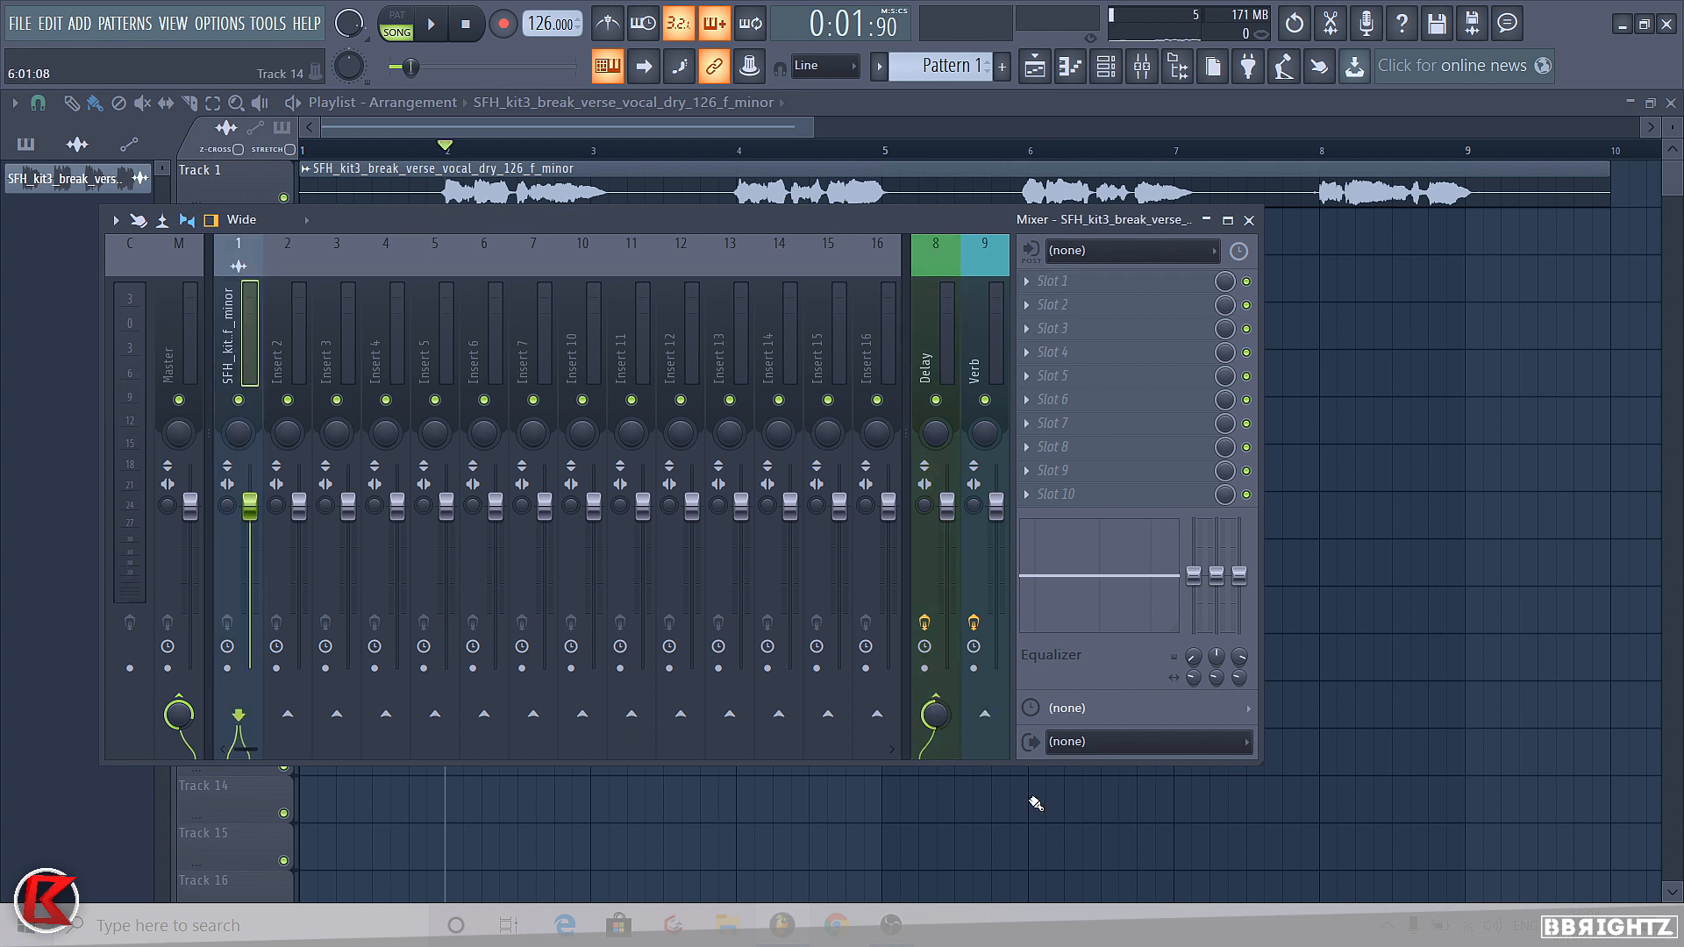
left_click(984, 713)
key("space")
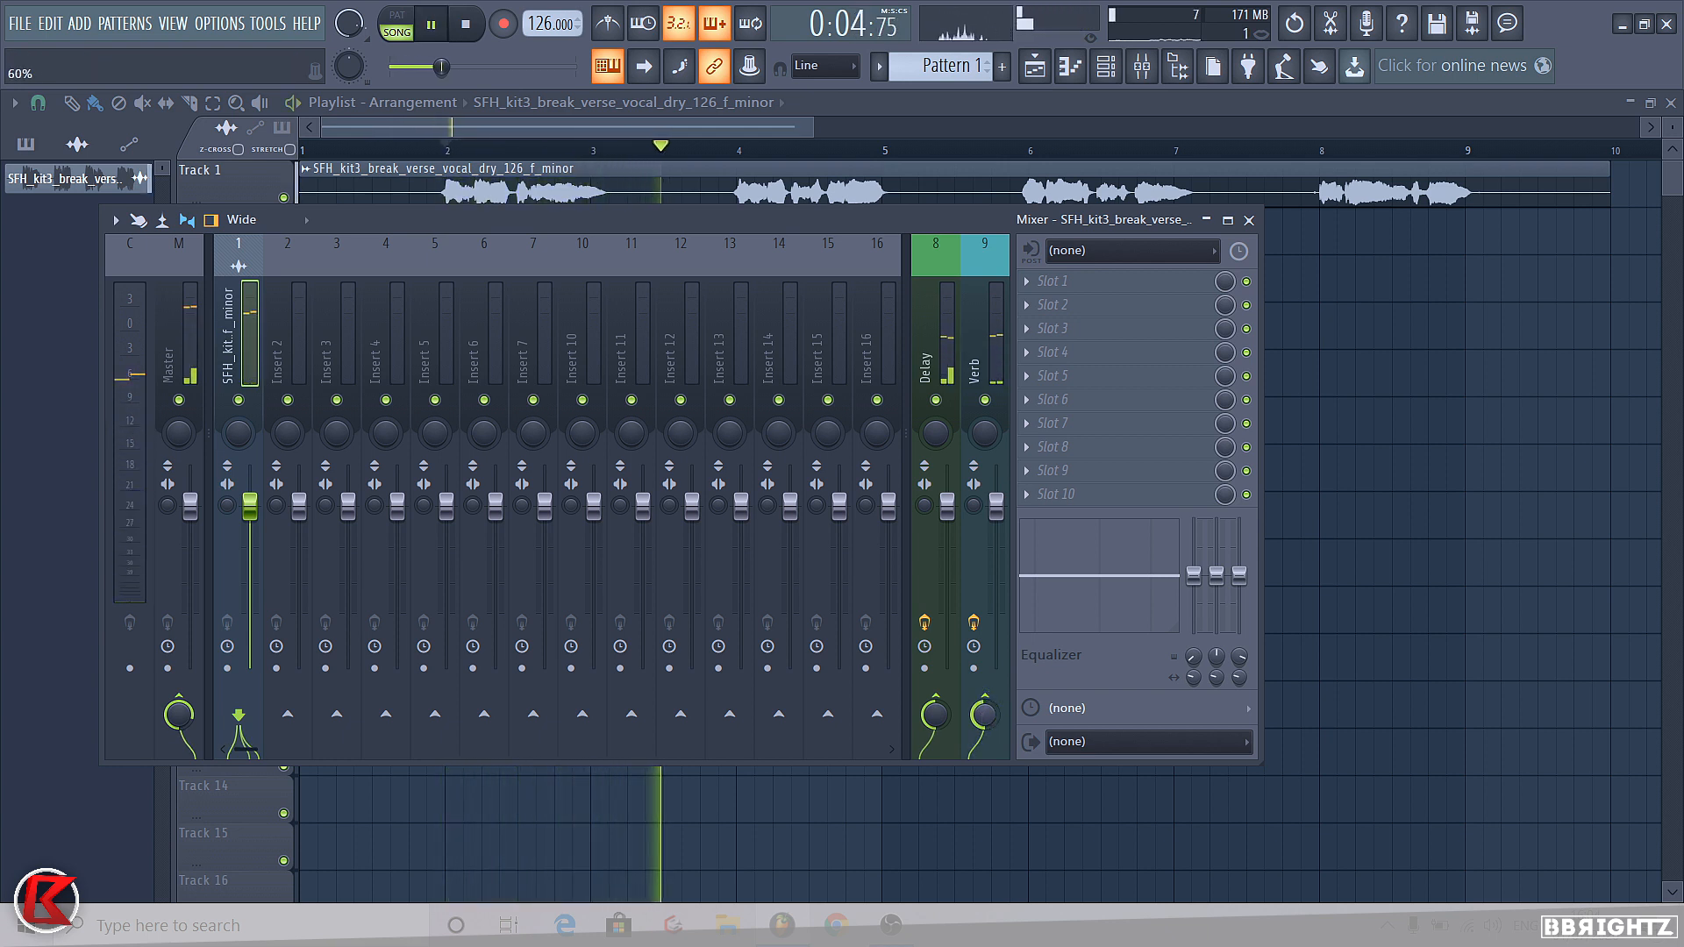
Open Fruity delay 2 on the Delay track, set its delay time to about 5:02 while auditioning, and close it
left_click(922, 319)
left_click(1072, 281)
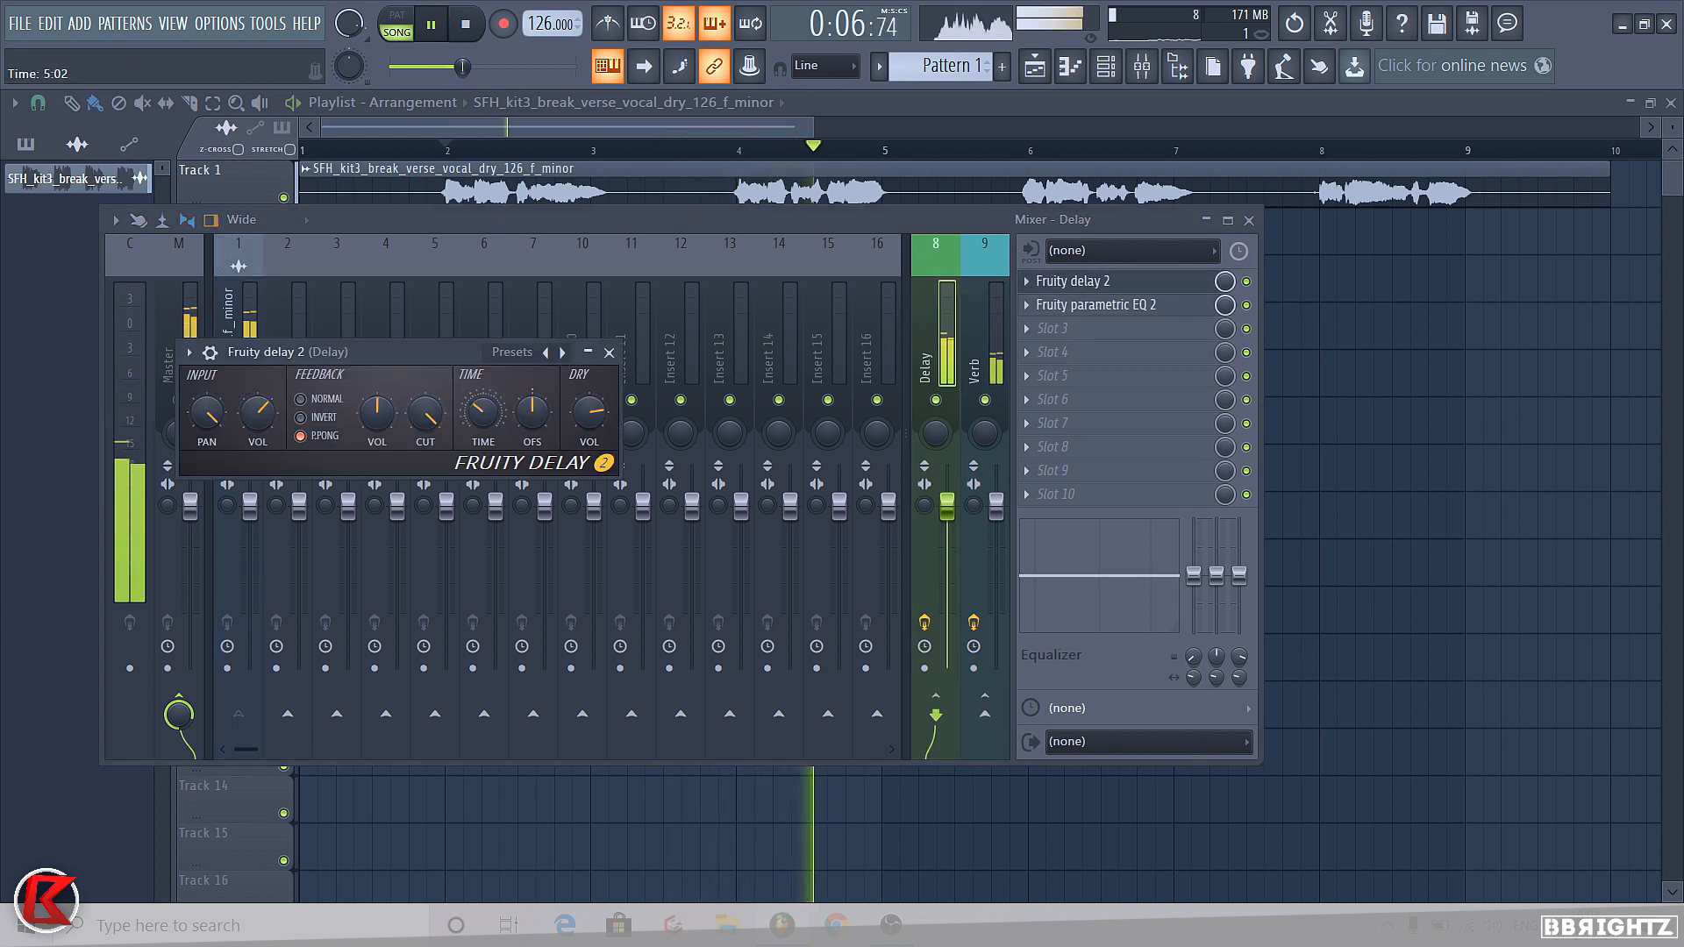
left_click(609, 351)
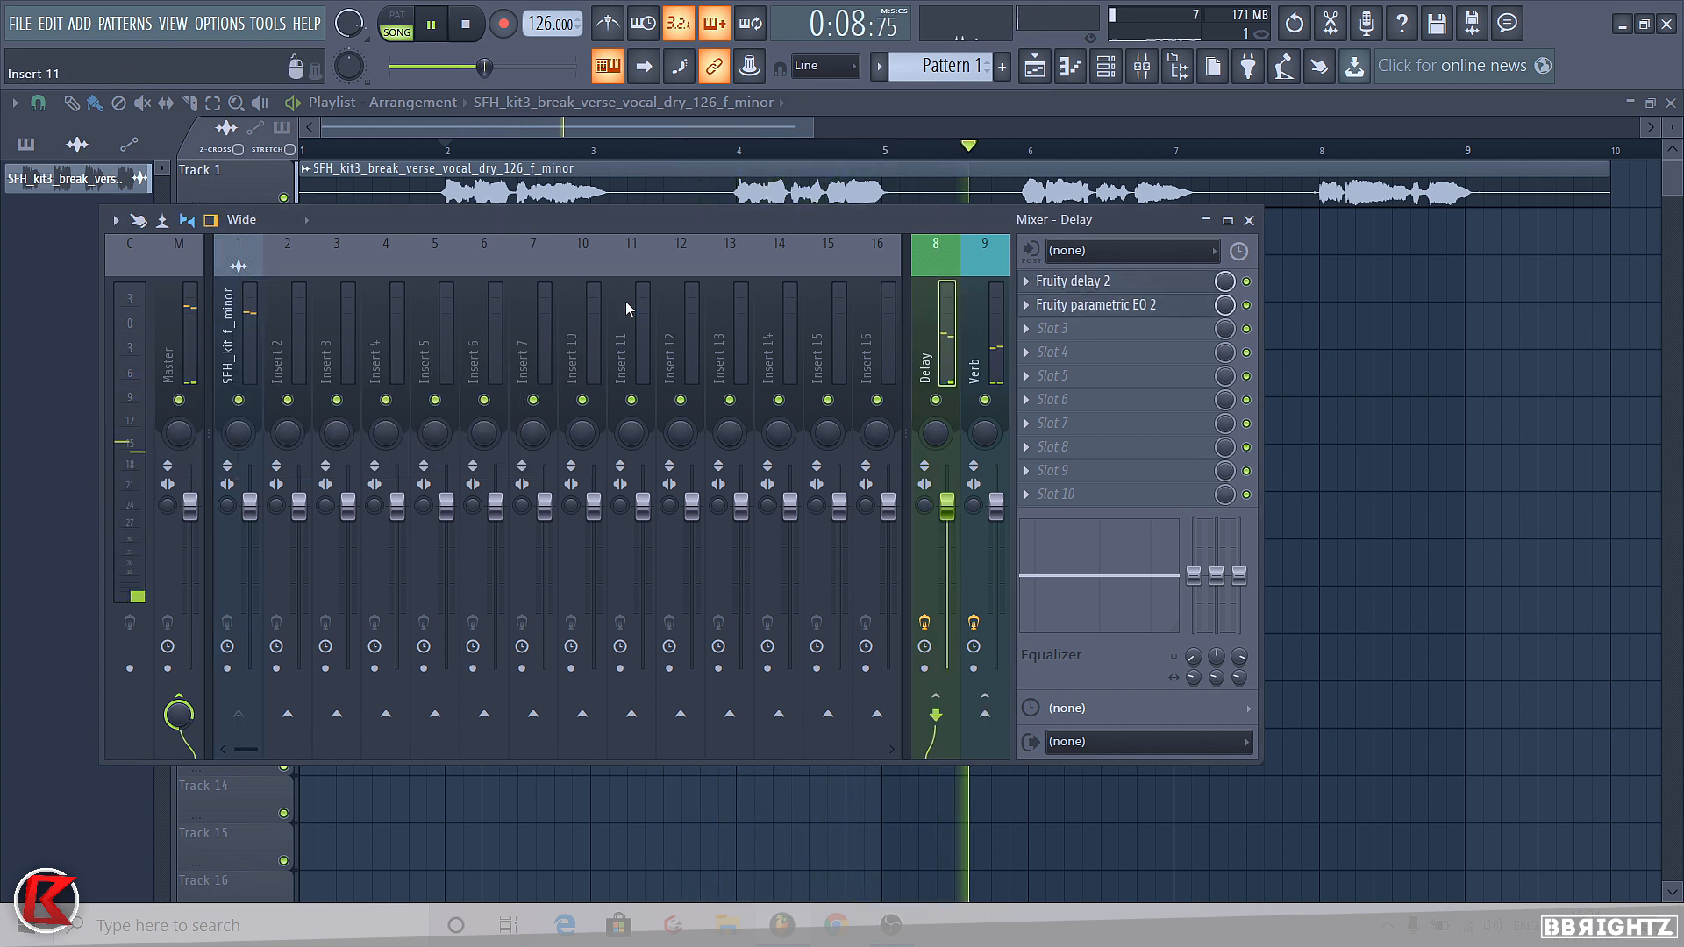
Audition the vocal track's send to Verb at different levels up to 112%, and reduce it again
left_click(235, 369)
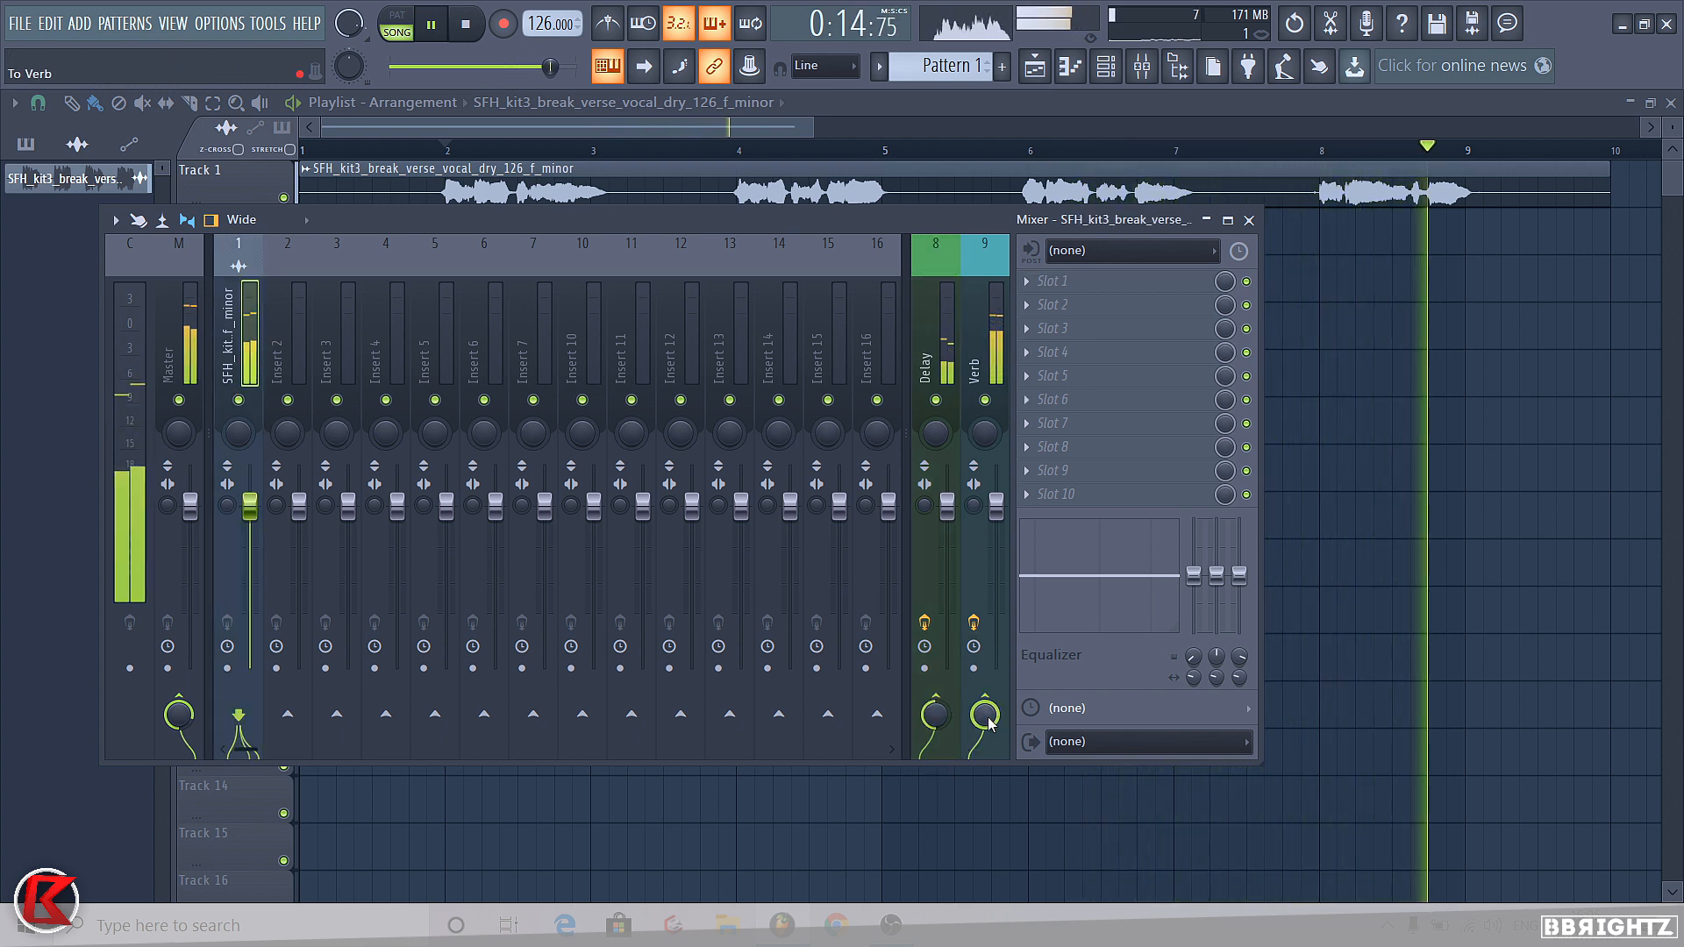
key("space")
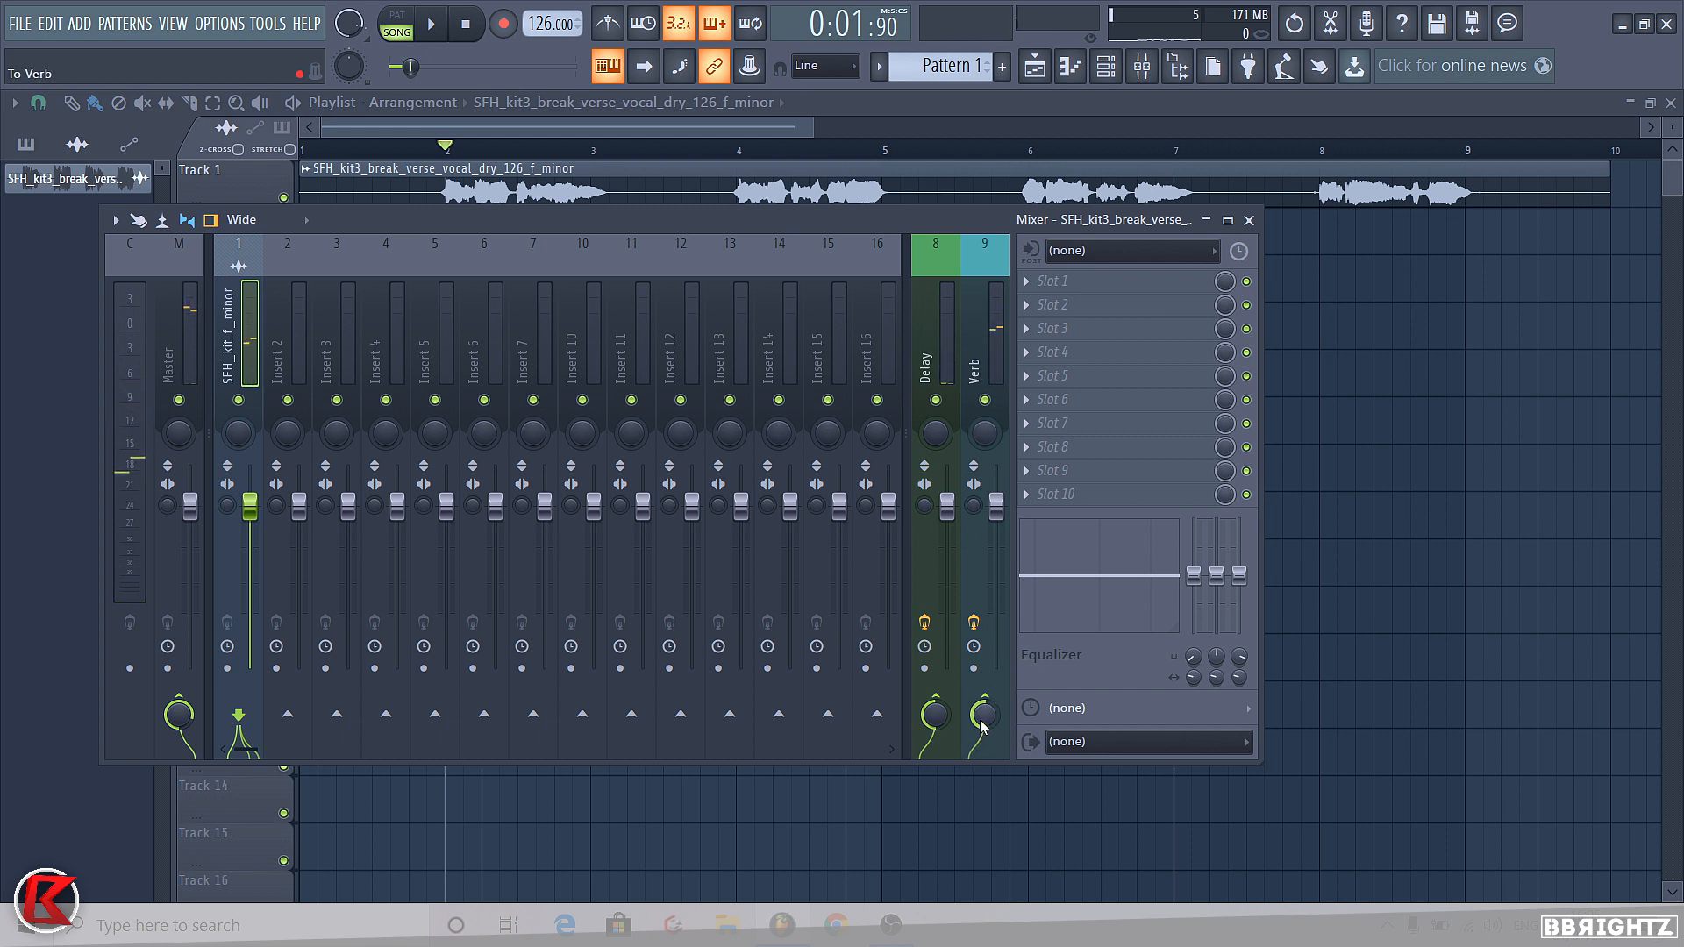
key("space")
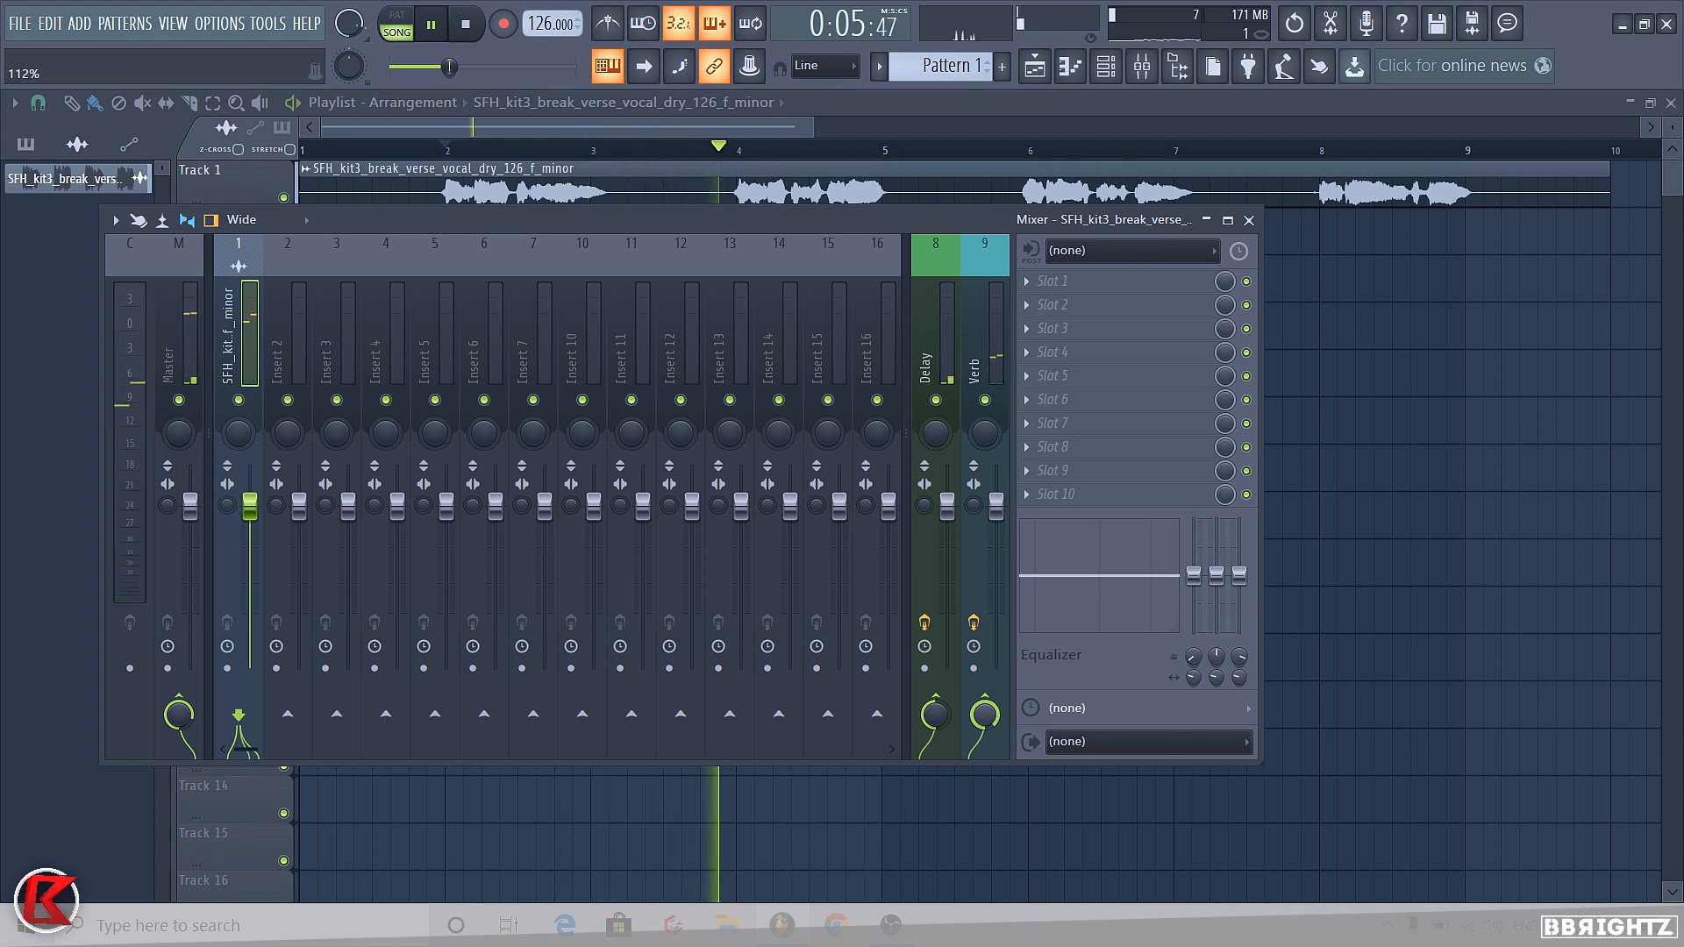
left_click_drag(984, 714, 984, 745)
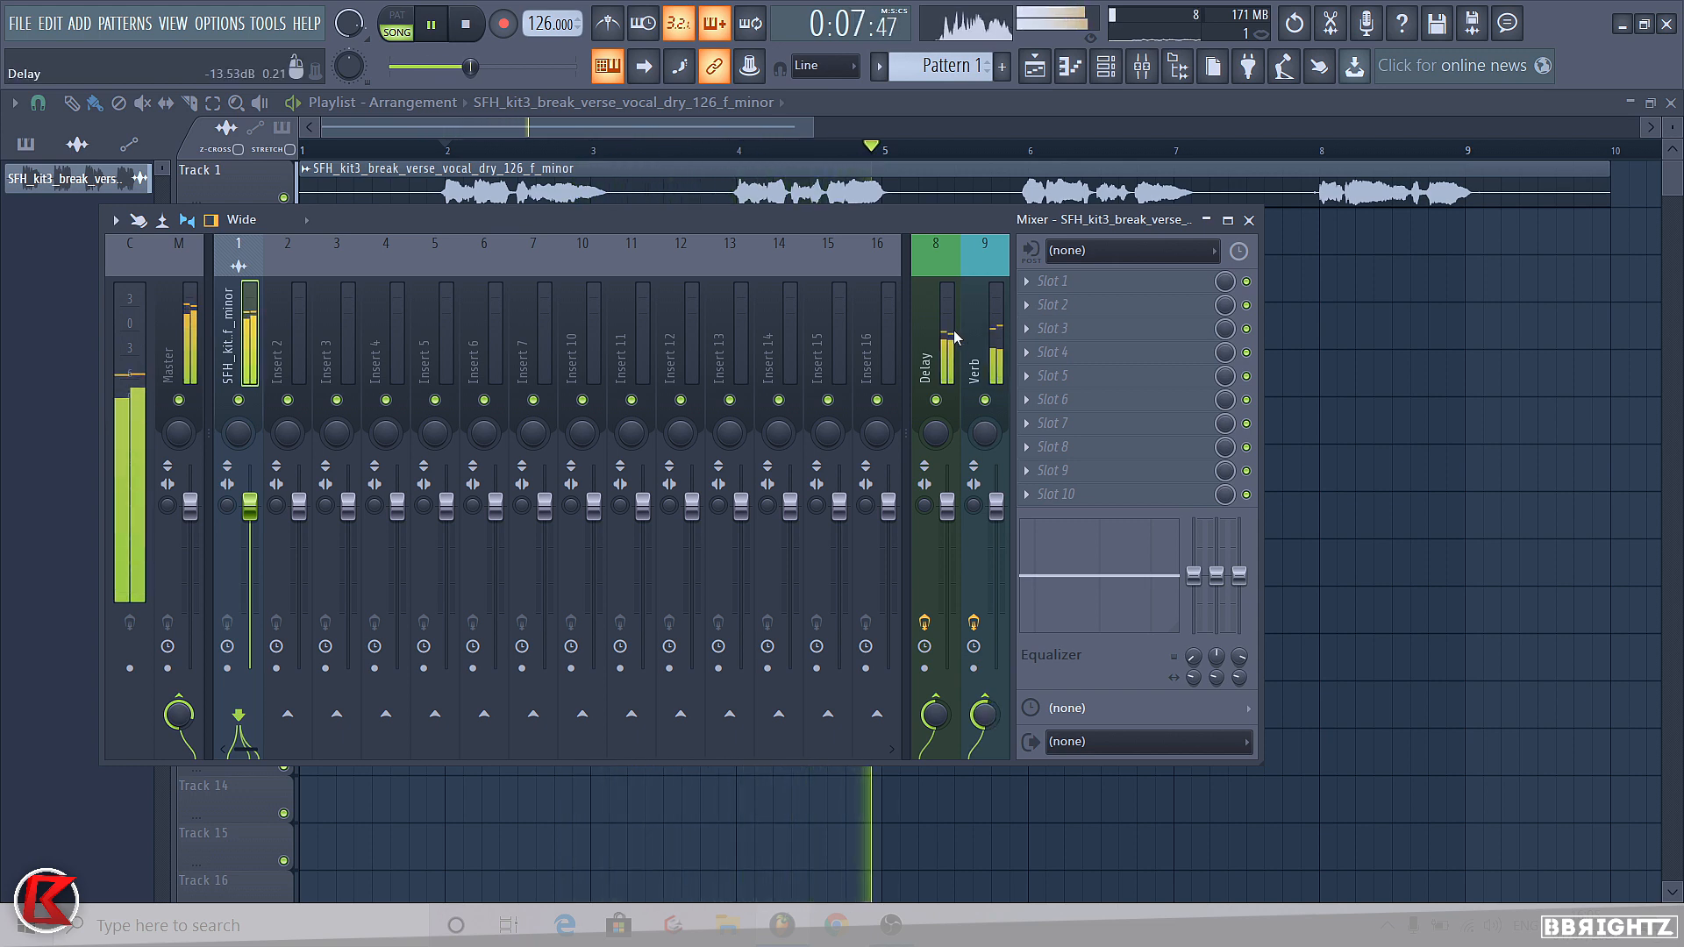
key("space")
Set ValhallaVintageVerb's decay on the Verb track to 6 s, audition the vocal, and reselect the vocal mixer track
left_click(980, 334)
left_click(1087, 281)
left_click(257, 516)
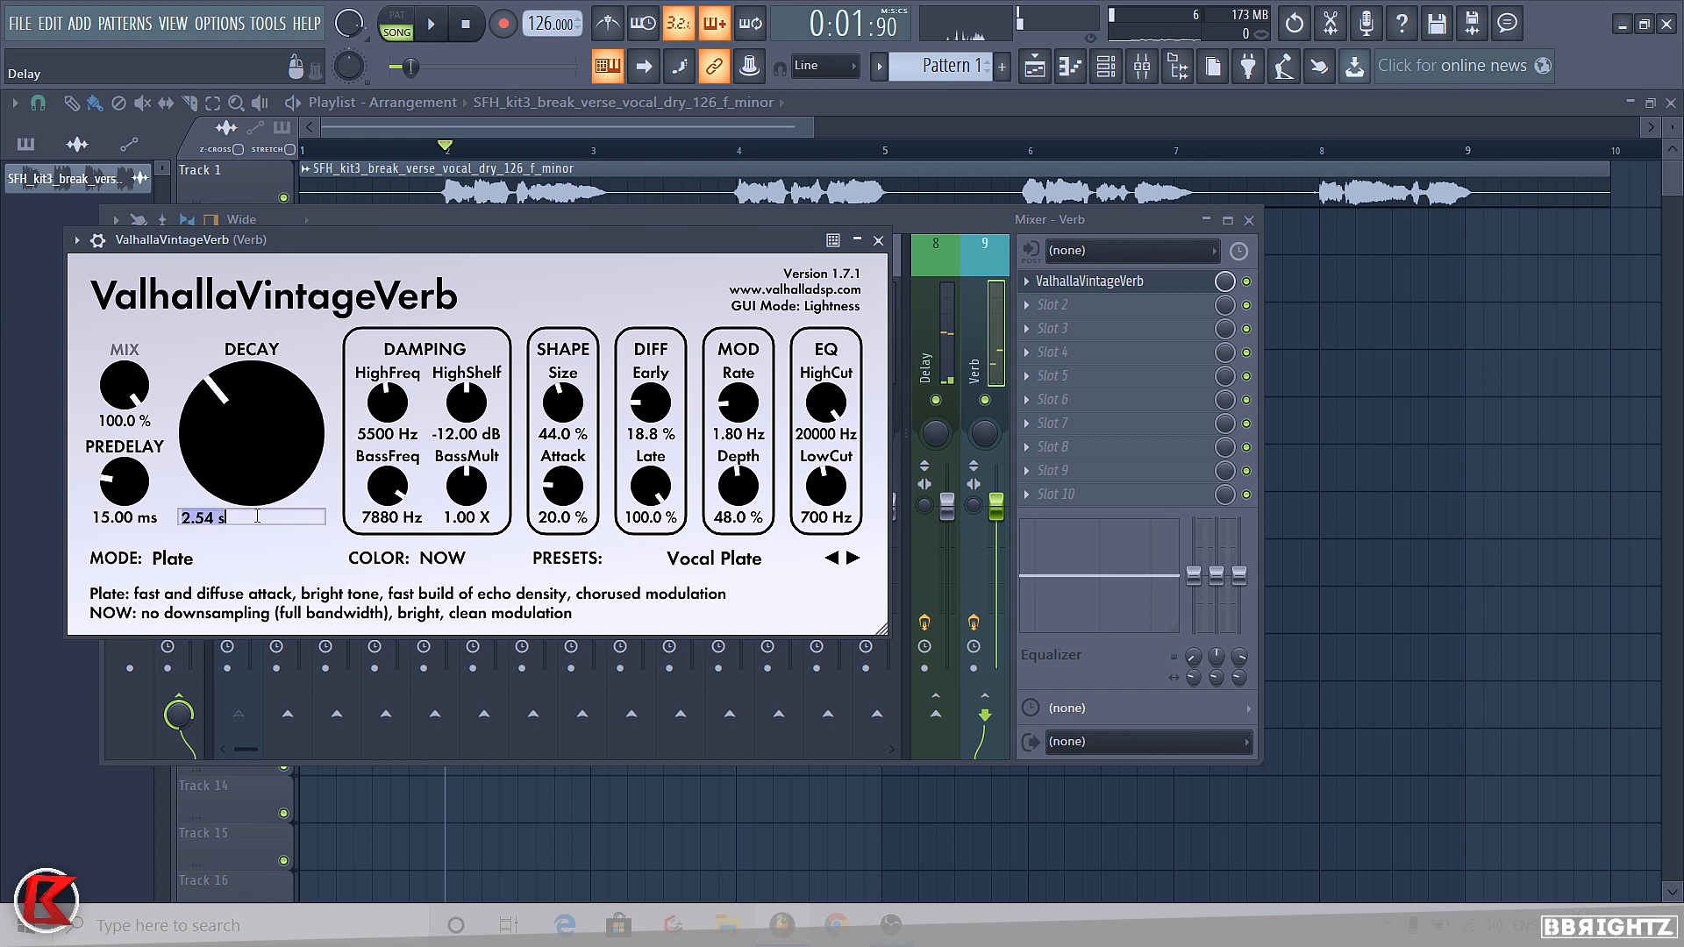
type("6")
key("Return")
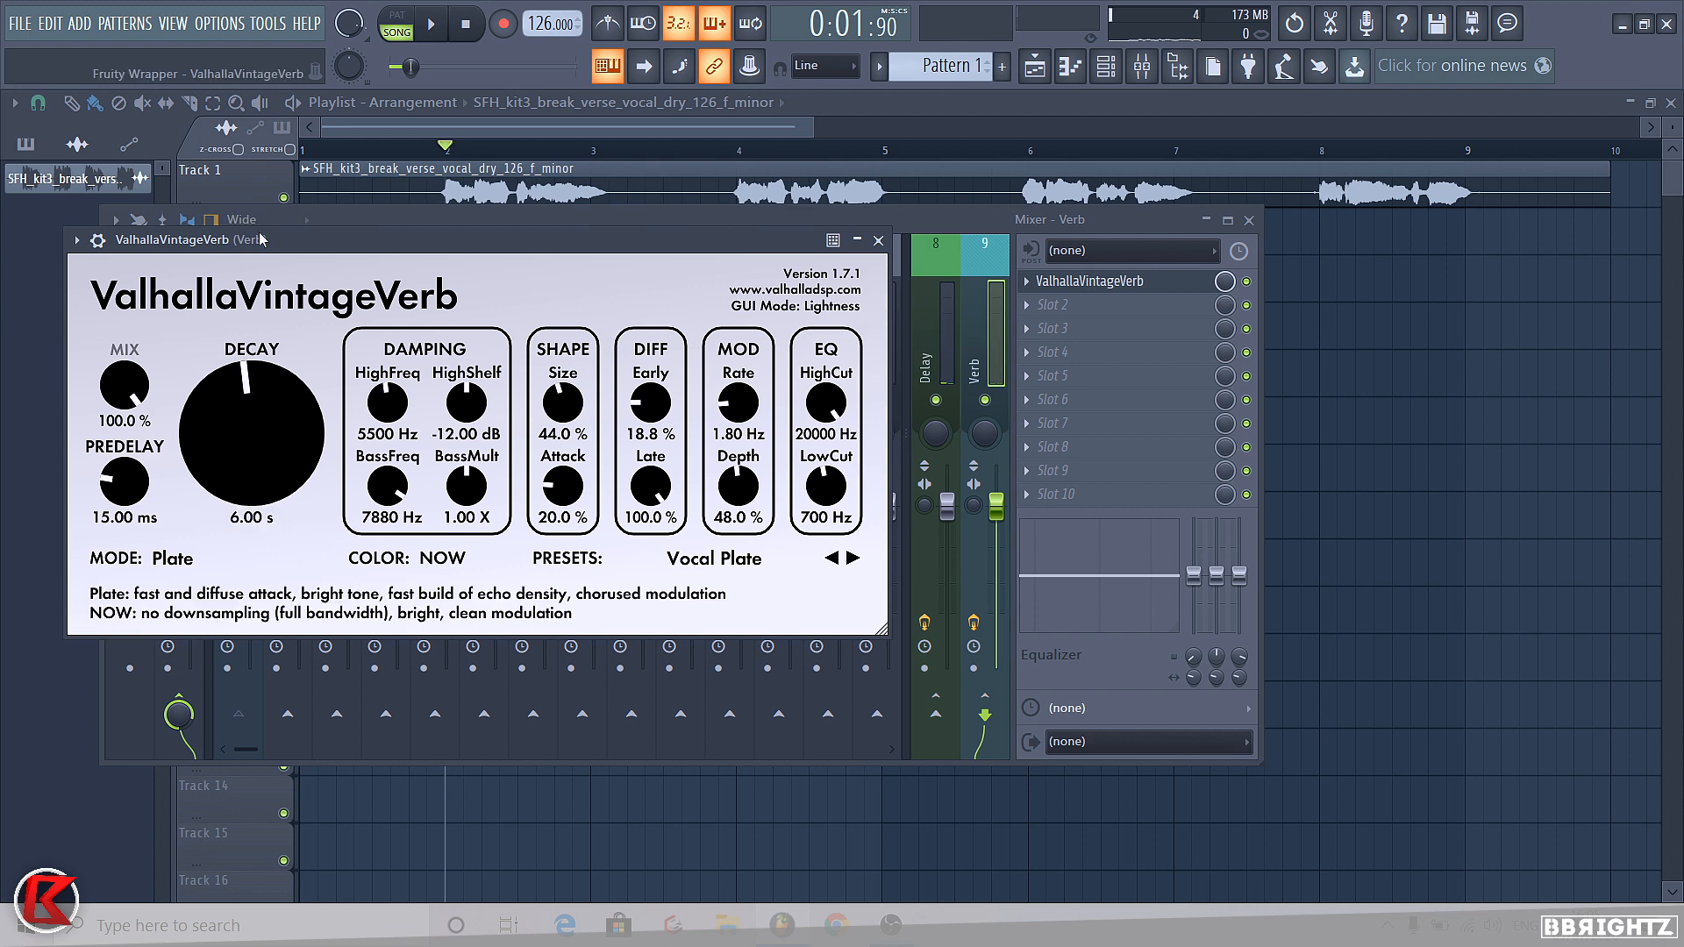
key("space")
key("space")
left_click(878, 239)
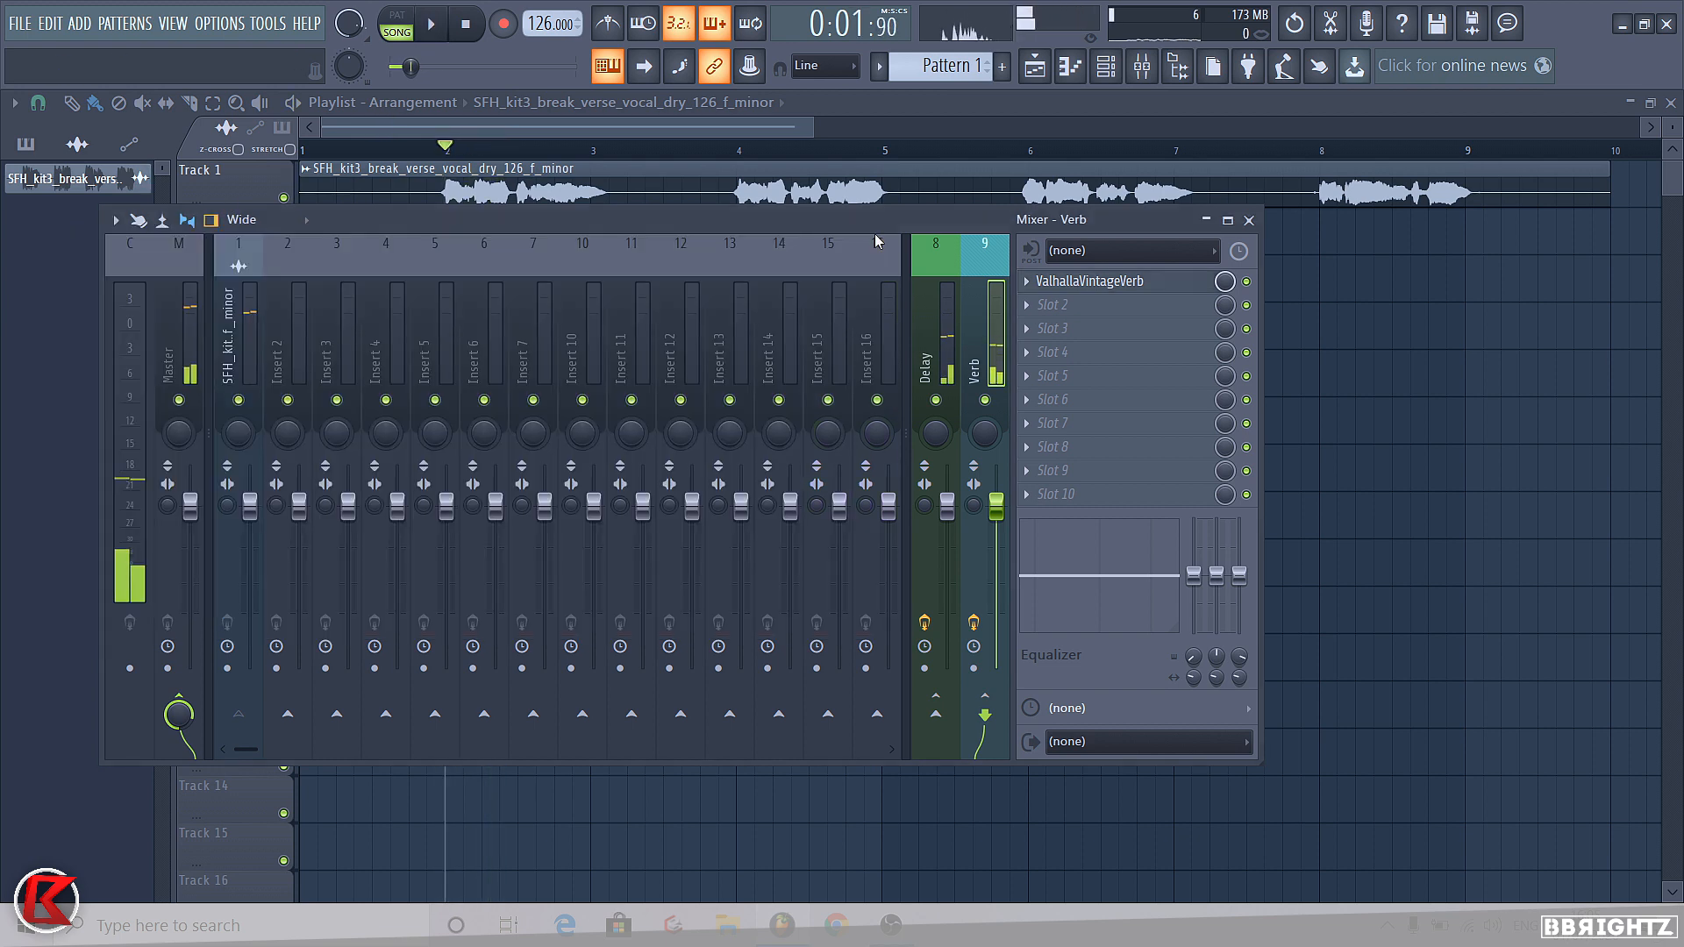
left_click(259, 335)
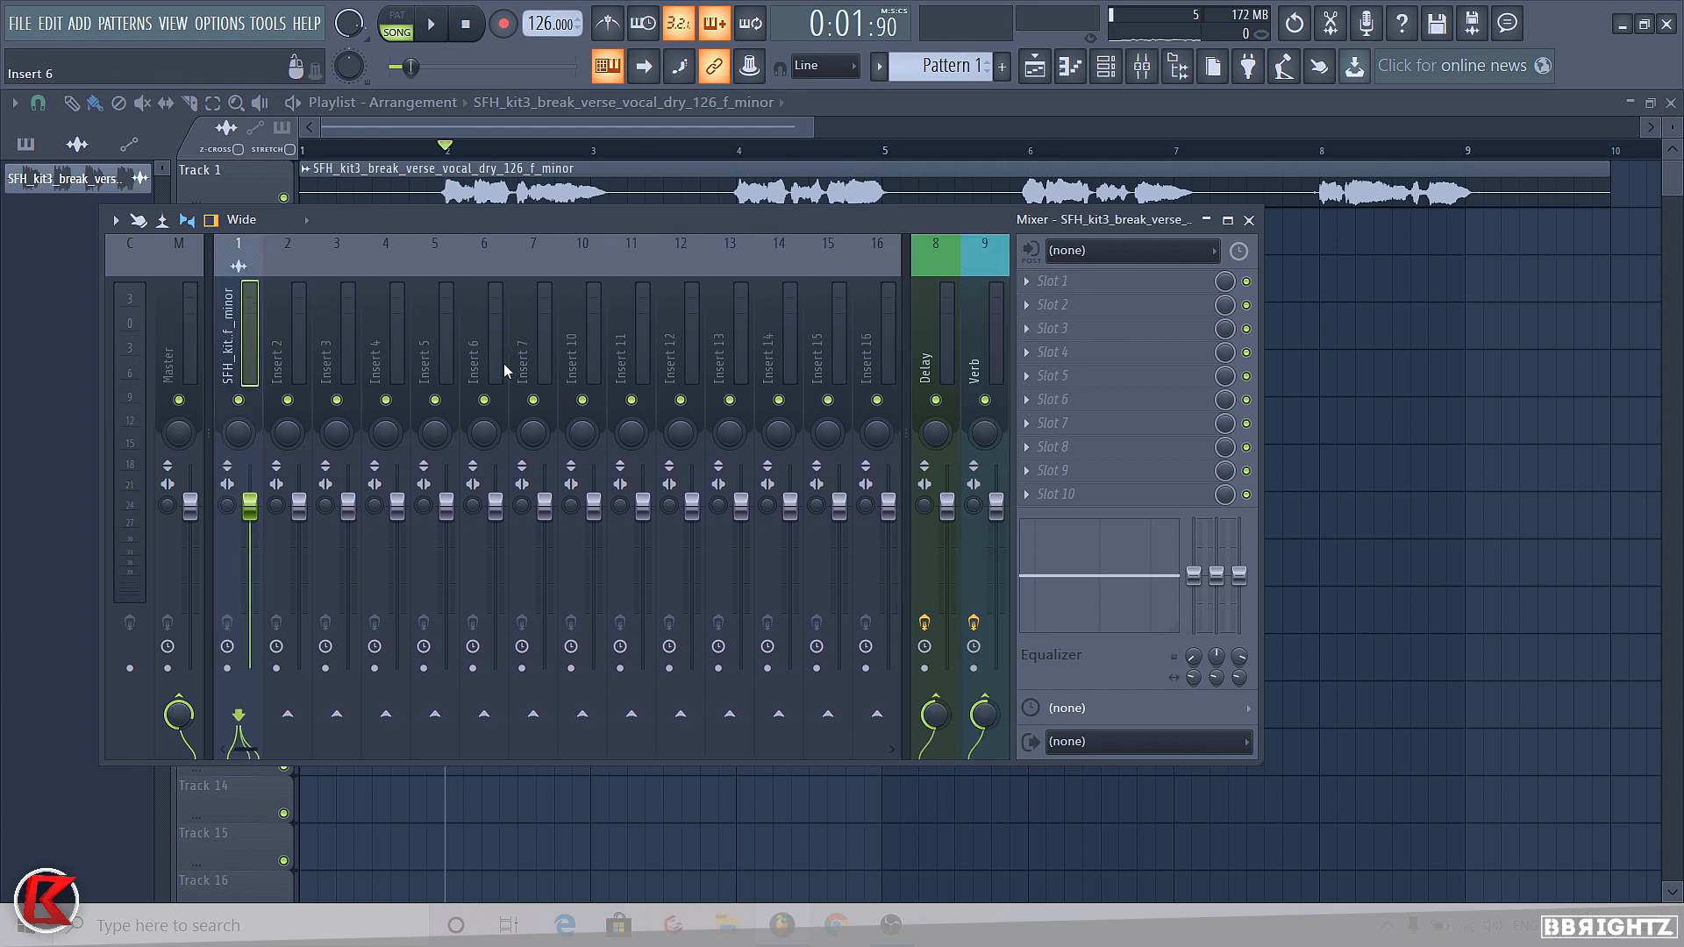
Create a mixer group named "Group" at the Insert 10 track
right_click(602, 368)
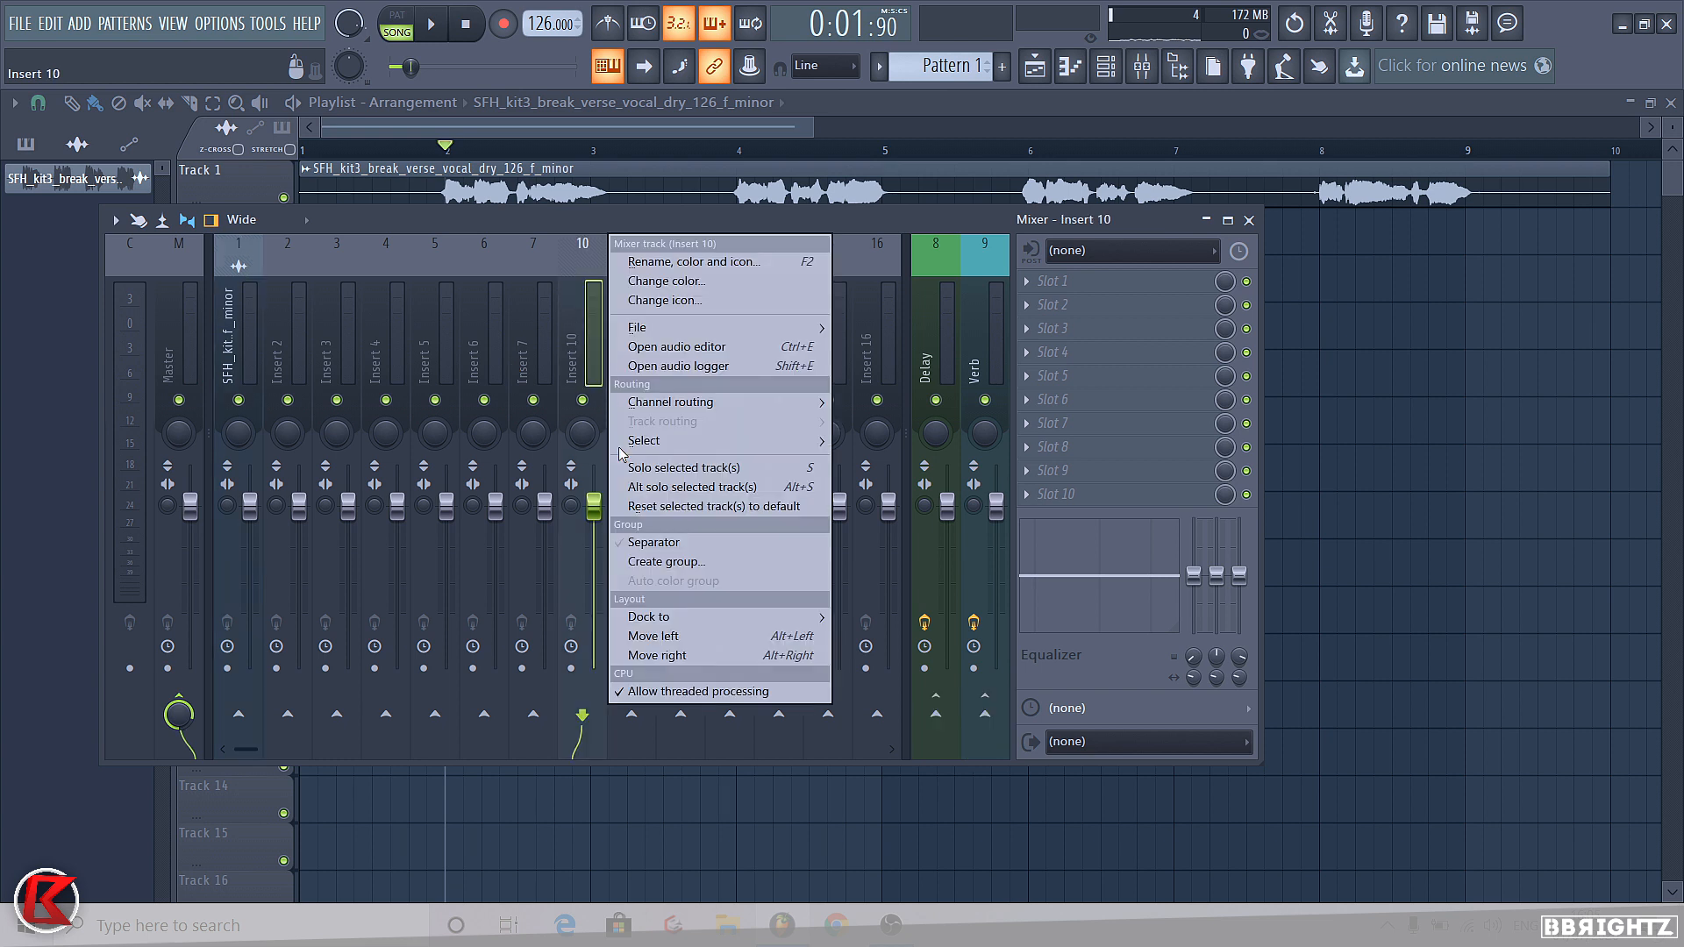
left_click(665, 562)
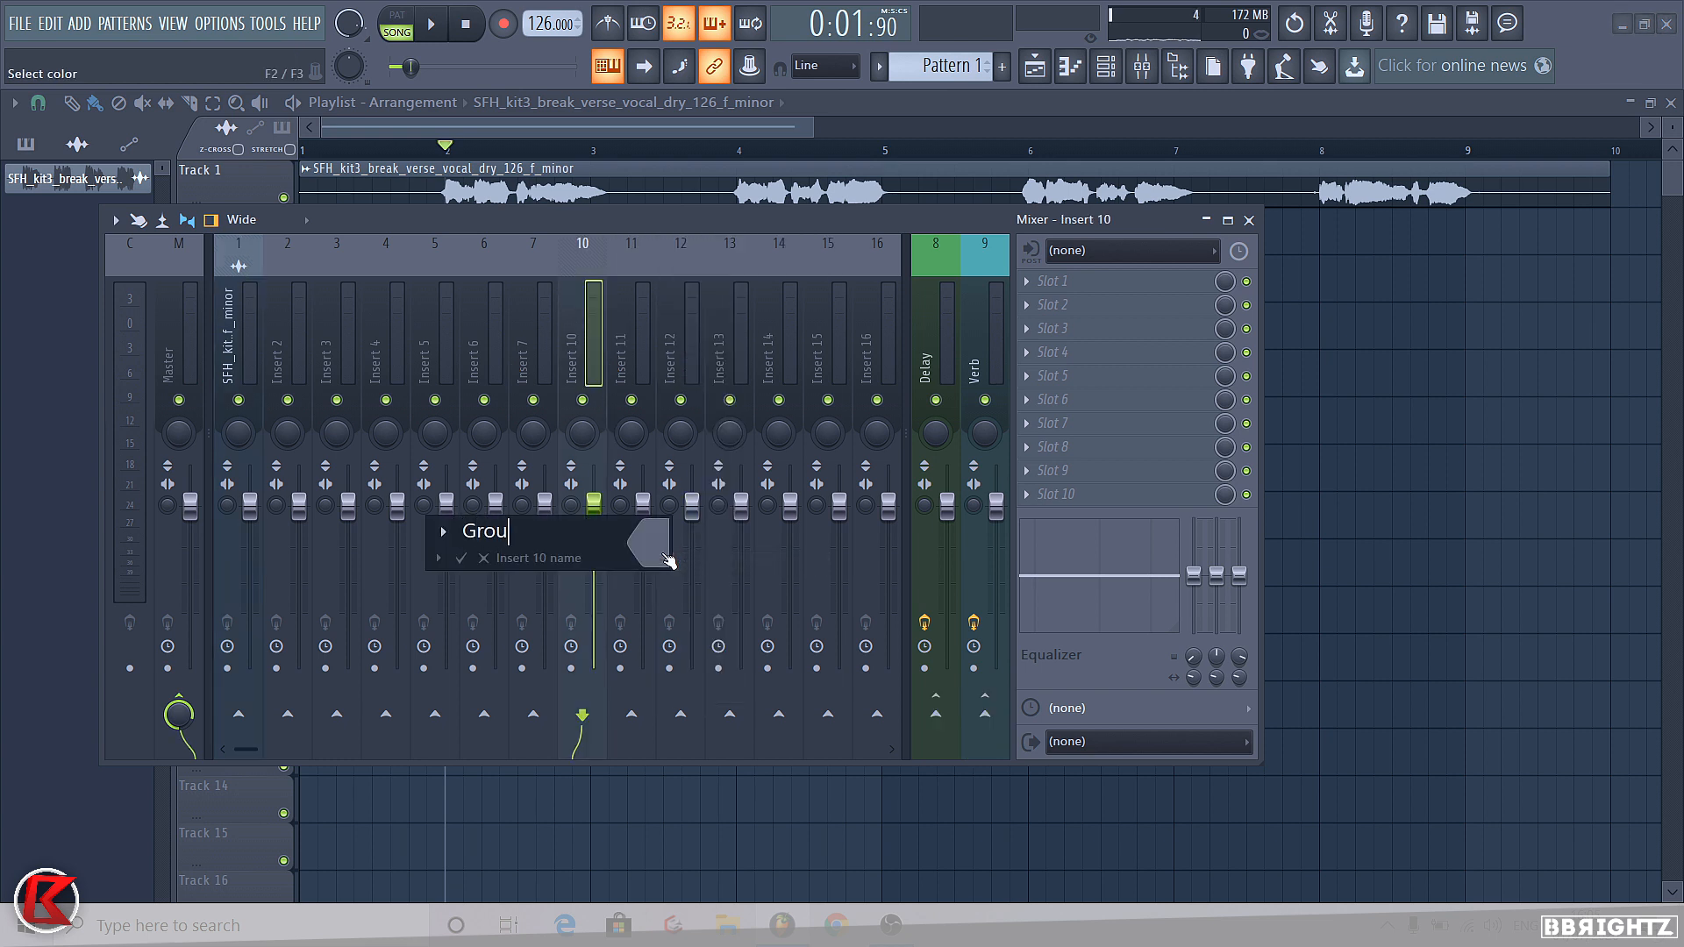
type("Group")
key("Return")
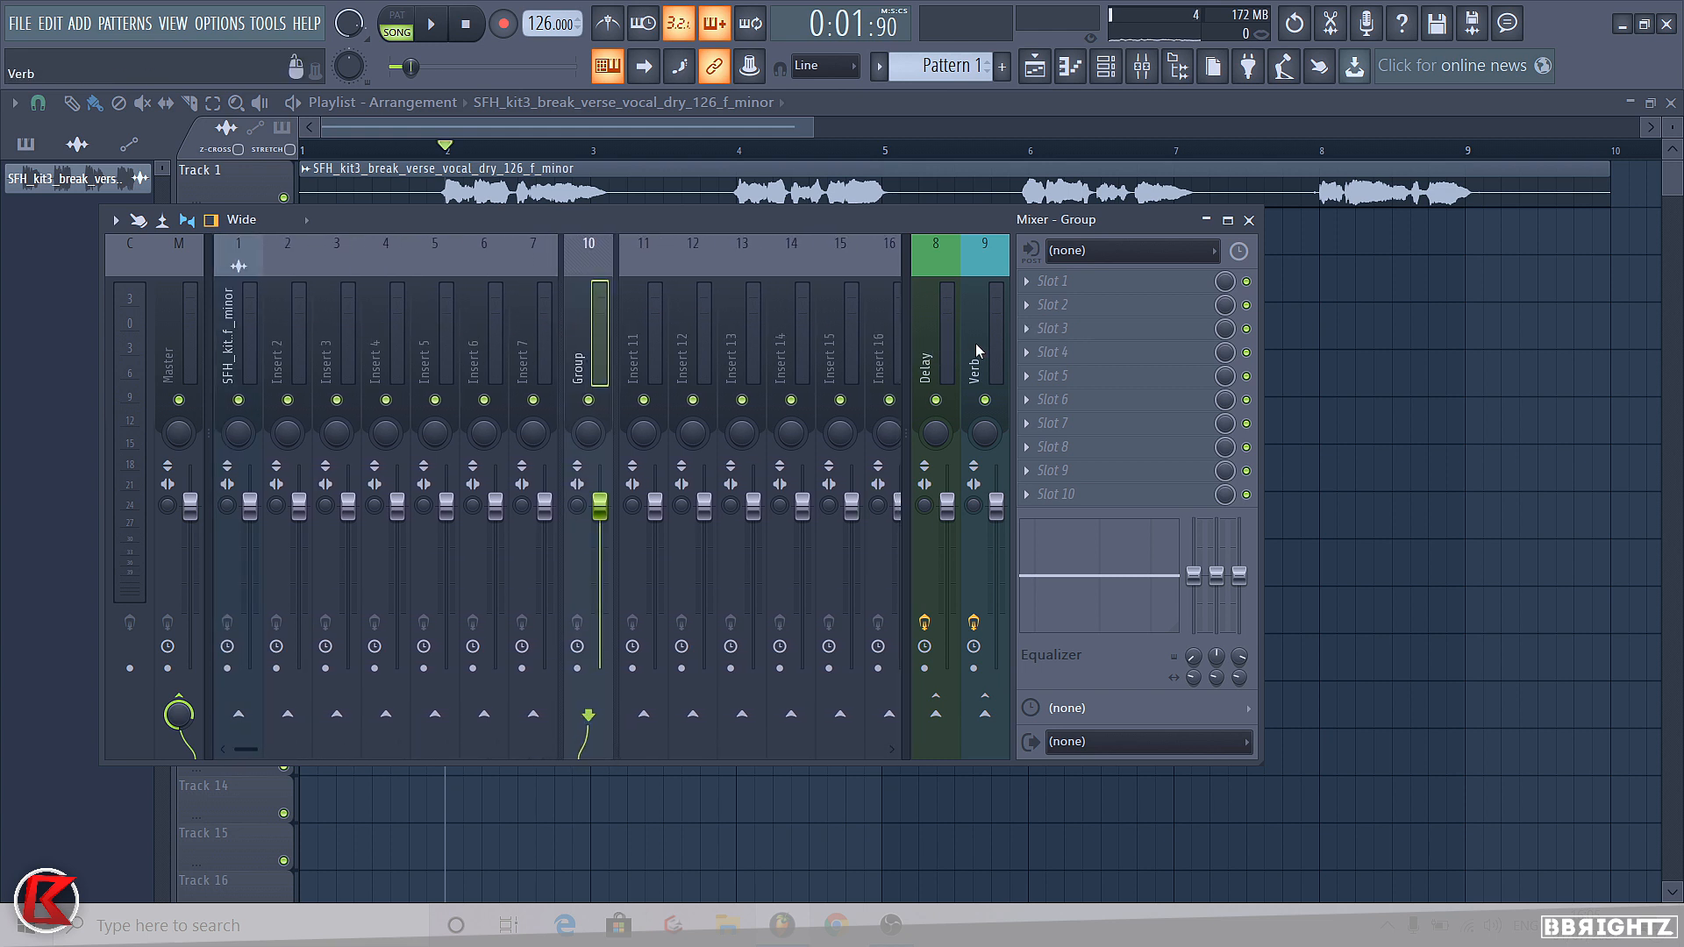
Dock the Insert 5 mixer track to the left, beside the Master track
scroll(500, 327, "down", 1)
scroll(520, 346, "down", 5)
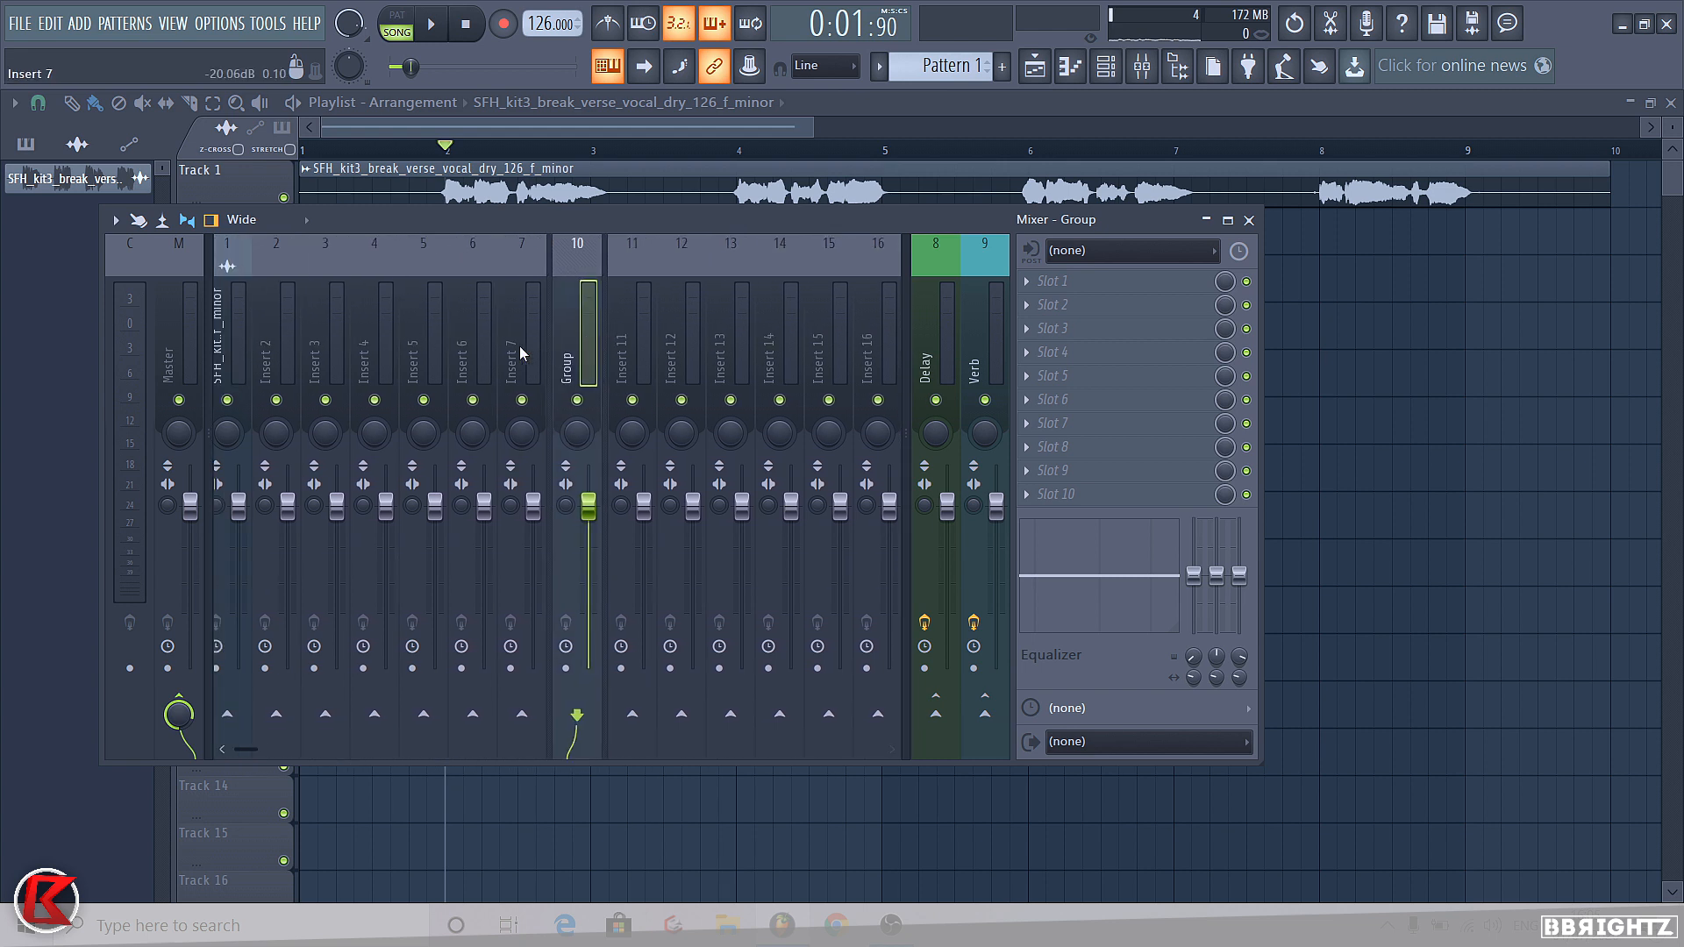
scroll(710, 322, "down", 3)
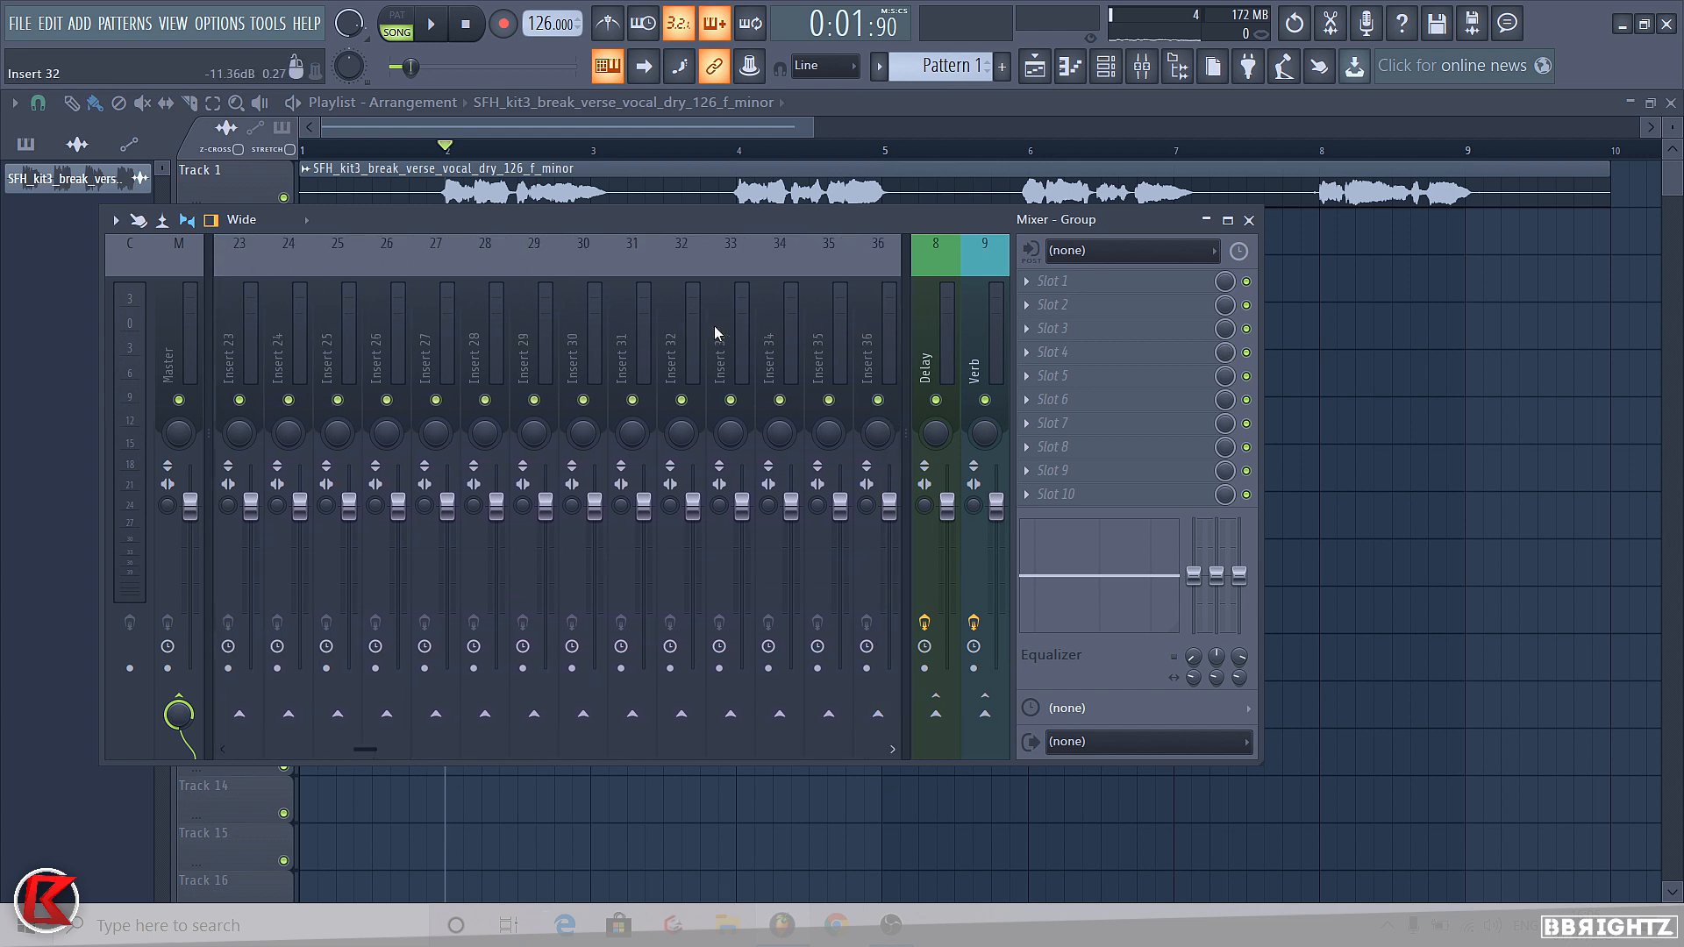
scroll(700, 349, "up", 8)
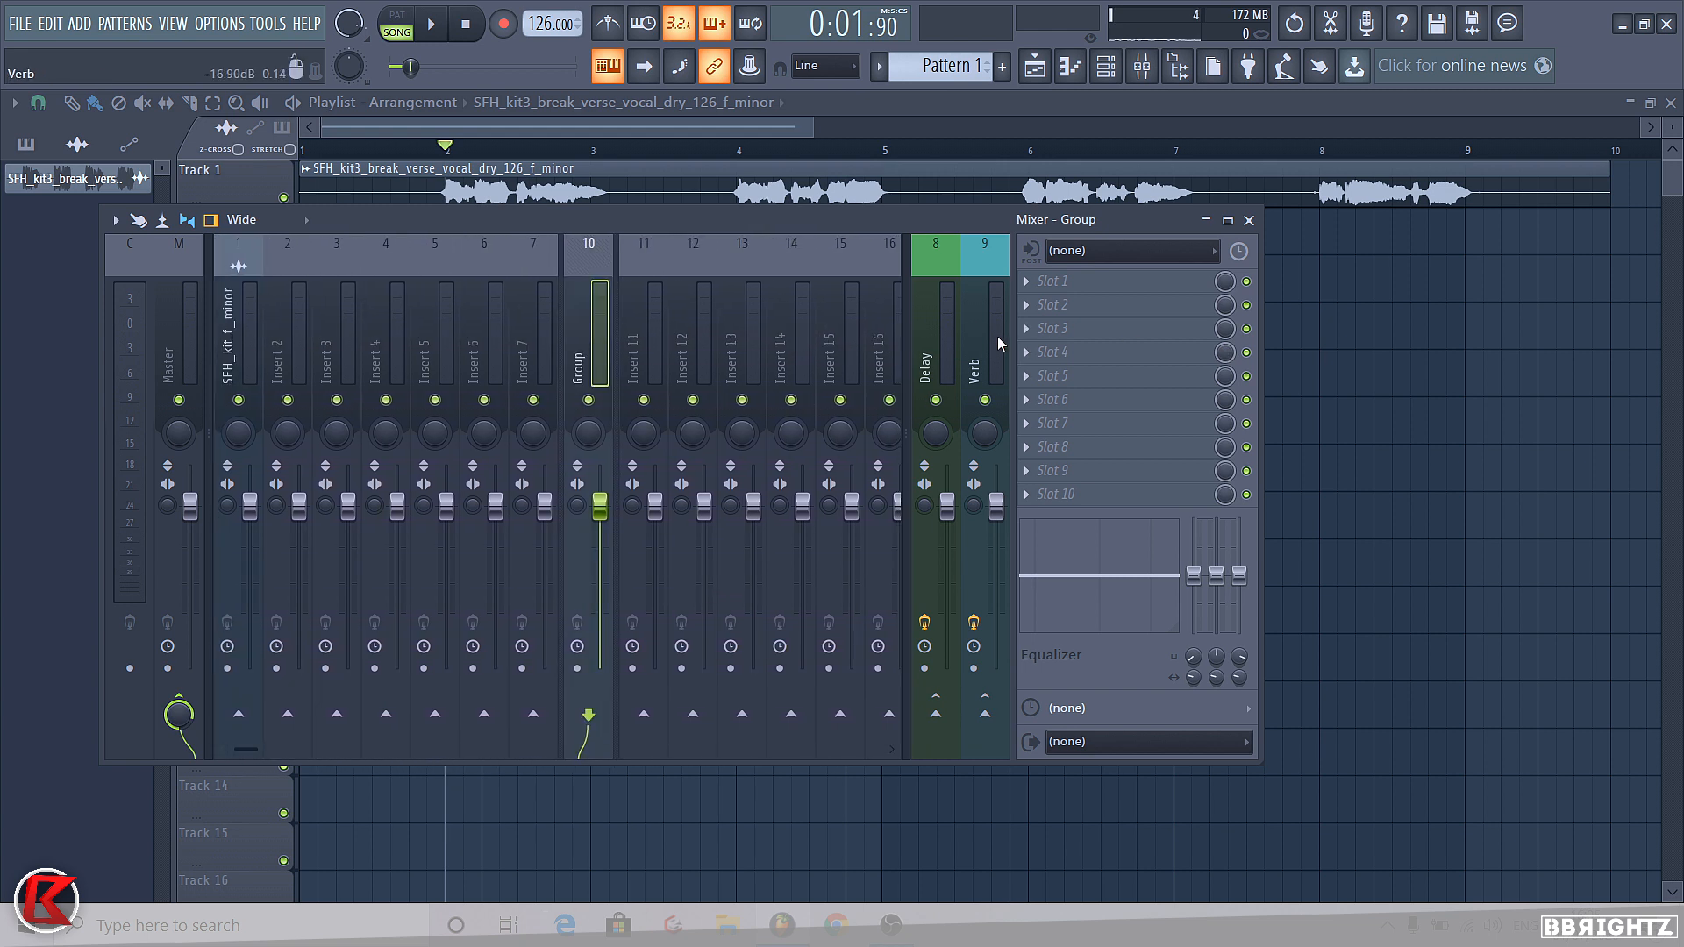
right_click(454, 238)
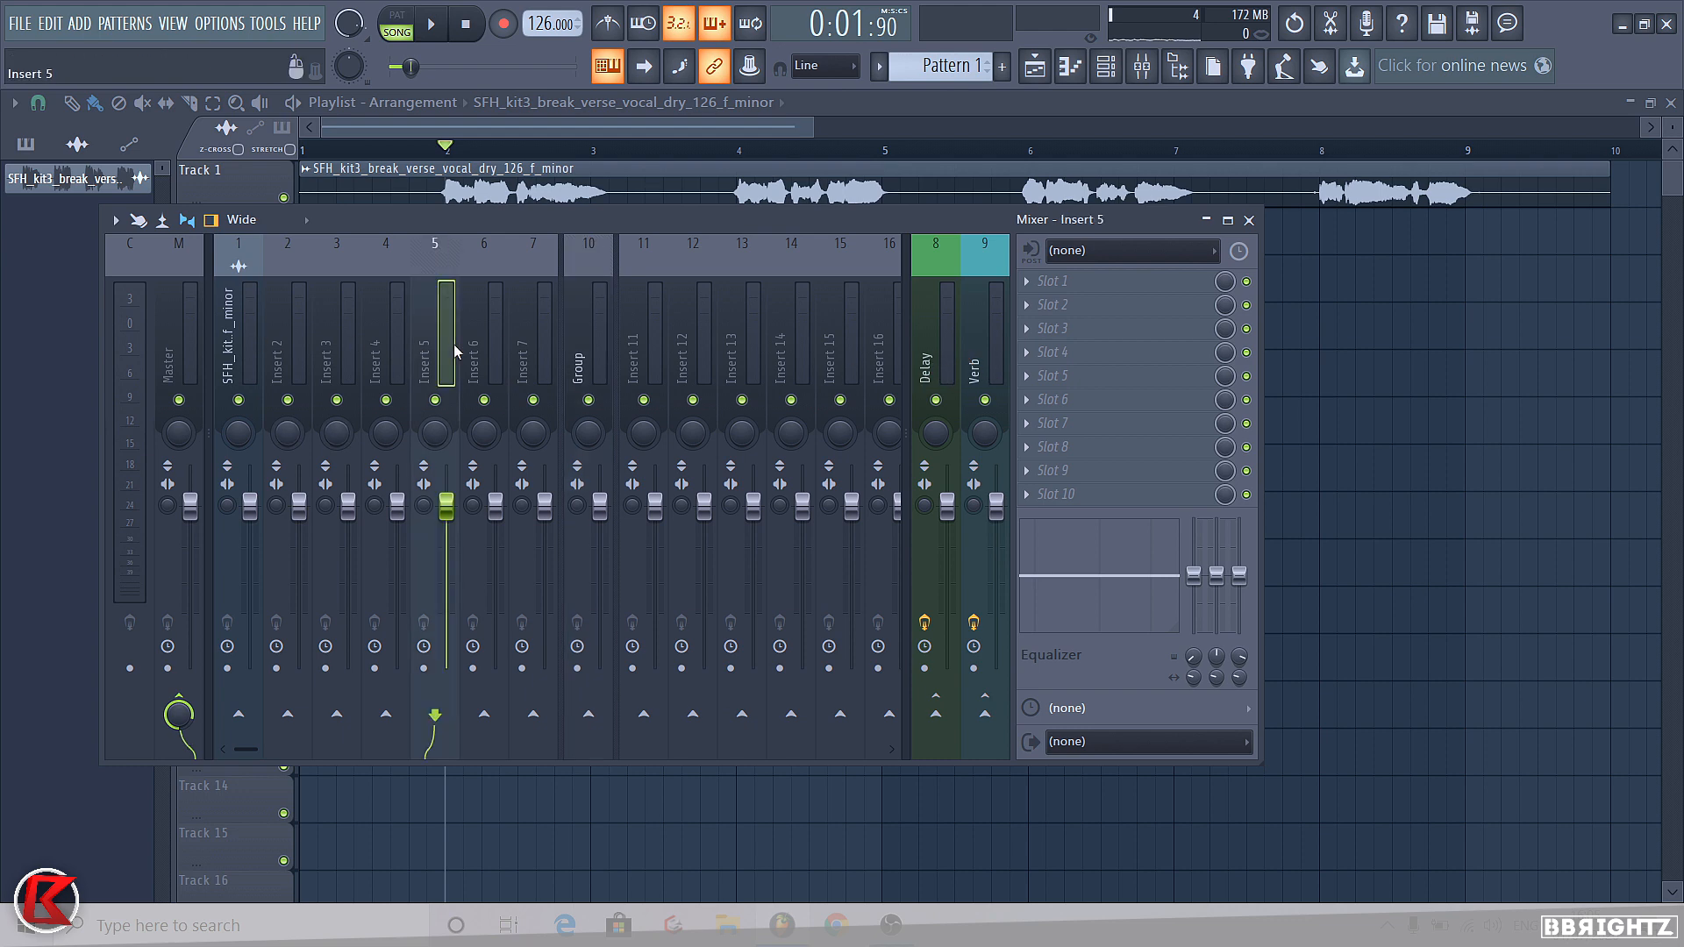
mouse_move(561, 617)
left_click(712, 616)
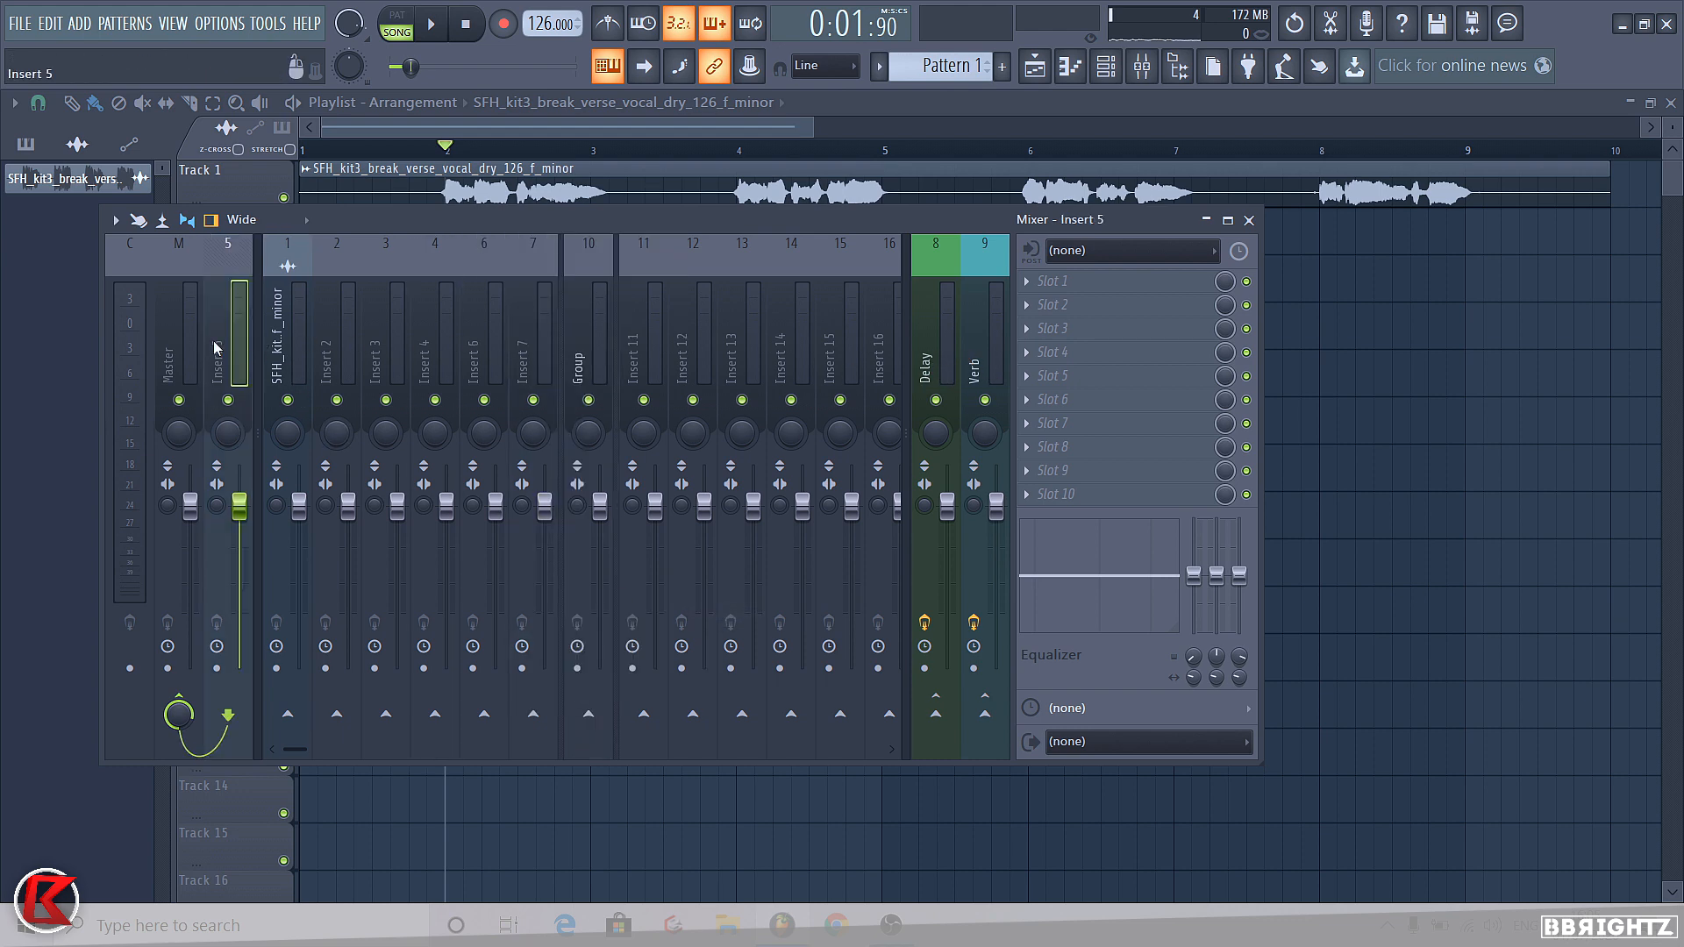
right_click(232, 351)
left_click(232, 353)
left_click(194, 366)
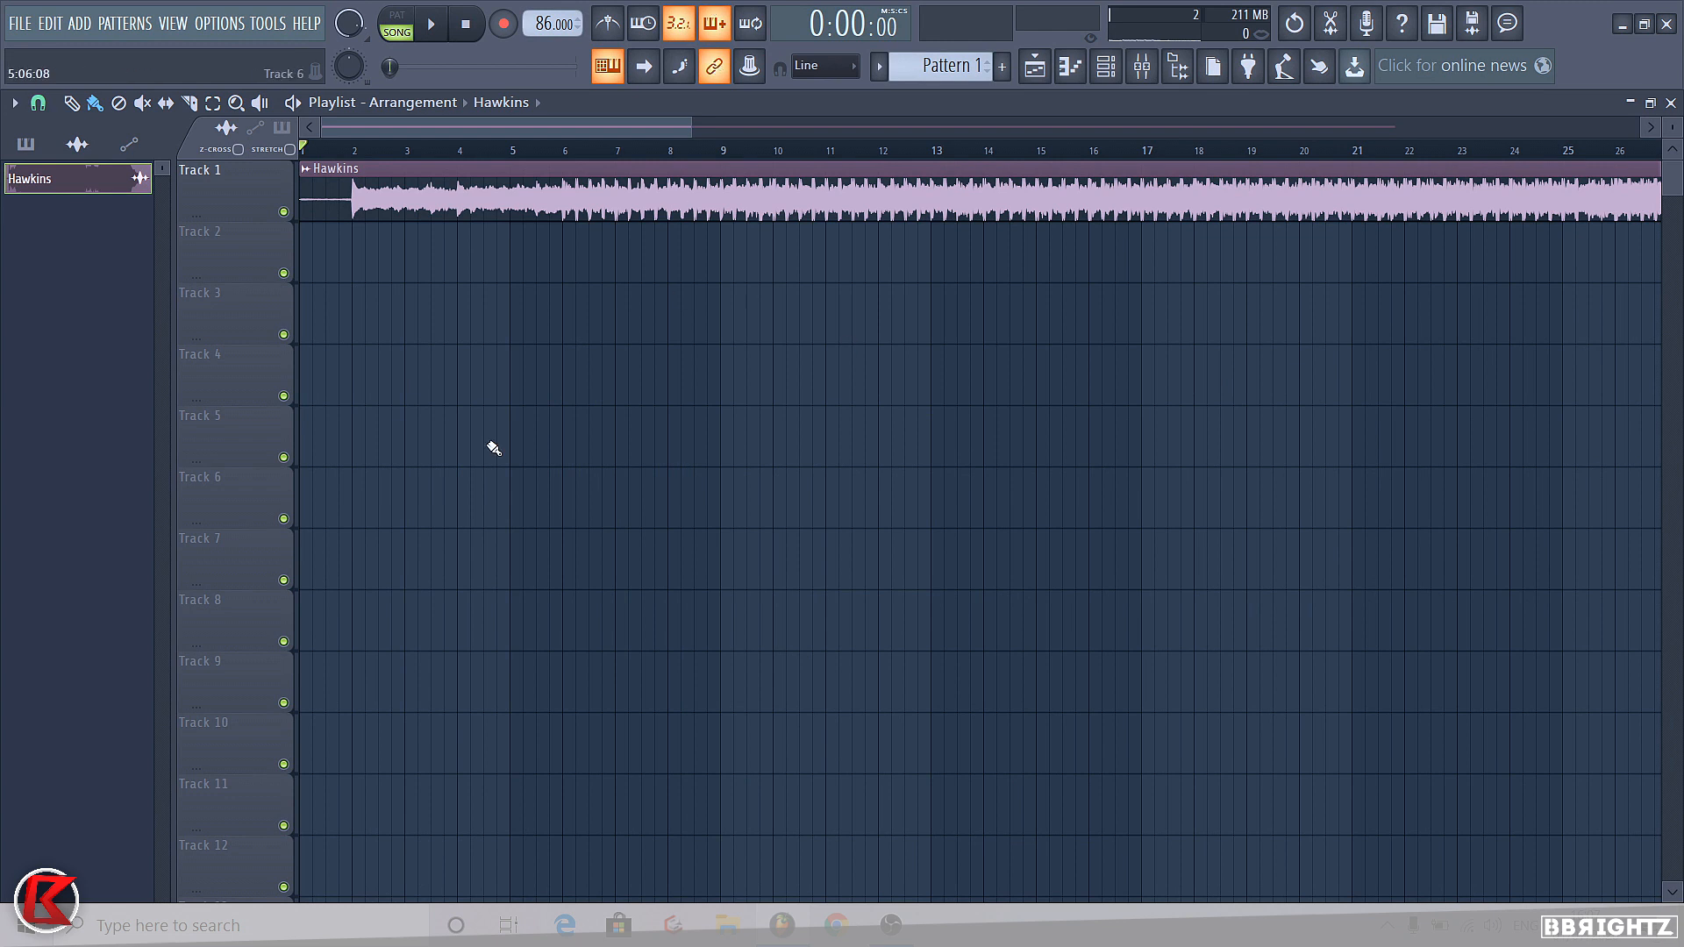
left_click_drag(326, 150, 355, 165)
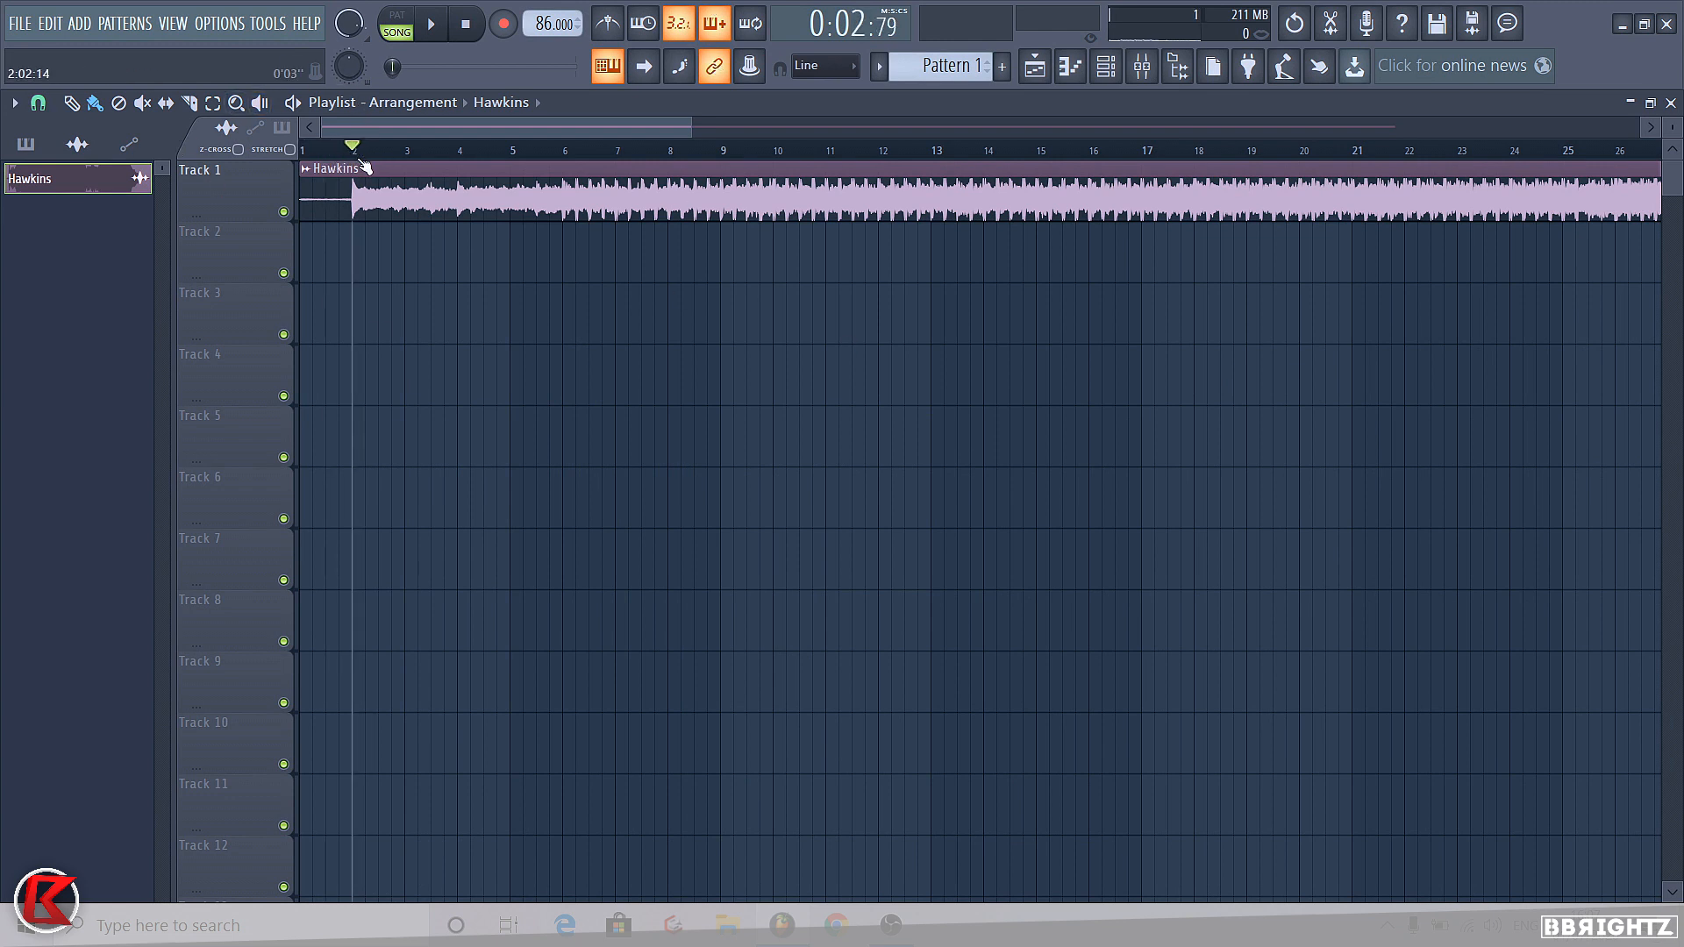
scroll(283, 289, "up", 2)
left_click(304, 150)
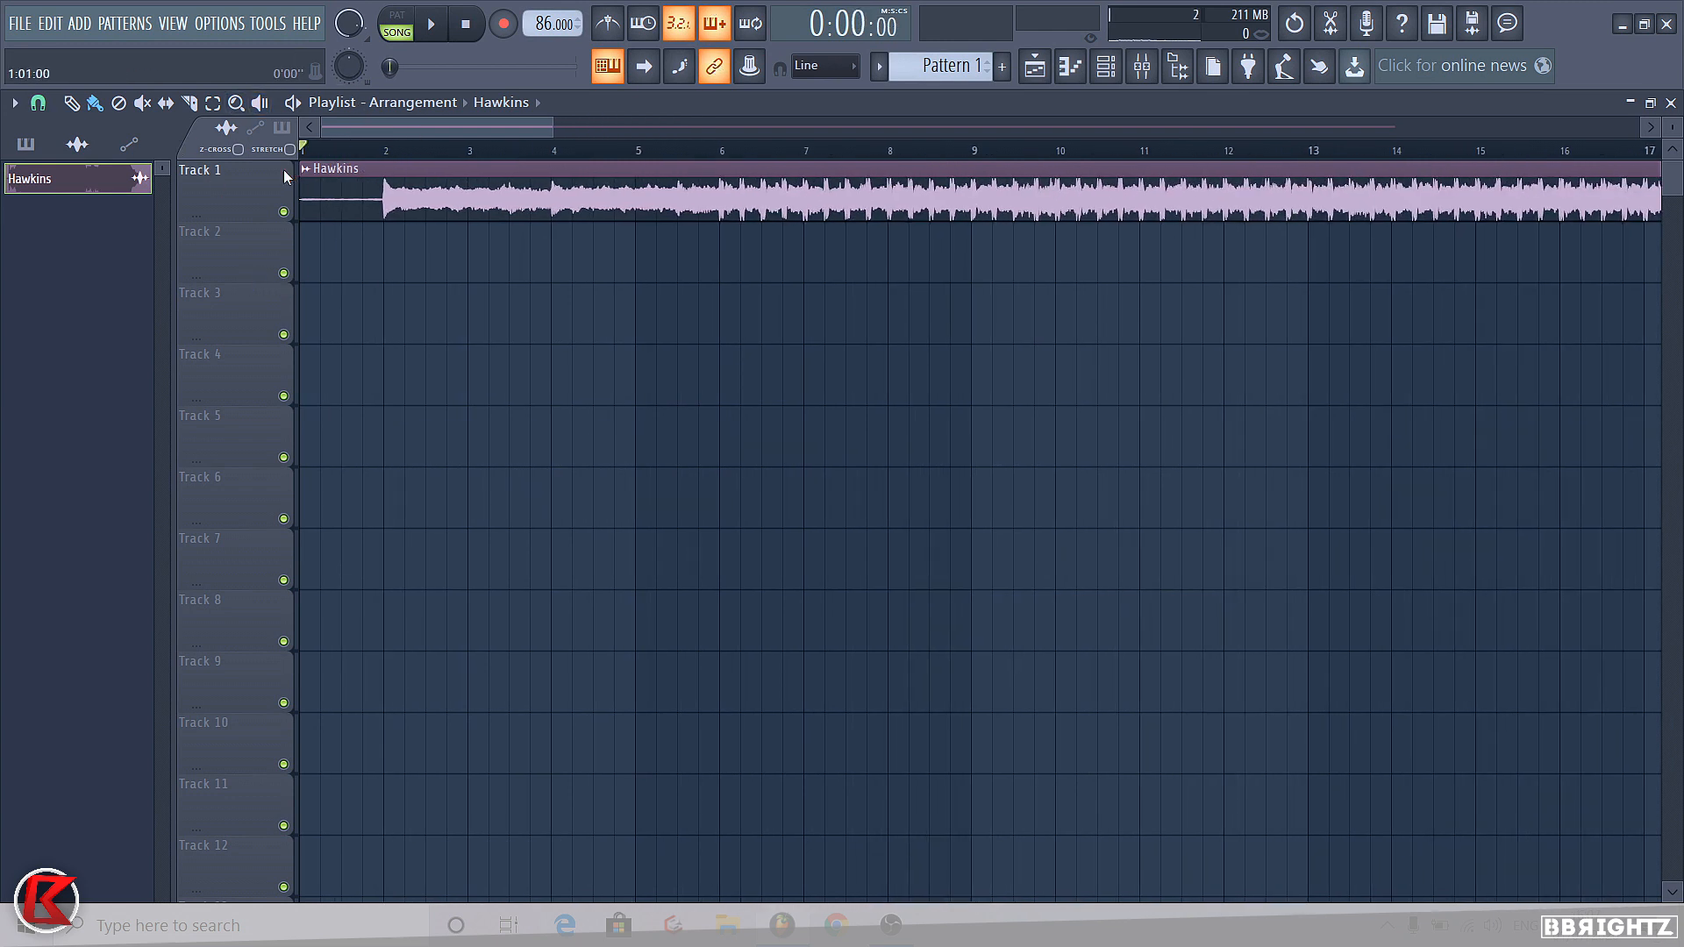
left_click(1141, 72)
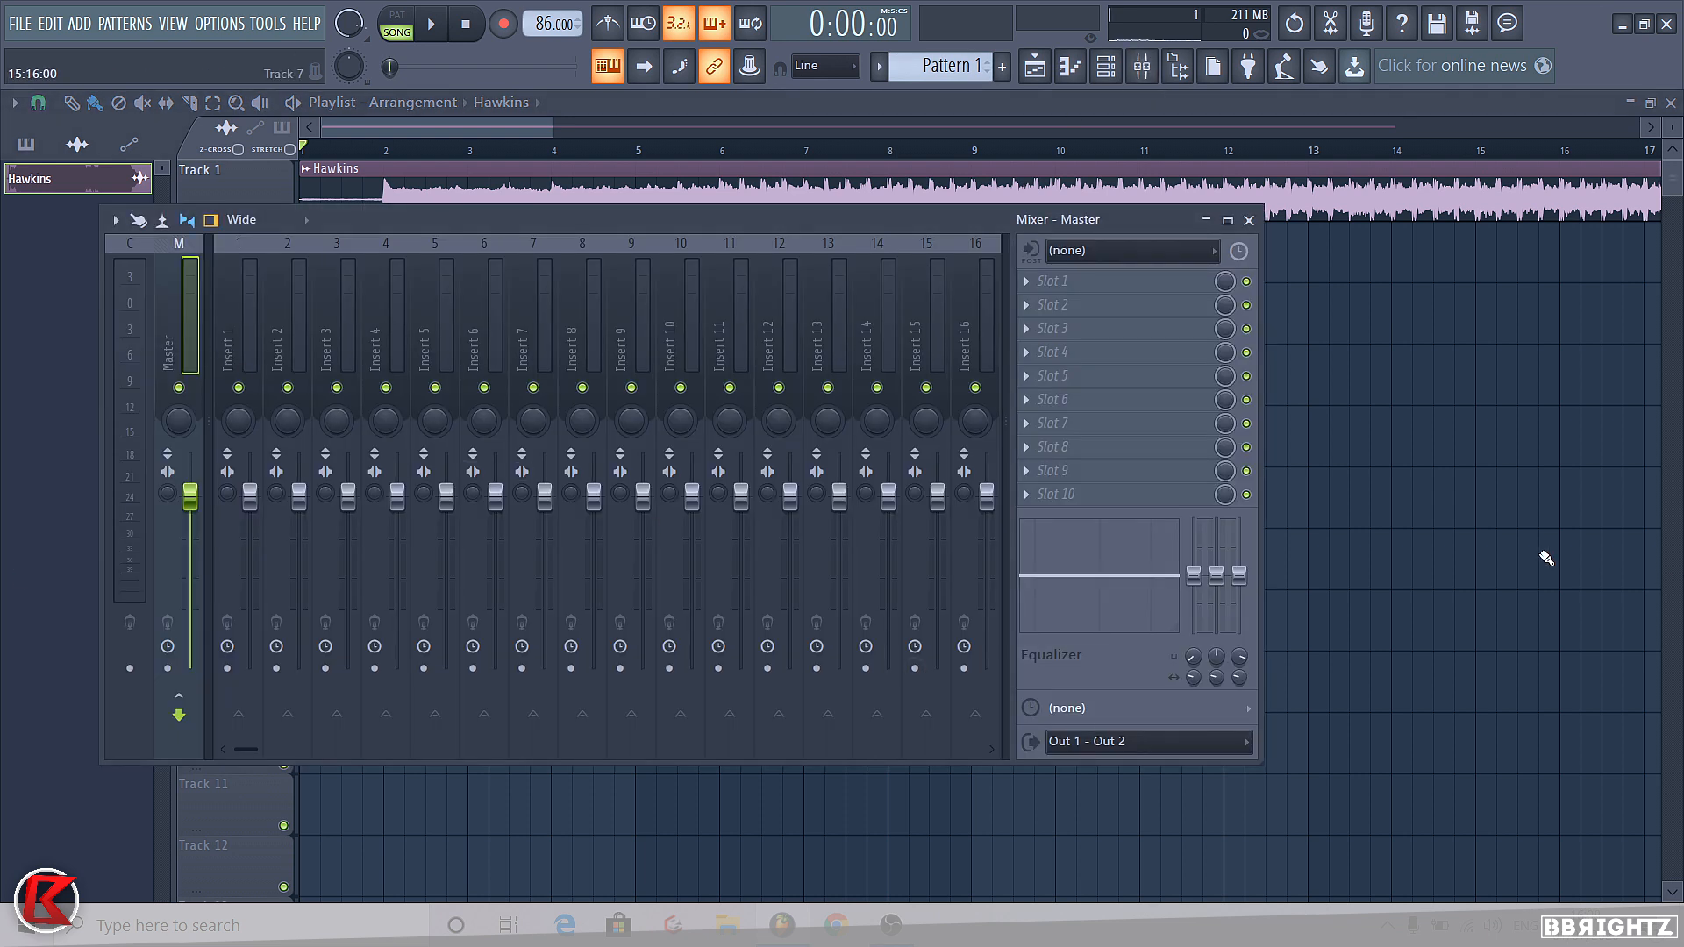
left_click(1501, 549)
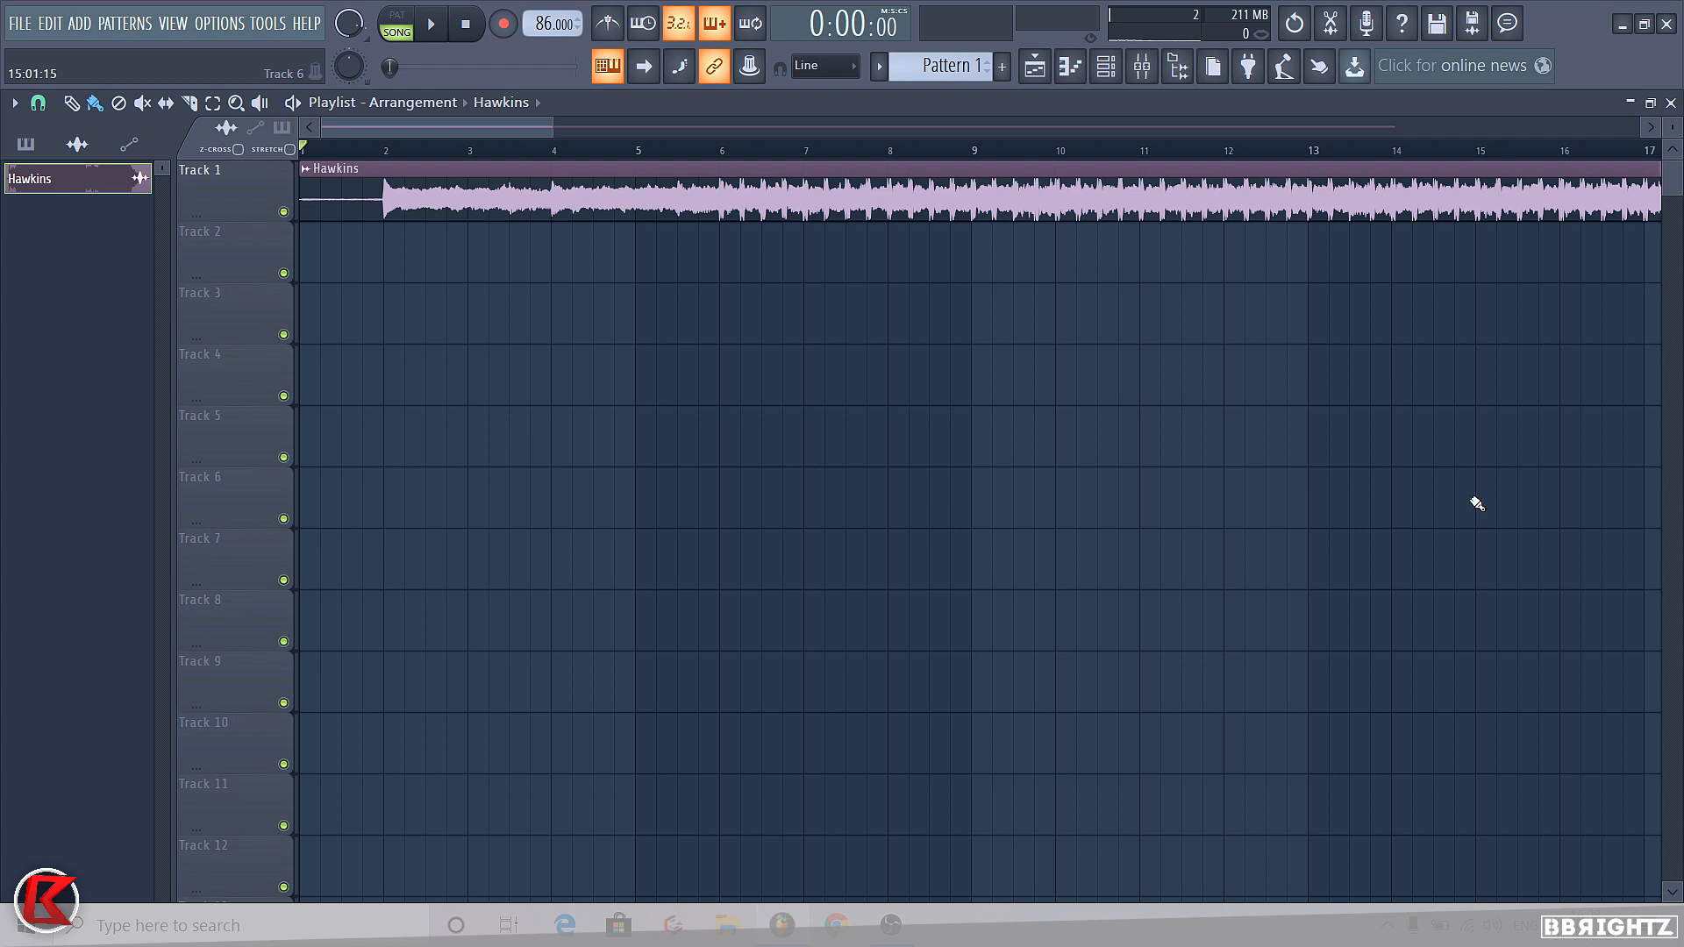
Add EQUO to the Master track's second effect slot and enlarge its plugin window
left_click(376, 156)
key("F9")
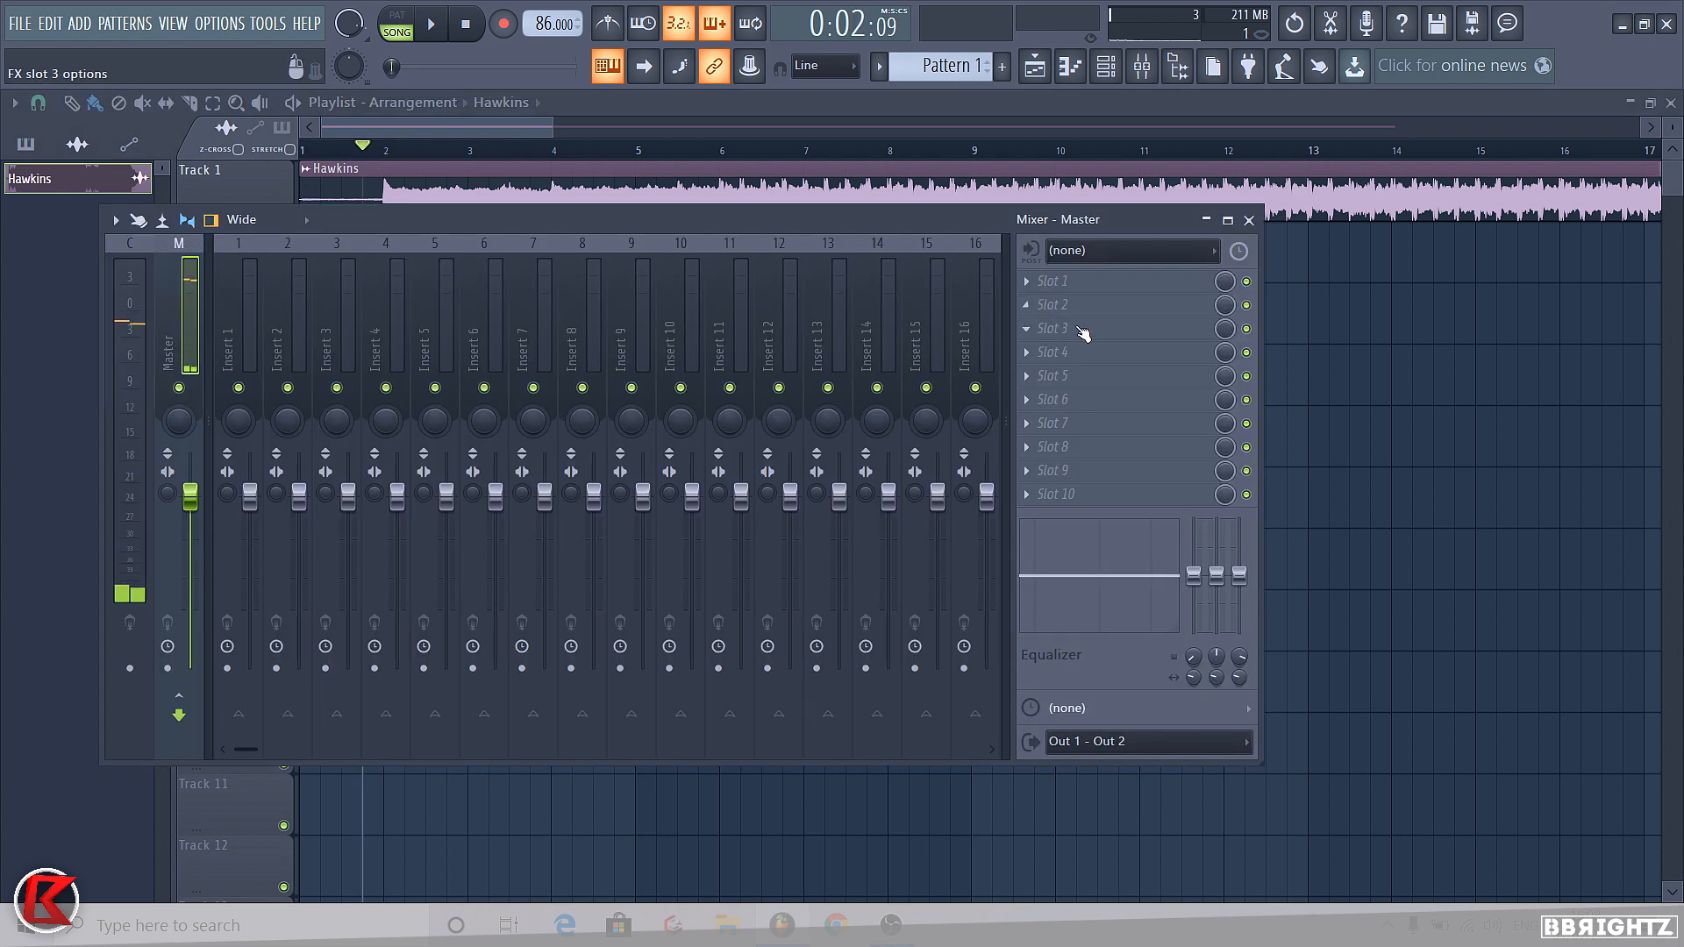
left_click(1050, 305)
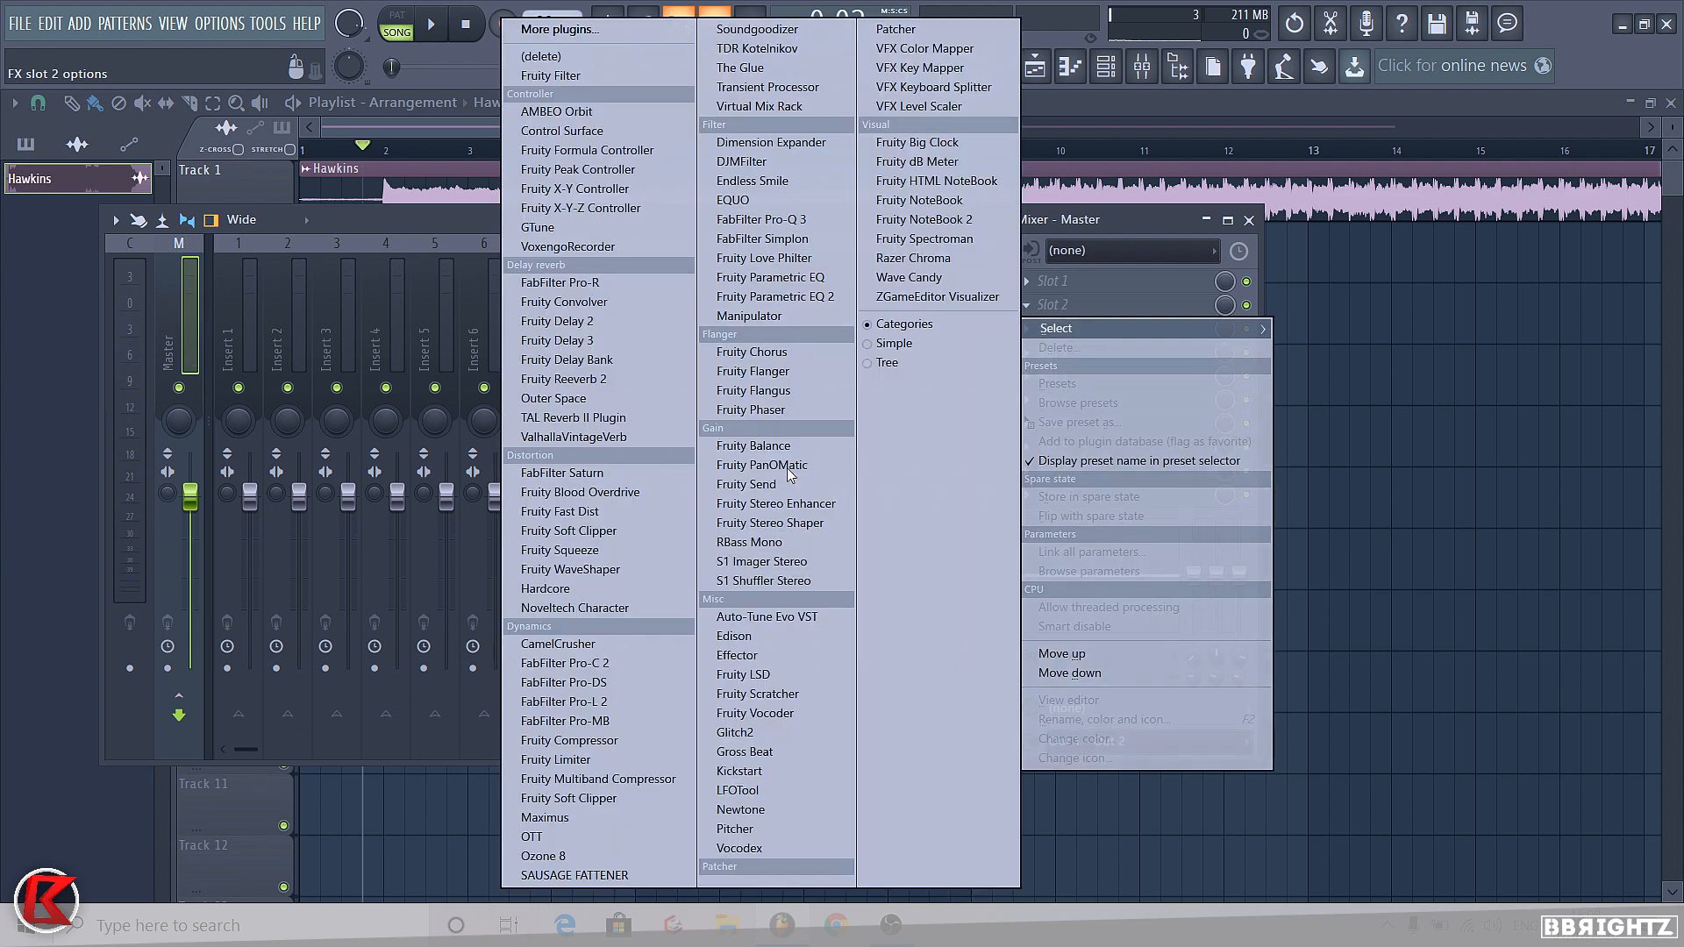
left_click(752, 204)
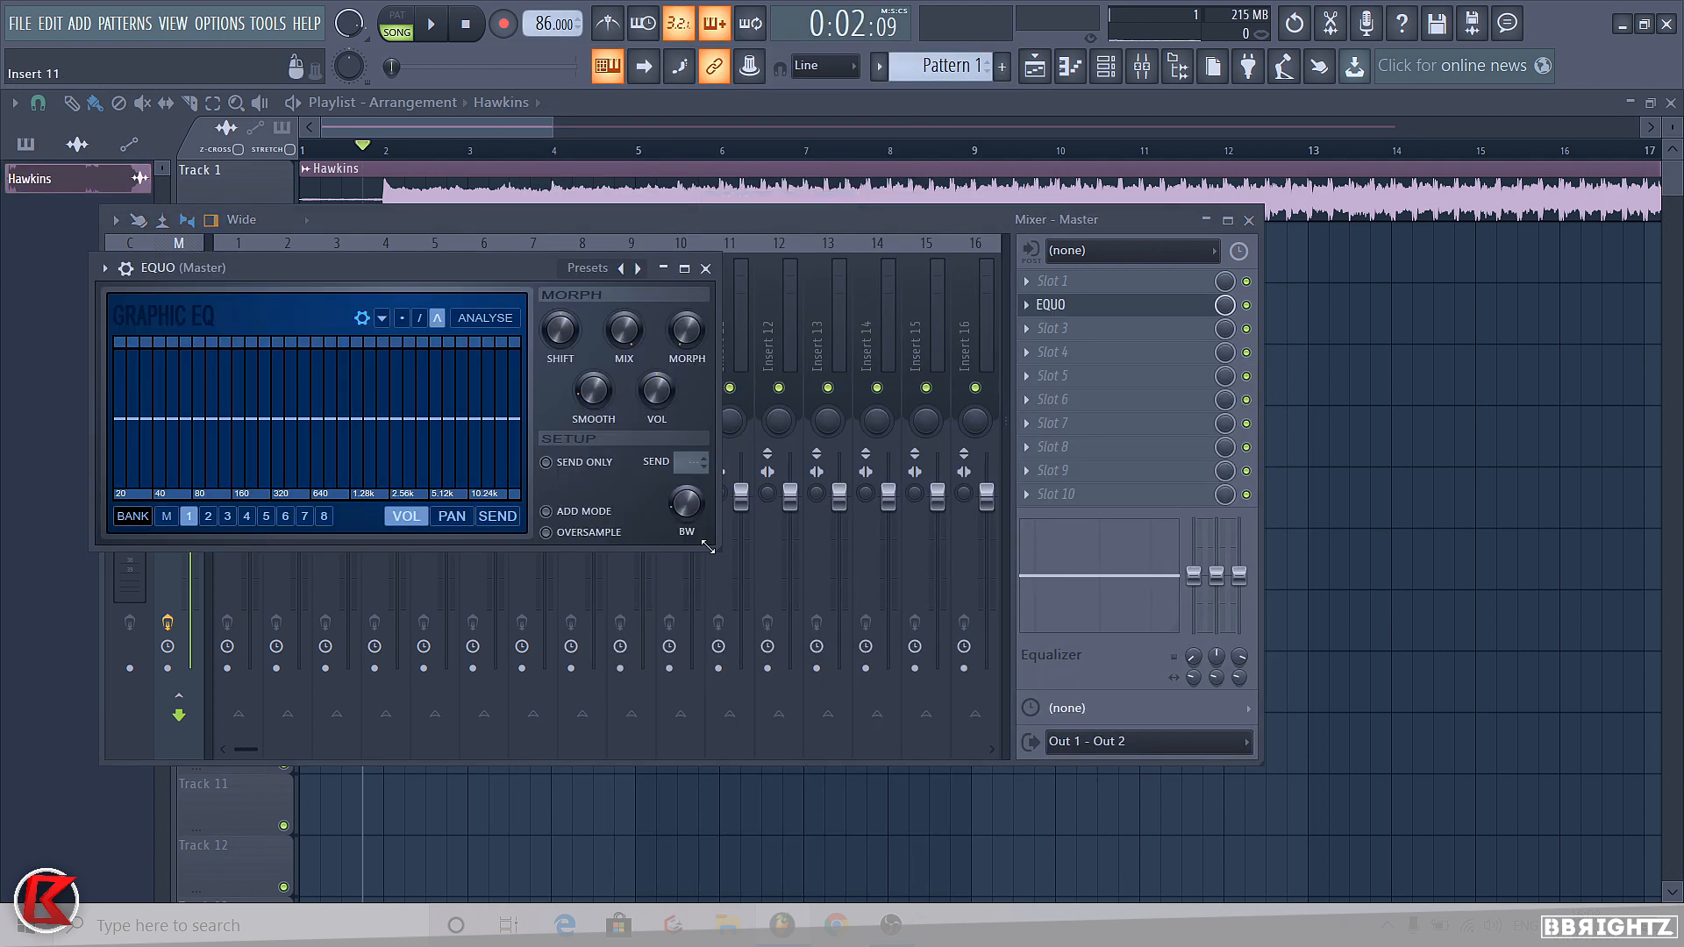
left_click_drag(721, 552, 1058, 772)
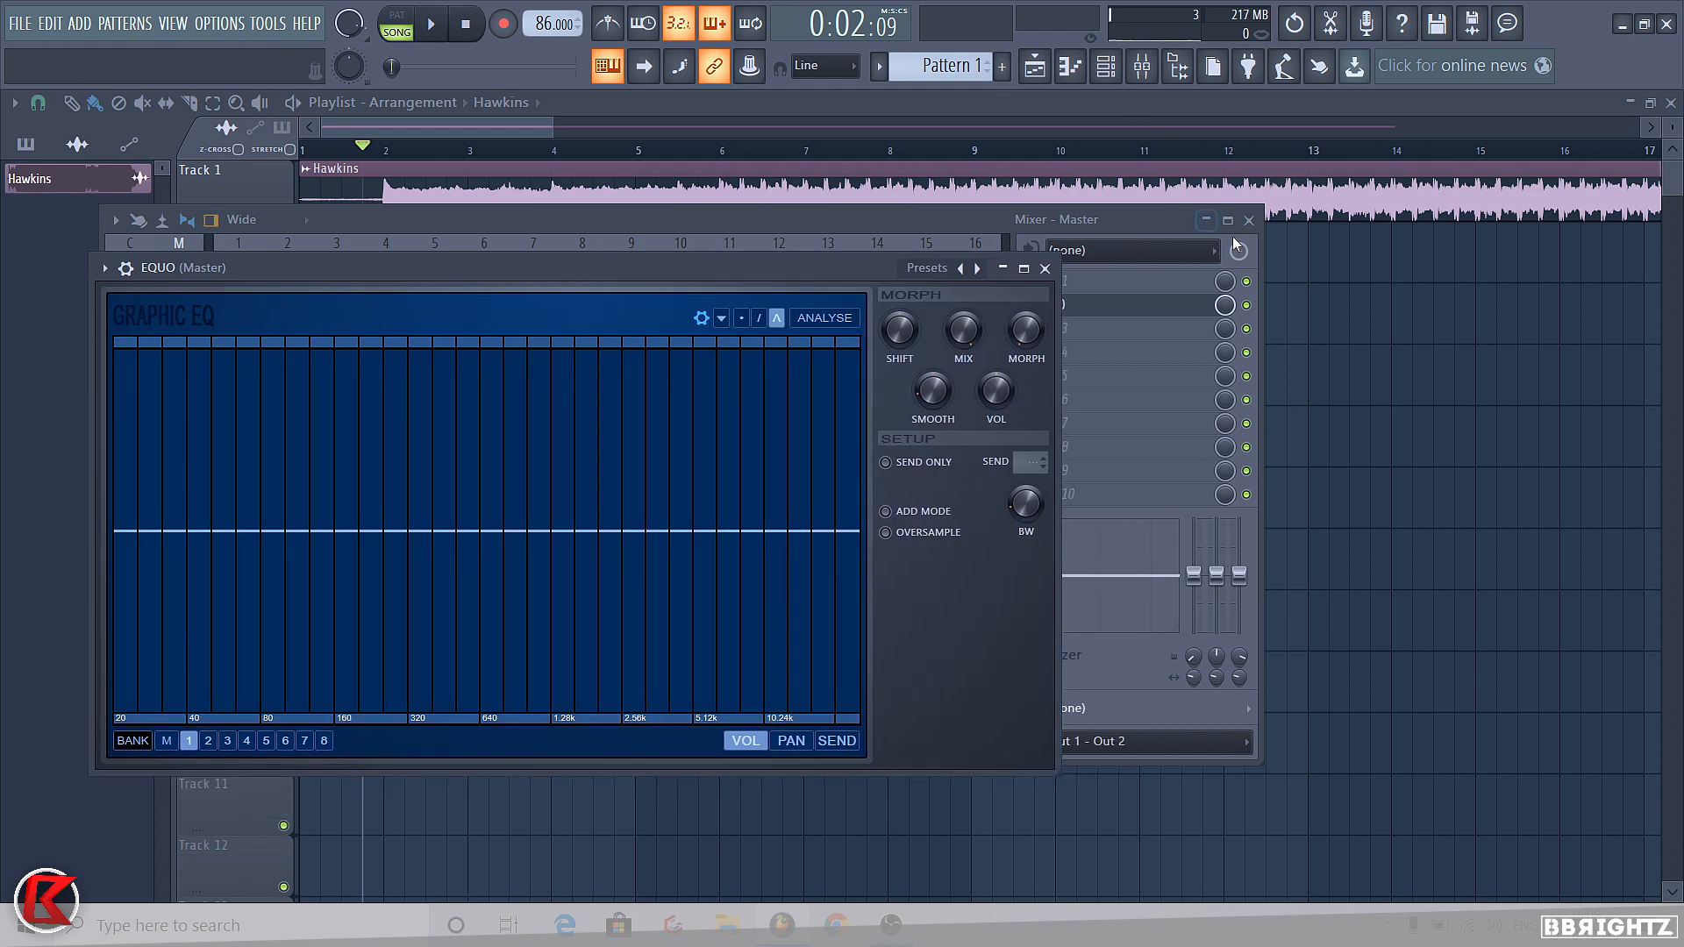
Close the mixer, move the Master EQUO window towards the middle, and audition the Hawkins intro against its spectrum
left_click(1249, 220)
left_click_drag(237, 267, 643, 264)
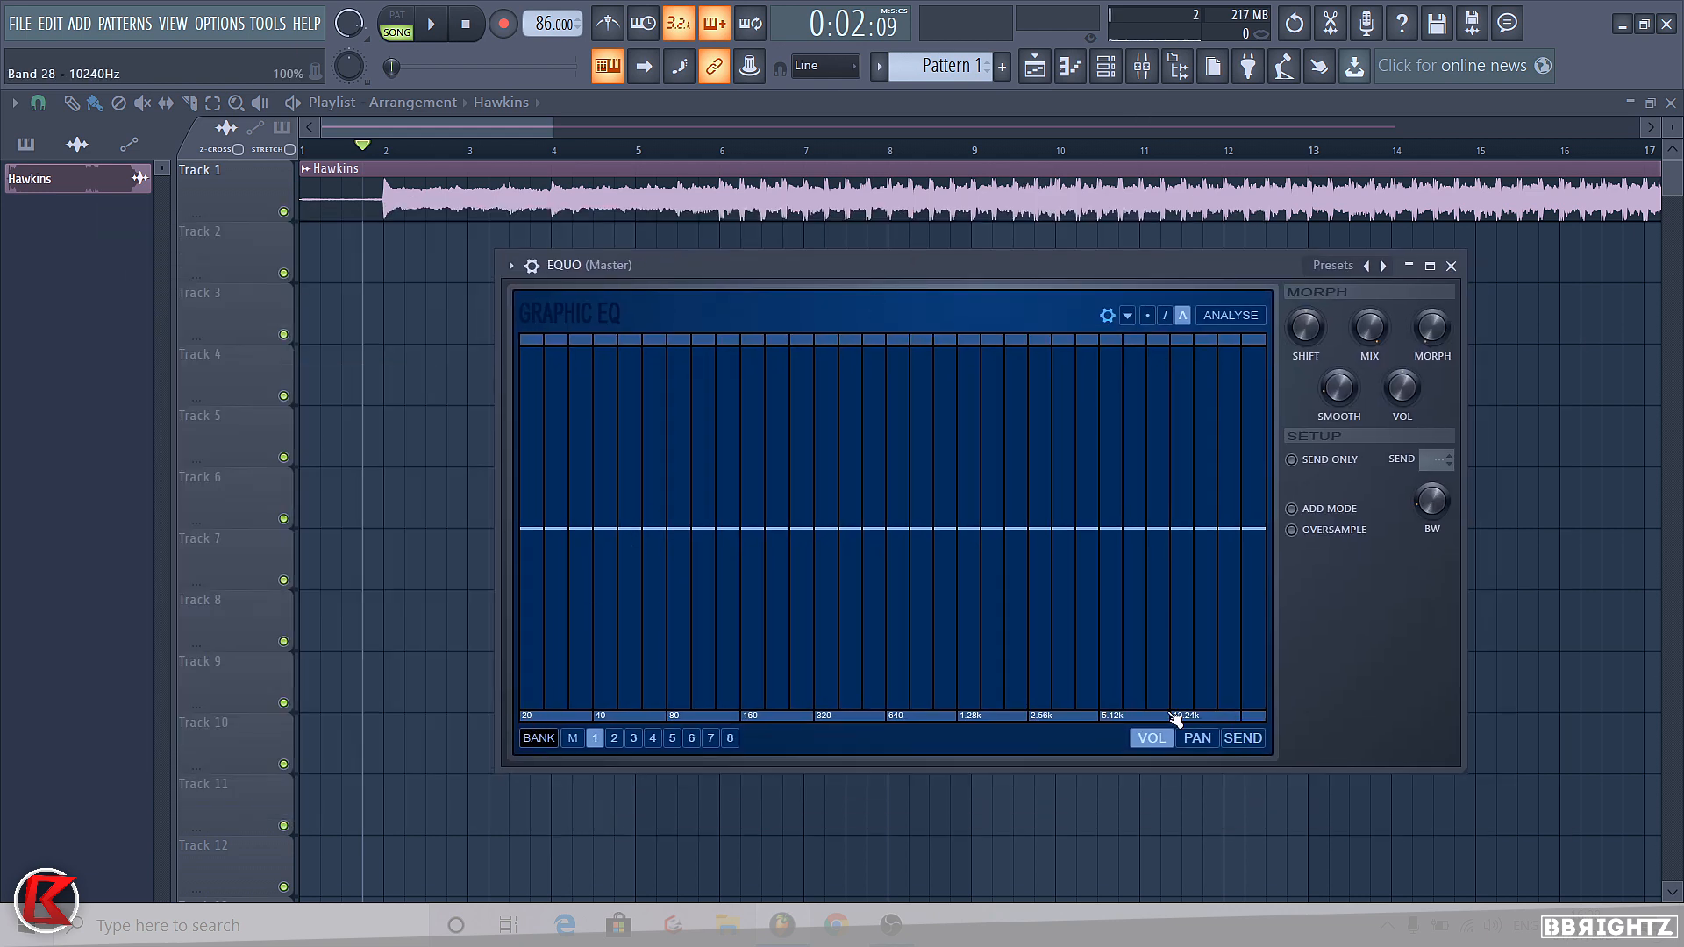
key("space")
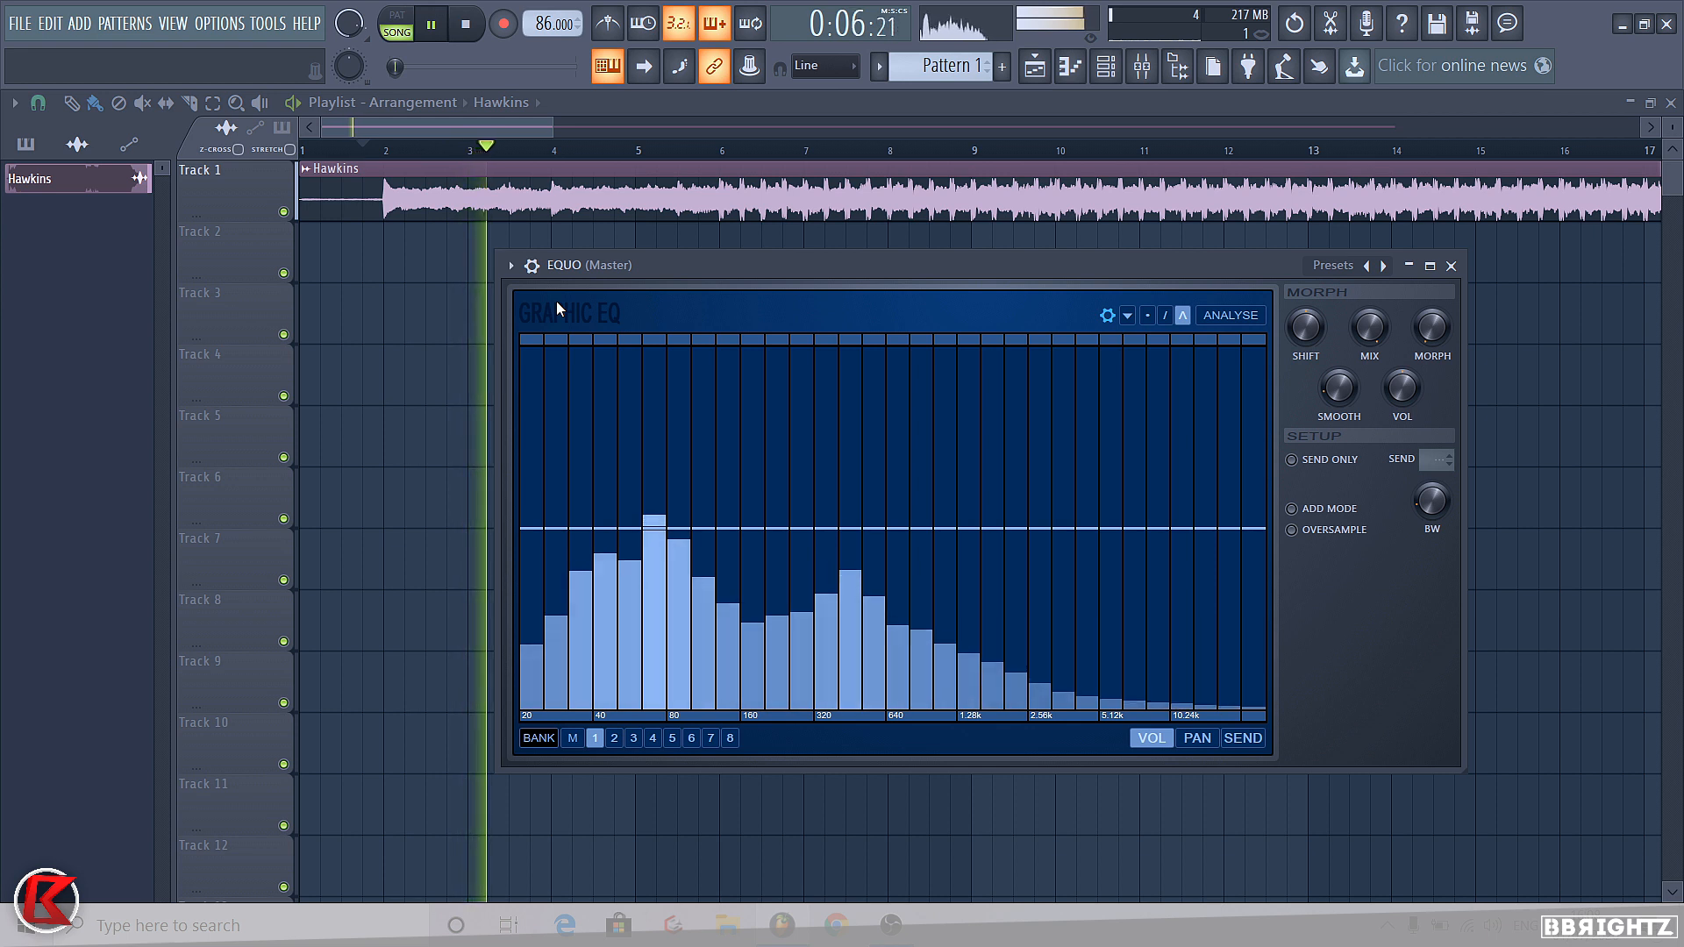
key("space")
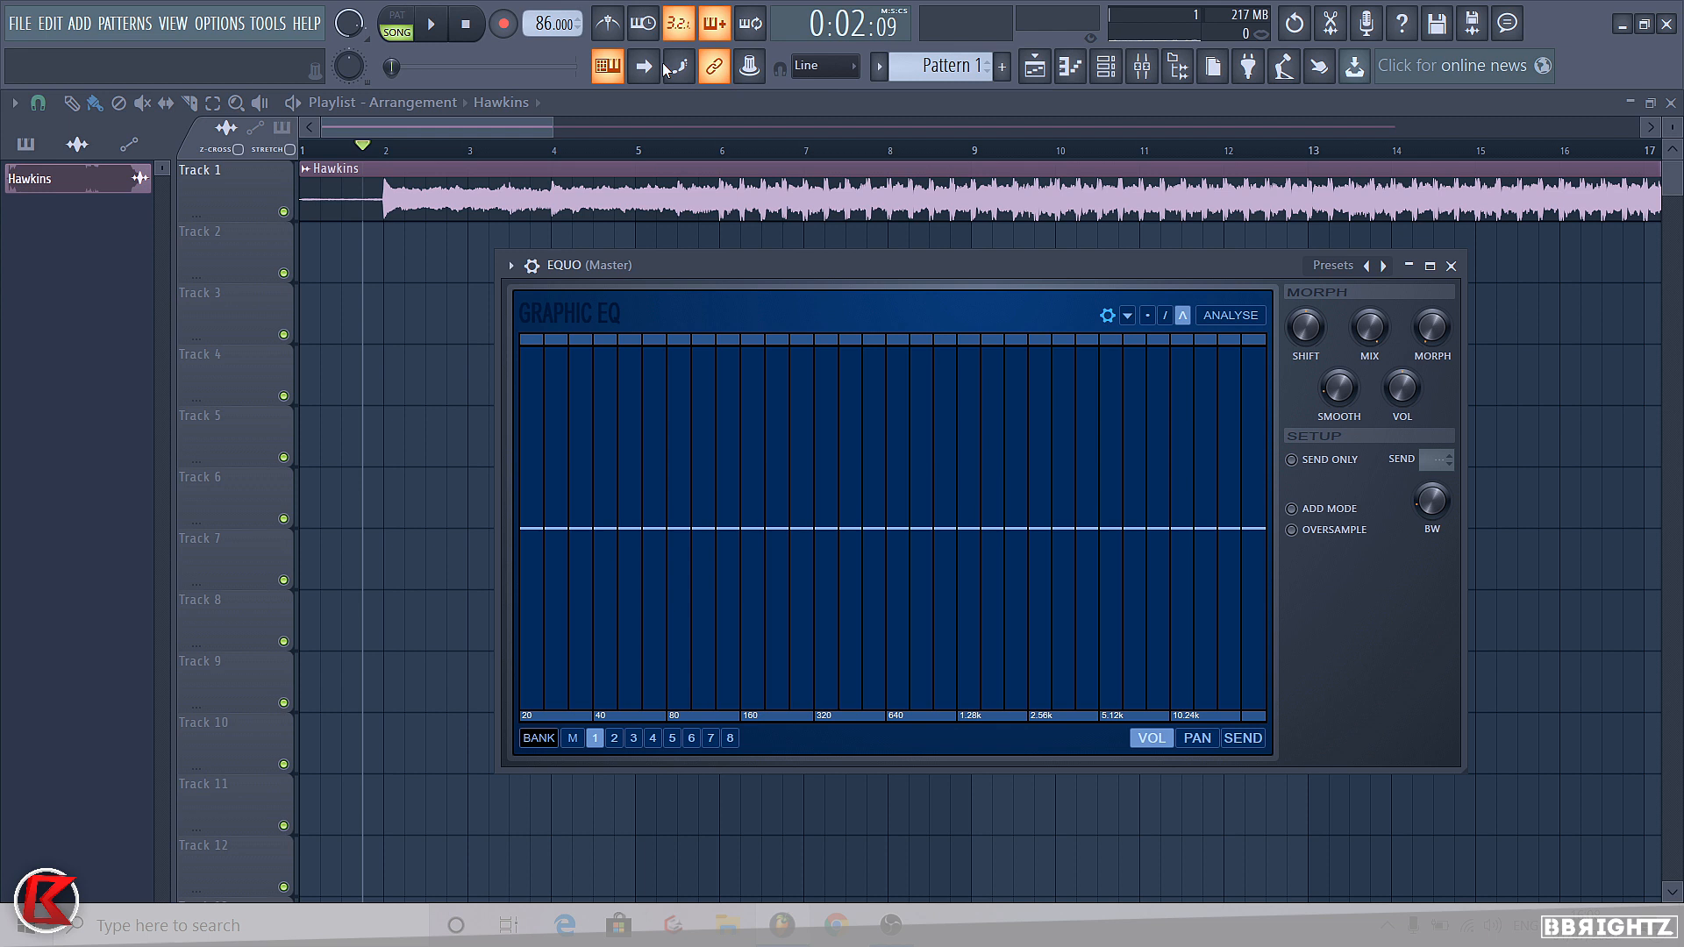
Play Hawkins from just before bar 6 and examine its frequency balance in the Master EQUO
key("Escape")
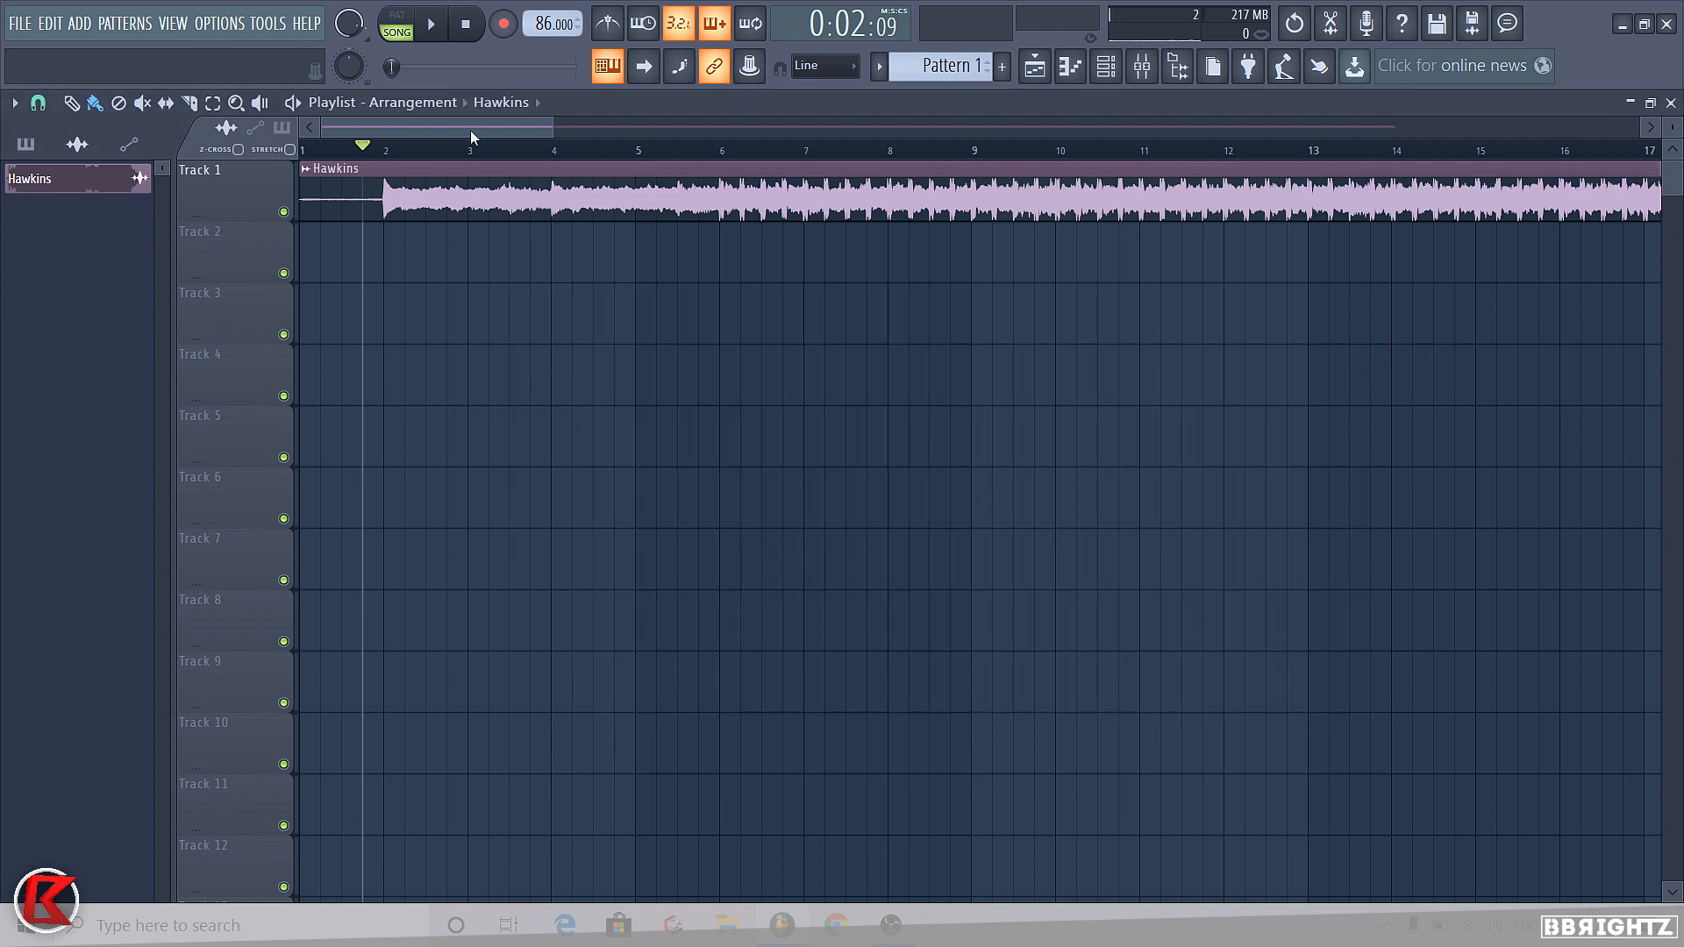
left_click(697, 149)
key("space")
key("F9")
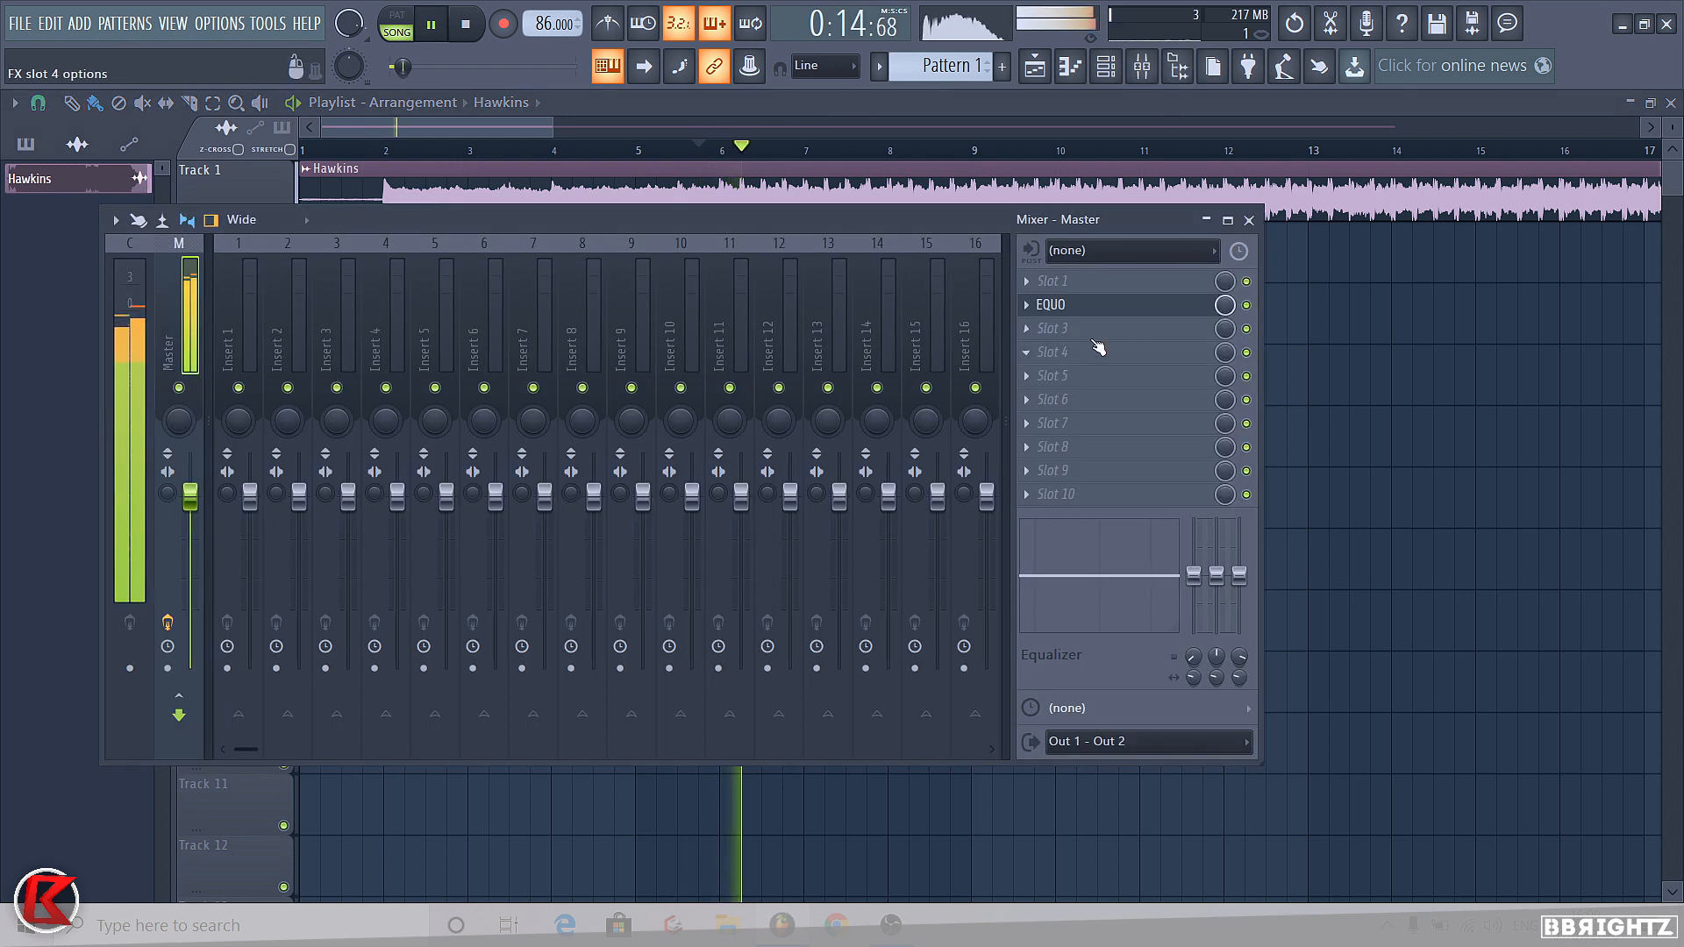
left_click(1091, 304)
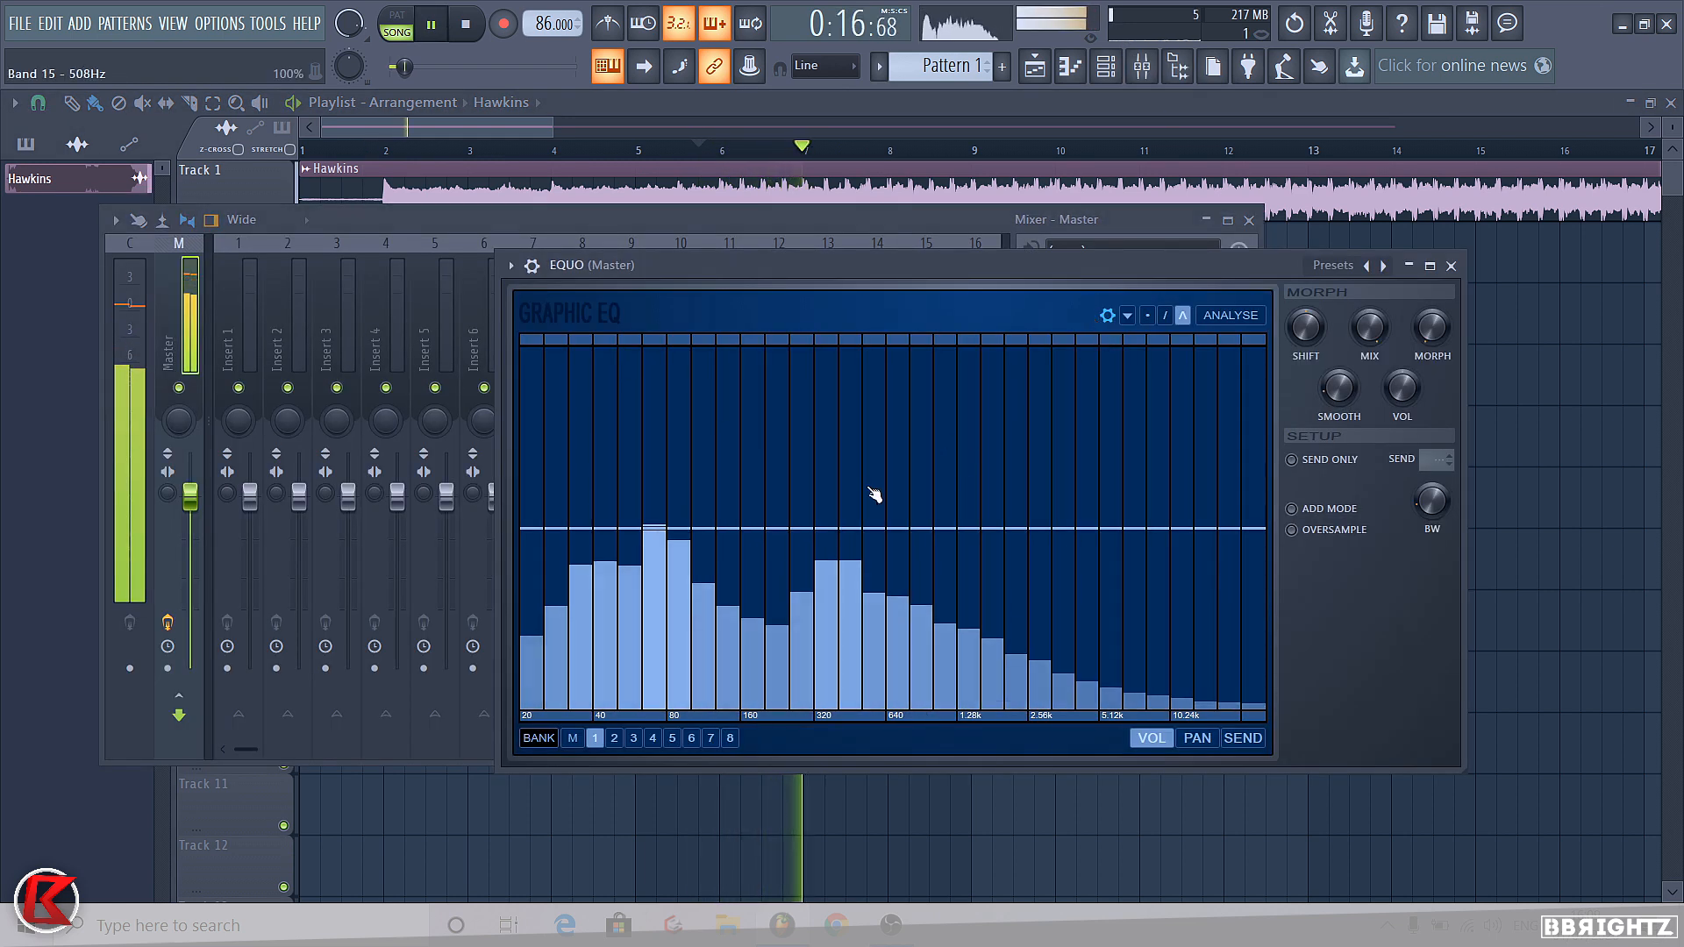
key("space")
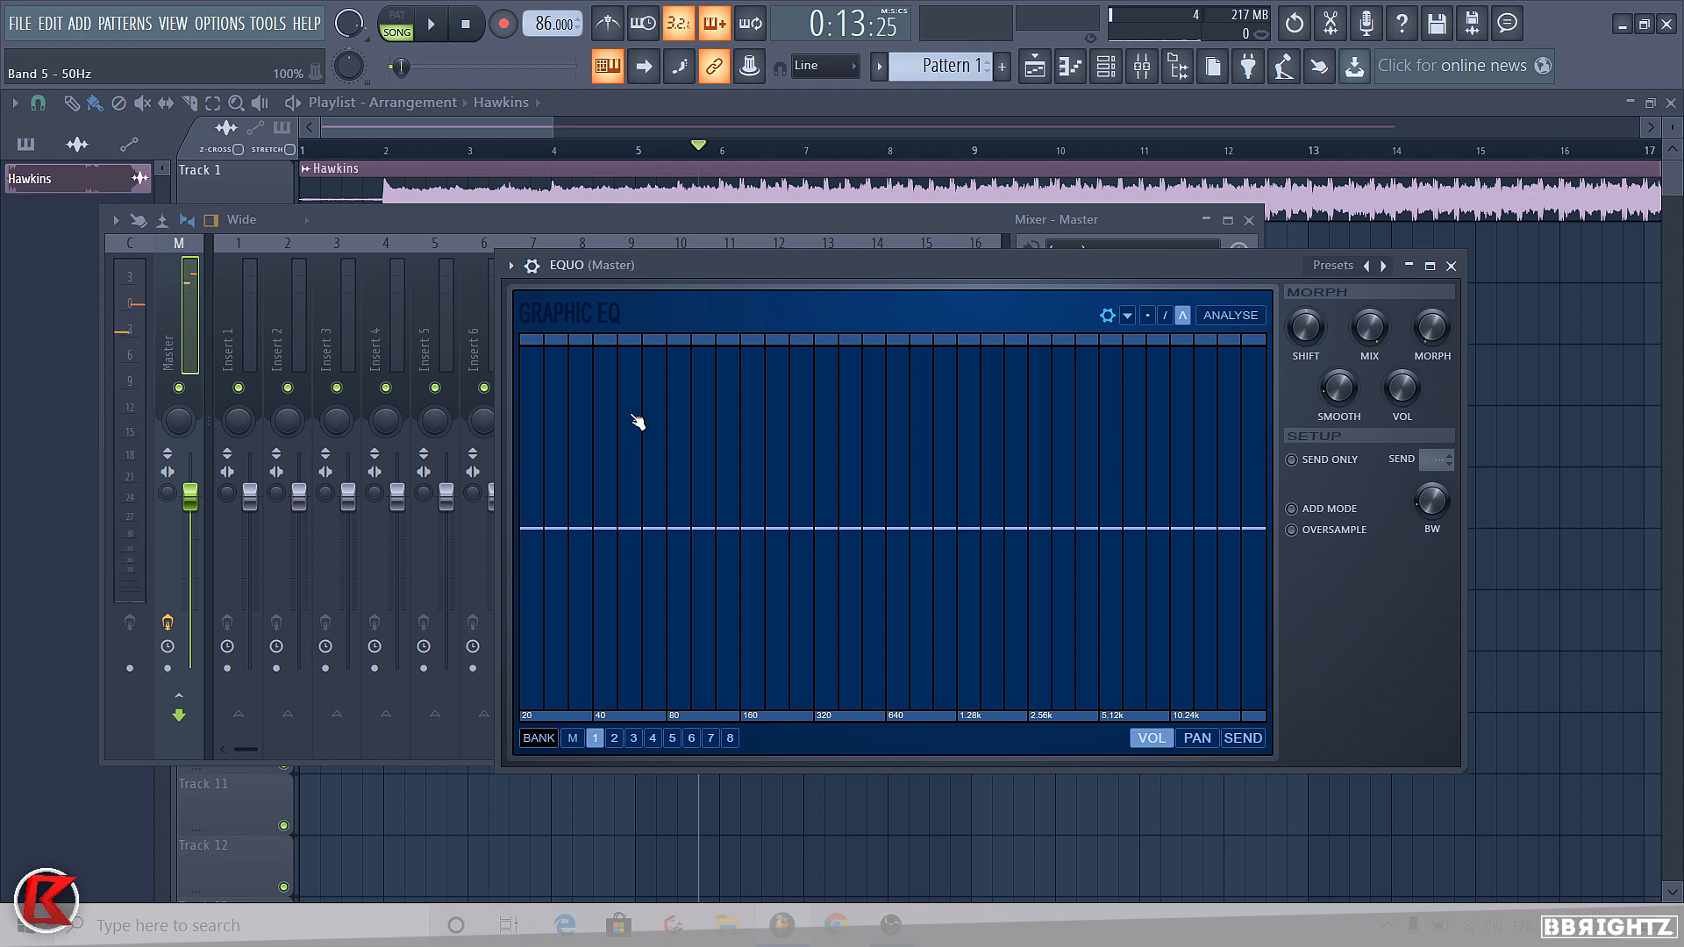
key("space")
key("space")
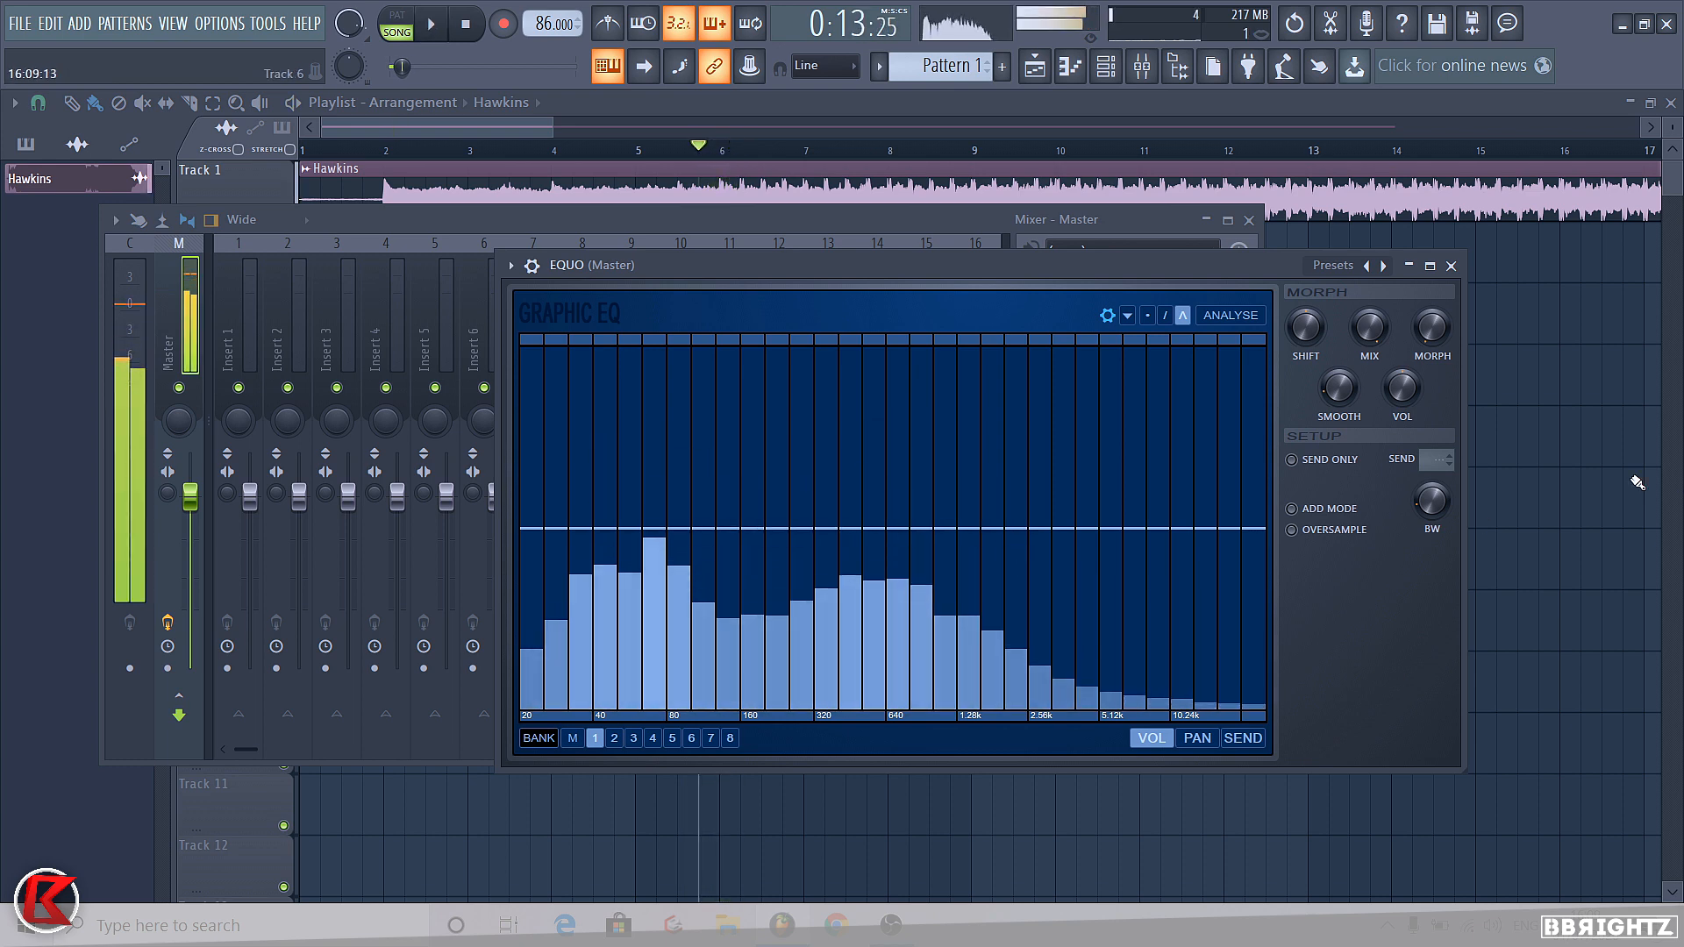
Play Hawkins from about bar 51 and examine that section's frequency balance in the Master EQUO
key("F12")
scroll(817, 341, "down", 6)
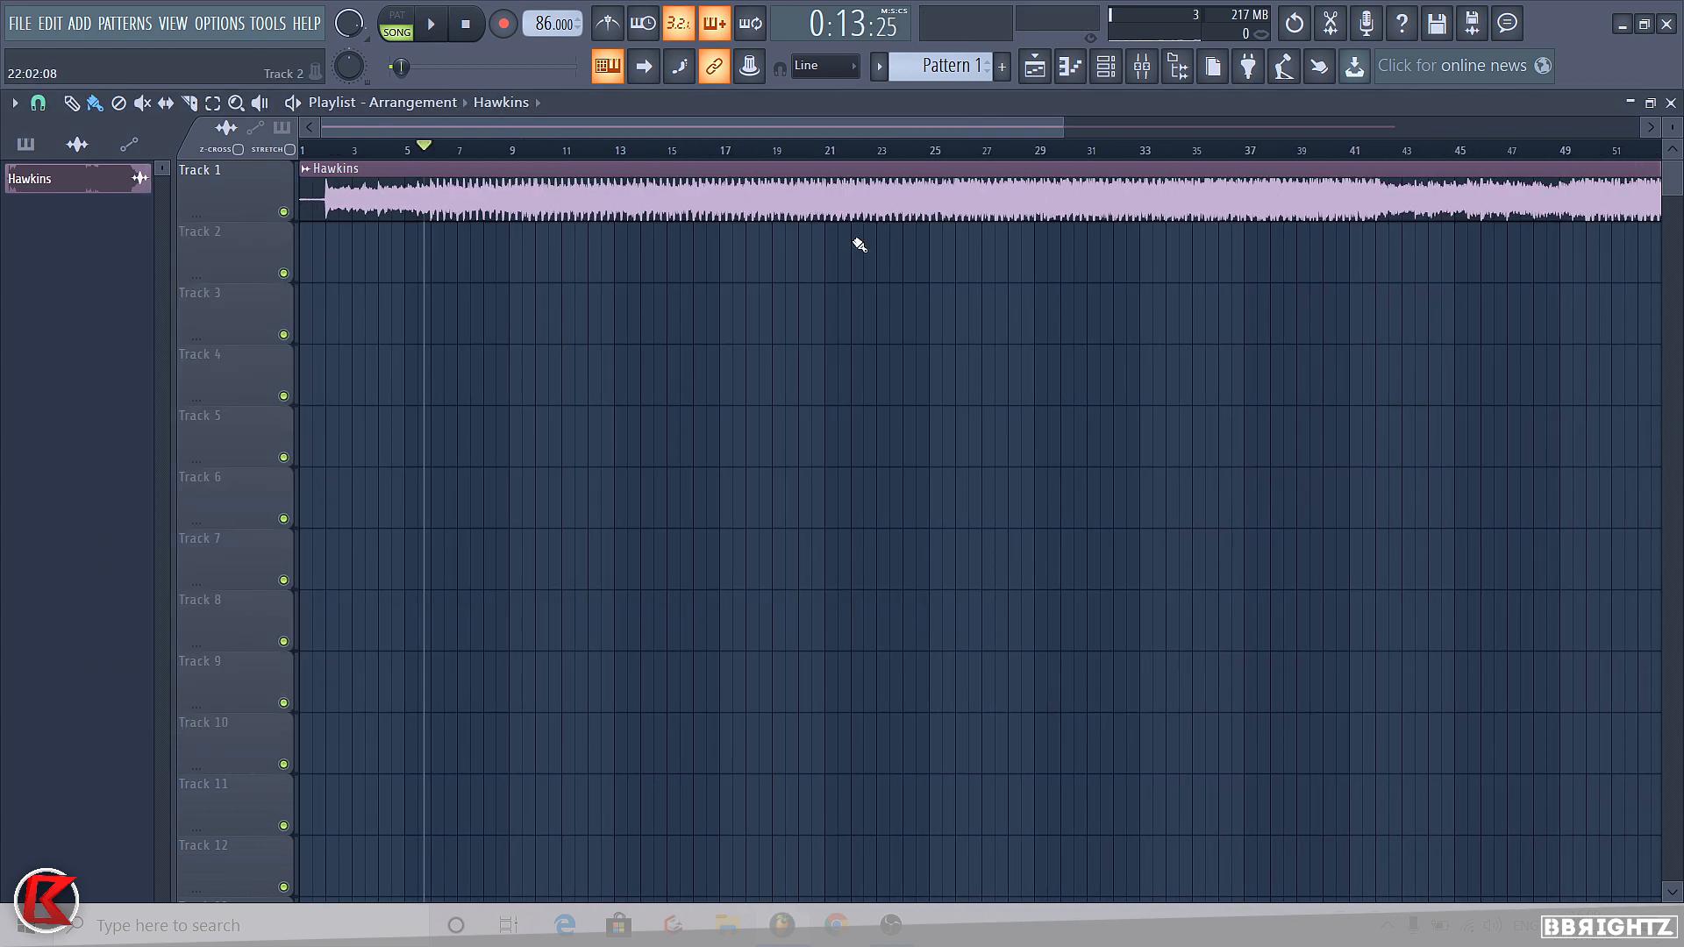
left_click(1498, 148)
key("space")
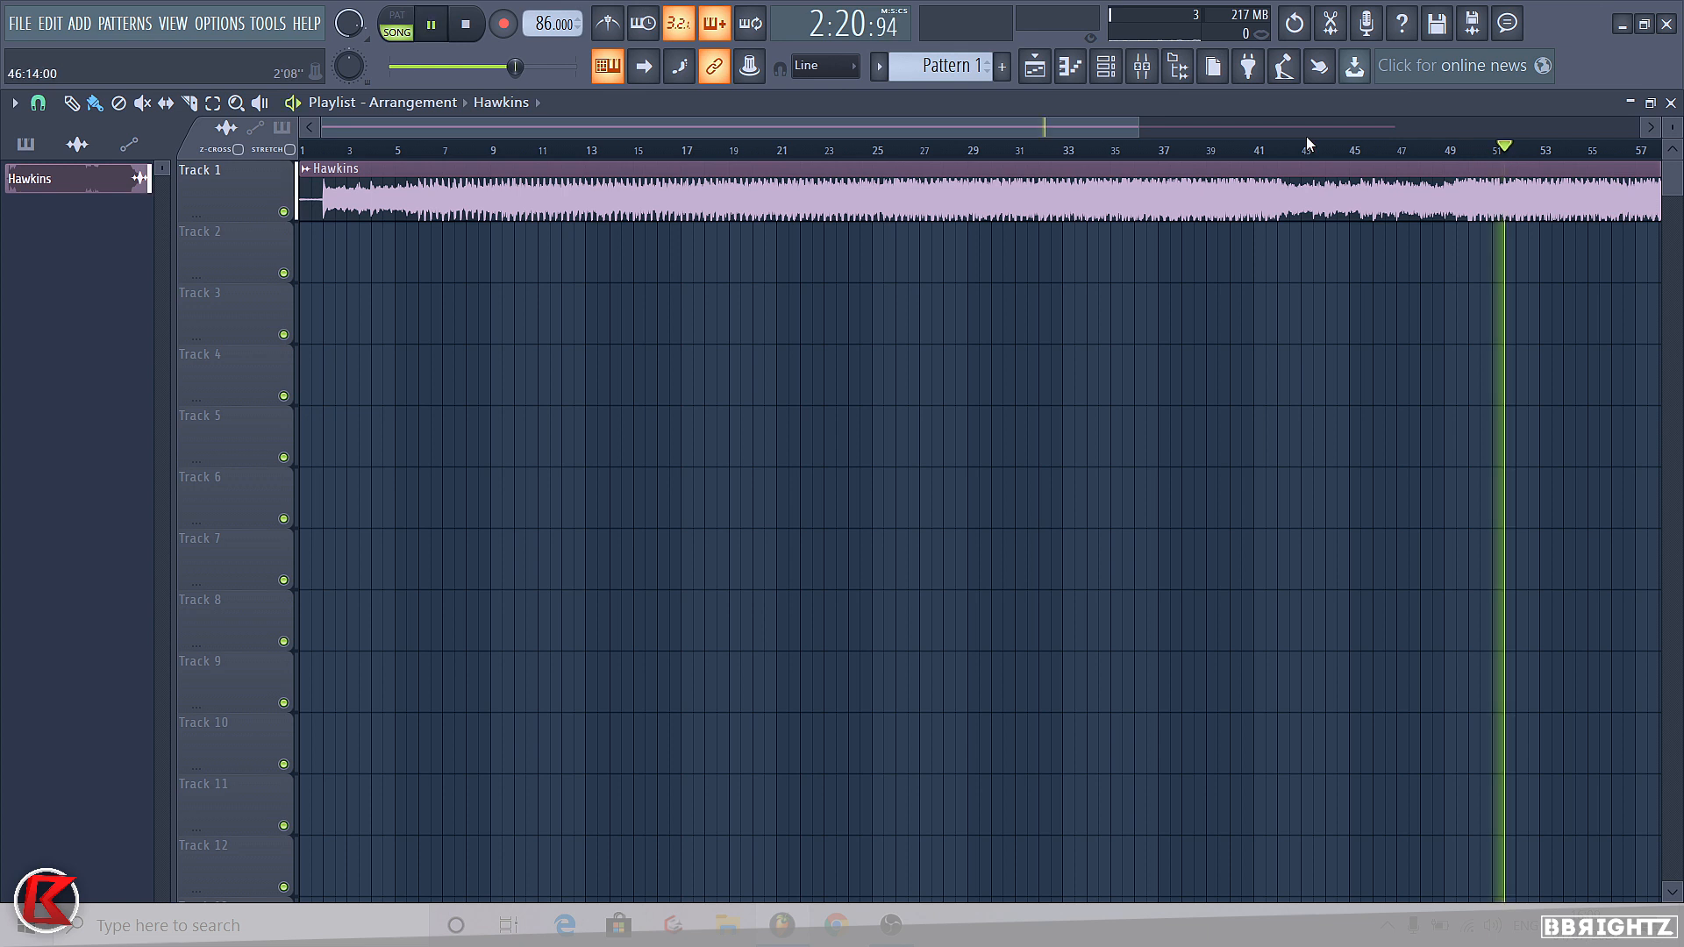
left_click(1140, 69)
left_click(1191, 306)
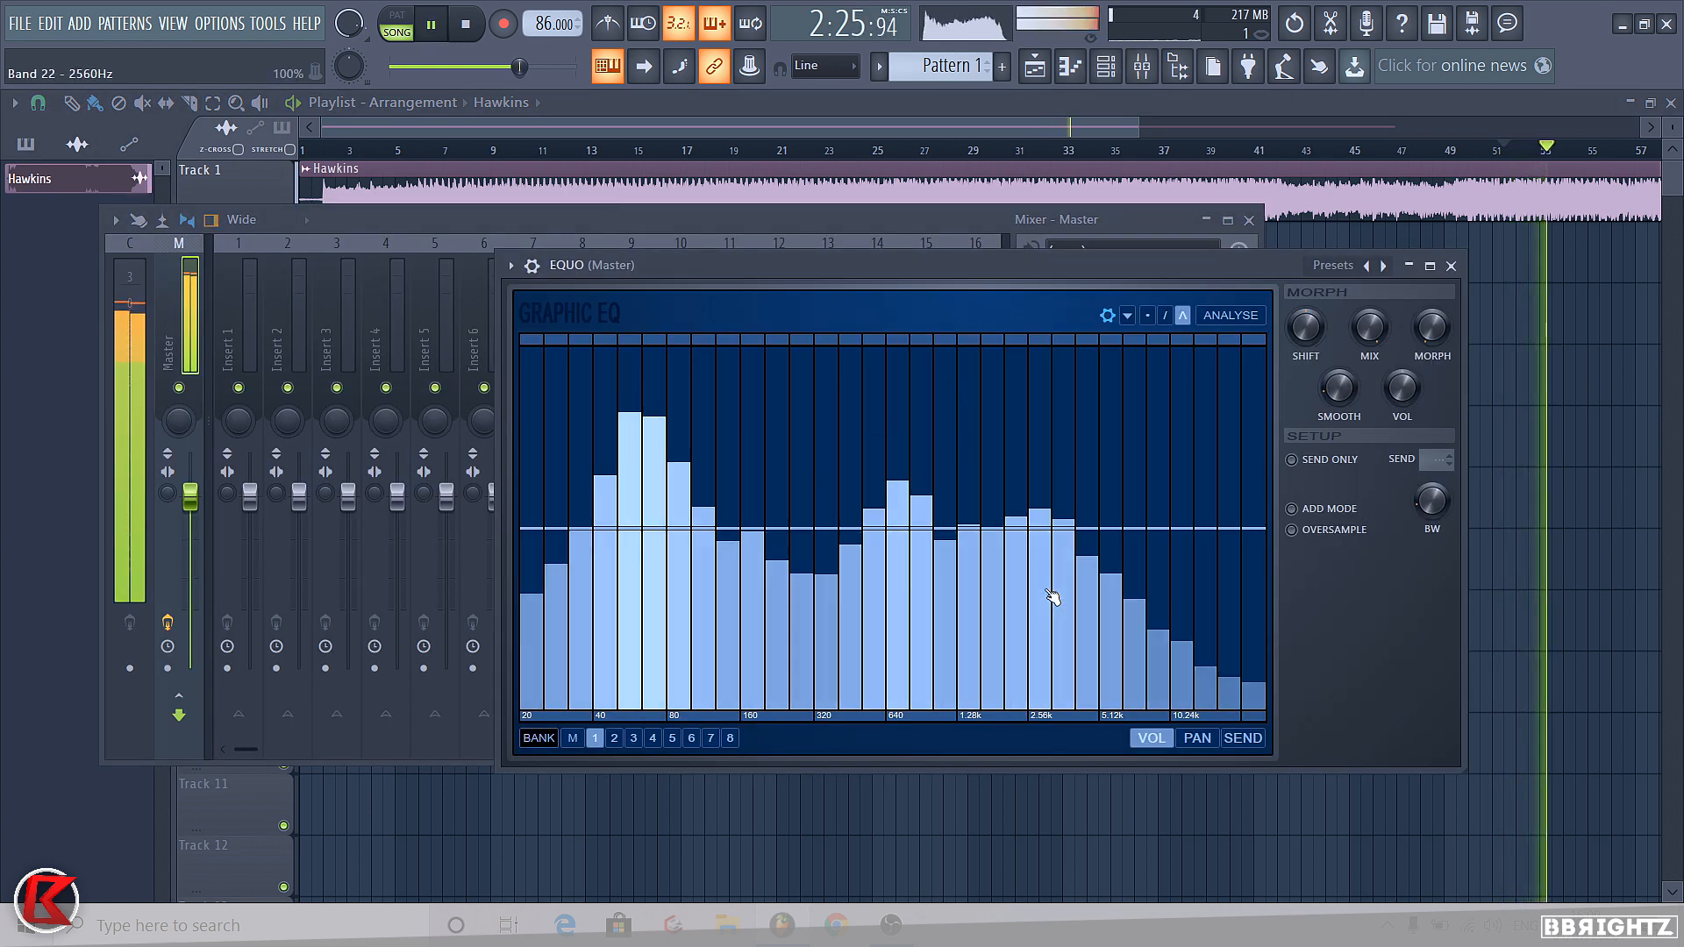
key("space")
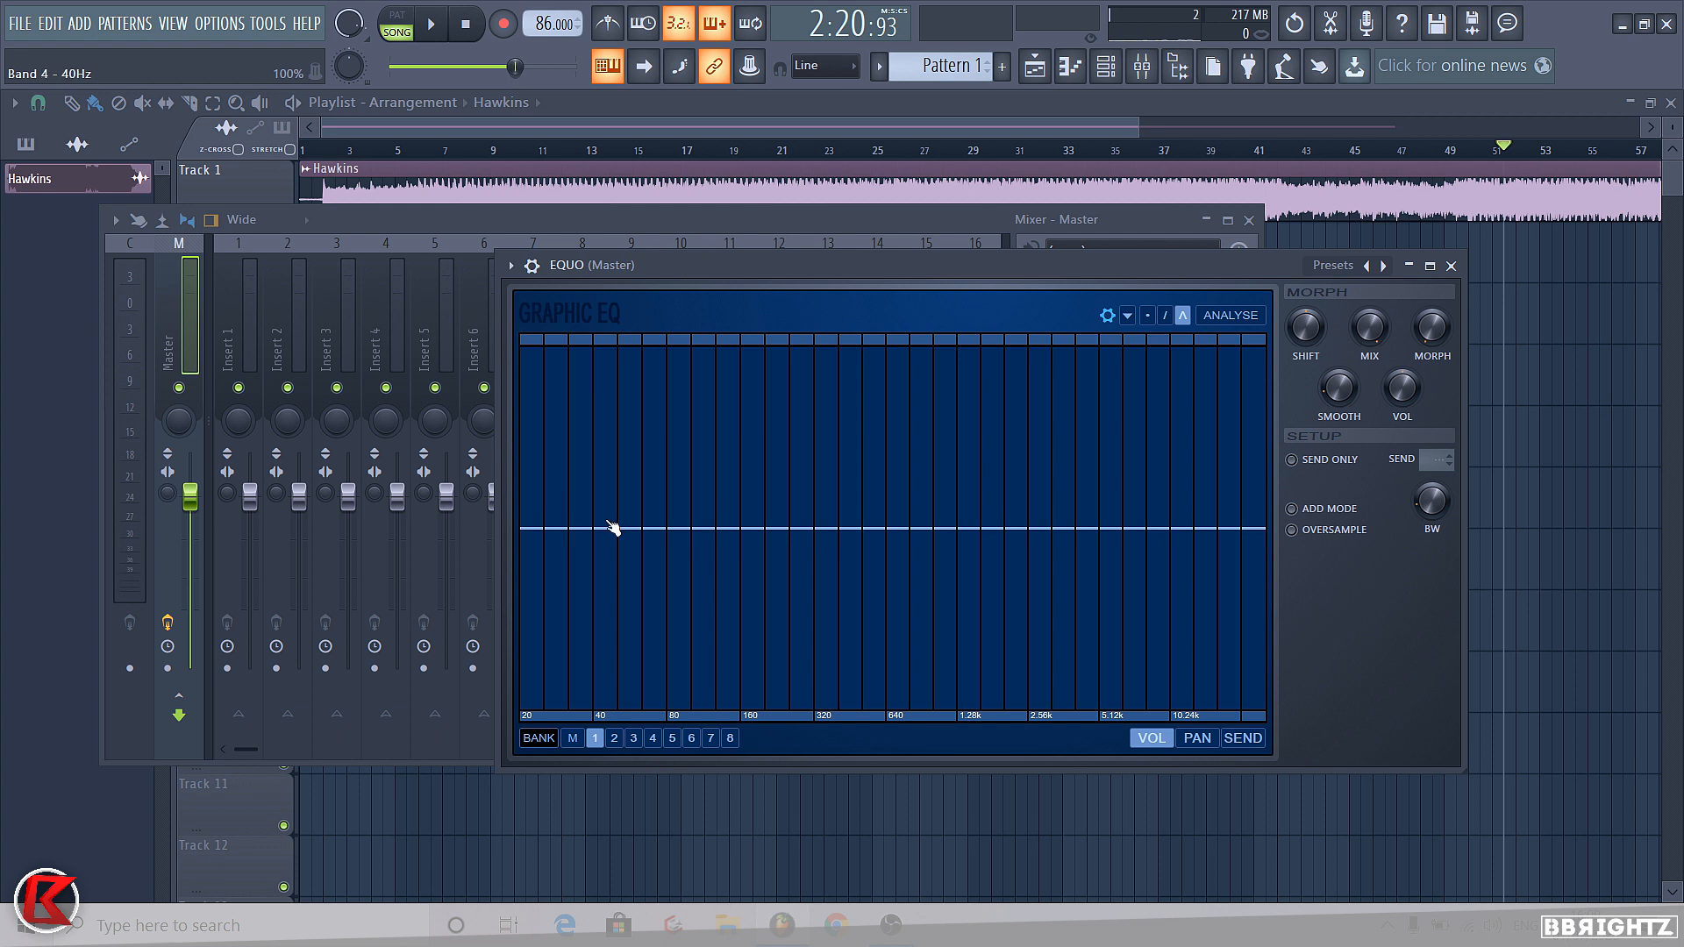
Replay the bar 51 section twice to compare low, mid and high bands in EQUO
key("space")
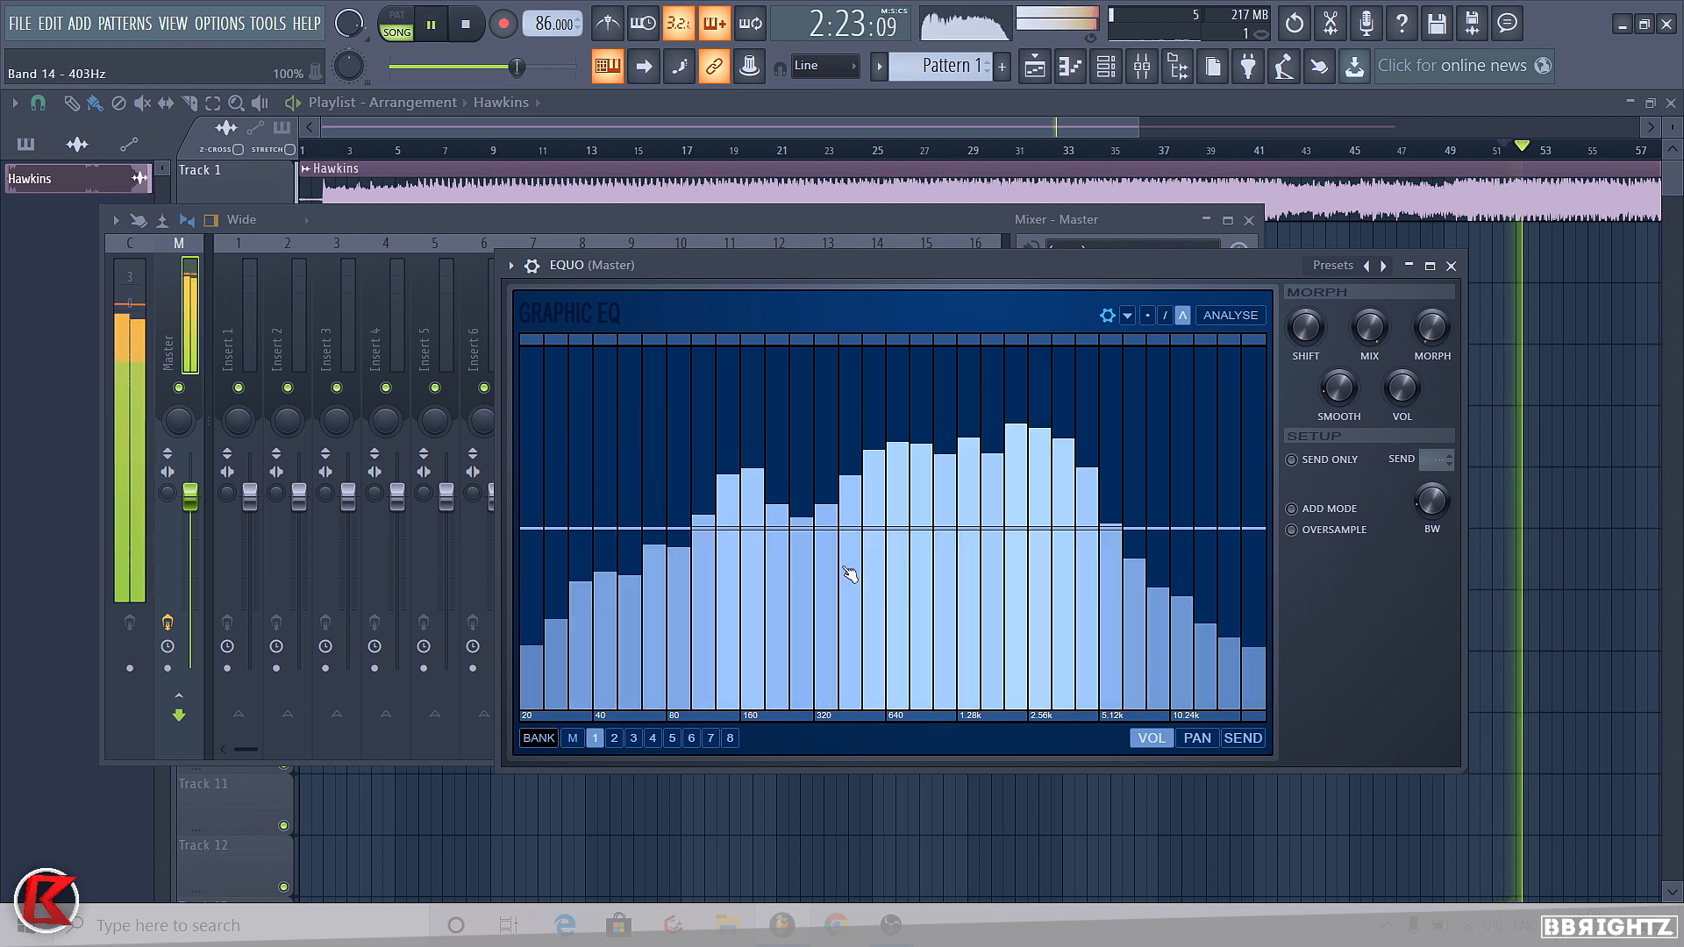
key("space")
key("space")
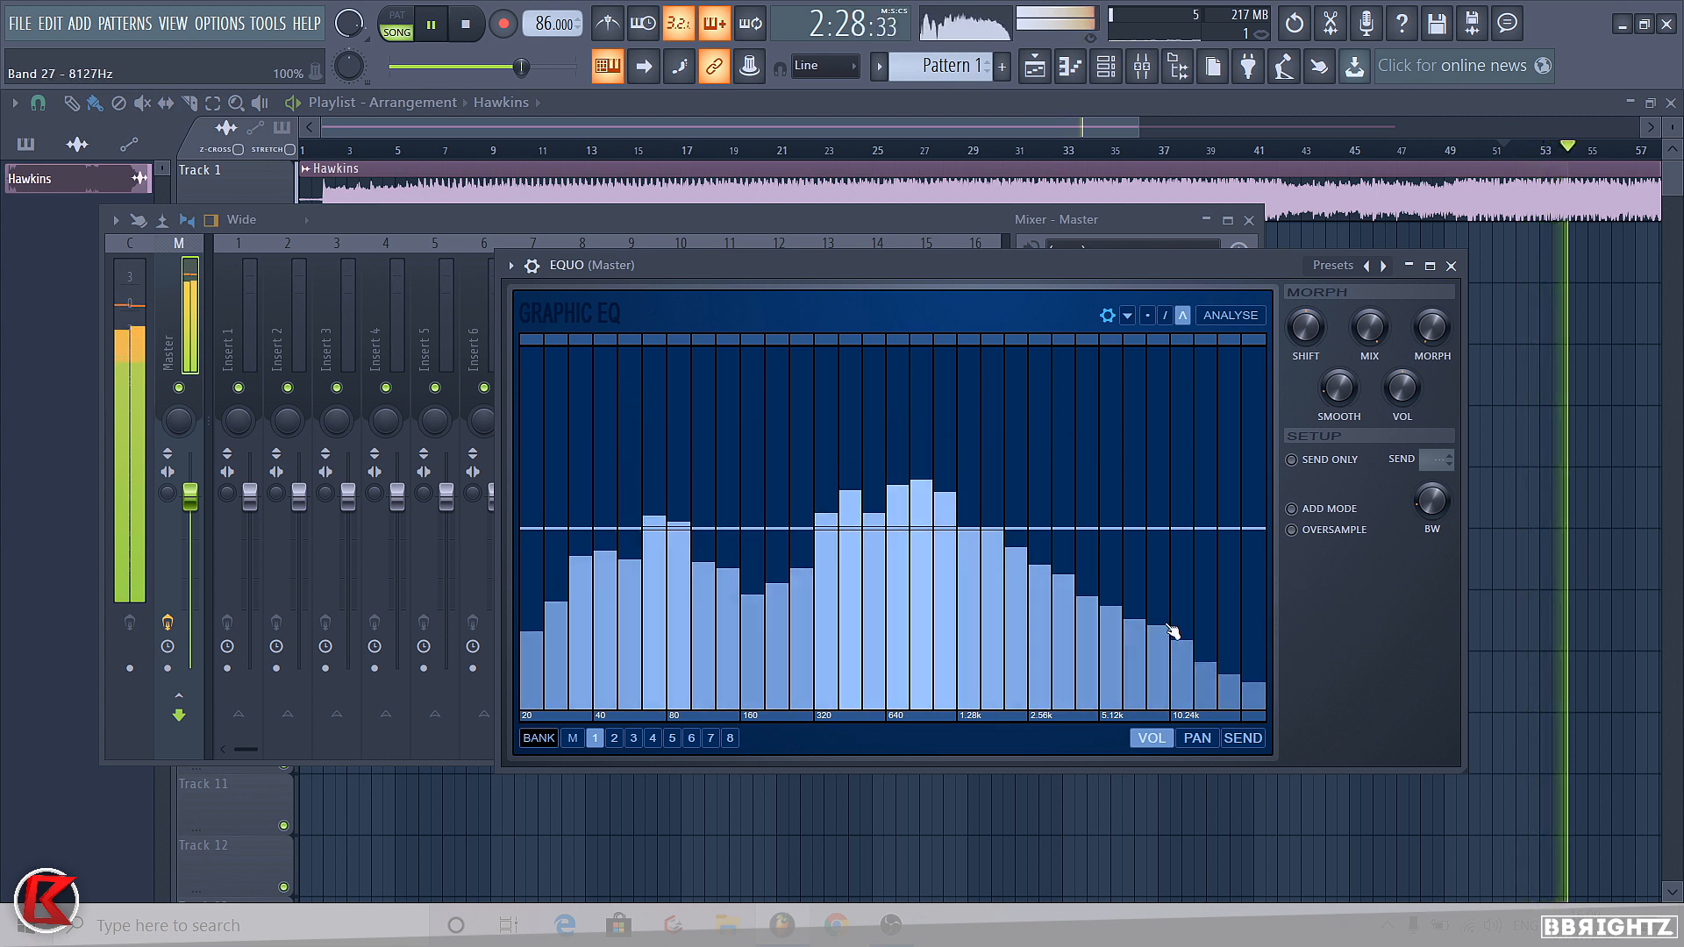
key("space")
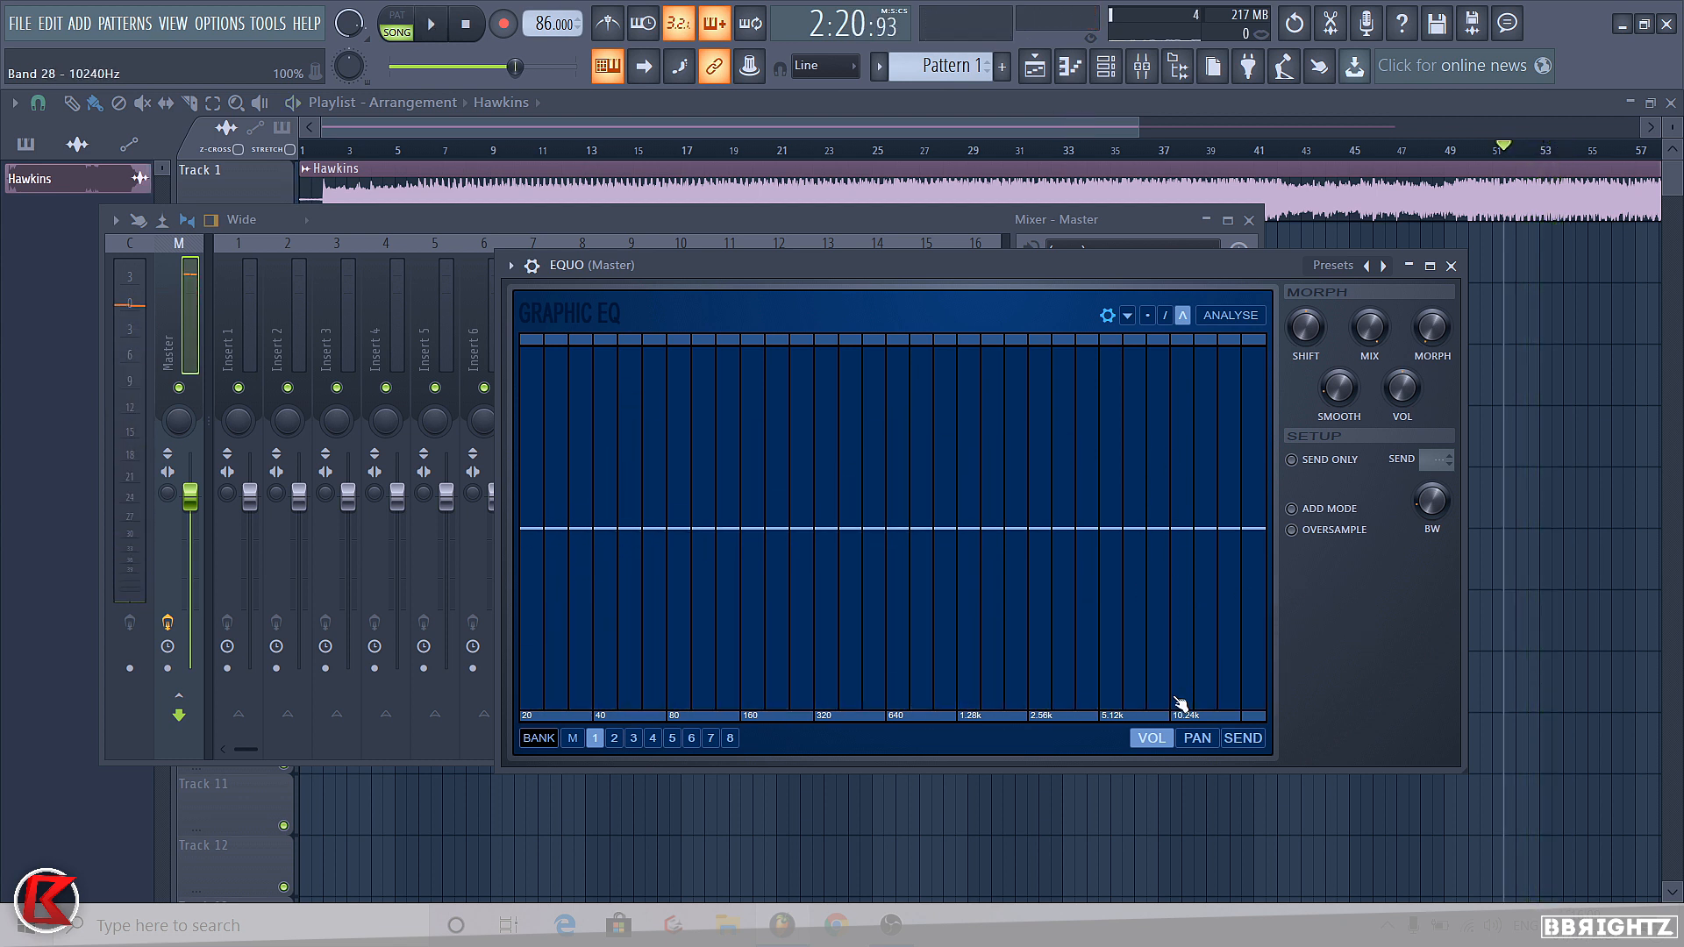
Raise EQUO's bands above about 640 Hz slightly and set its mix level in the Master slot to 80%
mouse_move(1226, 541)
left_mouse_down()
mouse_move(1225, 471)
mouse_move(1128, 489)
mouse_move(1224, 527)
mouse_move(992, 525)
mouse_move(1122, 521)
left_mouse_up()
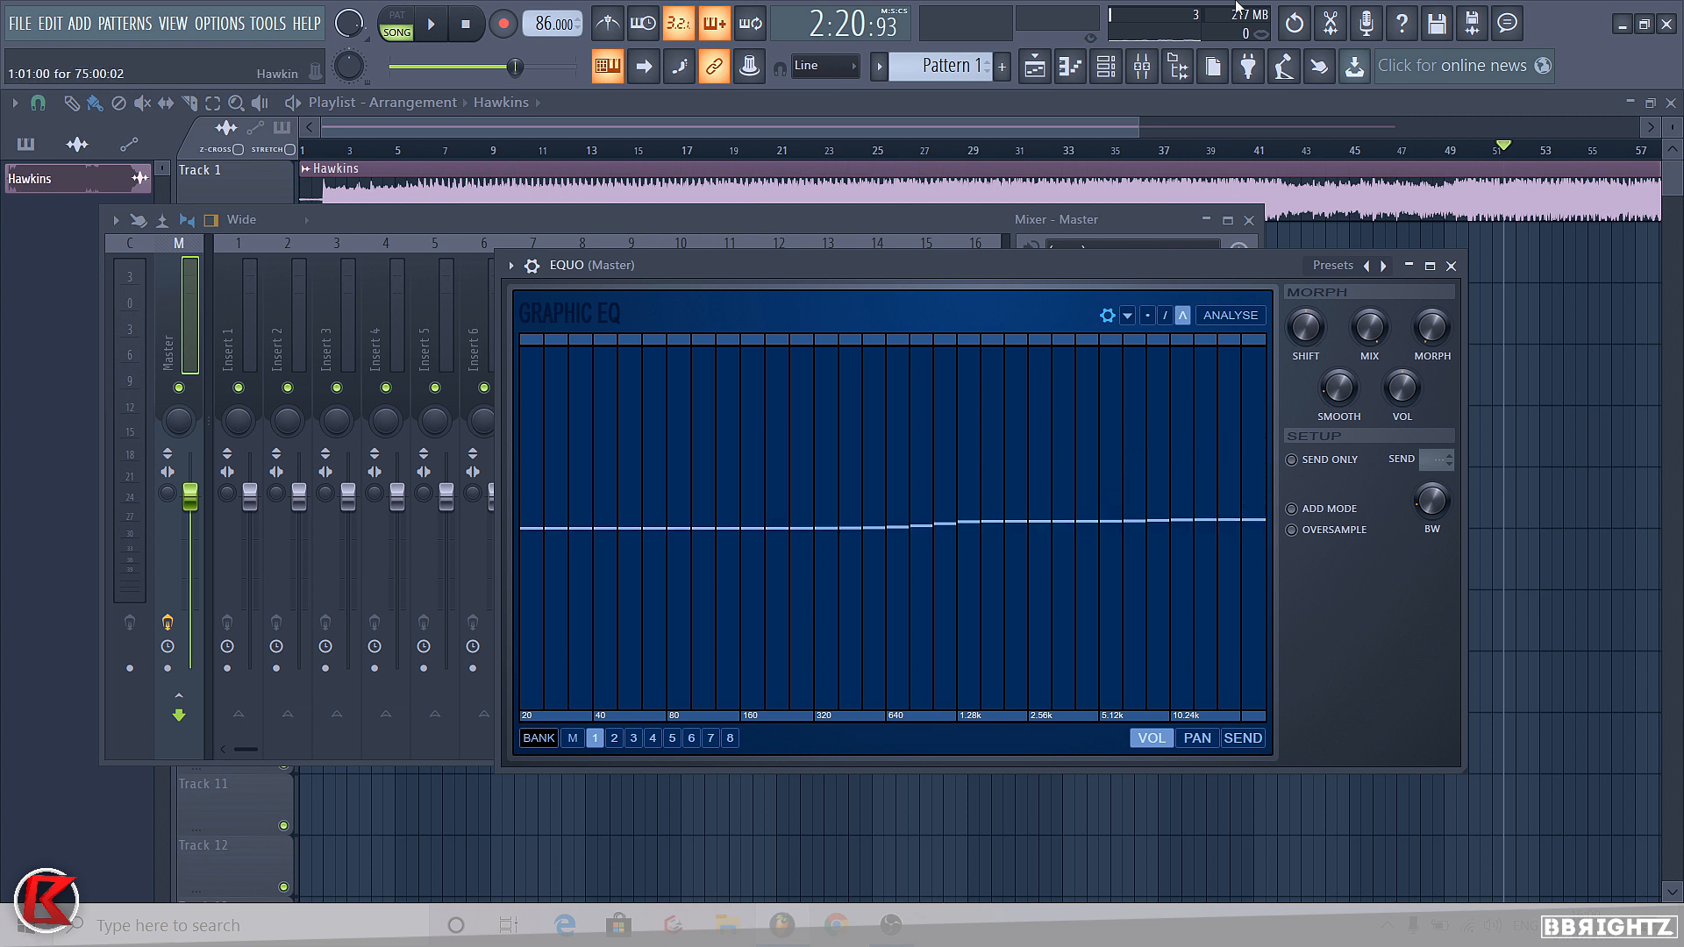
left_click(1139, 70)
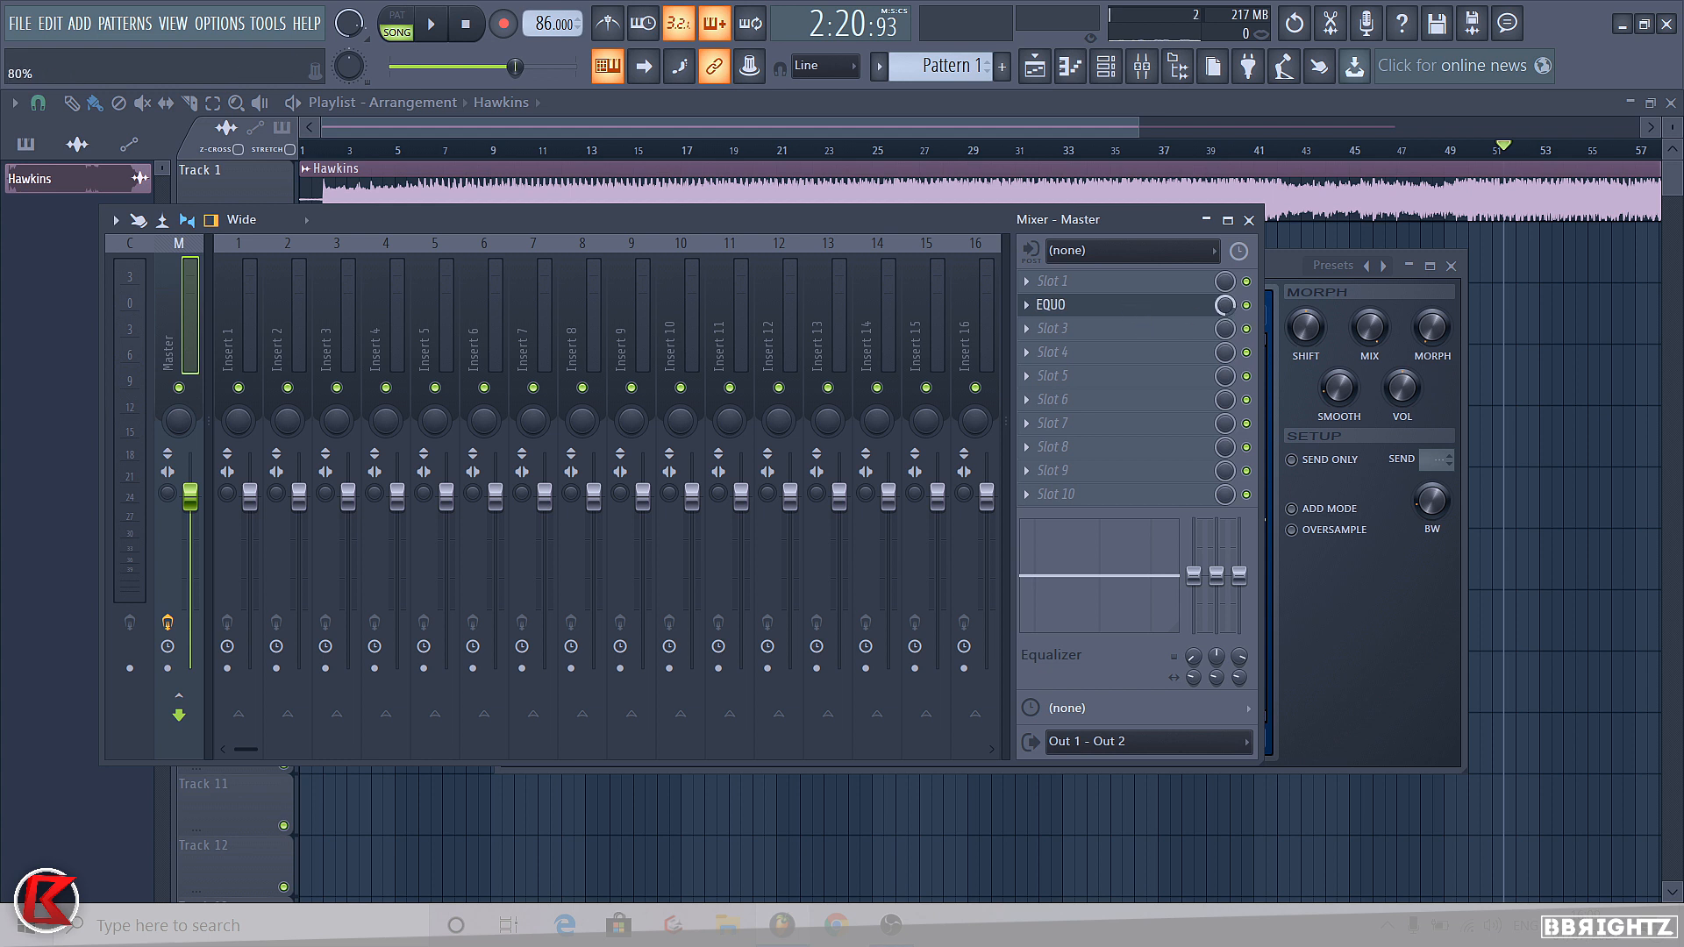
left_click(1279, 275)
left_click(655, 404)
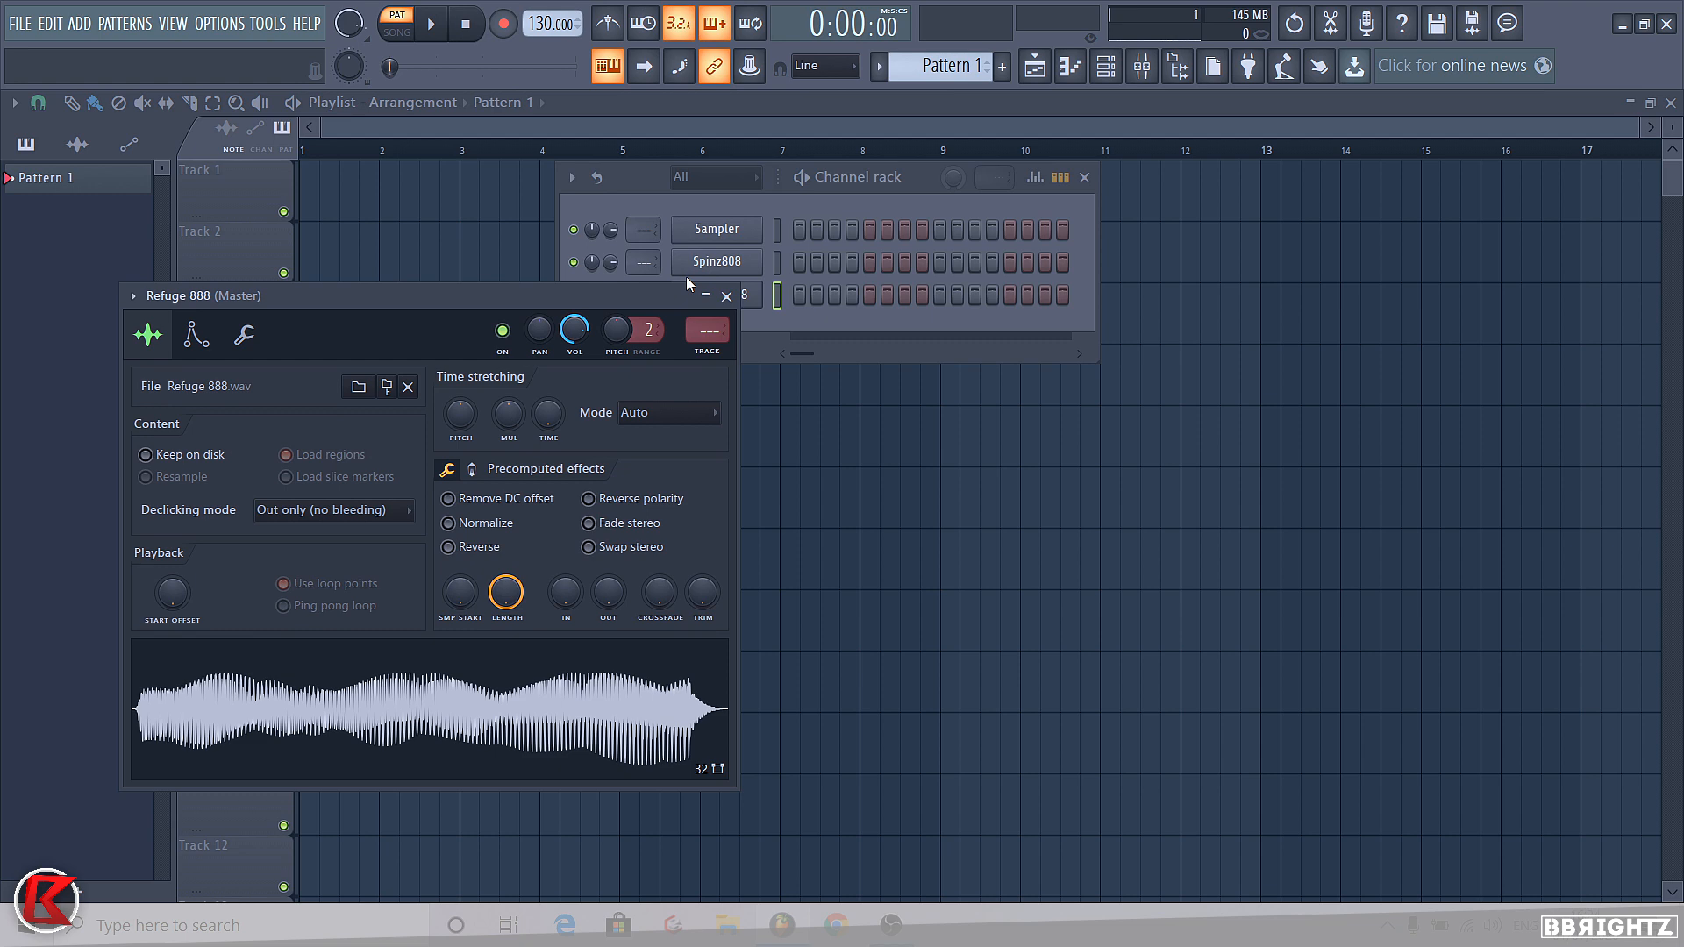
Move the Refuge 888 sampler window clear of the channel names and audition the sample at several notes
left_click_drag(630, 292, 1277, 204)
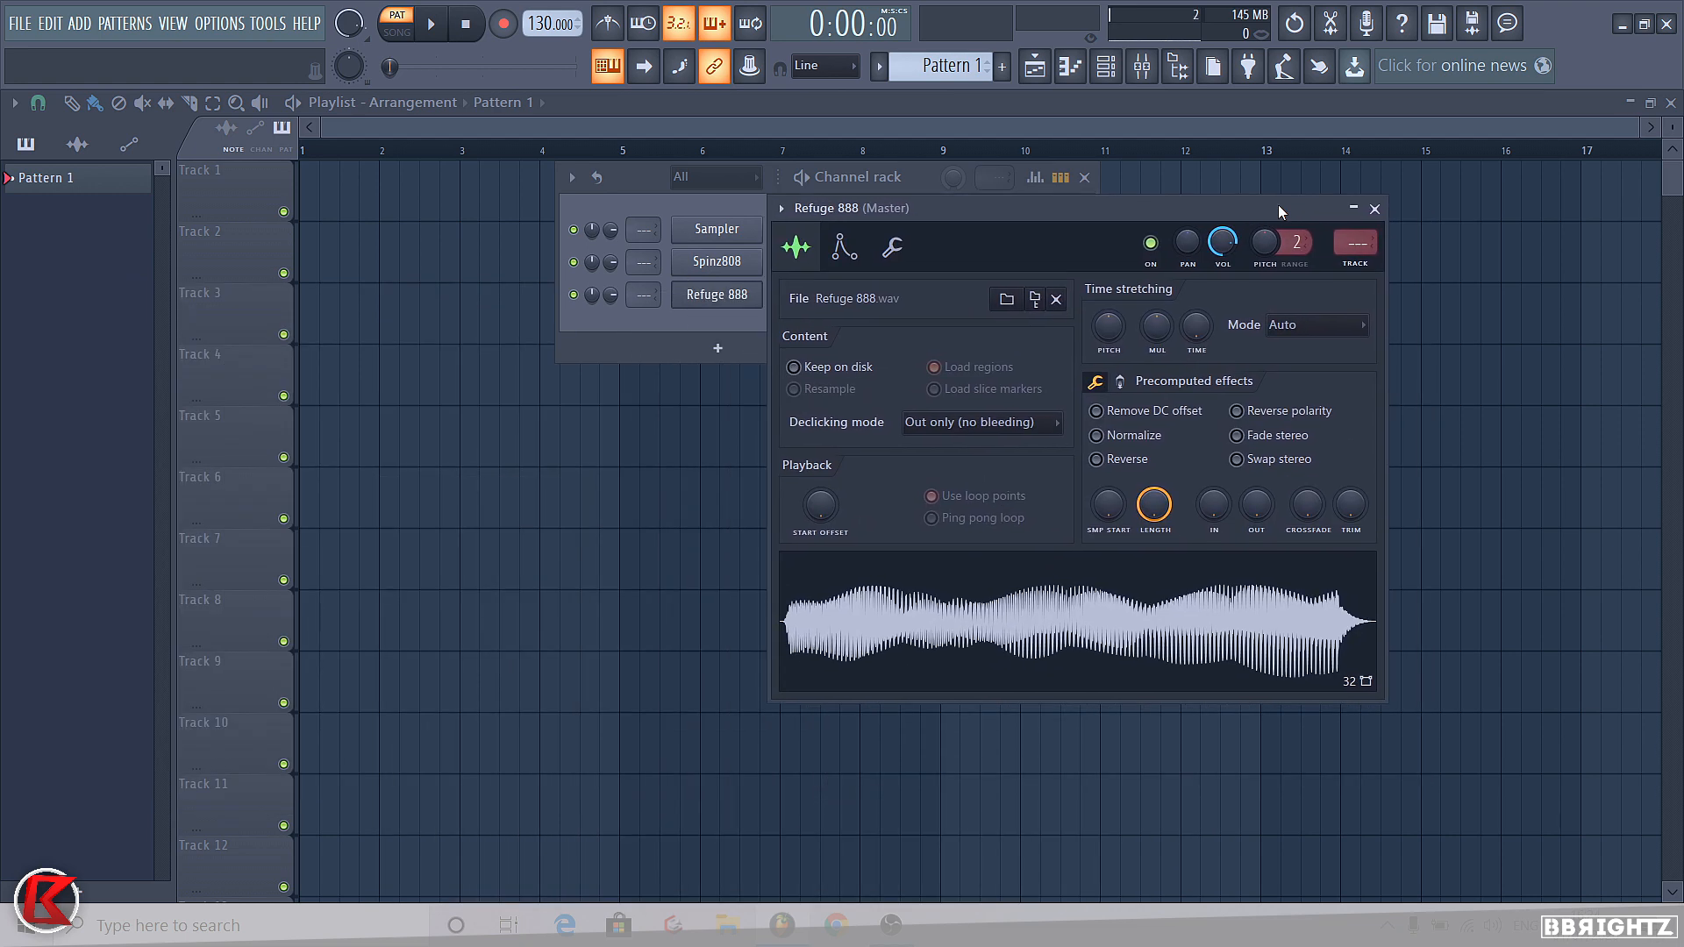
key("q")
left_click_drag(858, 208, 786, 212)
key("q")
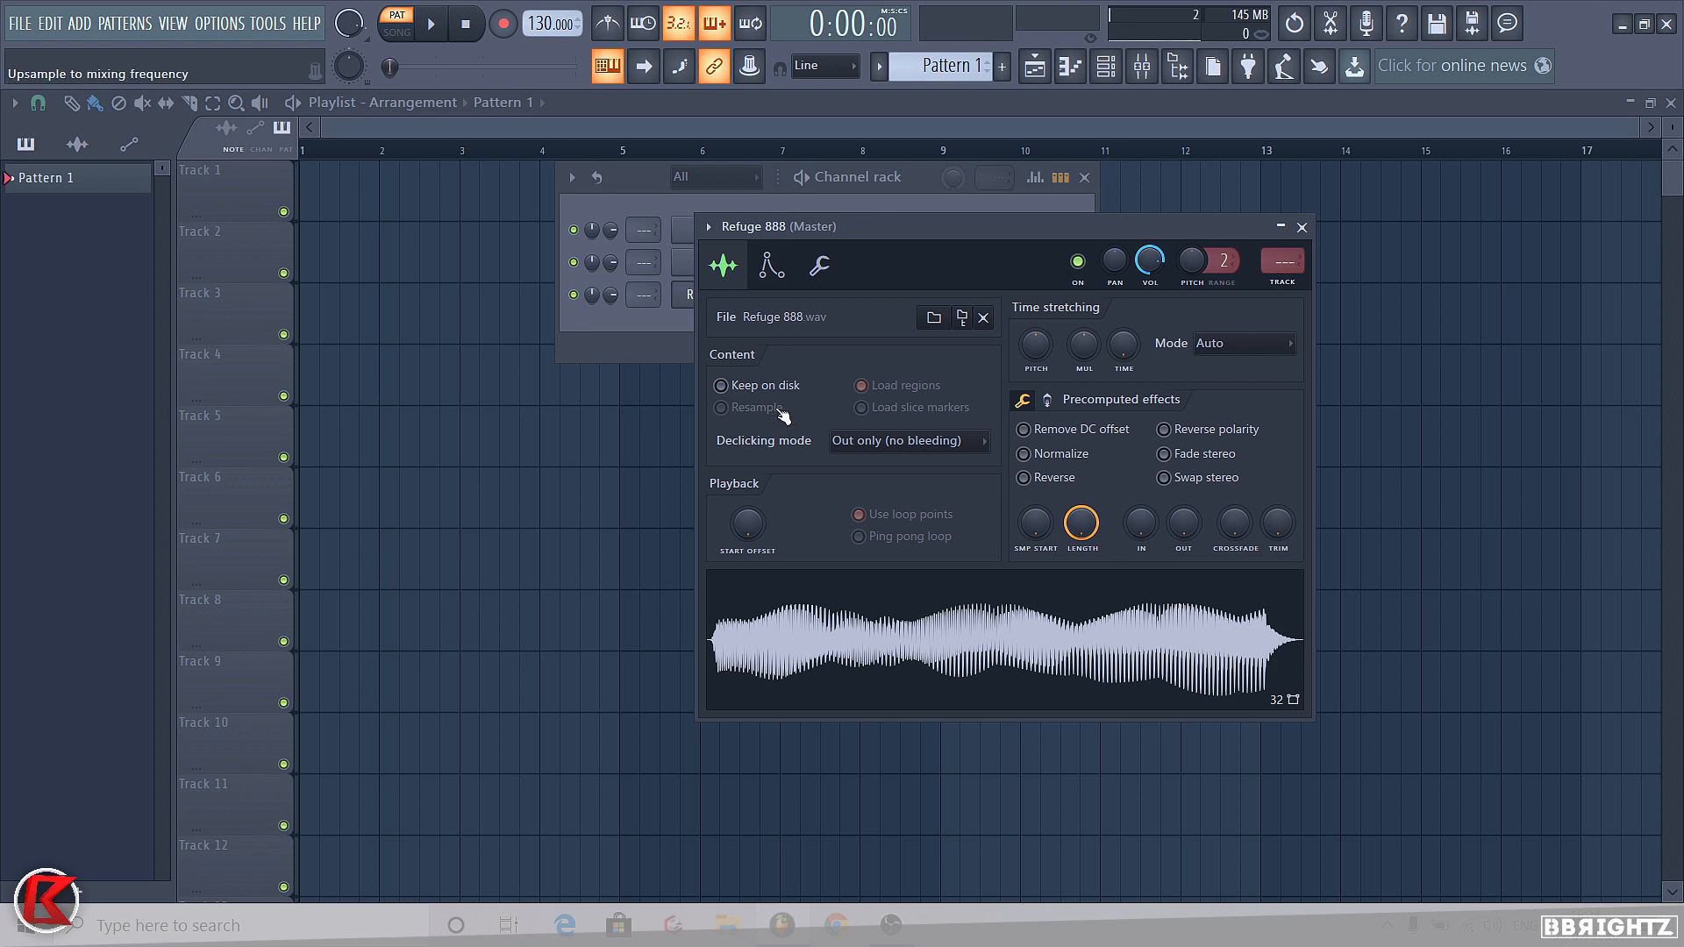
key("z")
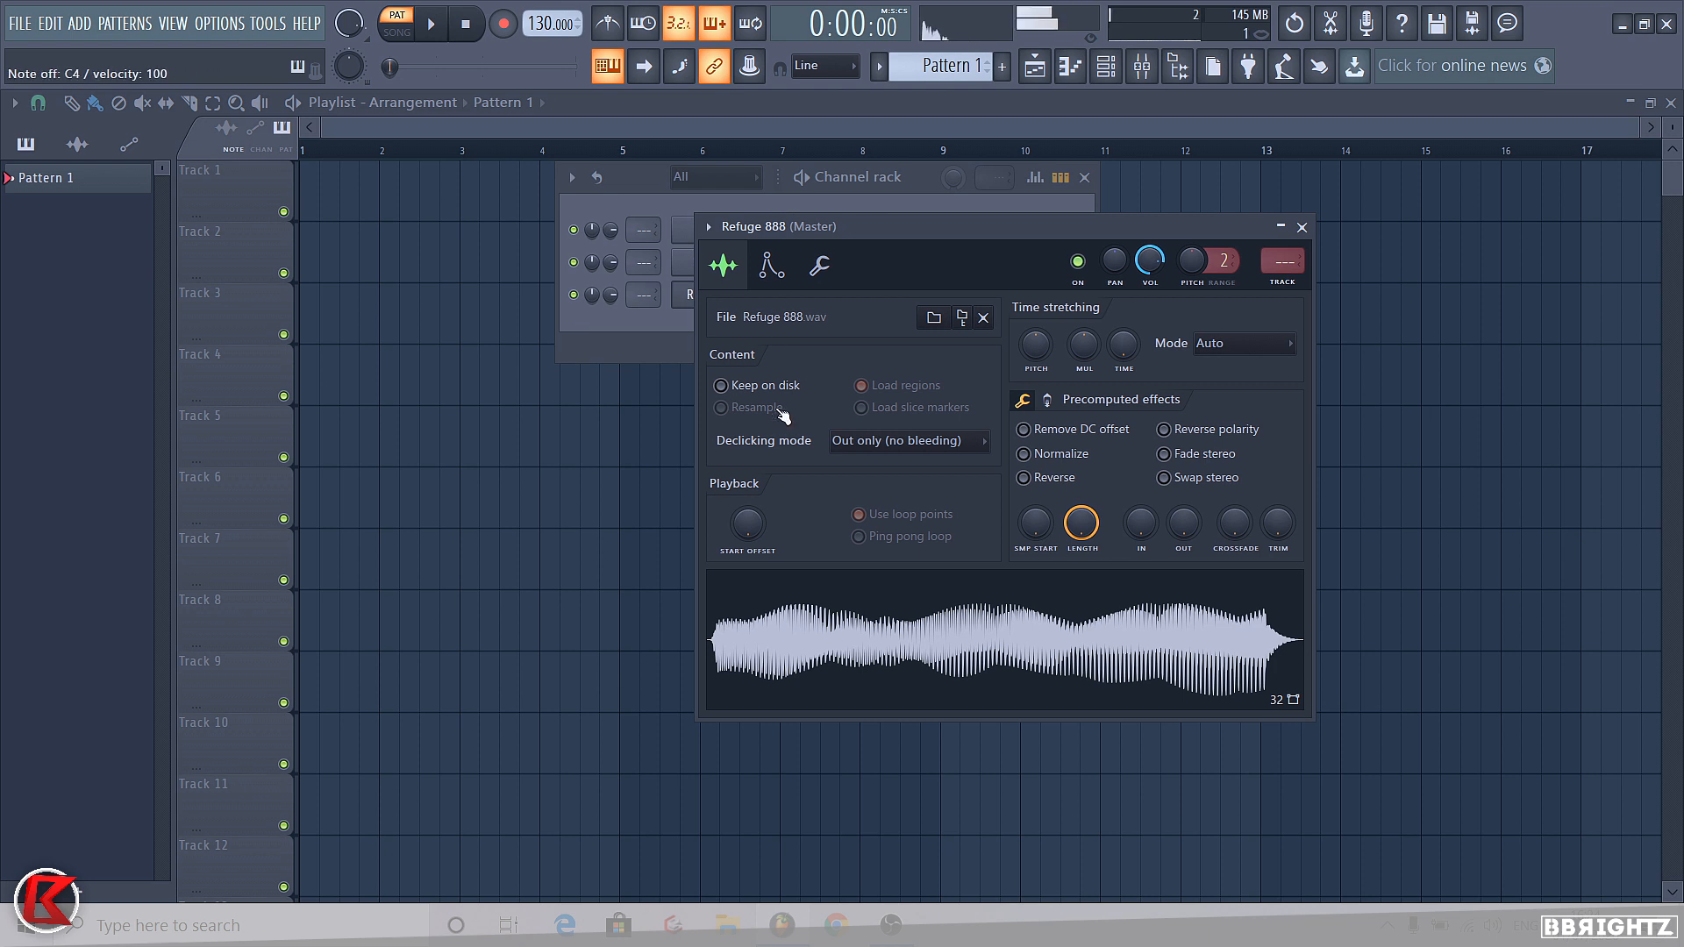
key("i")
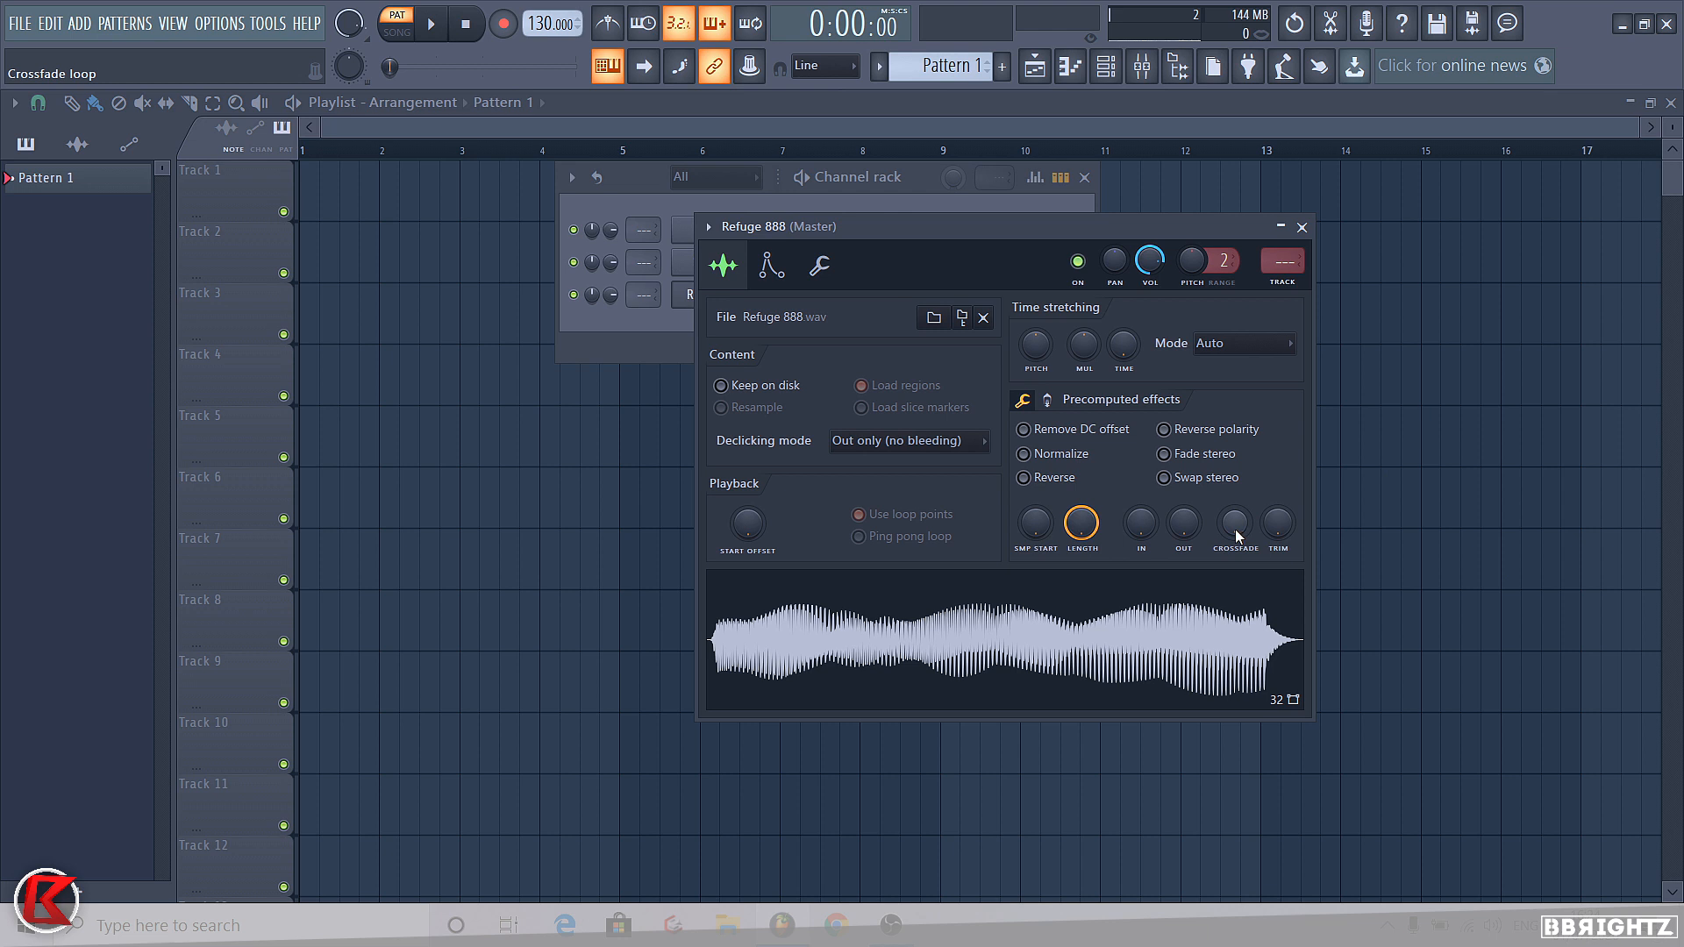
Try a crossfaded loop on the Refuge 888 sample, audition it, and reset the crossfade
left_click_drag(1234, 529, 1214, 551)
key("z")
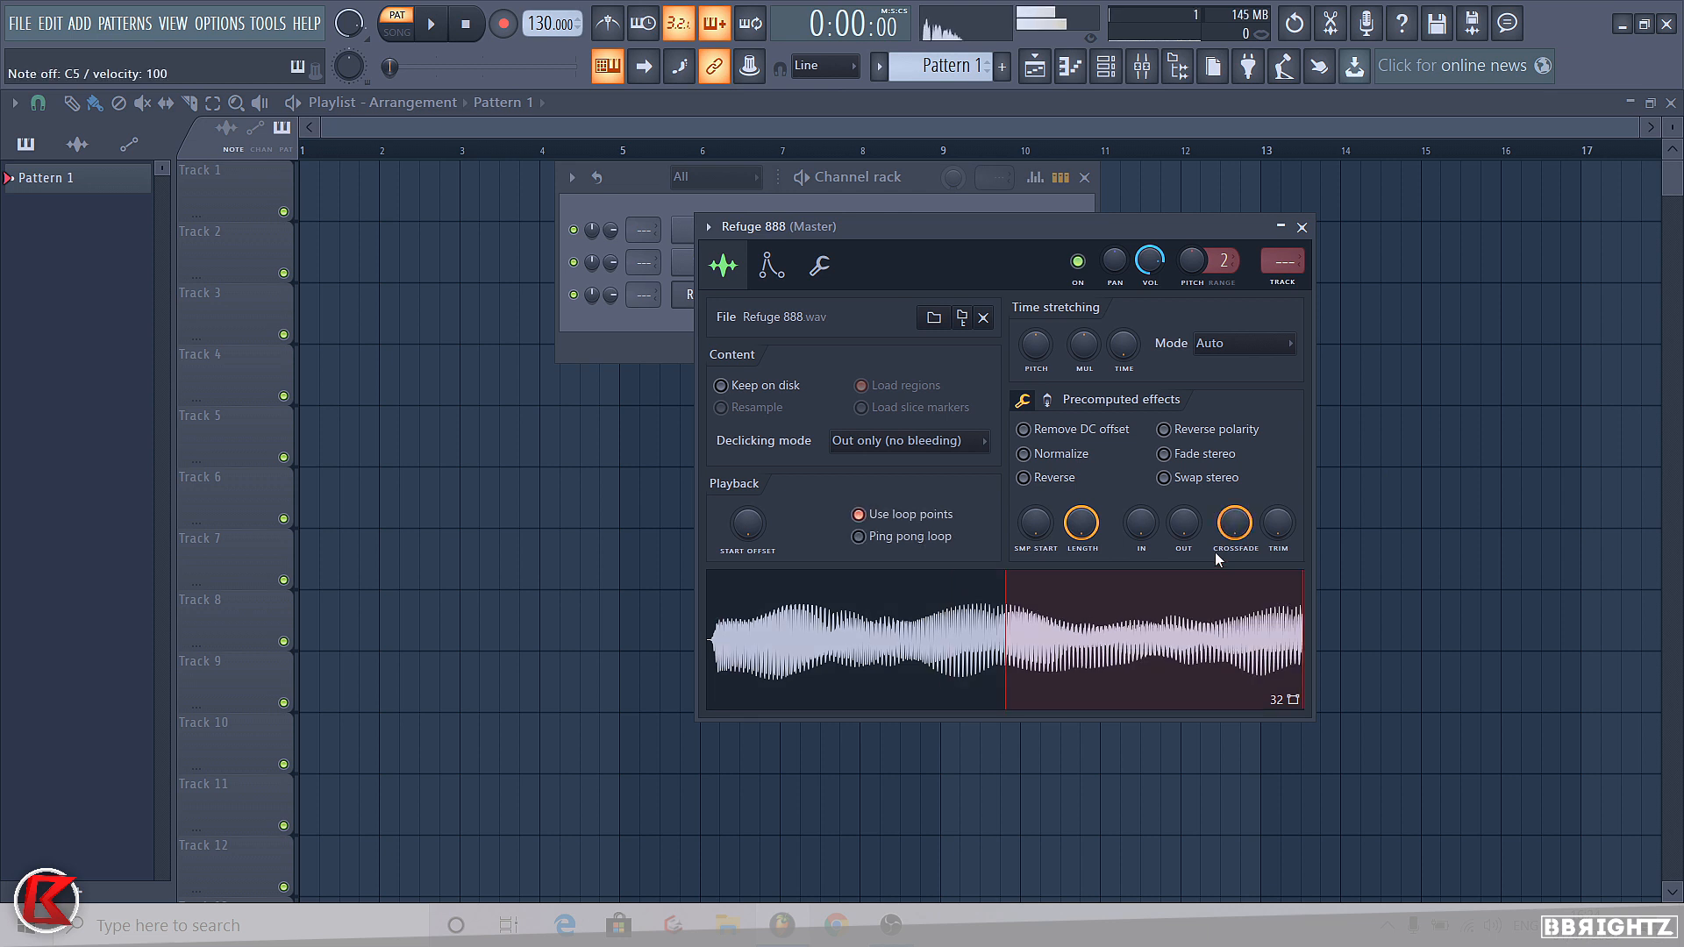
key("w")
left_click_drag(1231, 531, 1230, 606)
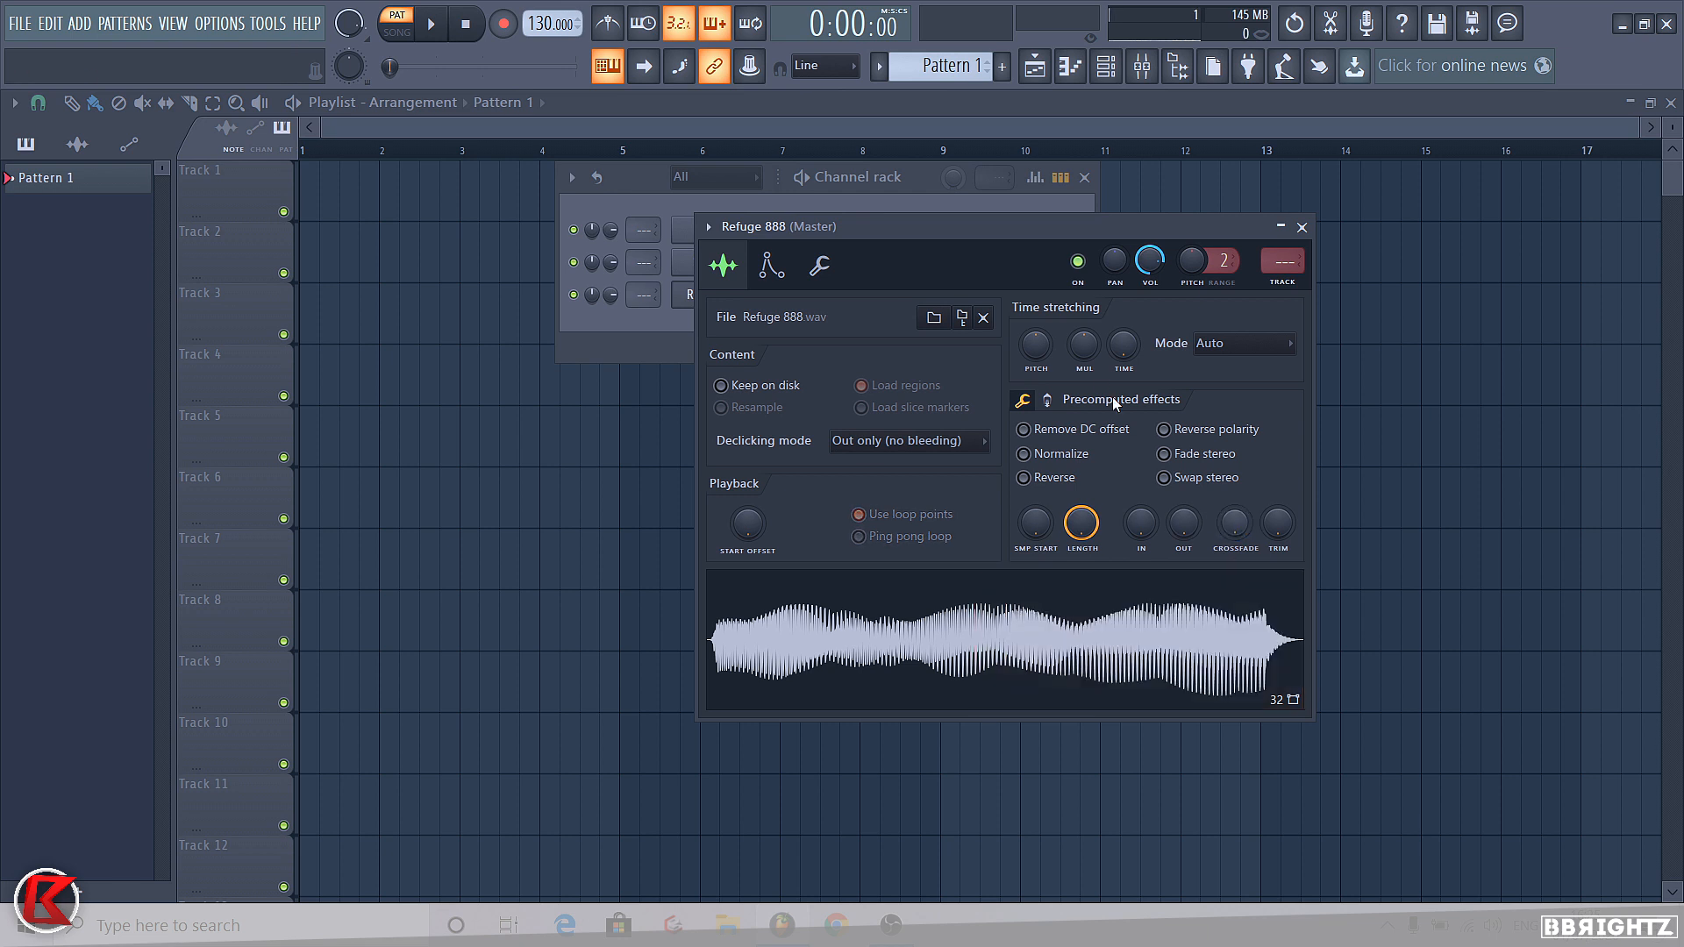
Close the Refuge 888 sampler window and open the Spinz808 channel's sampler settings
left_click(1302, 227)
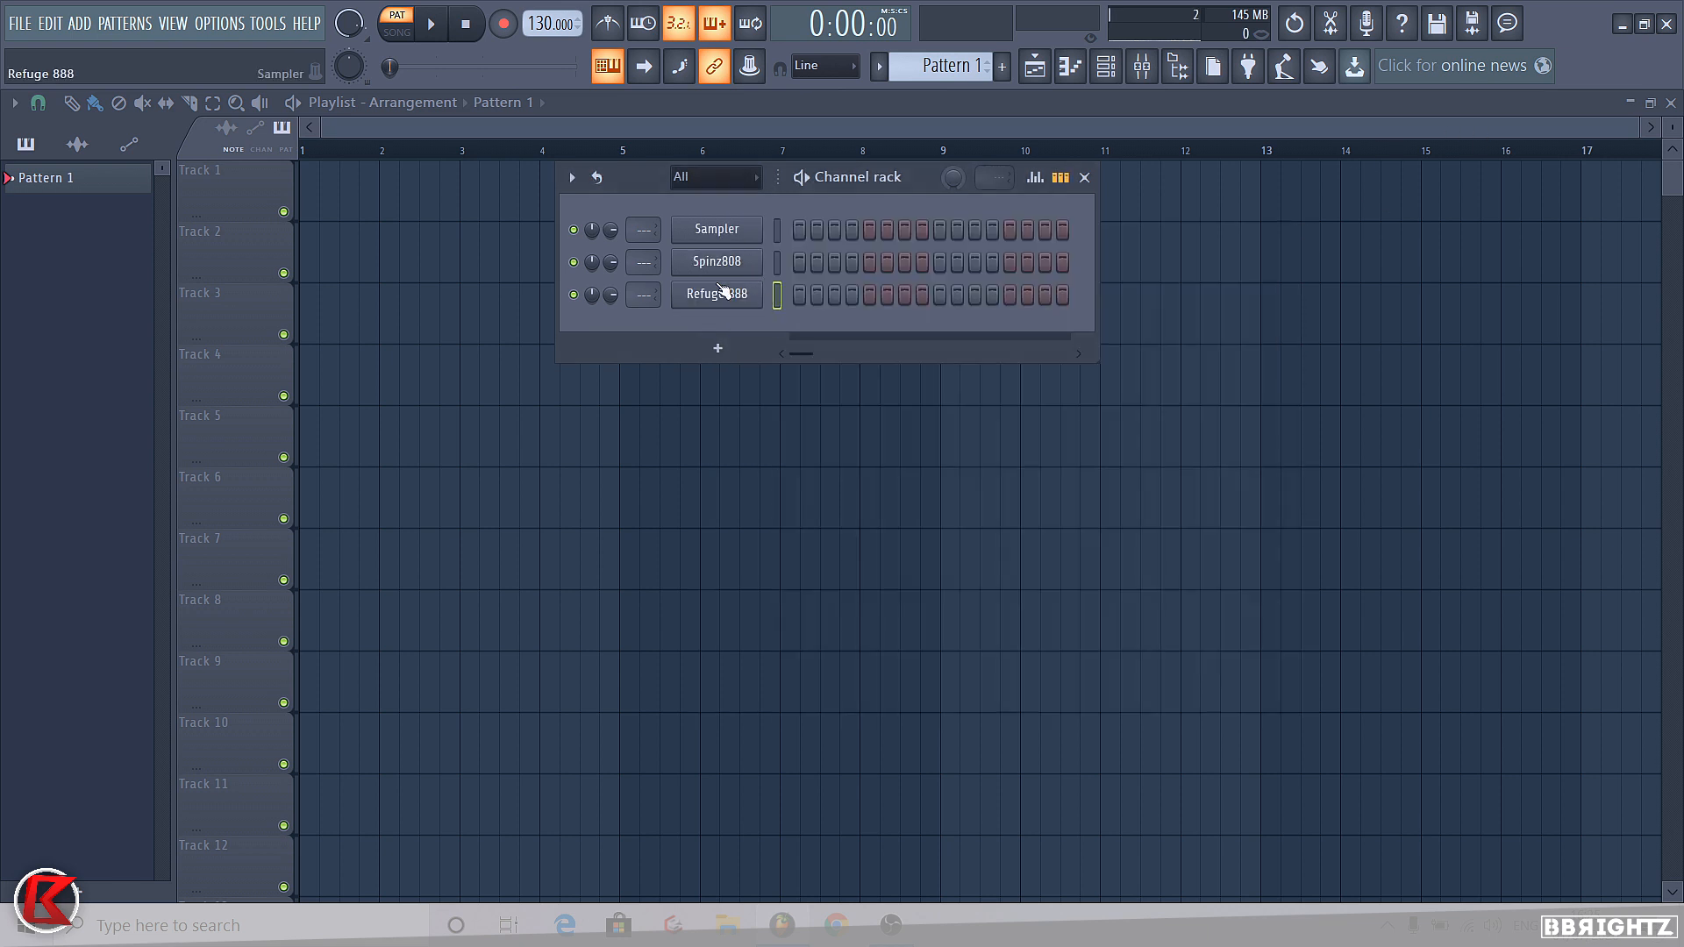
left_click(709, 296)
left_click(687, 303)
left_click(702, 268)
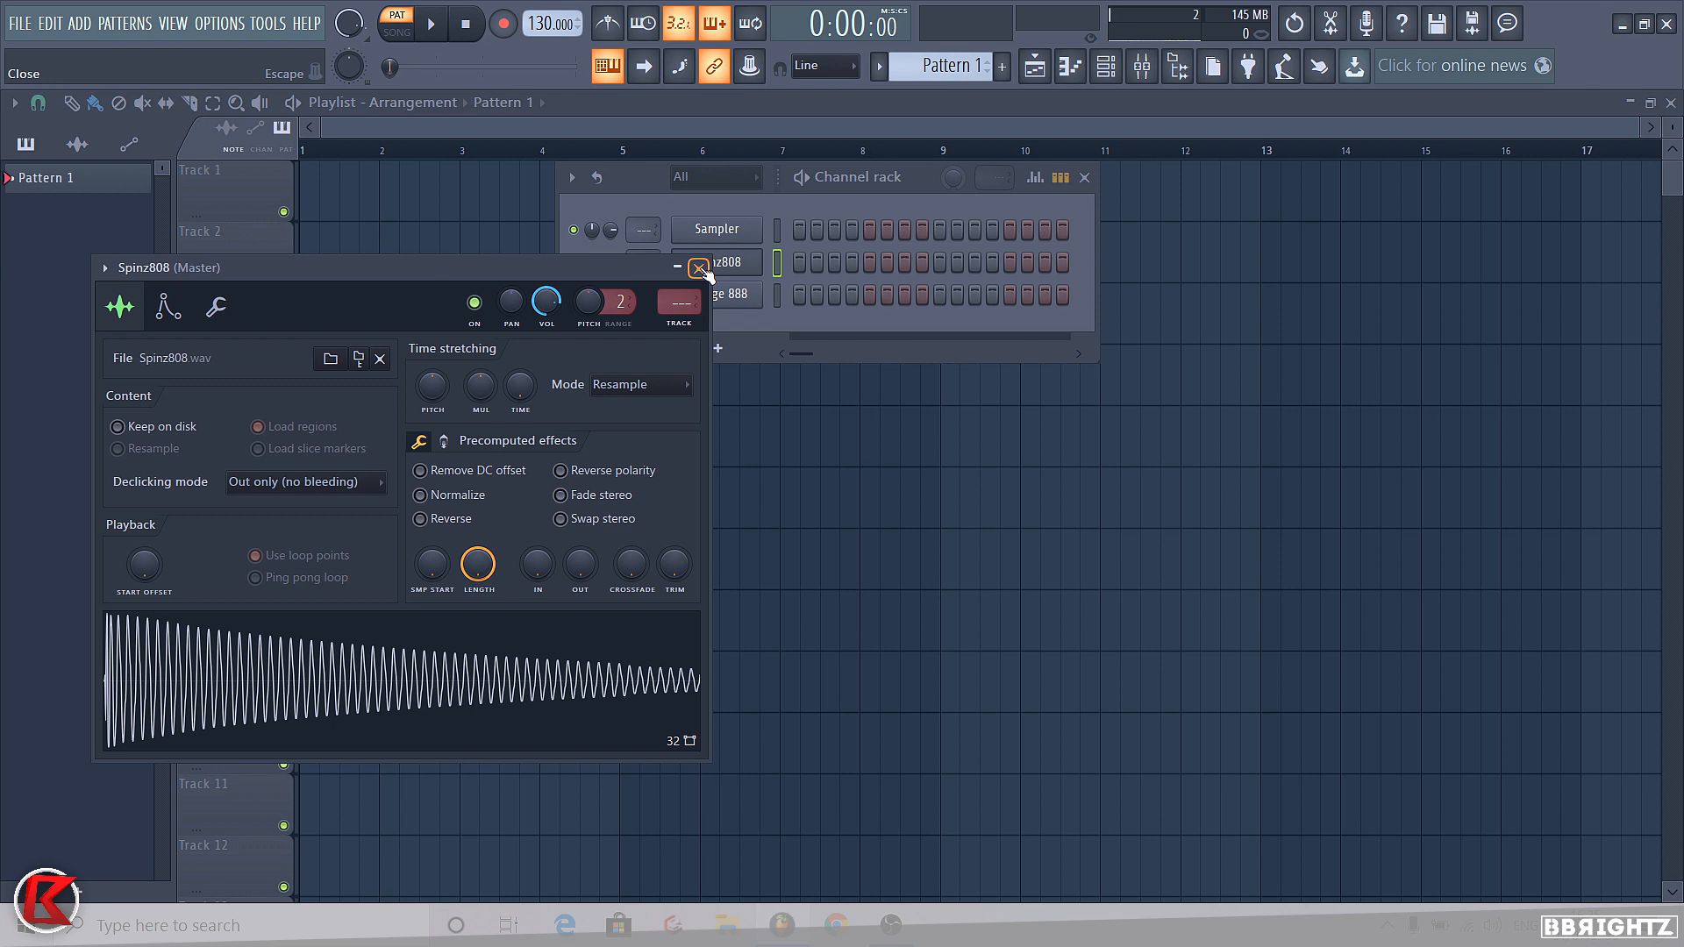
Audition the Spinz808 sample at a range of high and low notes
key("q")
key("w")
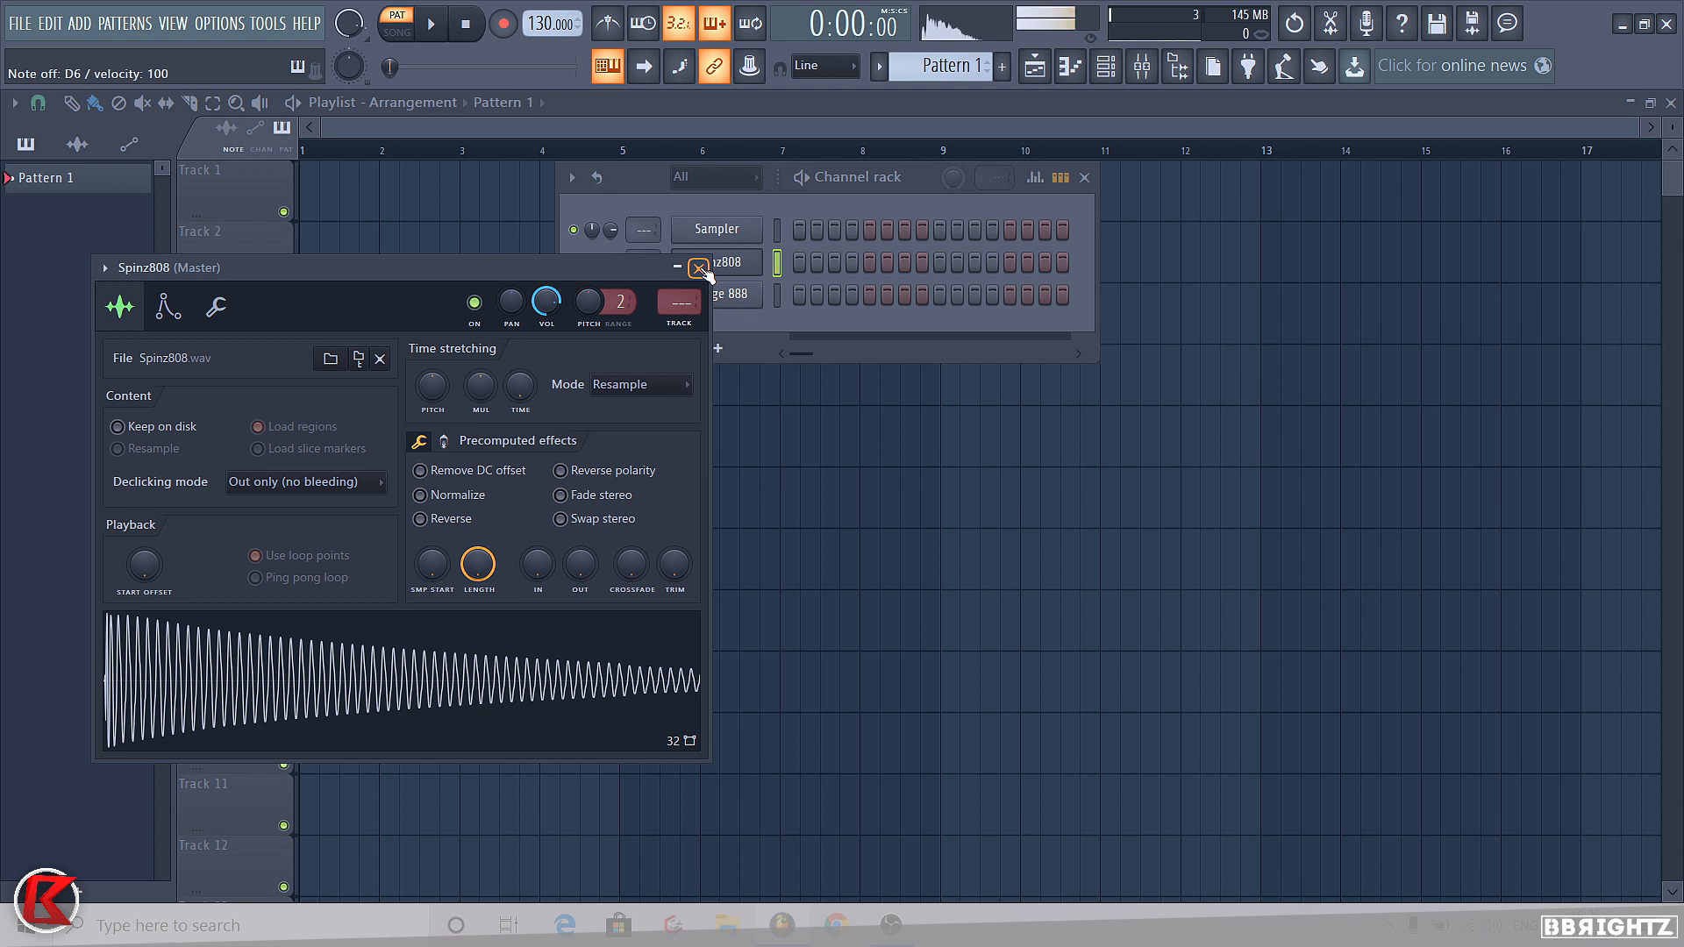
key("e")
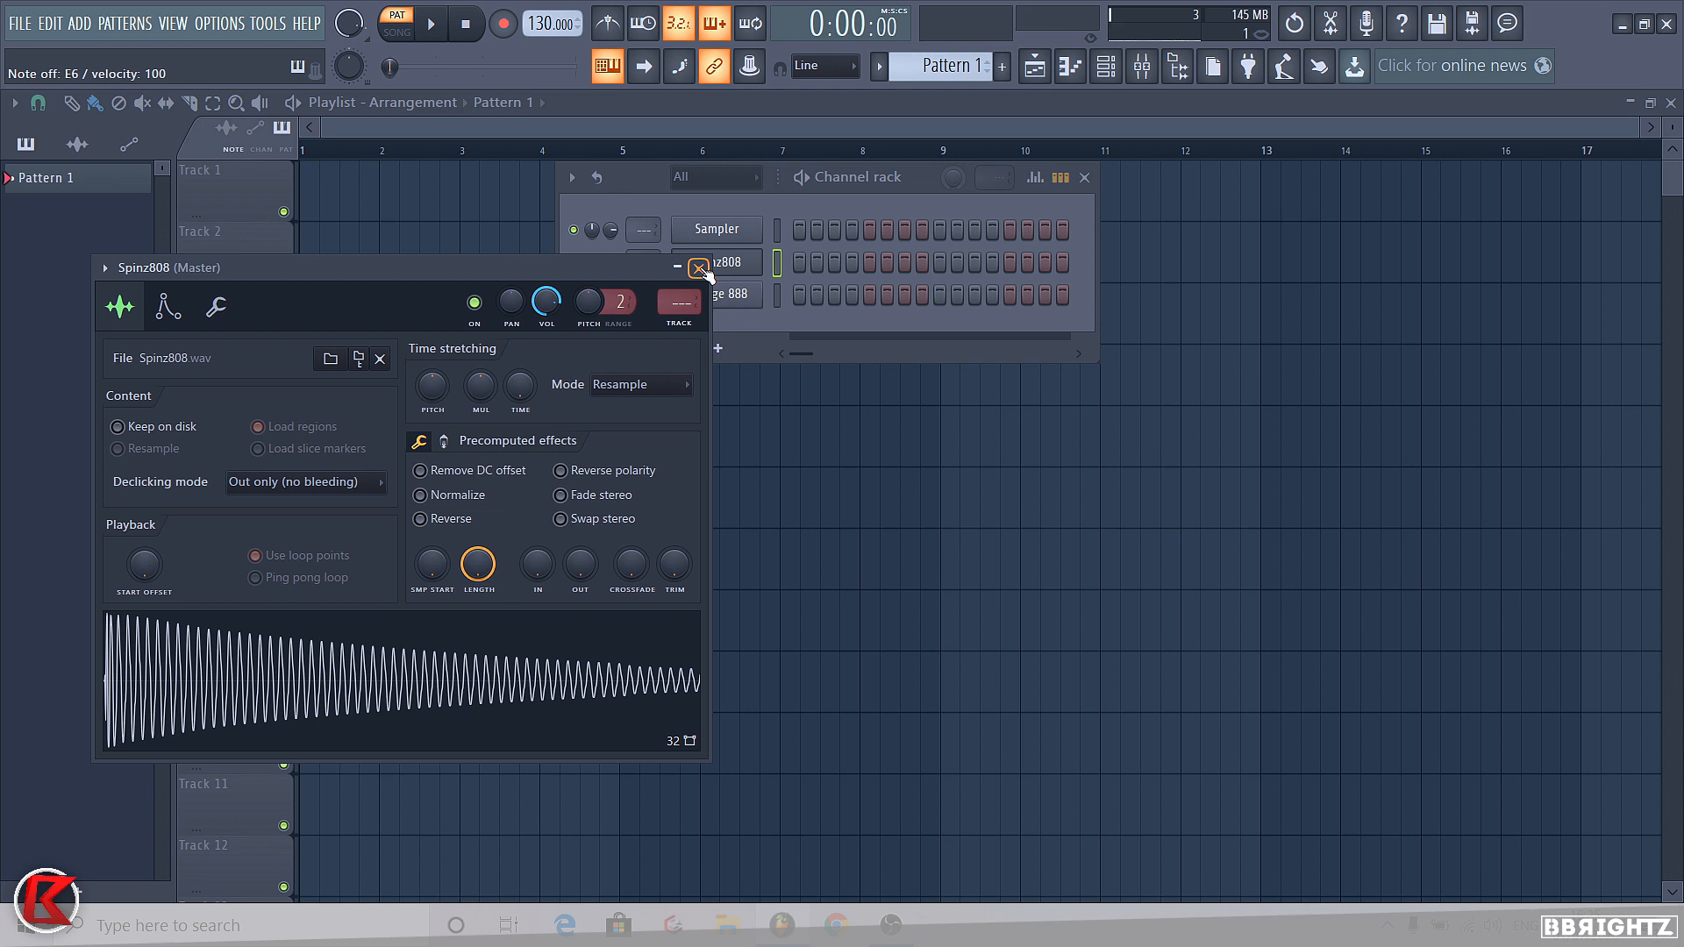
key("x")
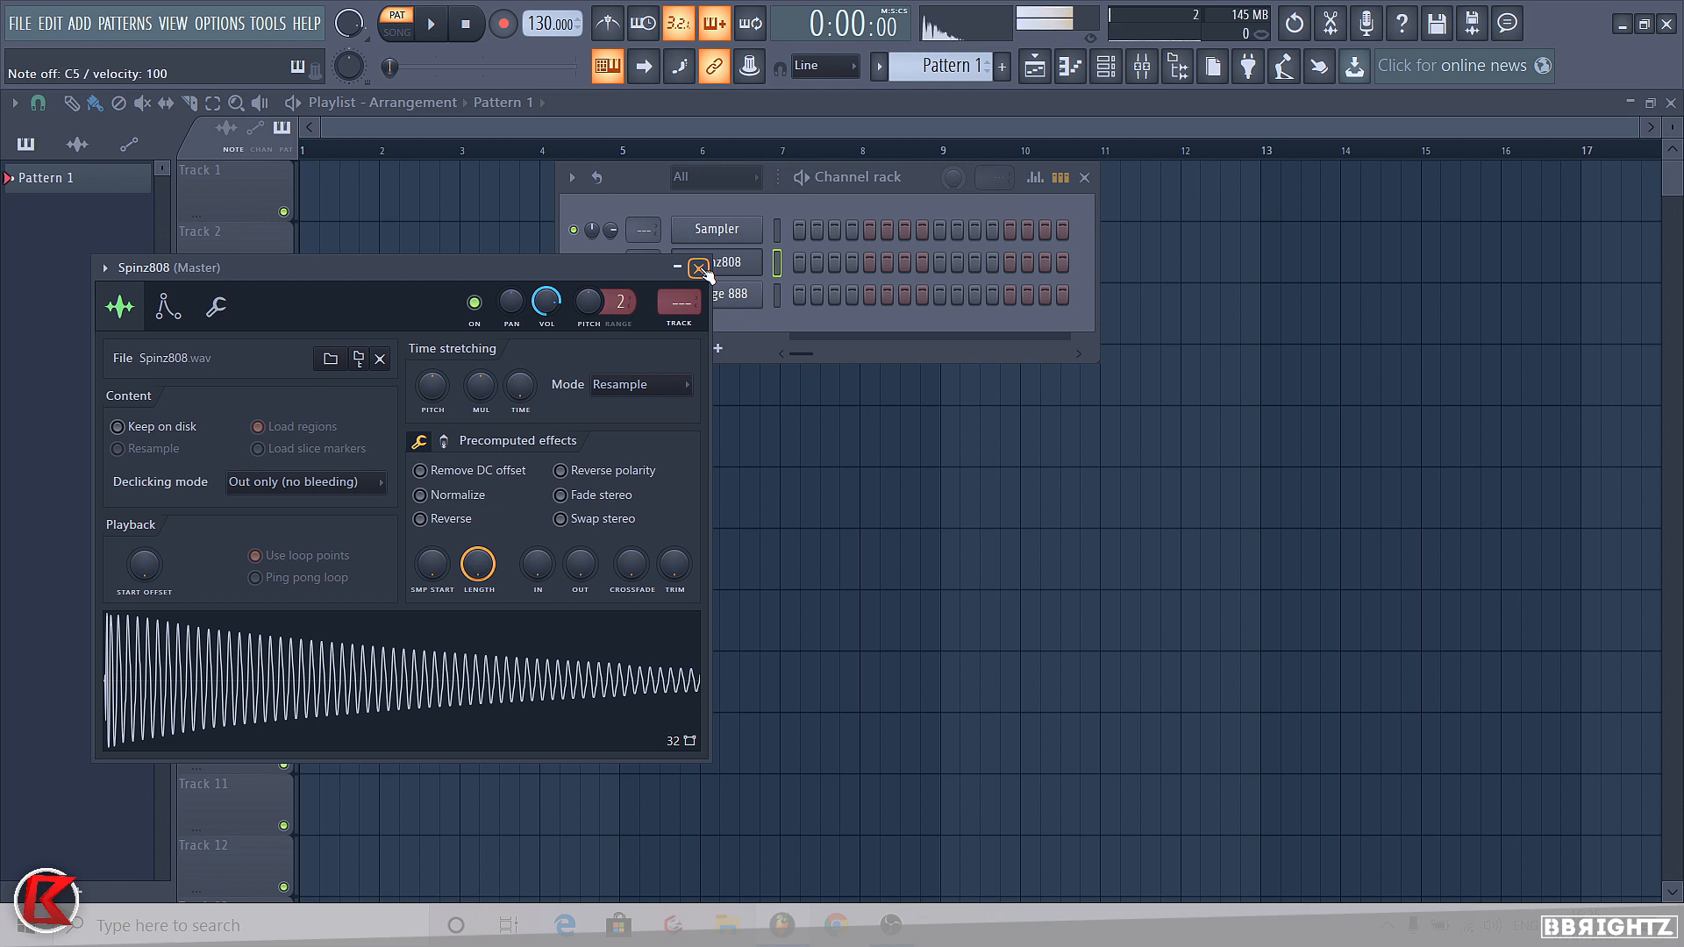
key("x")
key("c")
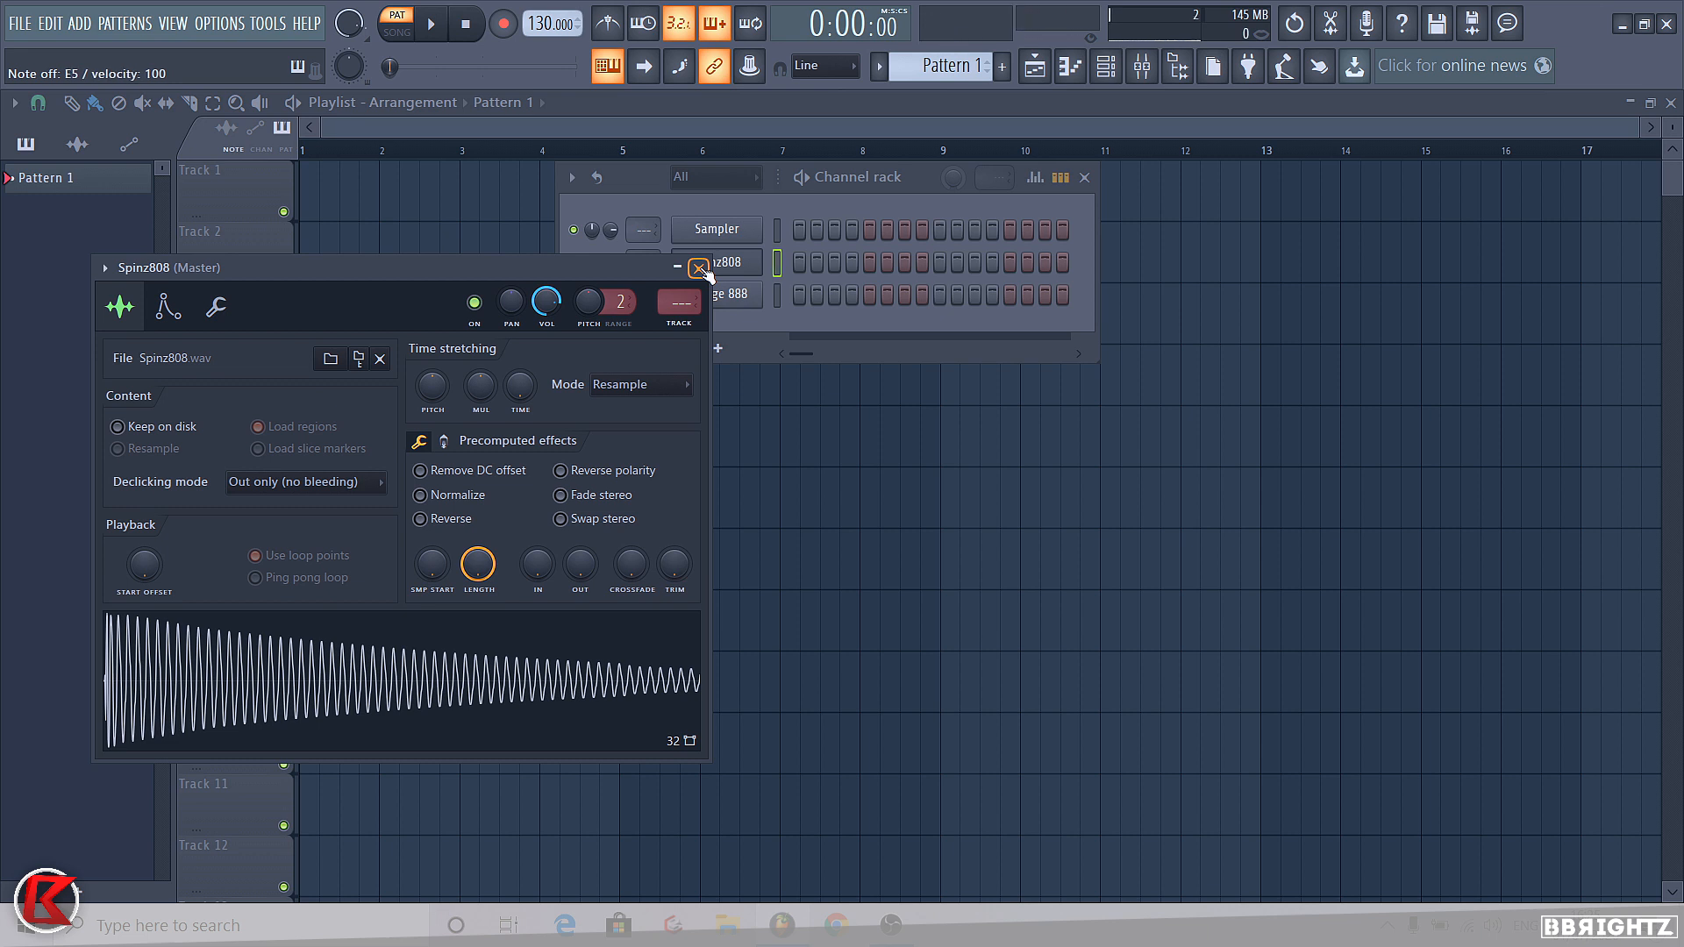
key("b")
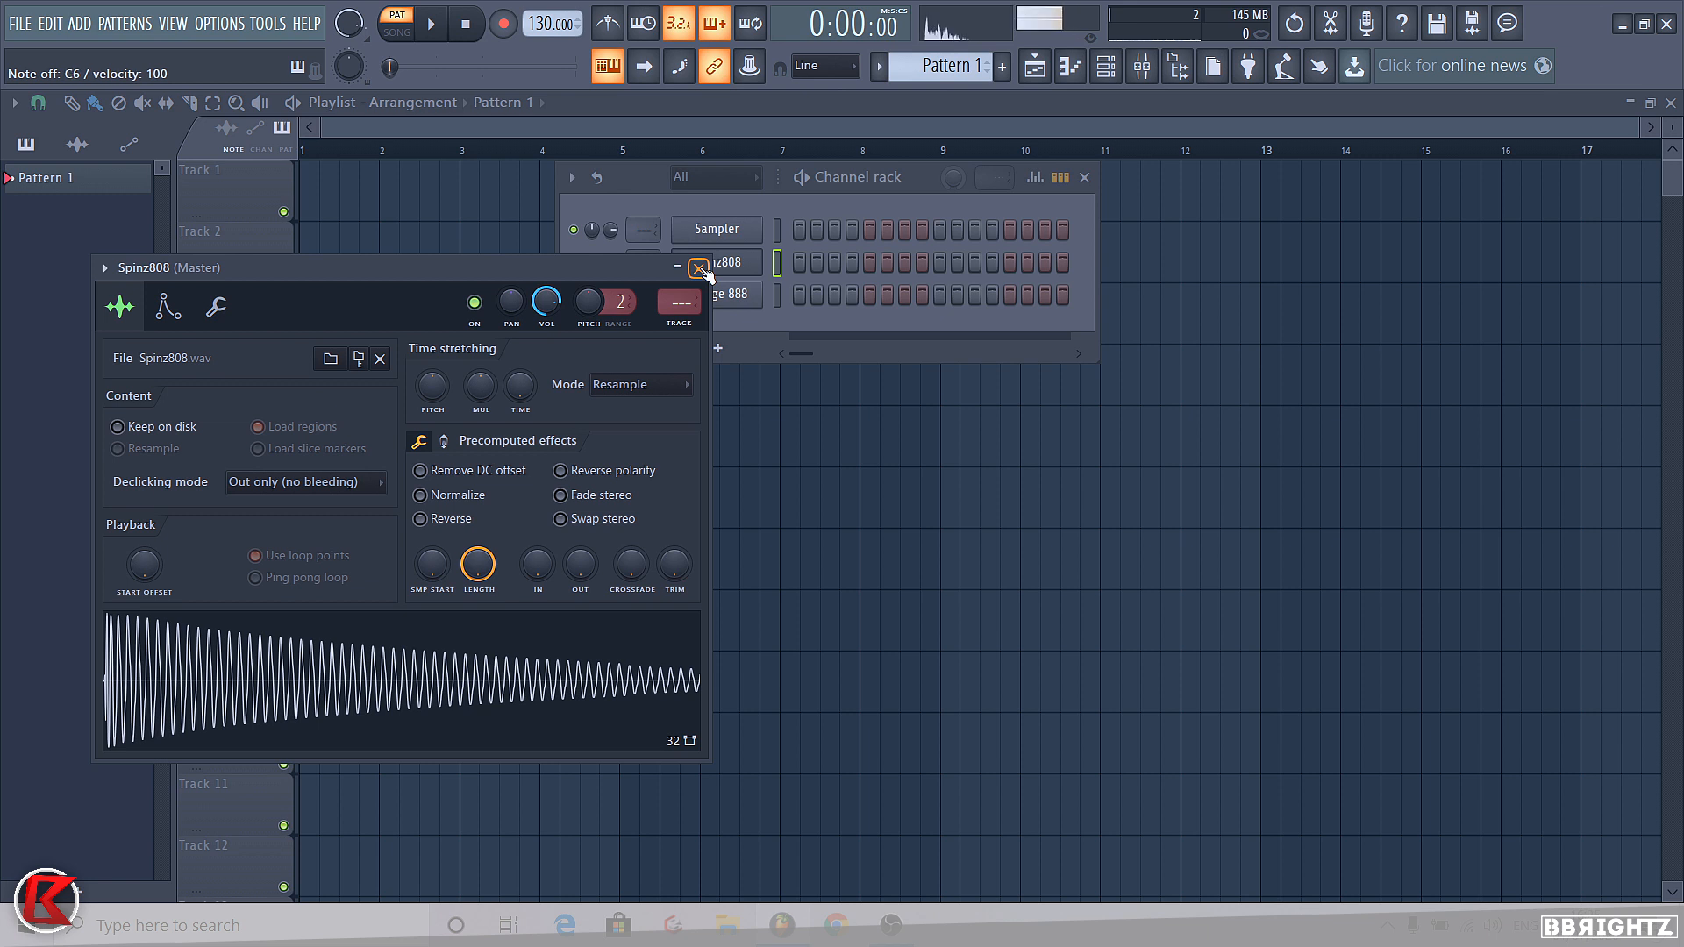
key("h")
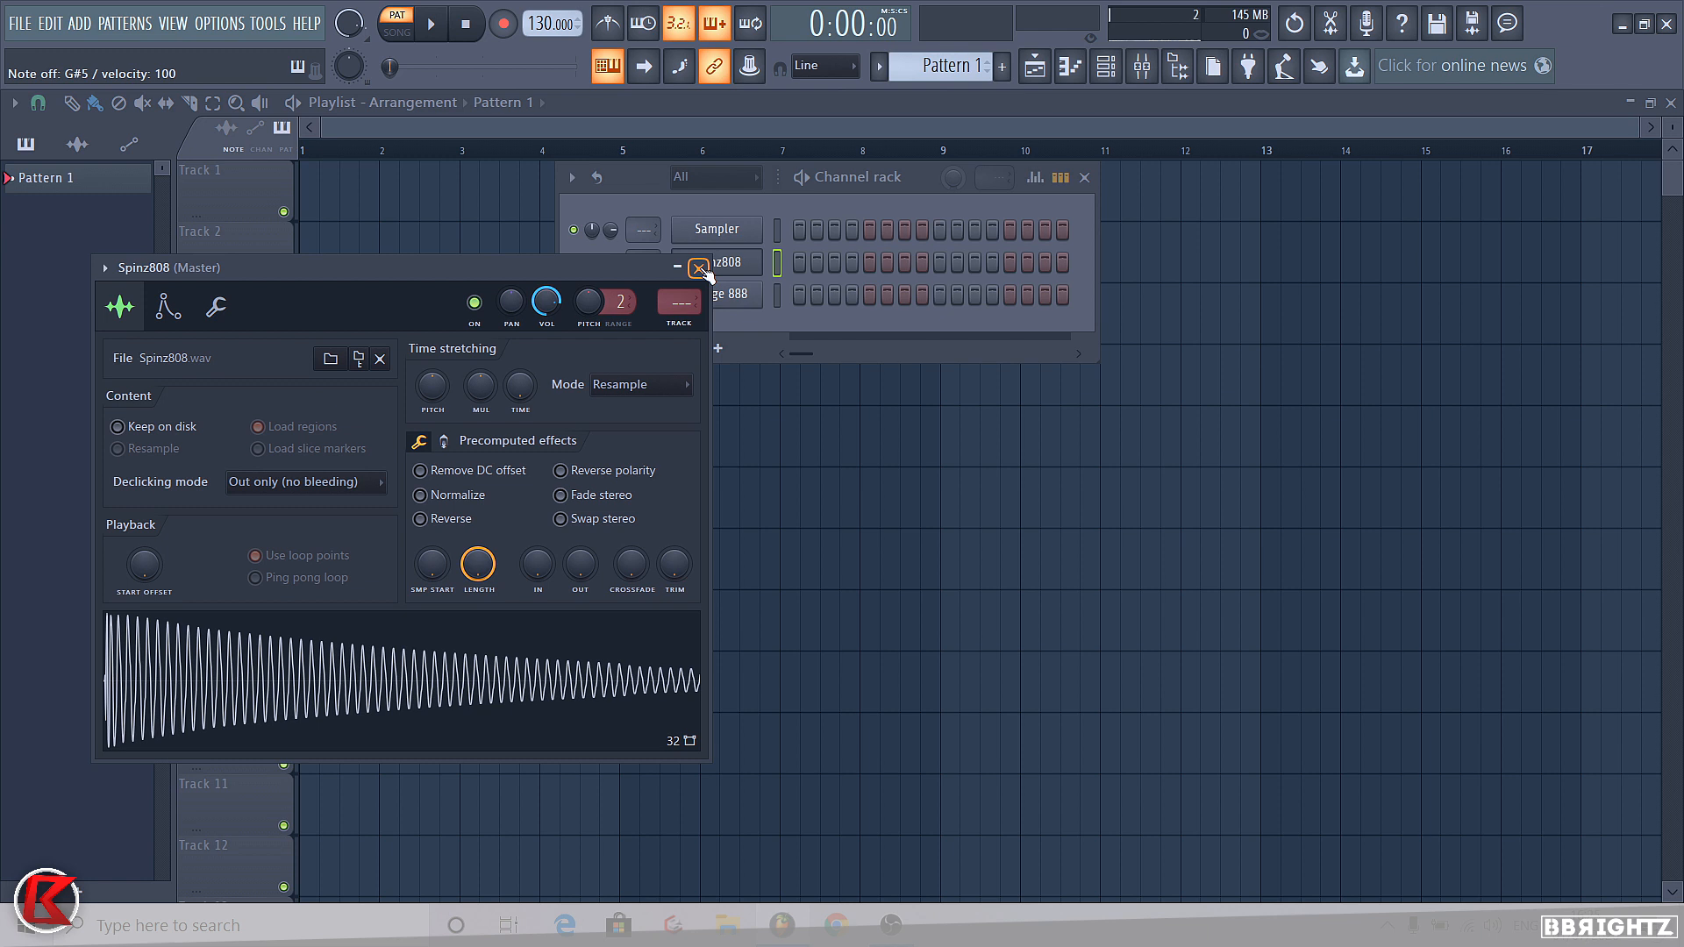
Open the Spinz808 sample in the Edison audio editor and move the editor window slightly aside
right_click(432, 677)
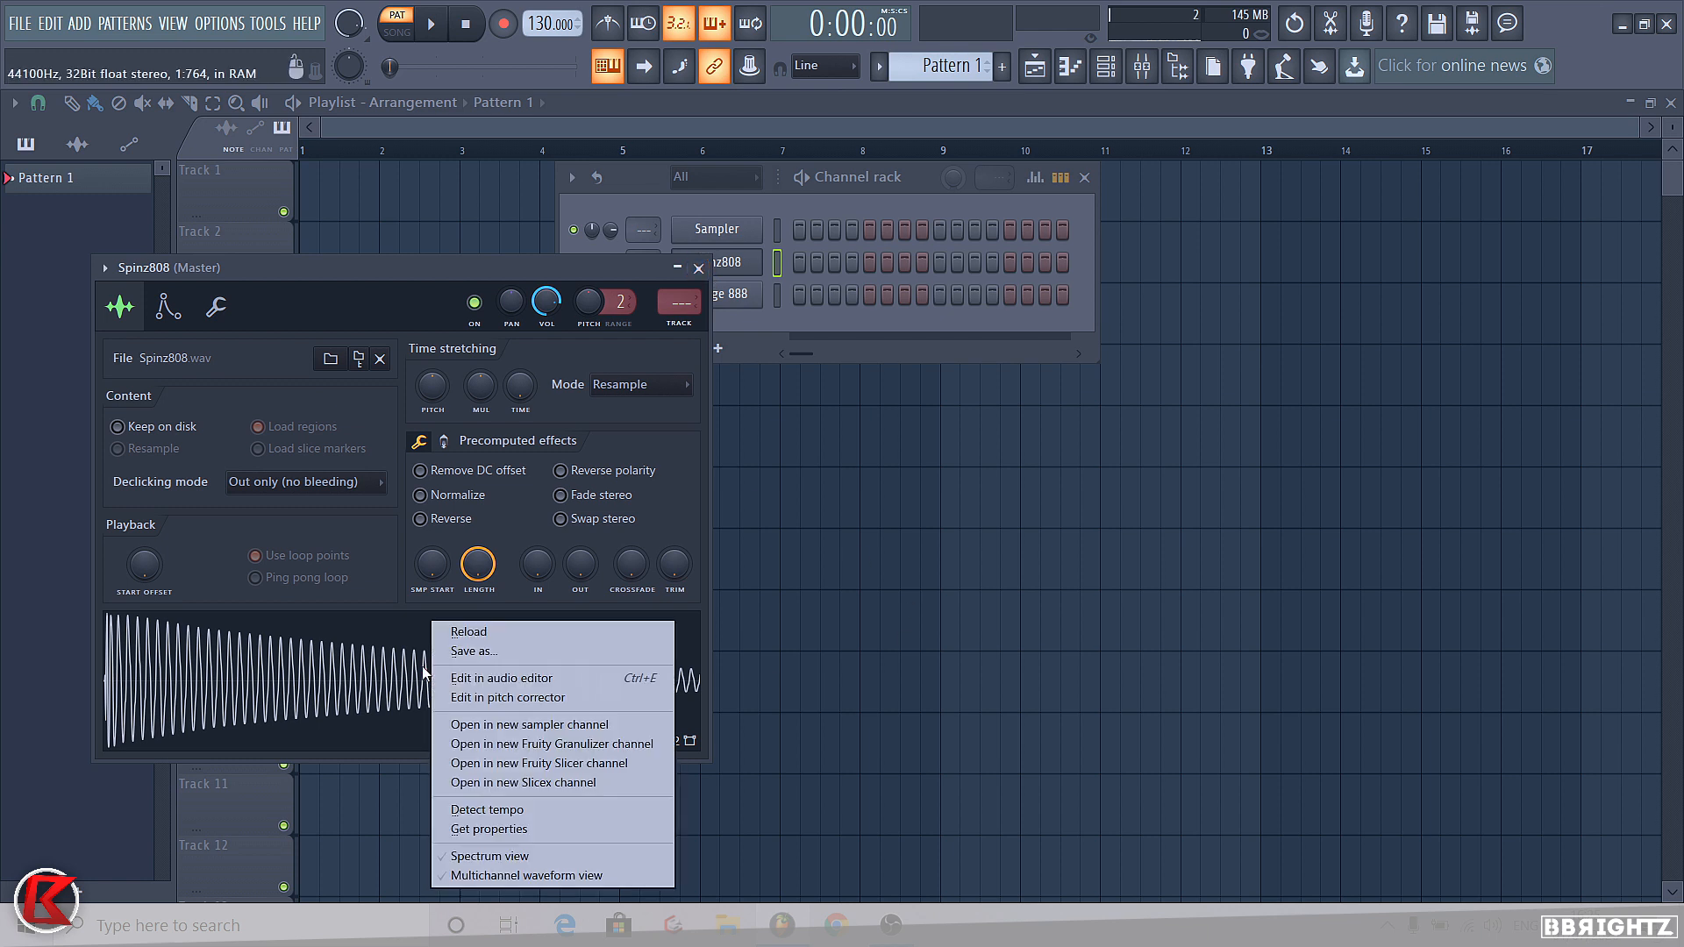
left_click(514, 680)
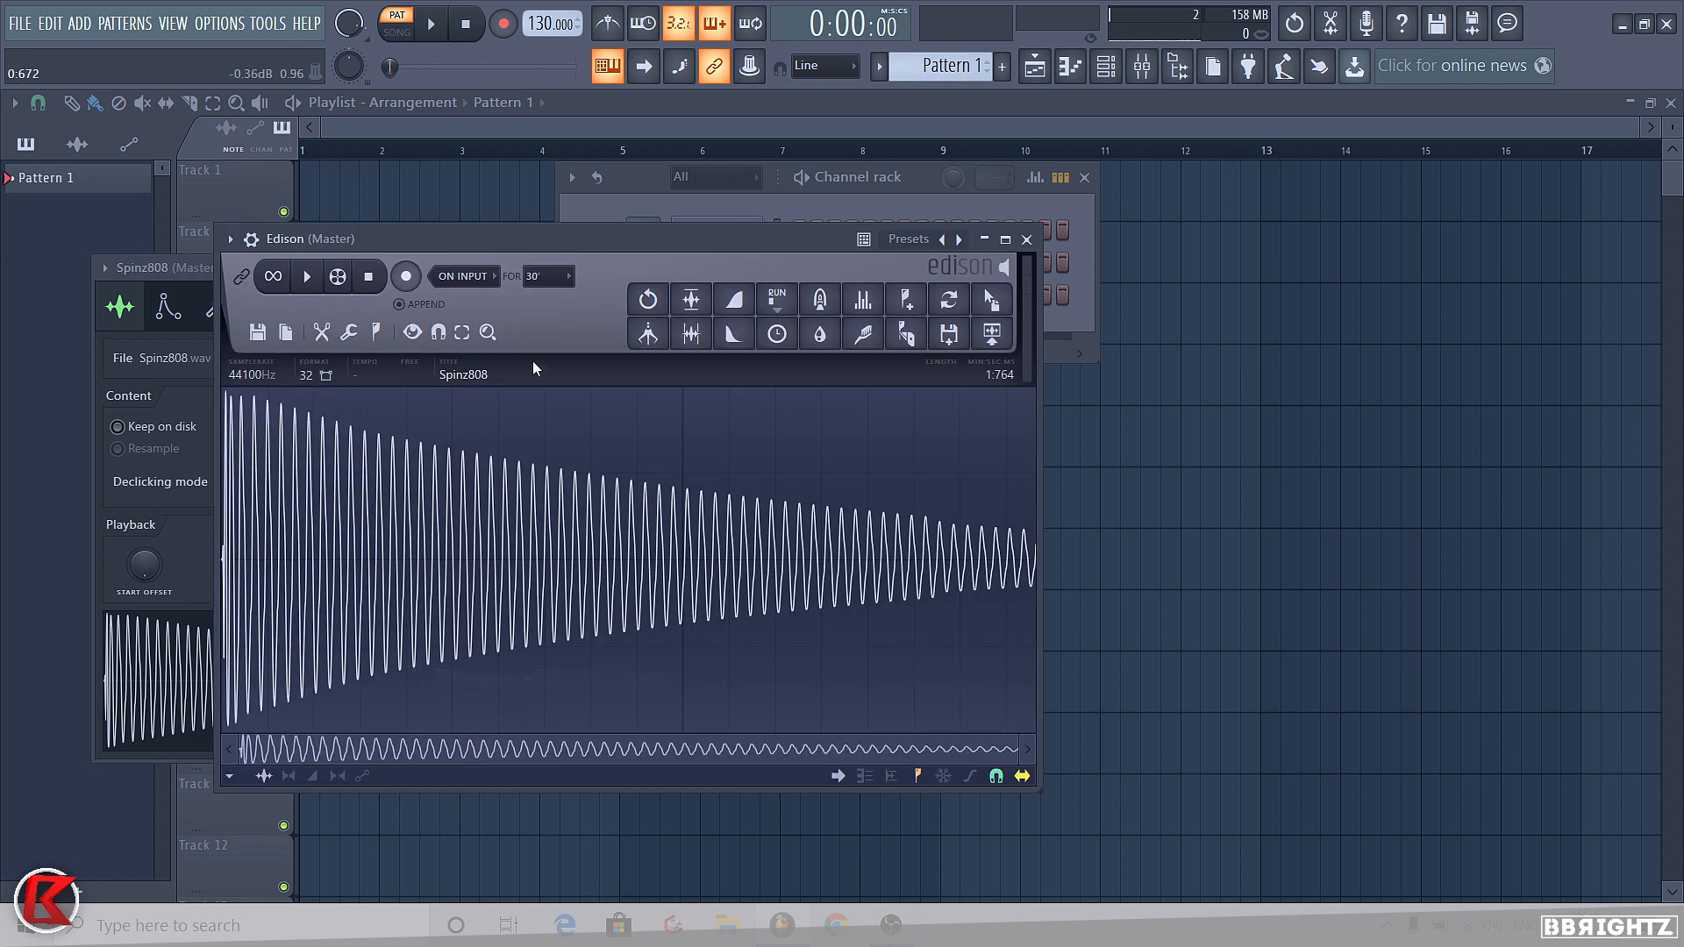
left_click_drag(478, 236, 519, 221)
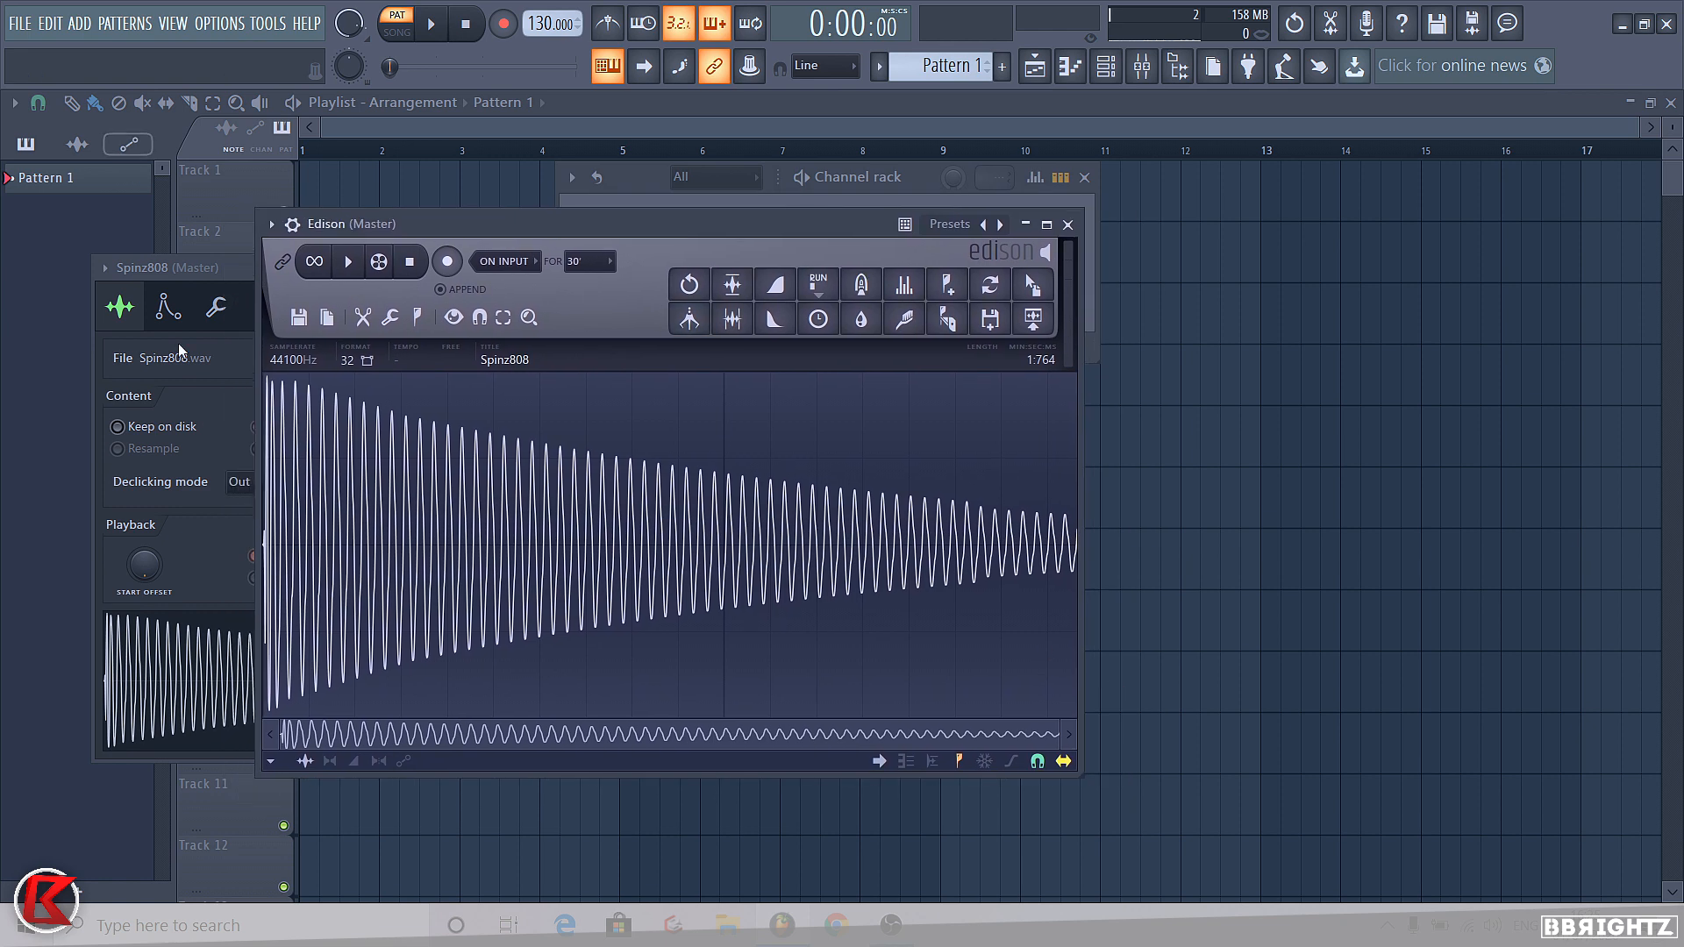
Examine the Spinz808 waveform in Edison at closer and full zoom
left_click(176, 272)
left_click(698, 268)
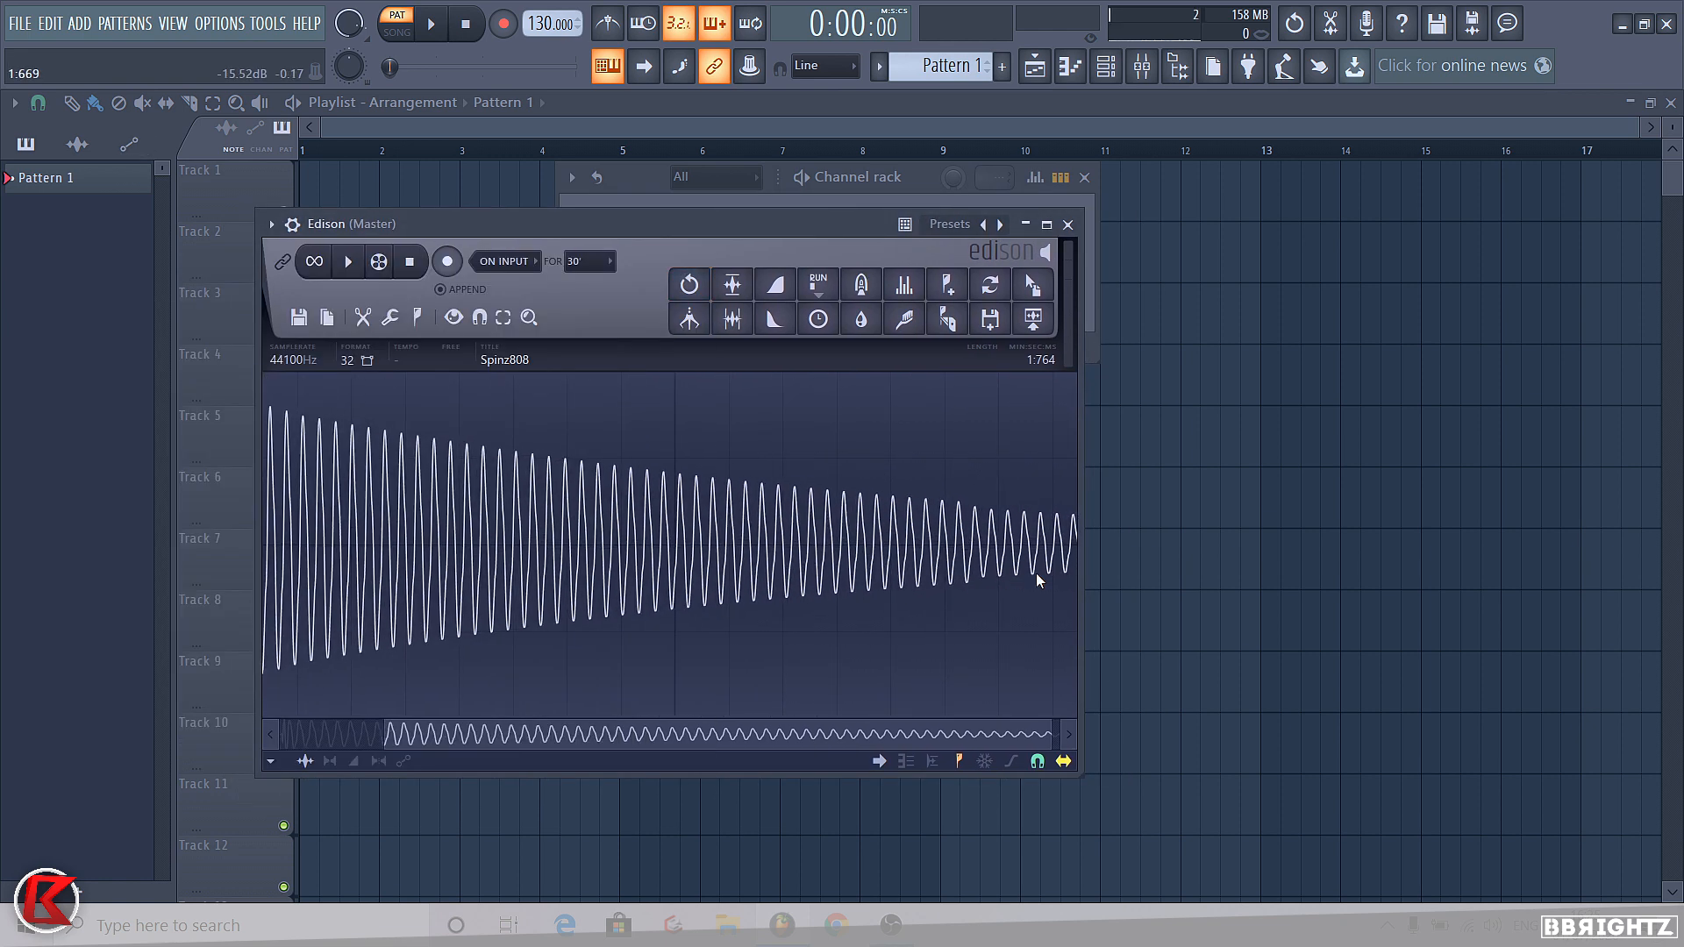
scroll(1004, 582, "up", 3)
scroll(687, 549, "down", 5)
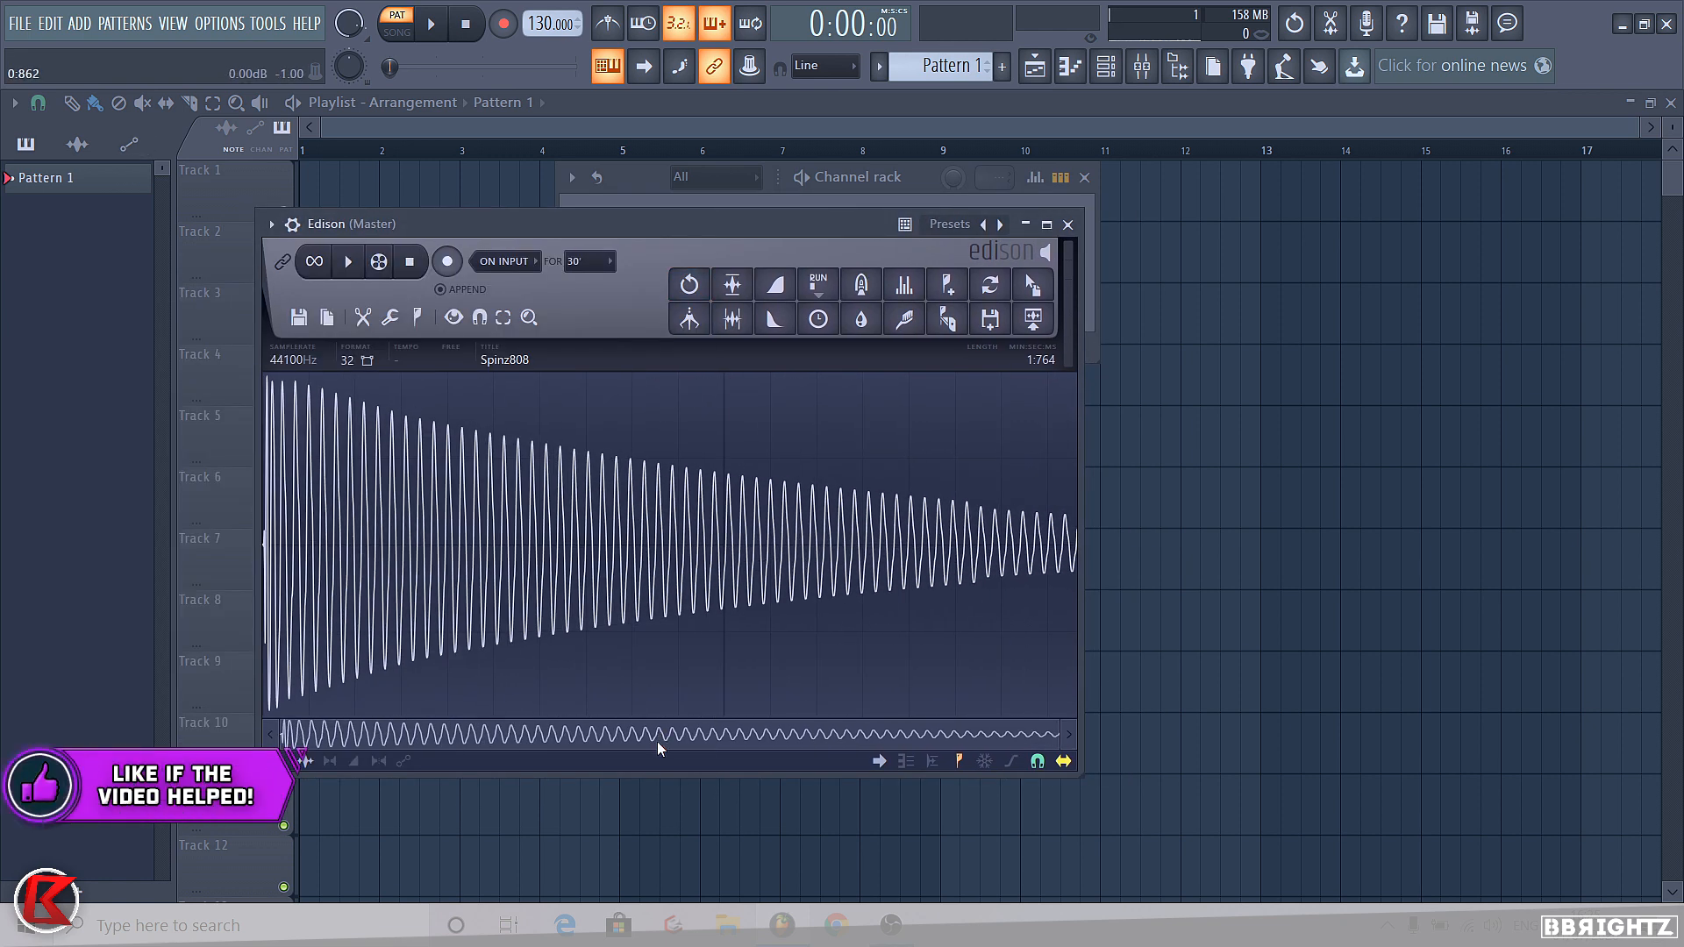
scroll(996, 557, "up", 4)
scroll(818, 534, "down", 4)
left_click_drag(697, 524, 846, 526)
left_click(845, 526)
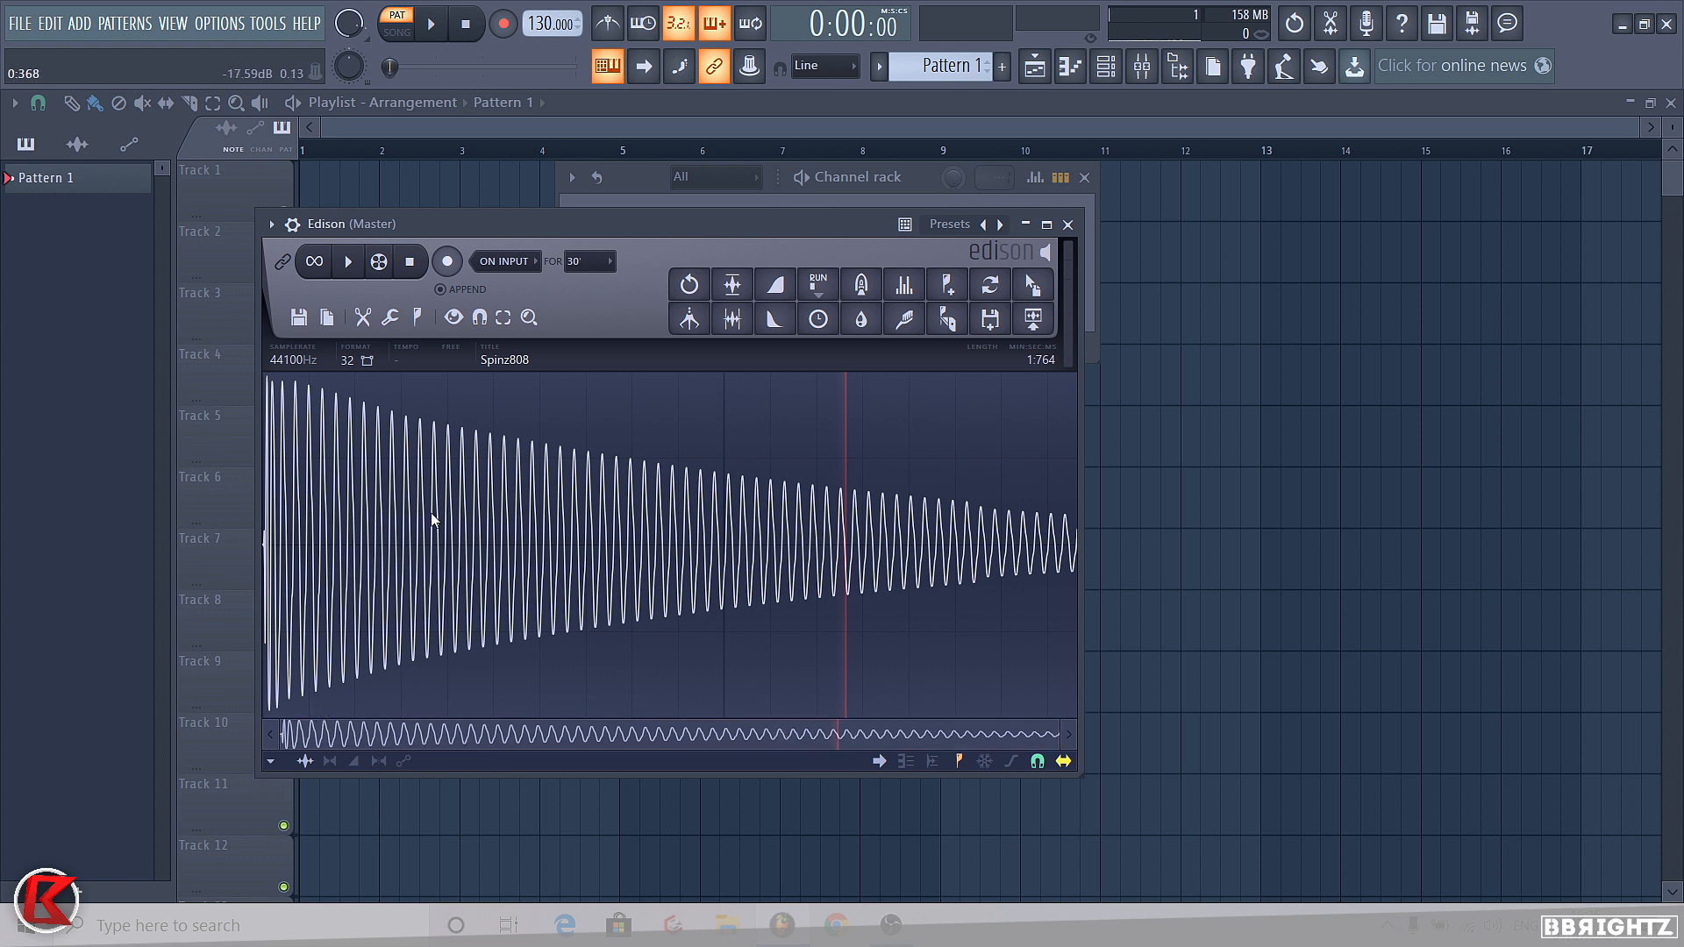
Highlight the 0.271 to 0.607 stretch of the Spinz808 waveform, then select its tail from 1.591 to the end instead
left_click_drag(388, 434, 544, 479)
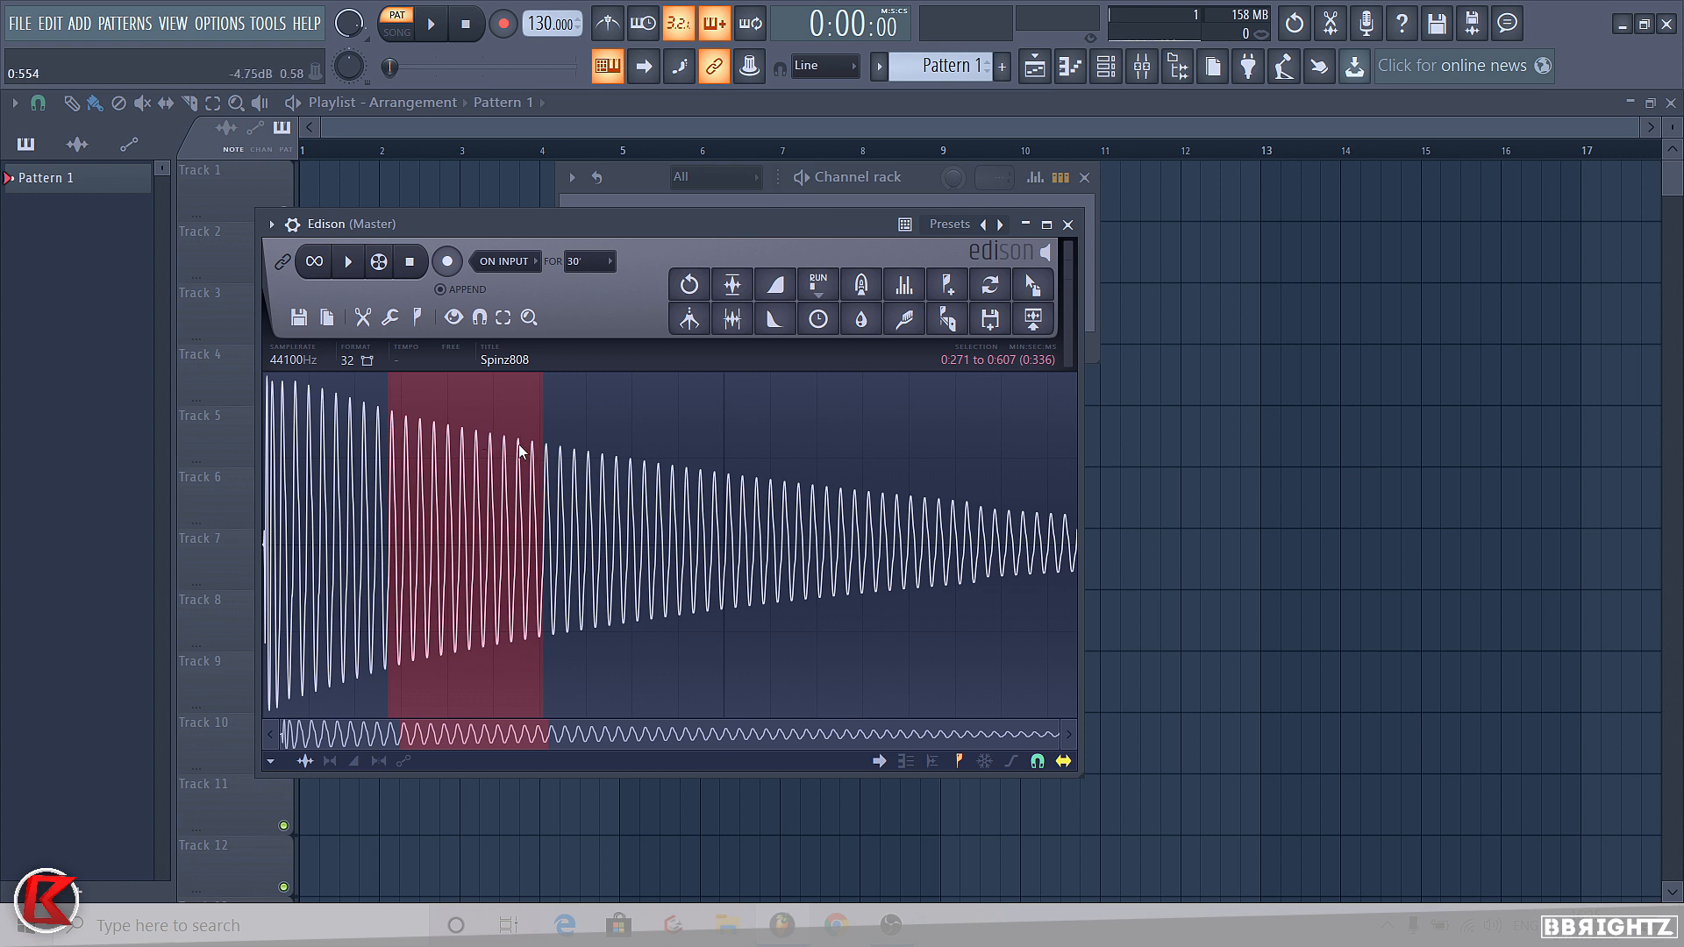
left_click(1011, 536)
left_click_drag(998, 521, 1075, 562)
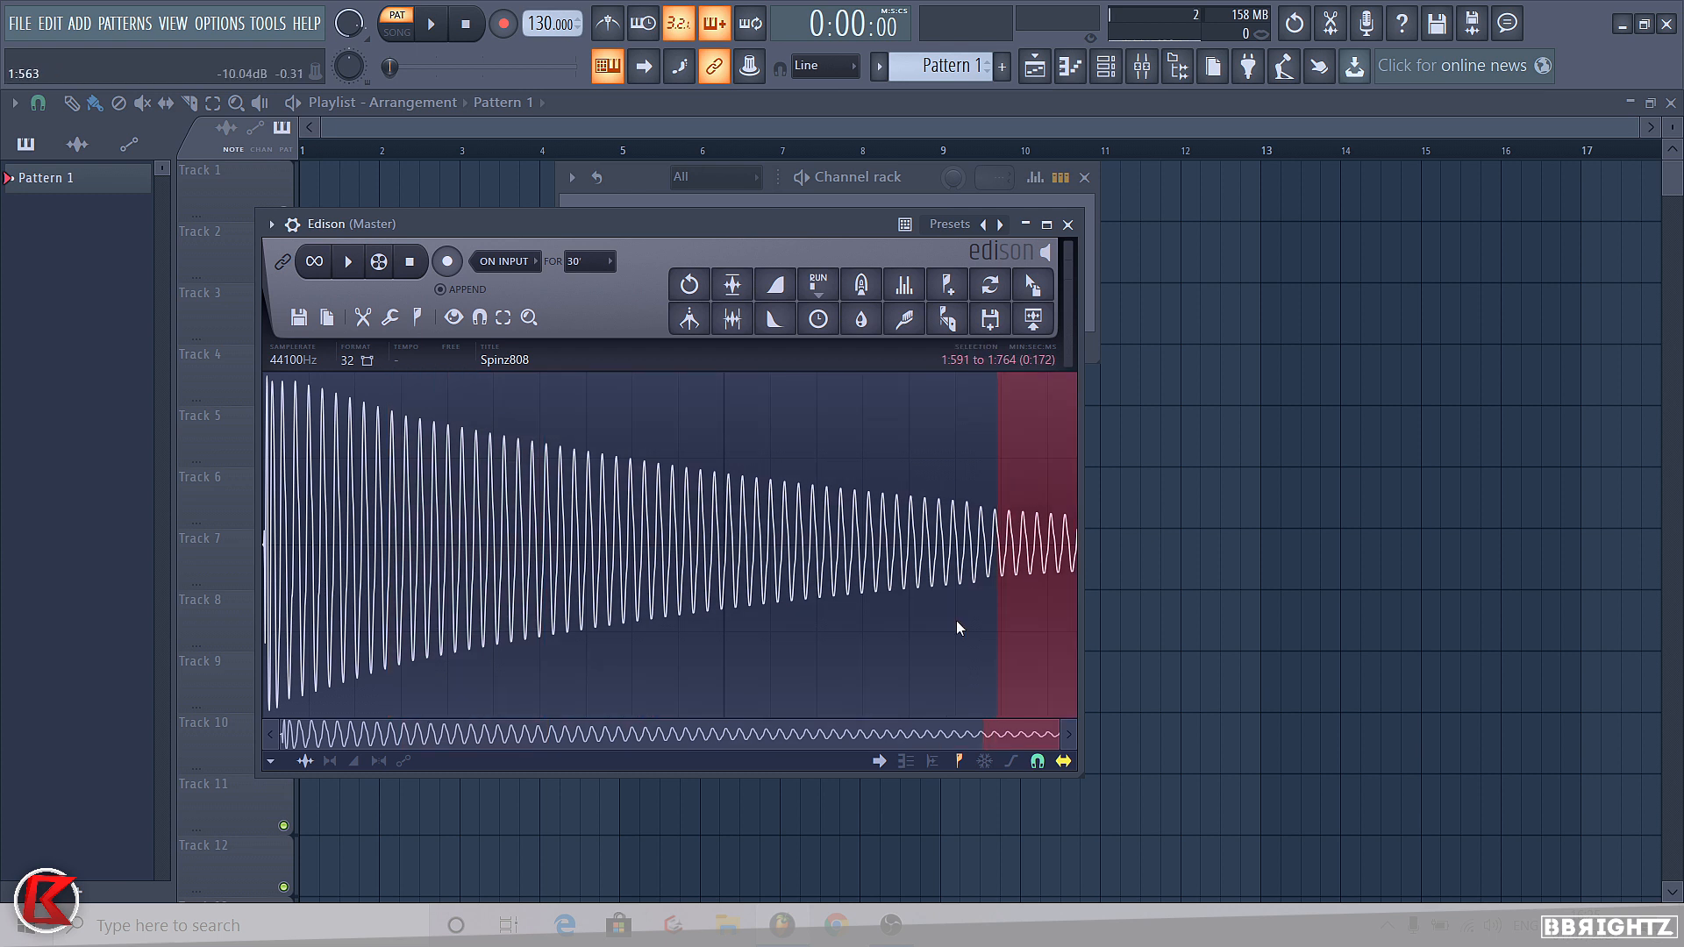
Place the playback cursor where the tail of the wave crosses zero, at about 1.595
scroll(1039, 561, "up", 6)
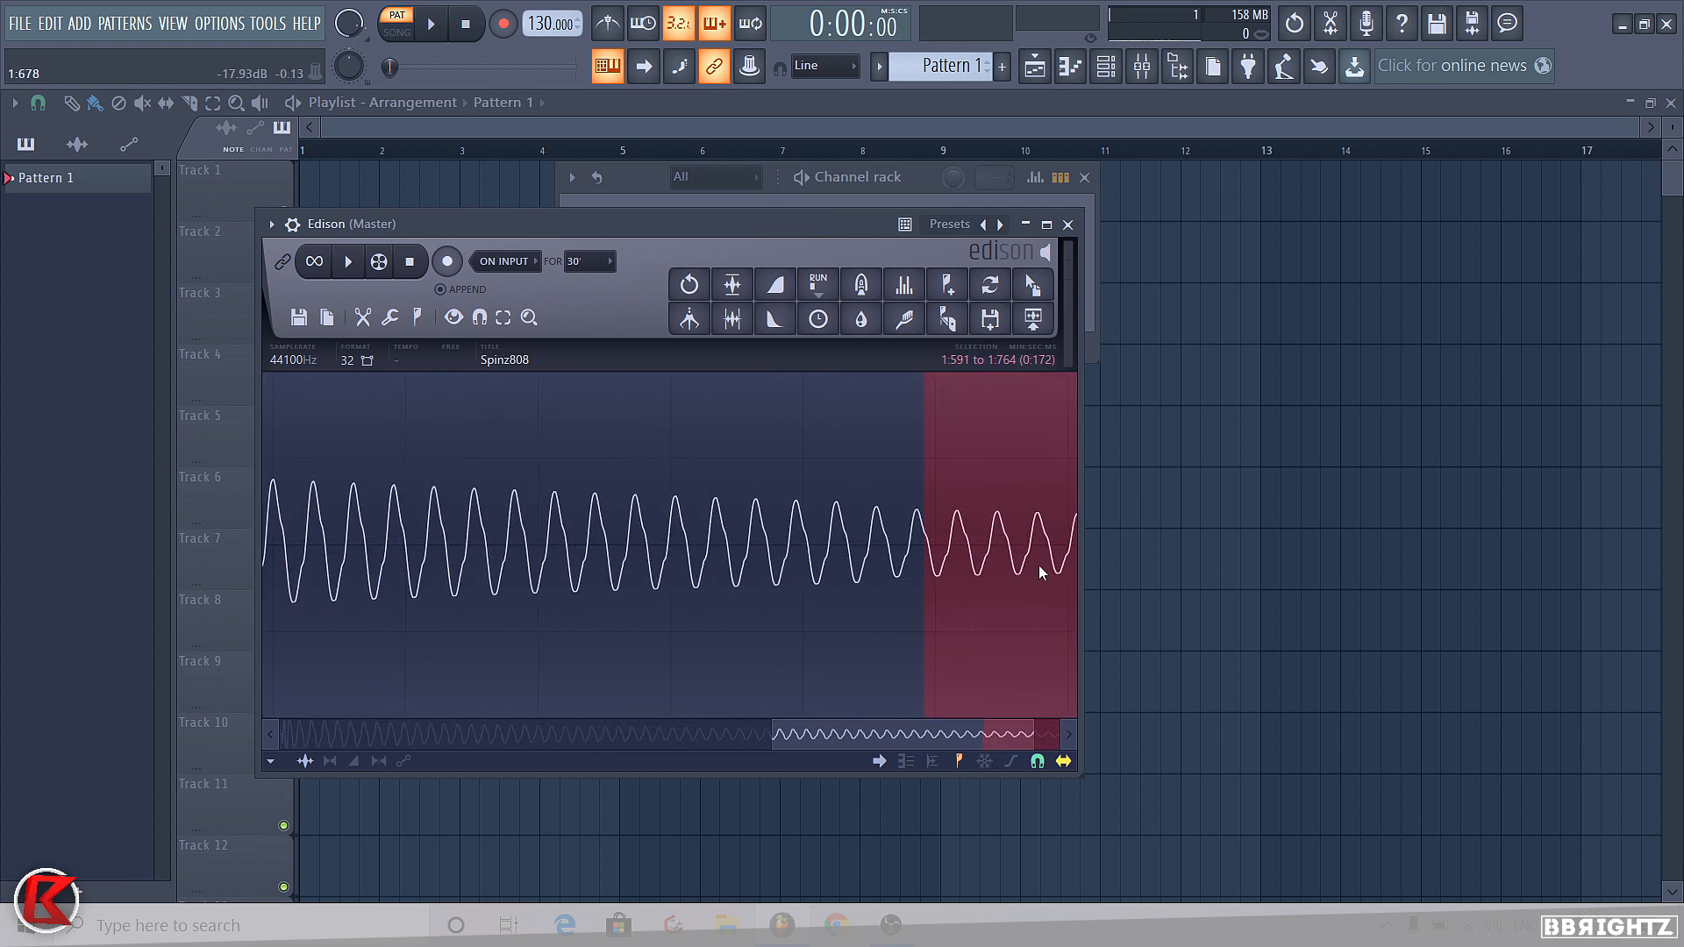
scroll(929, 572, "up", 5)
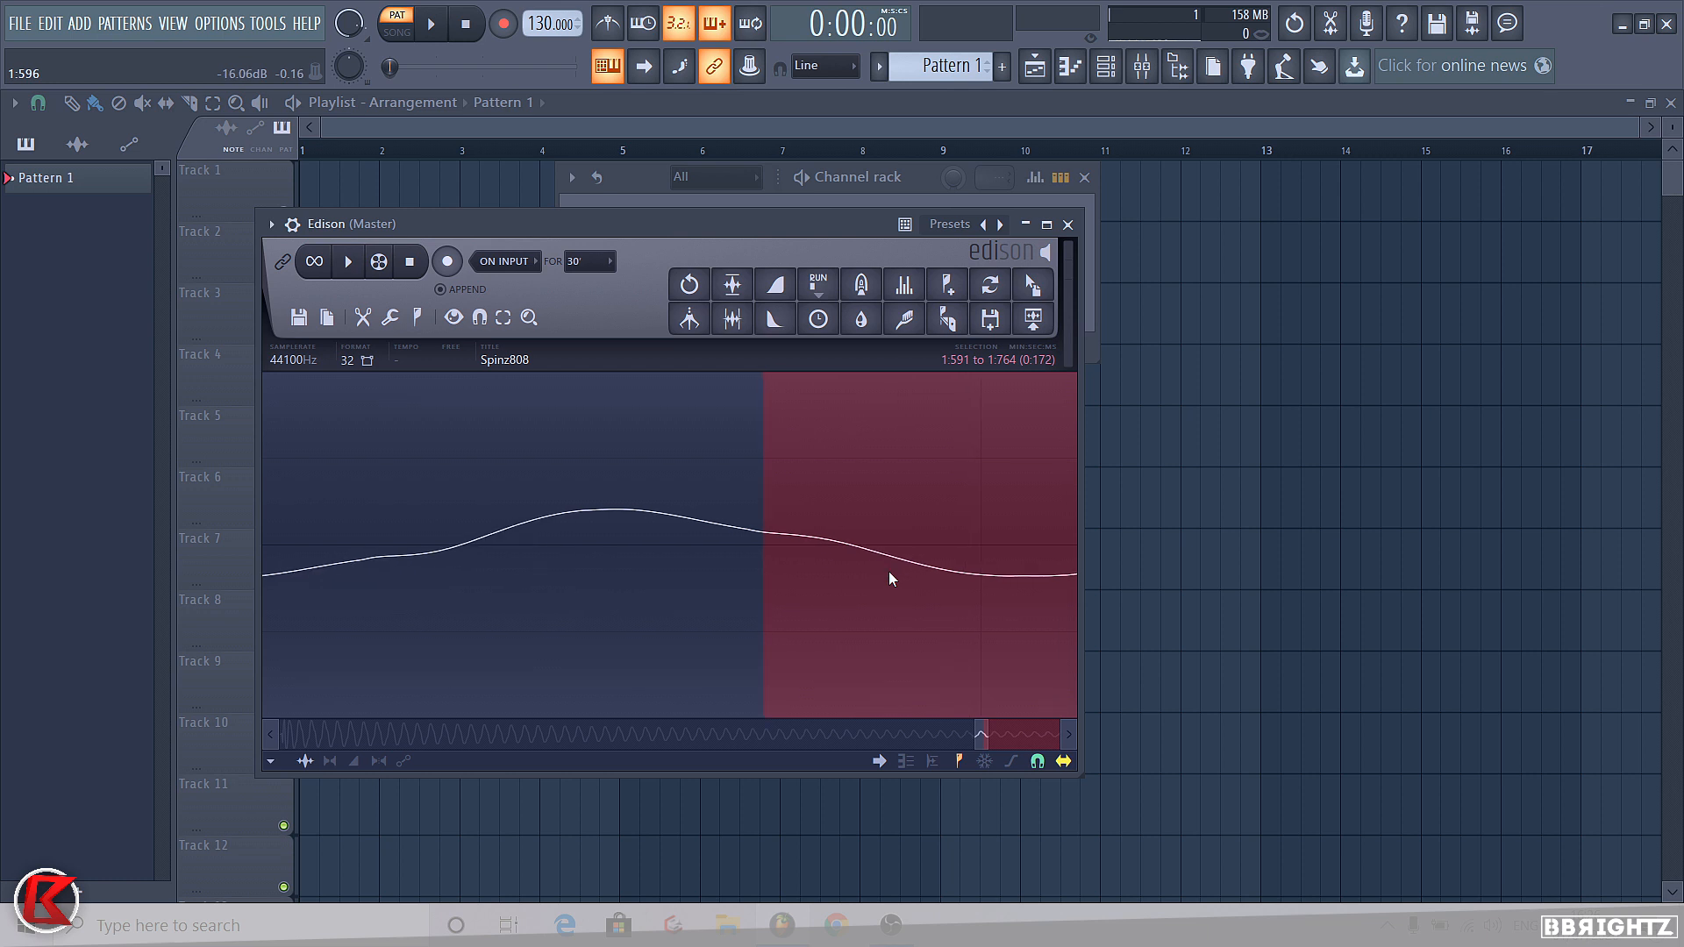
left_click(849, 550)
scroll(849, 550, "up", 5)
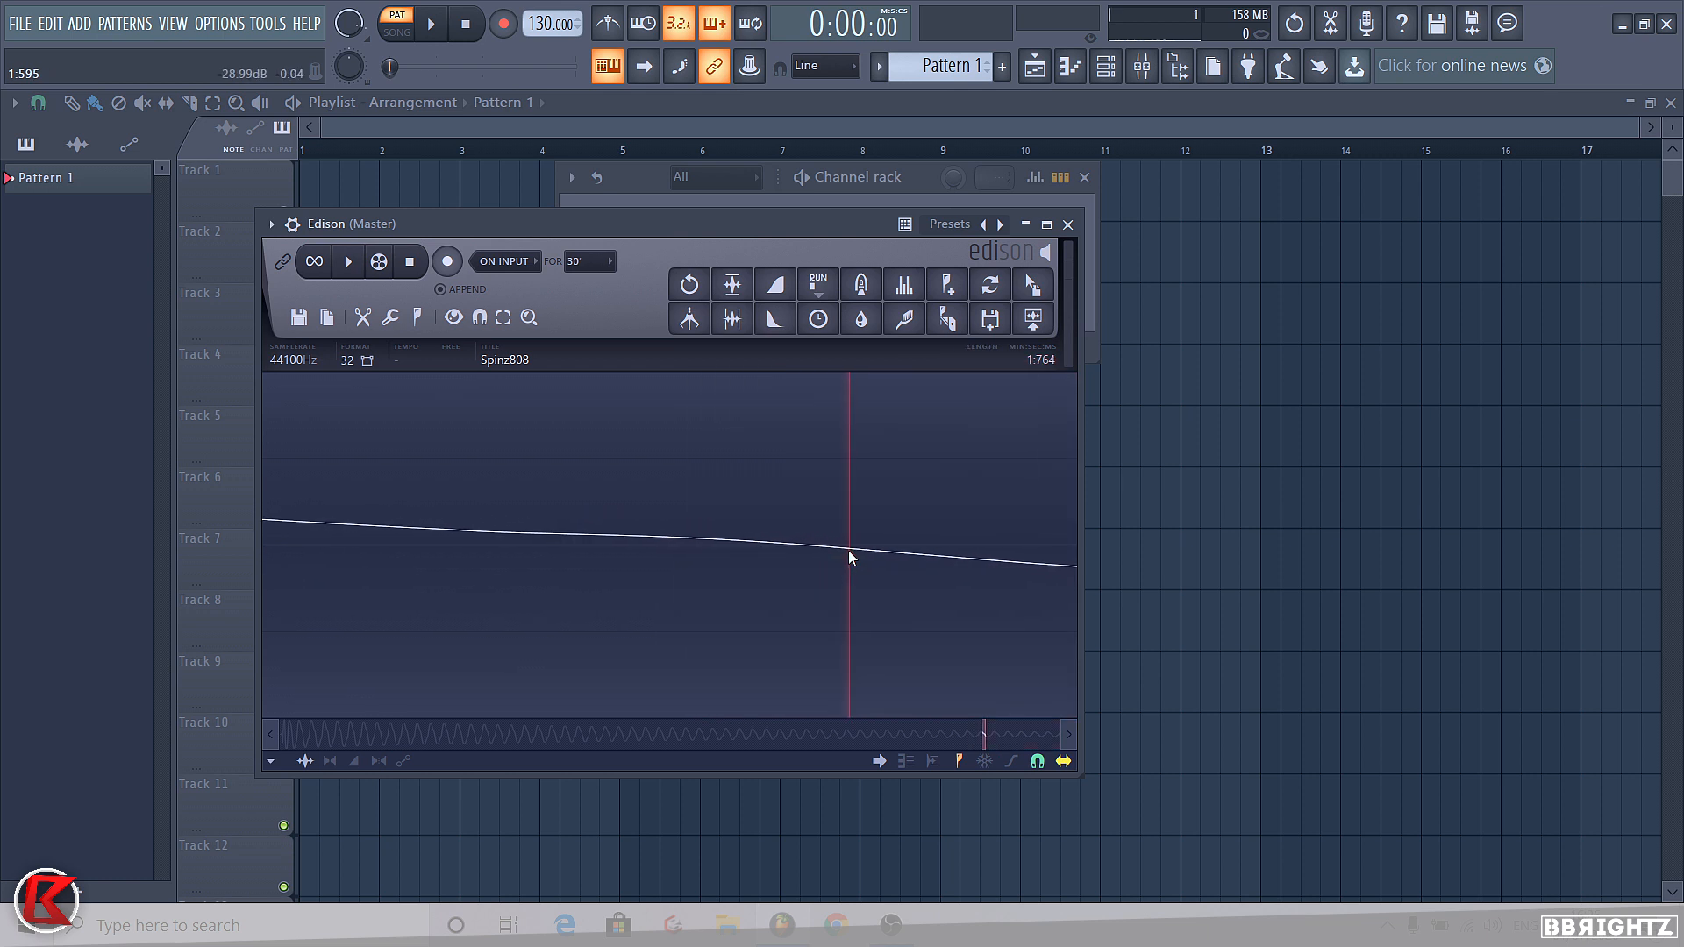
scroll(850, 550, "up", 3)
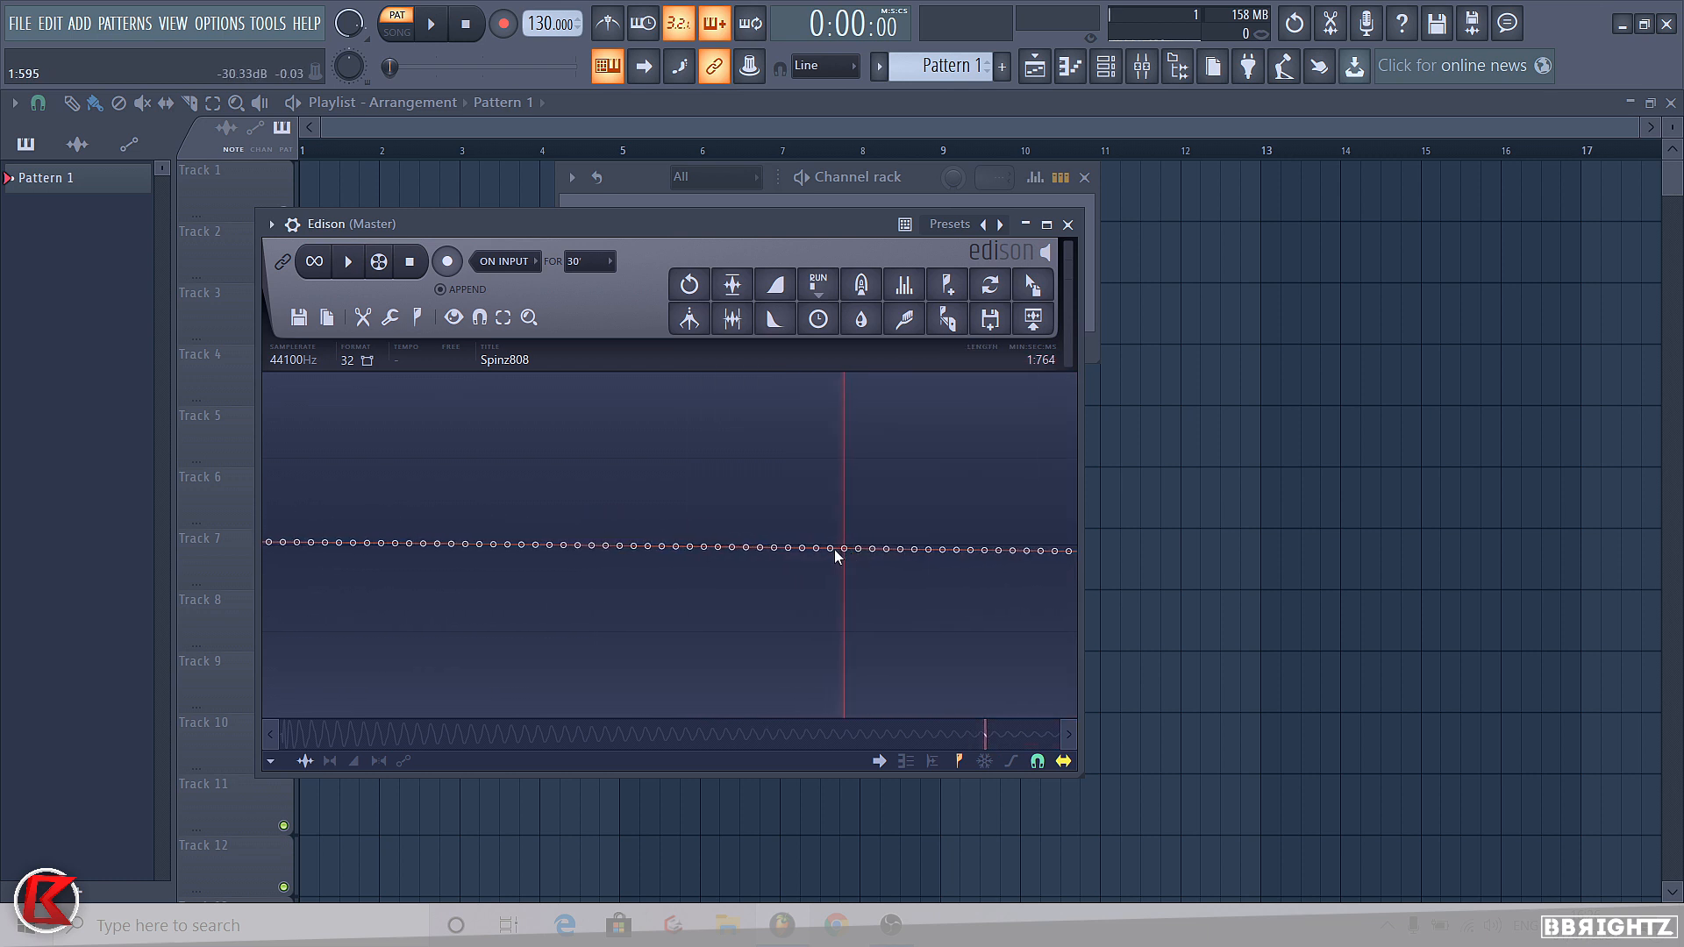
scroll(811, 547, "down", 3)
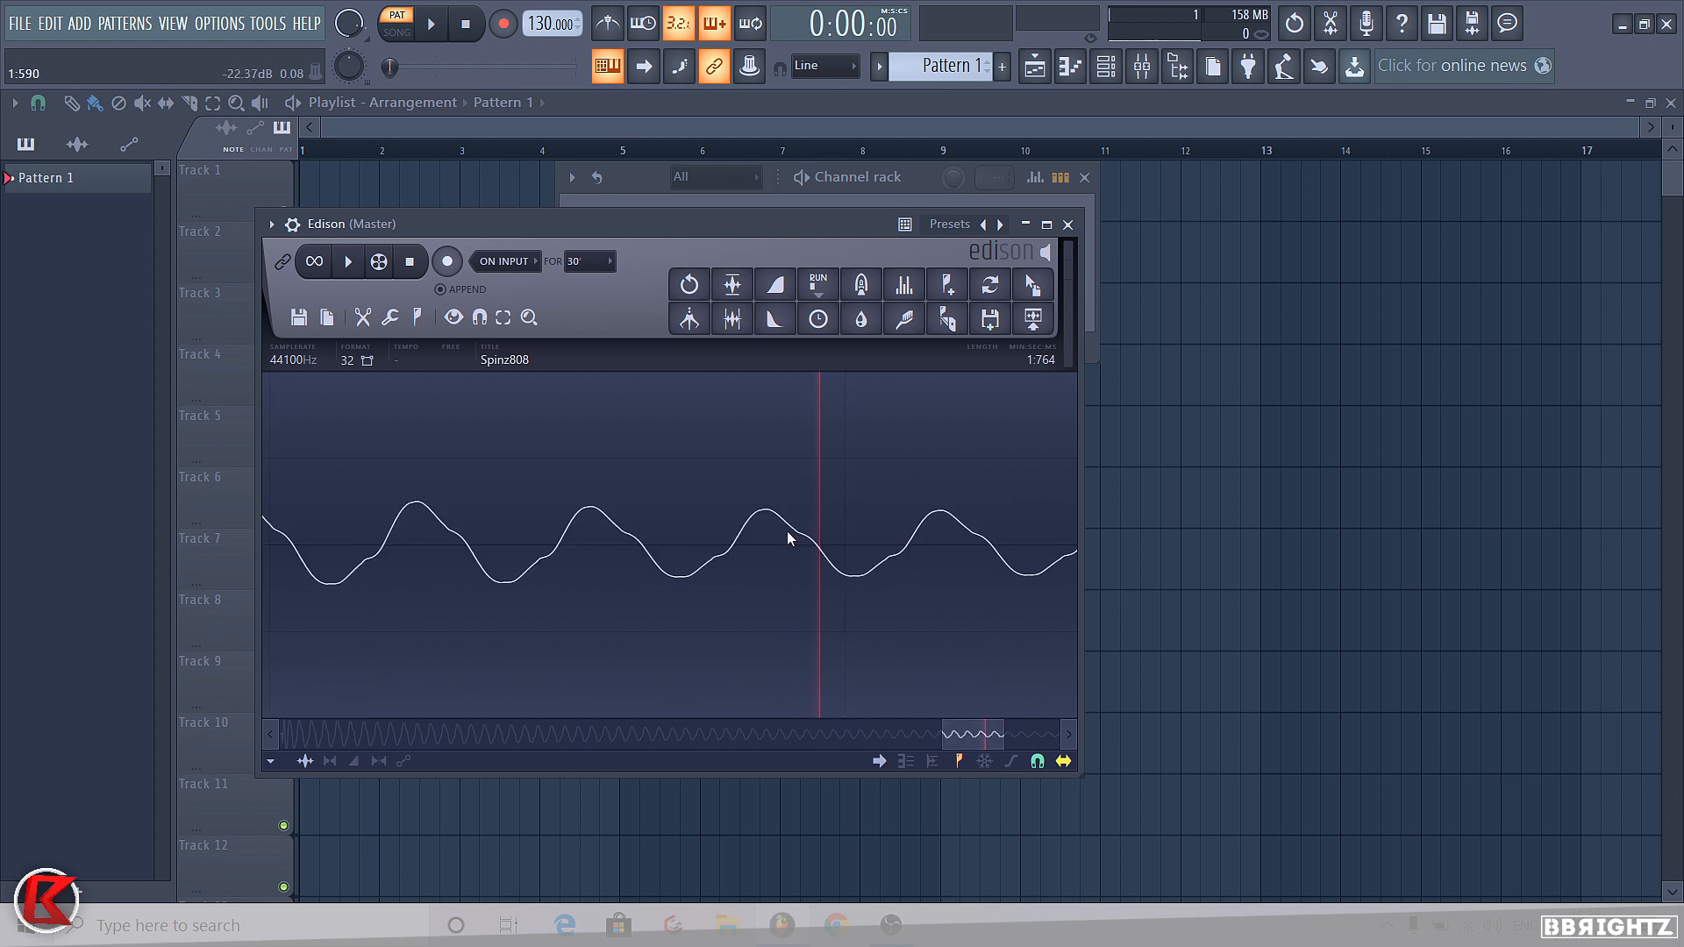
Select the tail from the wave peak at 1.585 to the end of the sample and audition it
left_click(763, 528)
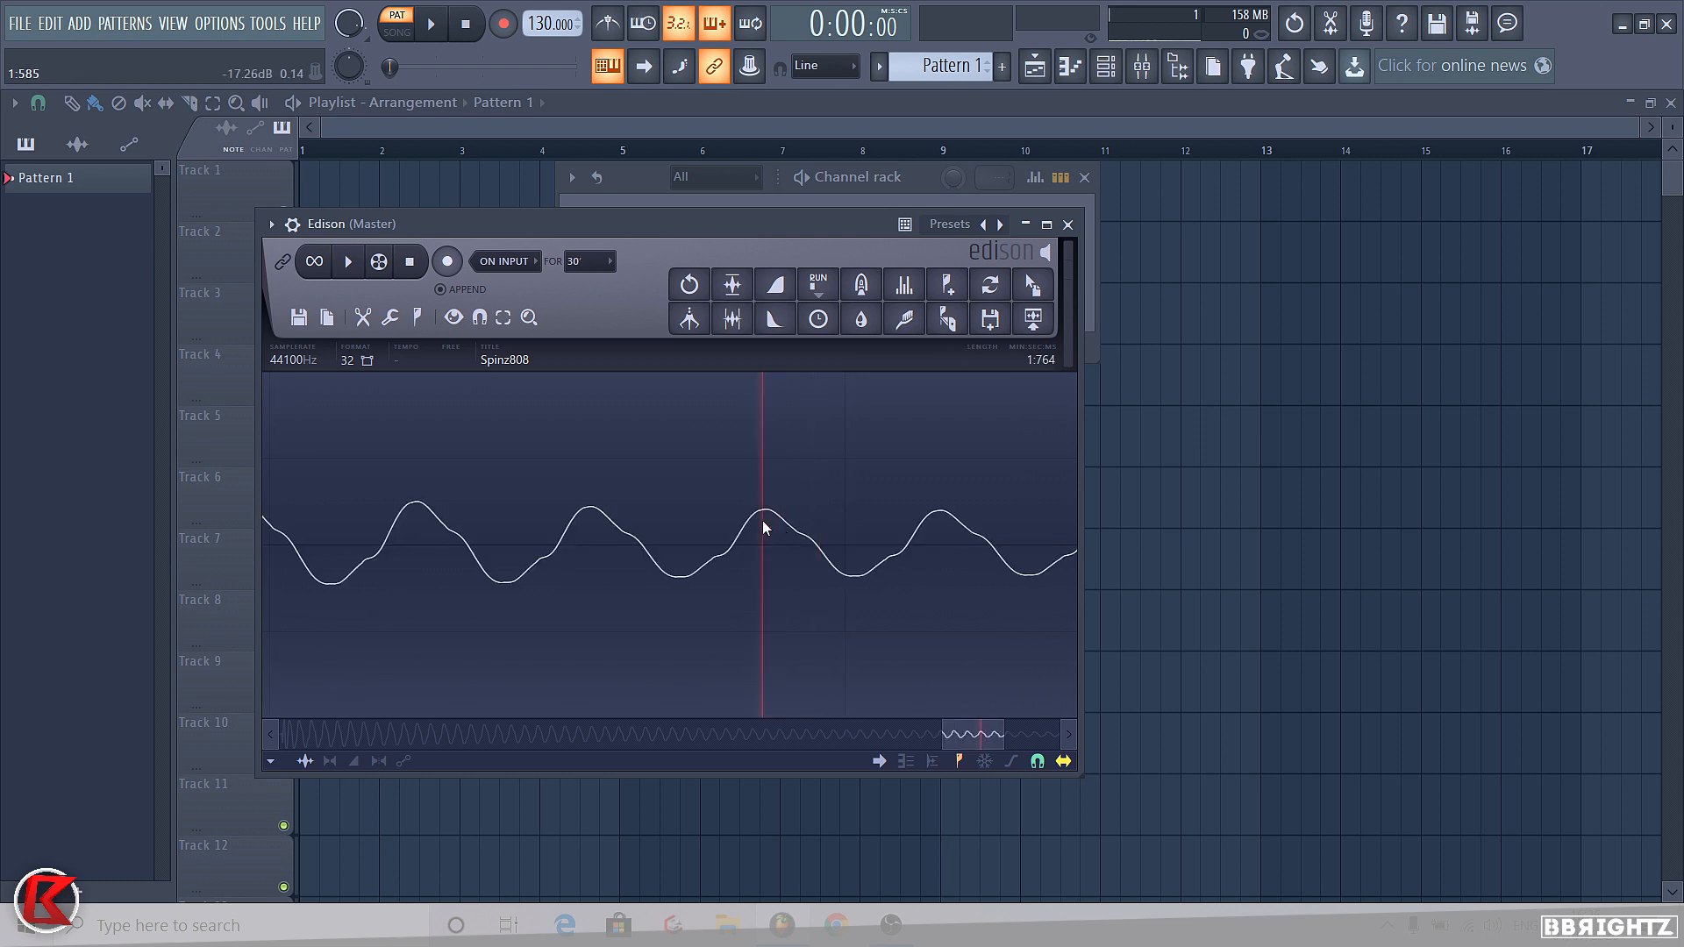
left_click_drag(763, 528, 1007, 535)
scroll(711, 541, "down", 5)
left_click_drag(912, 572, 1116, 583)
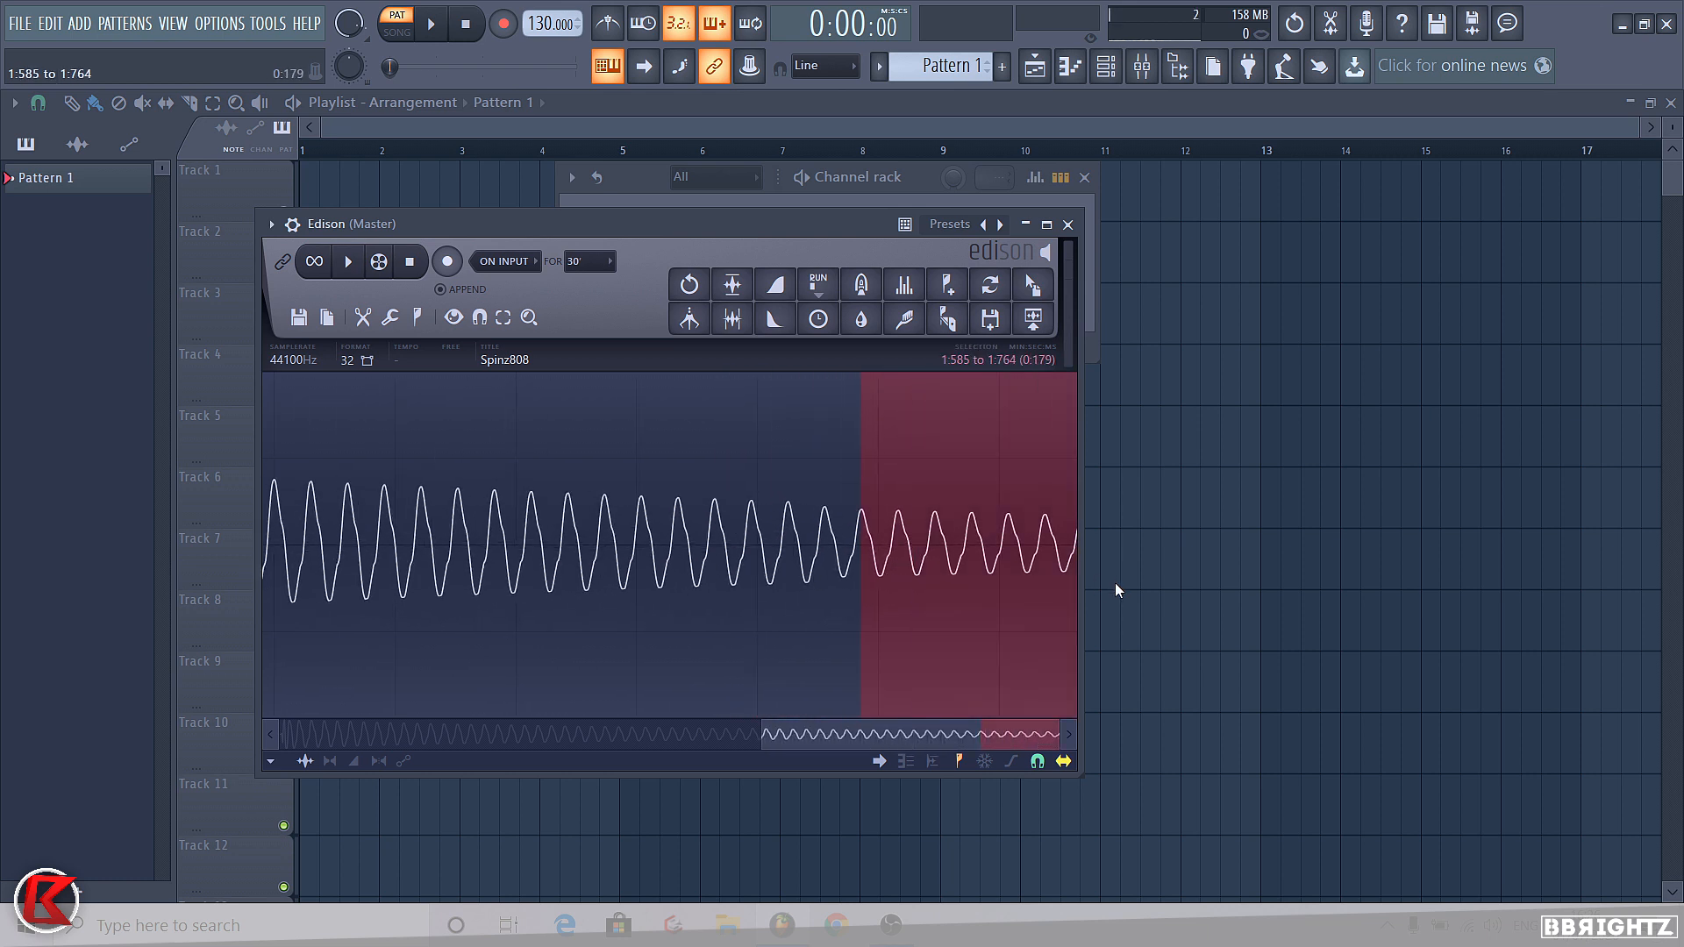
key("space")
key("space")
Set the start point of the tail selection at the zero crossing at about 1.595
left_click(875, 548)
scroll(864, 552, "up", 4)
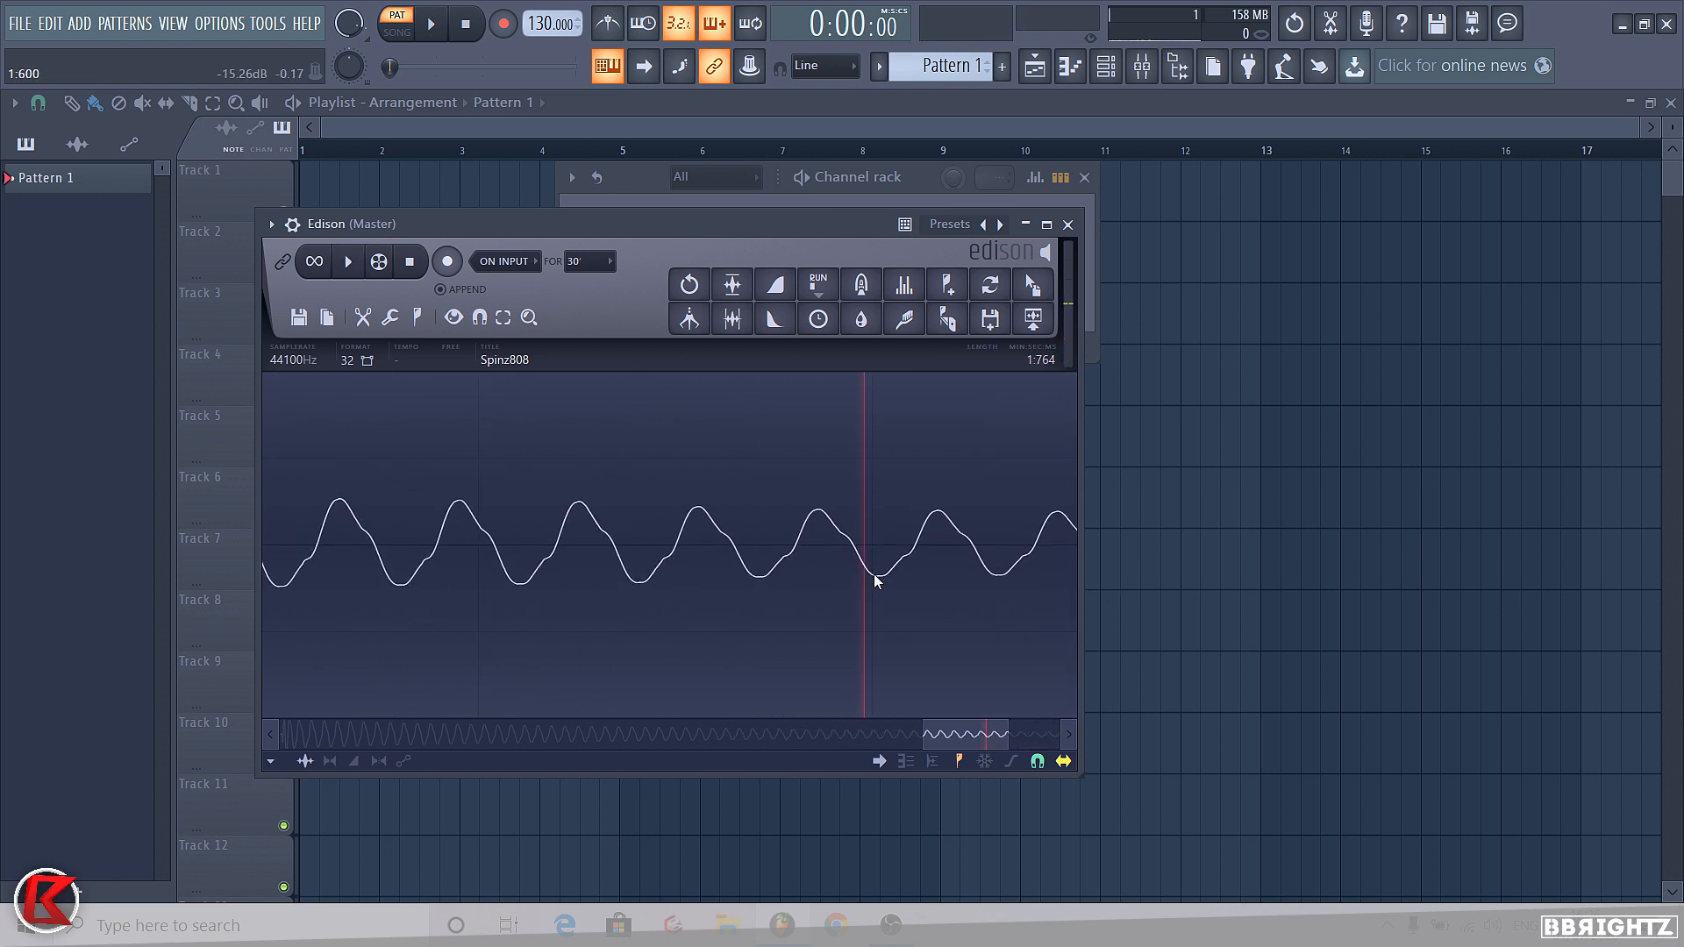
scroll(855, 553, "up", 4)
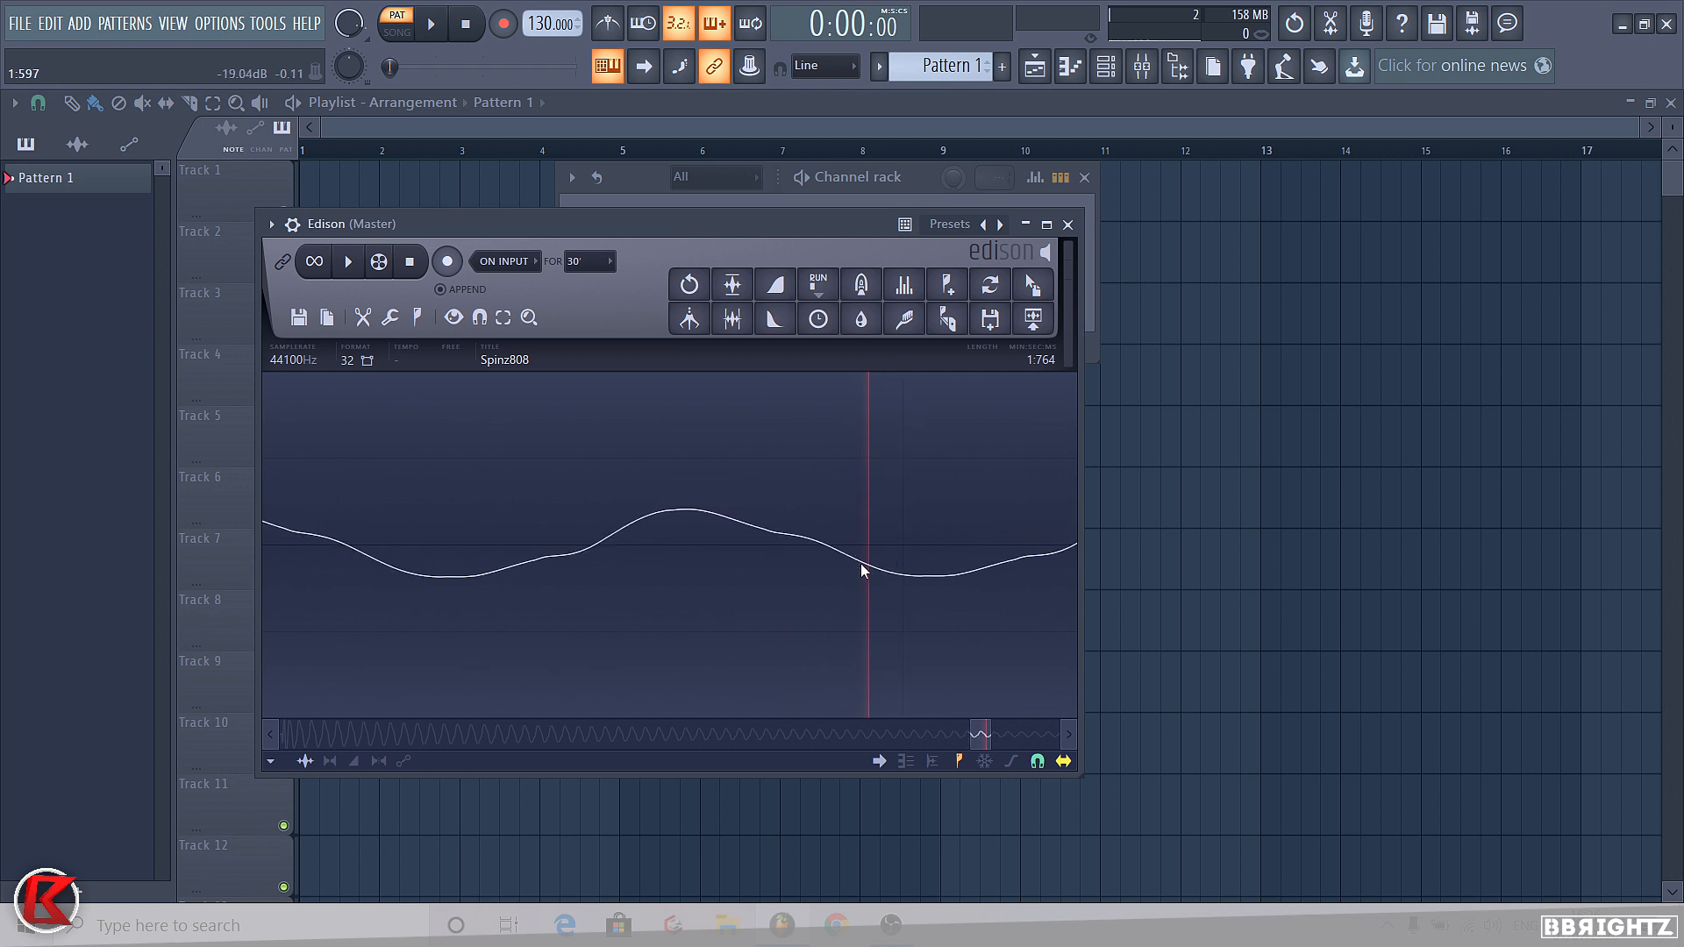
scroll(851, 564, "up", 5)
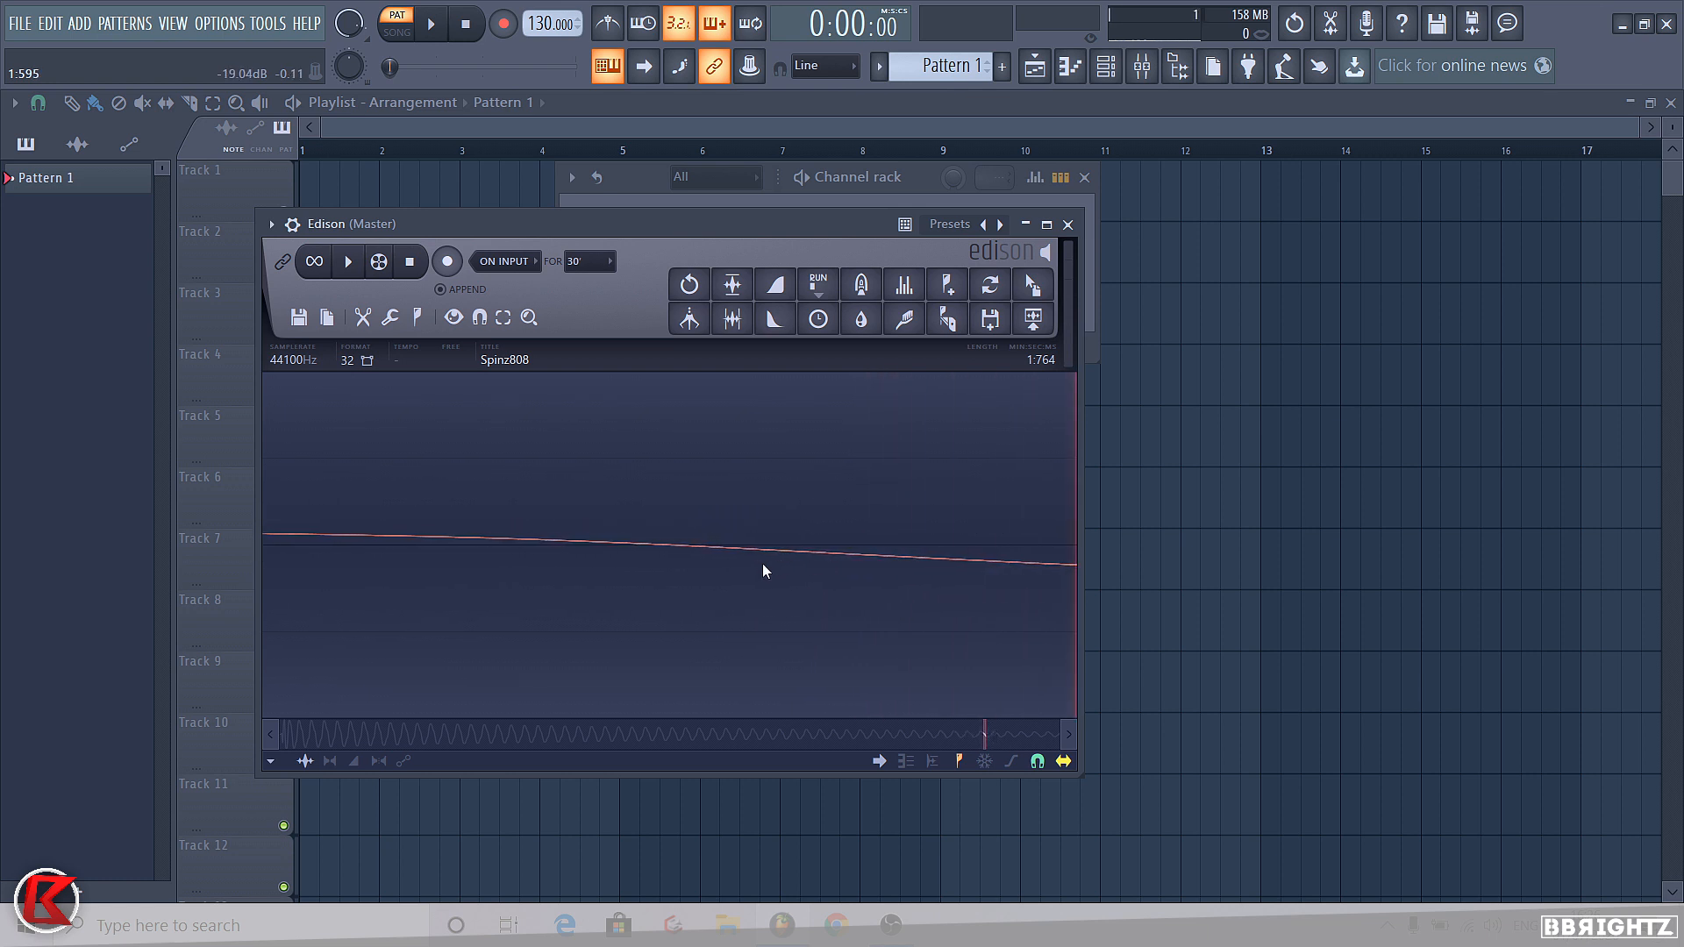
scroll(682, 553, "up", 2)
left_click(676, 545)
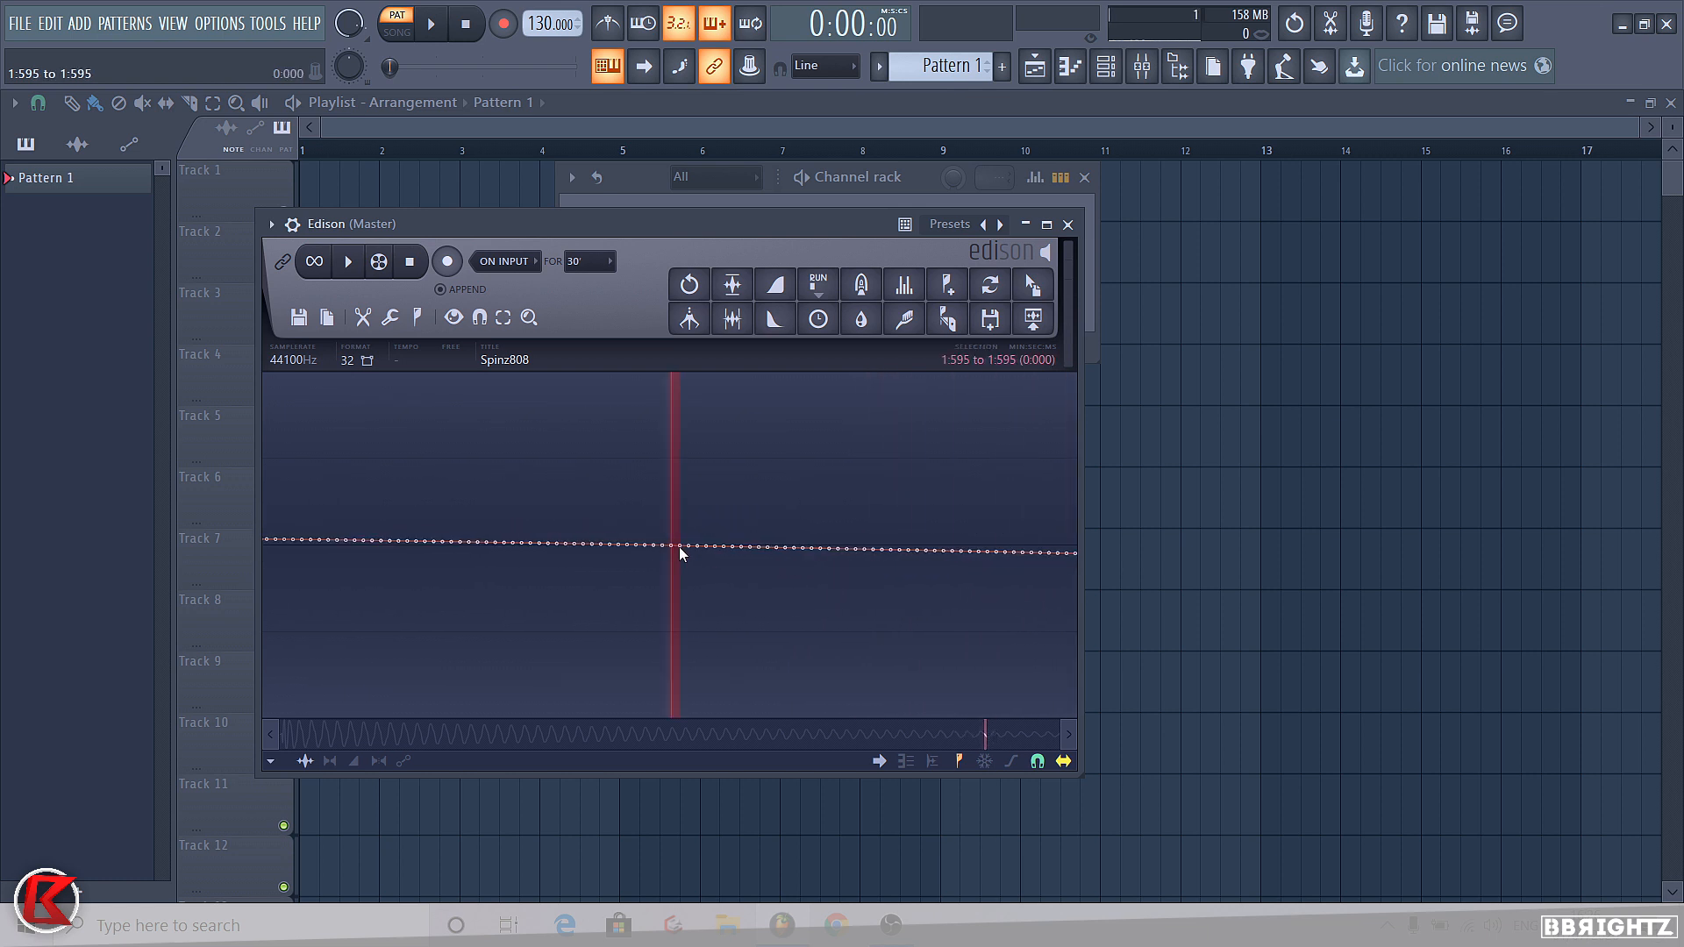
scroll(689, 557, "down", 2)
scroll(692, 579, "down", 5)
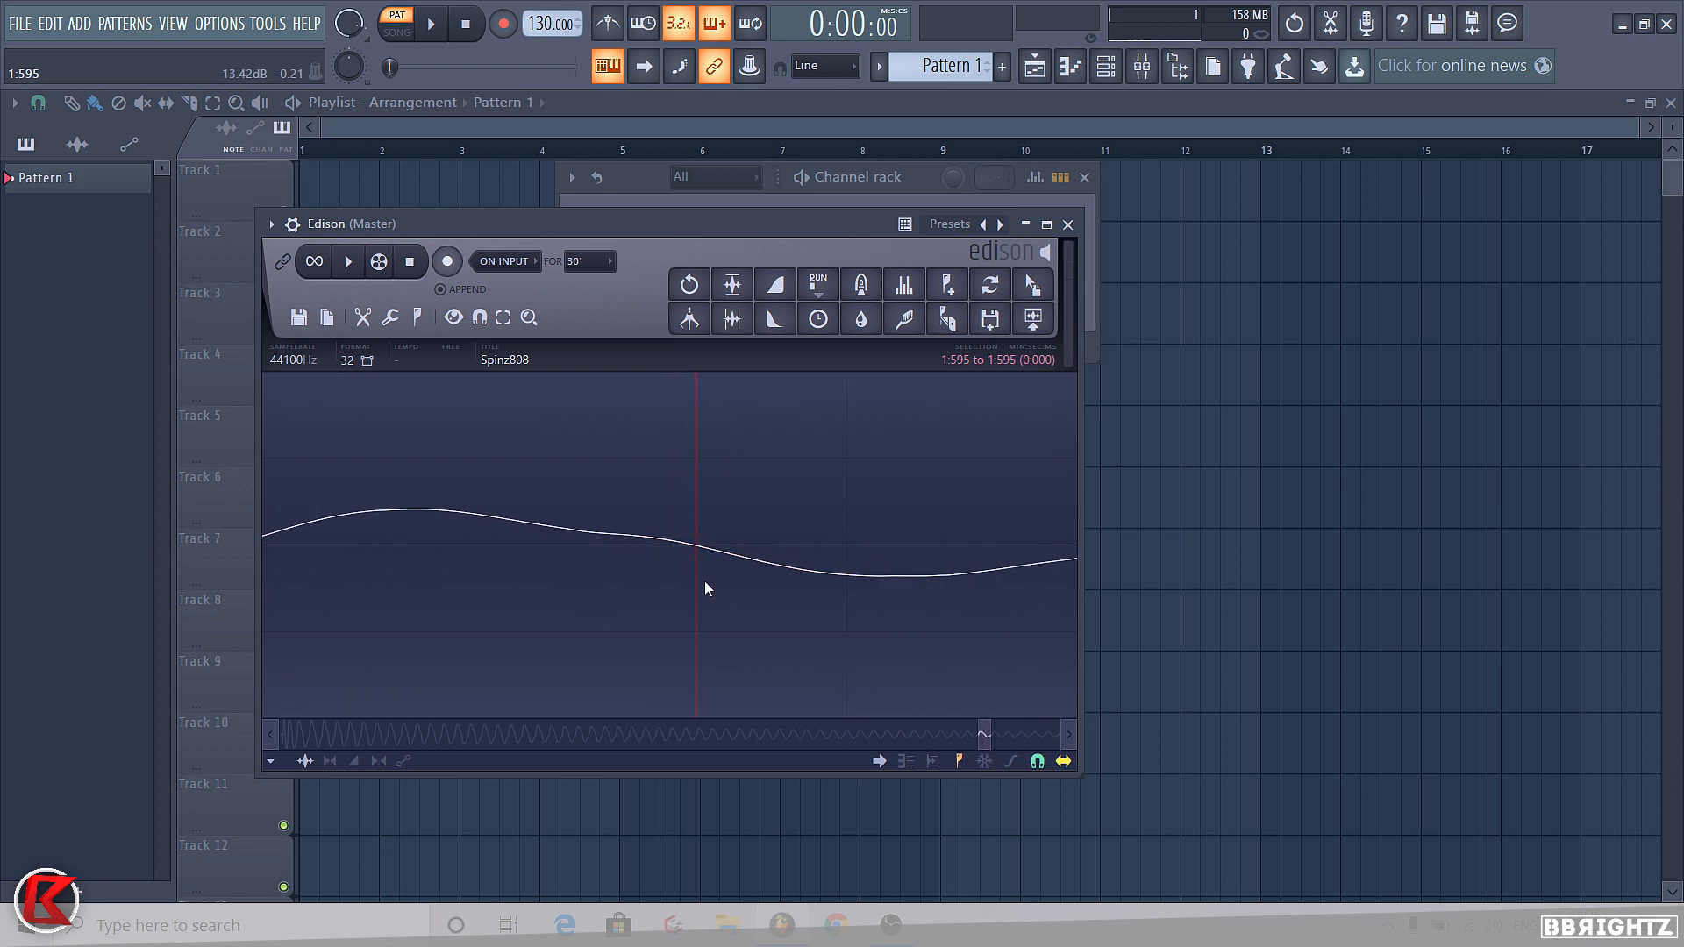
scroll(728, 542, "down", 3)
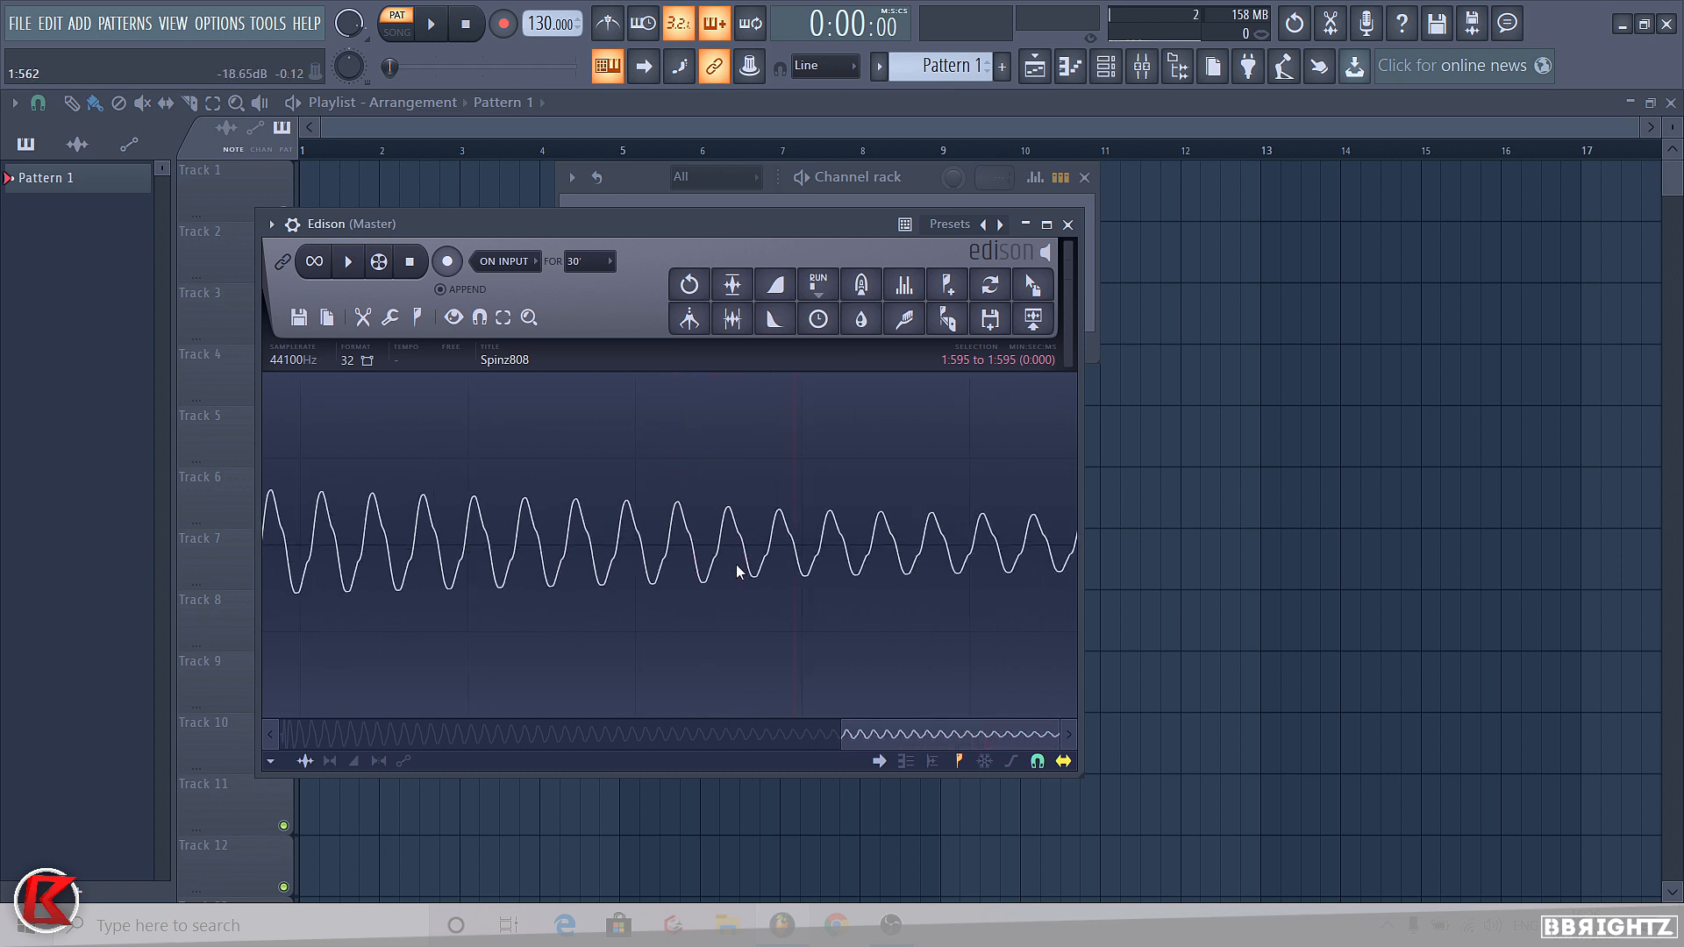
Extend the selection from the 1.595 zero crossing towards the sample's end, finishing near a zero crossing at 1.763
left_click_drag(797, 550, 993, 573)
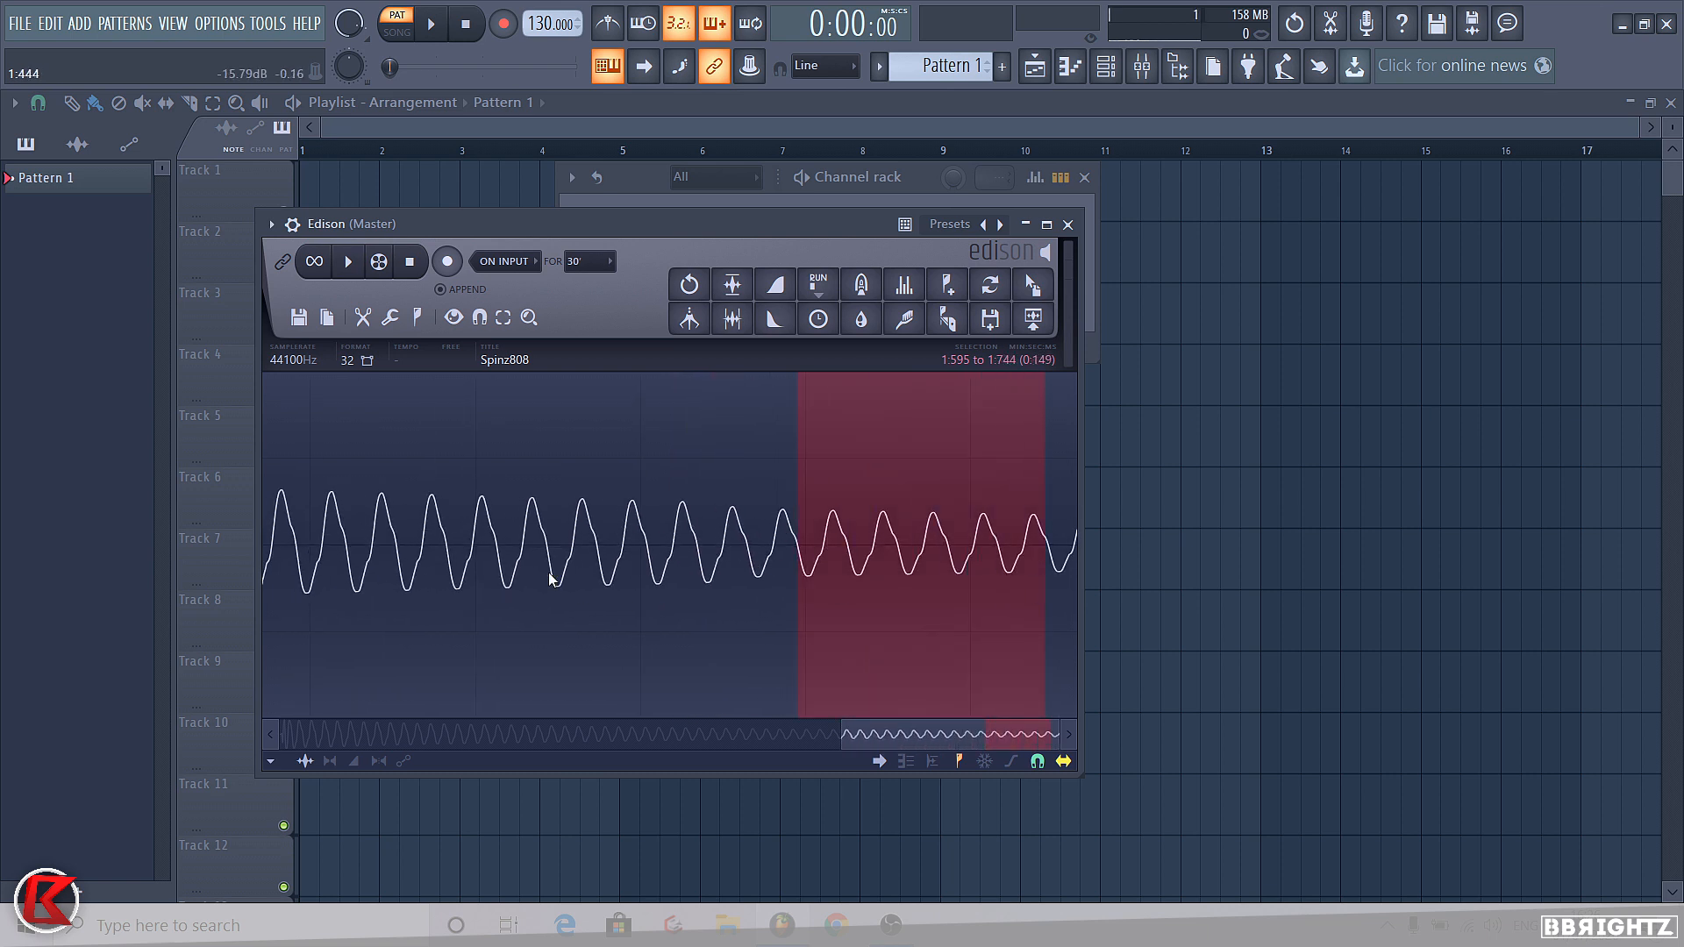
scroll(549, 579, "down", 3)
scroll(1012, 594, "up", 2)
left_click_drag(954, 738, 1131, 735)
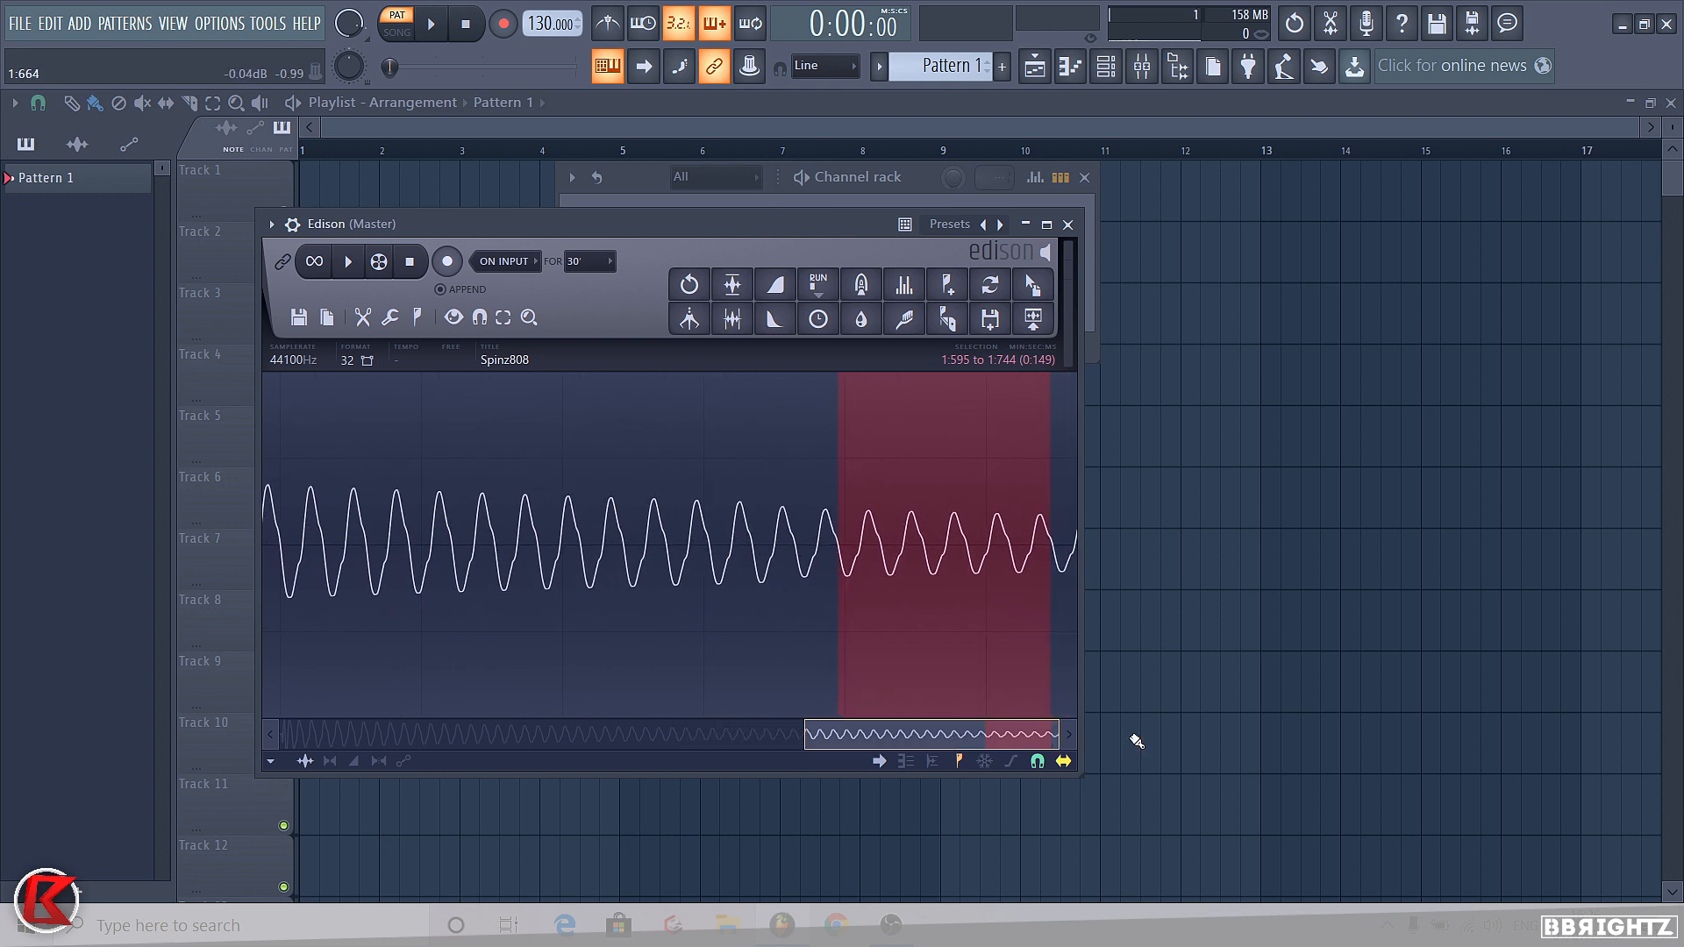
left_click_drag(1049, 570, 1149, 565)
scroll(1050, 583, "up", 2)
left_click_drag(992, 730, 1100, 721)
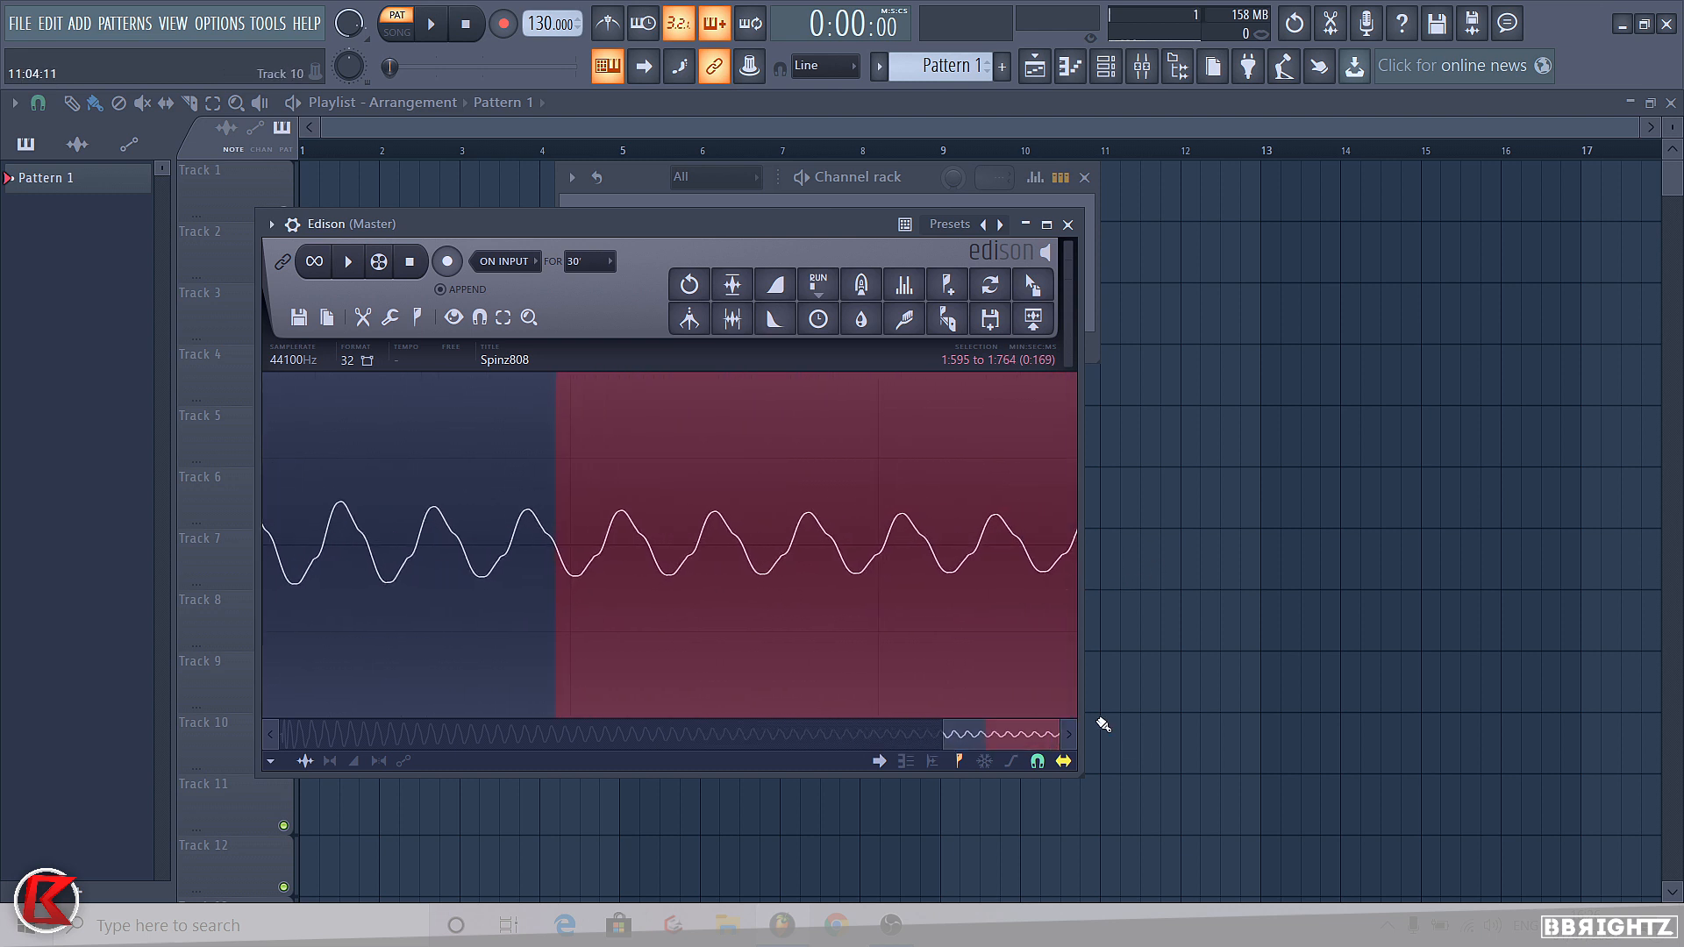
left_click_drag(942, 736, 1058, 739)
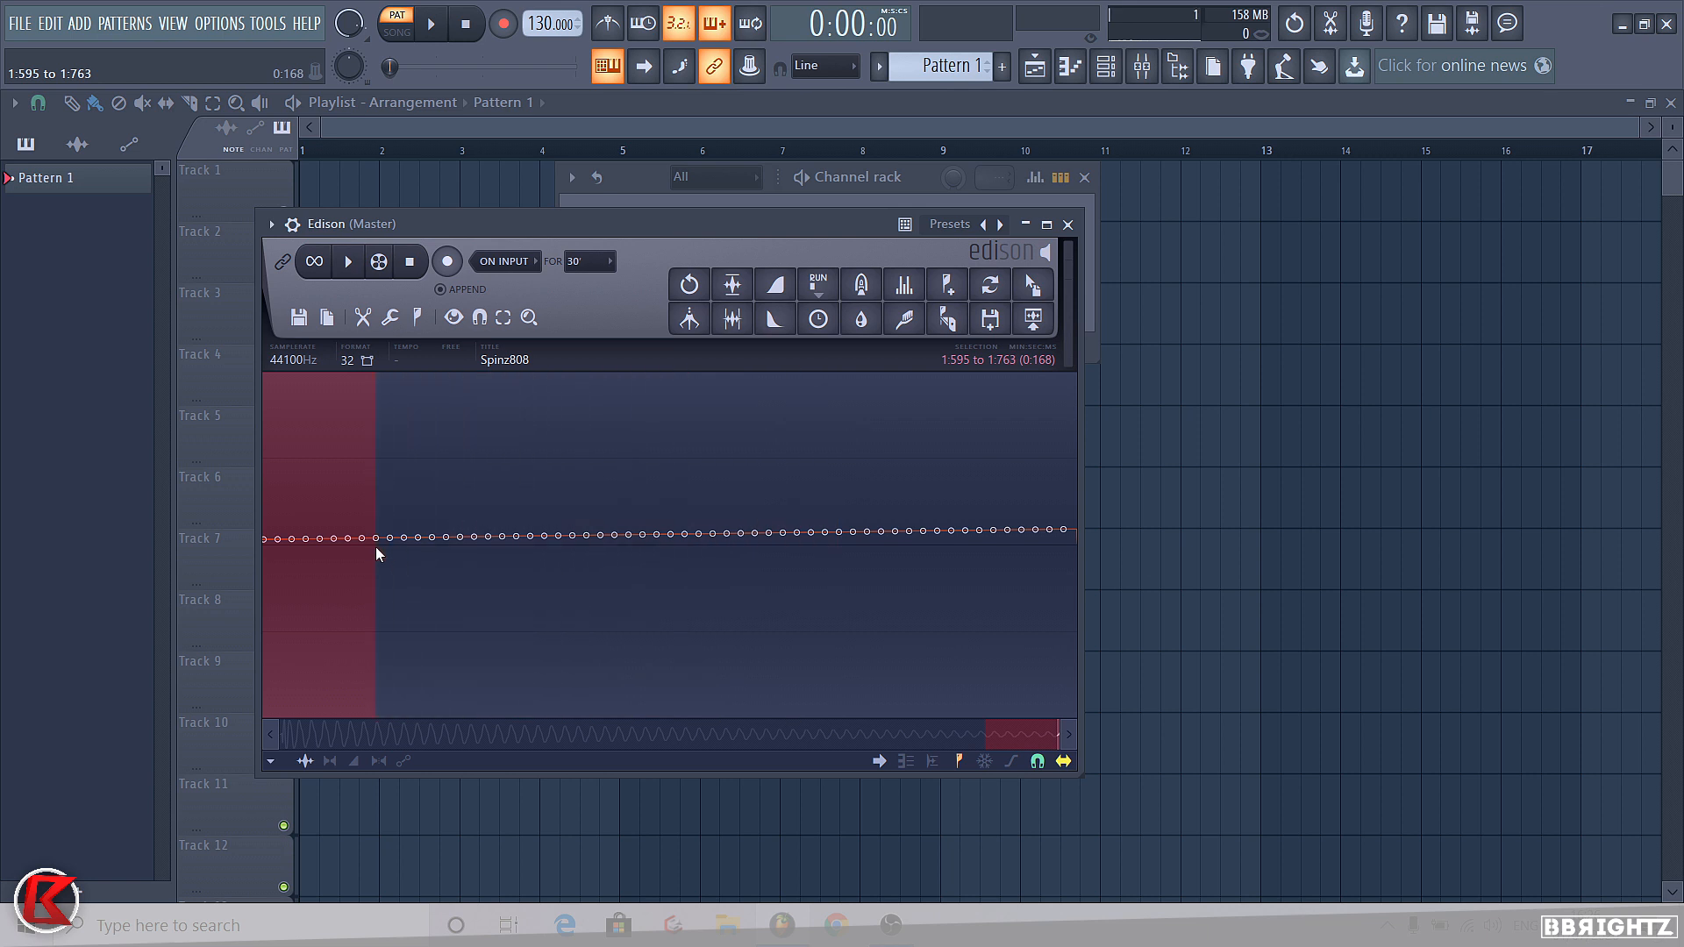
Audition the selected tail and check its position within the whole Spinz808 waveform
key("space")
scroll(770, 600, "down", 2)
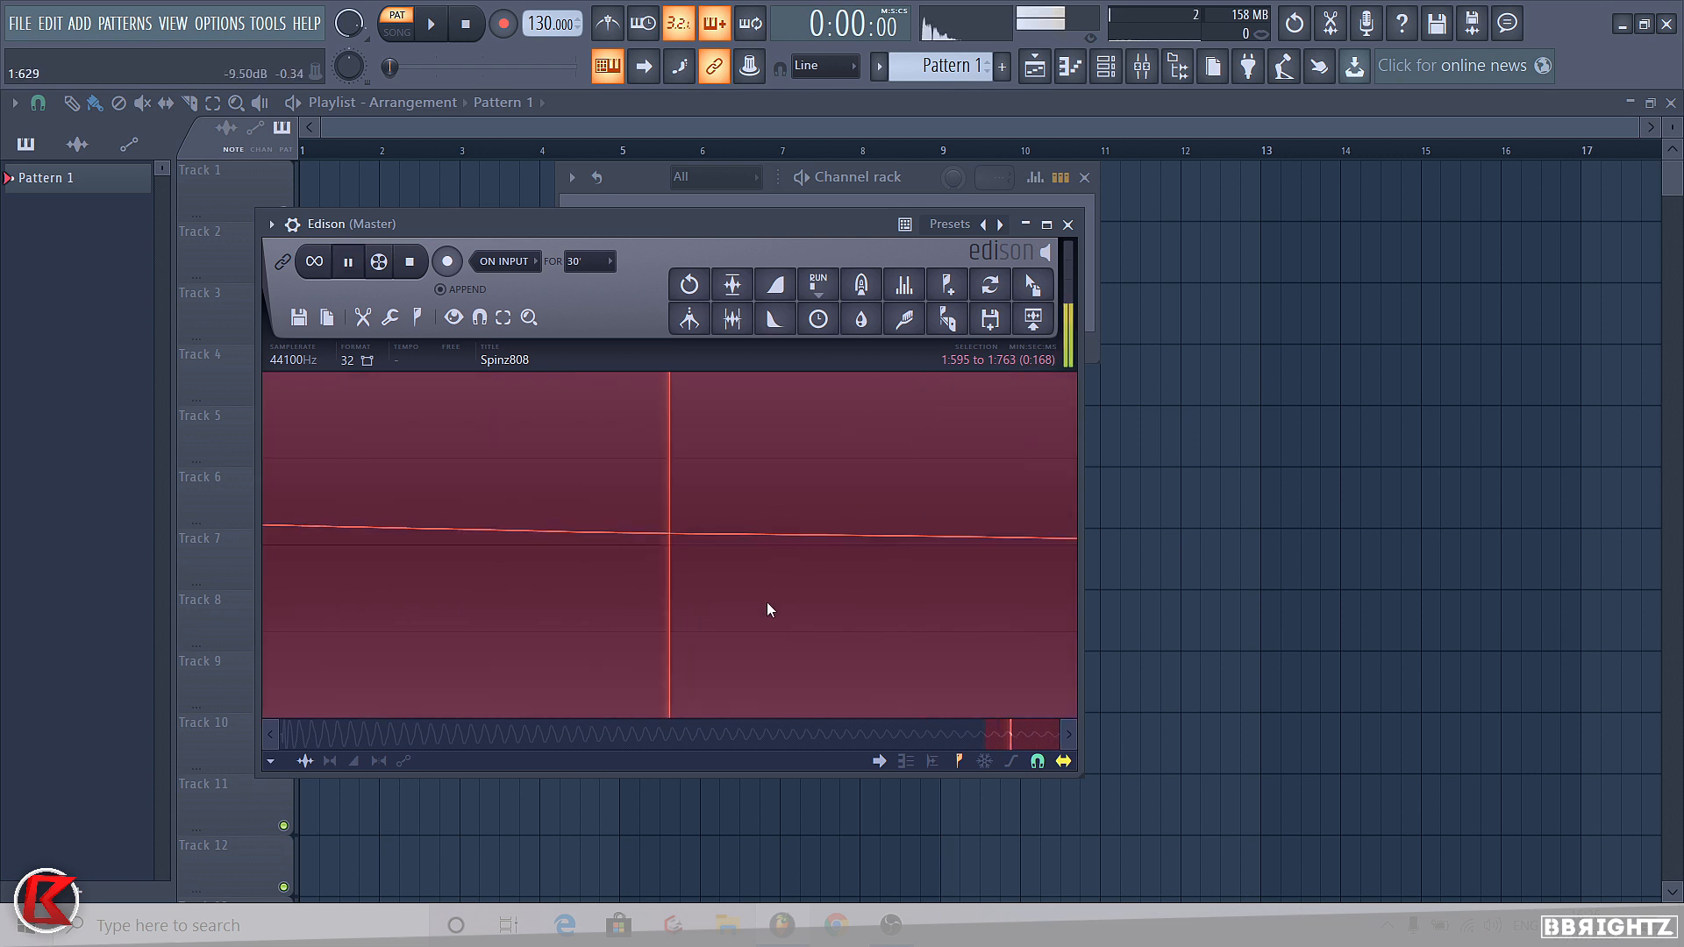
key("space")
scroll(787, 607, "down", 4)
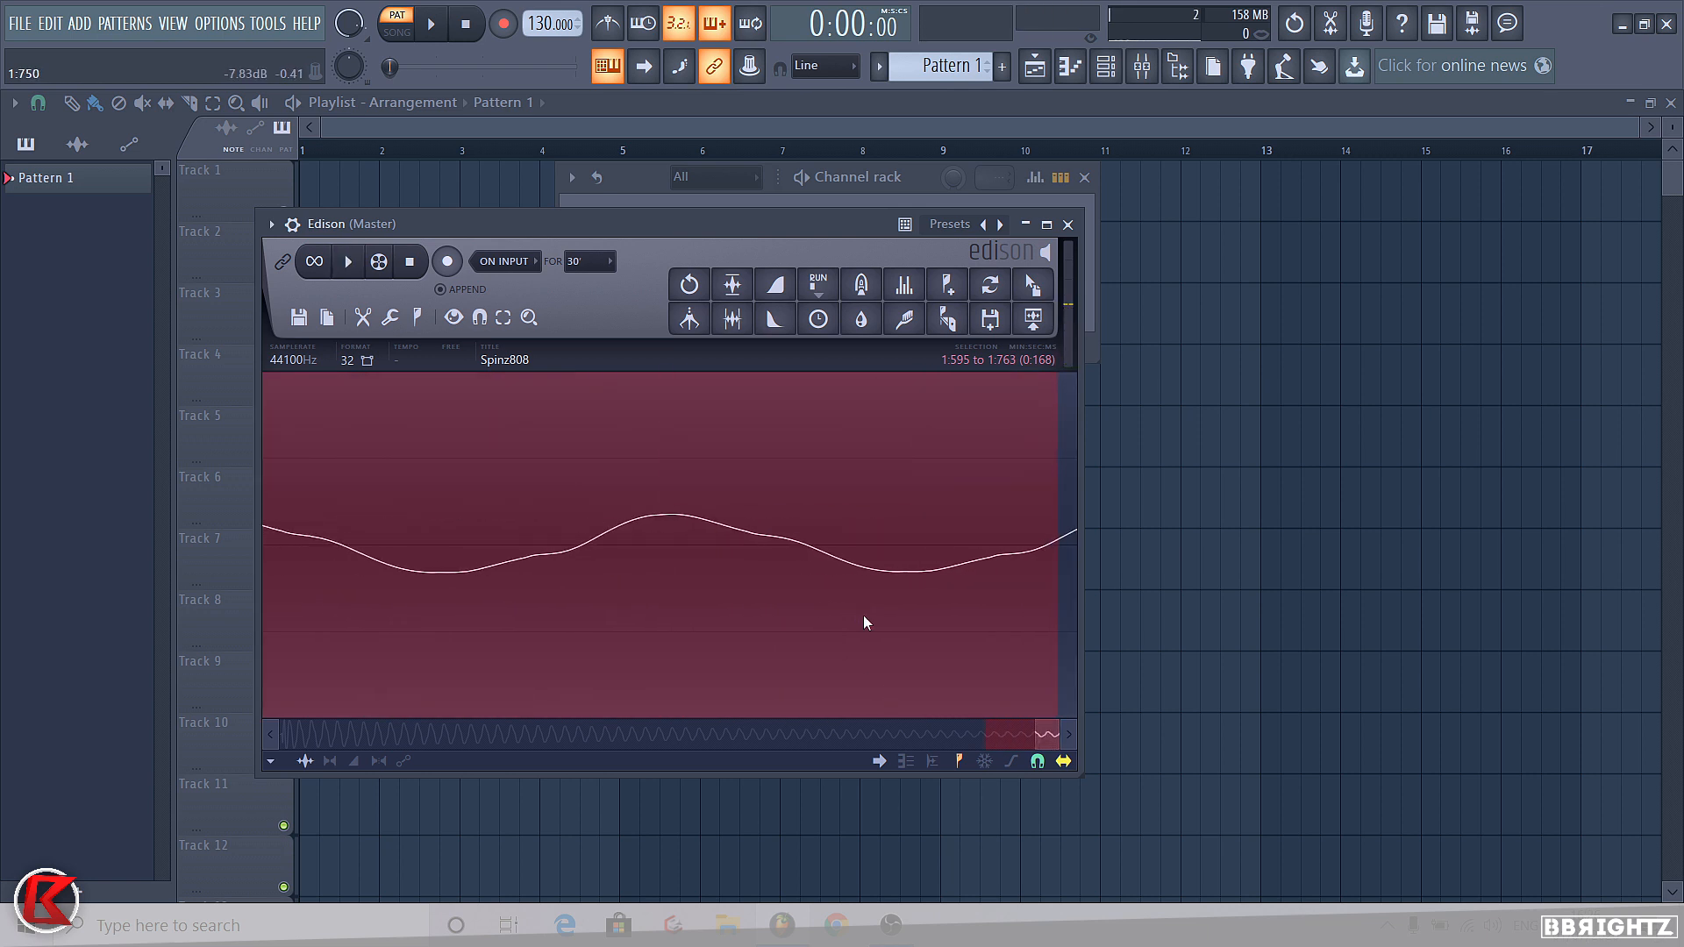
scroll(879, 600, "down", 5)
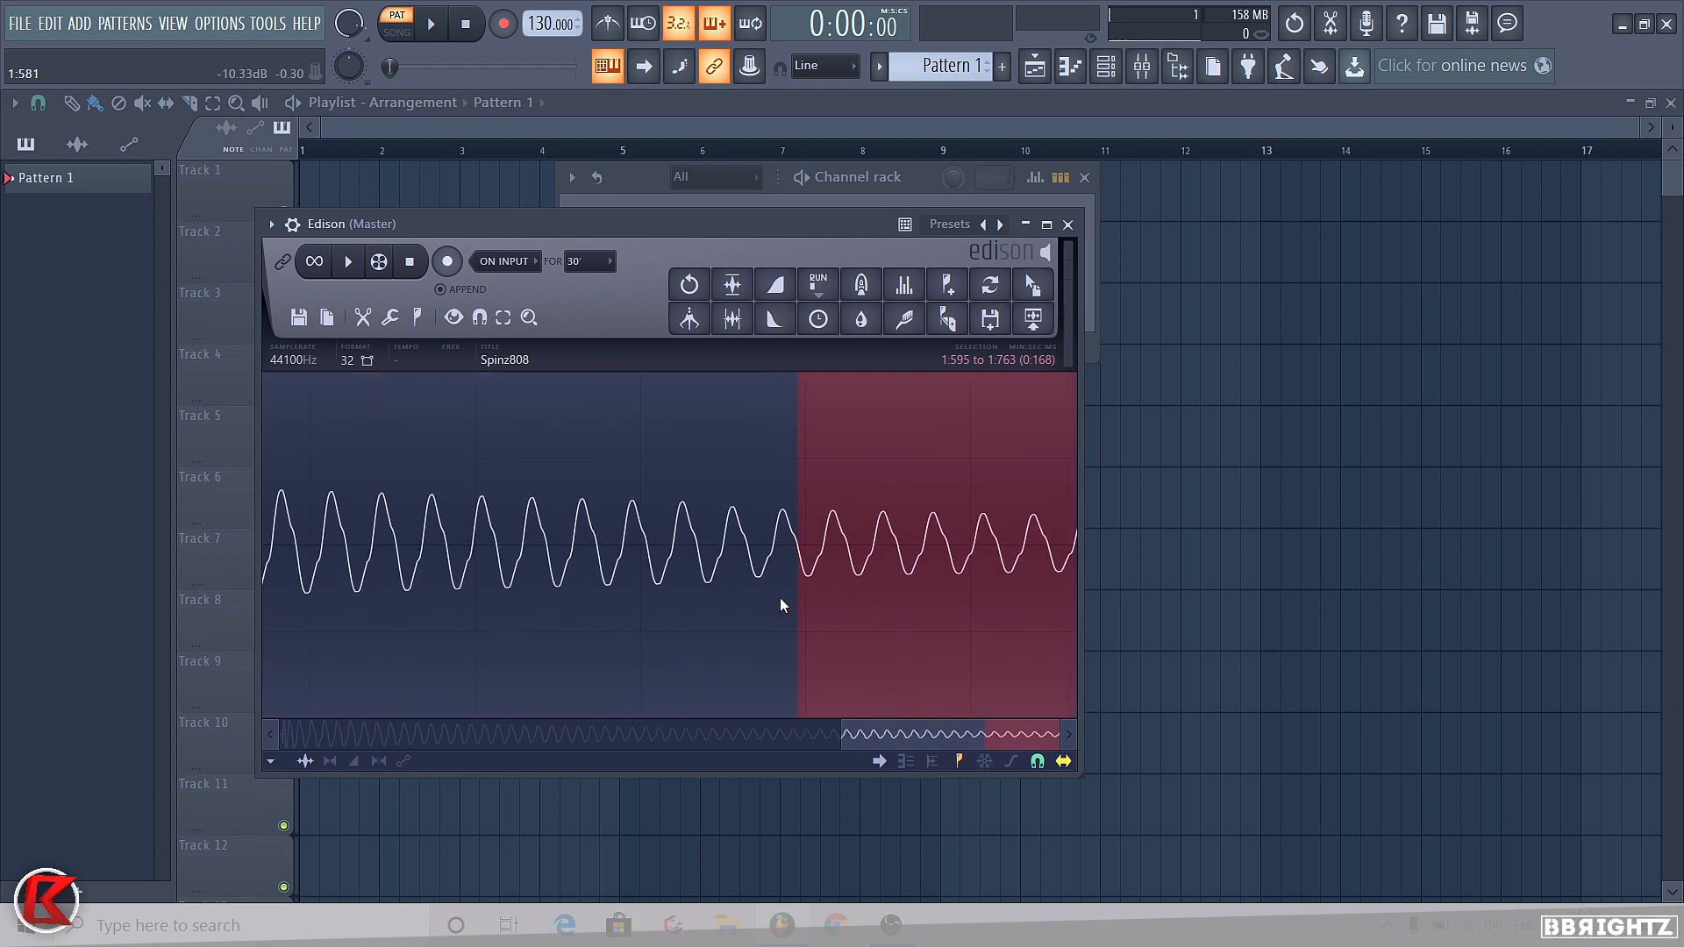
scroll(816, 592, "down", 4)
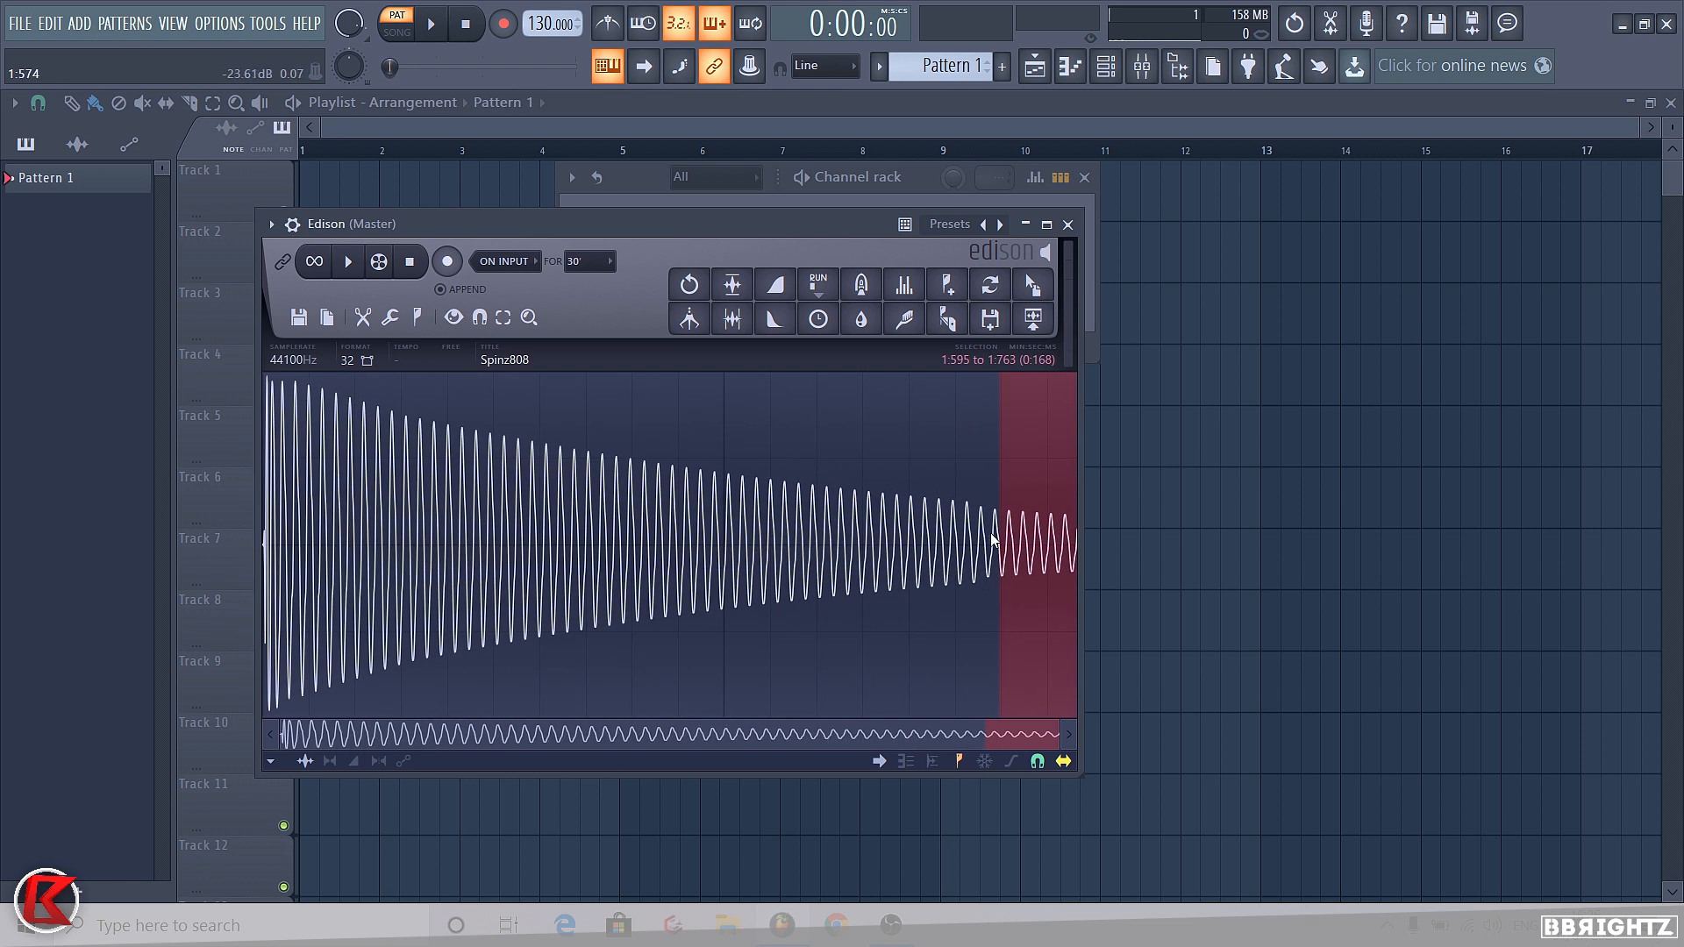
Move the selection's start back to 1.580, keeping its end at 1.763, and audition the result
scroll(995, 544, "up", 10)
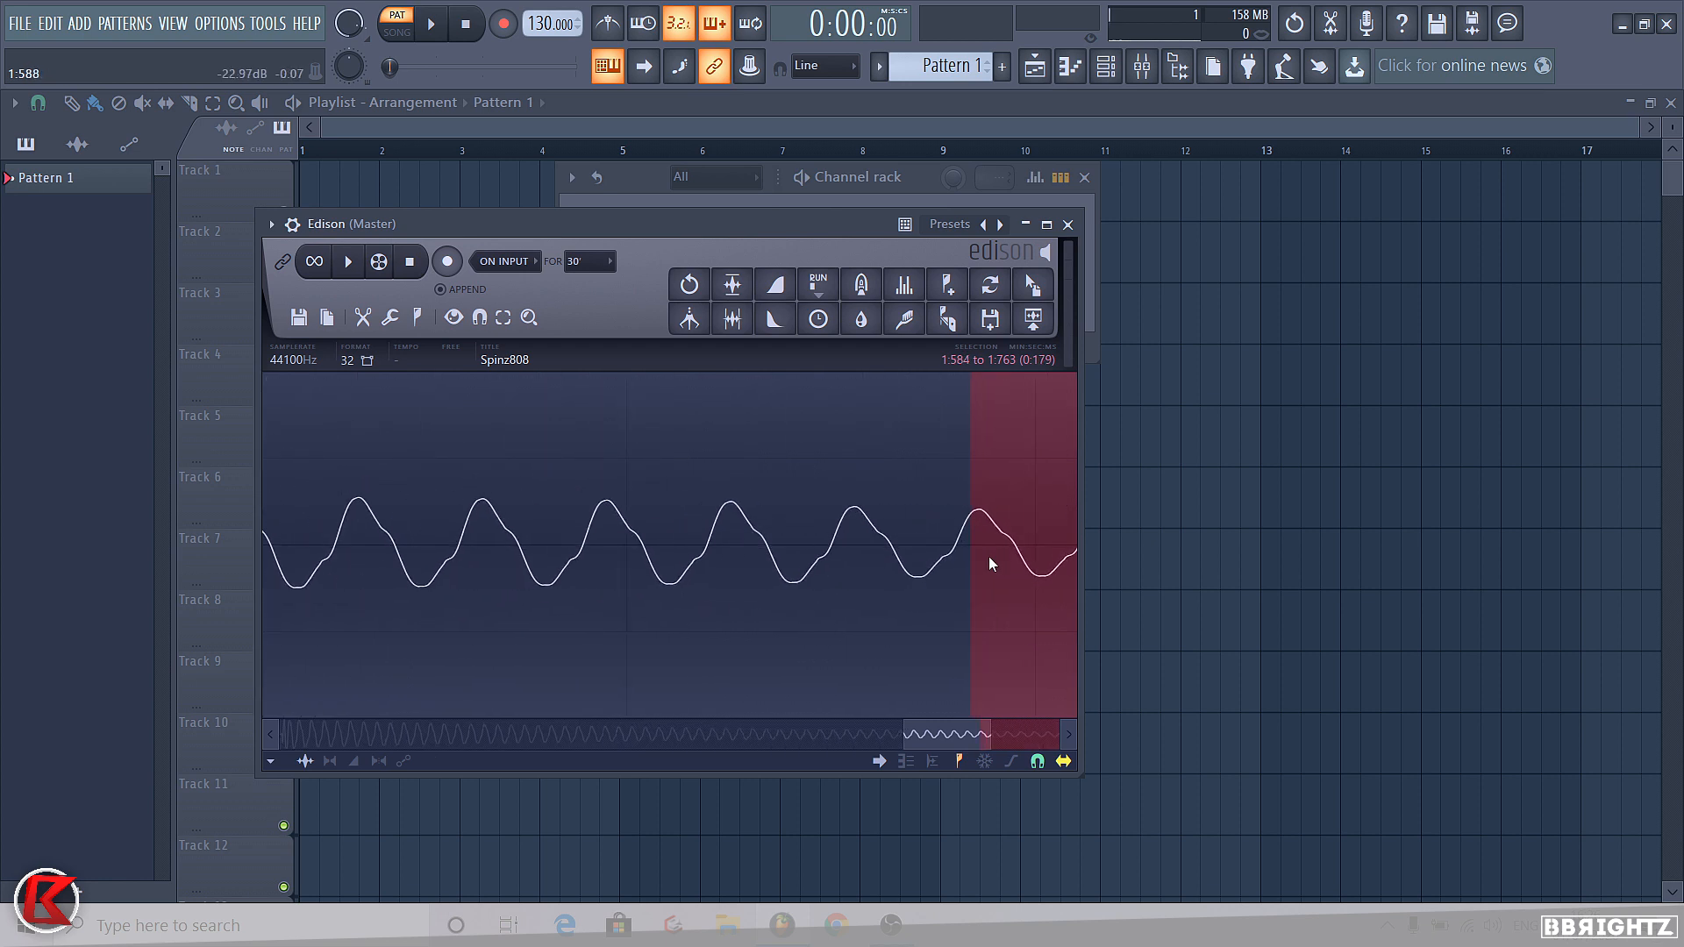
scroll(944, 549, "up", 2)
left_click_drag(974, 551, 717, 593)
key("space")
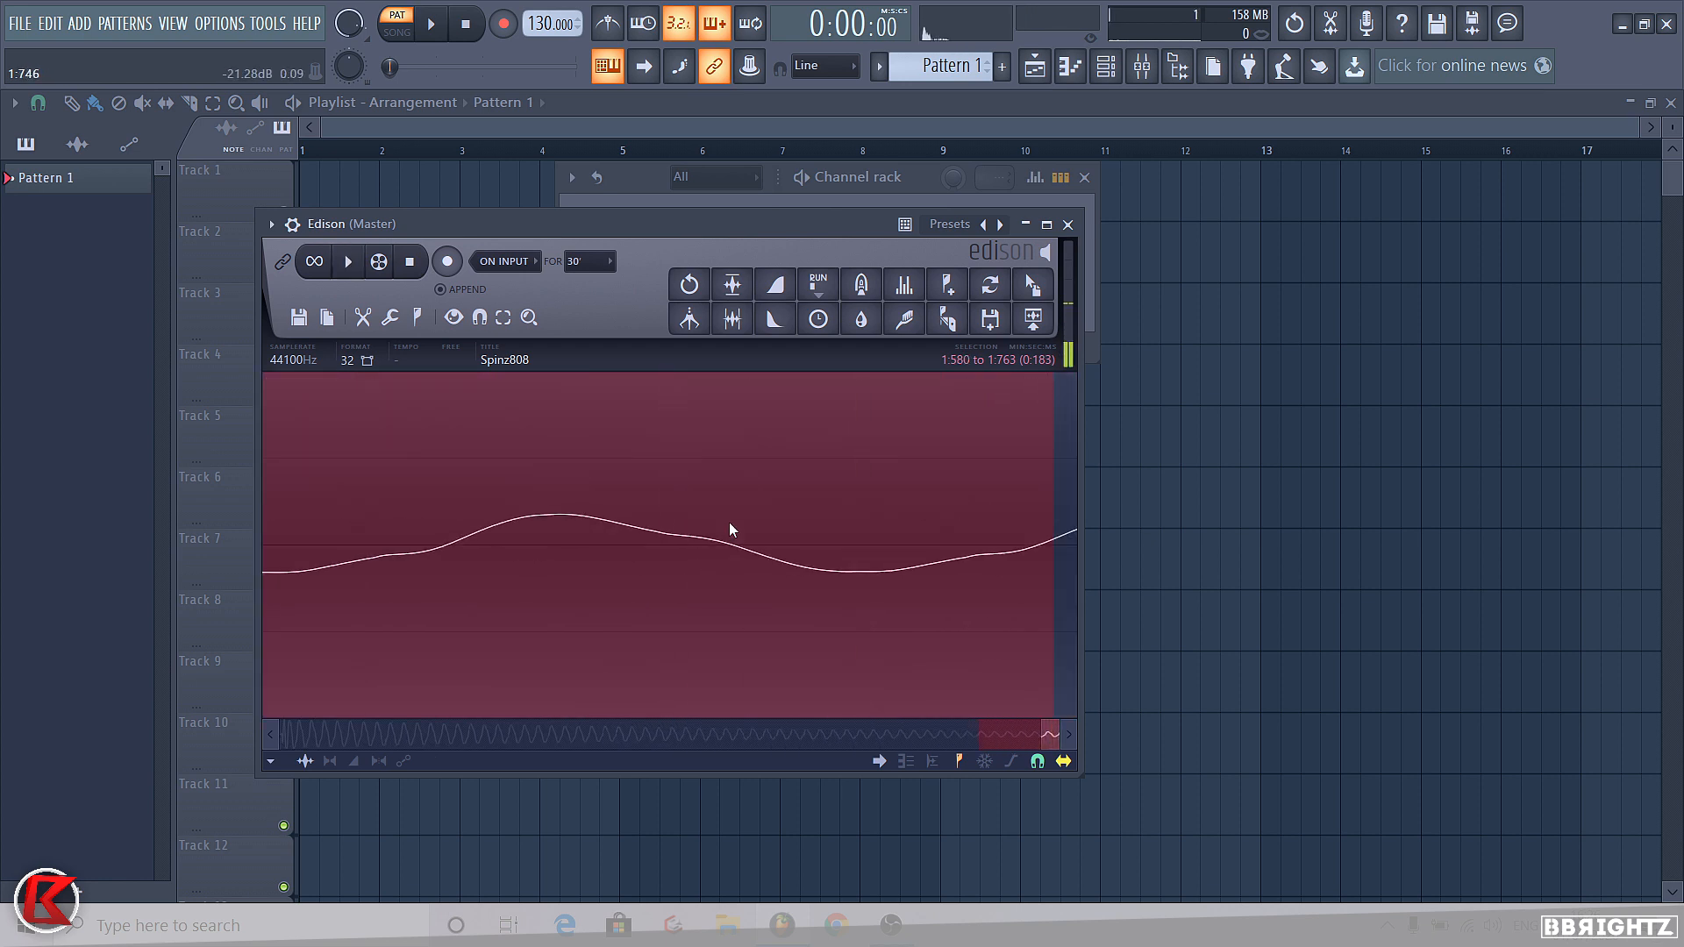
scroll(729, 522, "down", 5)
scroll(800, 537, "down", 4)
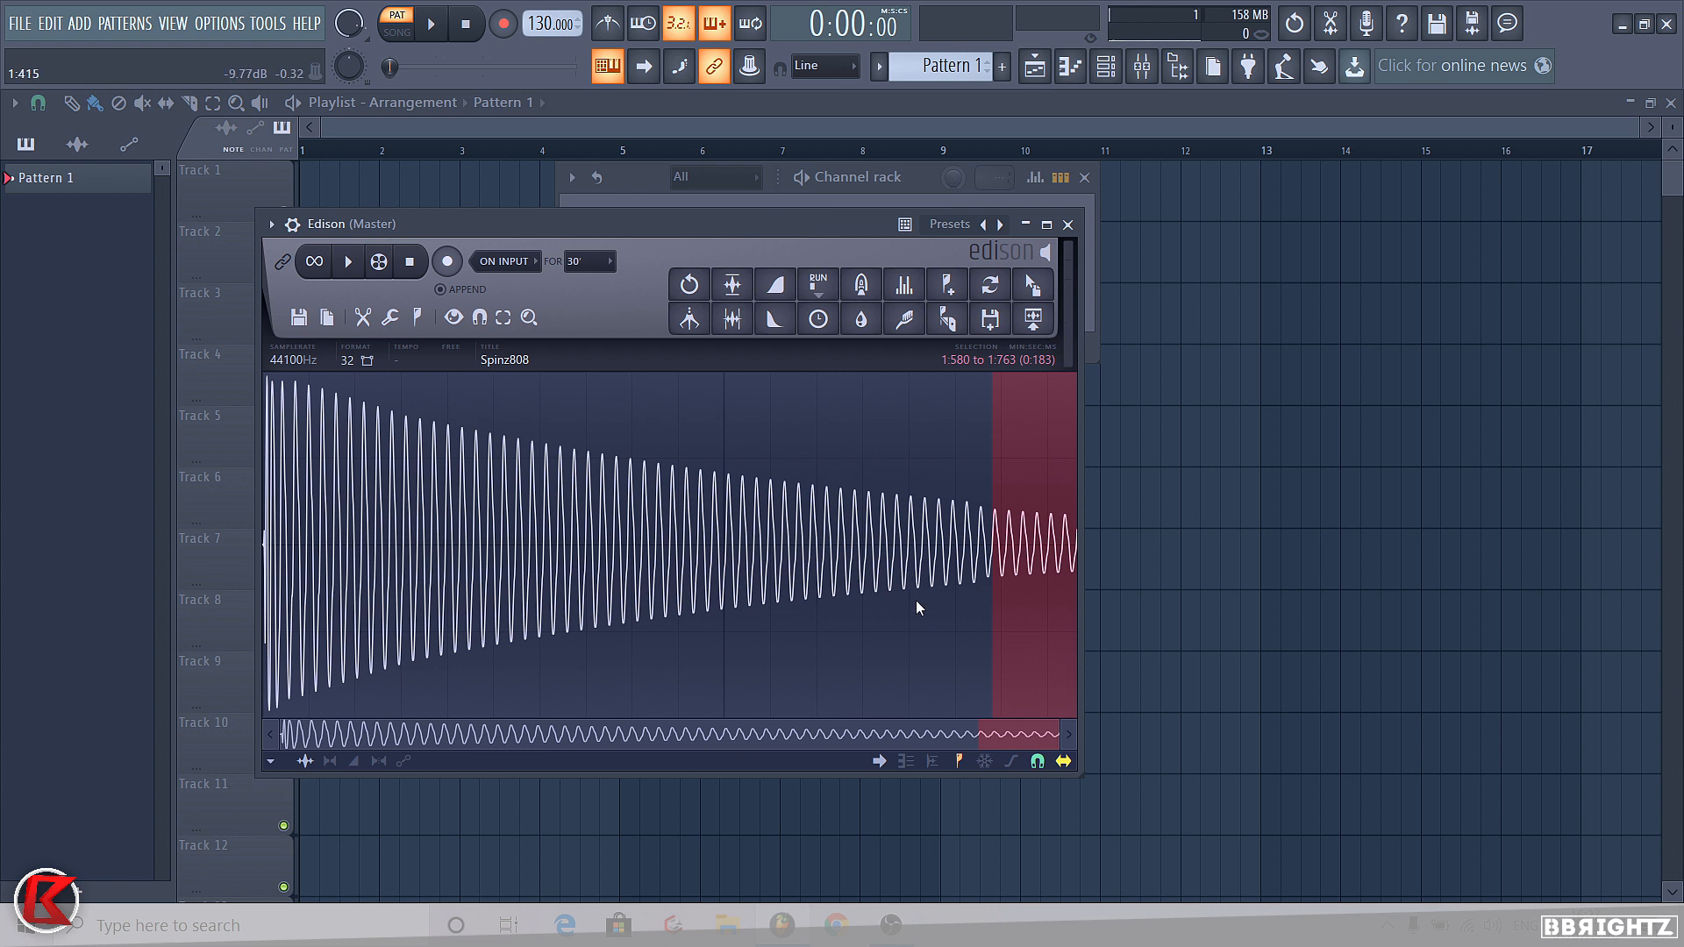
Turn the selected tail into a loop with the Loop tuner's default settings, audition the sample, and switch looped playback off
key("ctrl+l")
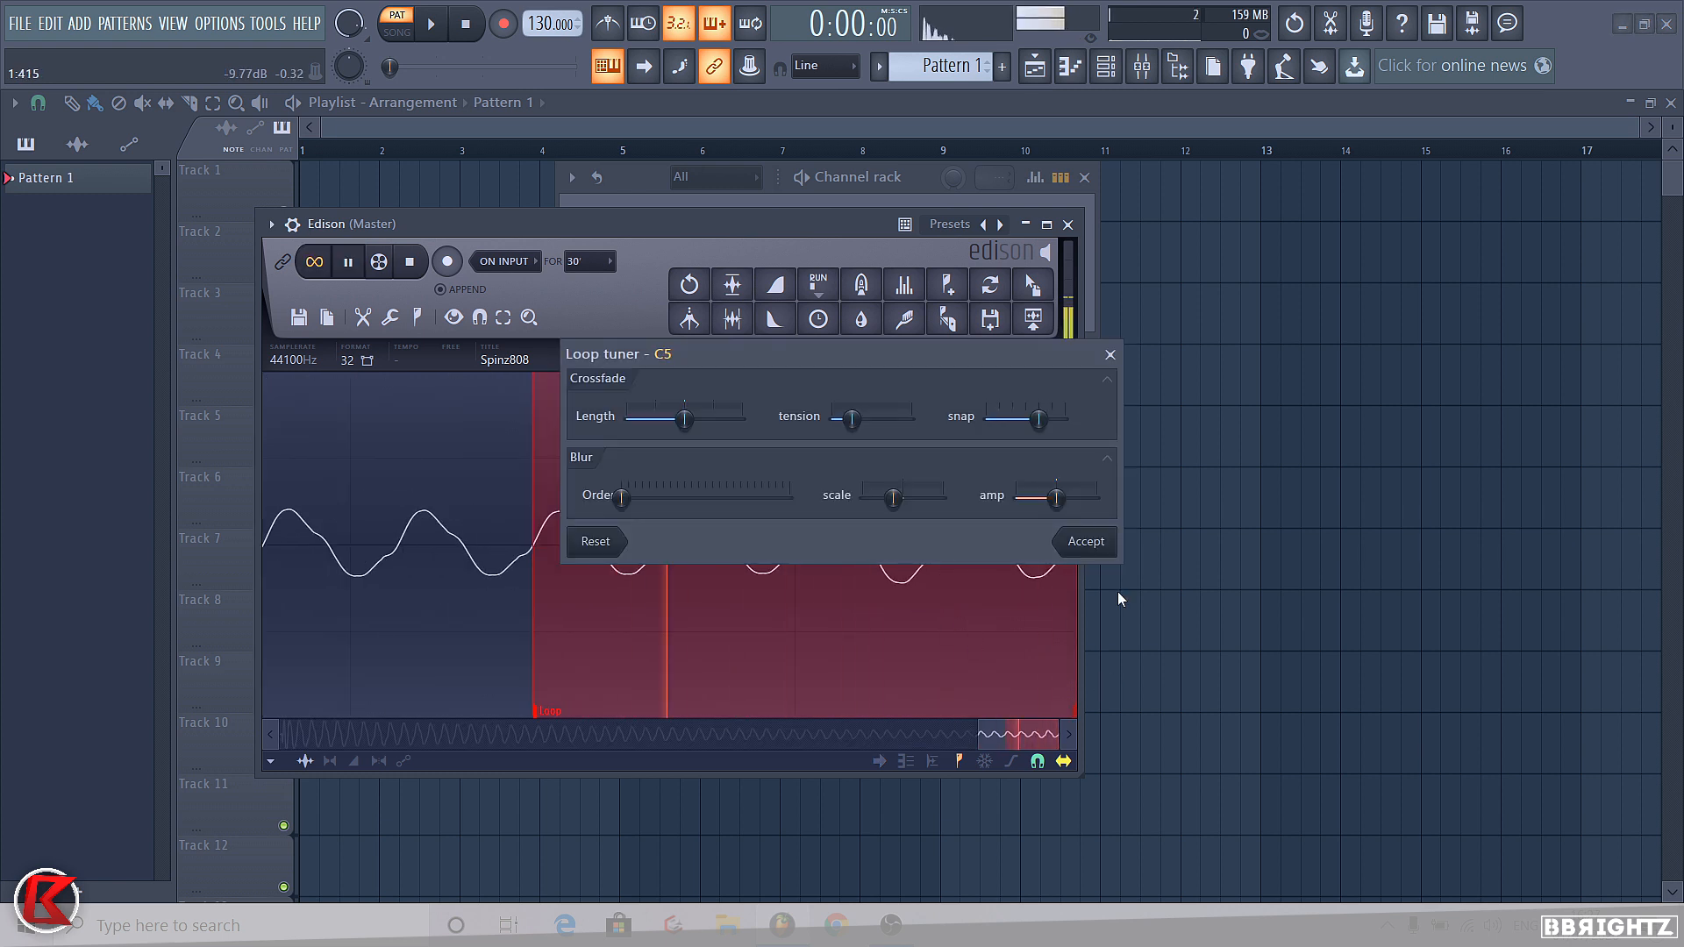
left_click(1088, 541)
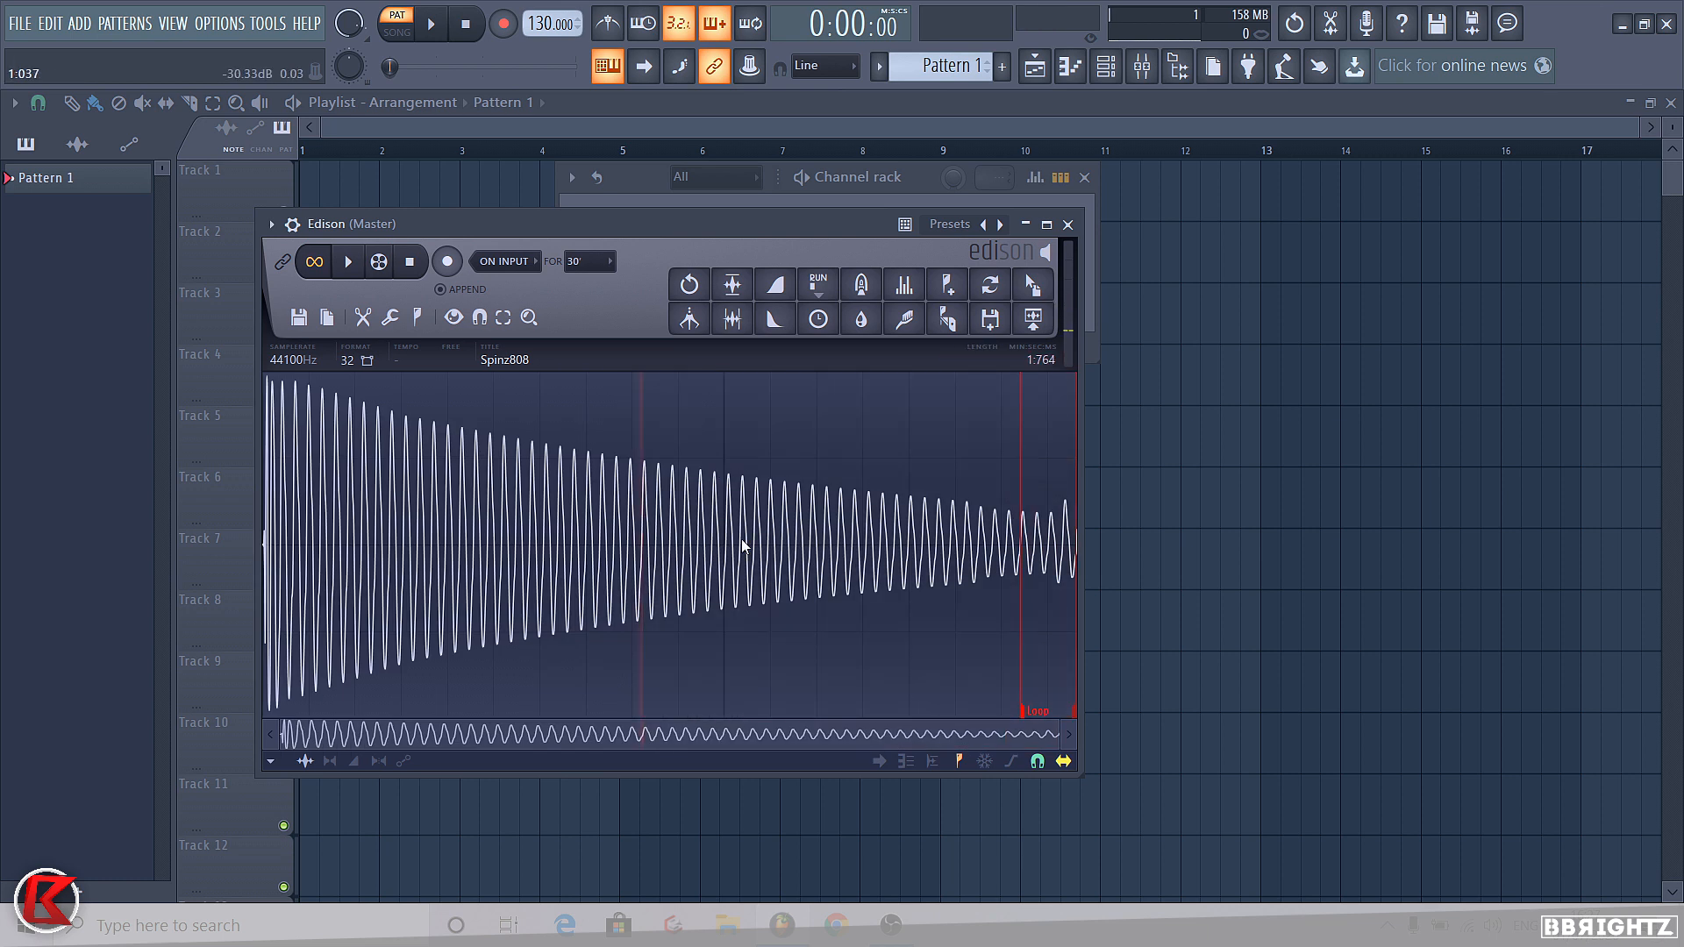
key("space")
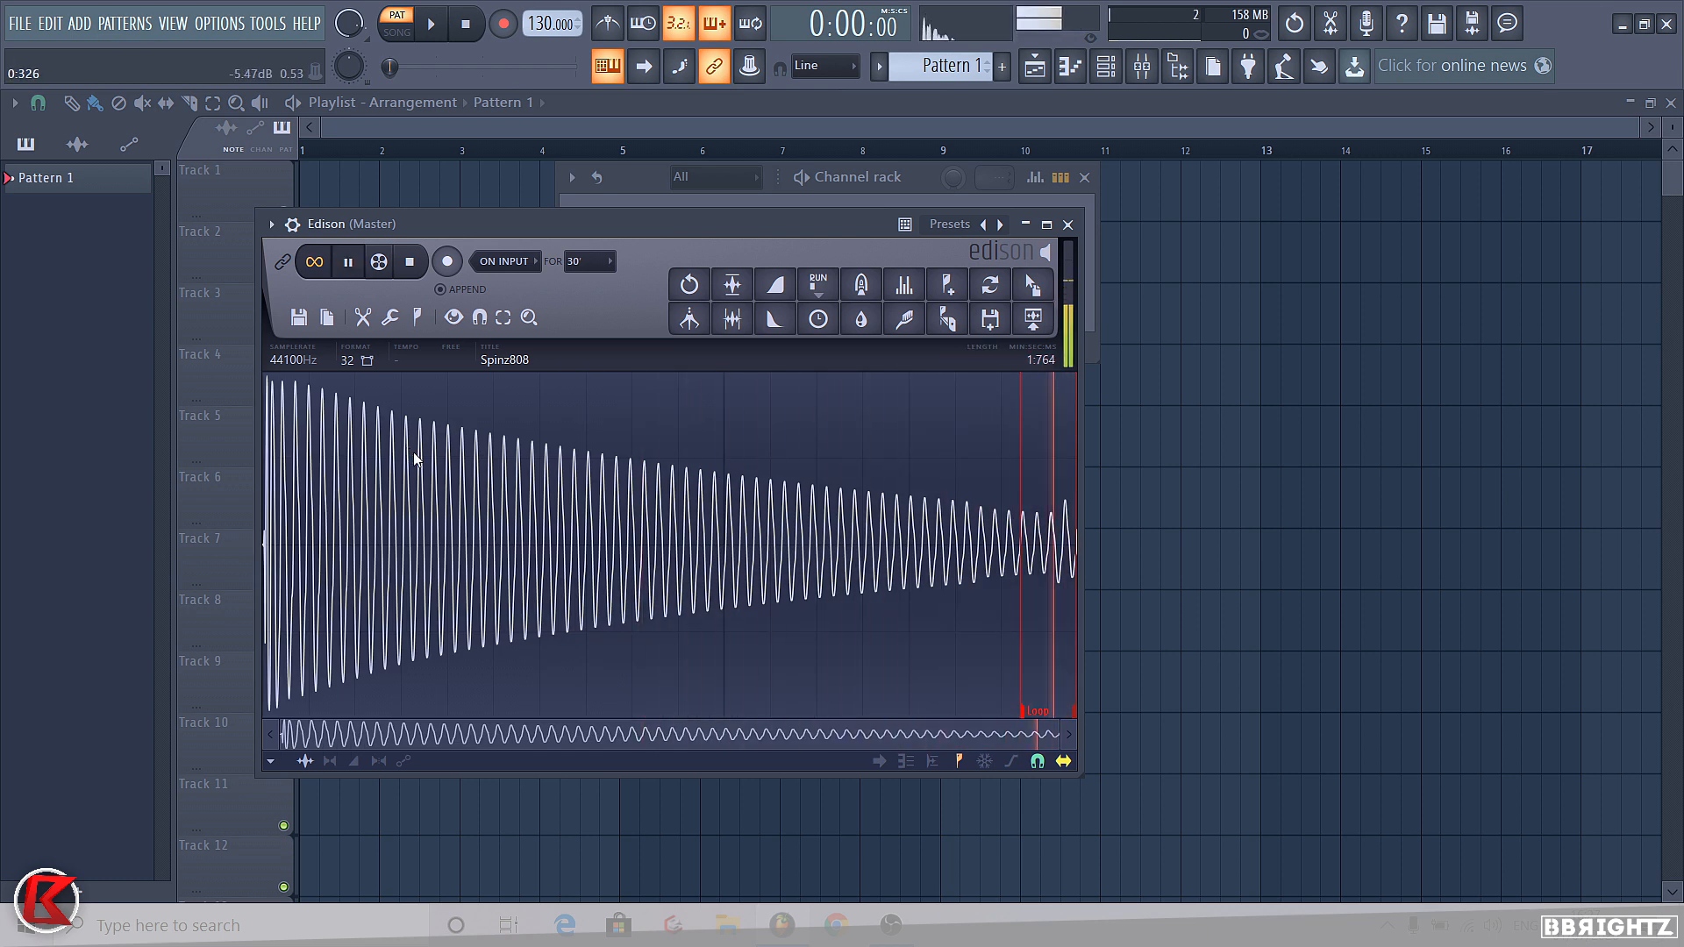
left_click(314, 261)
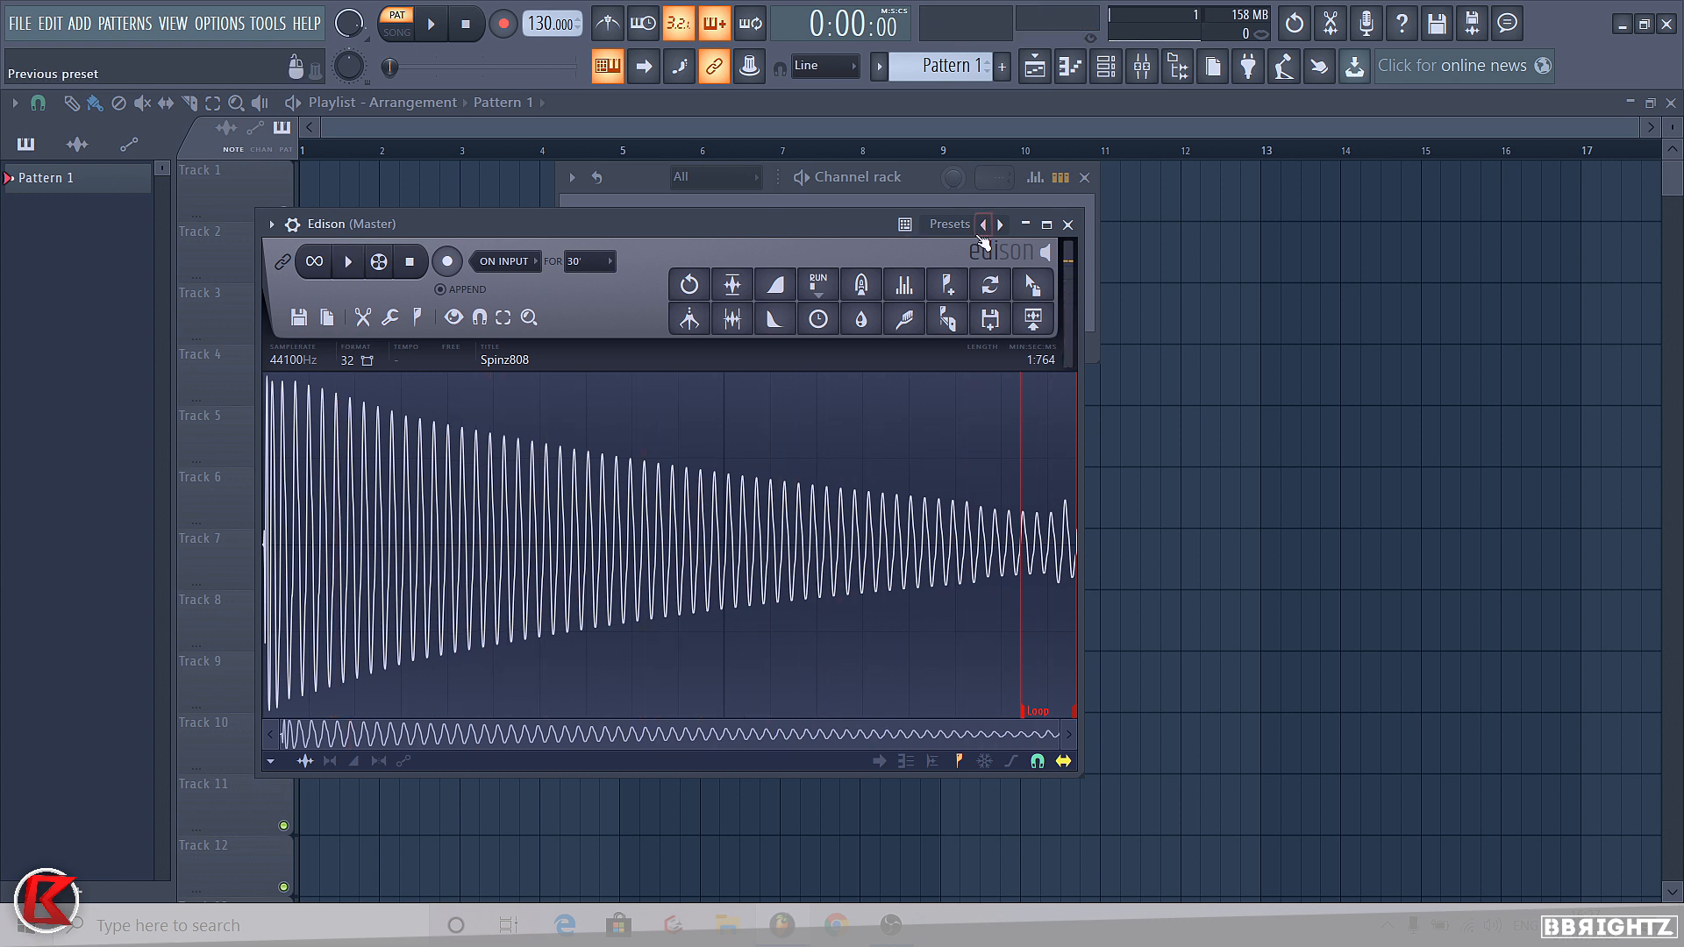
Send the looped Spinz808 sample from Edison to a new sampler channel in the channel rack and audition it
left_click_drag(1032, 284, 717, 326)
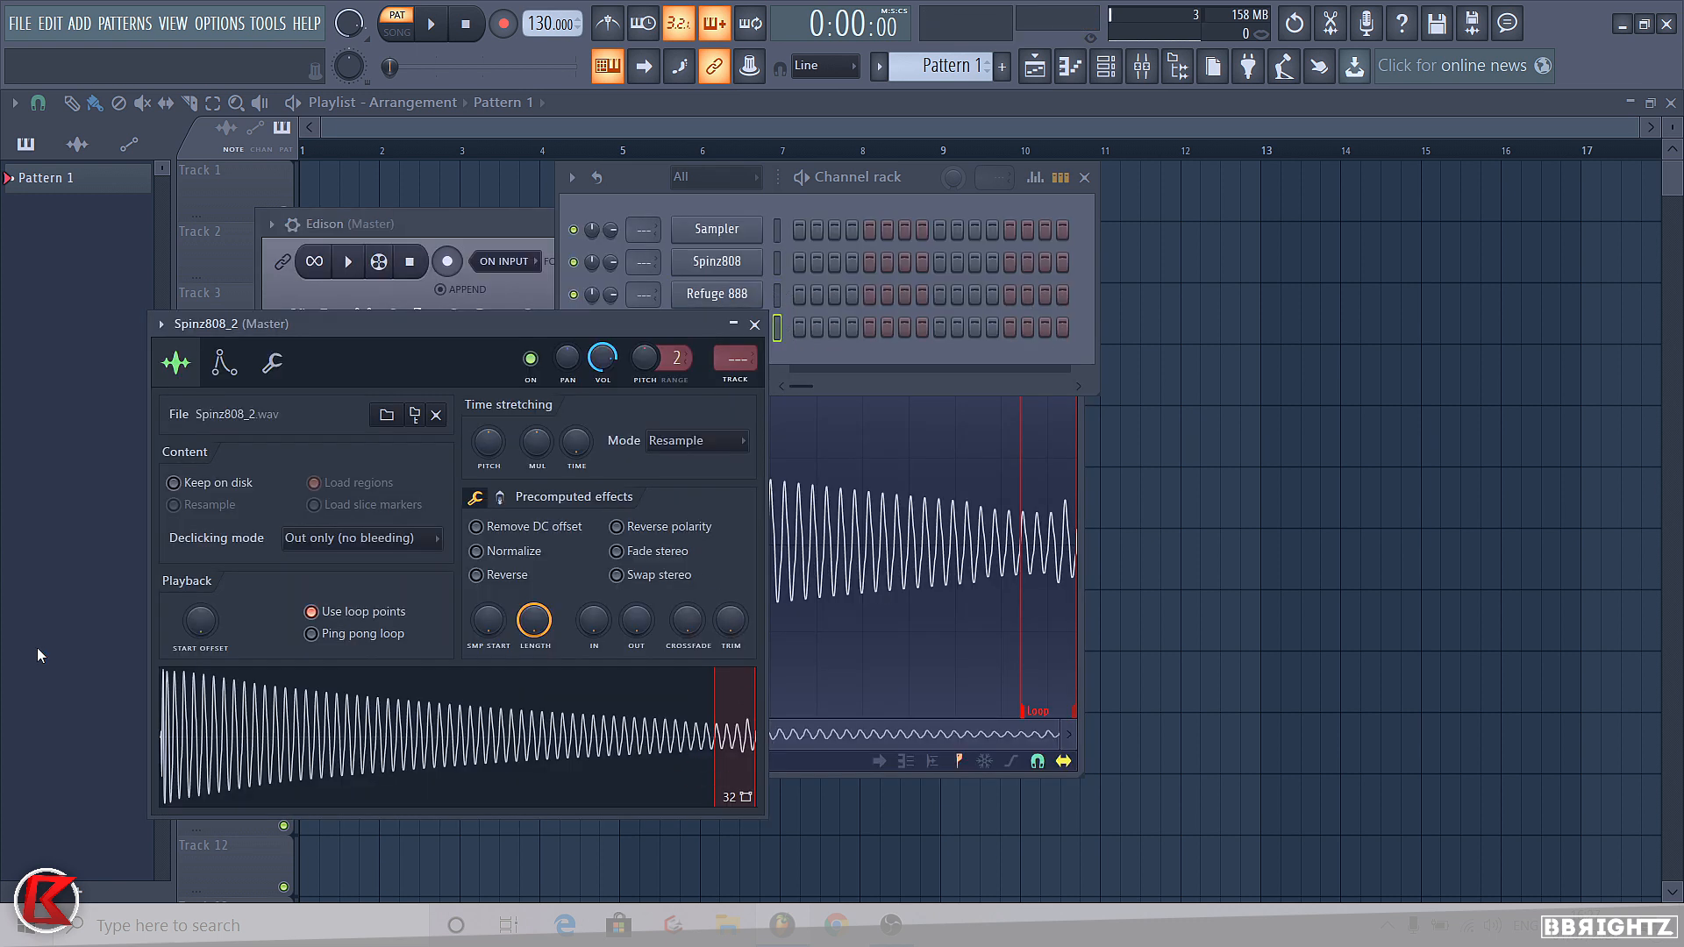
left_click(590, 755)
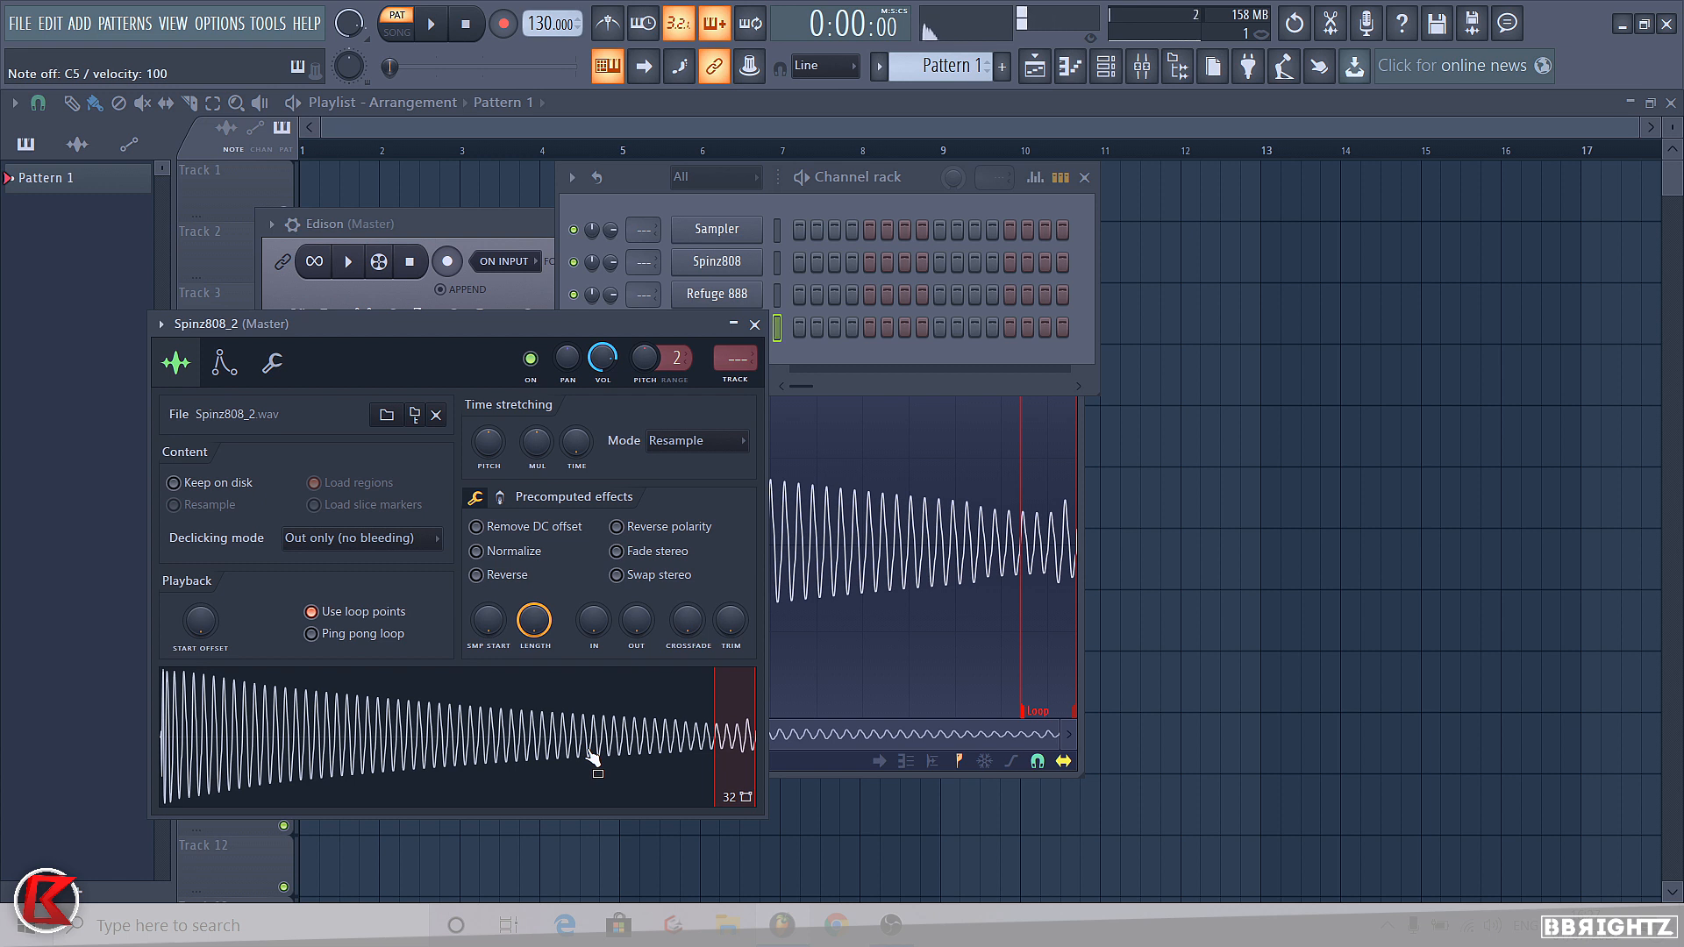
Audition the Spinz808_2 sampler channel and raise its loop crossfade amount, comparing the sound by ear
key("q")
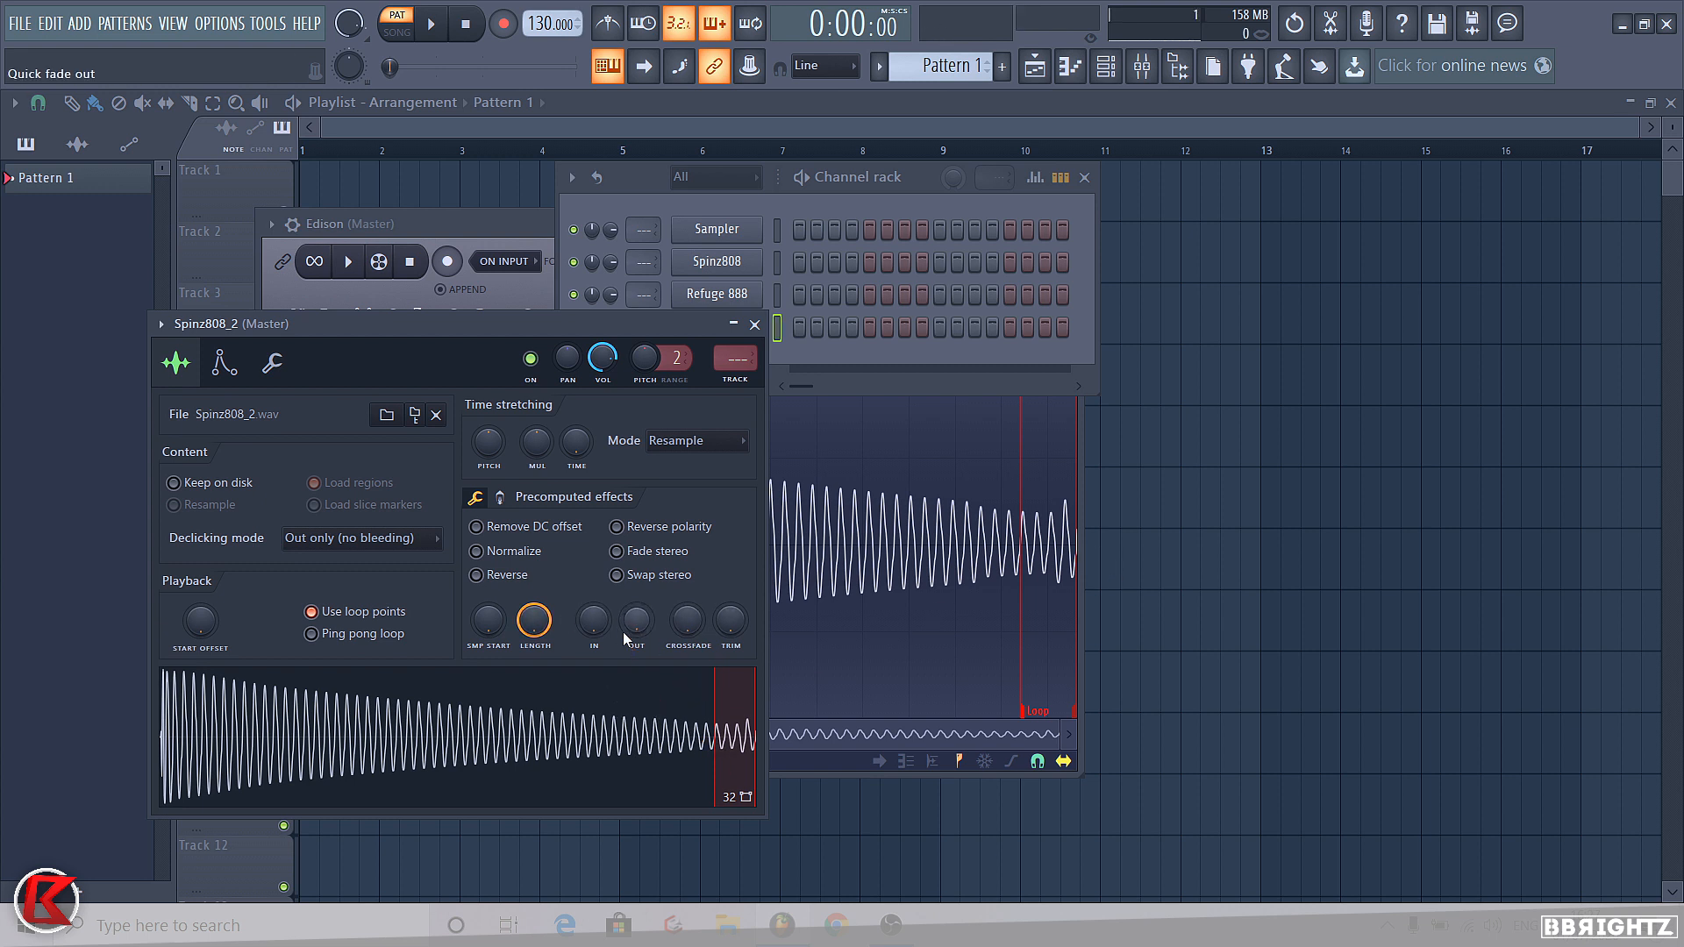
mouse_move(687, 621)
left_mouse_down()
mouse_move(687, 552)
mouse_move(685, 619)
left_mouse_up()
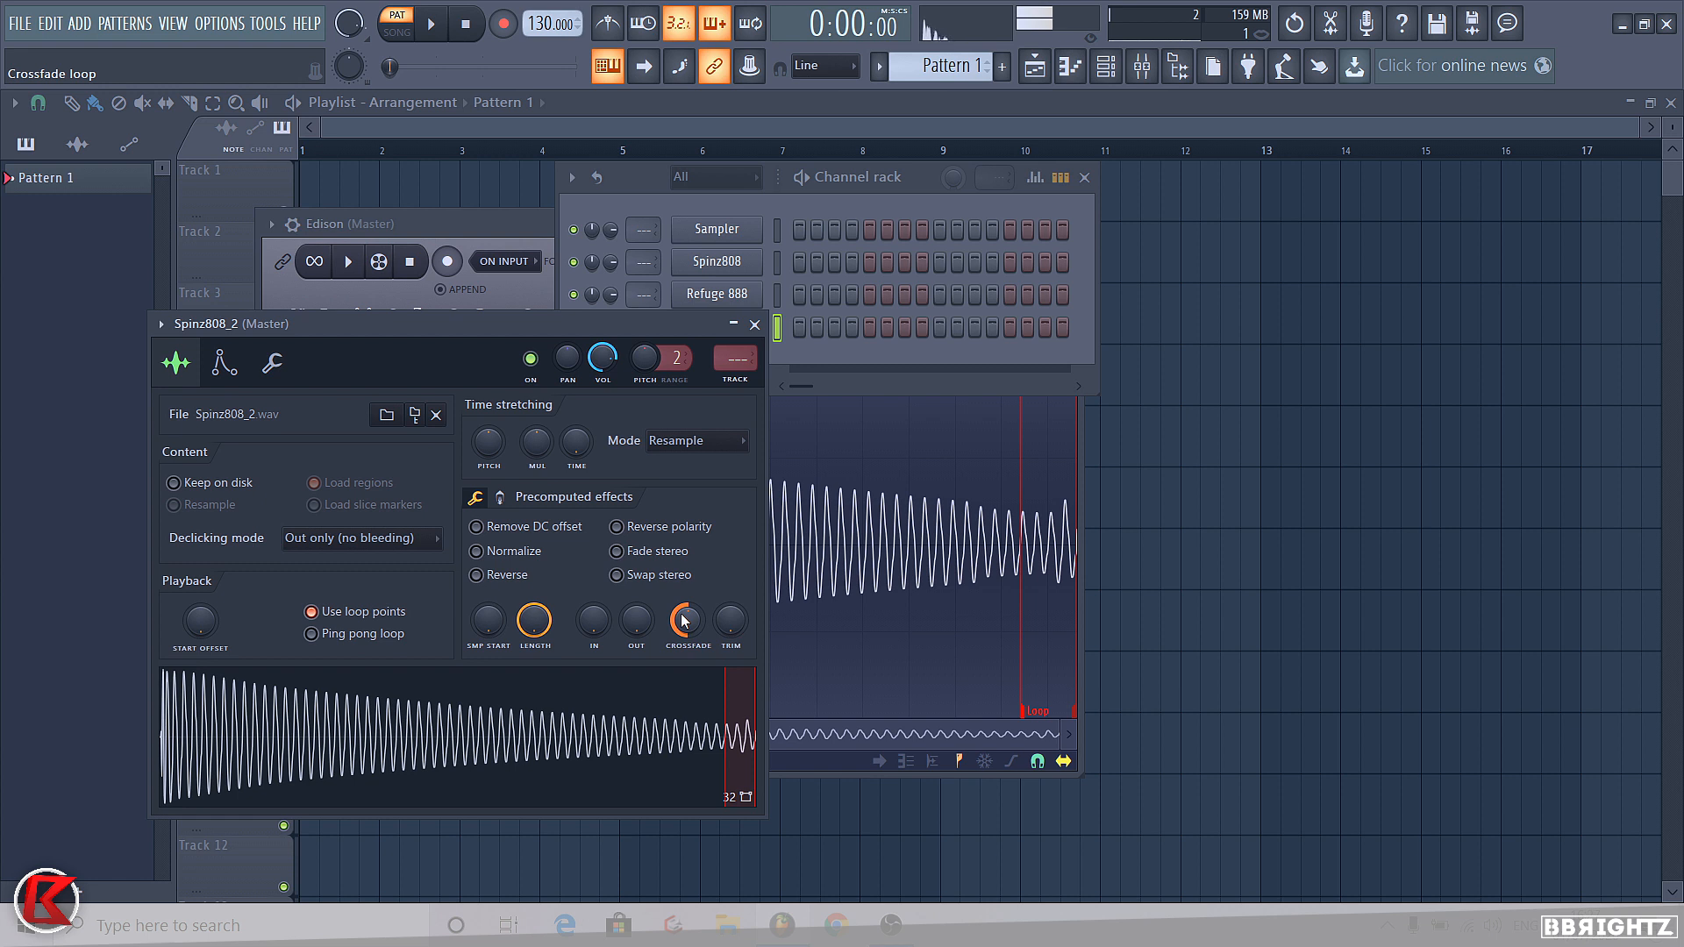
key("w")
left_click_drag(681, 614, 676, 608)
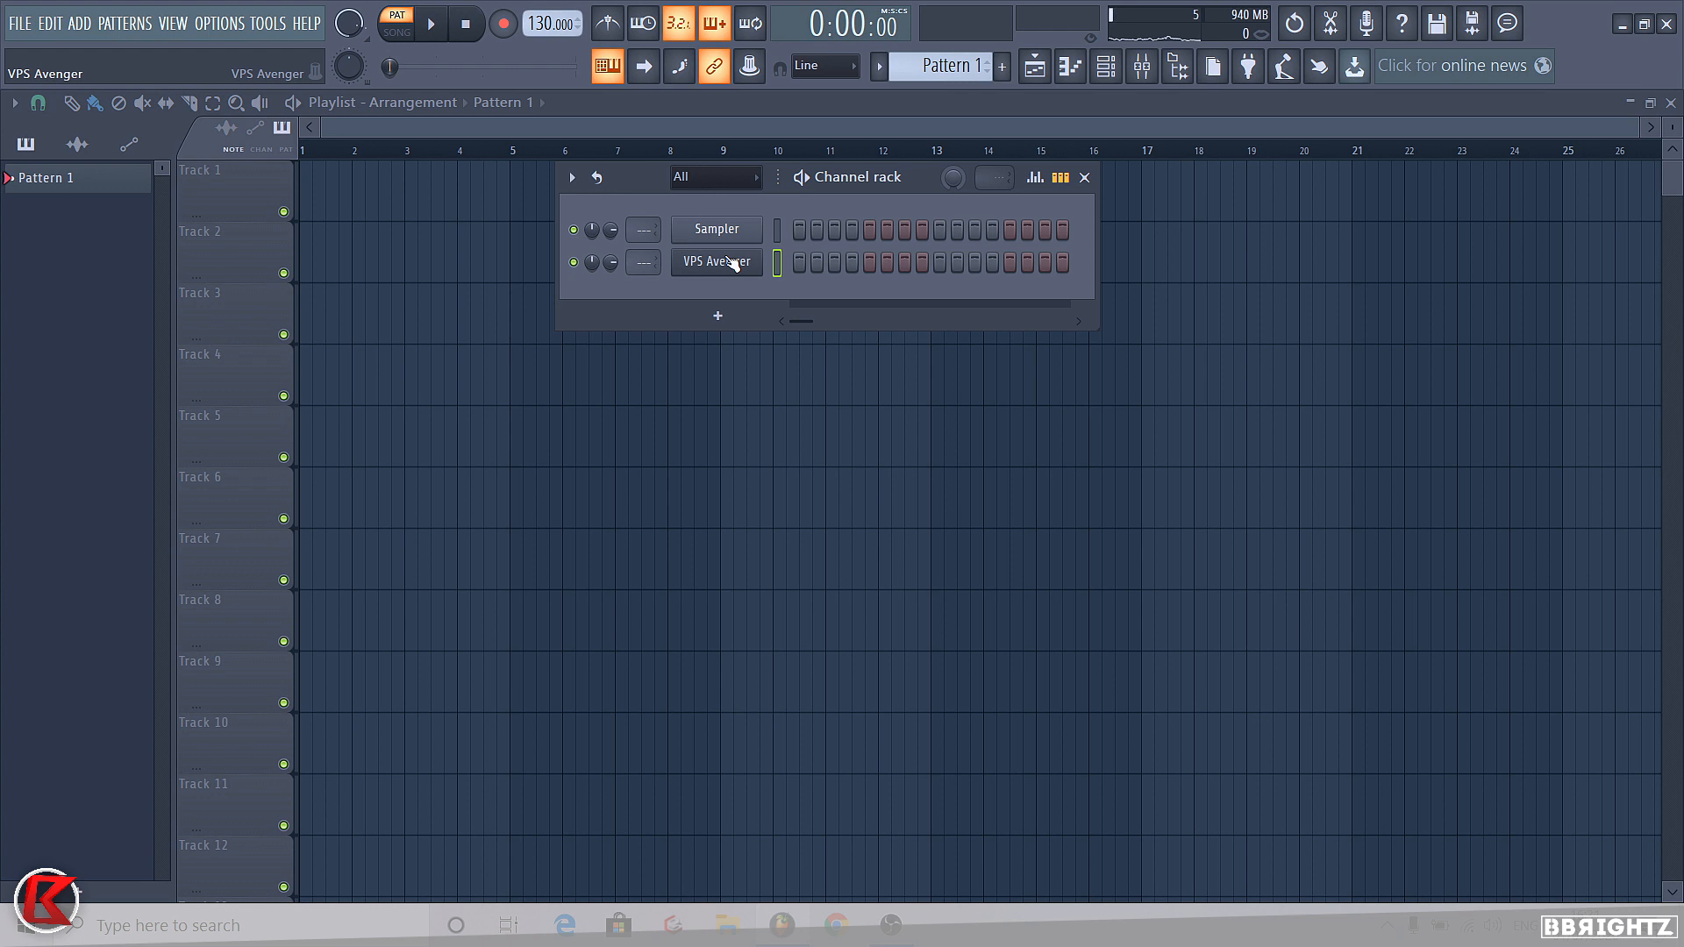
Draw a one-bar chord of C5, E5, G5 and B5 at bar 1 in VPS Avenger's piano roll and play it
right_click(733, 263)
left_click(780, 263)
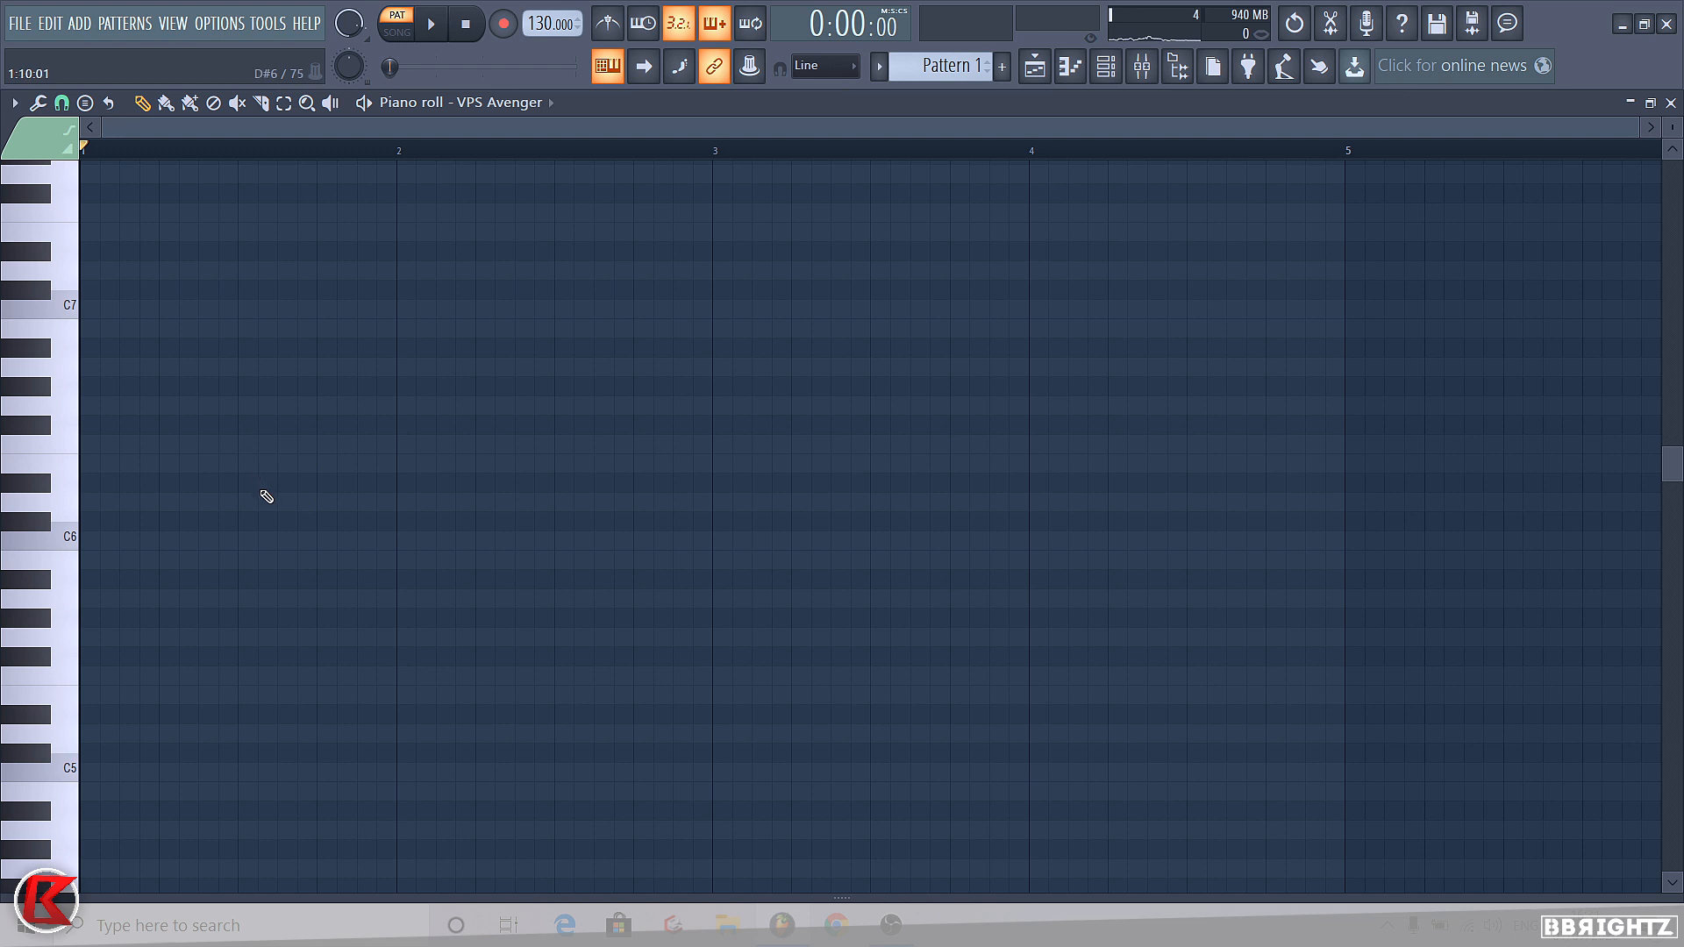
scroll(263, 493, "down", 3)
left_click(140, 598)
left_click_drag(100, 539, 98, 520)
left_click(98, 463)
left_click(106, 391)
key("space")
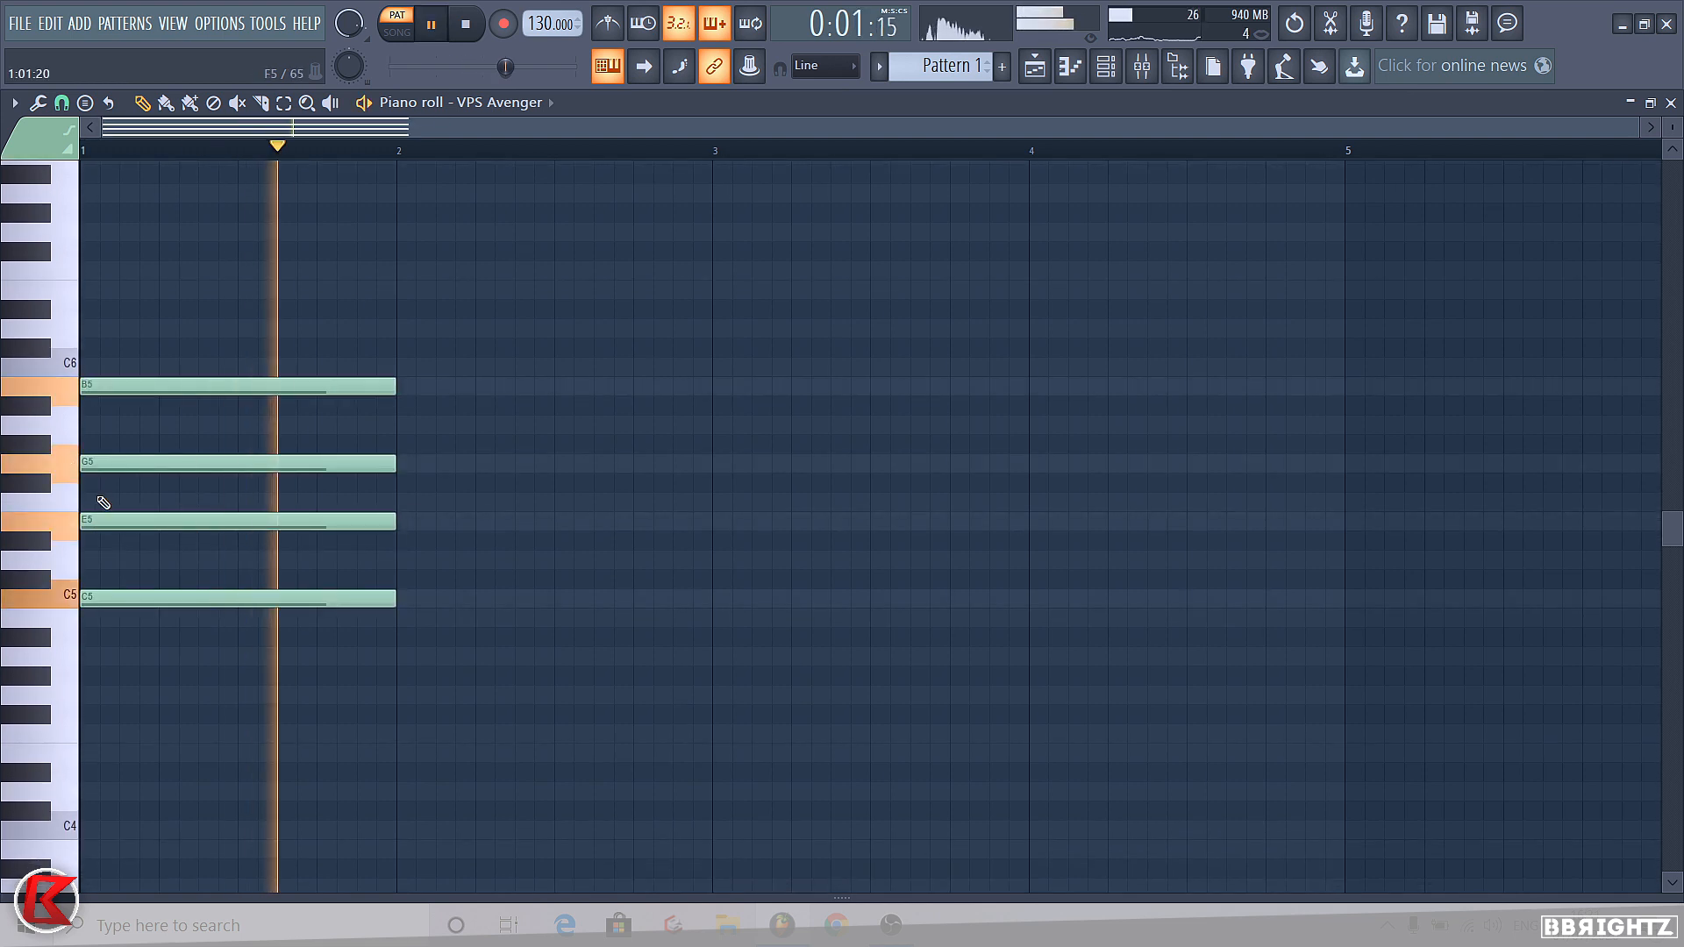
key("space")
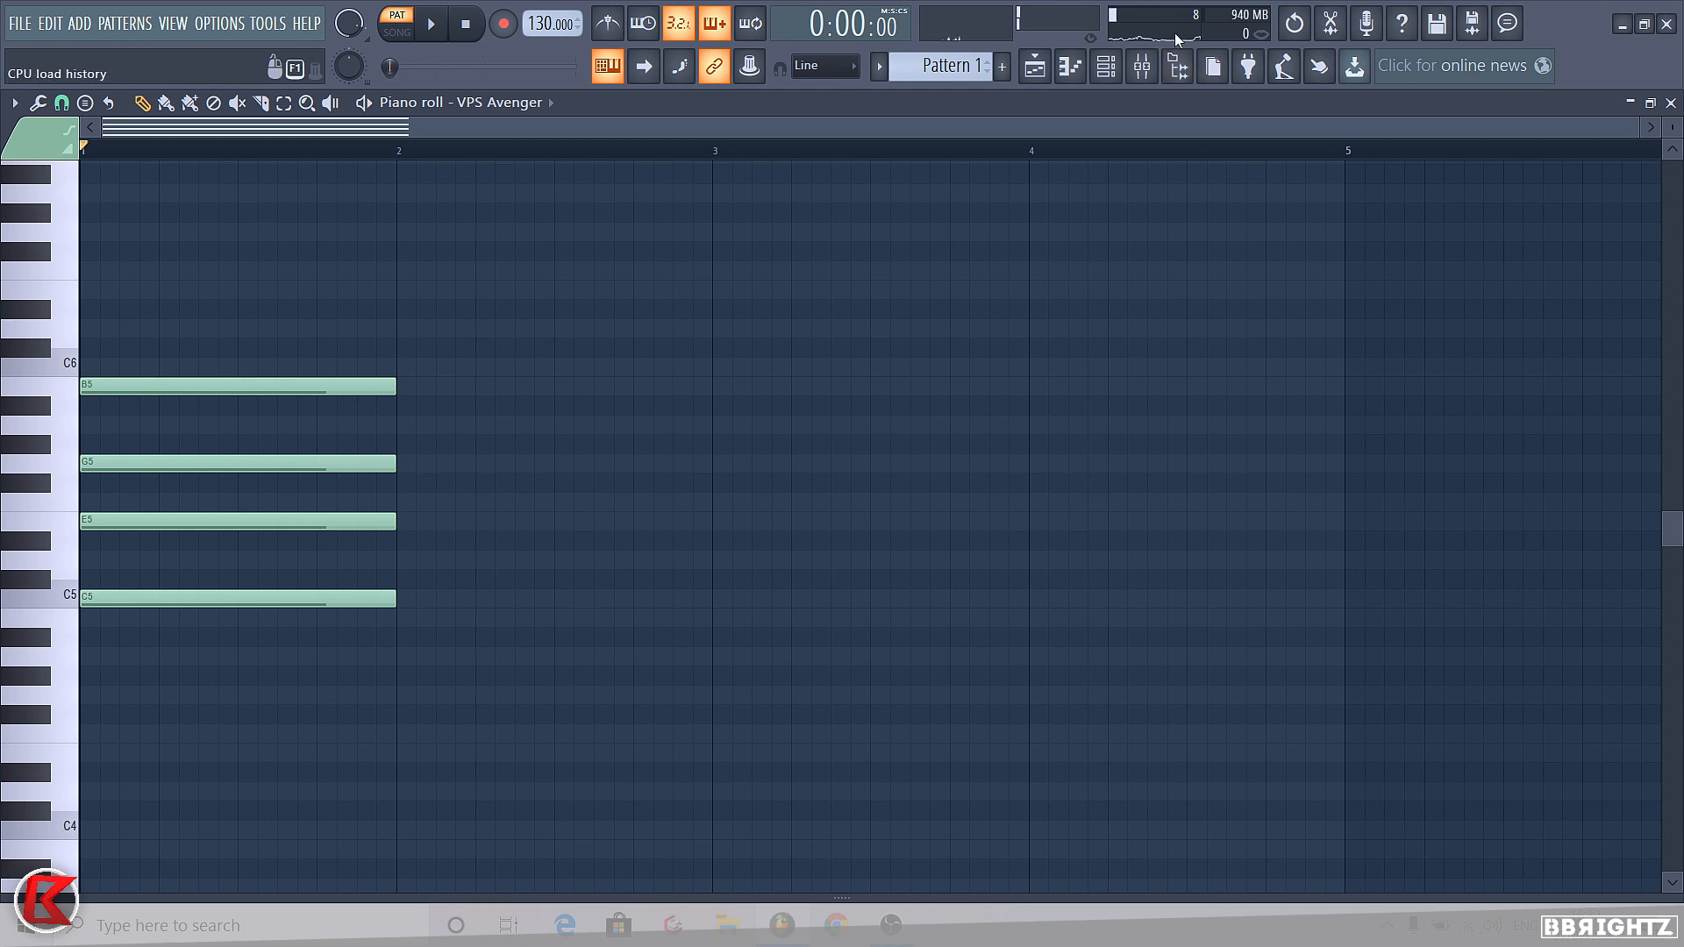
Reopen VPS Avenger's piano roll, audition the bar 1 chord an octave higher, and move it back down an octave
left_click(1035, 79)
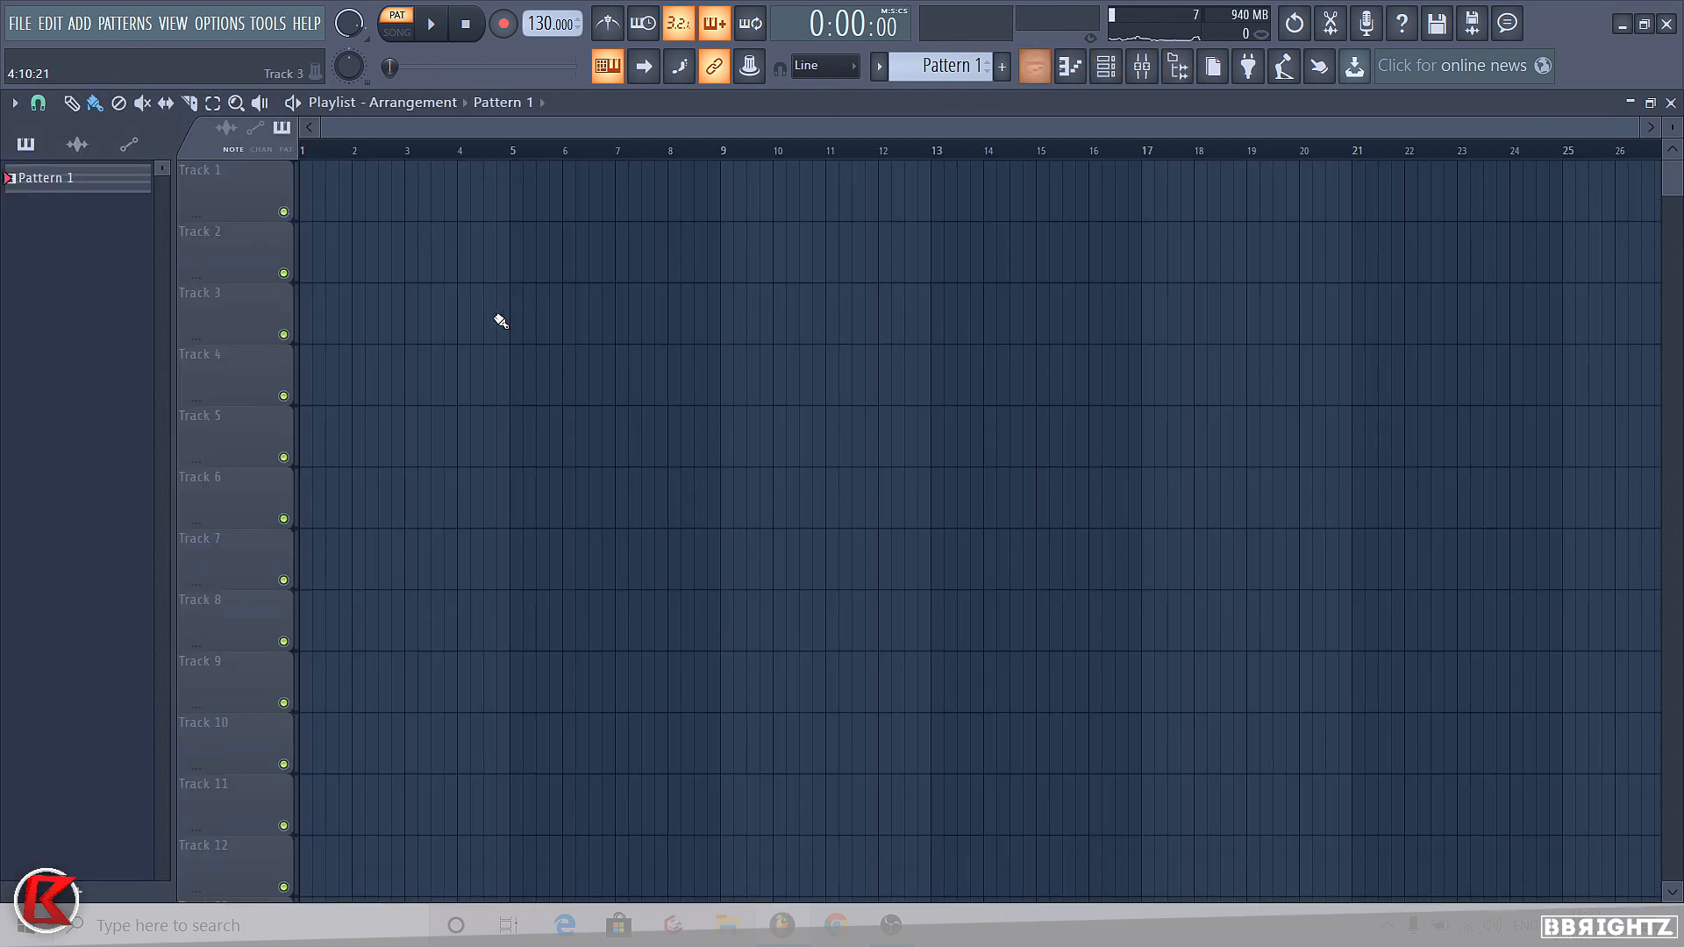
left_click(1107, 66)
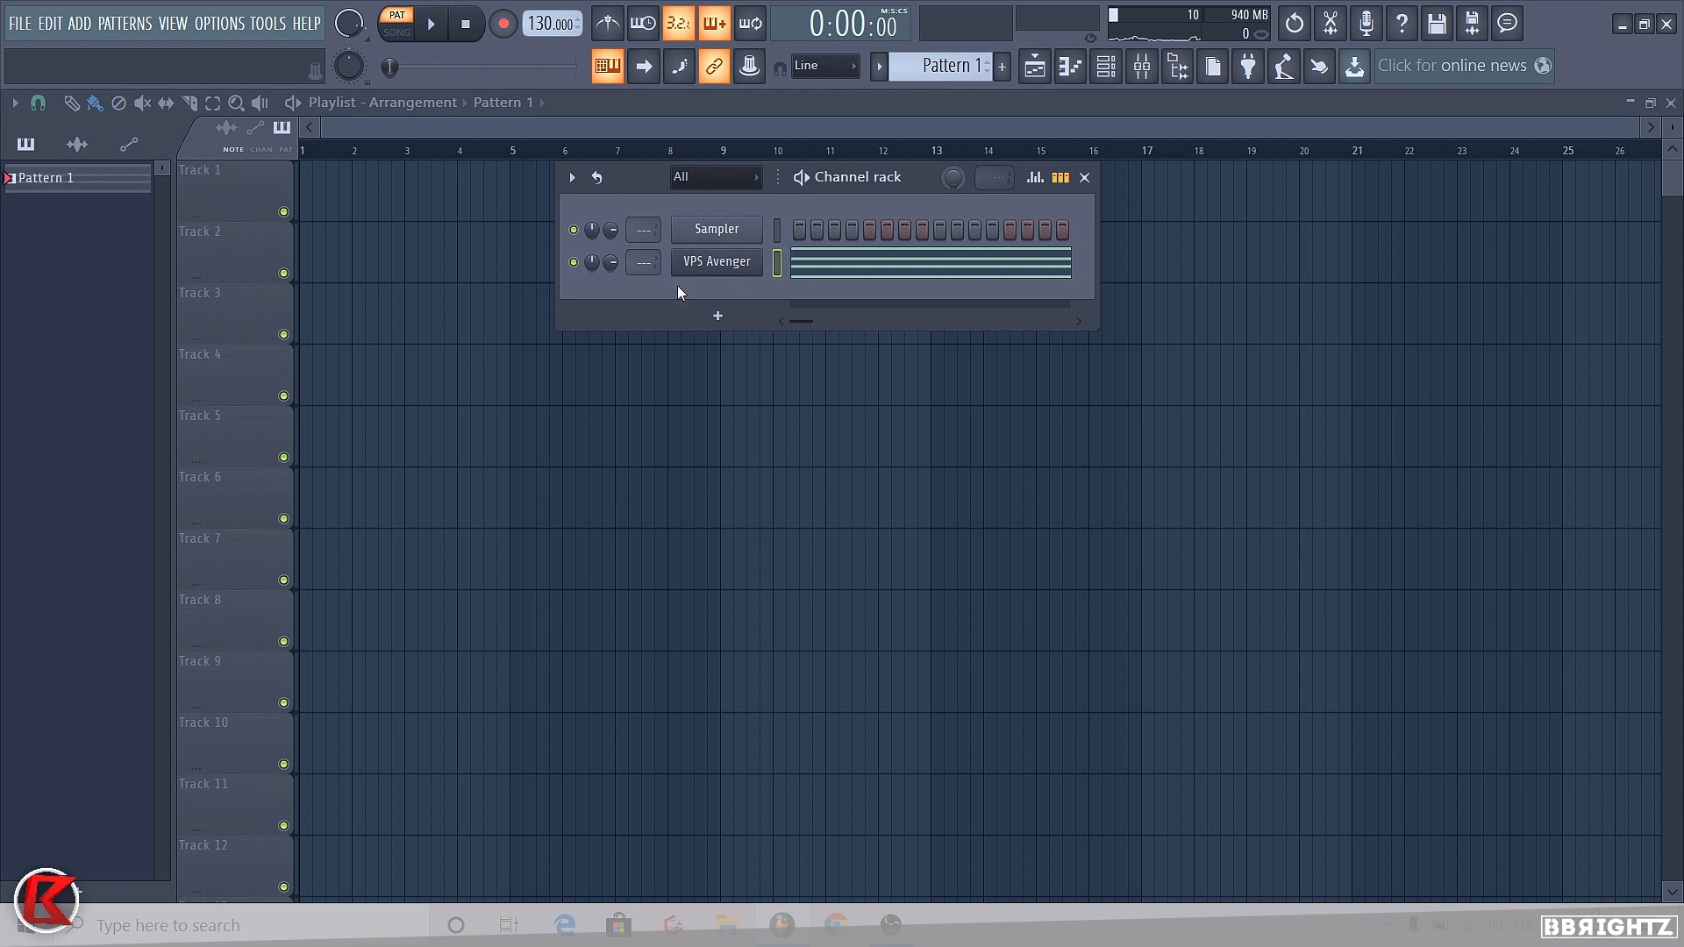
left_click(838, 278)
scroll(226, 541, "down", 3)
scroll(272, 561, "up", 3)
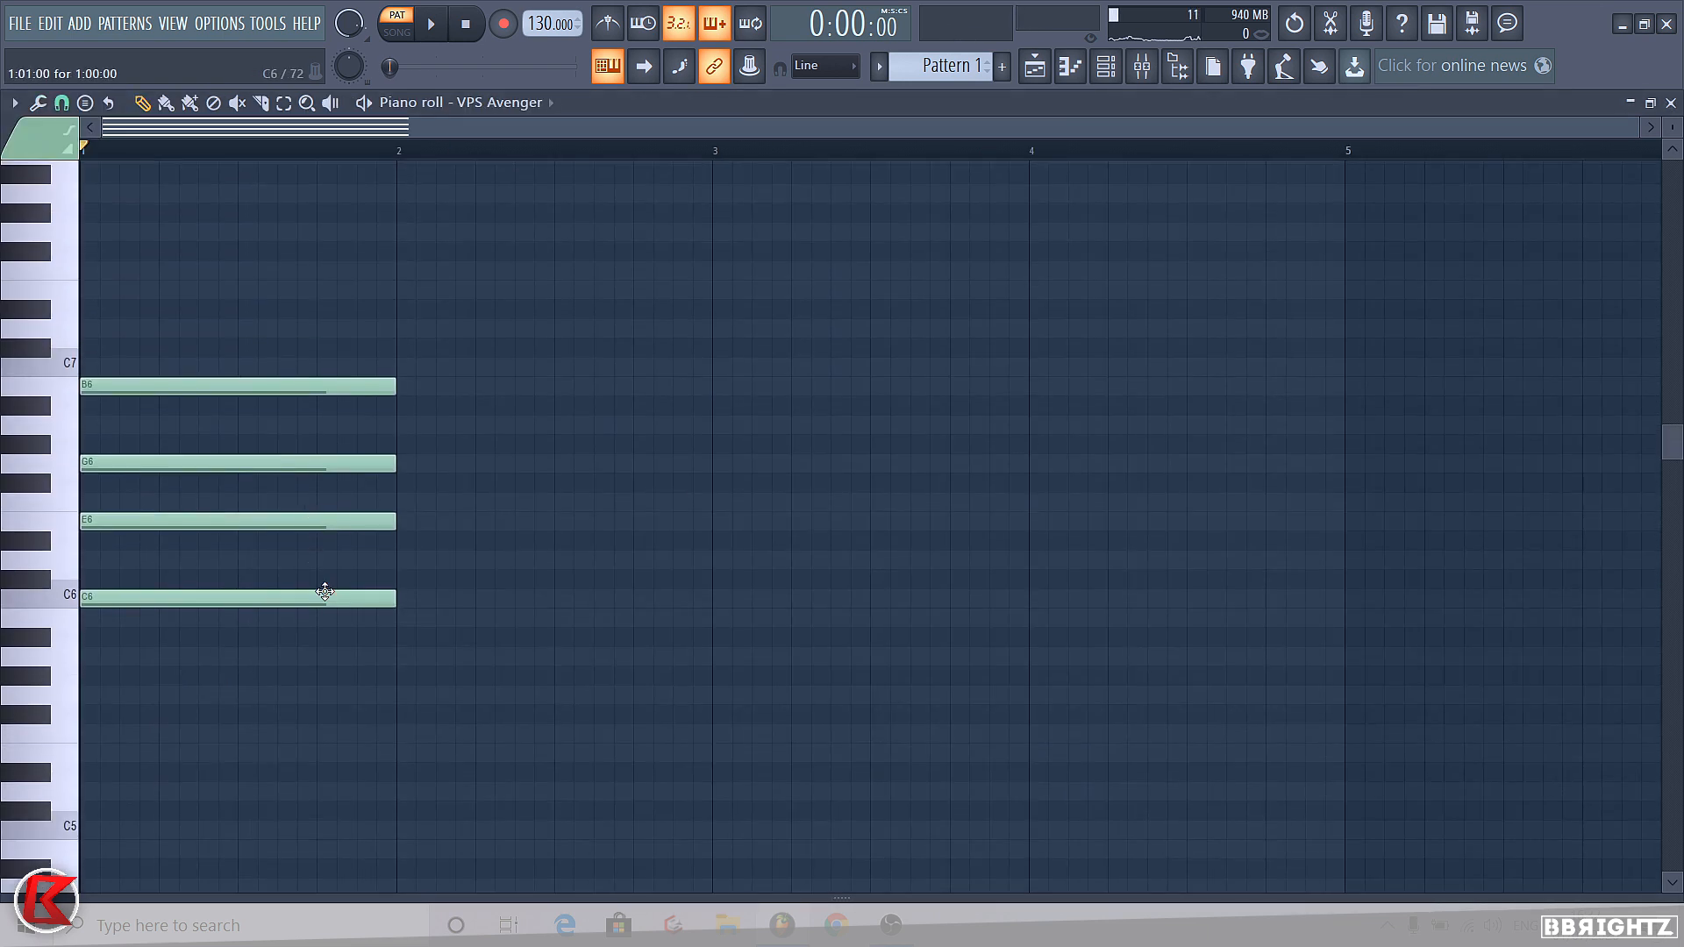
key("space")
key("space")
key("ctrl+Down")
scroll(315, 733, "down", 2)
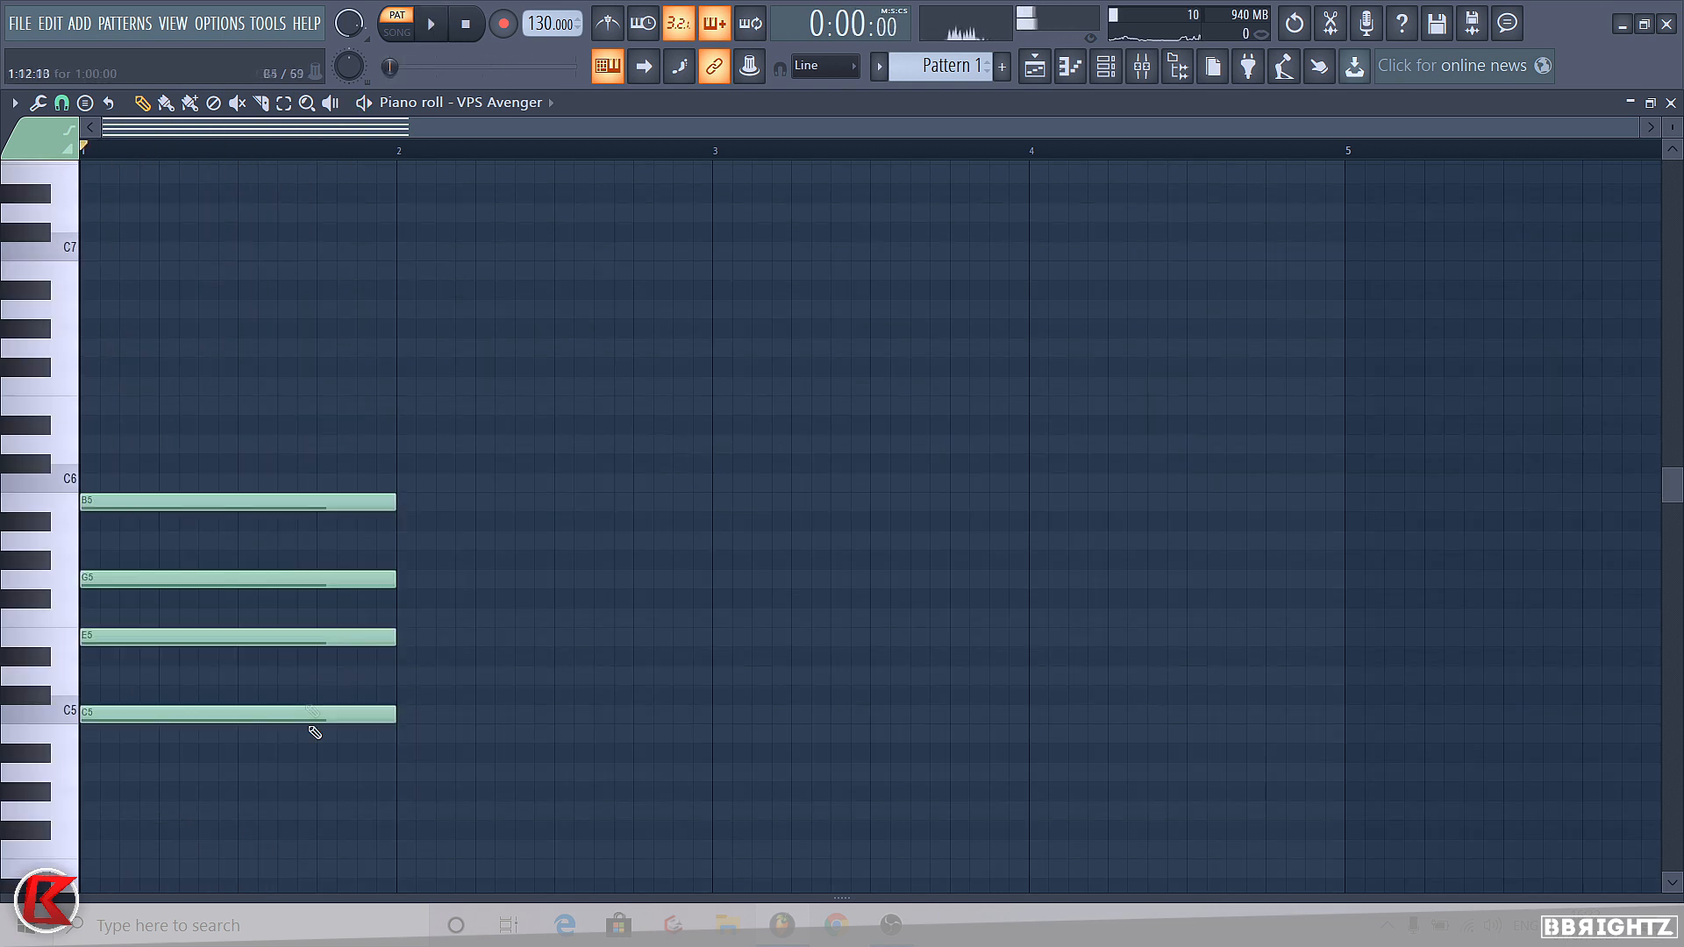
Add a one-bar chord of E5, G5, B5 and D6 at bar 2 and start playback
left_click(405, 637)
left_click(405, 579)
left_click(405, 501)
left_click(405, 444)
key("space")
Add a one-bar chord of D5, F#5, A5 and D6 at bar 3 and stop playback
left_click(723, 675)
left_click(723, 598)
left_click(723, 541)
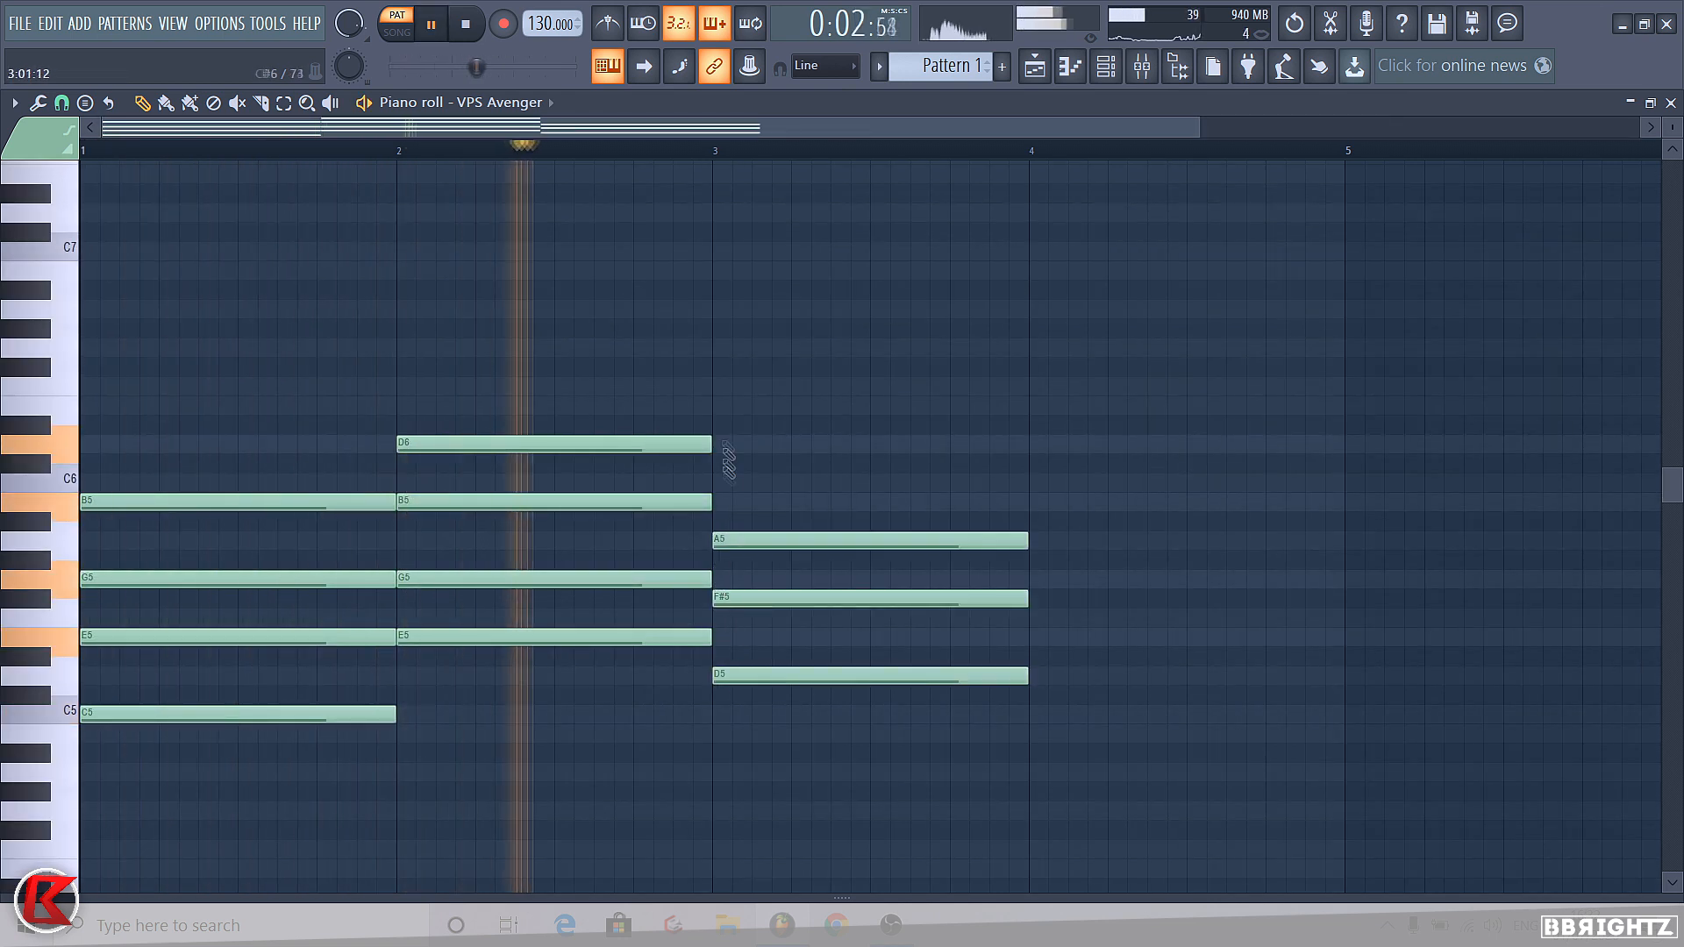
left_click(723, 444)
key("space")
Add a one-bar chord of A4, C5, E5 and A5 at bar 4
left_click(1035, 772)
left_click(1035, 714)
left_click(1035, 637)
left_click(1035, 540)
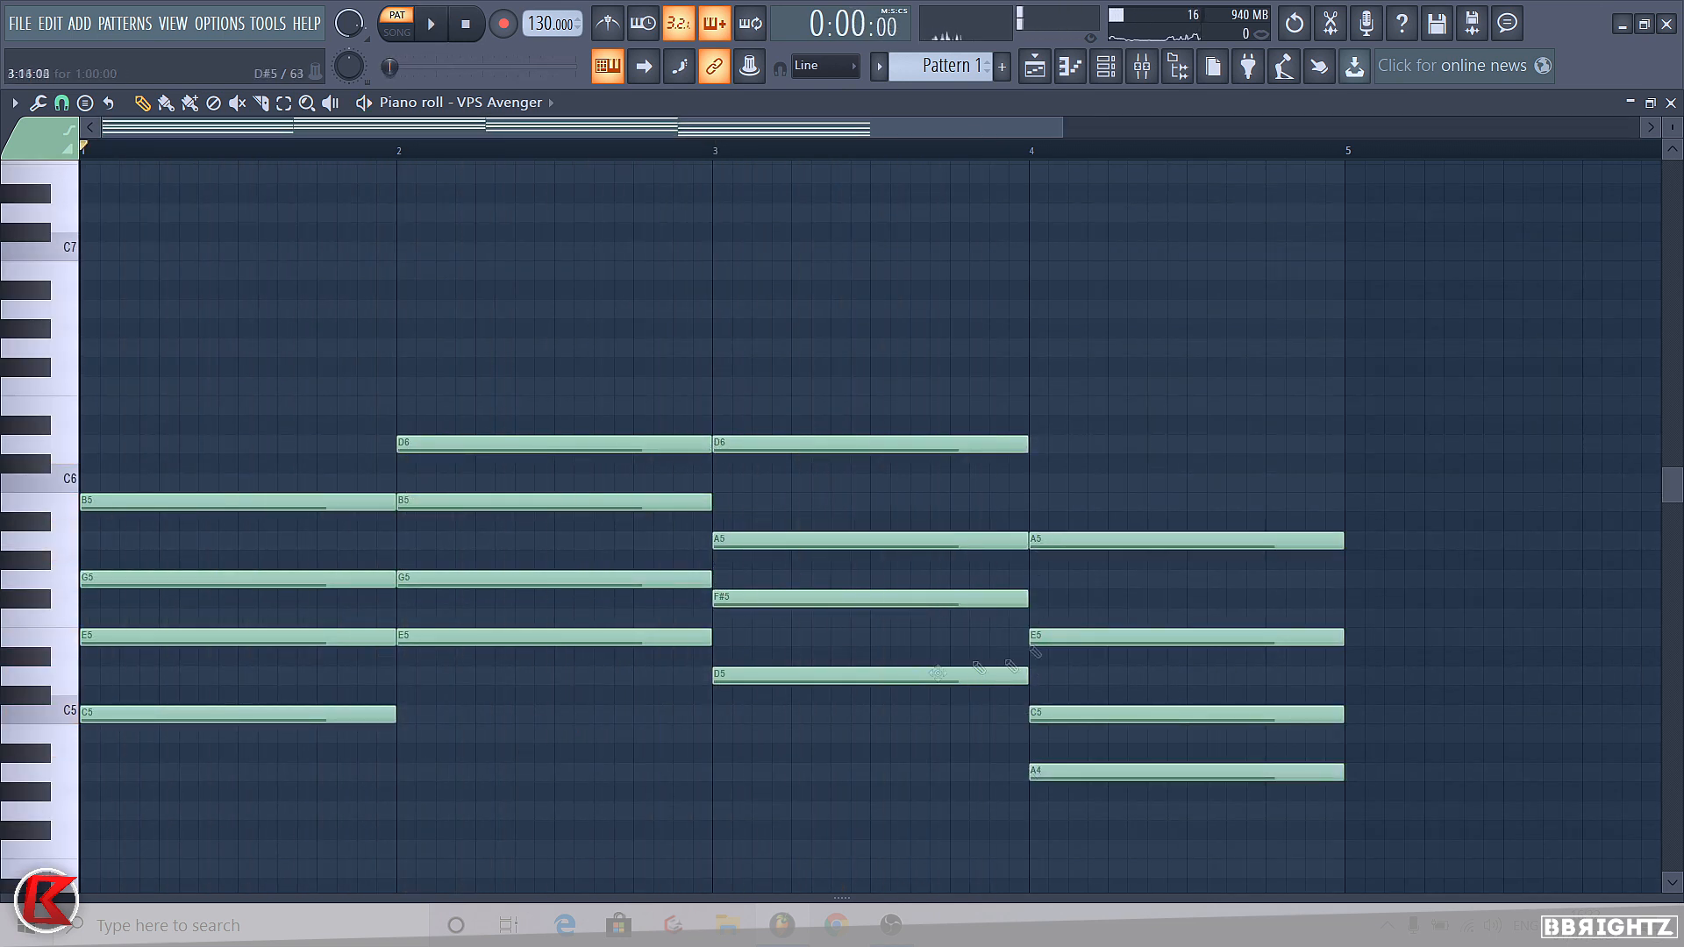
Place a Pattern 1 clip on Track 1 from bar 1 in the playlist and use song mode for playback
left_click(1035, 66)
left_click(856, 176)
left_click_drag(962, 166, 406, 166)
key("space")
key("space")
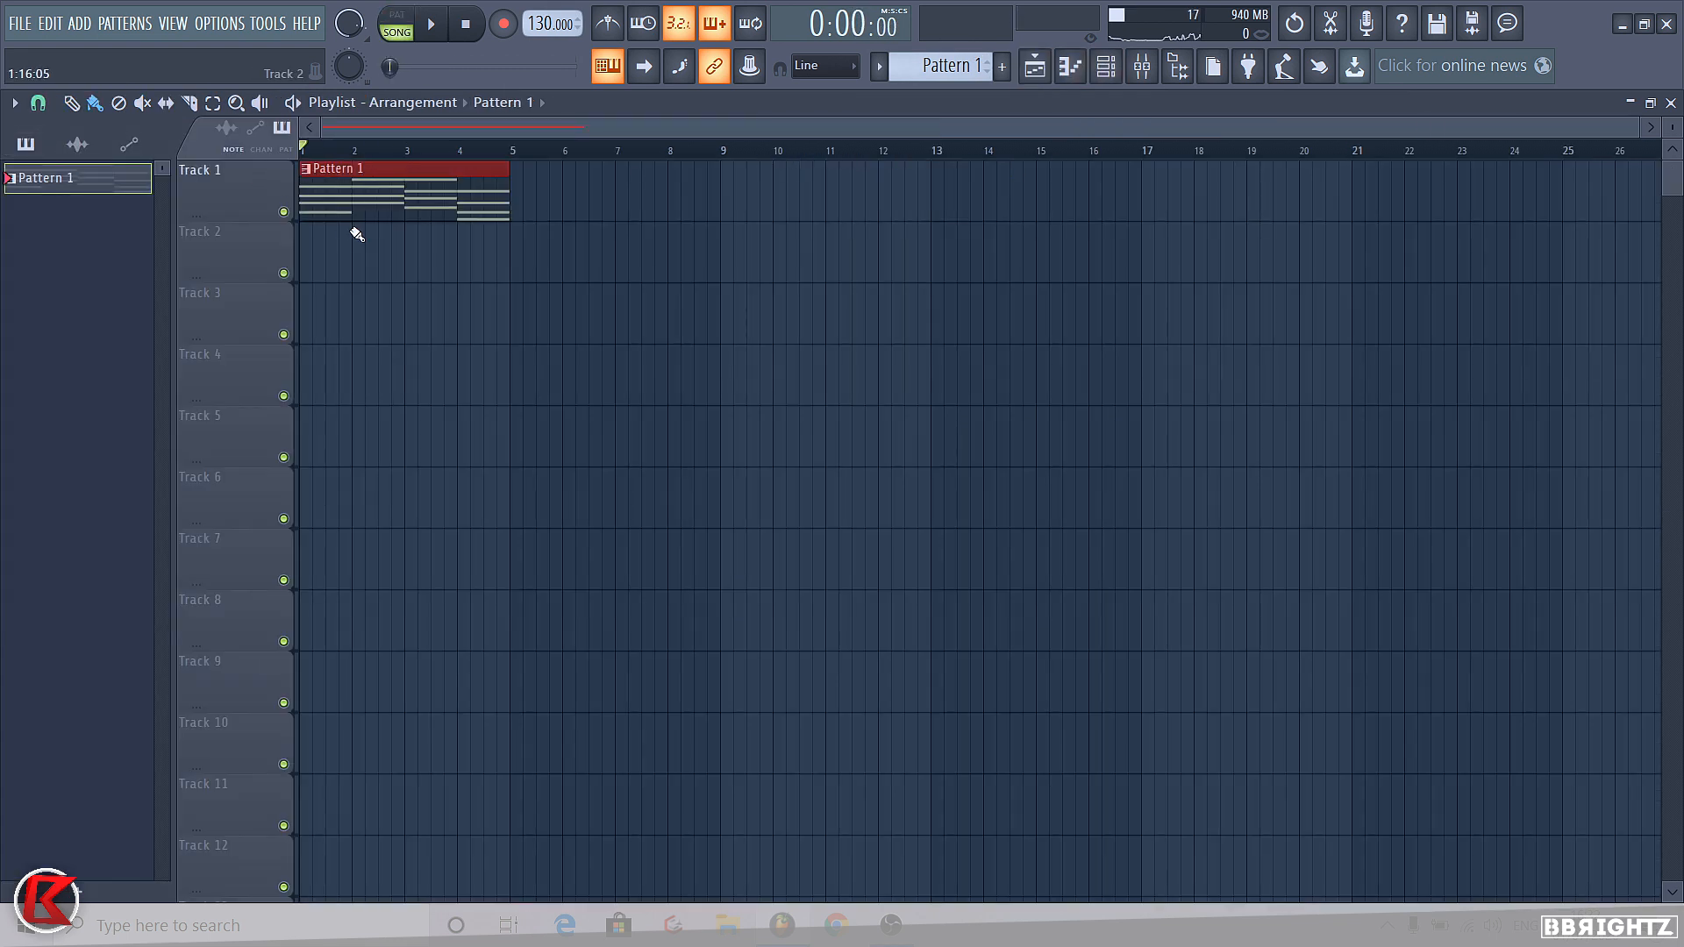
Play the arrangement, placing a second Pattern 1 clip past bar 8 on Track 1 and deleting it
key("space")
left_click(680, 207)
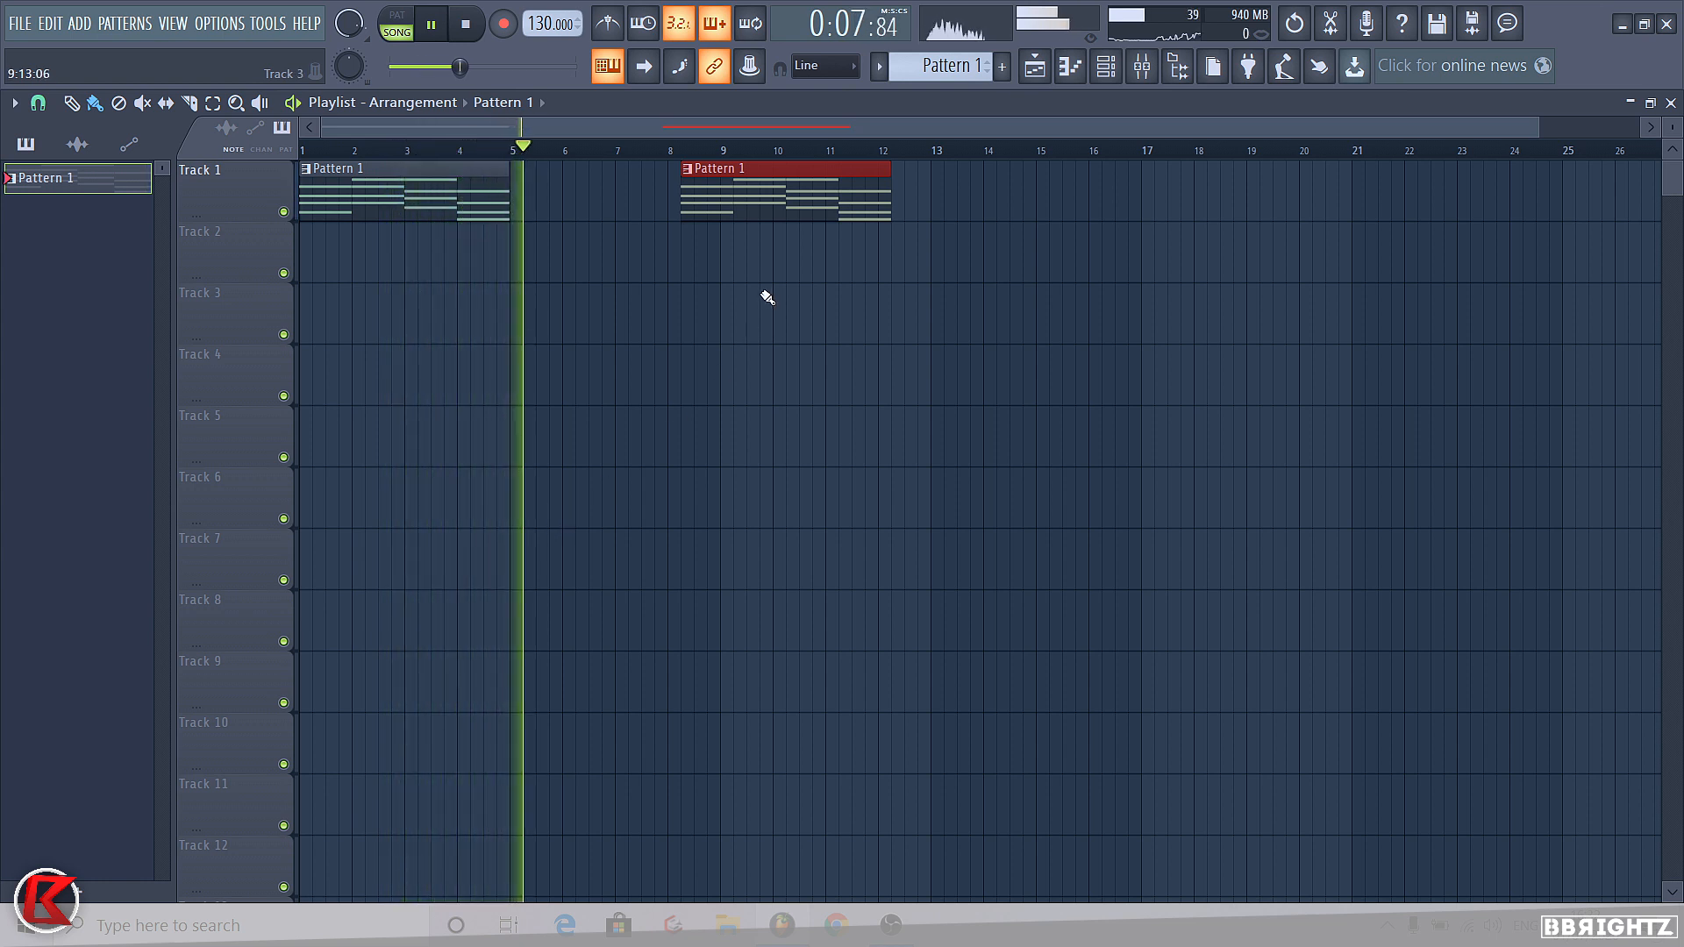
key("space")
right_click(797, 215)
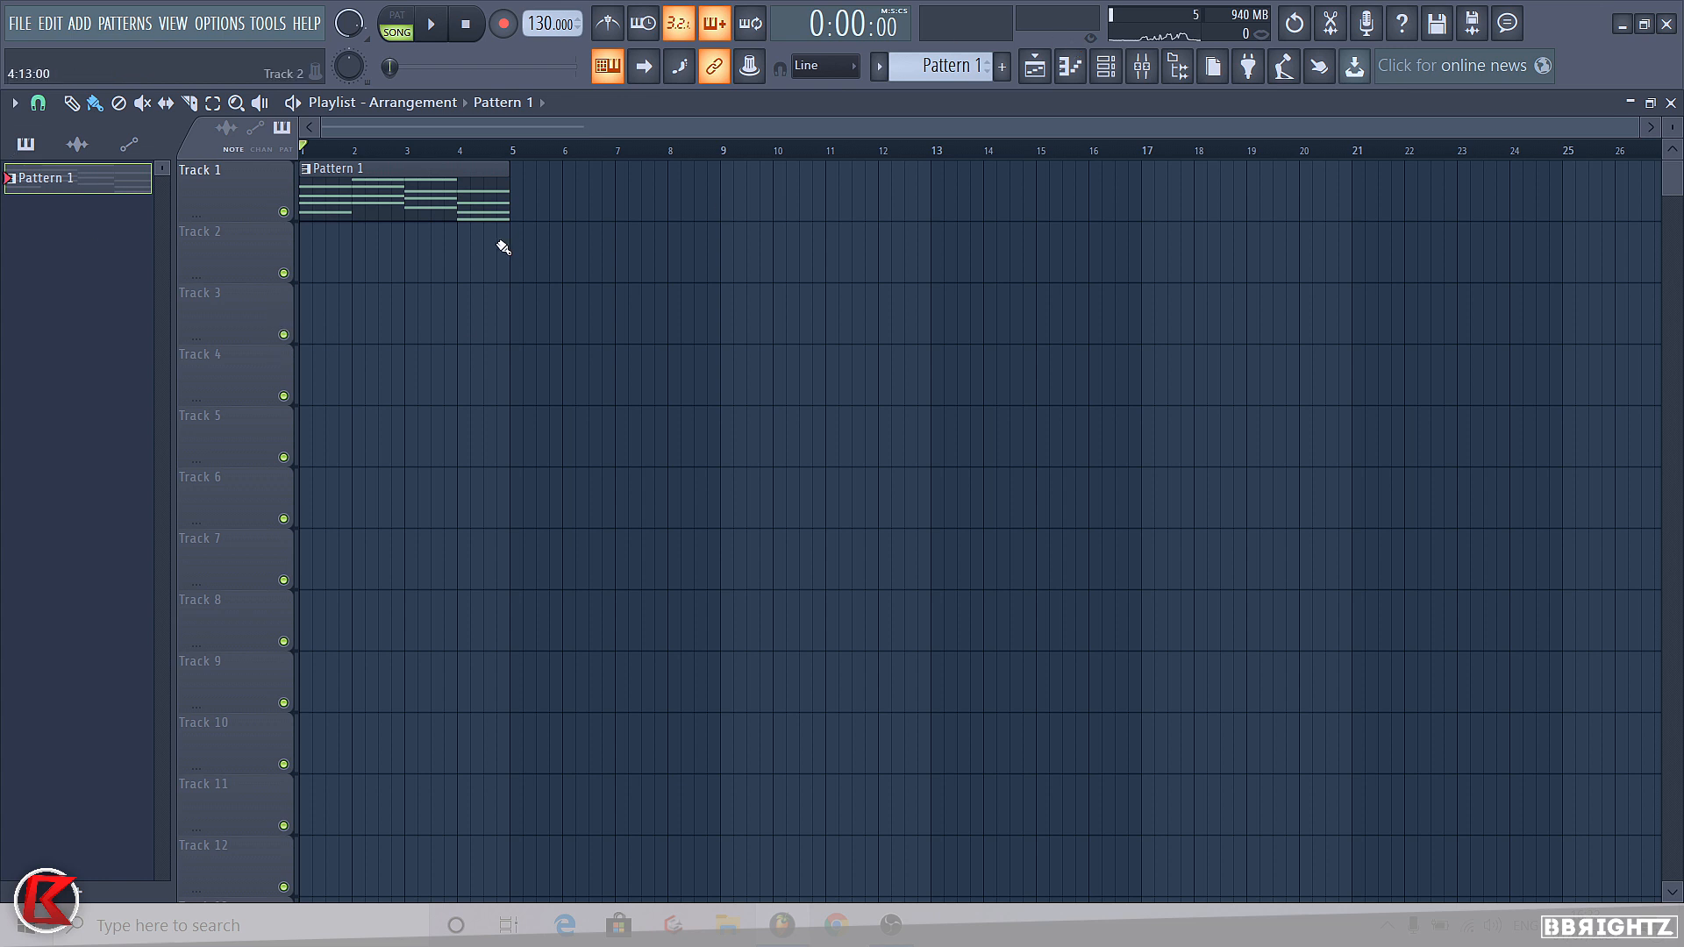
Turn off the Equalizer, V-Verb, Delay and AA Vintage Chorus effects inside VPS Avenger
left_click(1142, 66)
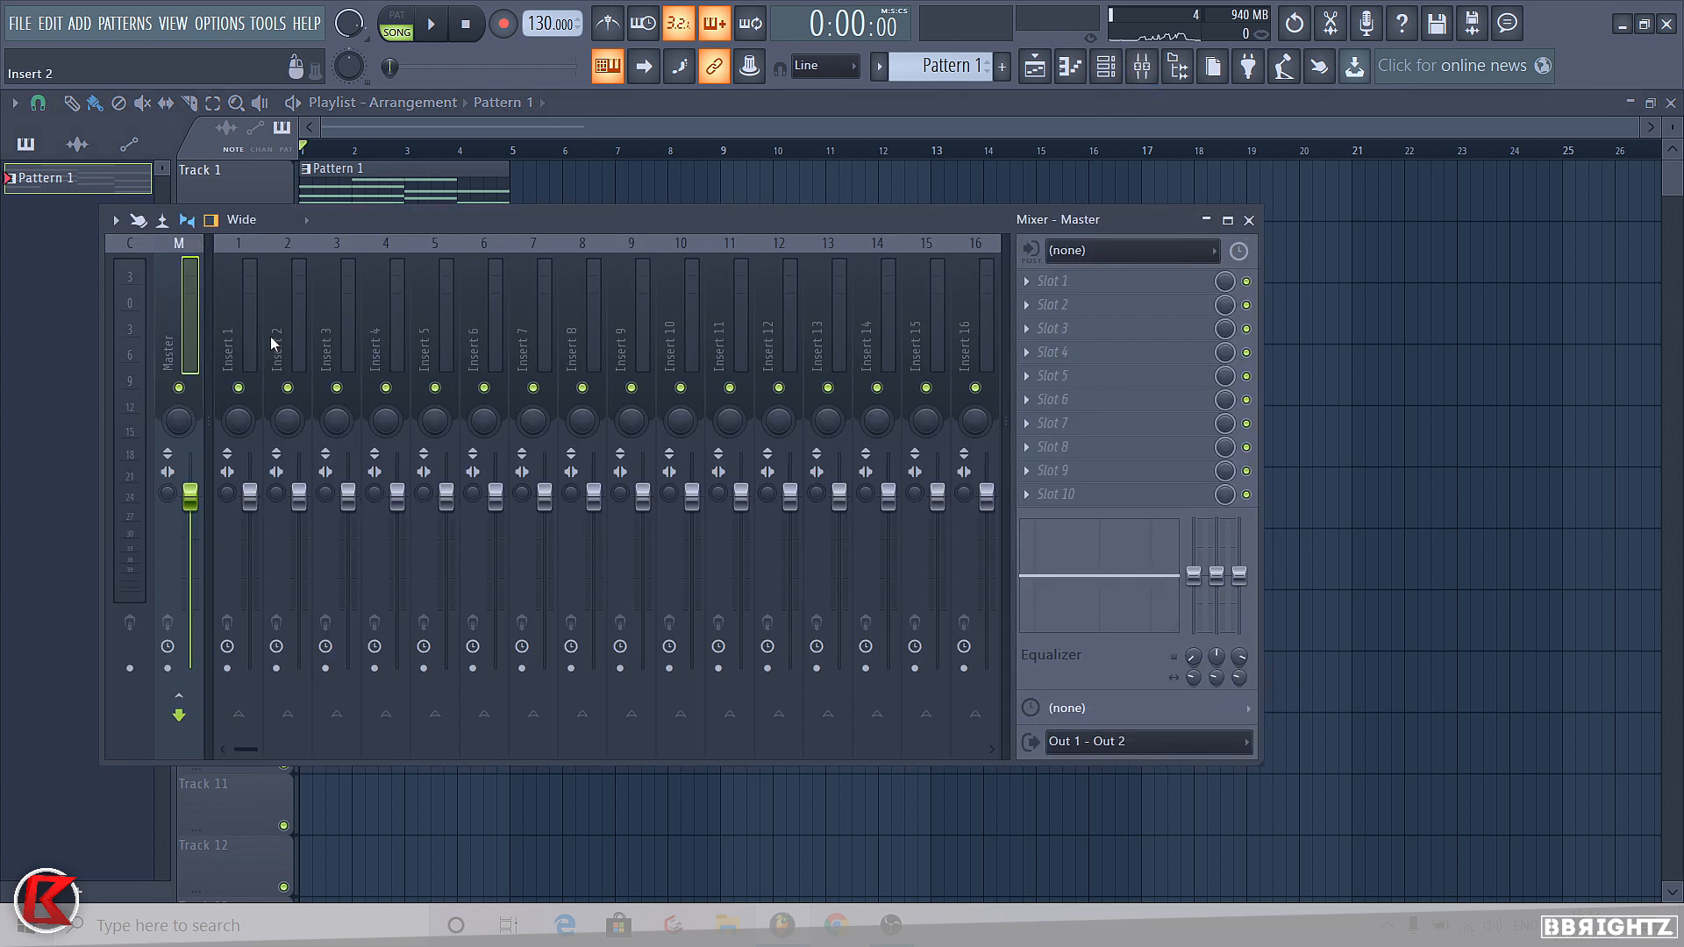
key("F9")
left_click(1106, 65)
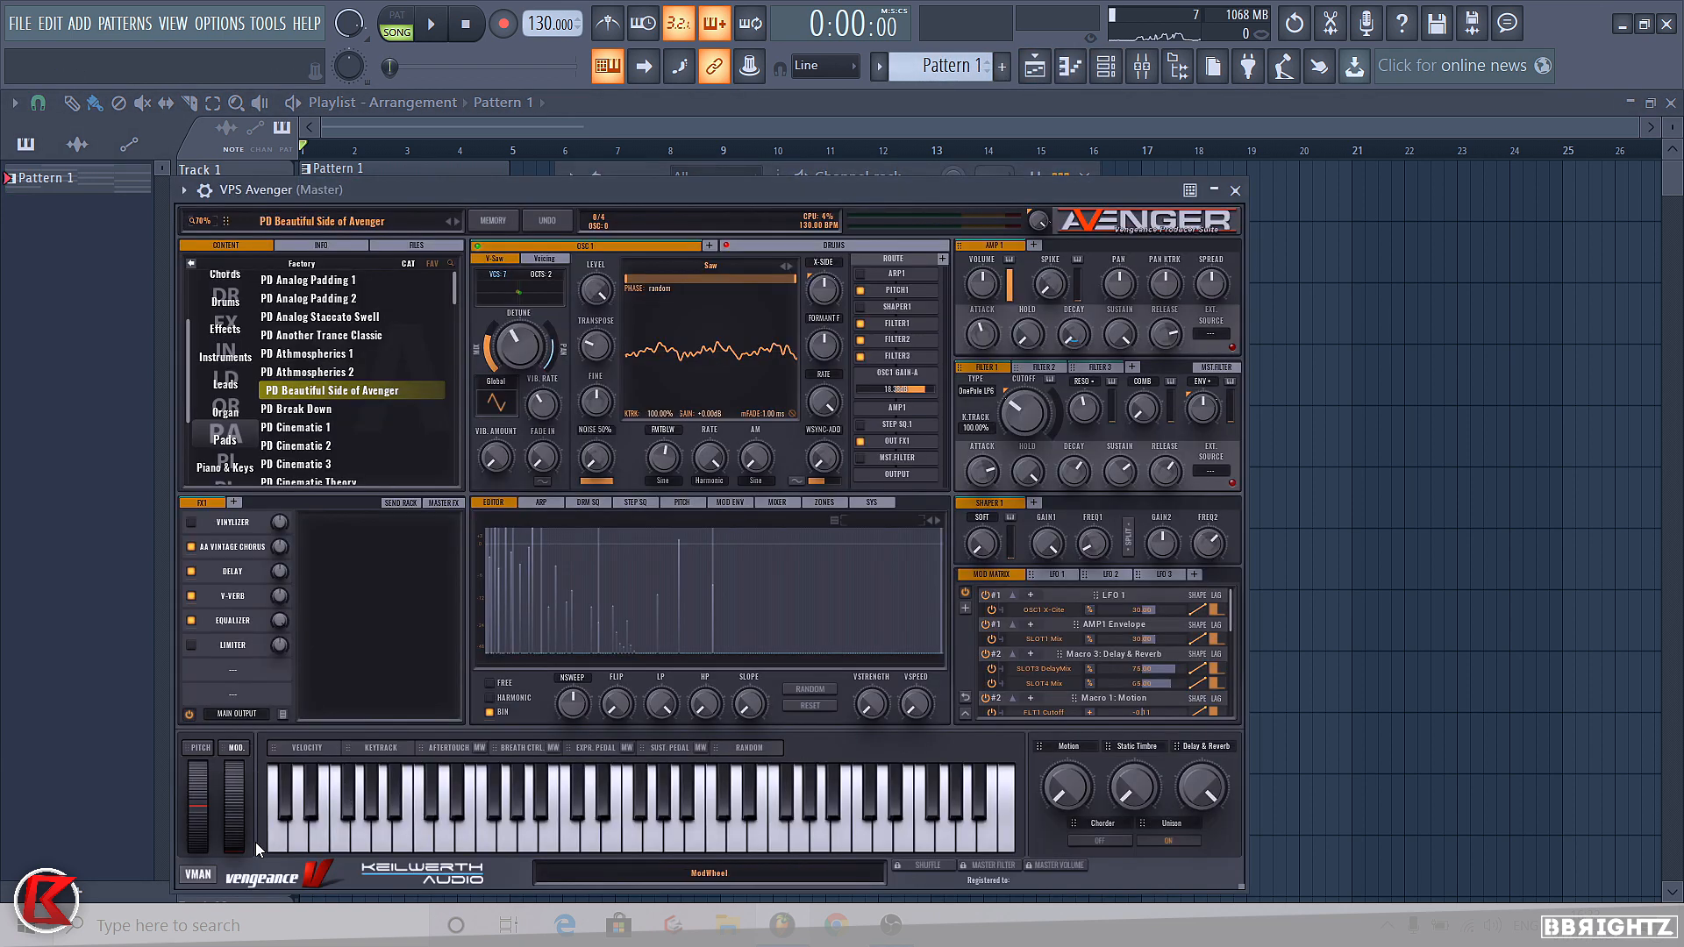
left_click(191, 620)
left_click(191, 596)
left_click(191, 571)
left_click(192, 547)
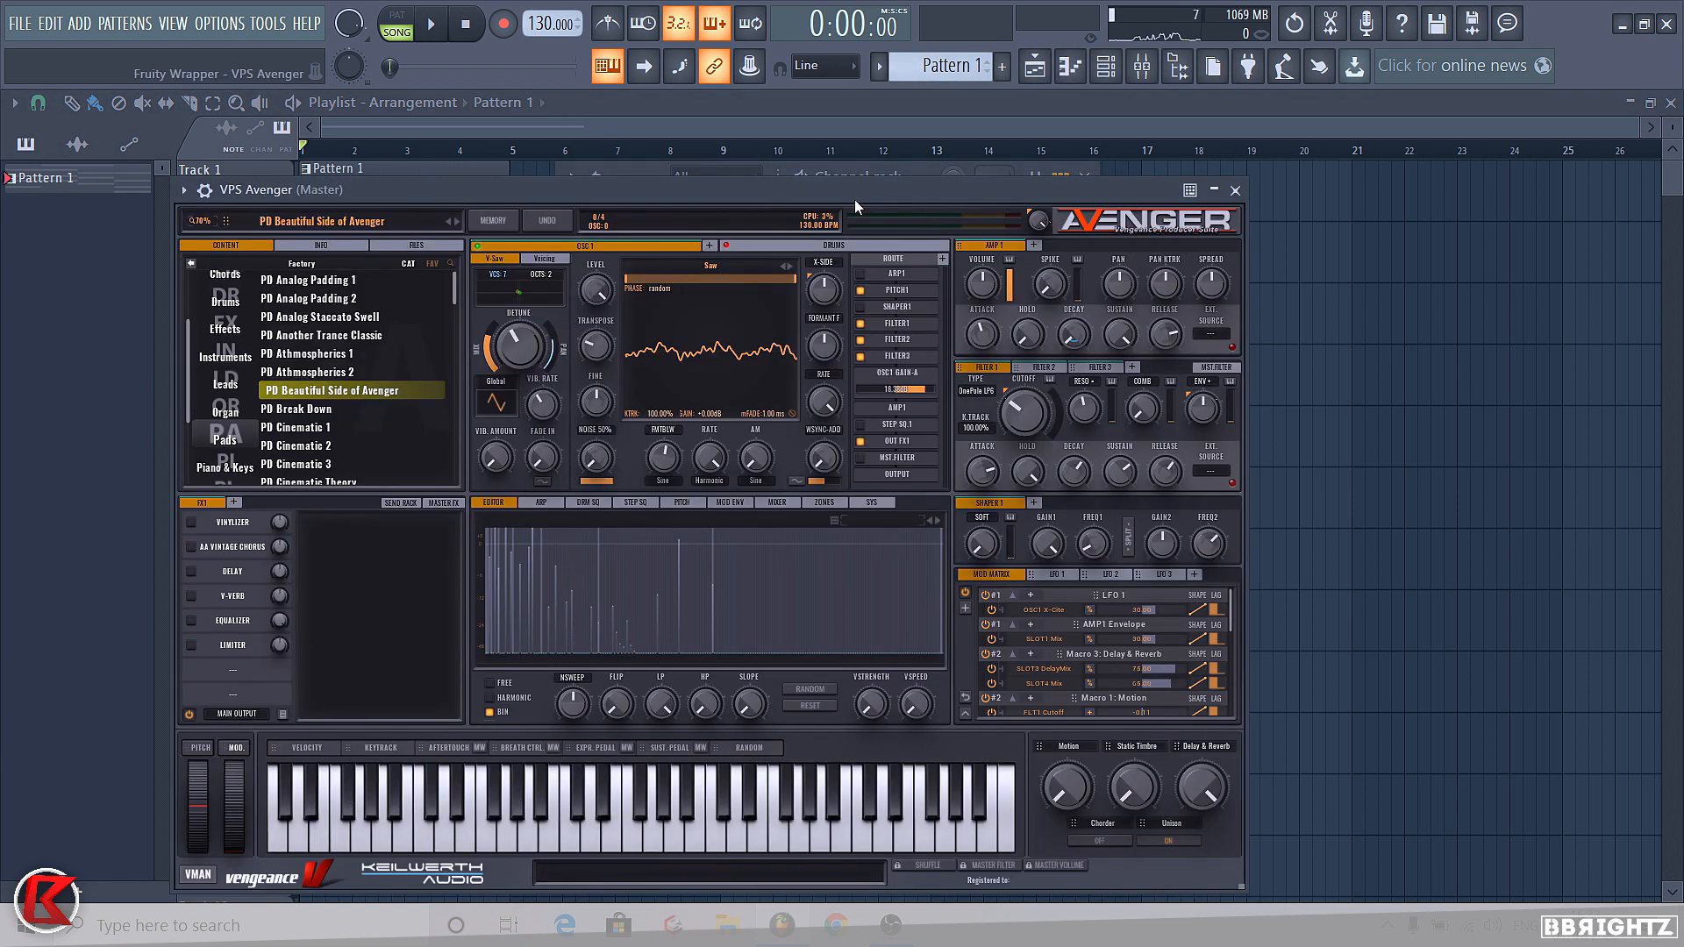
Close the VPS Avenger window and play the arrangement to check the CPU load without its effects
key("space")
left_click(1236, 191)
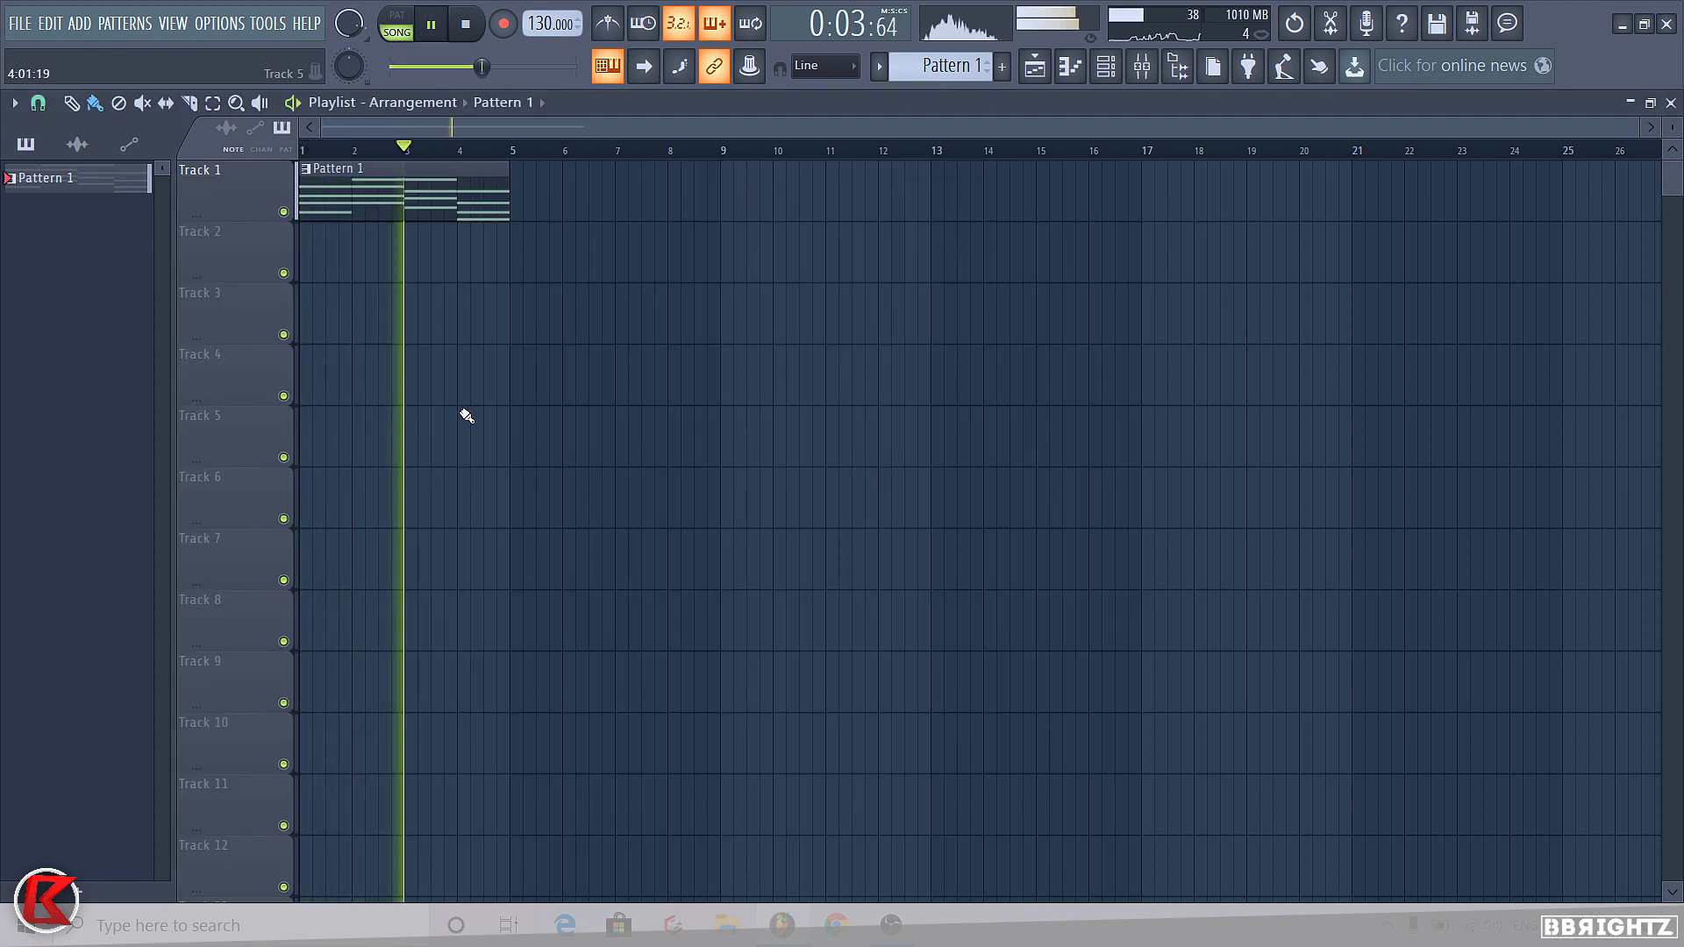
key("space")
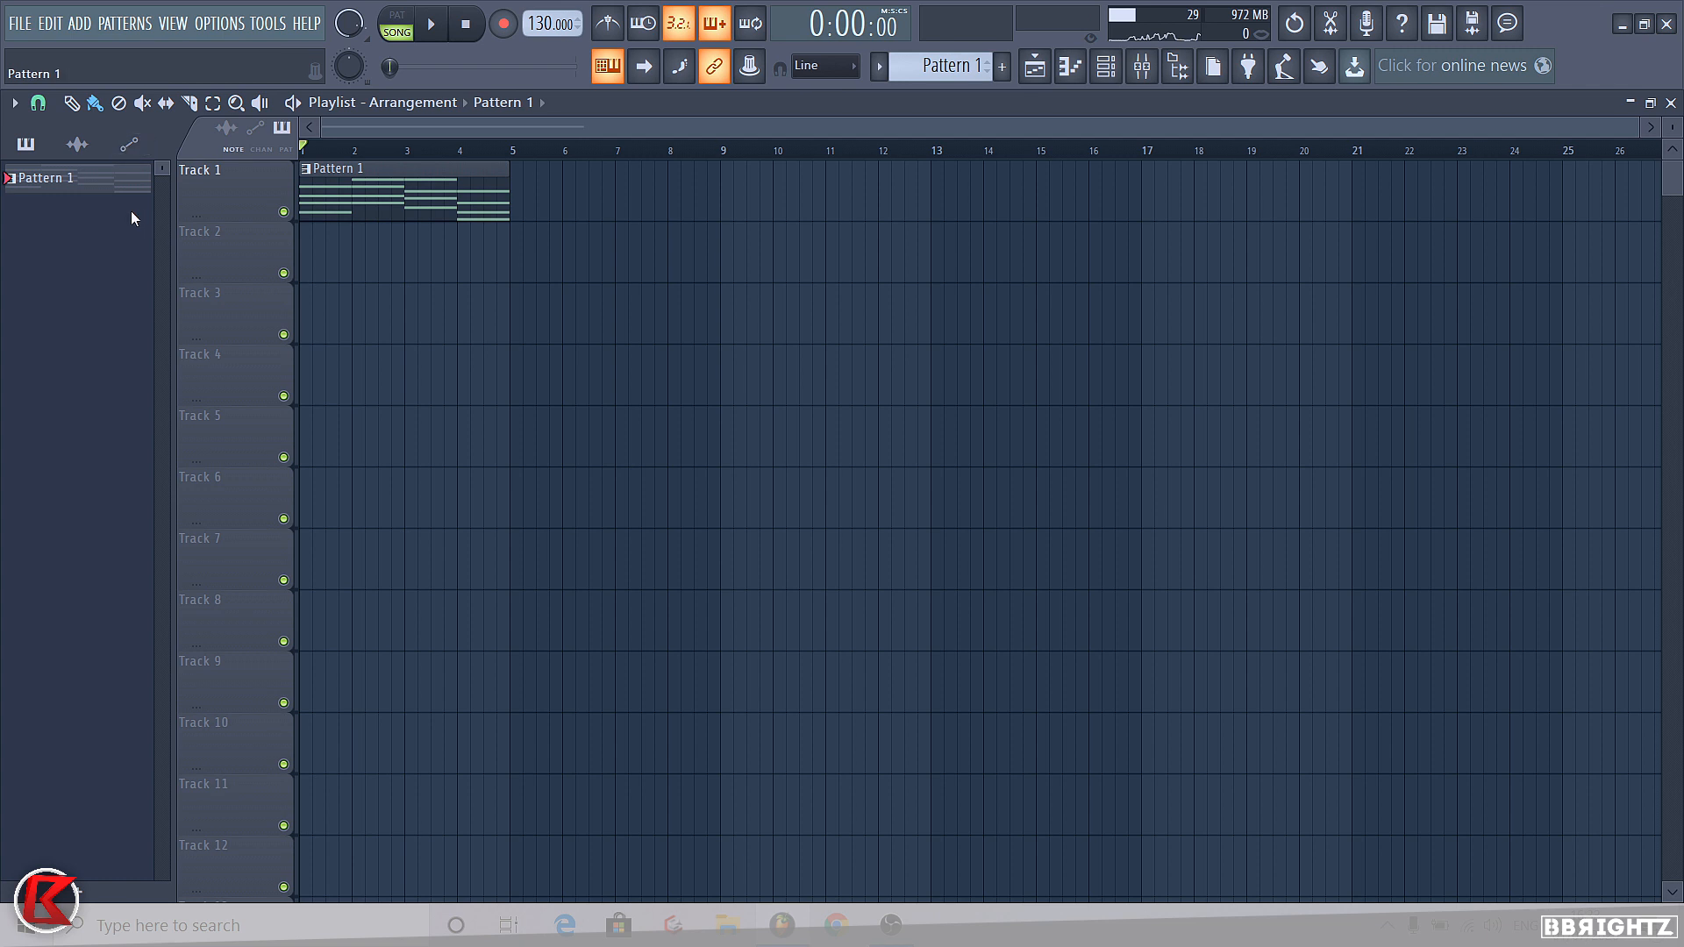
Render Pattern 1 to audio, replacing its playlist clip, and display all channels in the channel rack
right_click(81, 179)
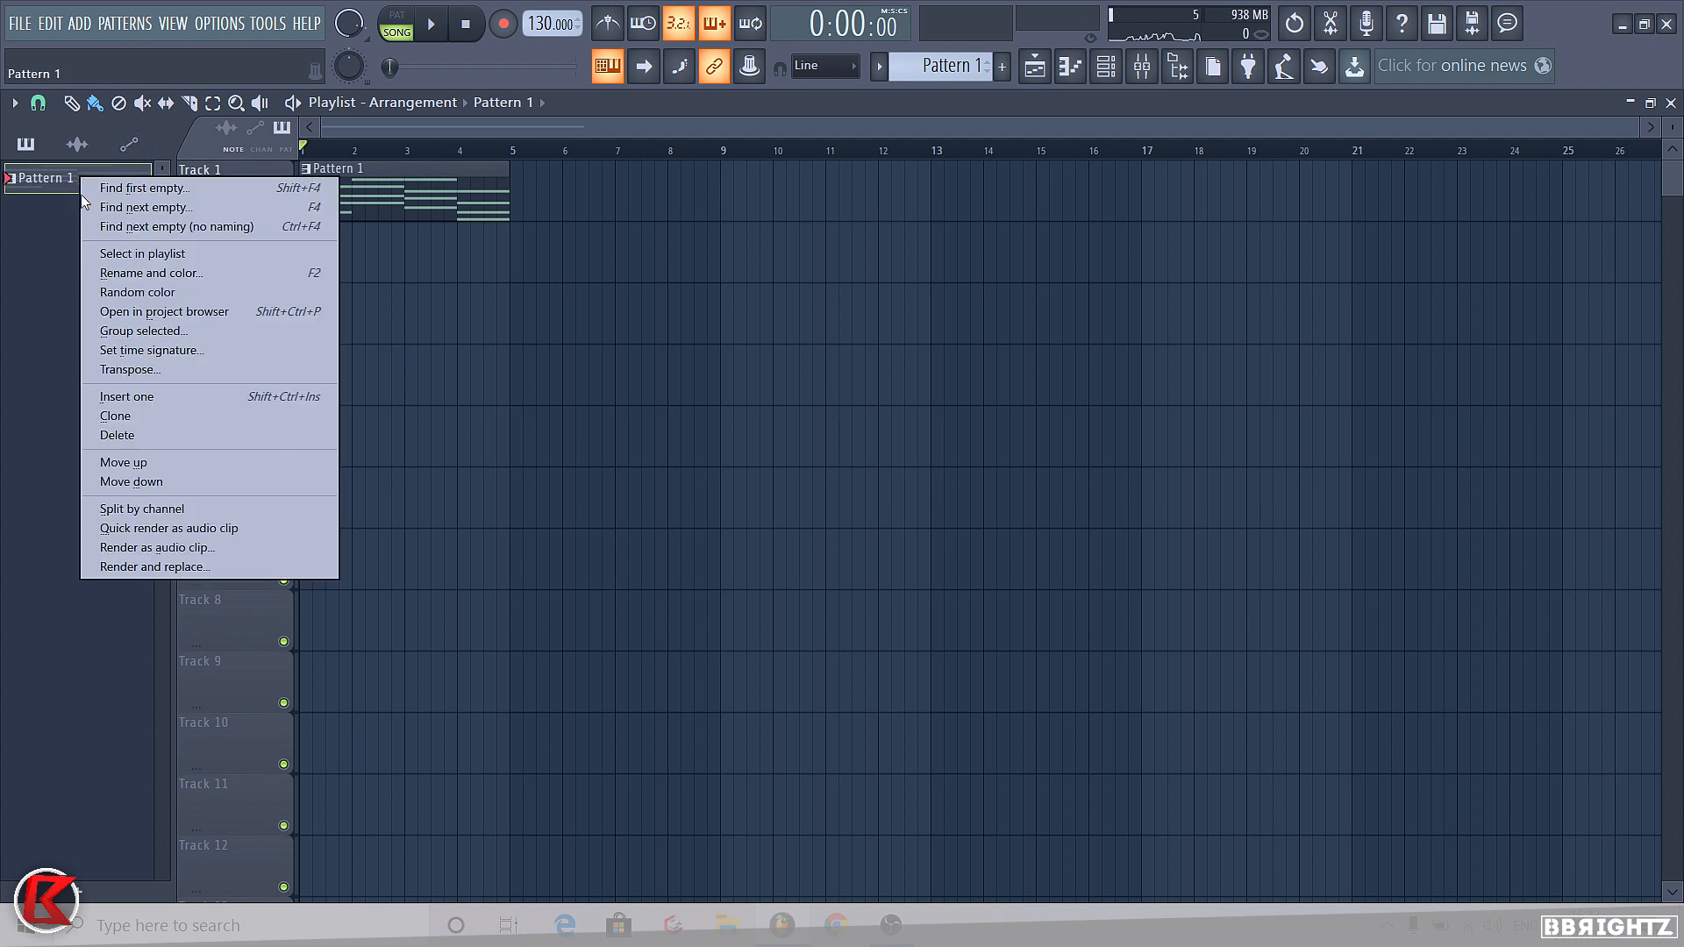
left_click(157, 570)
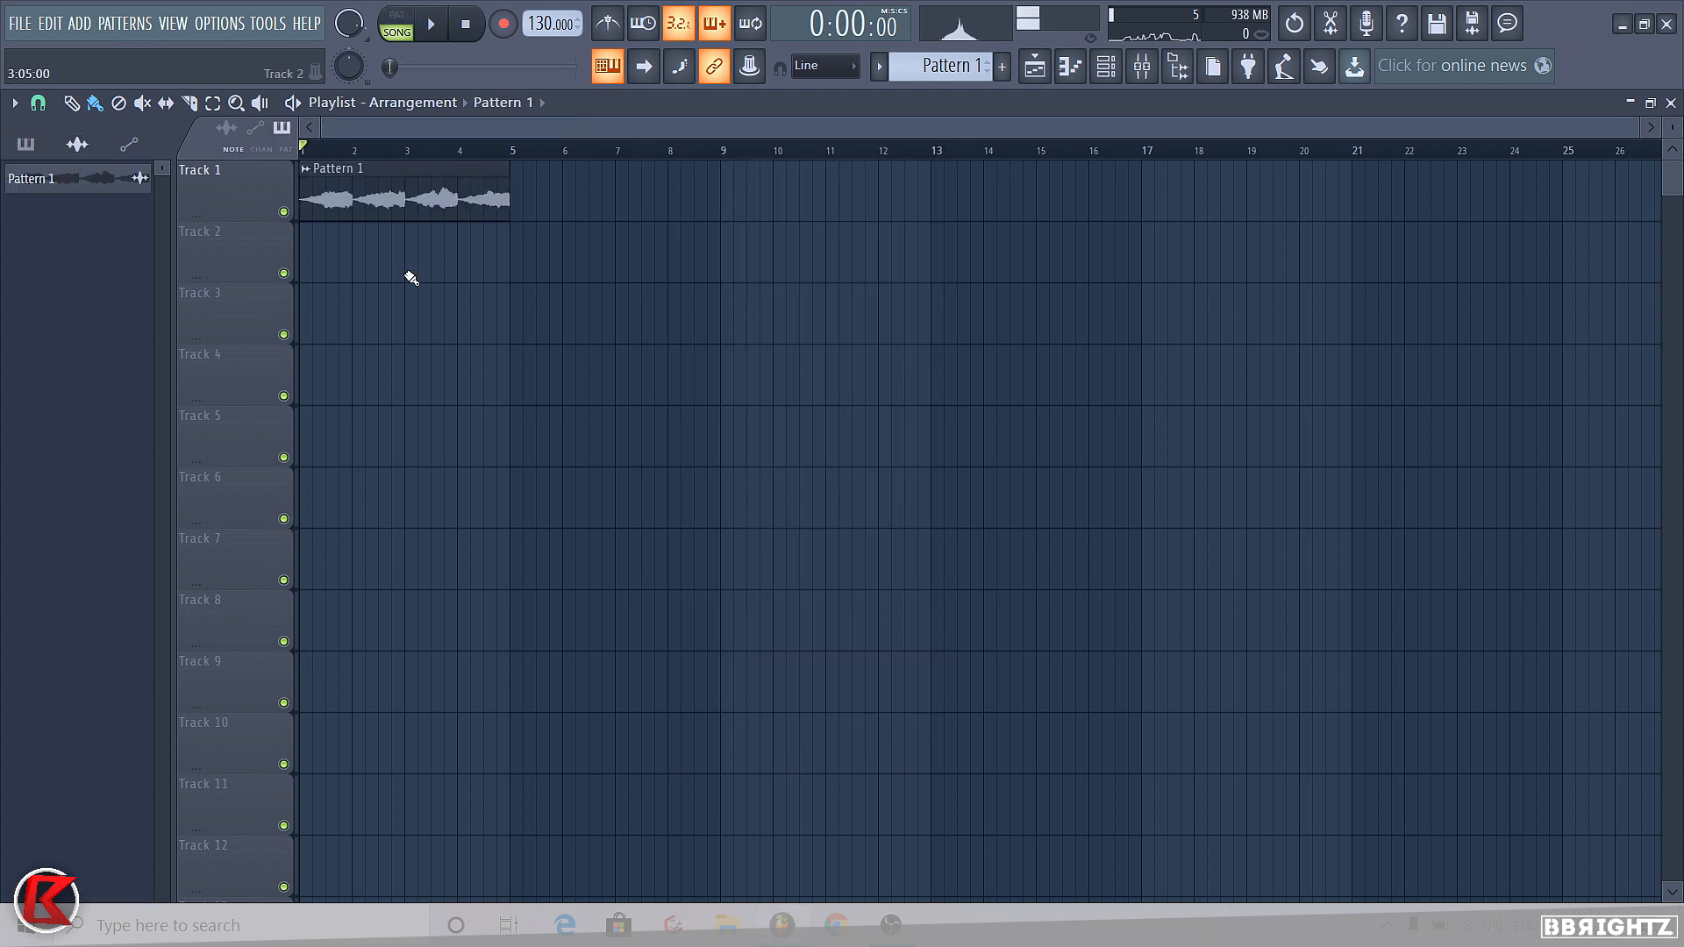
left_click(1106, 65)
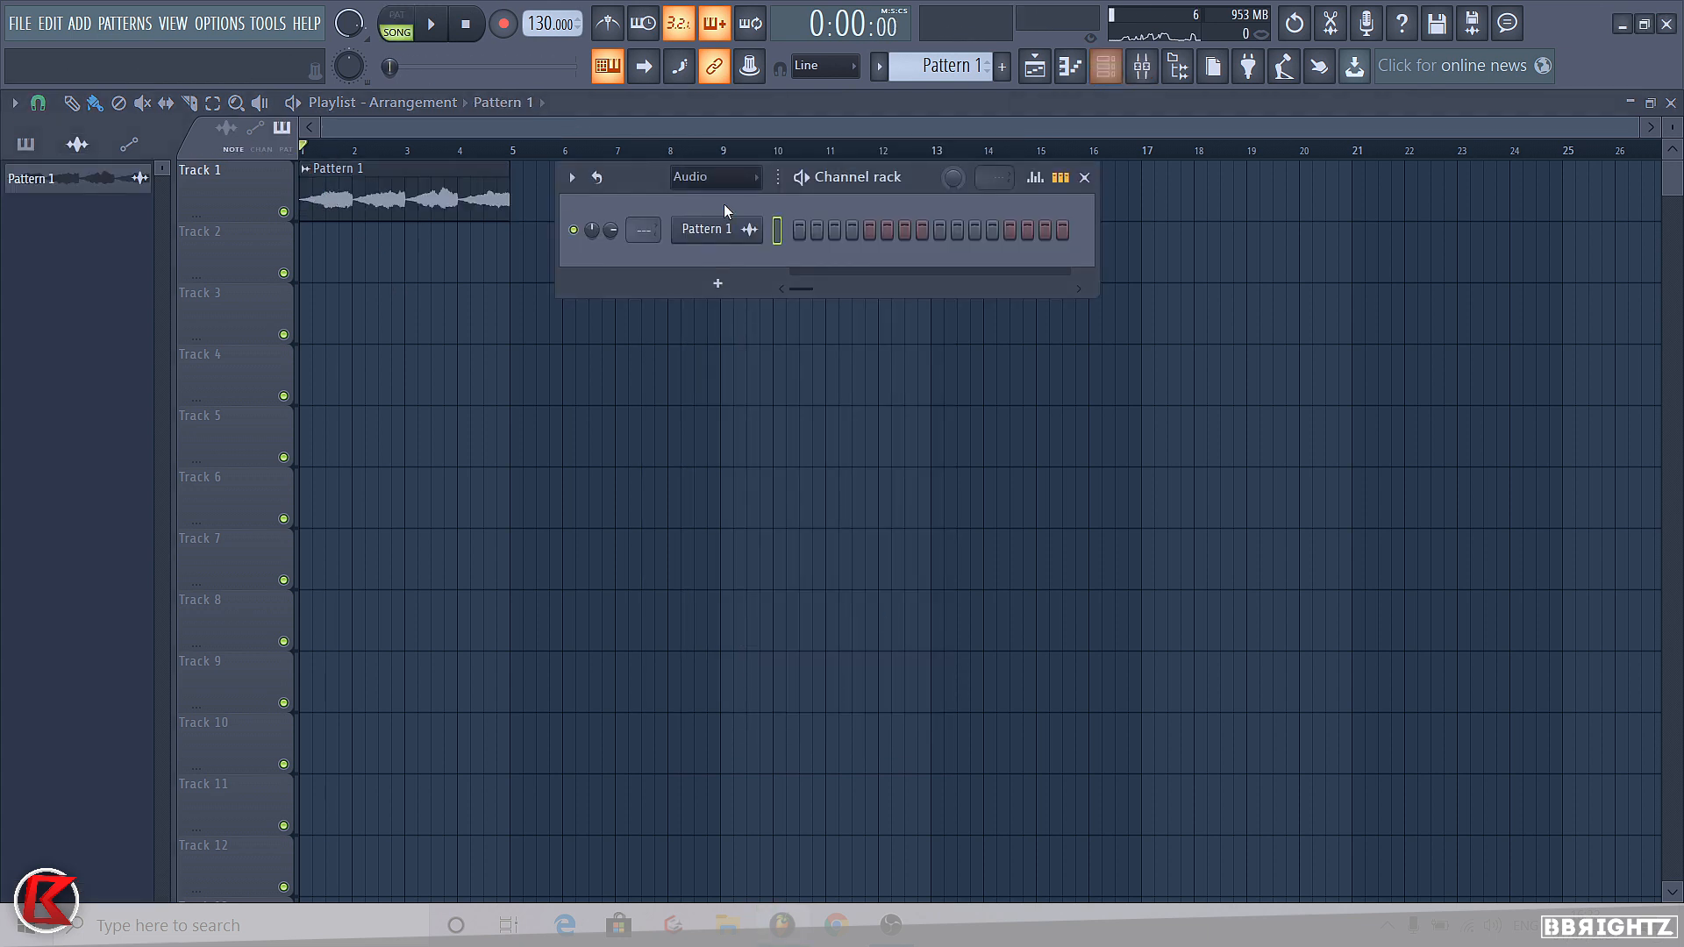
left_click(712, 176)
left_click(709, 207)
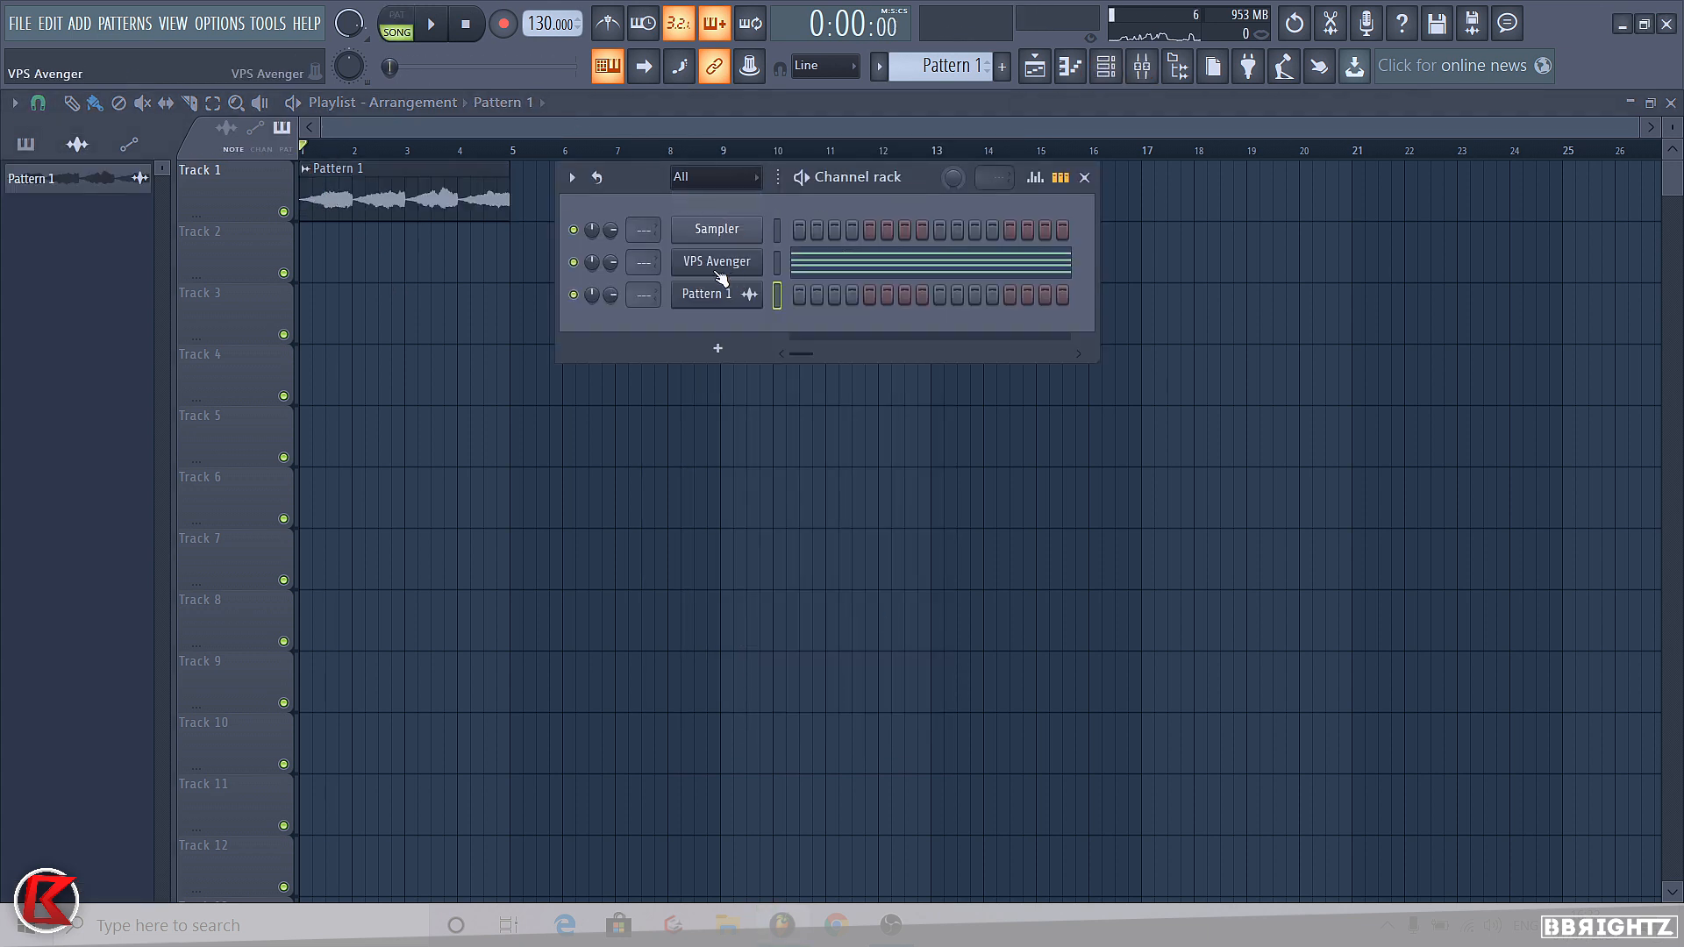
key("F6")
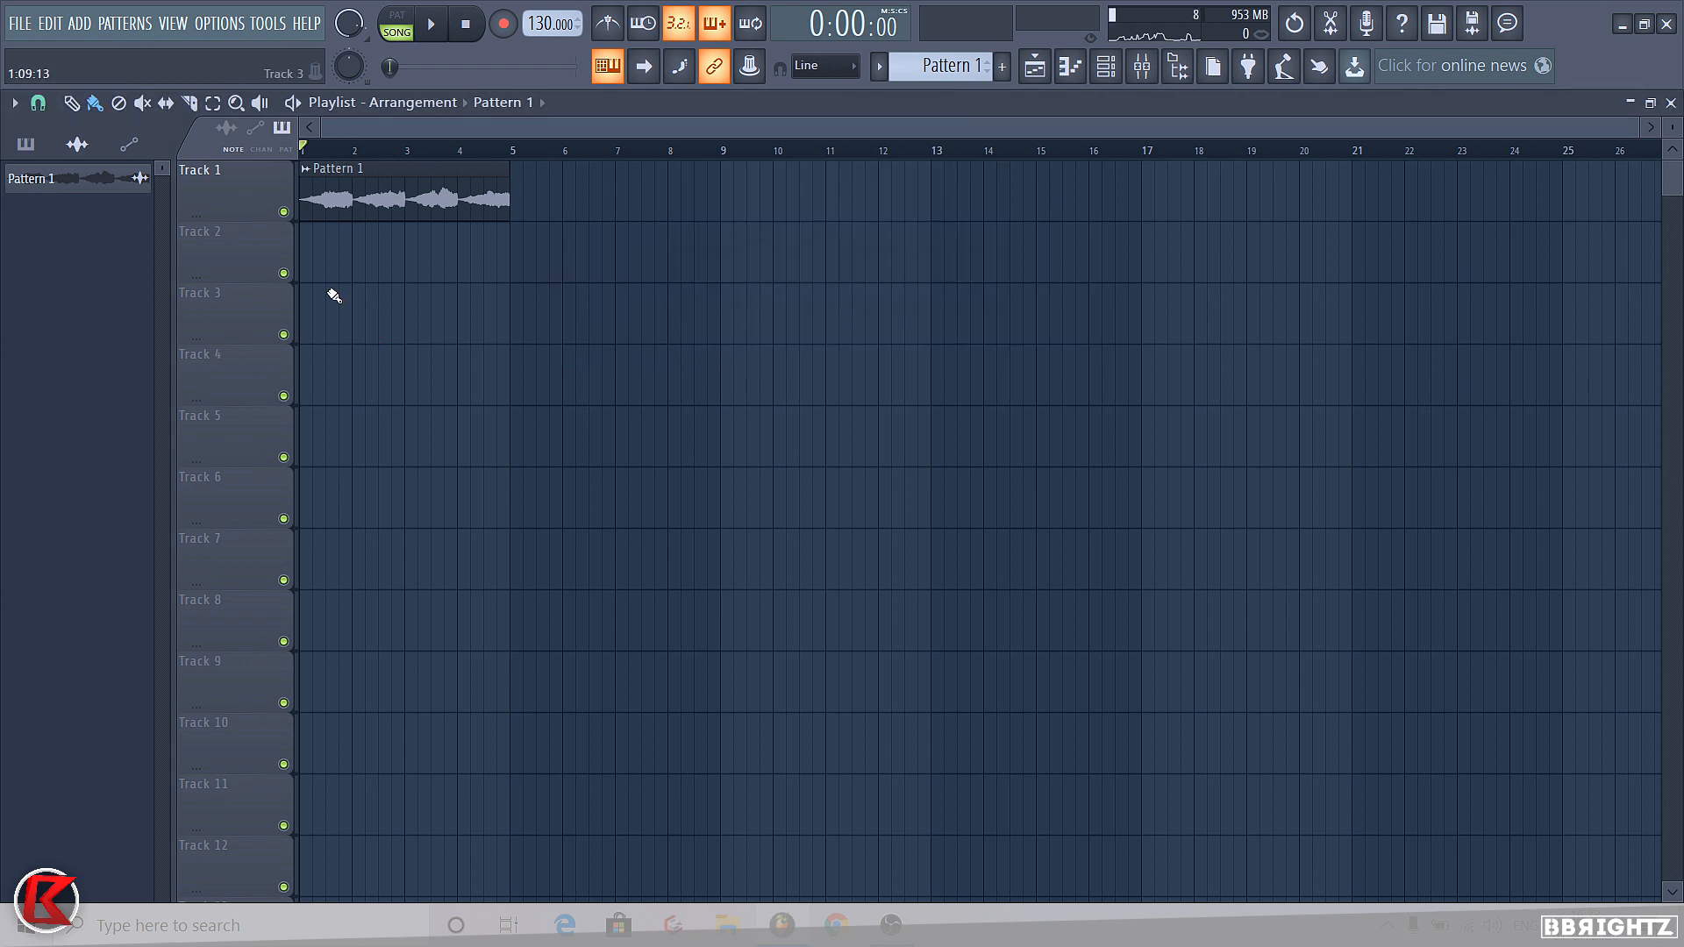
Play the rendered audio clip to check the CPU load and look at the available macros
key("space")
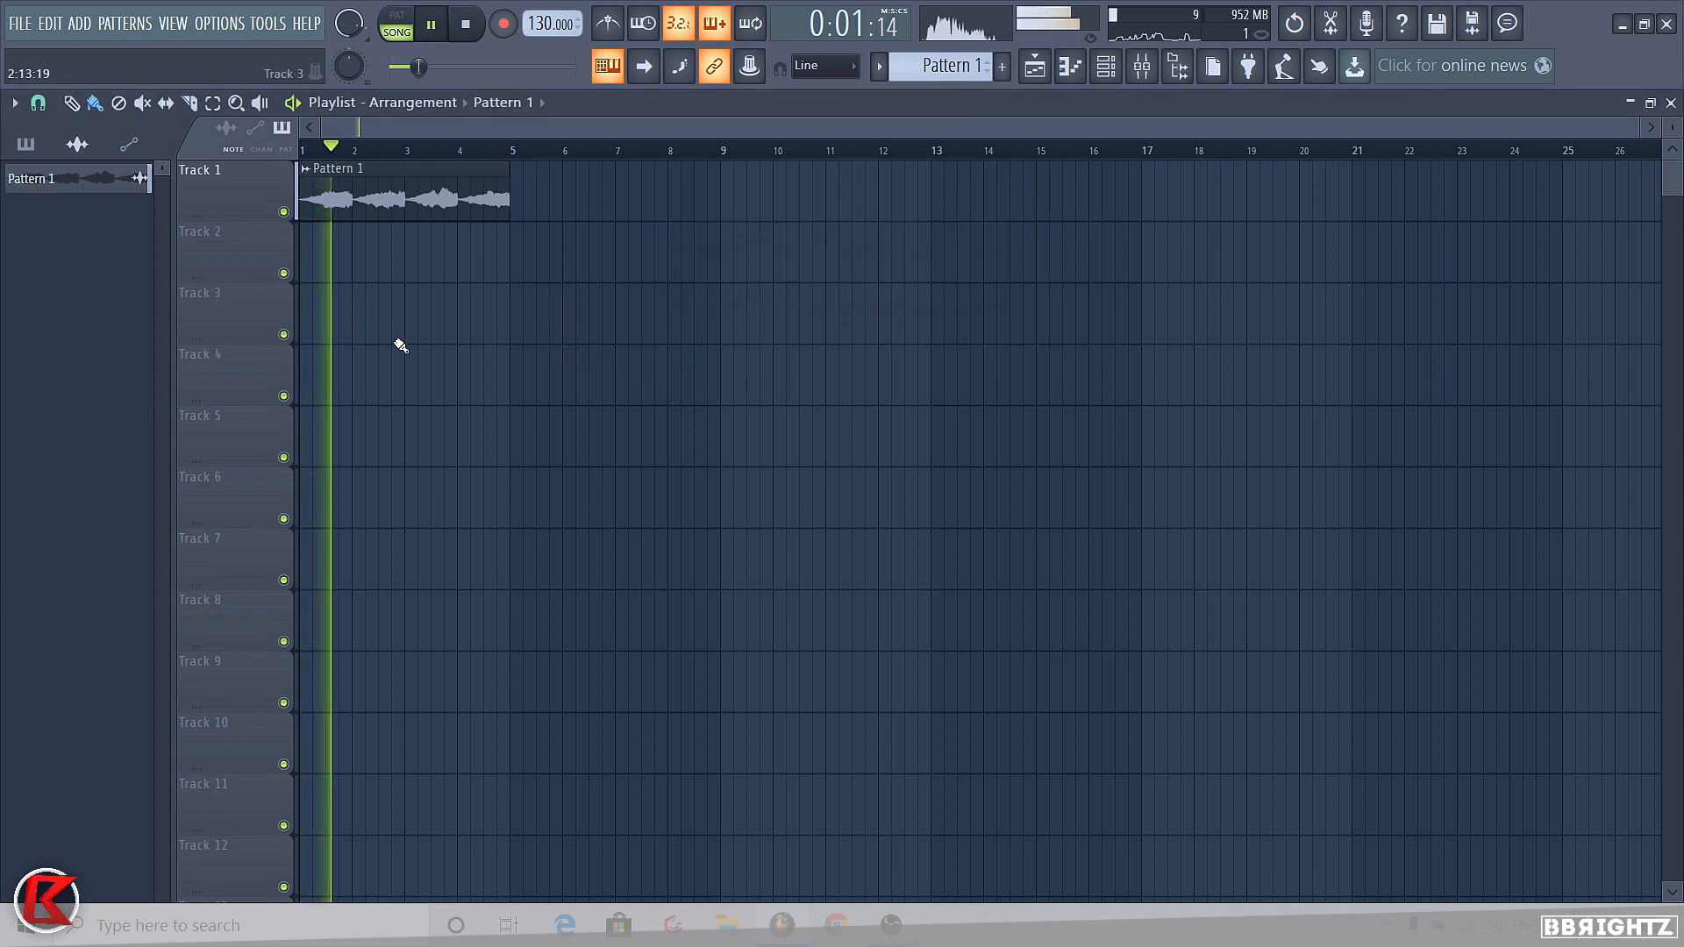
left_click(267, 23)
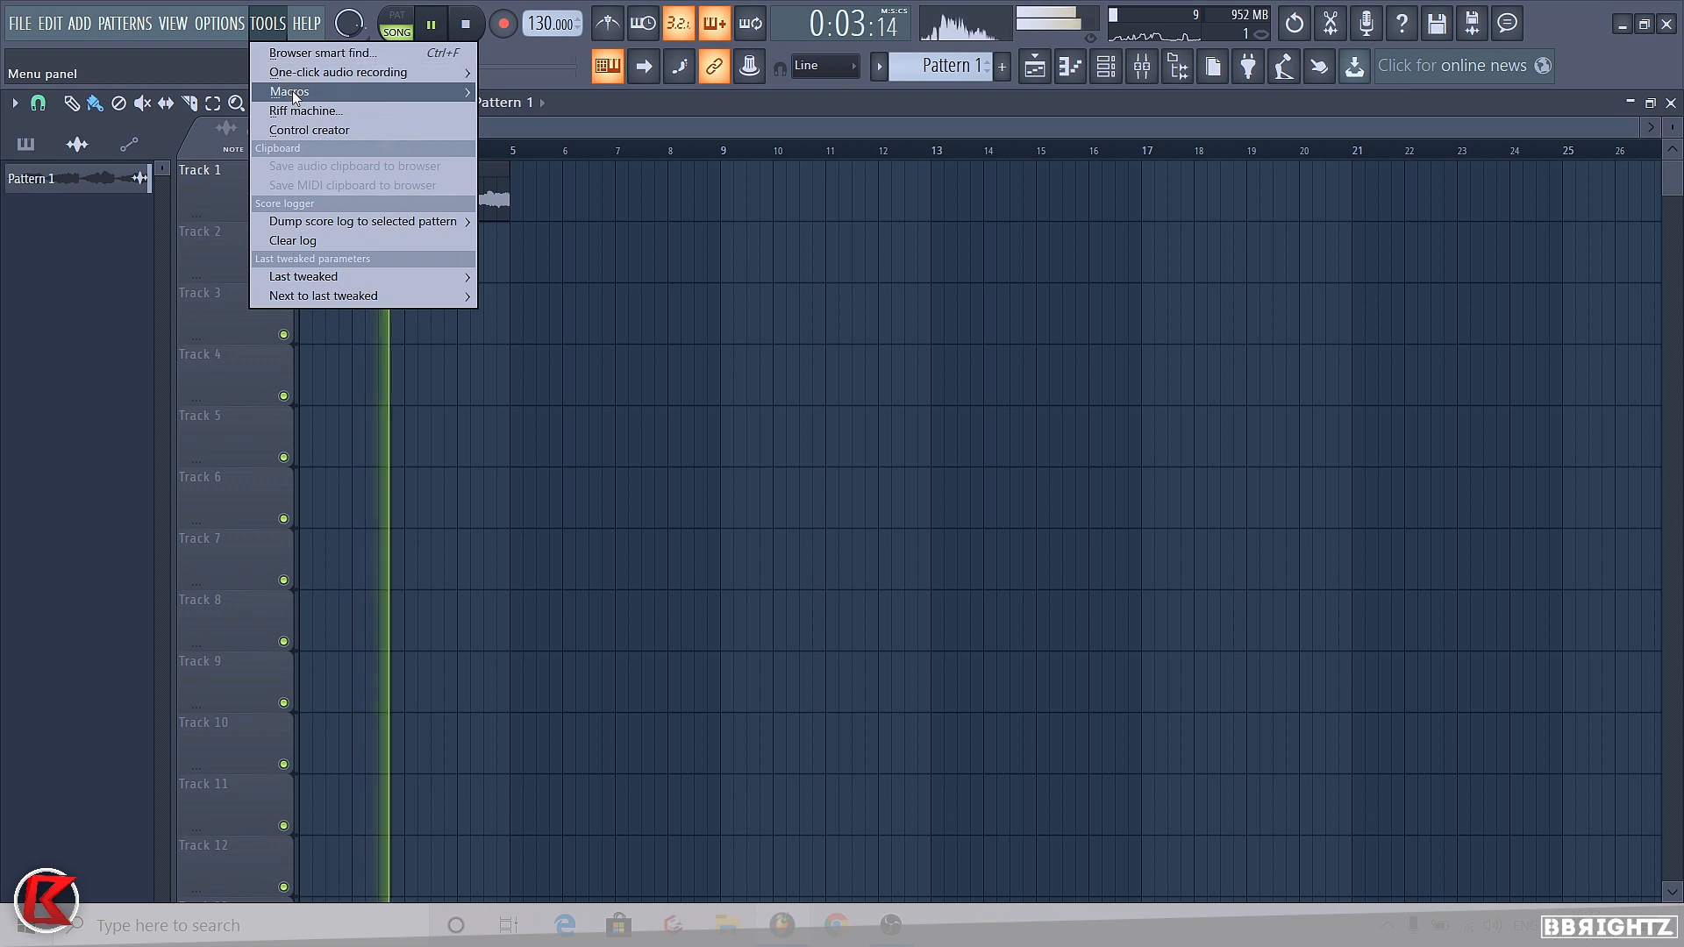
mouse_move(368, 91)
left_click(640, 205)
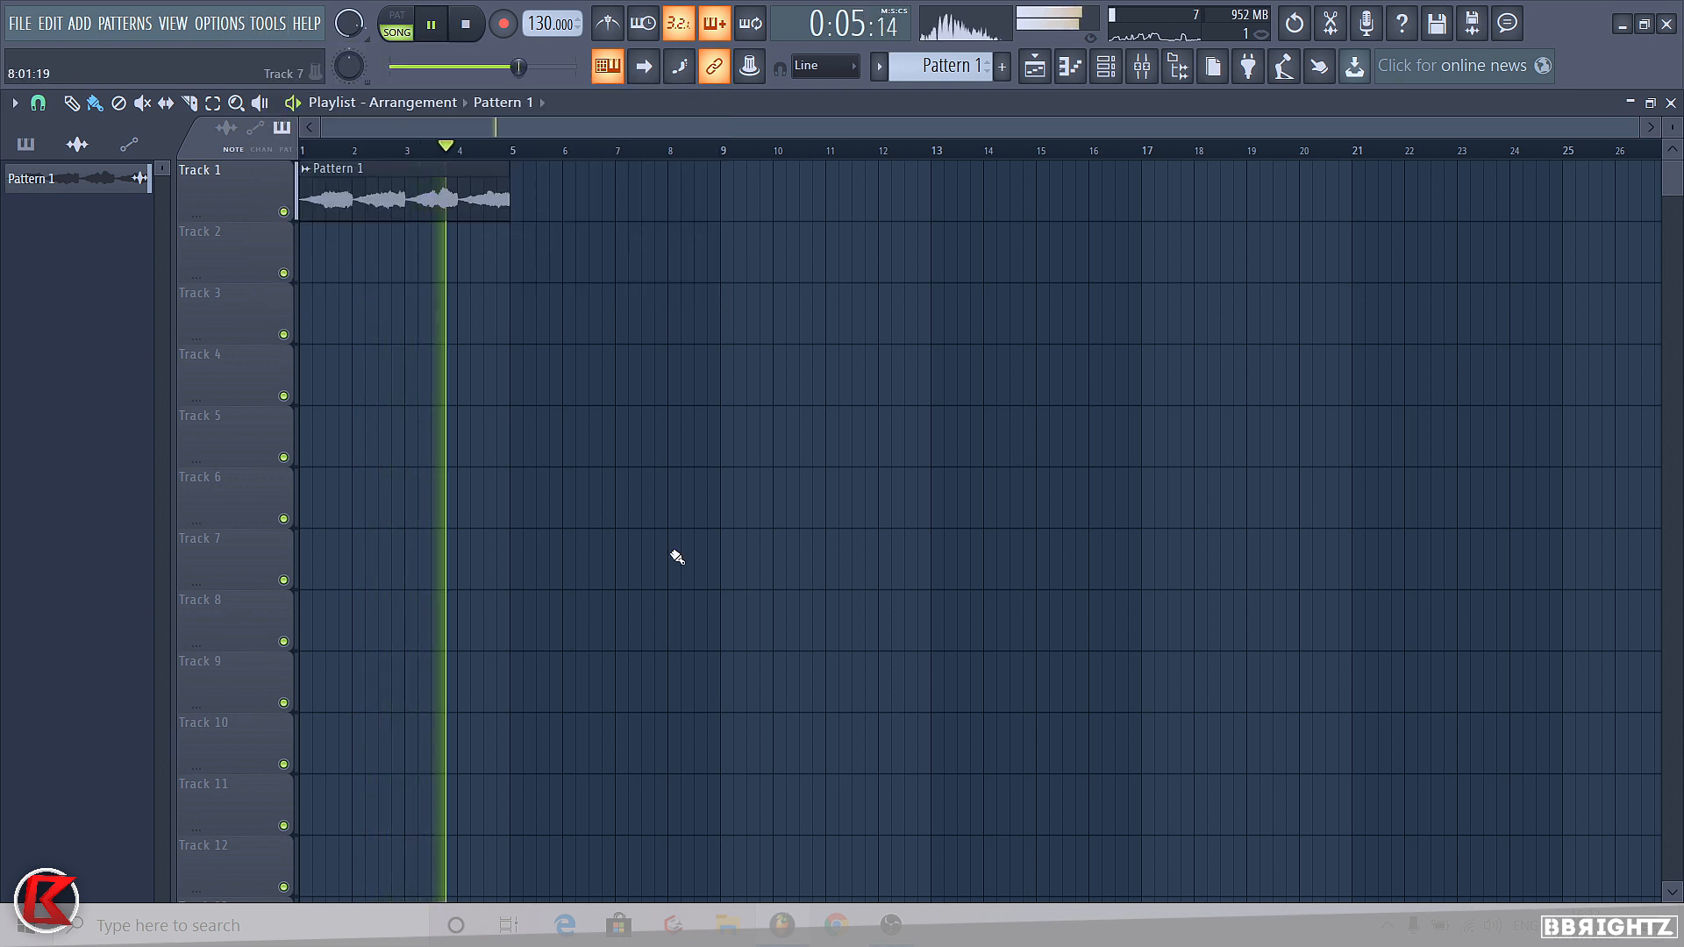
key("space")
Delete the VPS Avenger channel from the channel rack and hide the rack
key("F6")
right_click(759, 262)
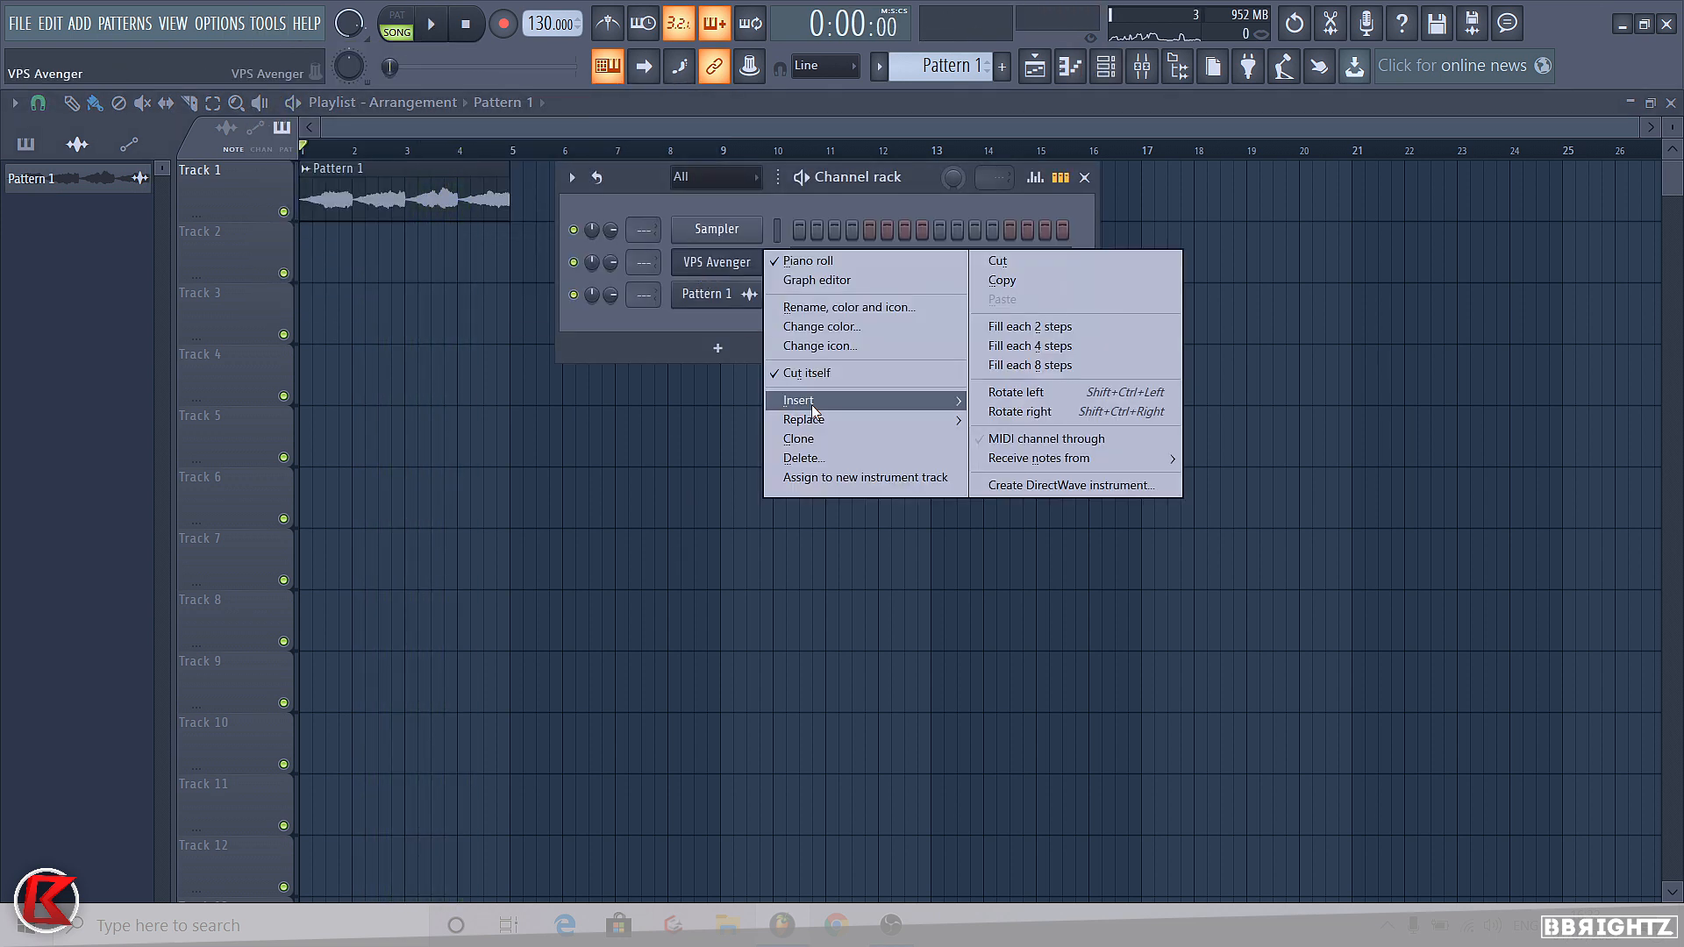
left_click(824, 459)
key("F6")
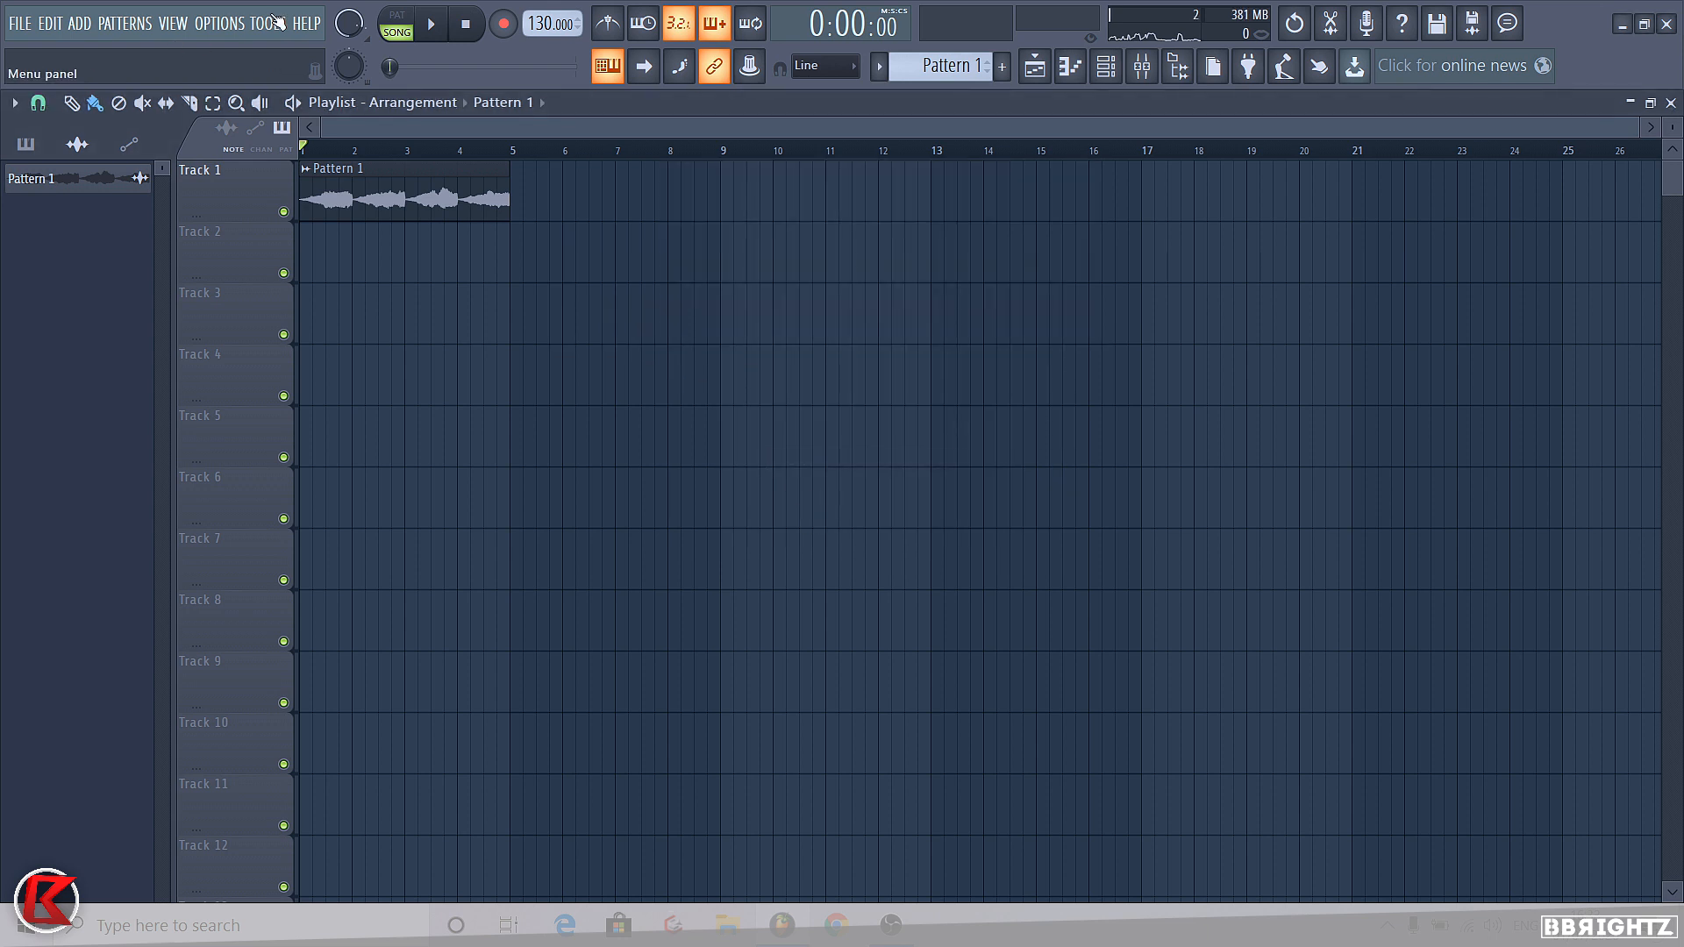
Run the macro that switches smart disable for all plugins and play the rendered clip to check the CPU load
left_click(267, 22)
mouse_move(353, 91)
left_click(521, 235)
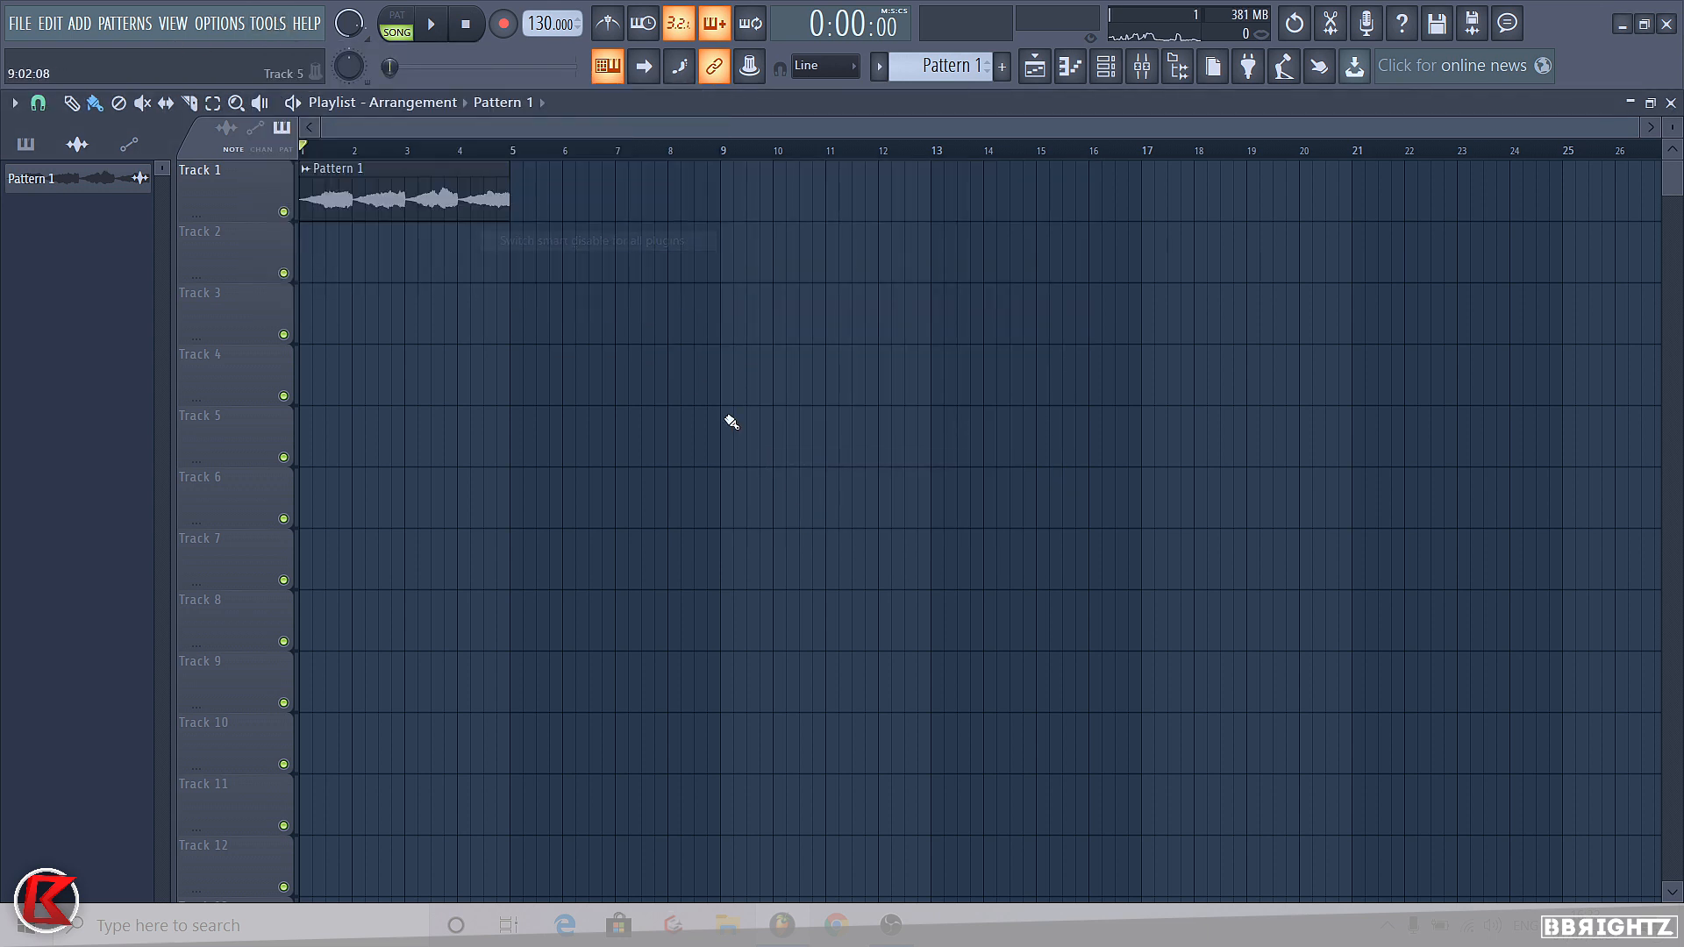
key("space")
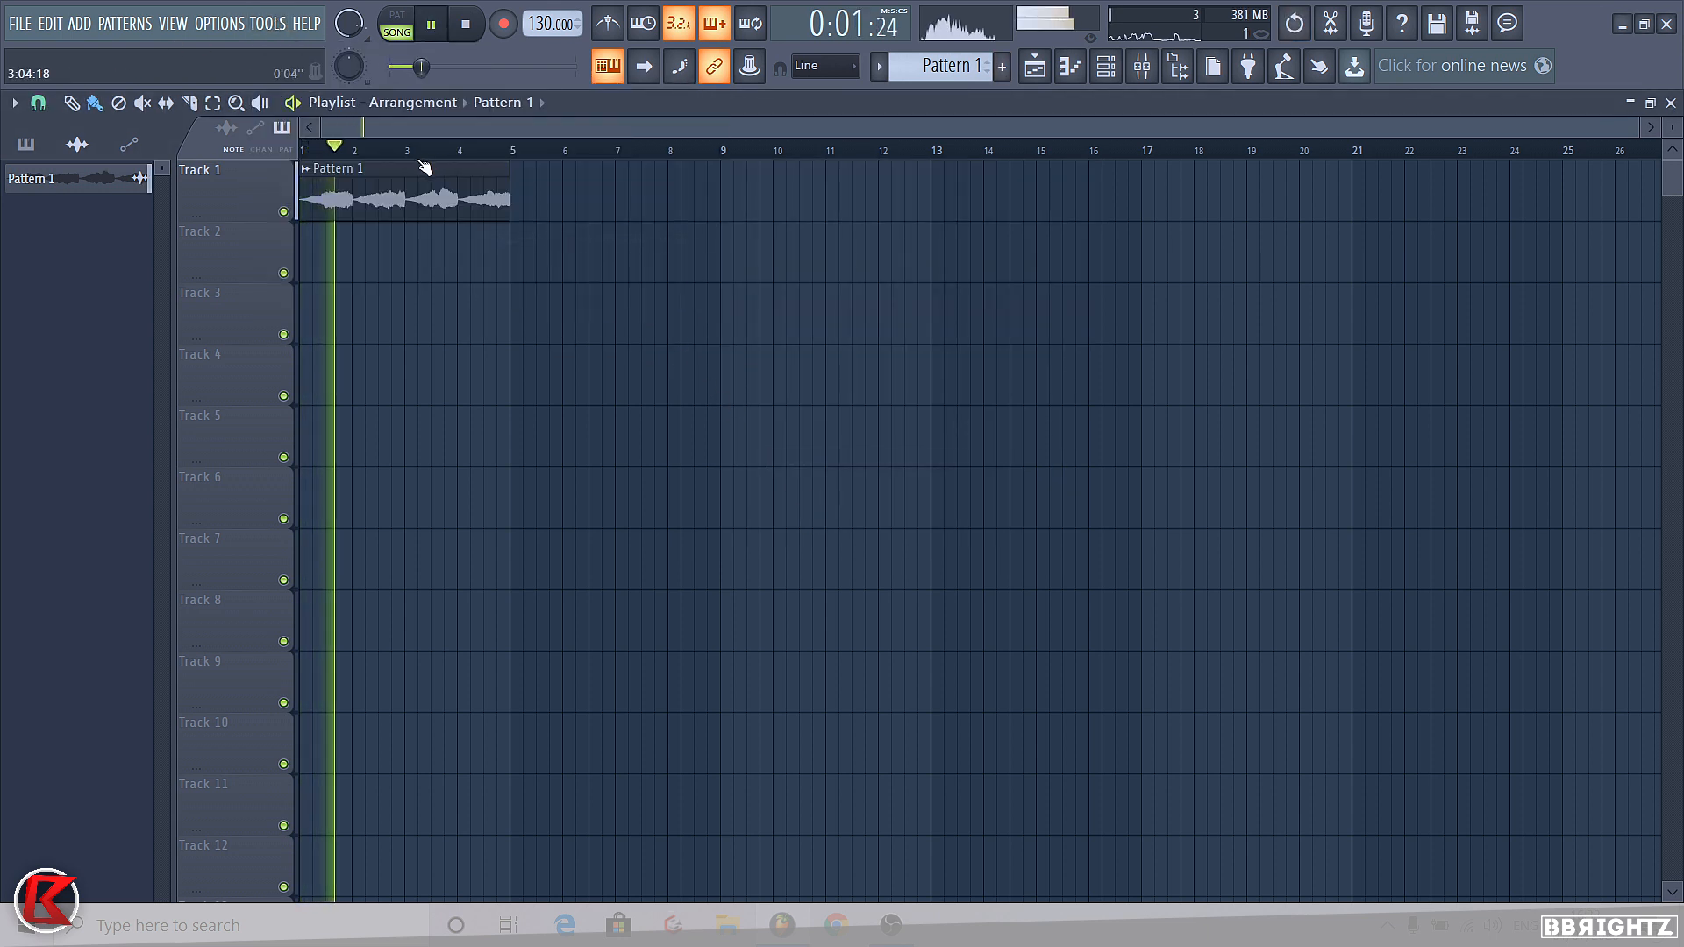
key("space")
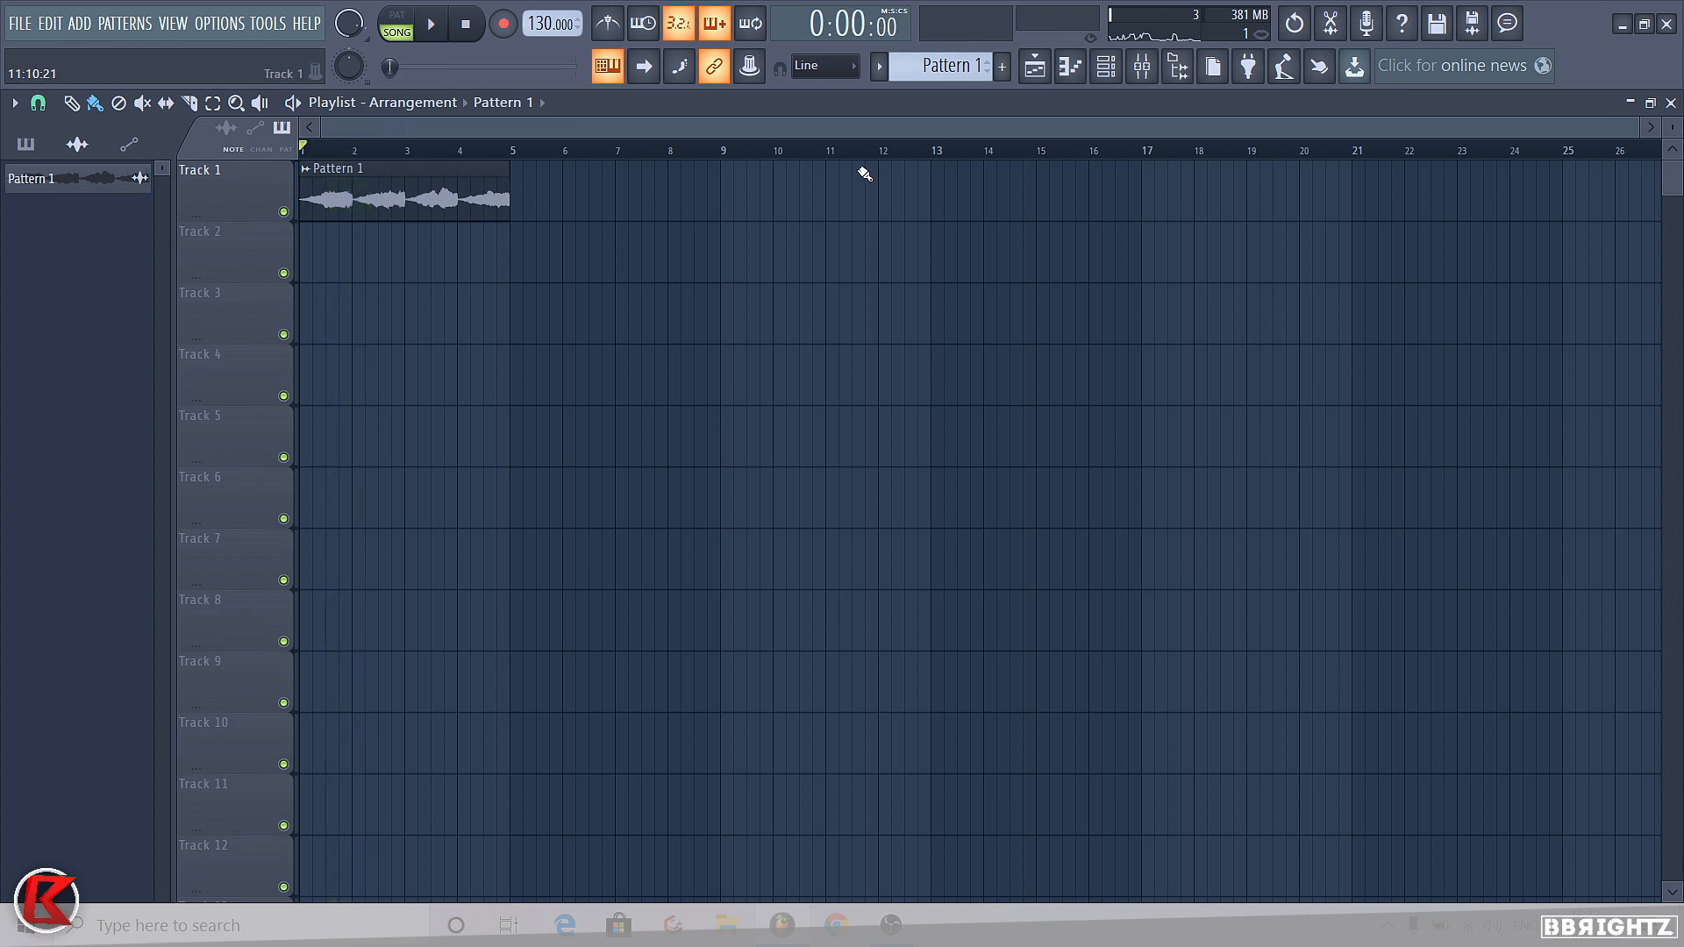
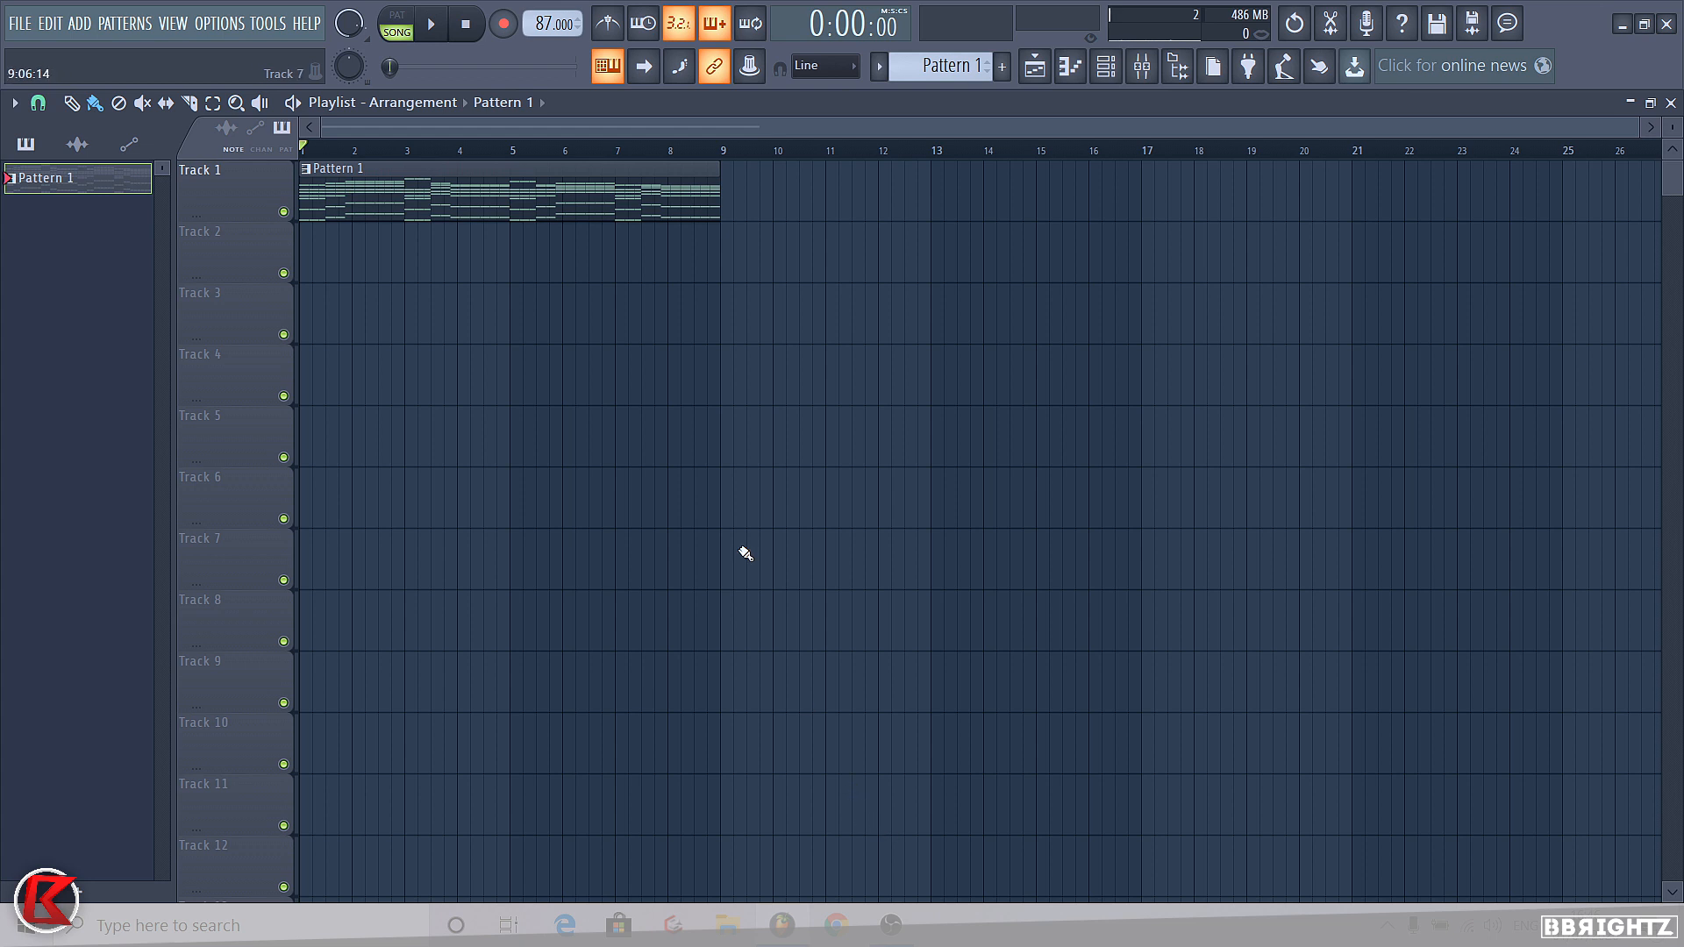
Open the Serum notes of the Pattern 1 clip in the piano roll and view the whole chord progression
double_click(488, 196)
scroll(838, 387, "left", 3)
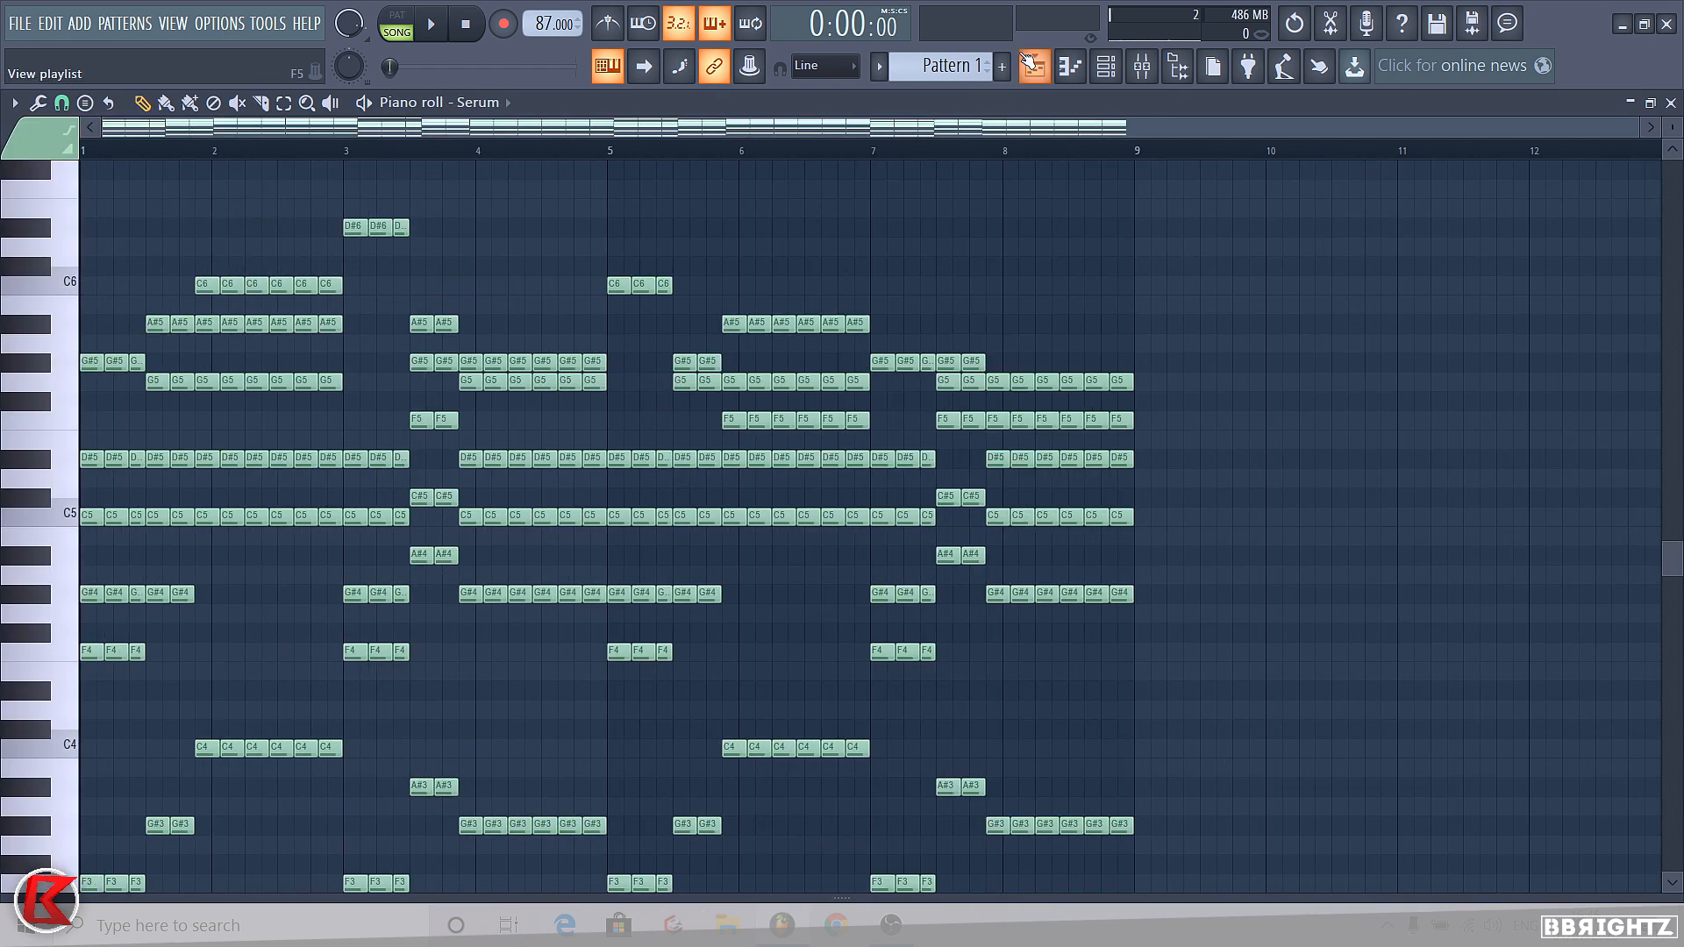
Play the chord progression, route the Serum channel to mixer insert 1, and play again to check the signal on that track
key("space")
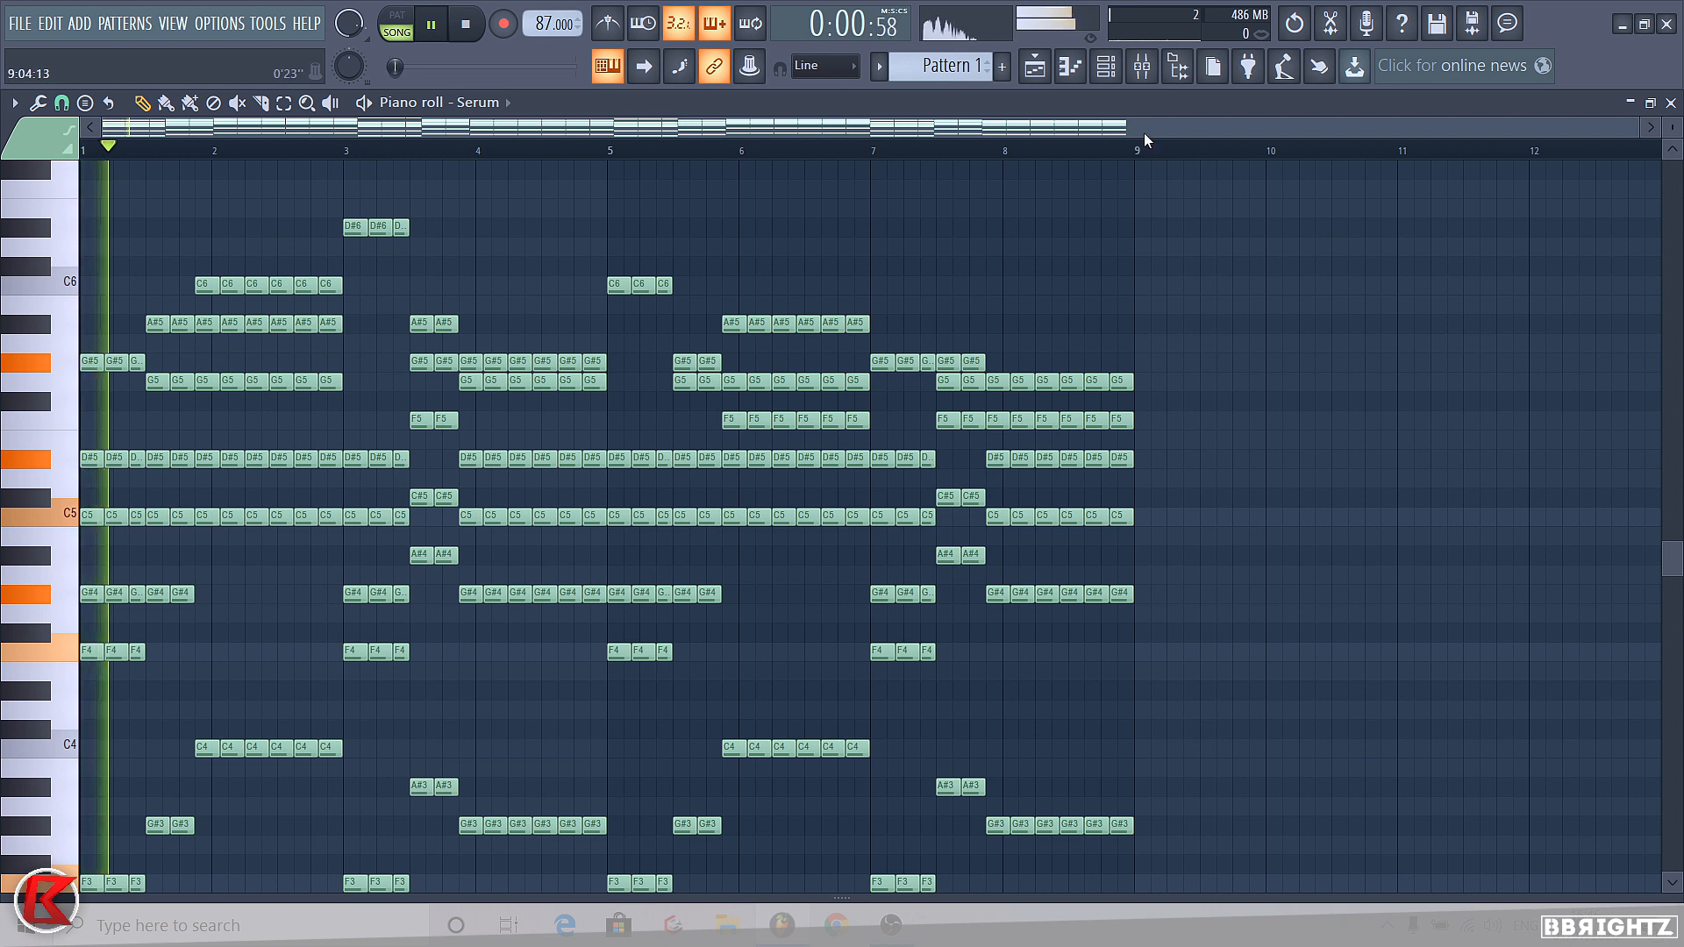
key("F6")
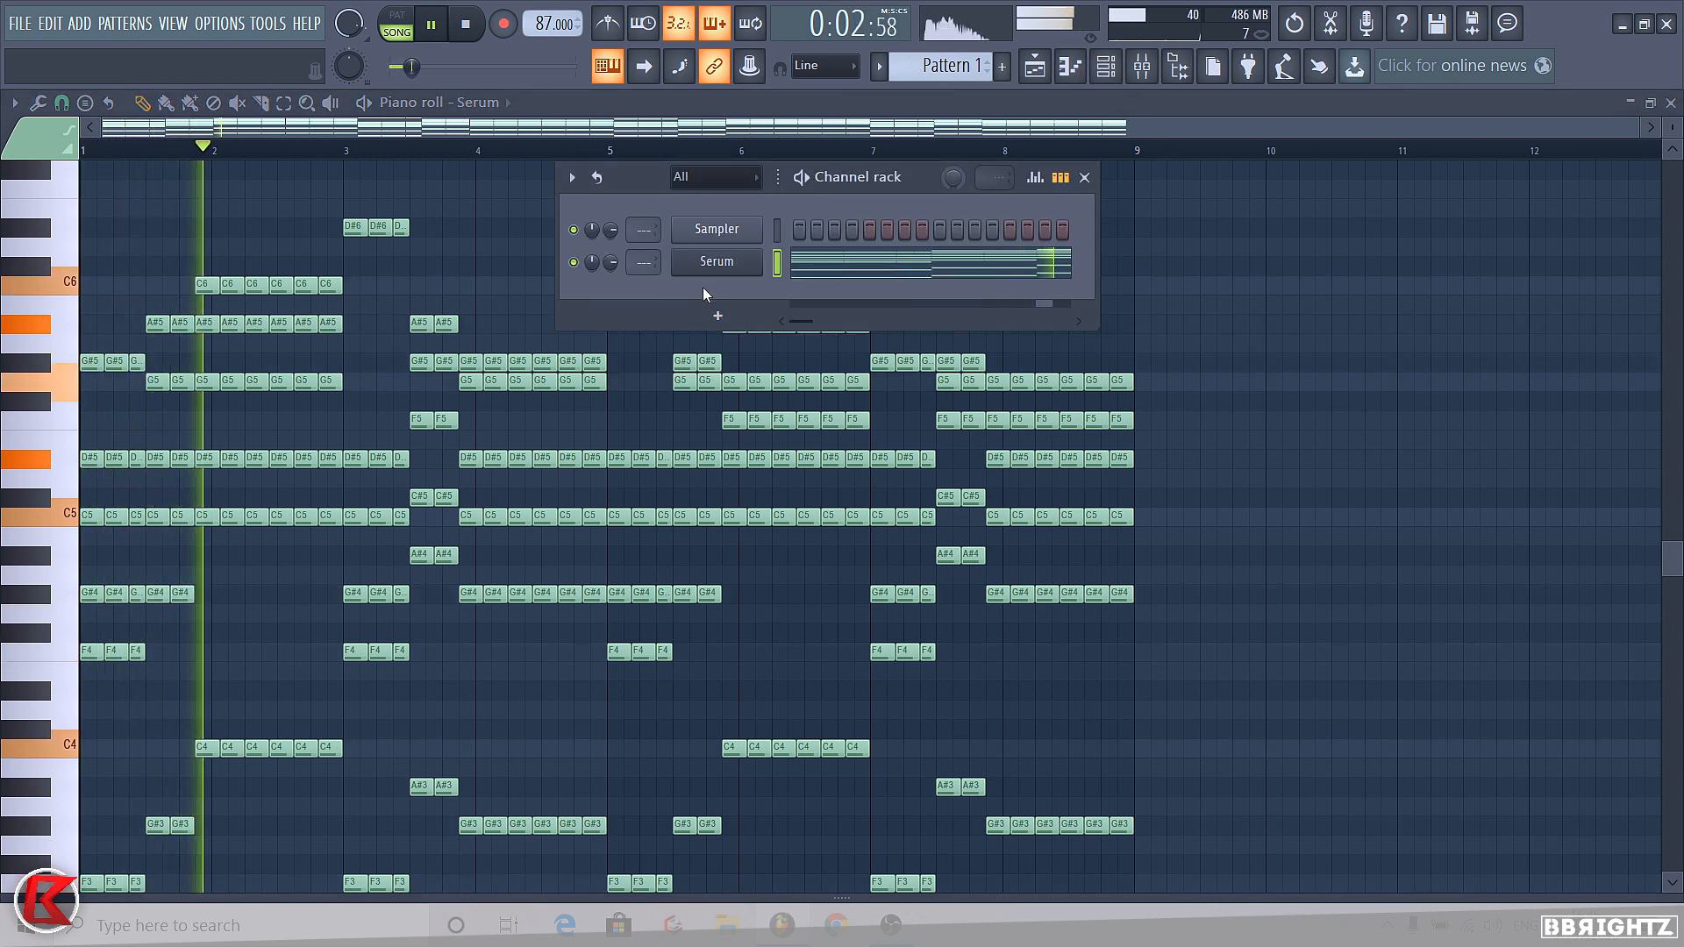
left_click(1158, 69)
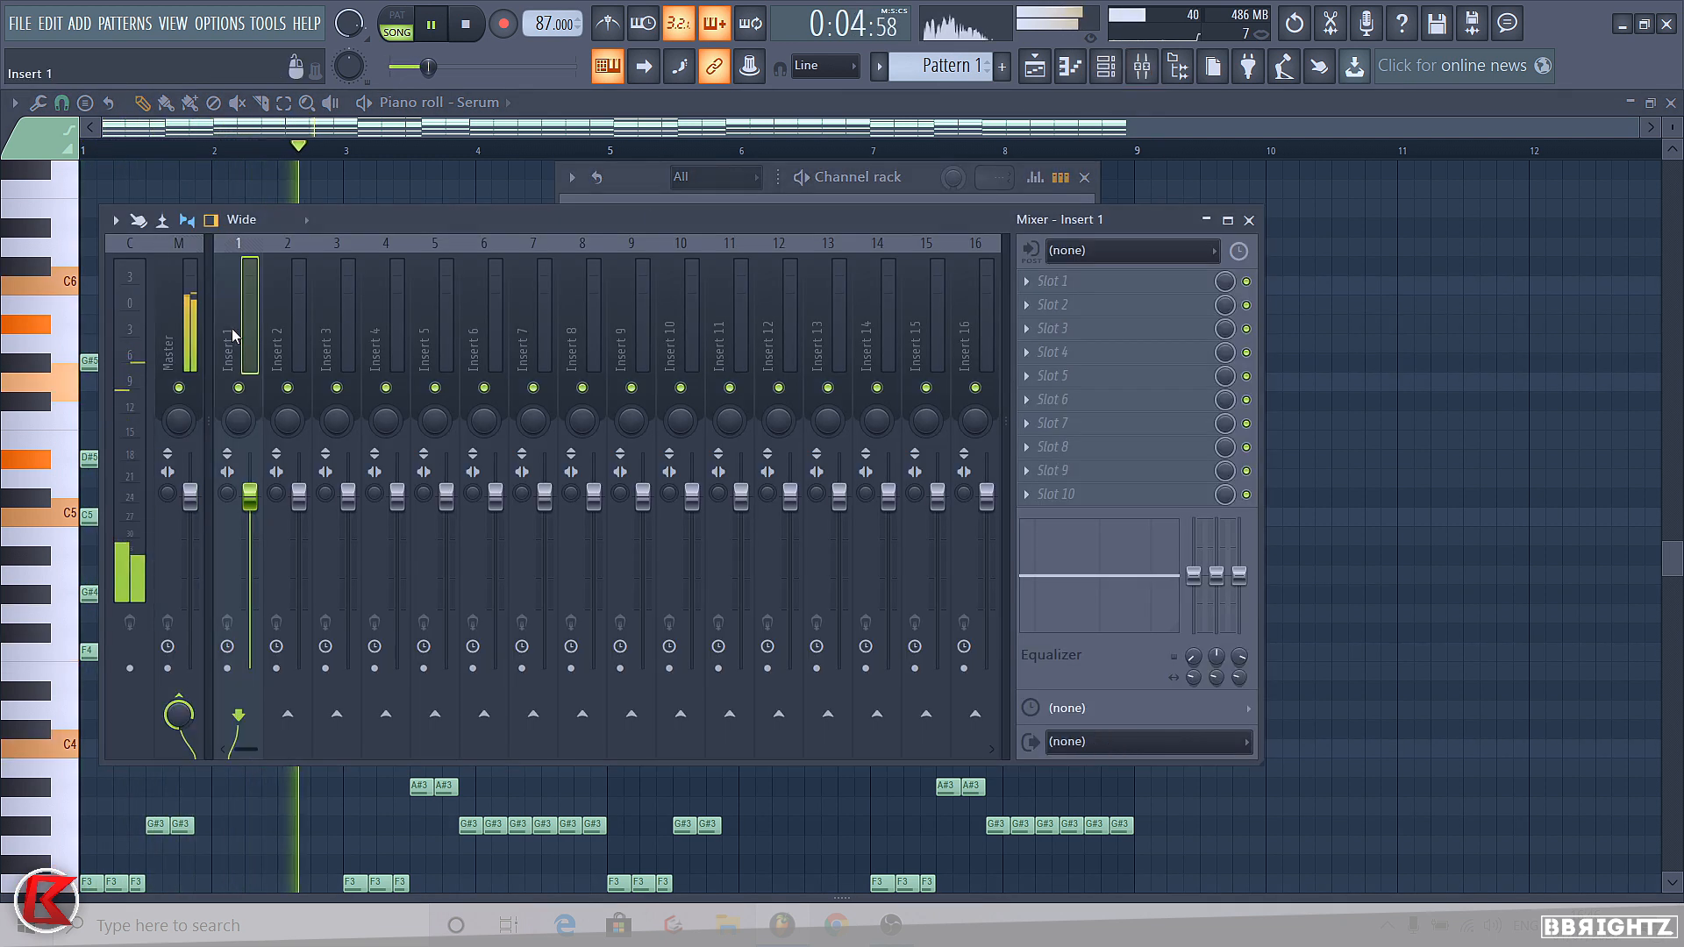
key("space")
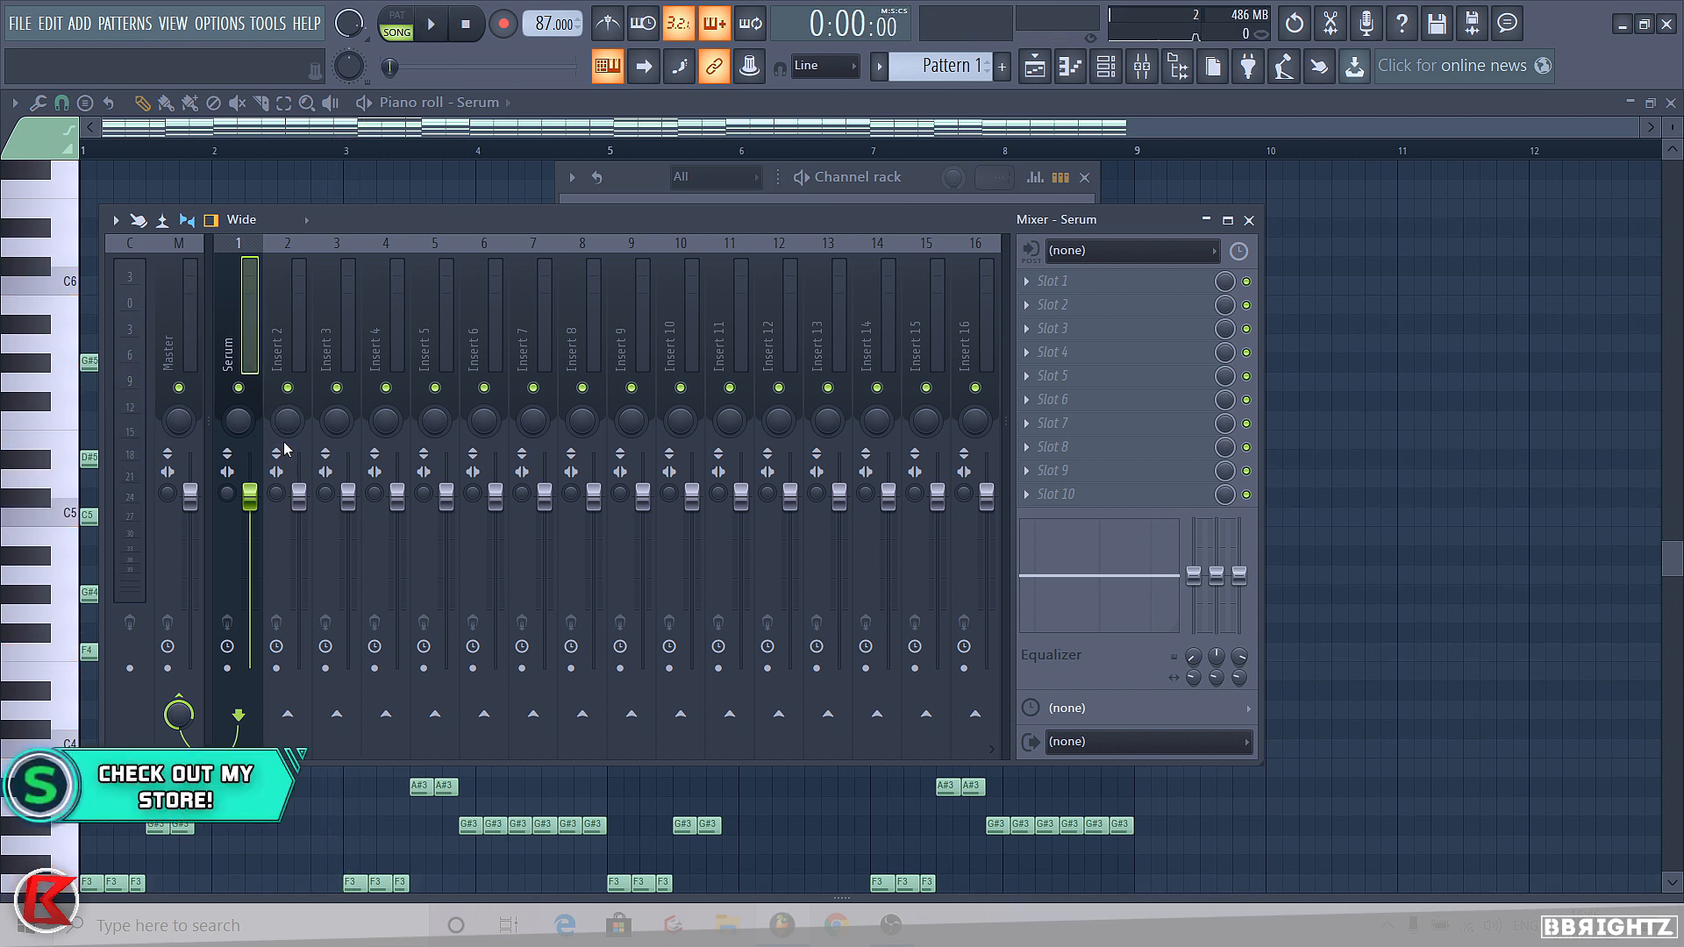
key("space")
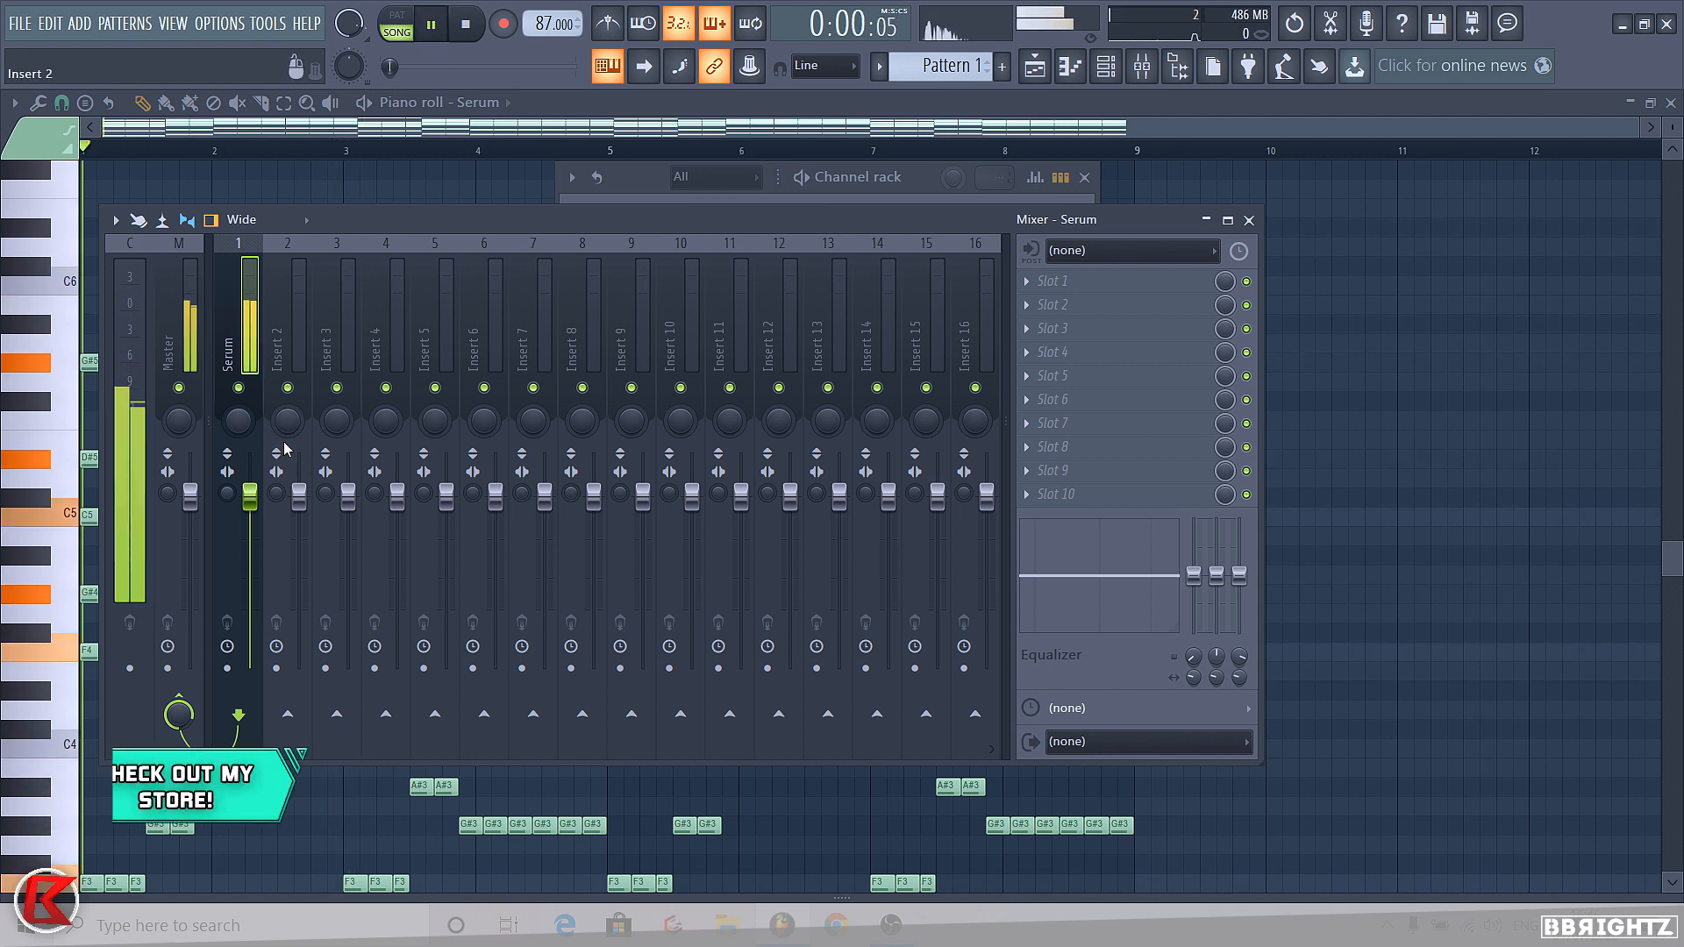
key("space")
Create an automation clip for the Serum mixer track's volume and shape its curve in the playlist with points at bars 2 and 4
right_click(250, 500)
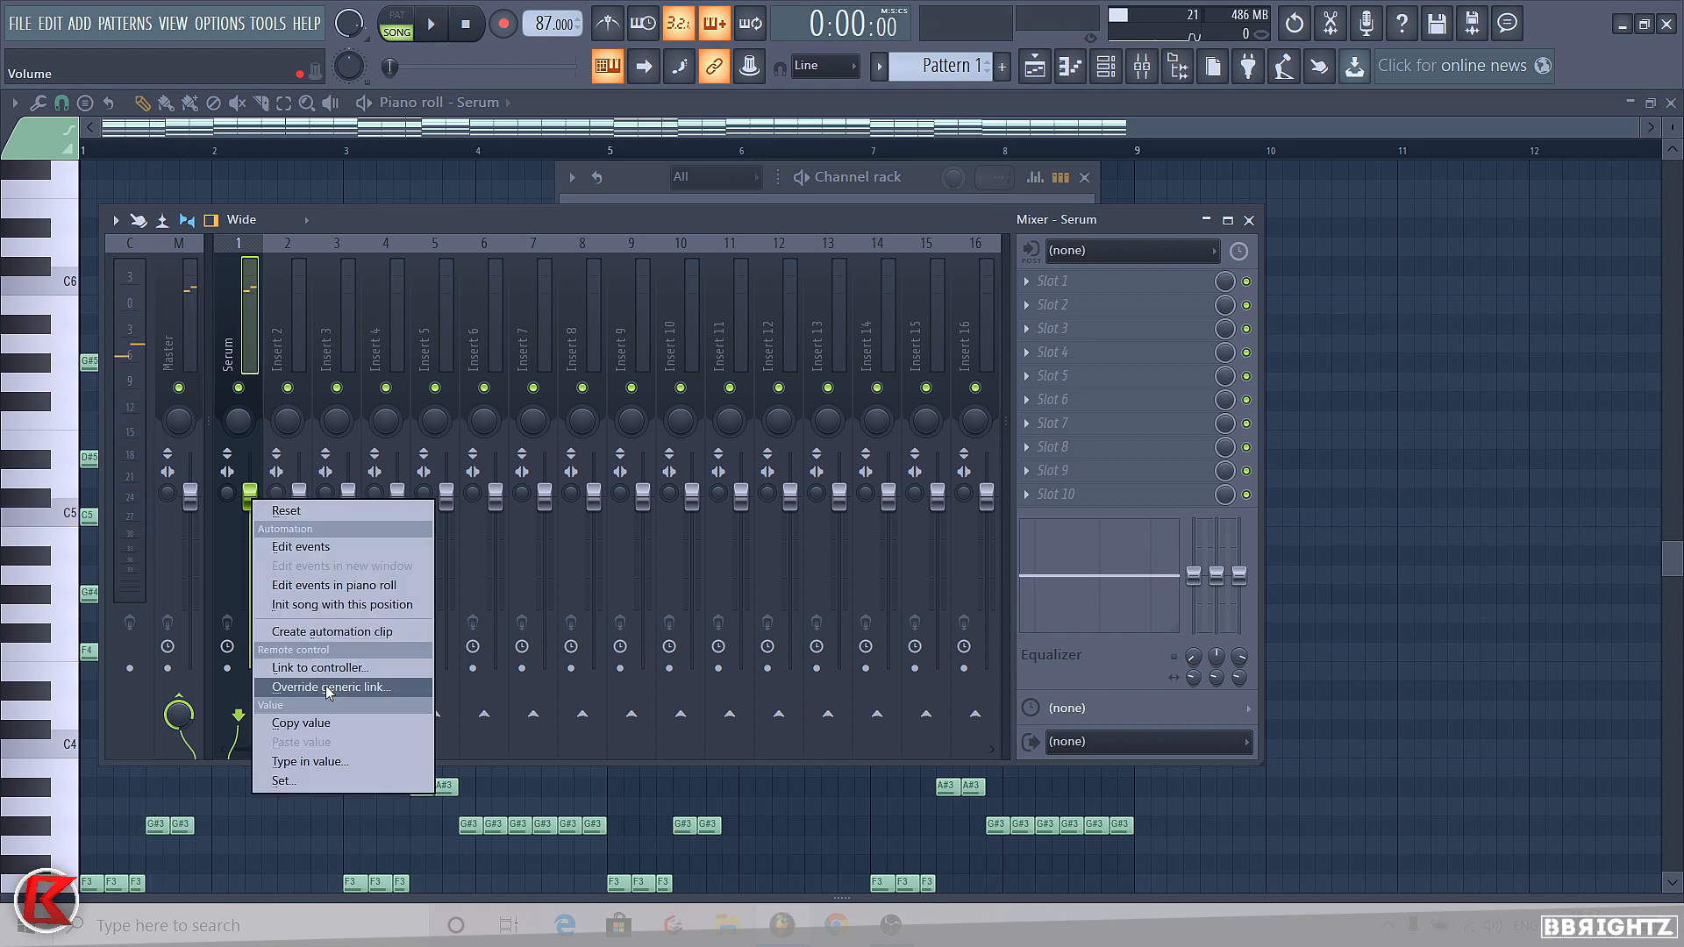
left_click(329, 640)
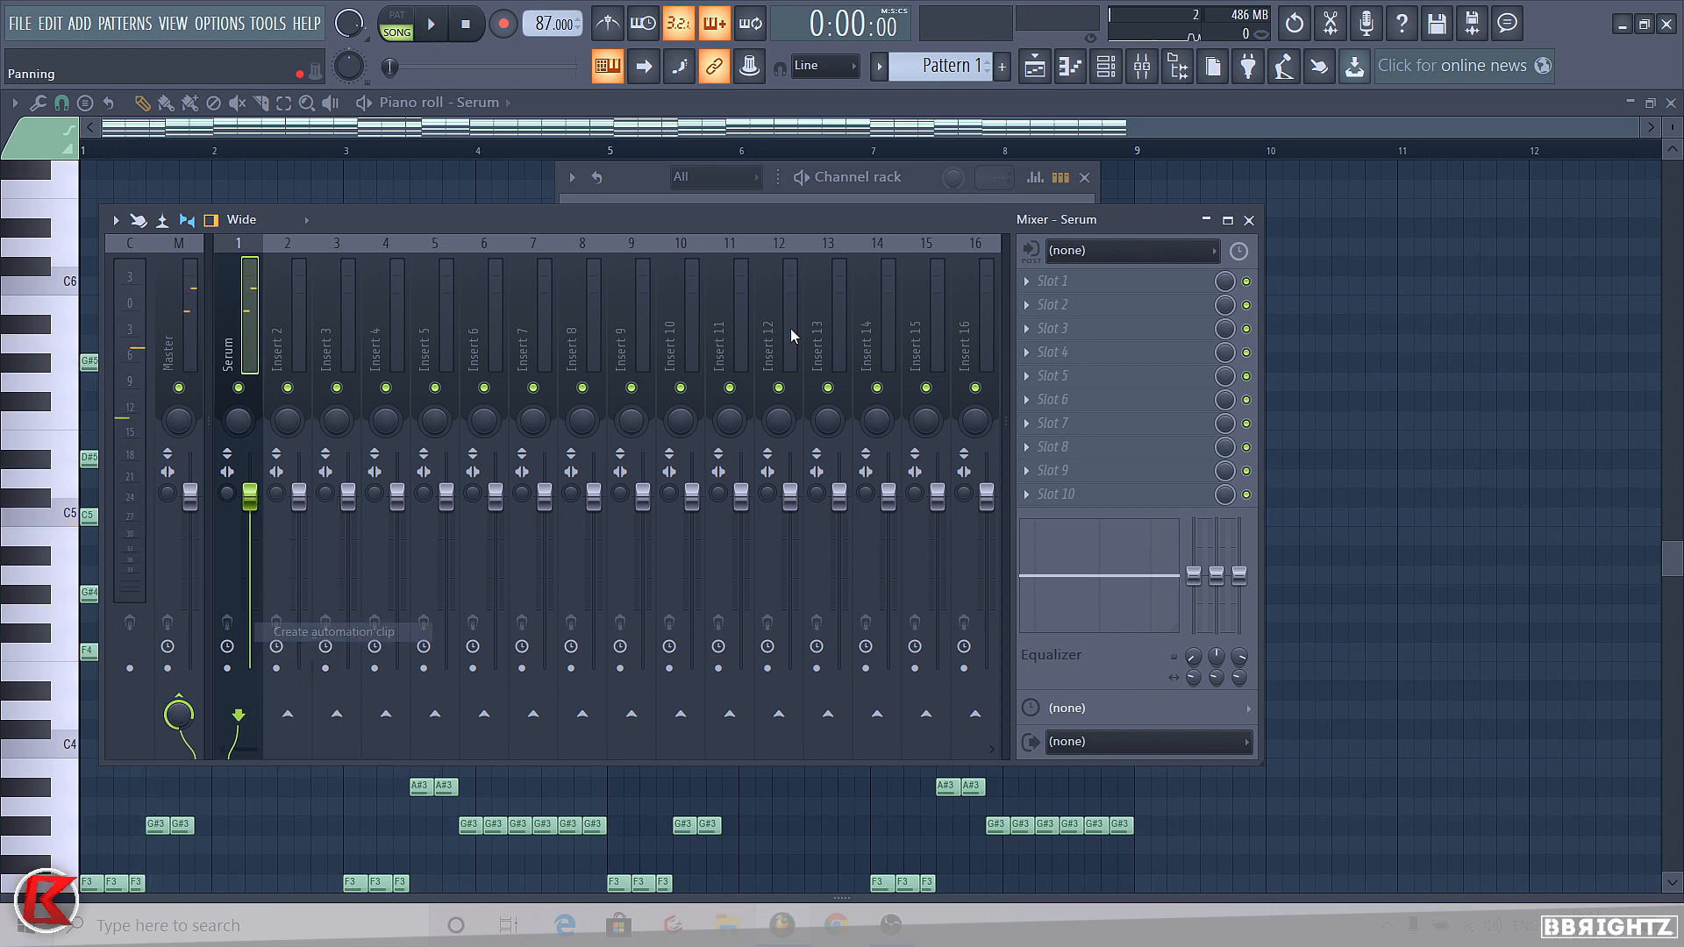
left_click(1035, 66)
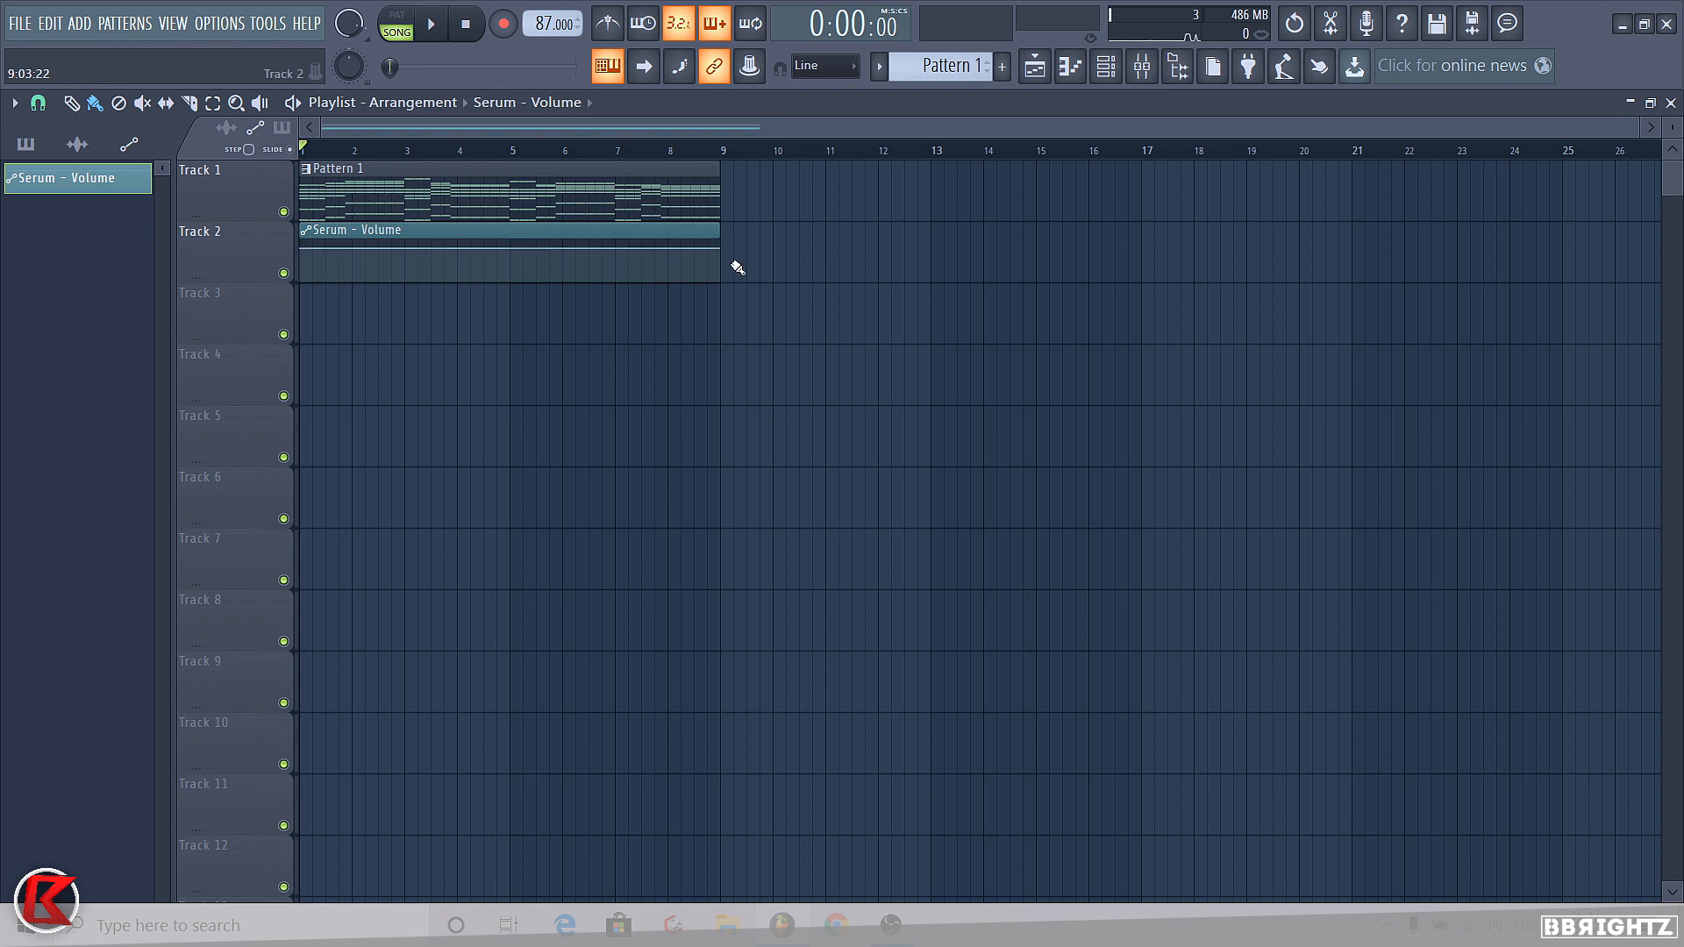
left_click_drag(310, 256, 354, 258)
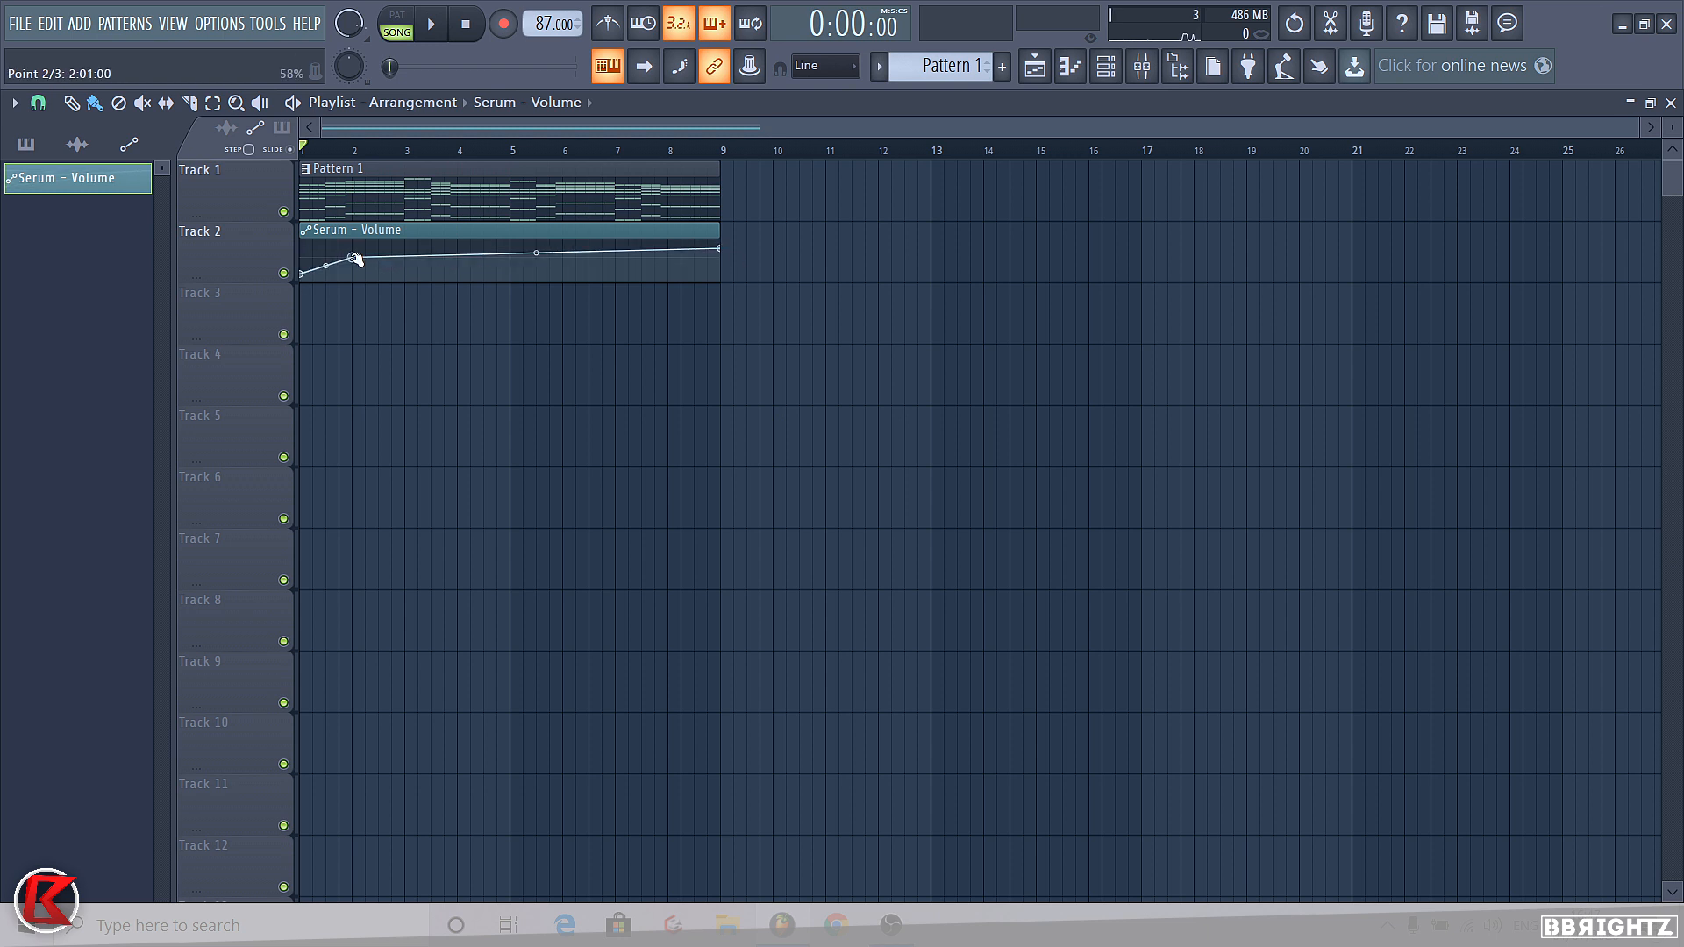
left_click(459, 274)
Play the song with the mixer open and watch how the Serum fader follows the volume automation
key("space")
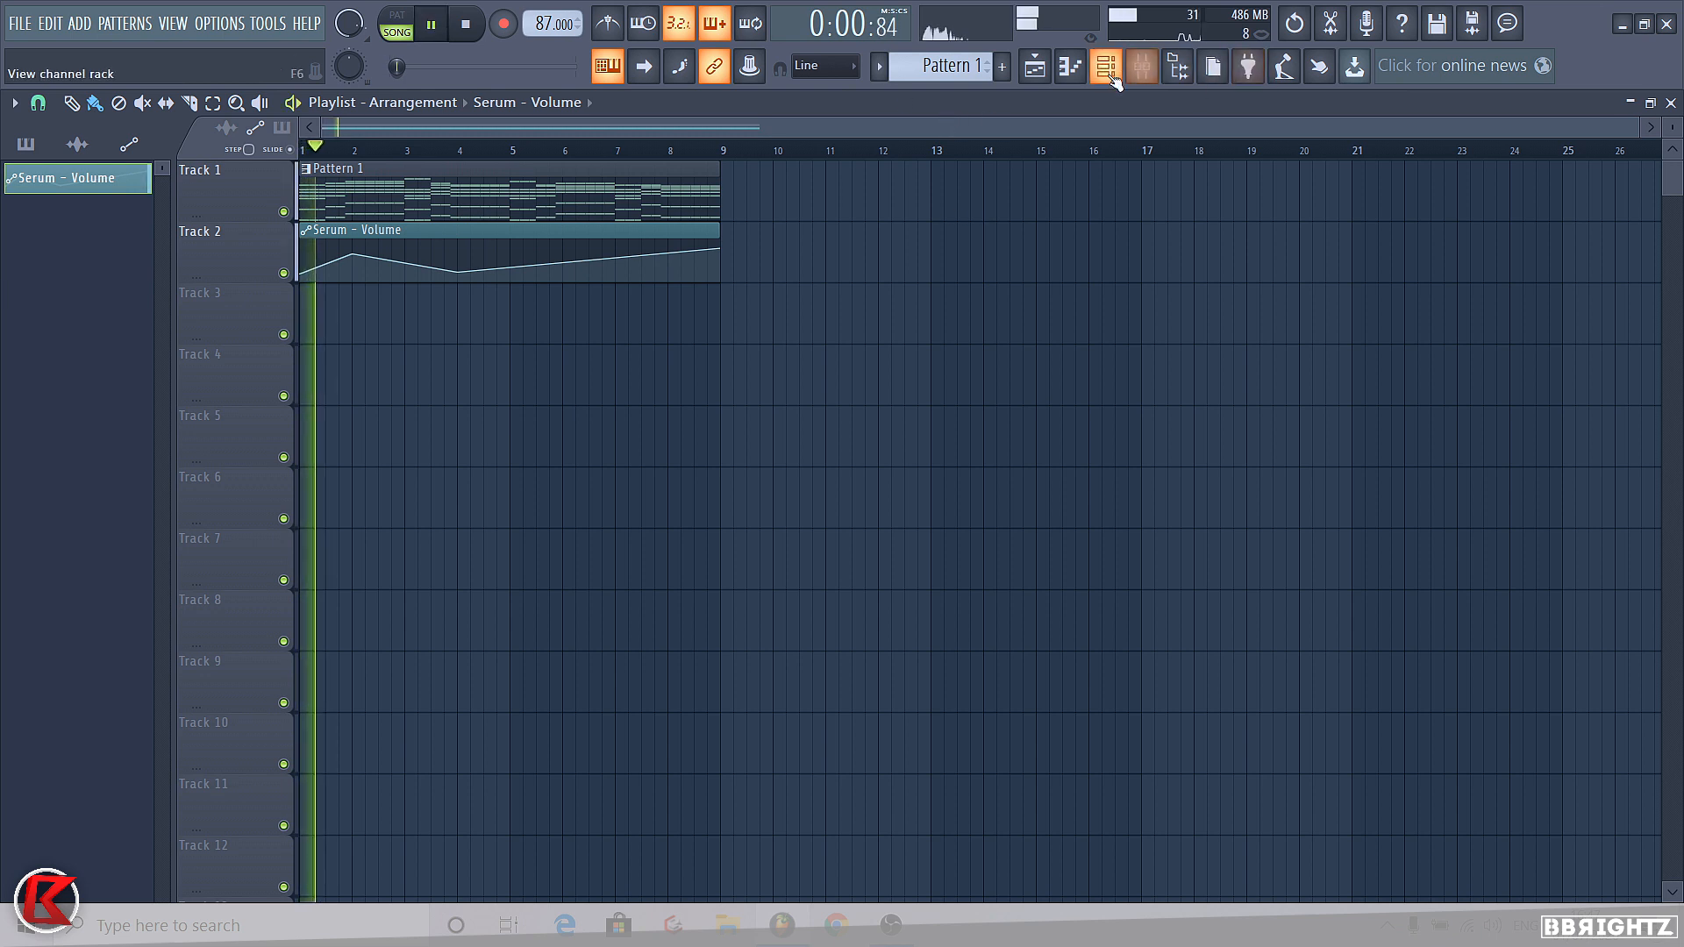
left_click(1175, 70)
left_click(1173, 72)
left_click(1156, 74)
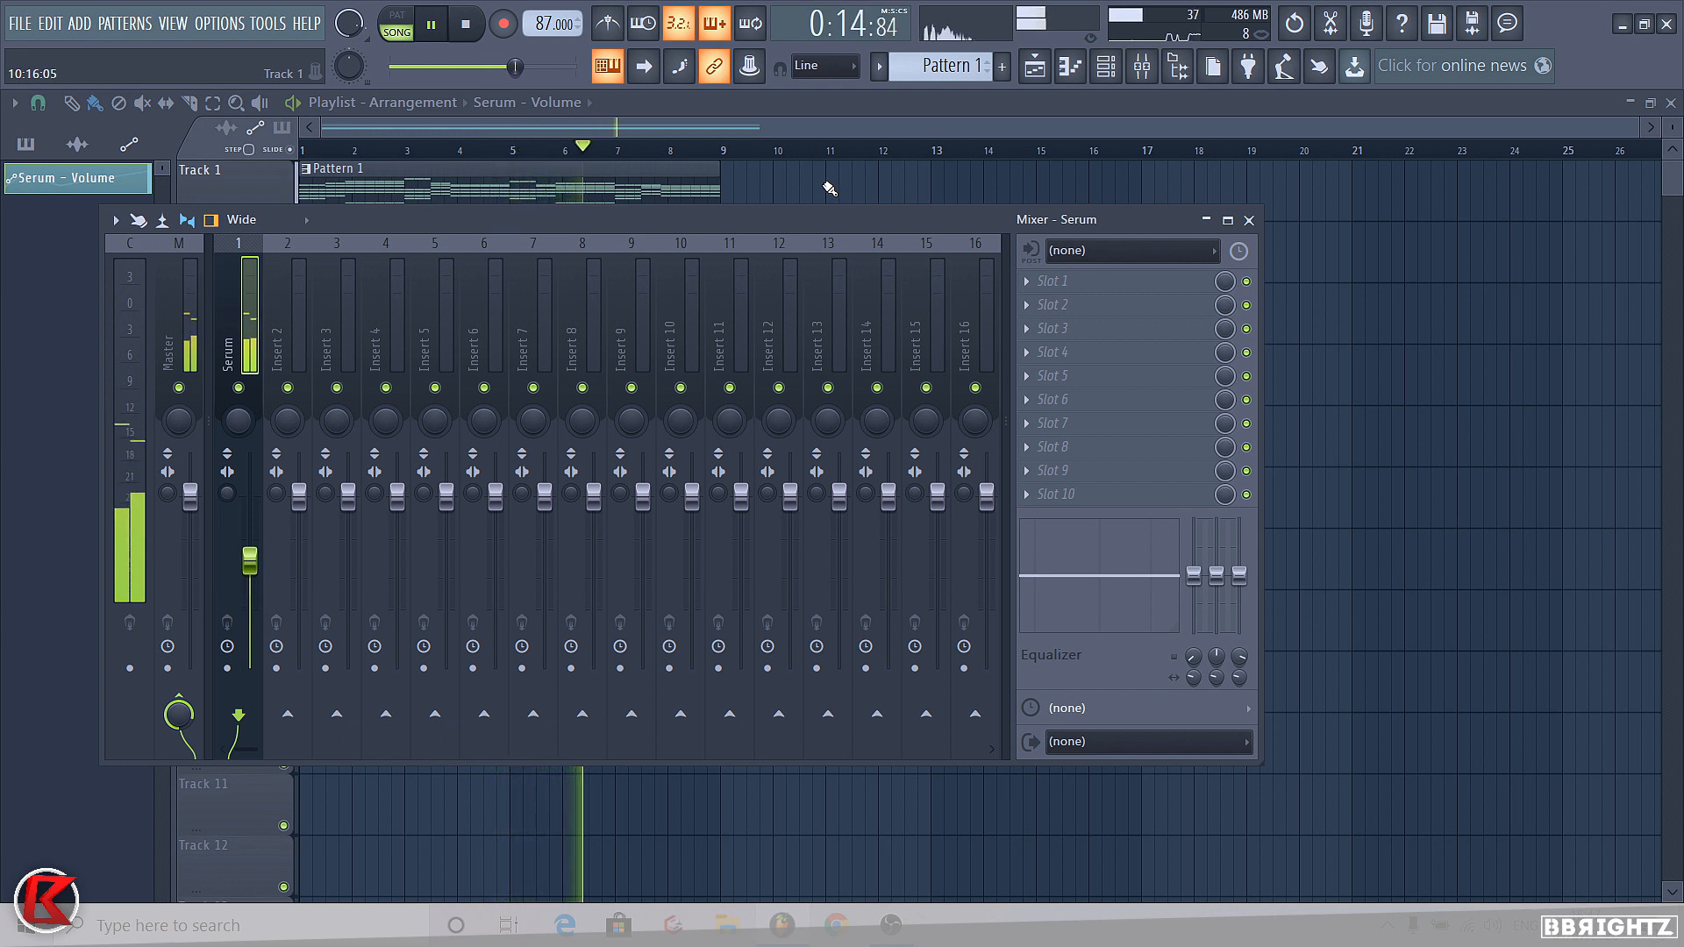
key("F9")
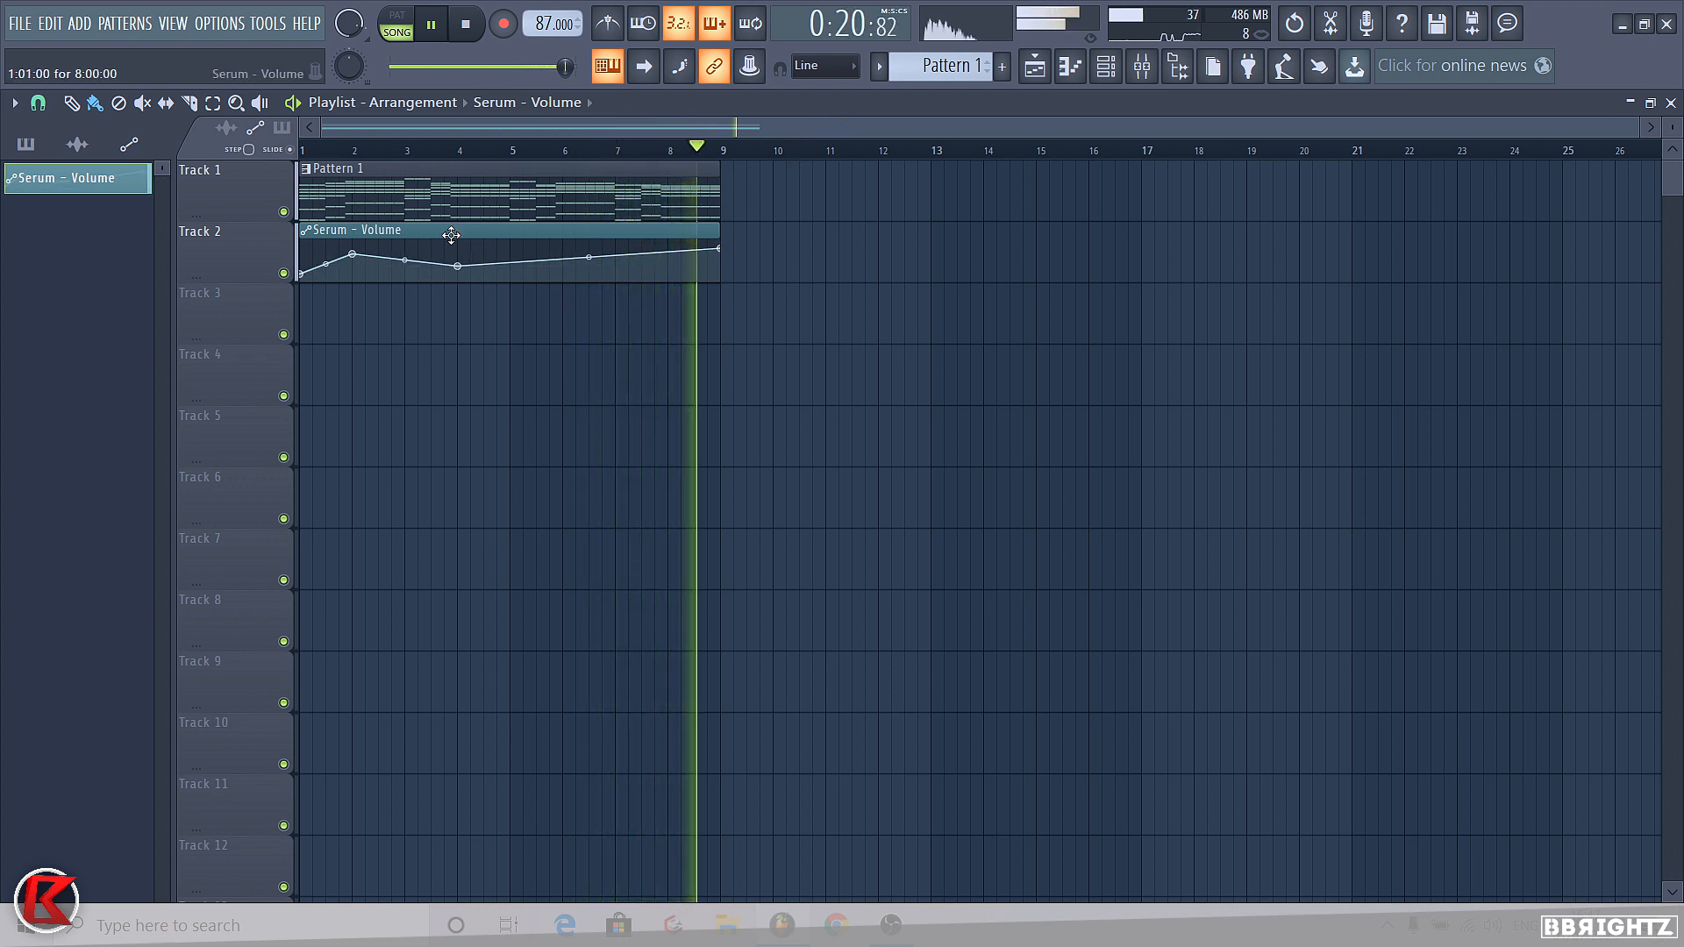
key("space")
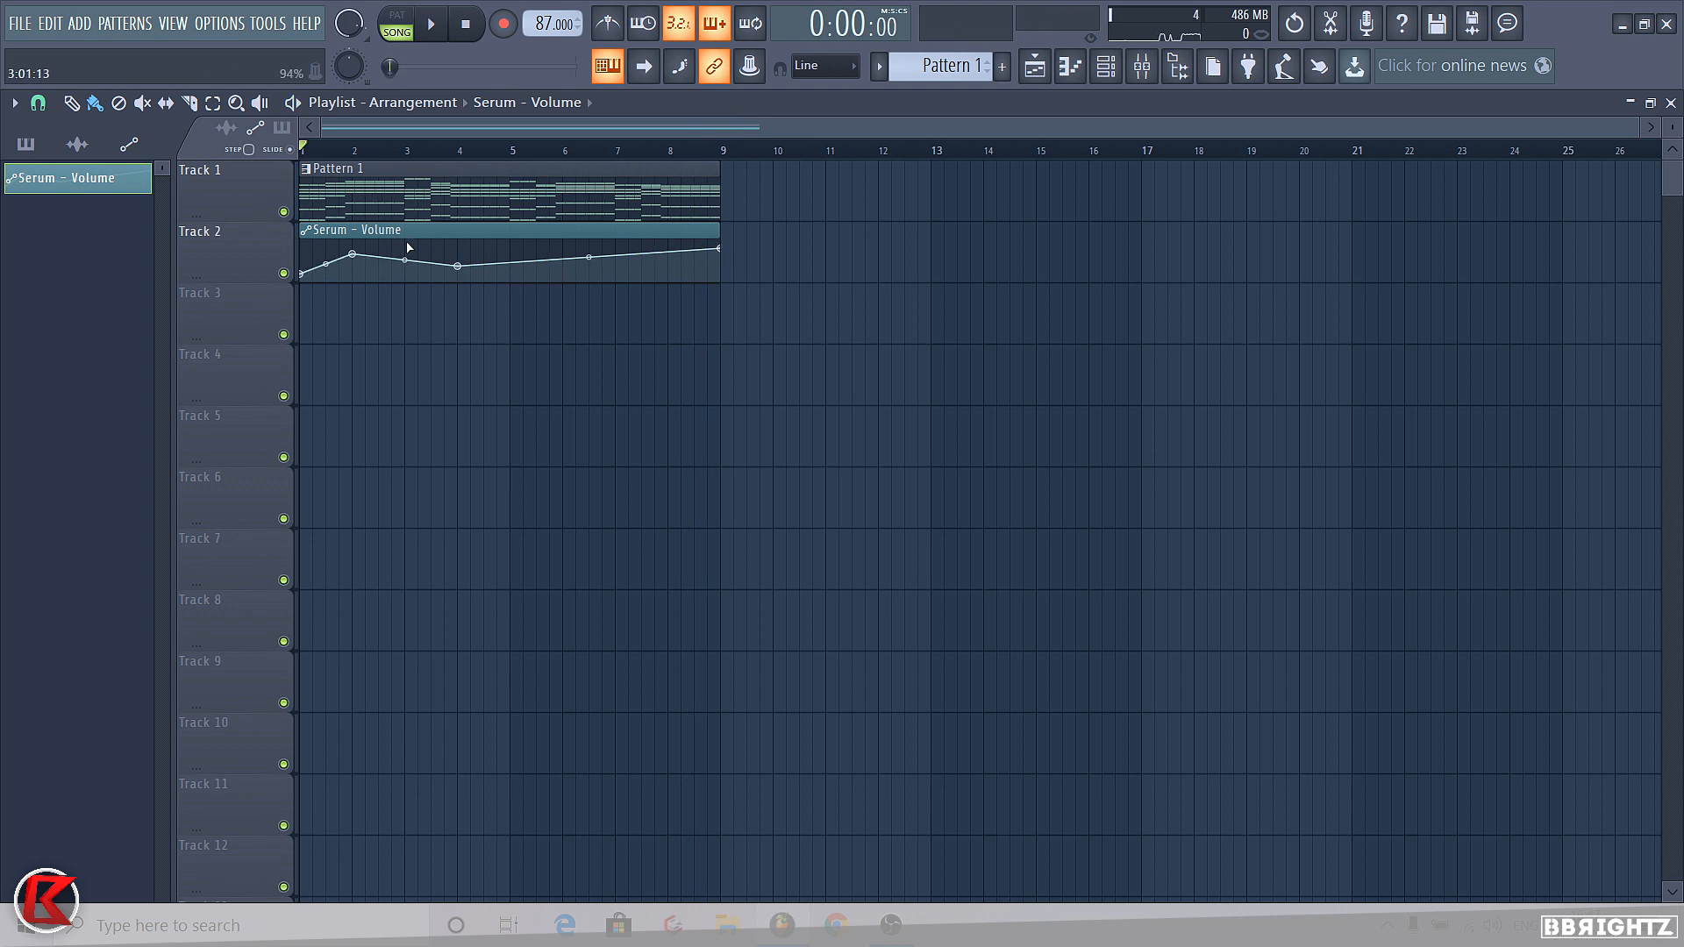
Delete the Serum - Volume automation channel from the channel rack
left_click(1106, 66)
right_click(750, 289)
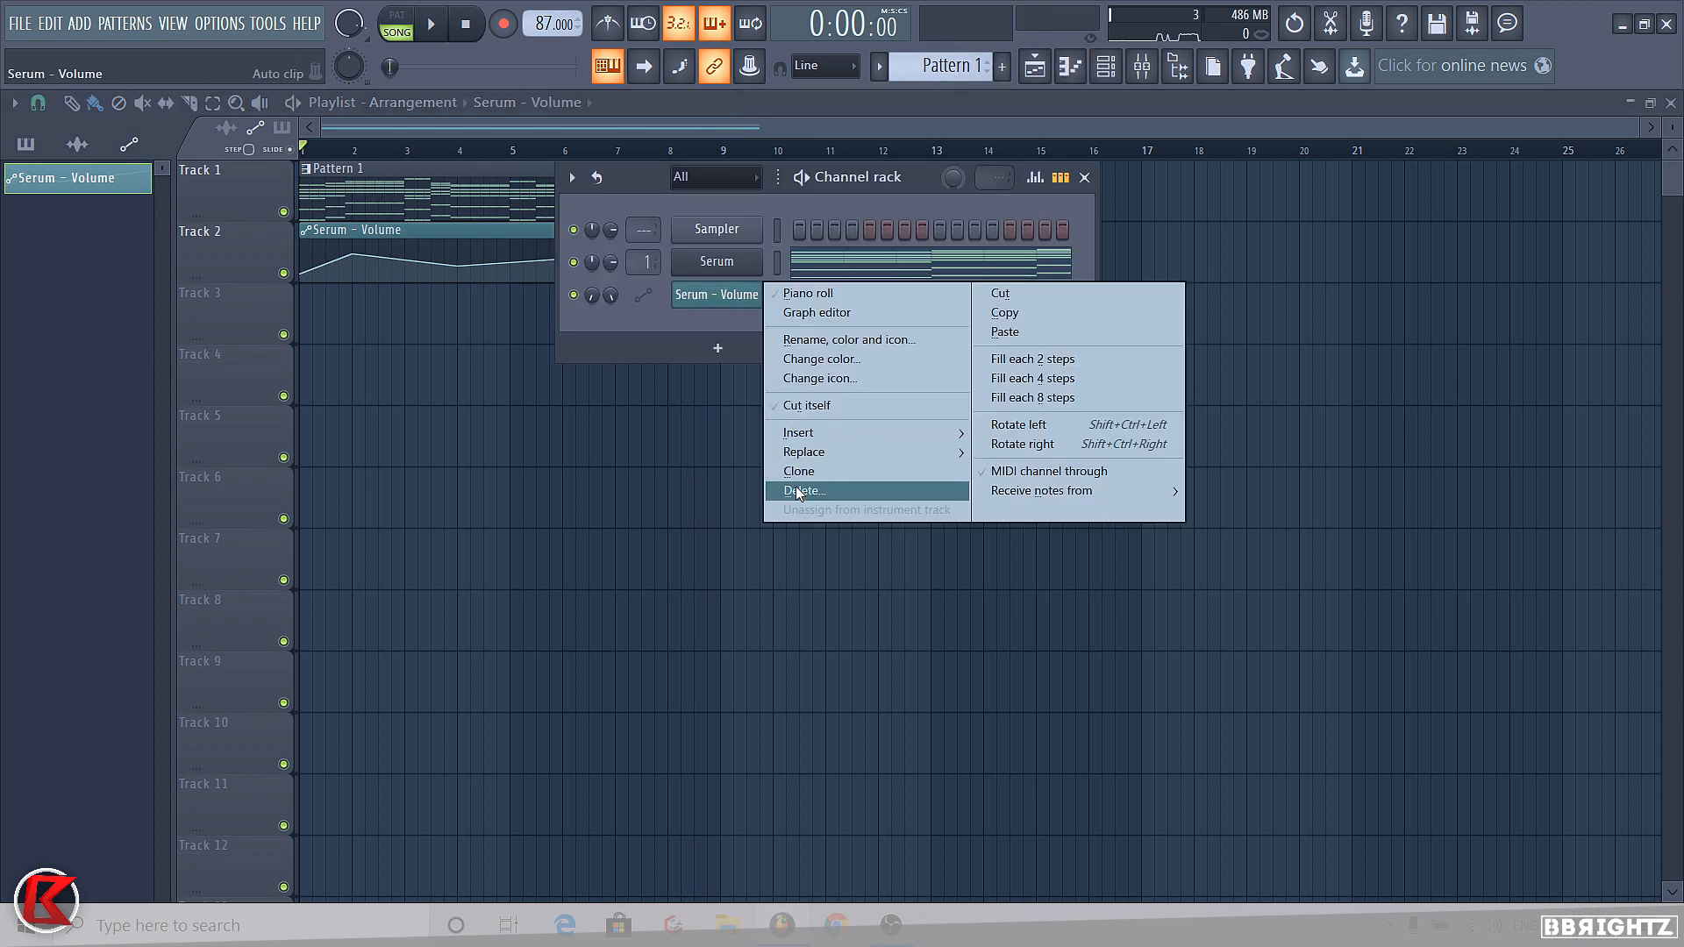
left_click(807, 491)
Reset the Serum mixer track's volume, then try lowering its fader and play the song to test whether the level holds
left_click(1141, 67)
right_click(249, 494)
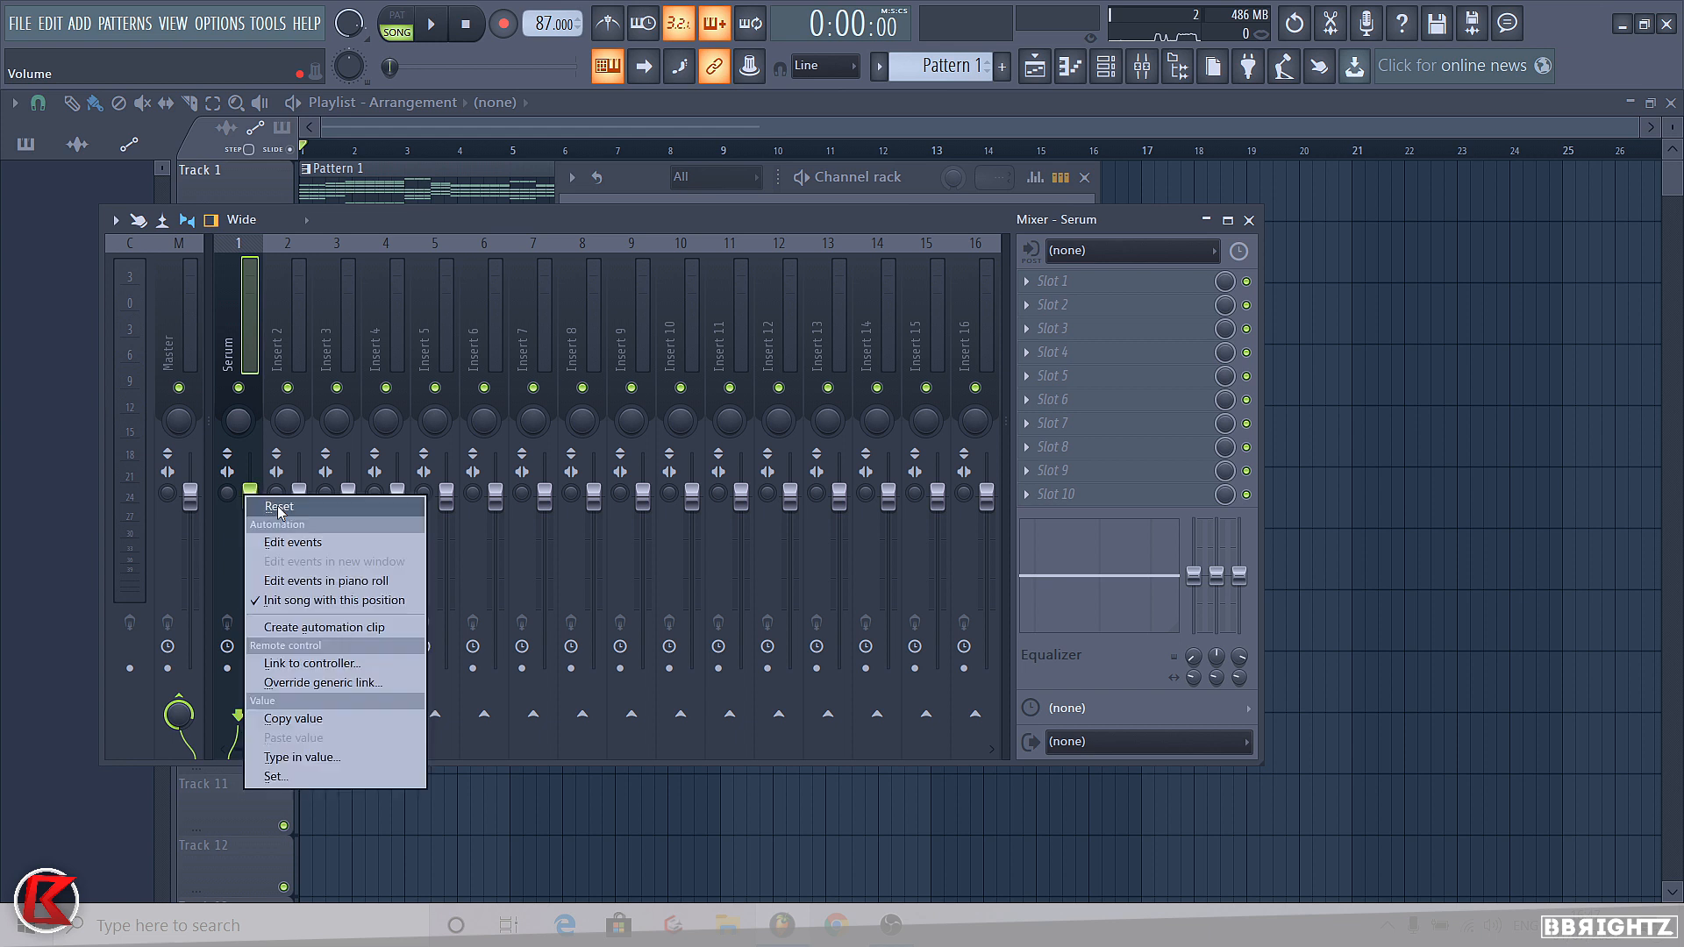
left_click(251, 508)
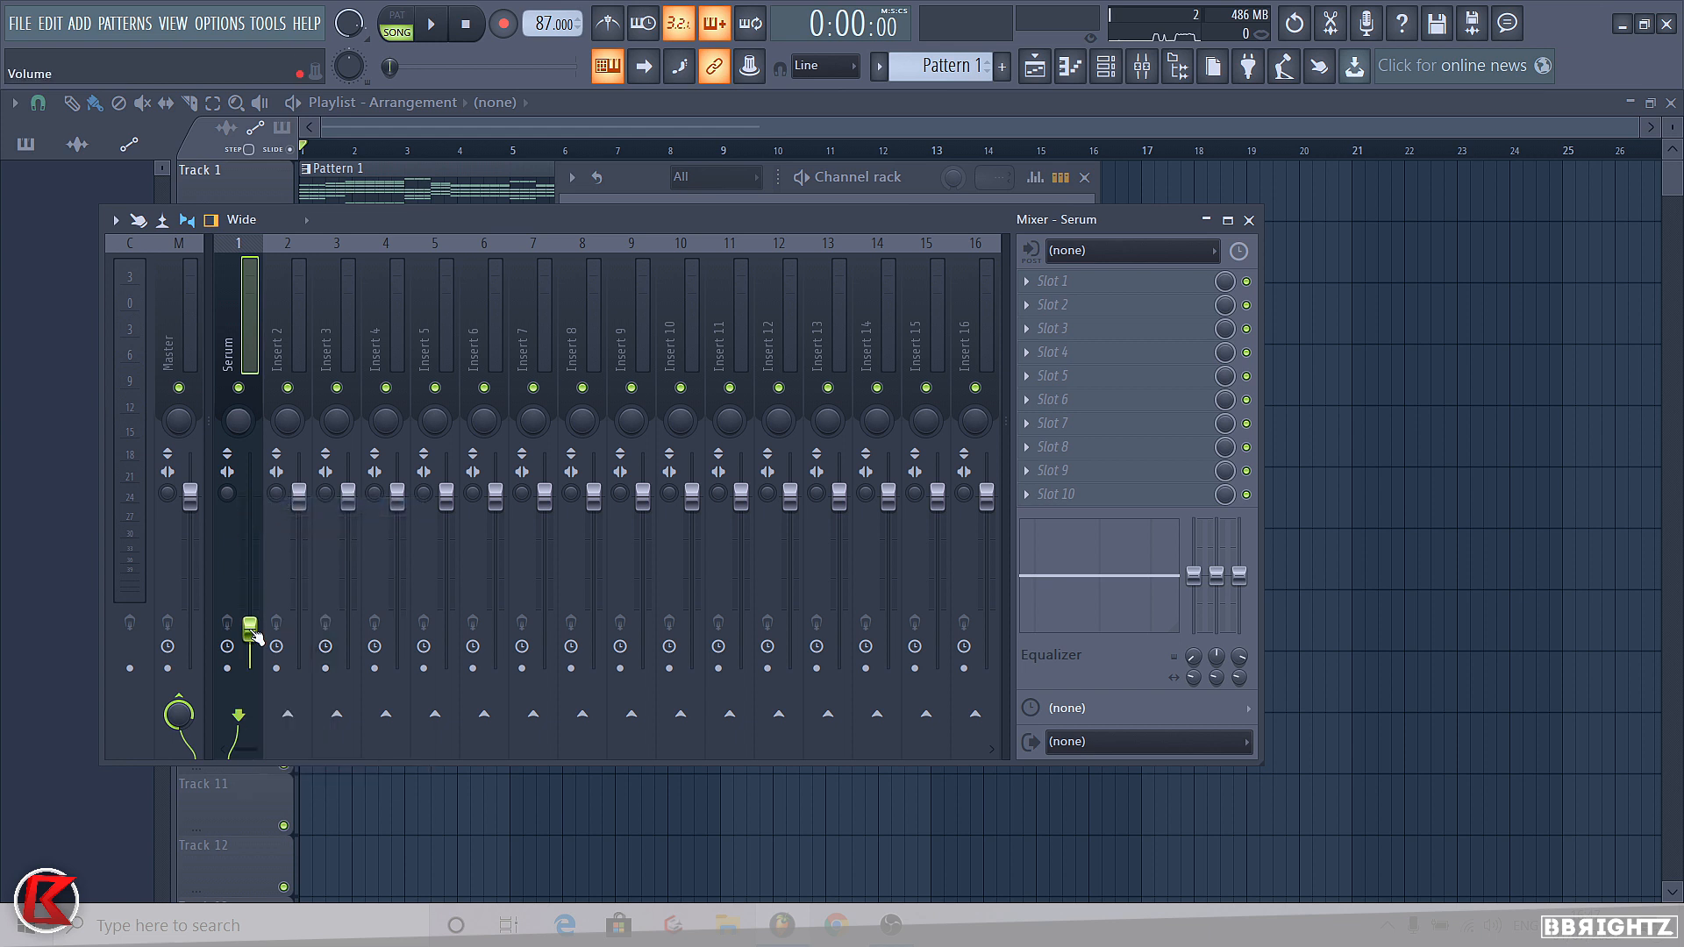
left_click_drag(252, 634, 250, 496)
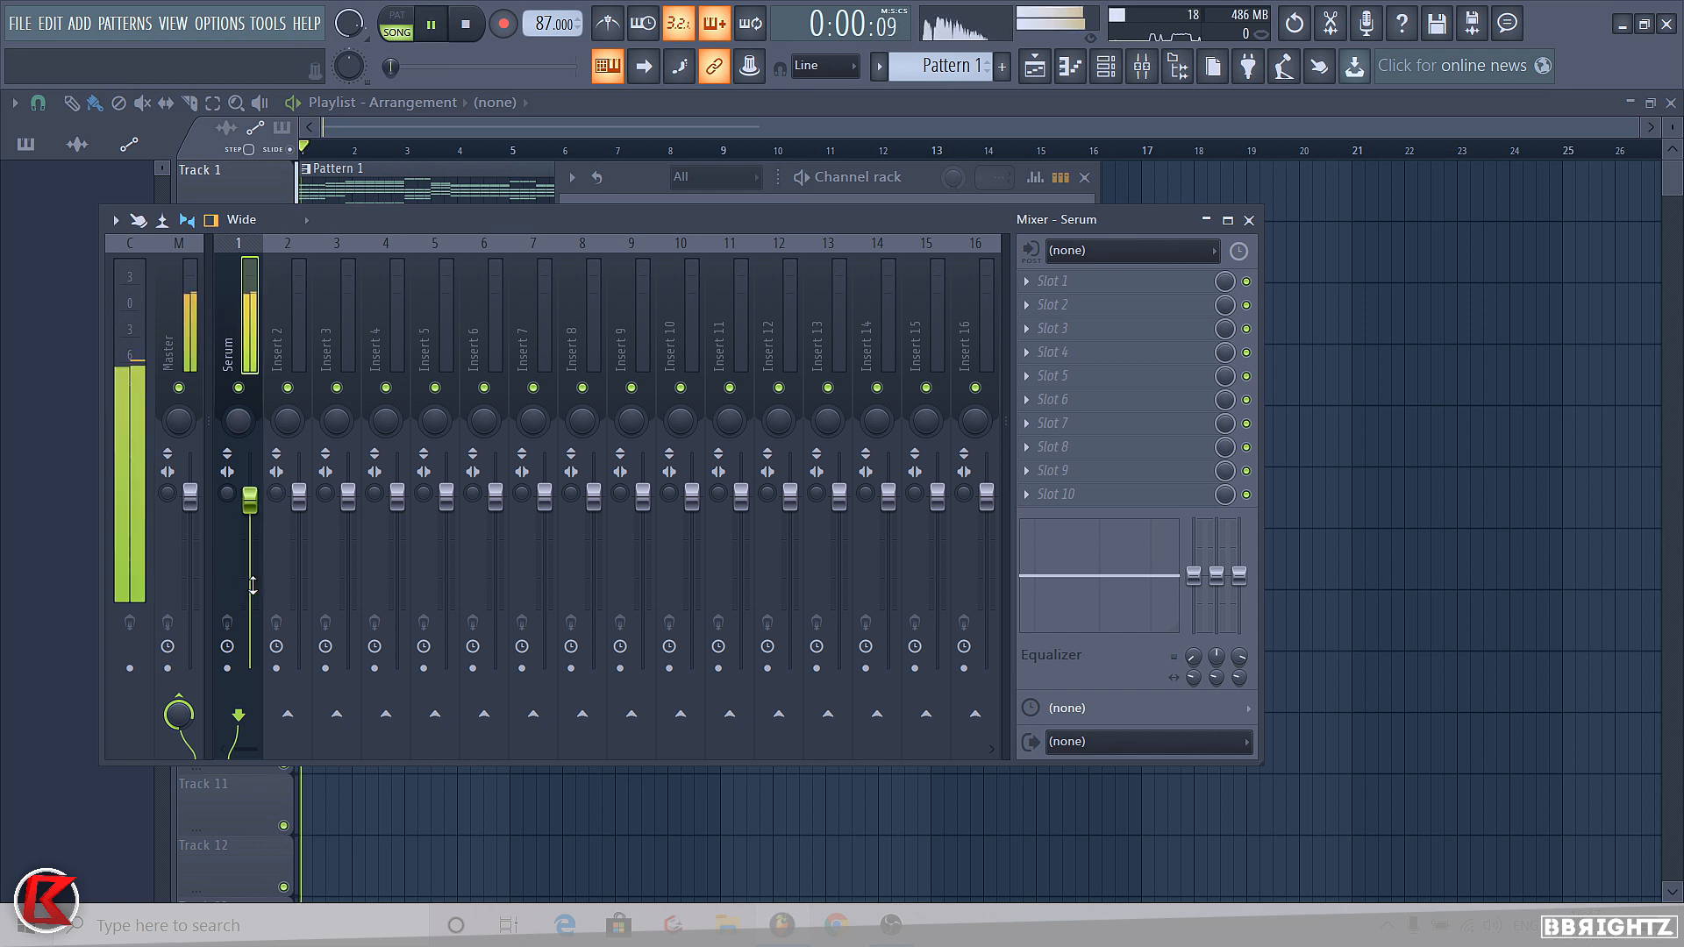
left_click_drag(251, 507, 250, 510)
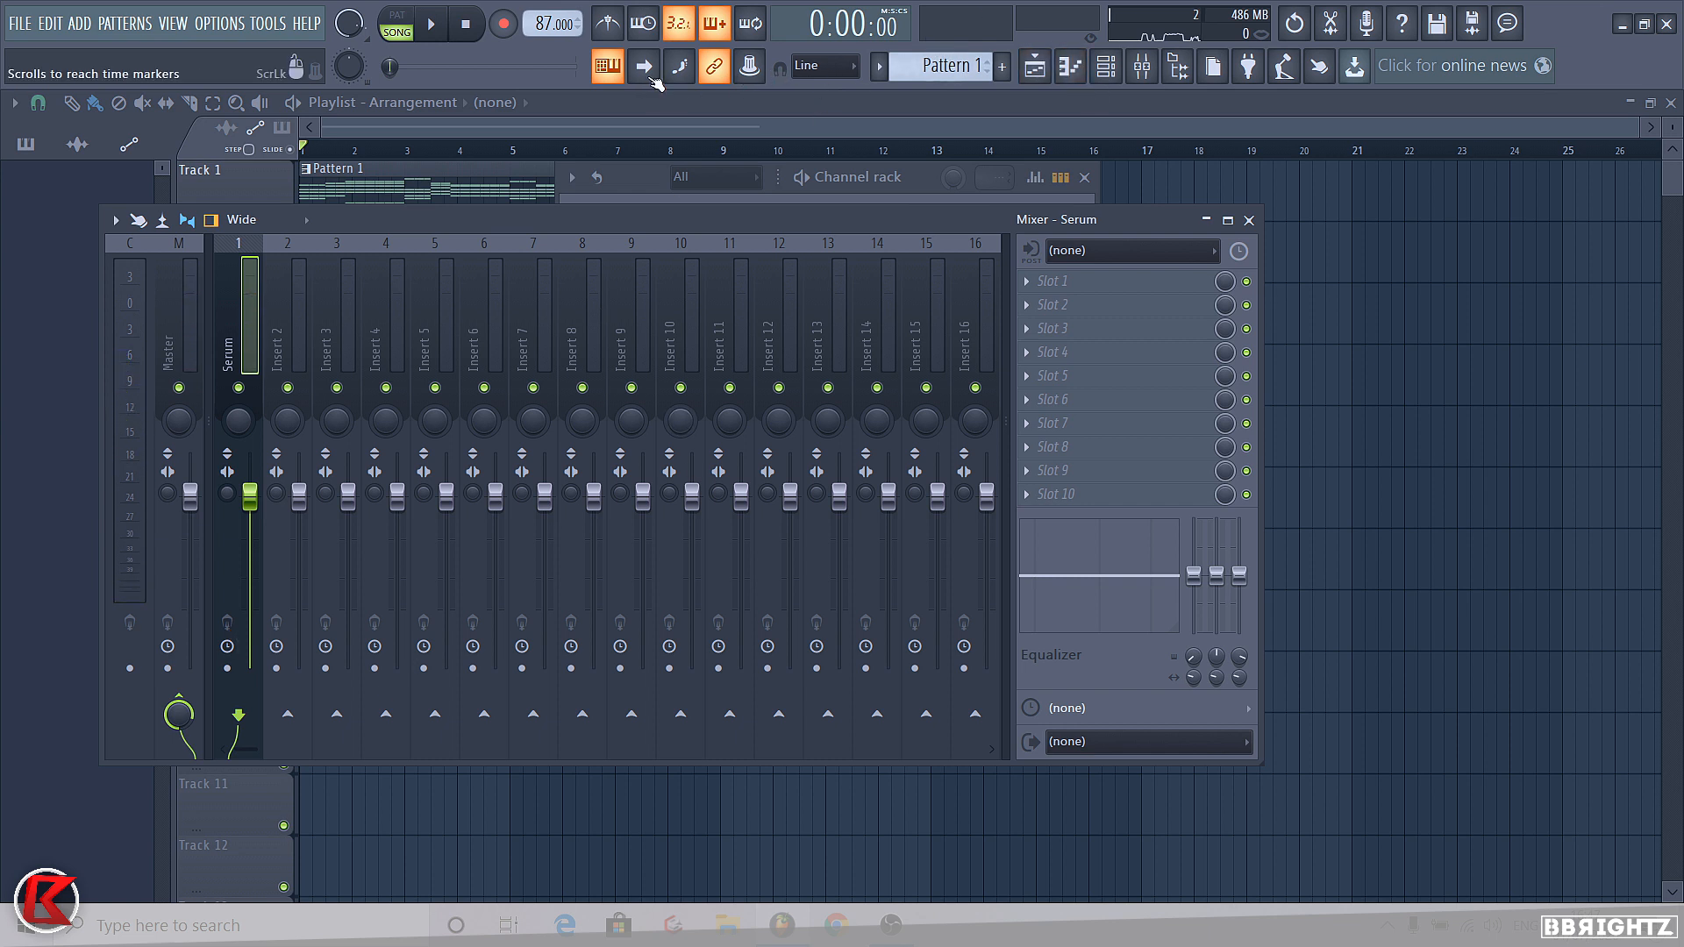
Delete the Serum - Volume event from the current project's initialized controls in the browser
left_click(1182, 77)
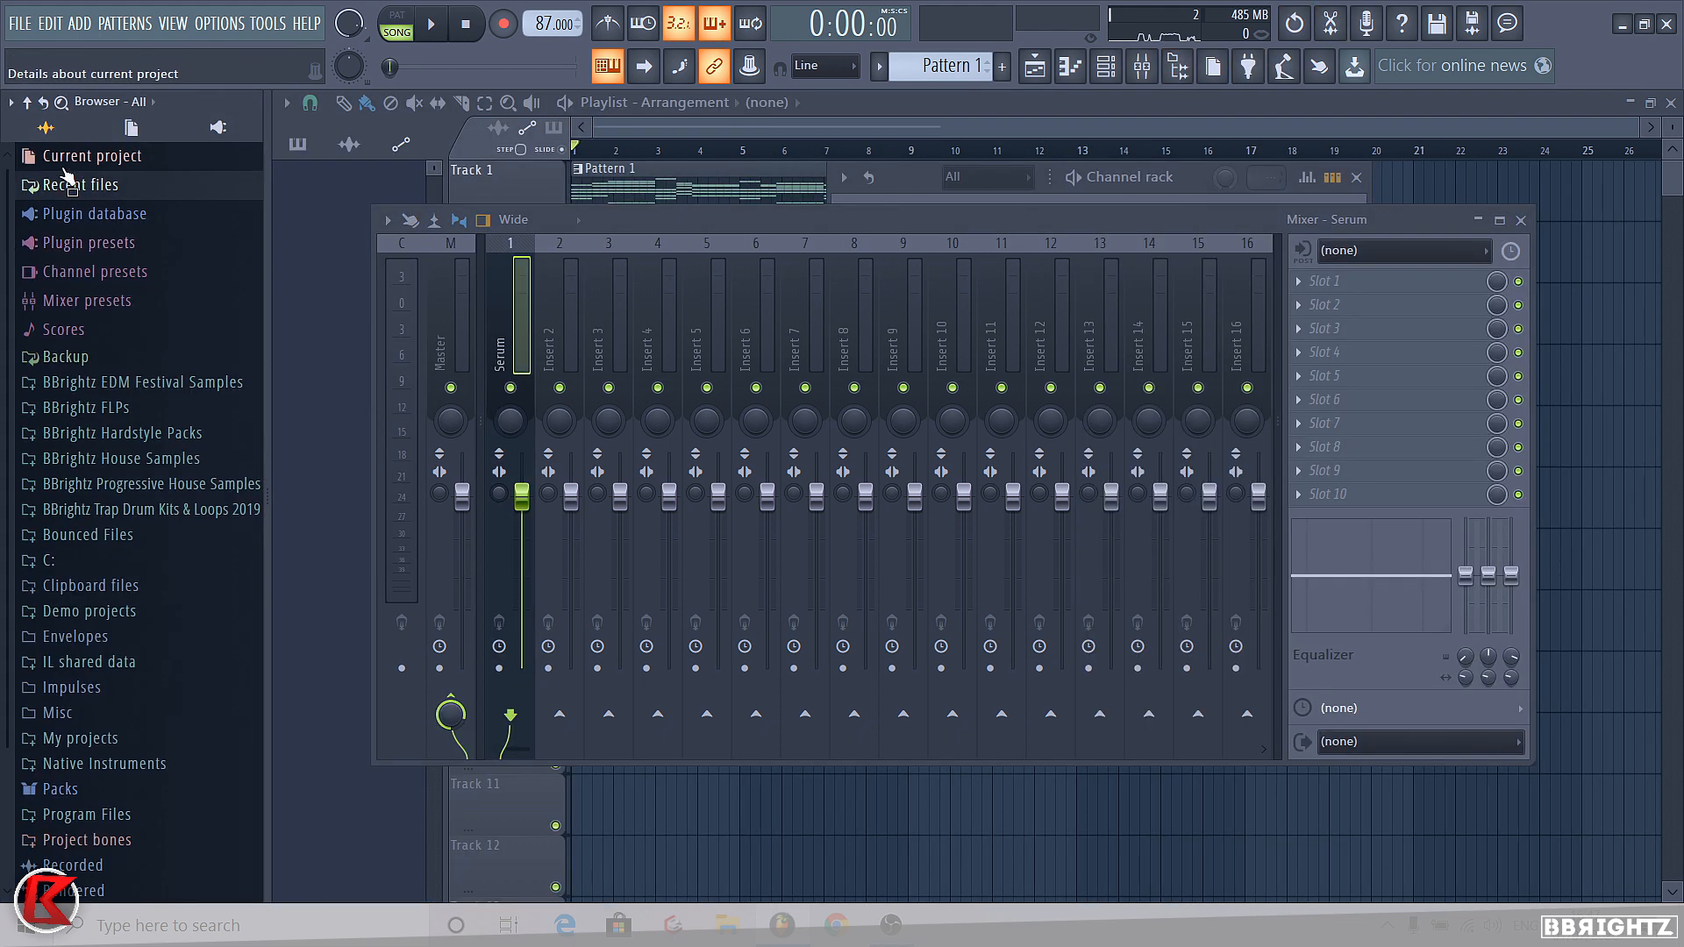
left_click(70, 160)
left_click(97, 284)
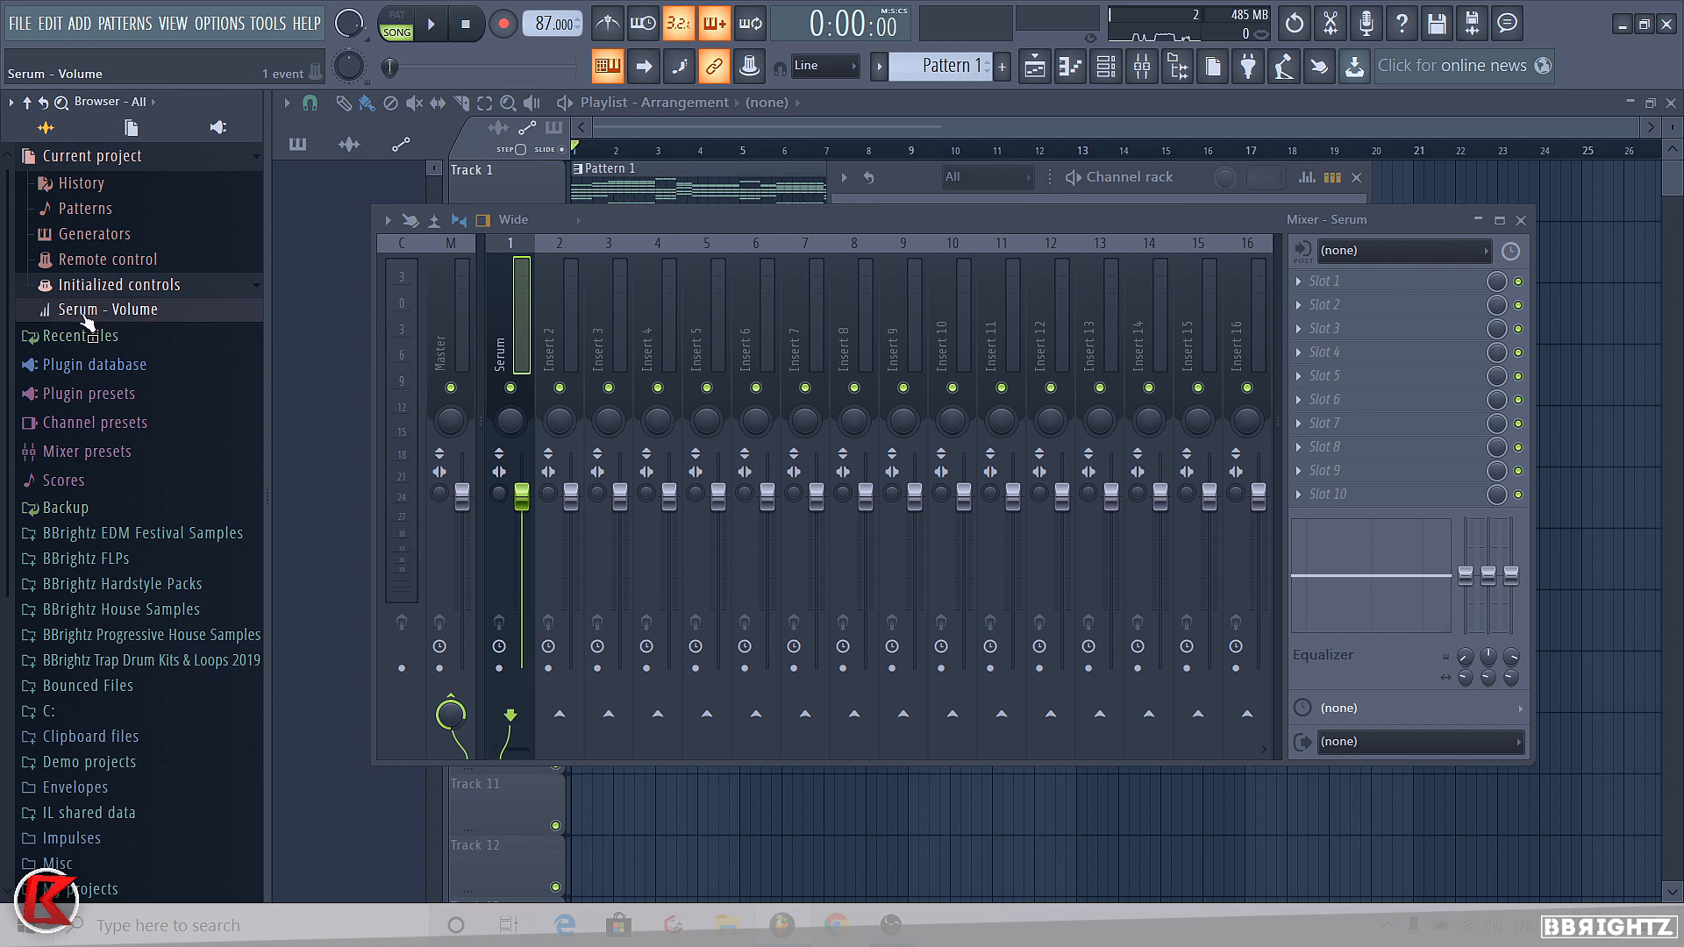
left_click(88, 284)
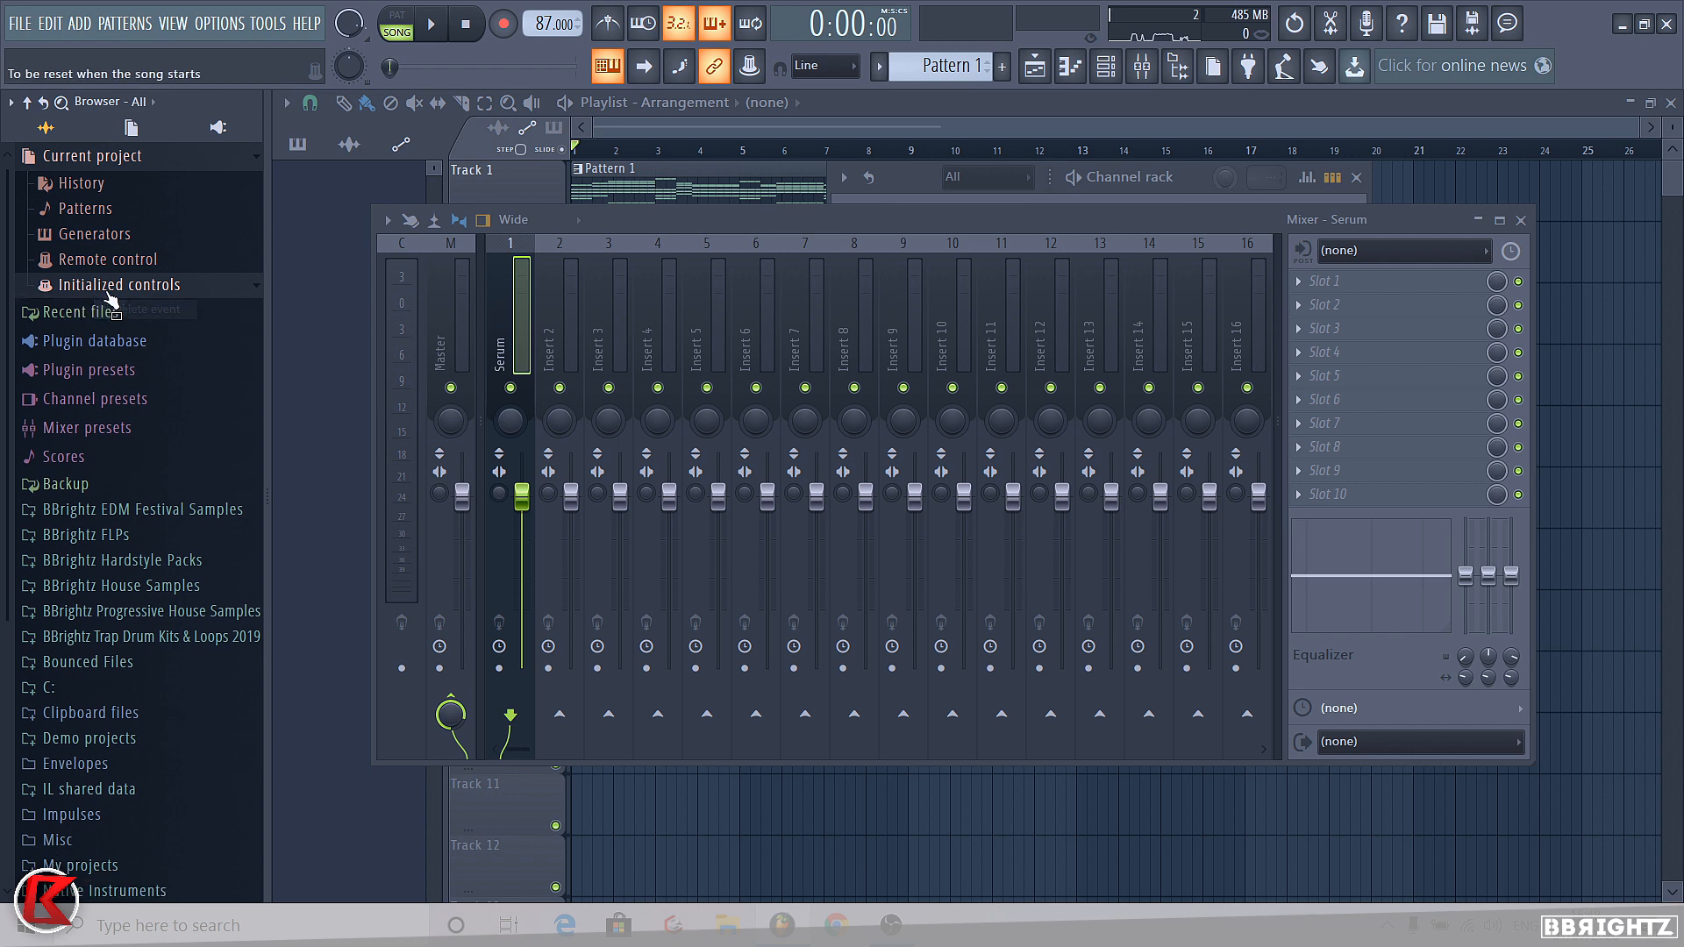
left_click(87, 156)
Lower the Serum mixer fader, play the song to test the manual level, and reset the volume to its default
left_click_drag(521, 496, 521, 508)
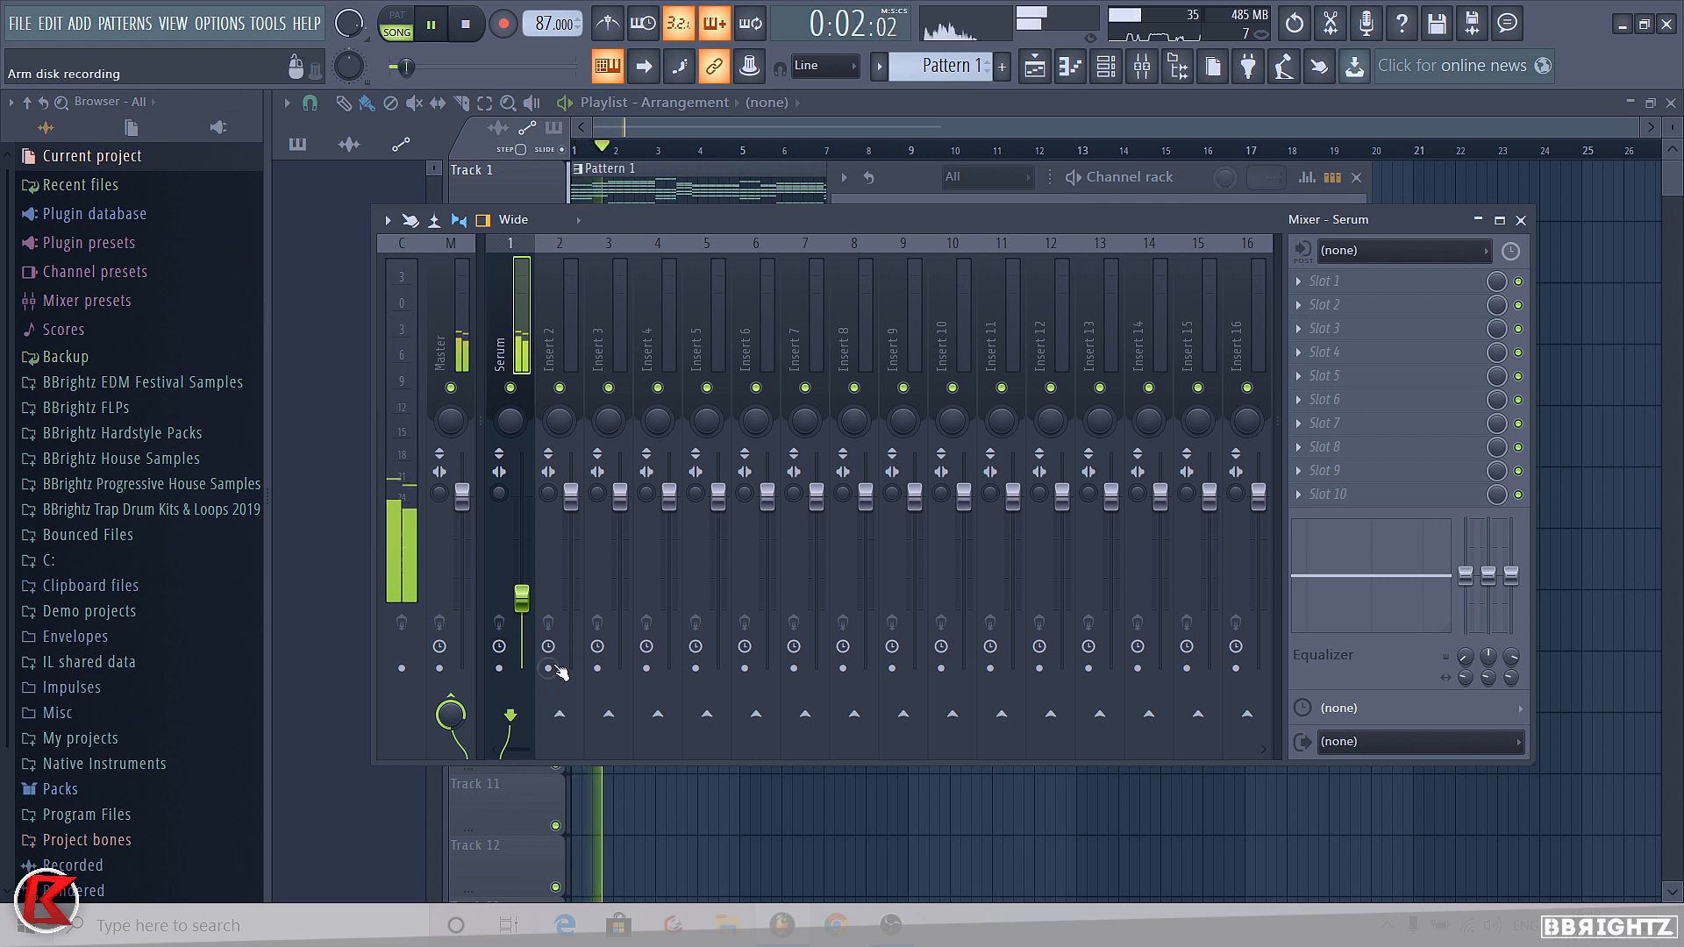
key("space")
left_click_drag(521, 597, 521, 511)
right_click(521, 512)
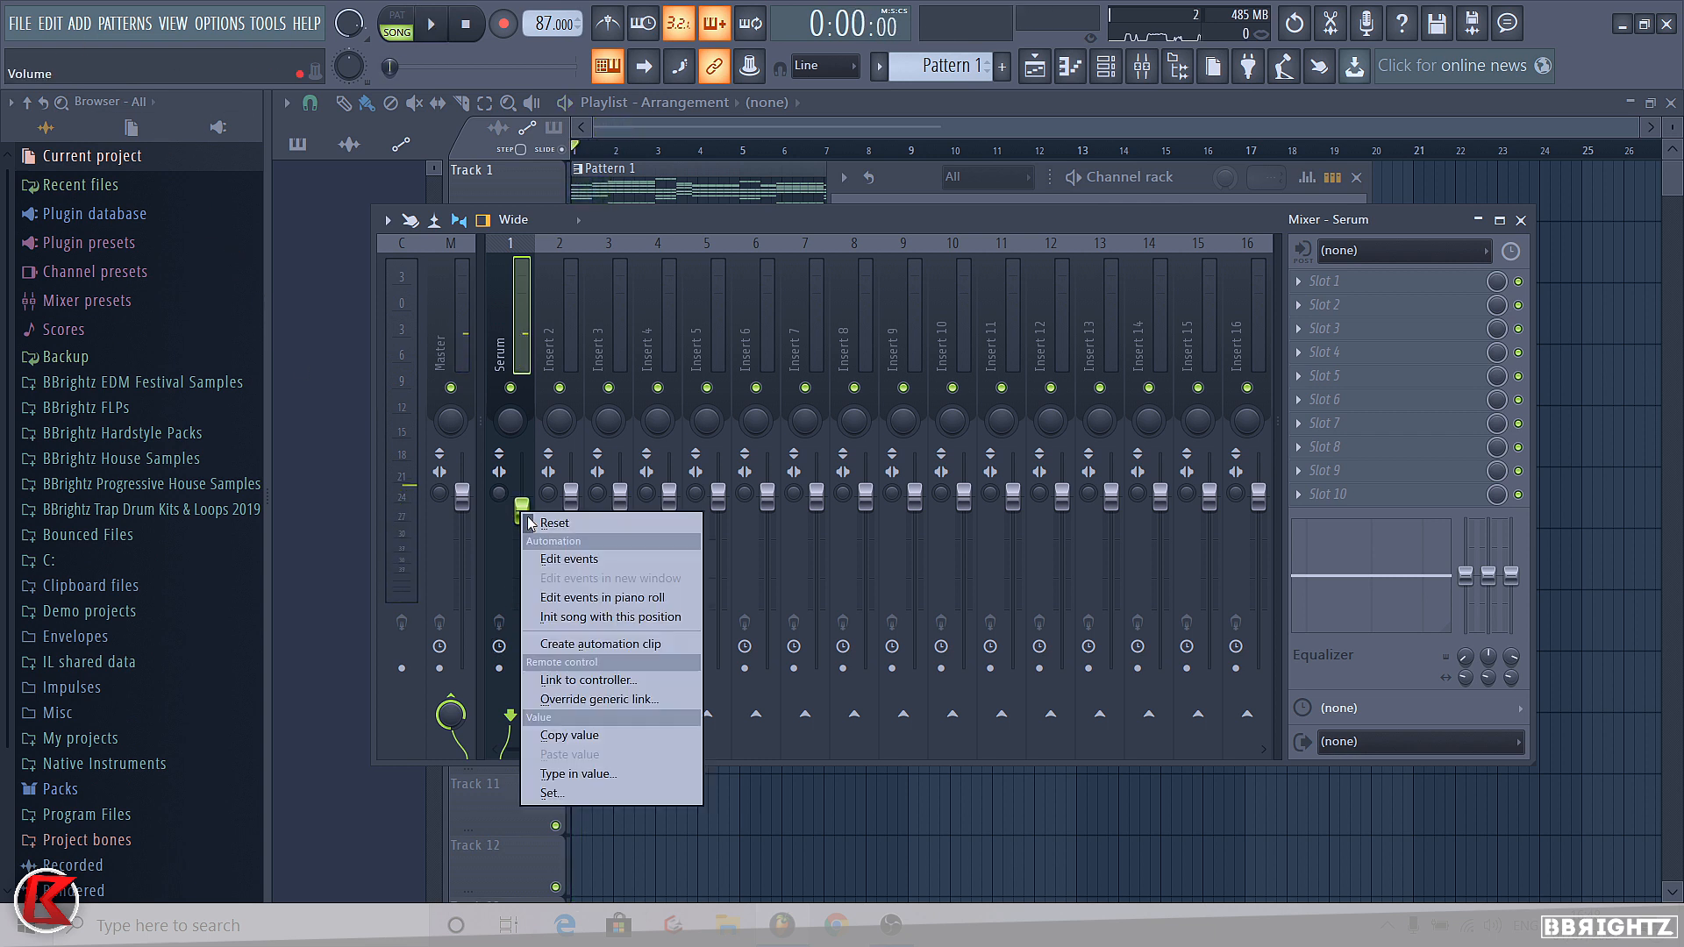
left_click(530, 523)
Create another Serum volume automation clip, pull its starting point down to form a rising ramp, and play the song
right_click(521, 497)
left_click(571, 628)
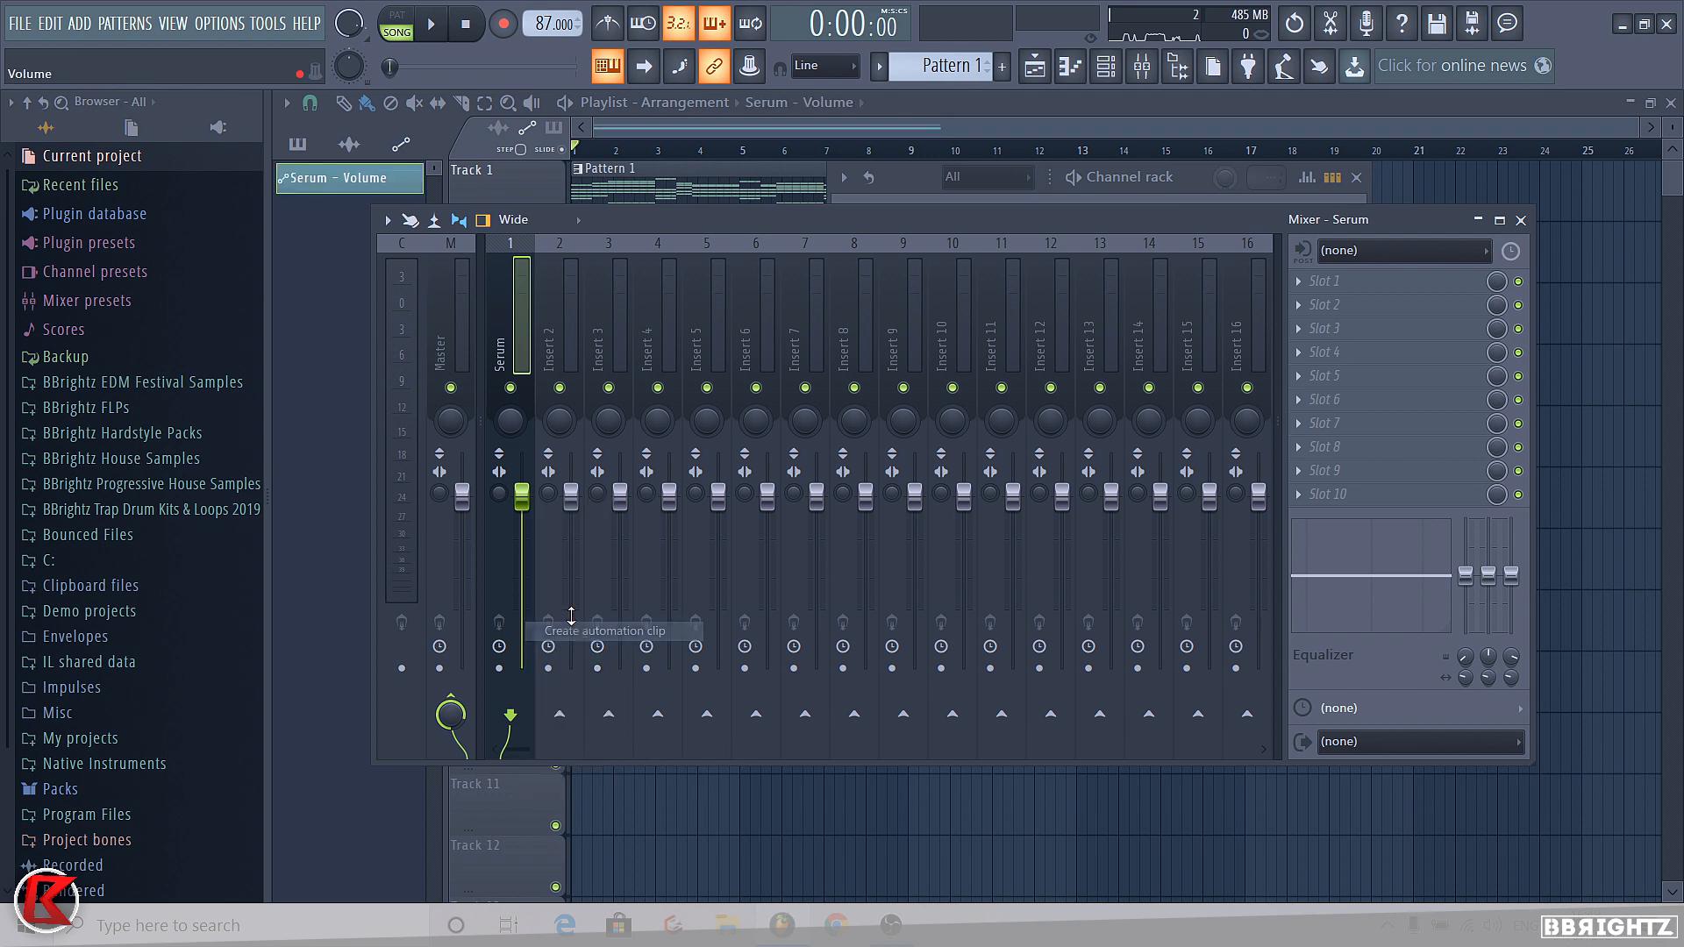
left_click(892, 897)
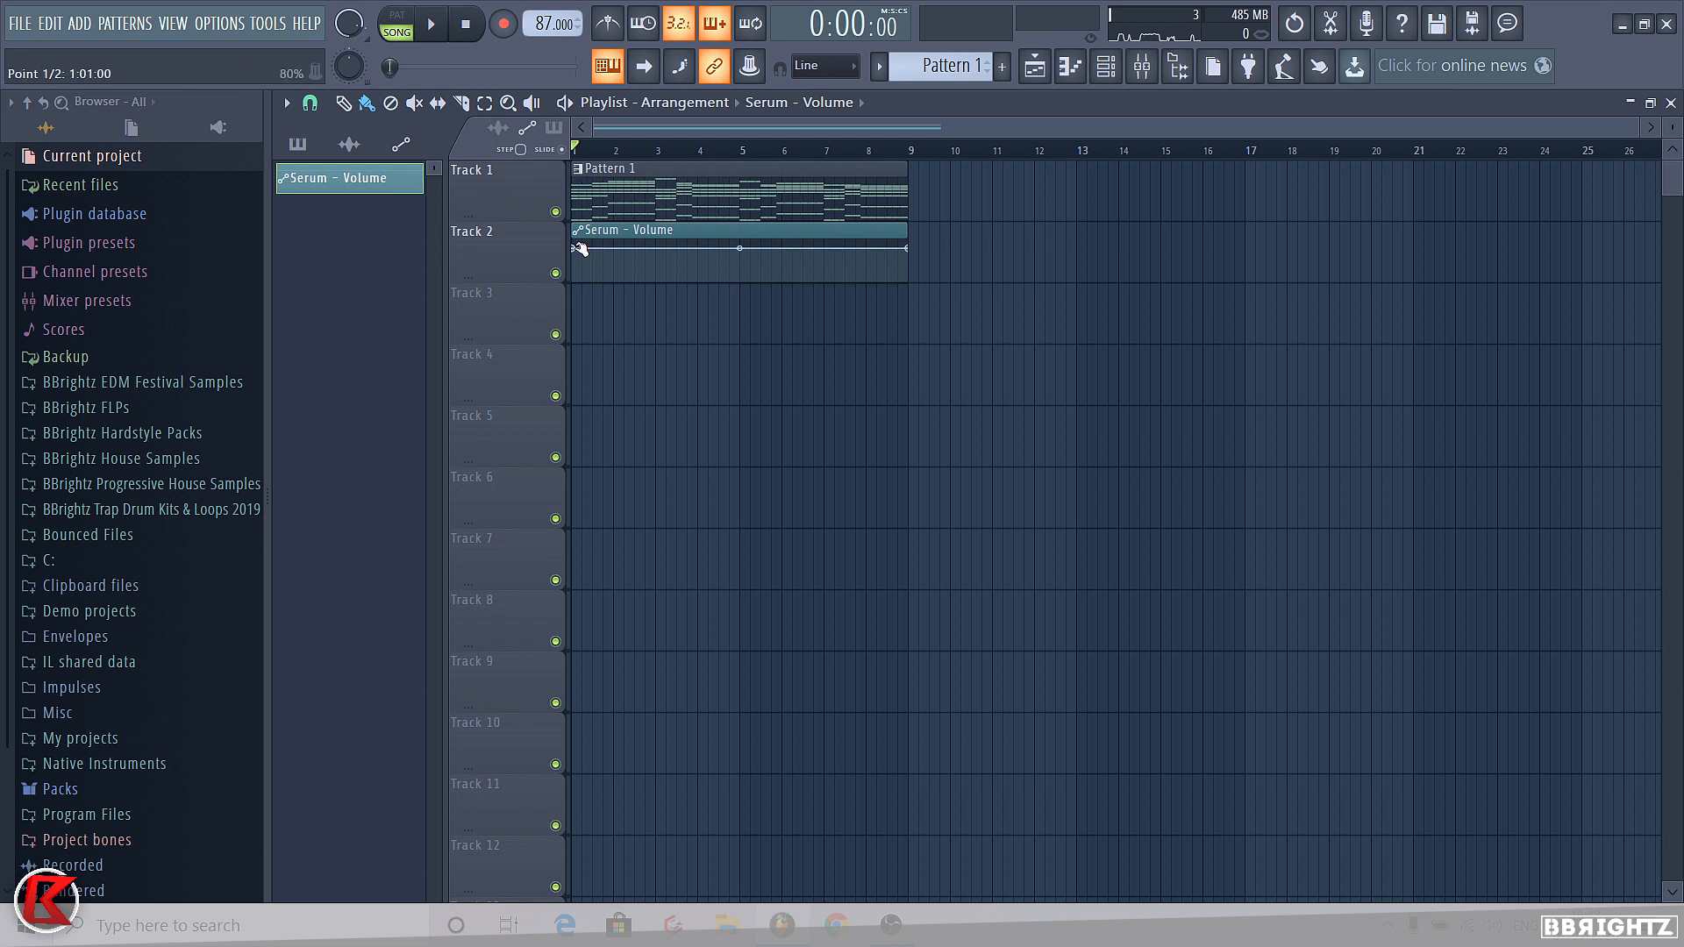
left_click_drag(580, 249, 571, 281)
key("space")
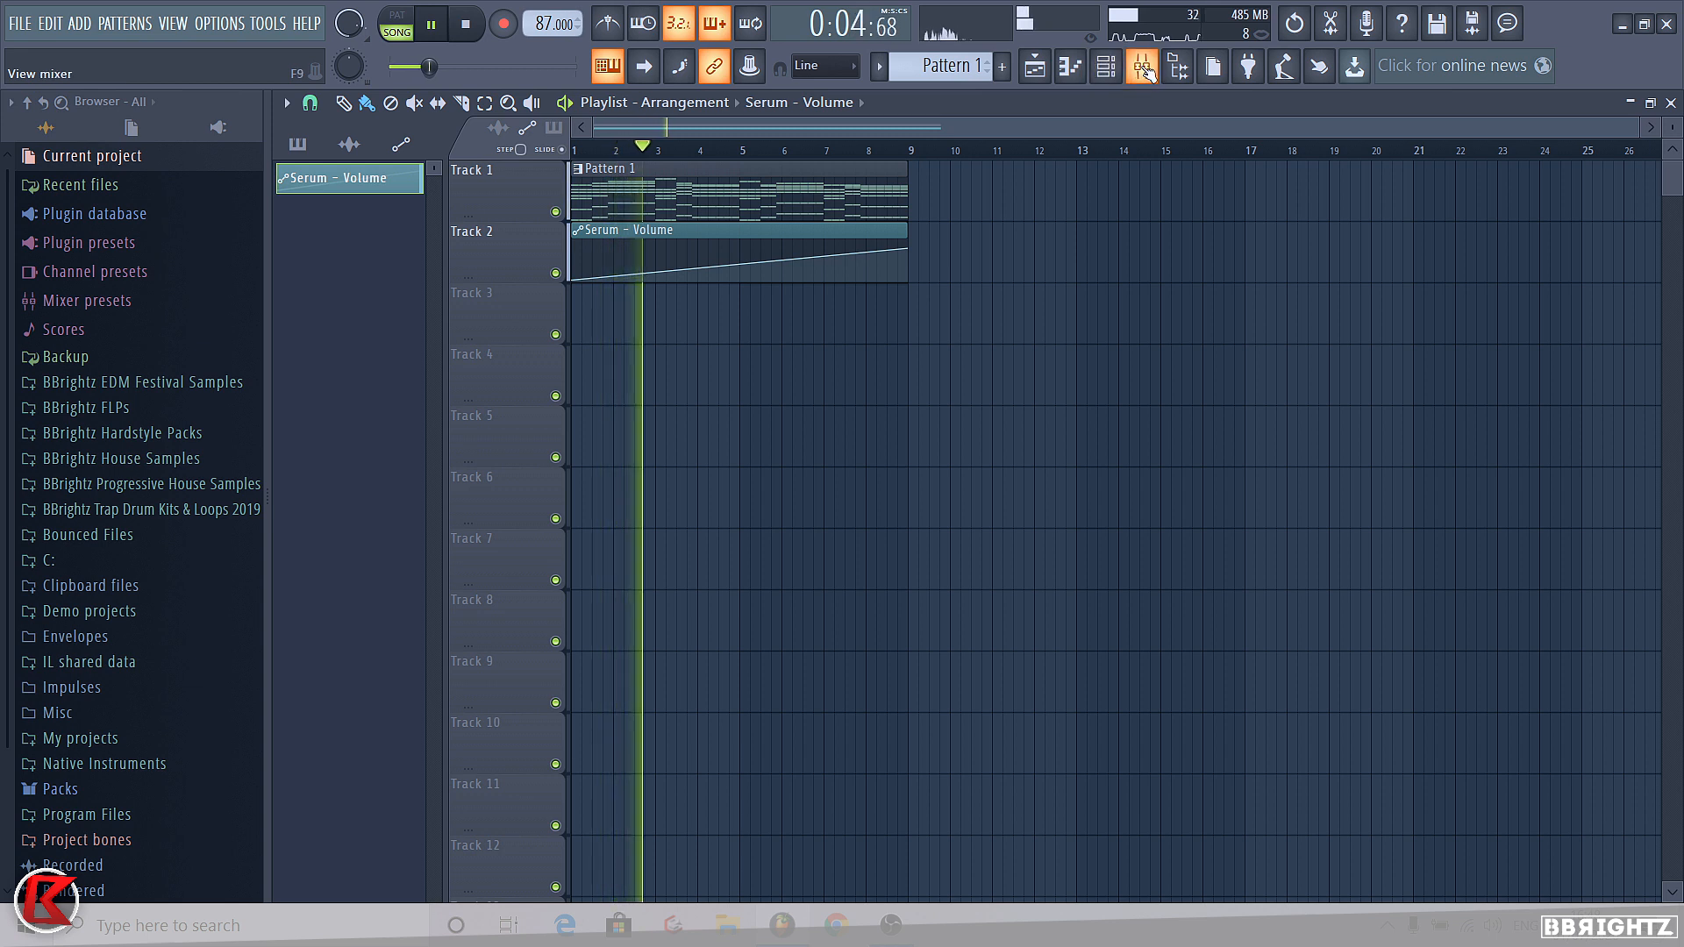
key("space")
Remove the second Serum - Volume automation channel from the channel rack
left_click(1072, 75)
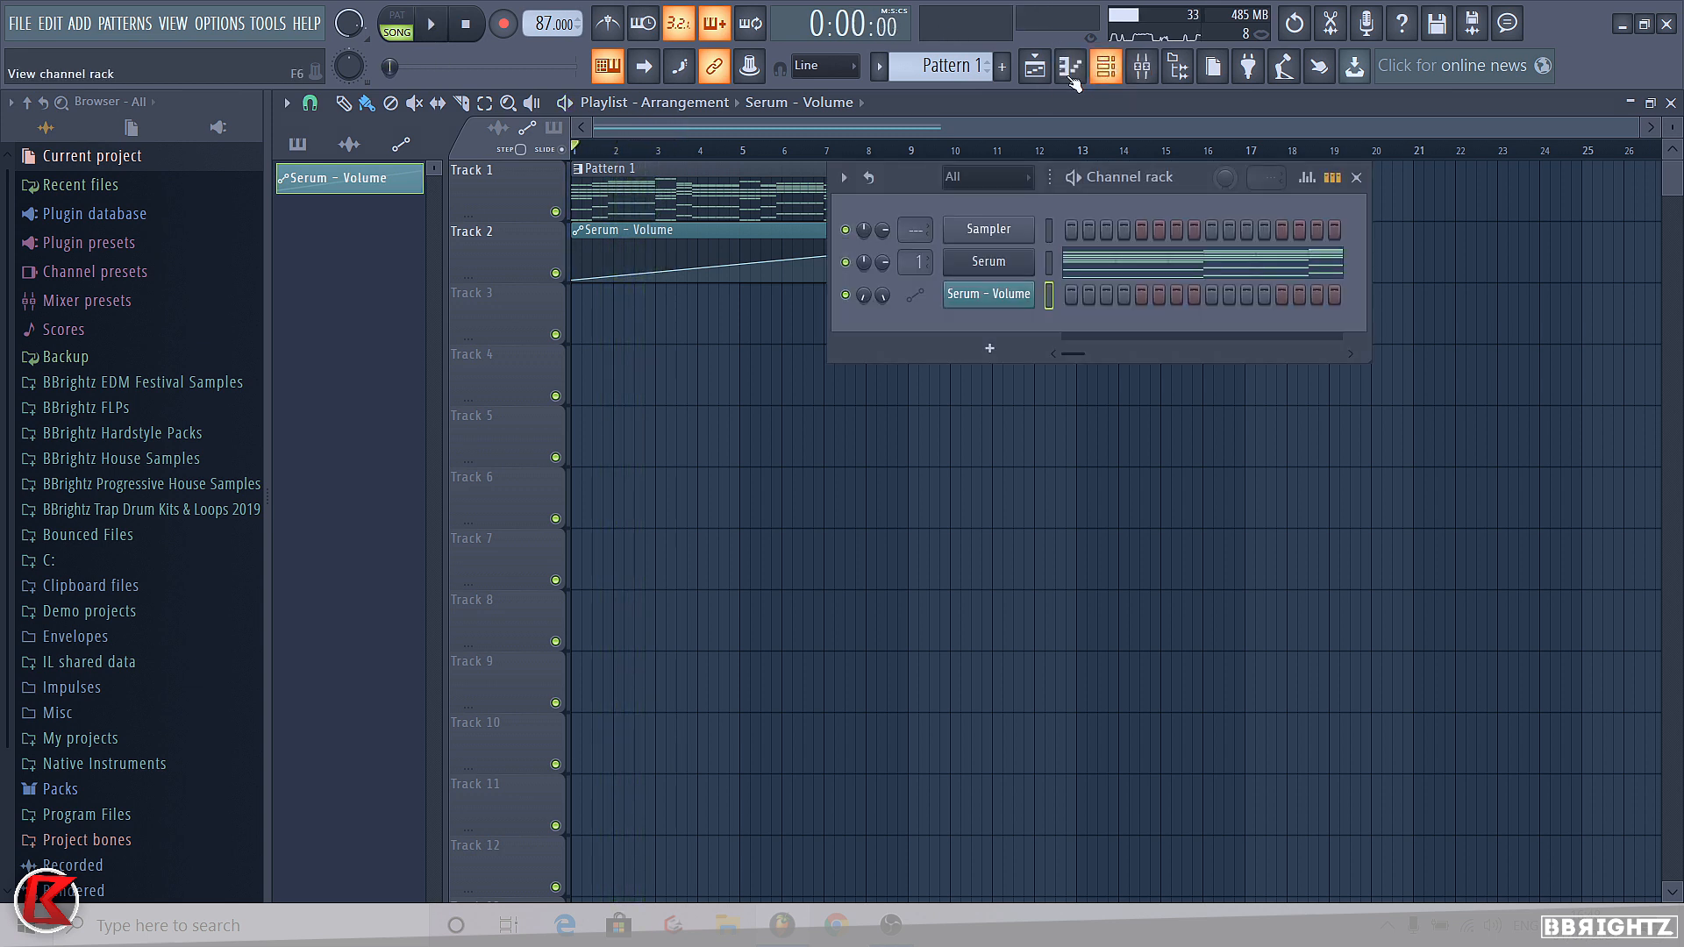
right_click(989, 294)
left_click(1093, 494)
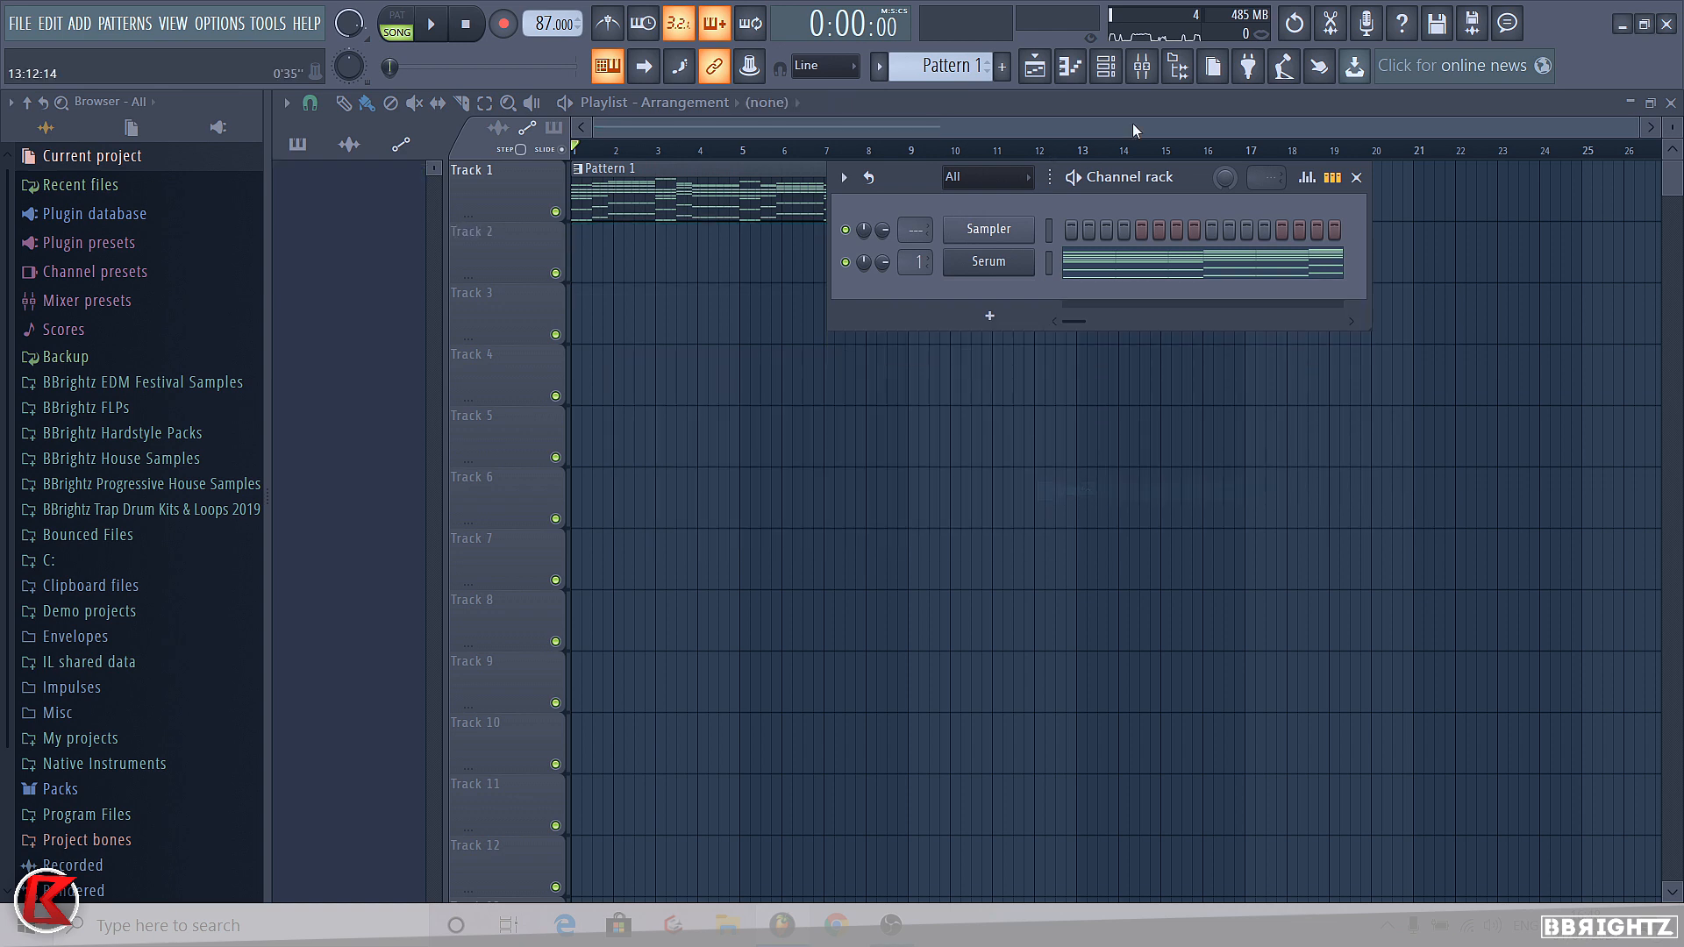
Repeatedly lower the Serum fader in the mixer and restart playback to test whether its volume jumps back
left_click(1141, 66)
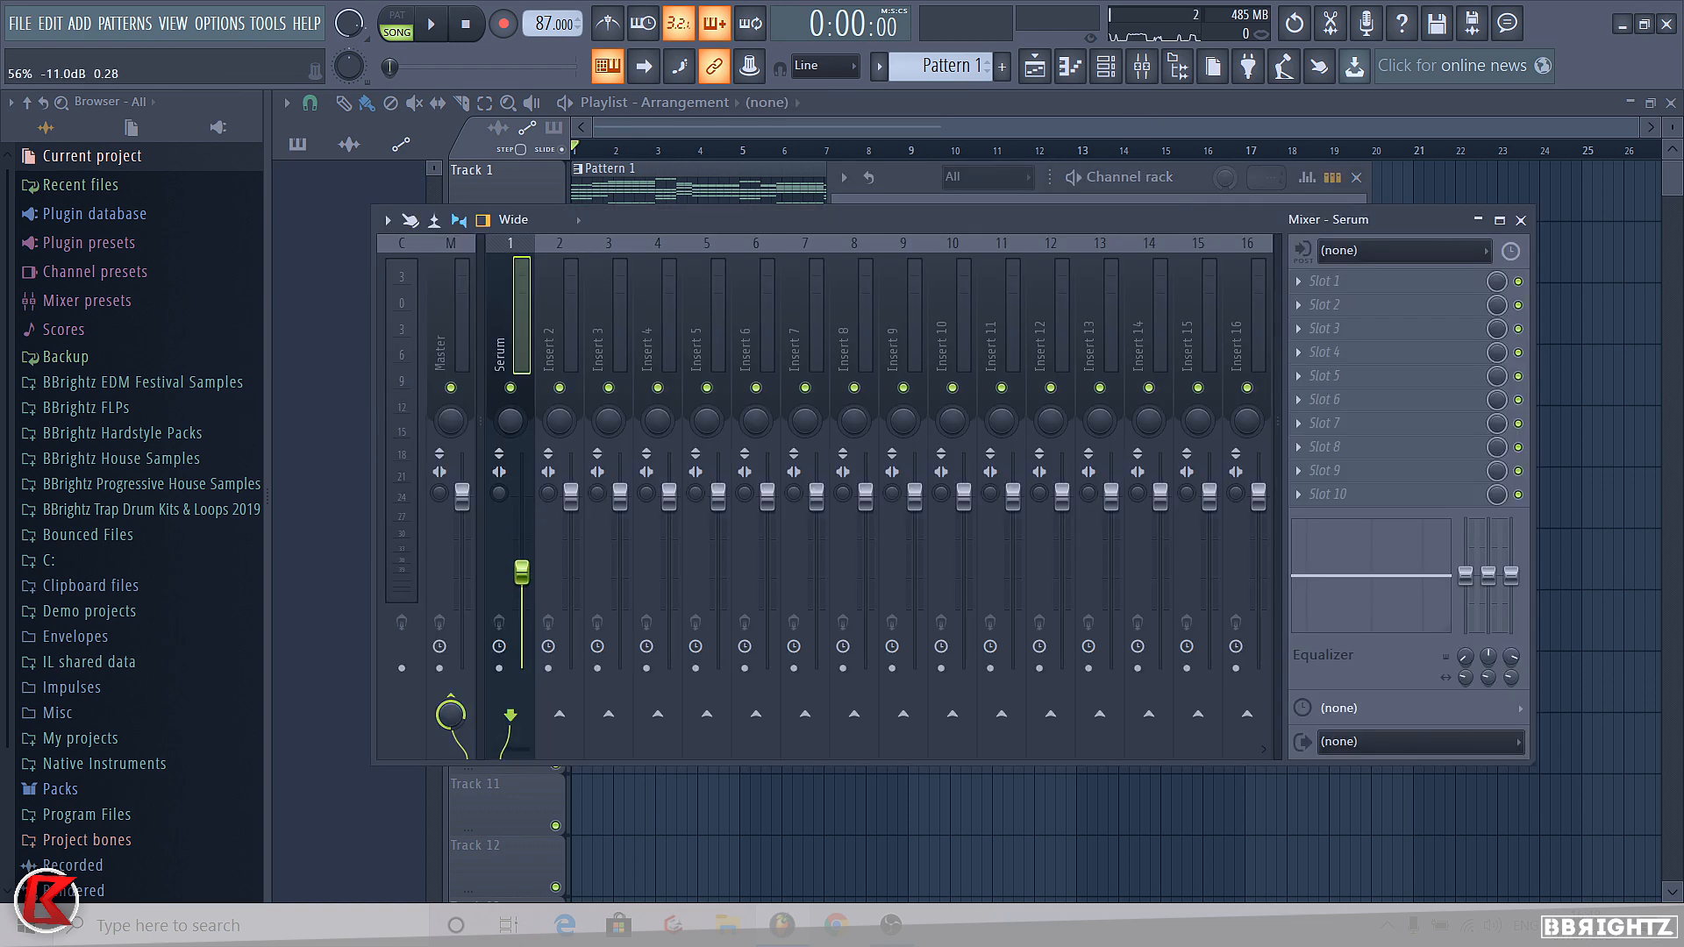
key("space")
key("space")
left_click_drag(521, 497, 522, 665)
key("space")
key("space")
left_click_drag(522, 498, 525, 641)
key("space")
key("space")
key("space")
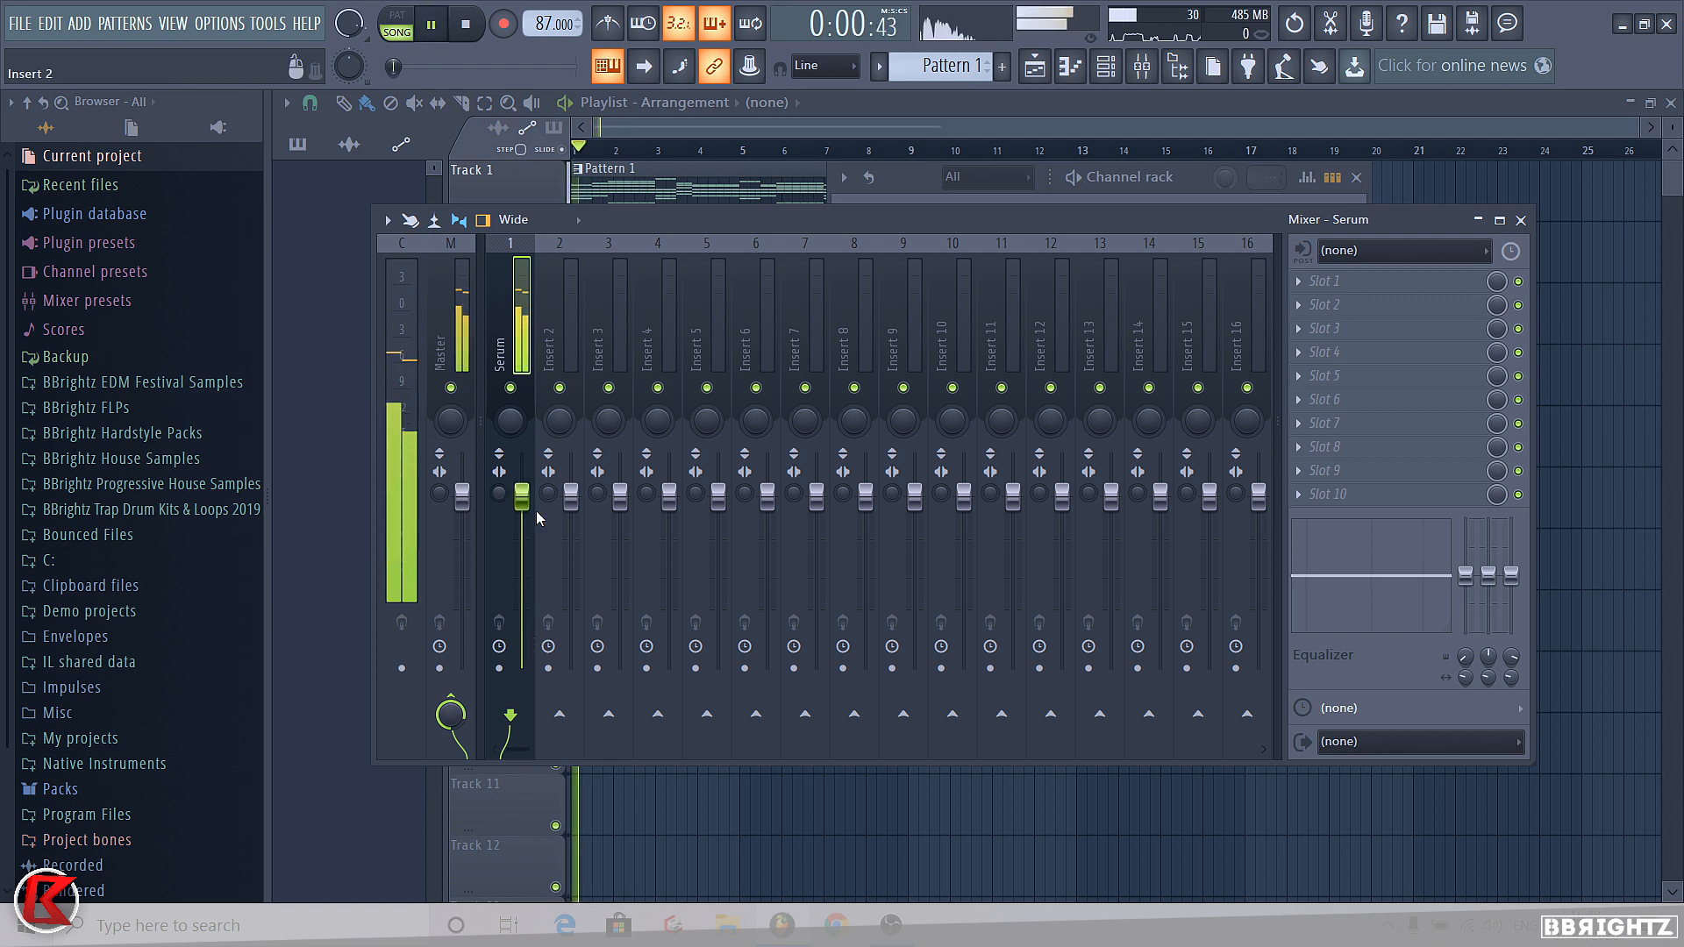
key("space")
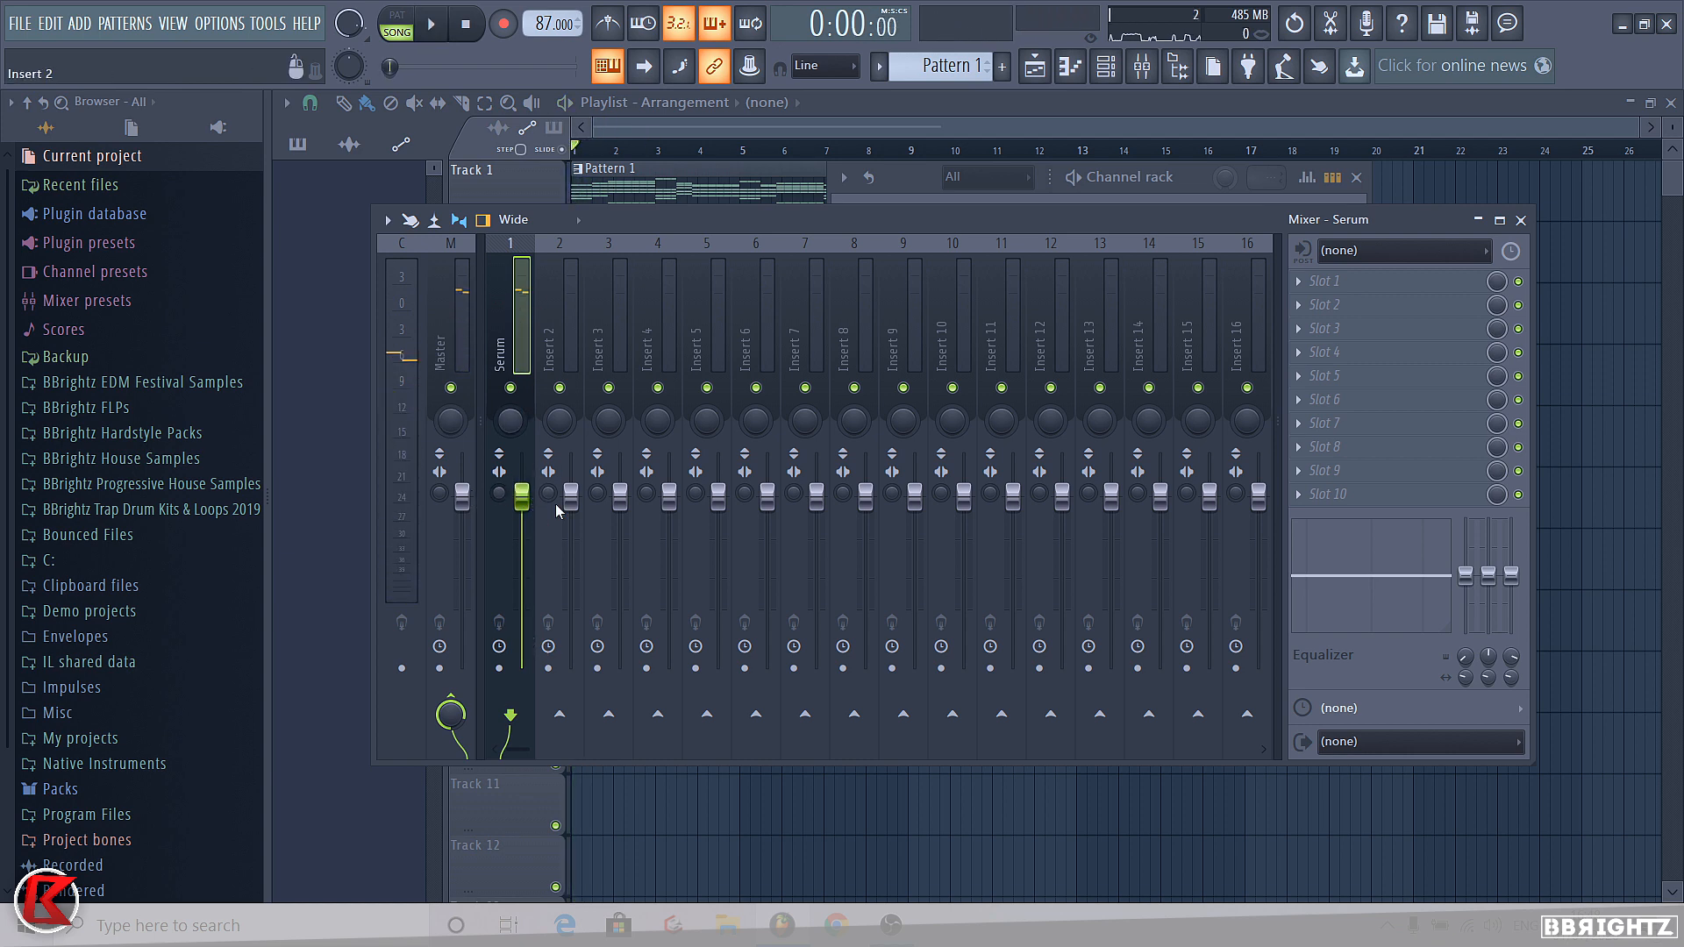
Remove the leftover Serum - Volume event from the current project's initialized controls
left_click(77, 158)
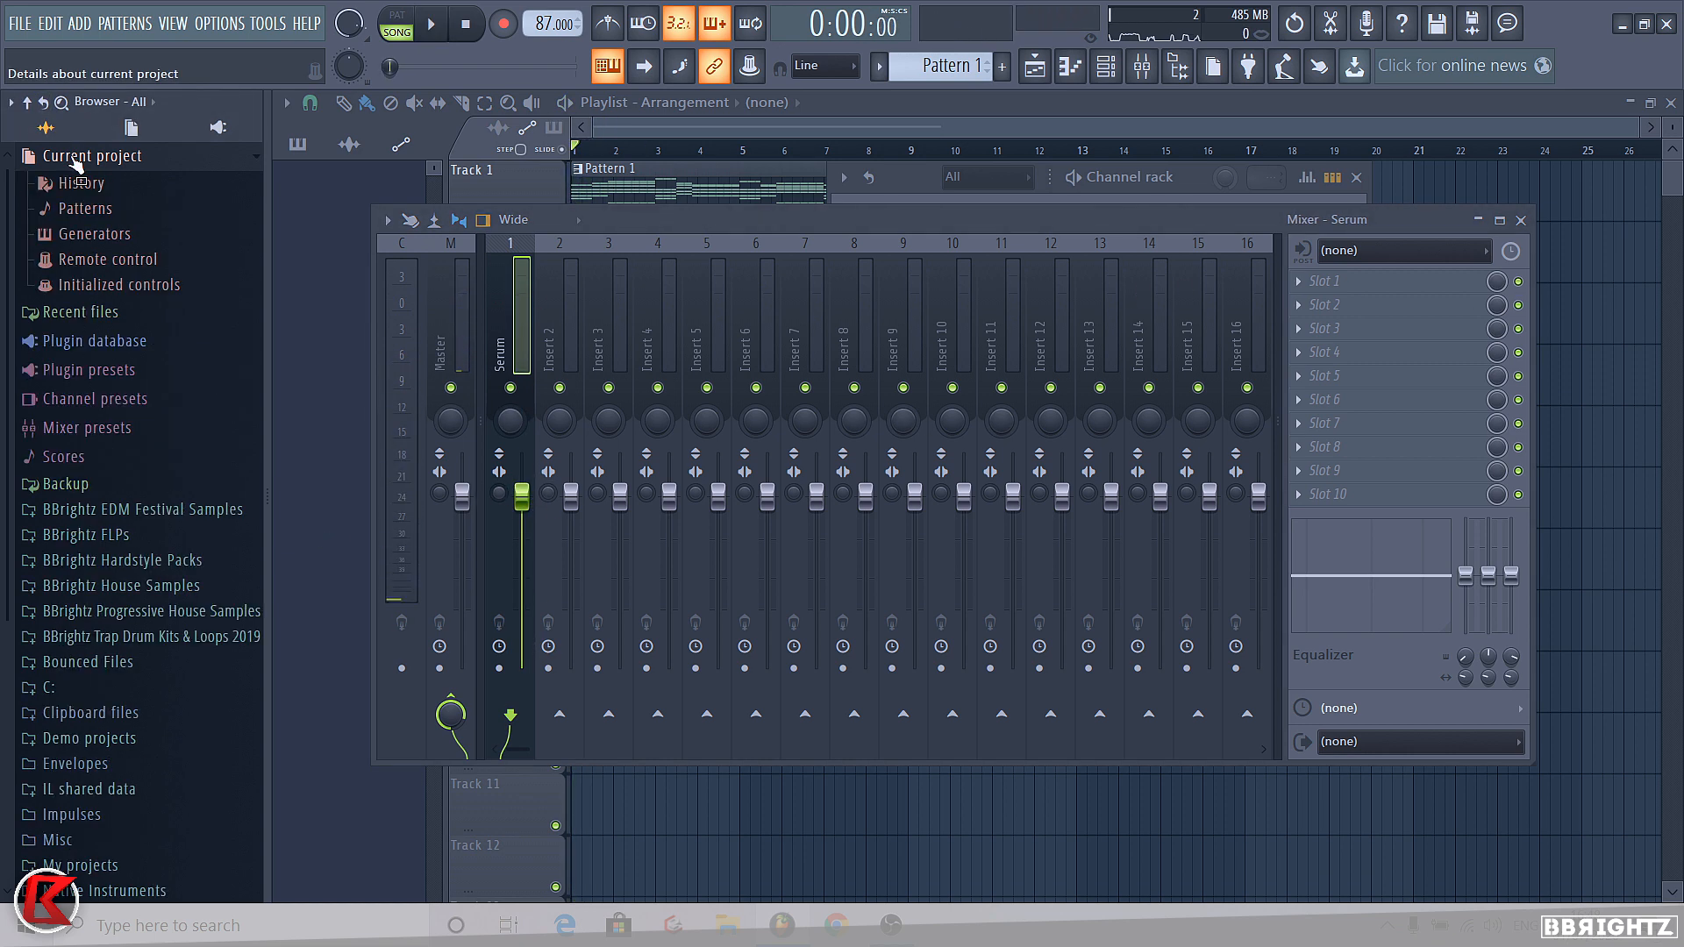
left_click(103, 285)
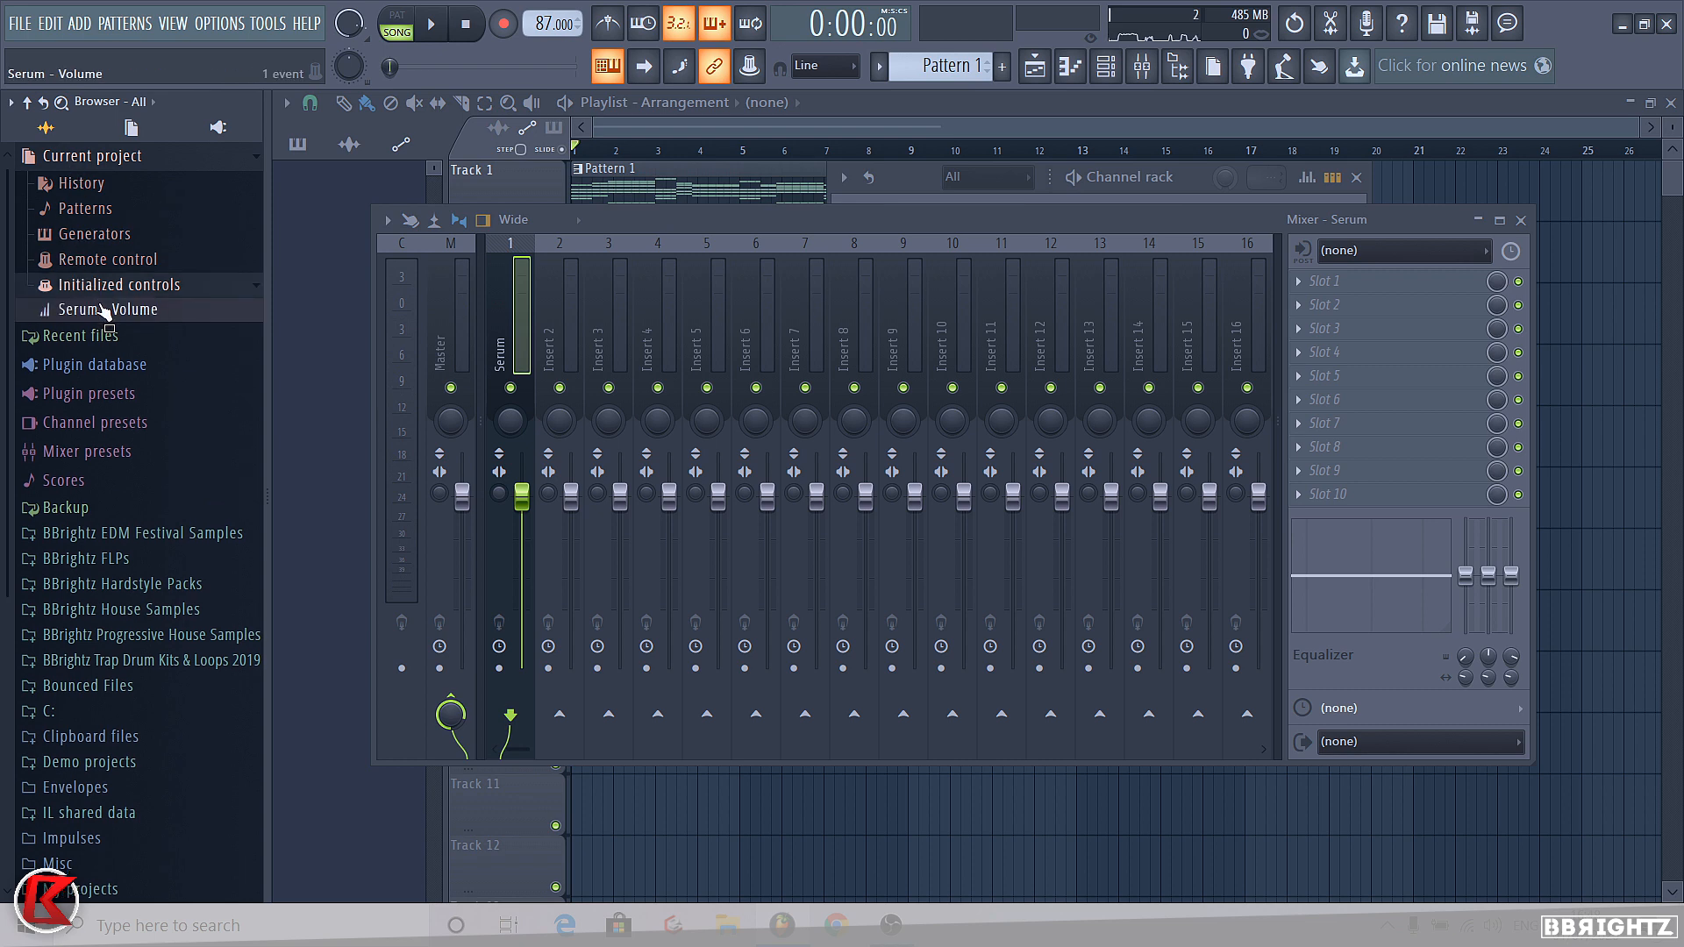
right_click(103, 309)
left_click(144, 310)
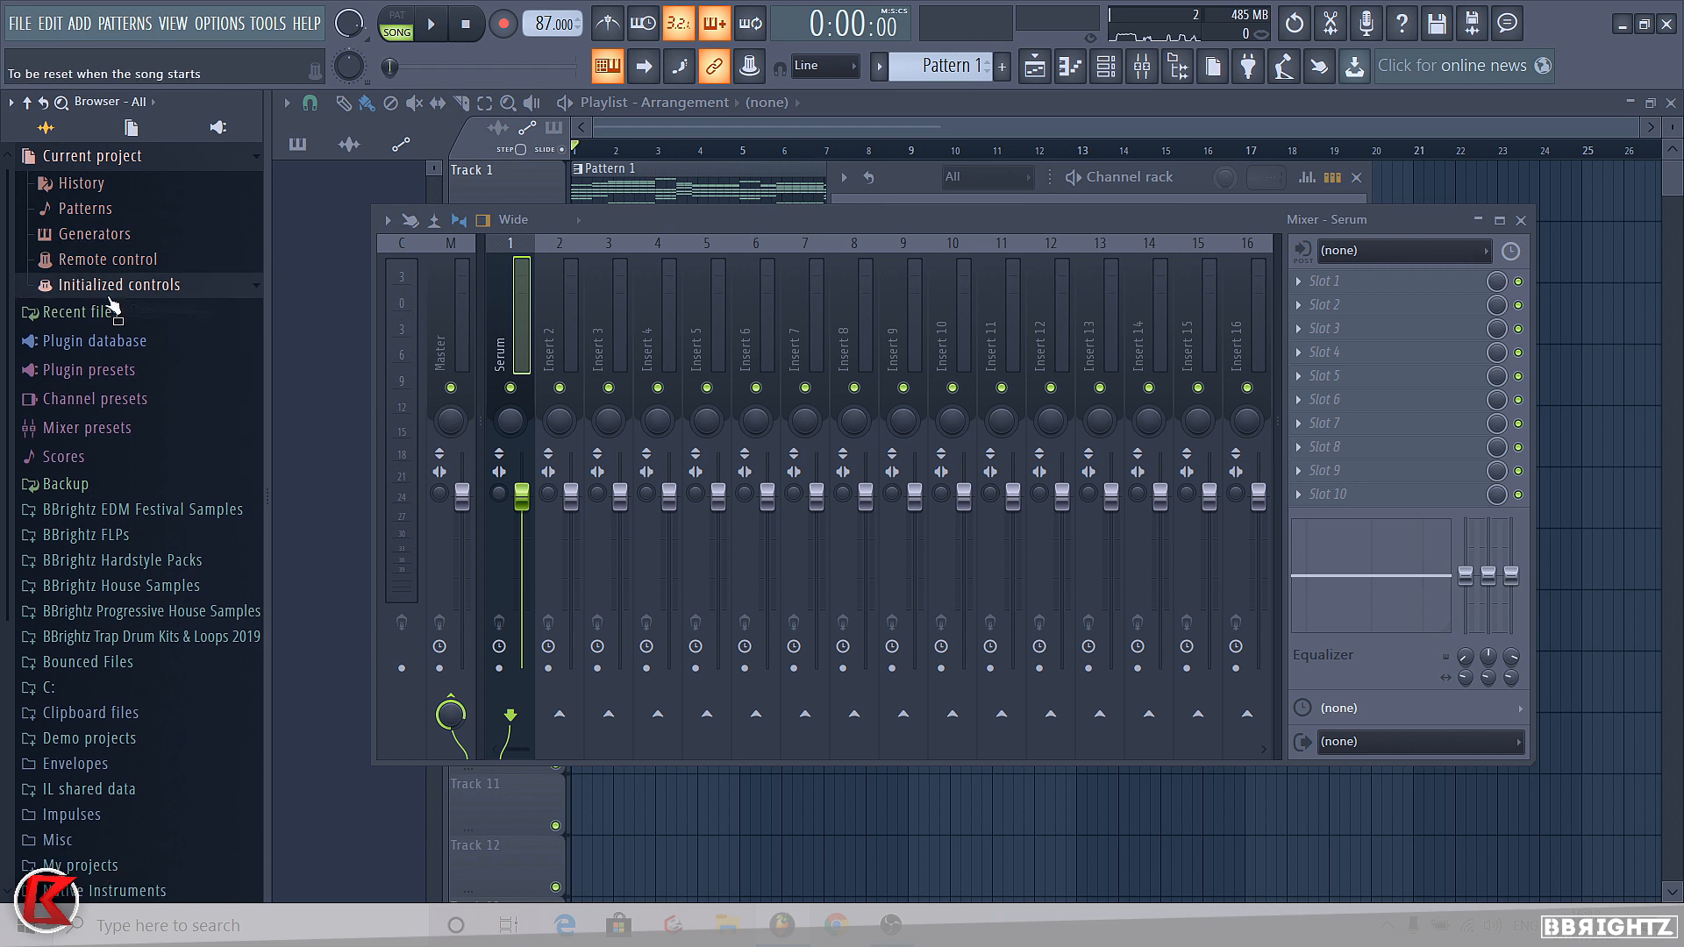
left_click(72, 158)
Lower the Serum fader, play the song to test whether it holds, and reset the fader before closing the mixer and channel rack
mouse_move(523, 498)
left_mouse_down()
mouse_move(524, 613)
mouse_move(529, 522)
left_mouse_up()
key("space")
right_click(525, 515)
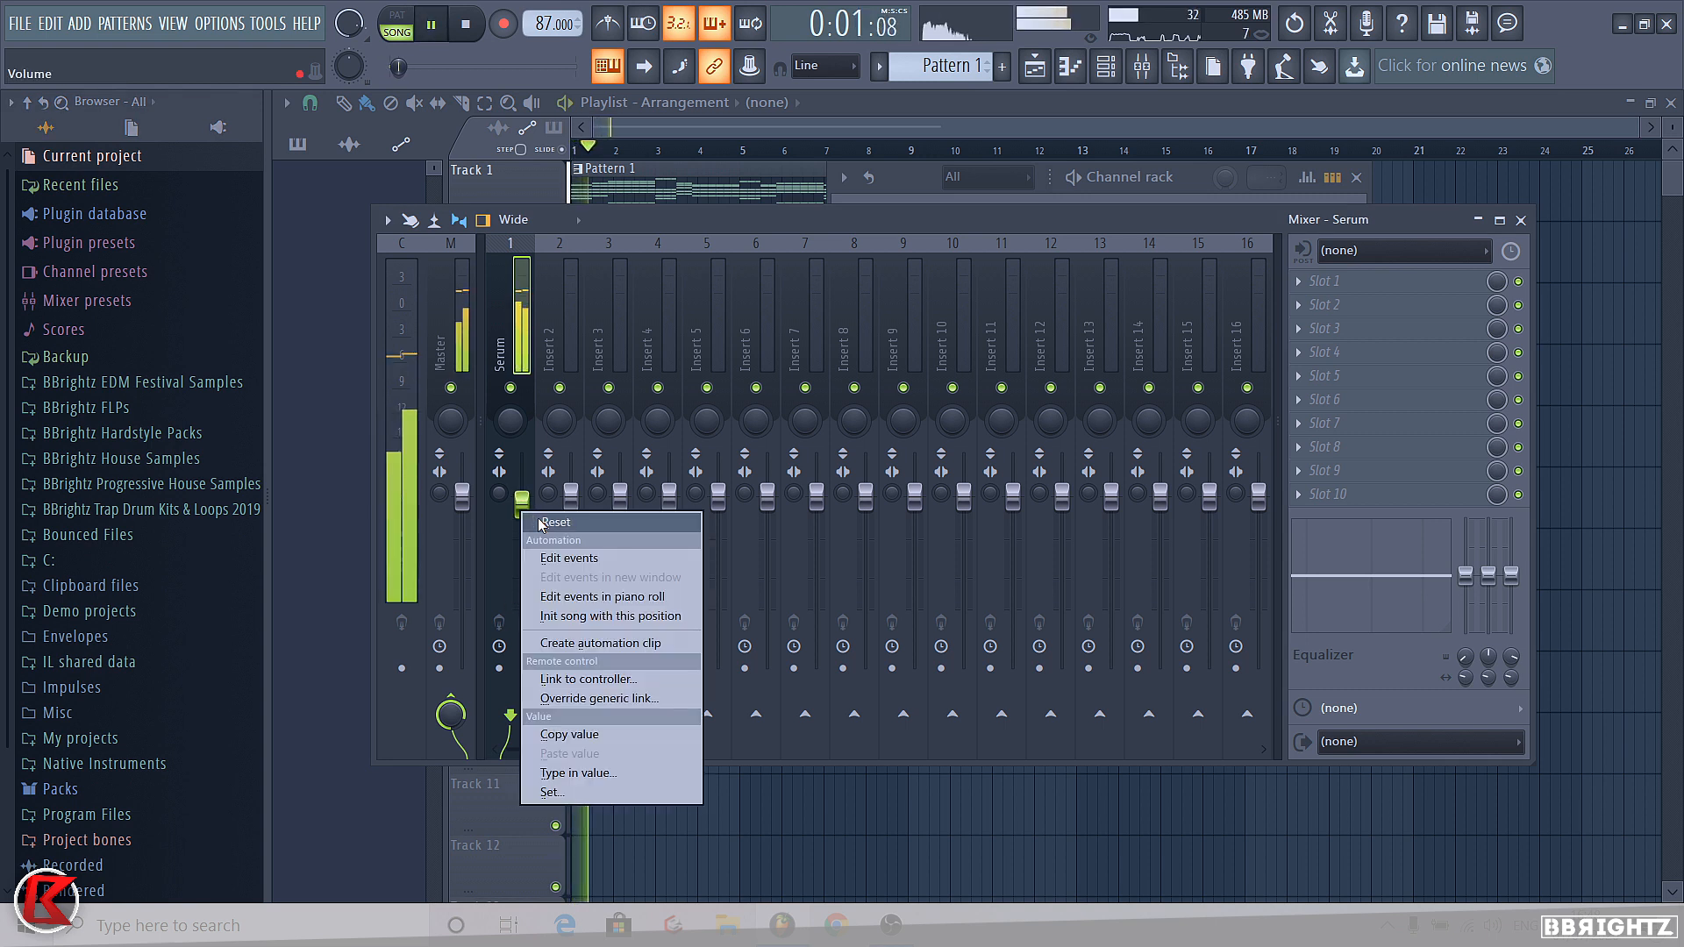
left_click(542, 523)
left_click(1521, 220)
left_click(1356, 177)
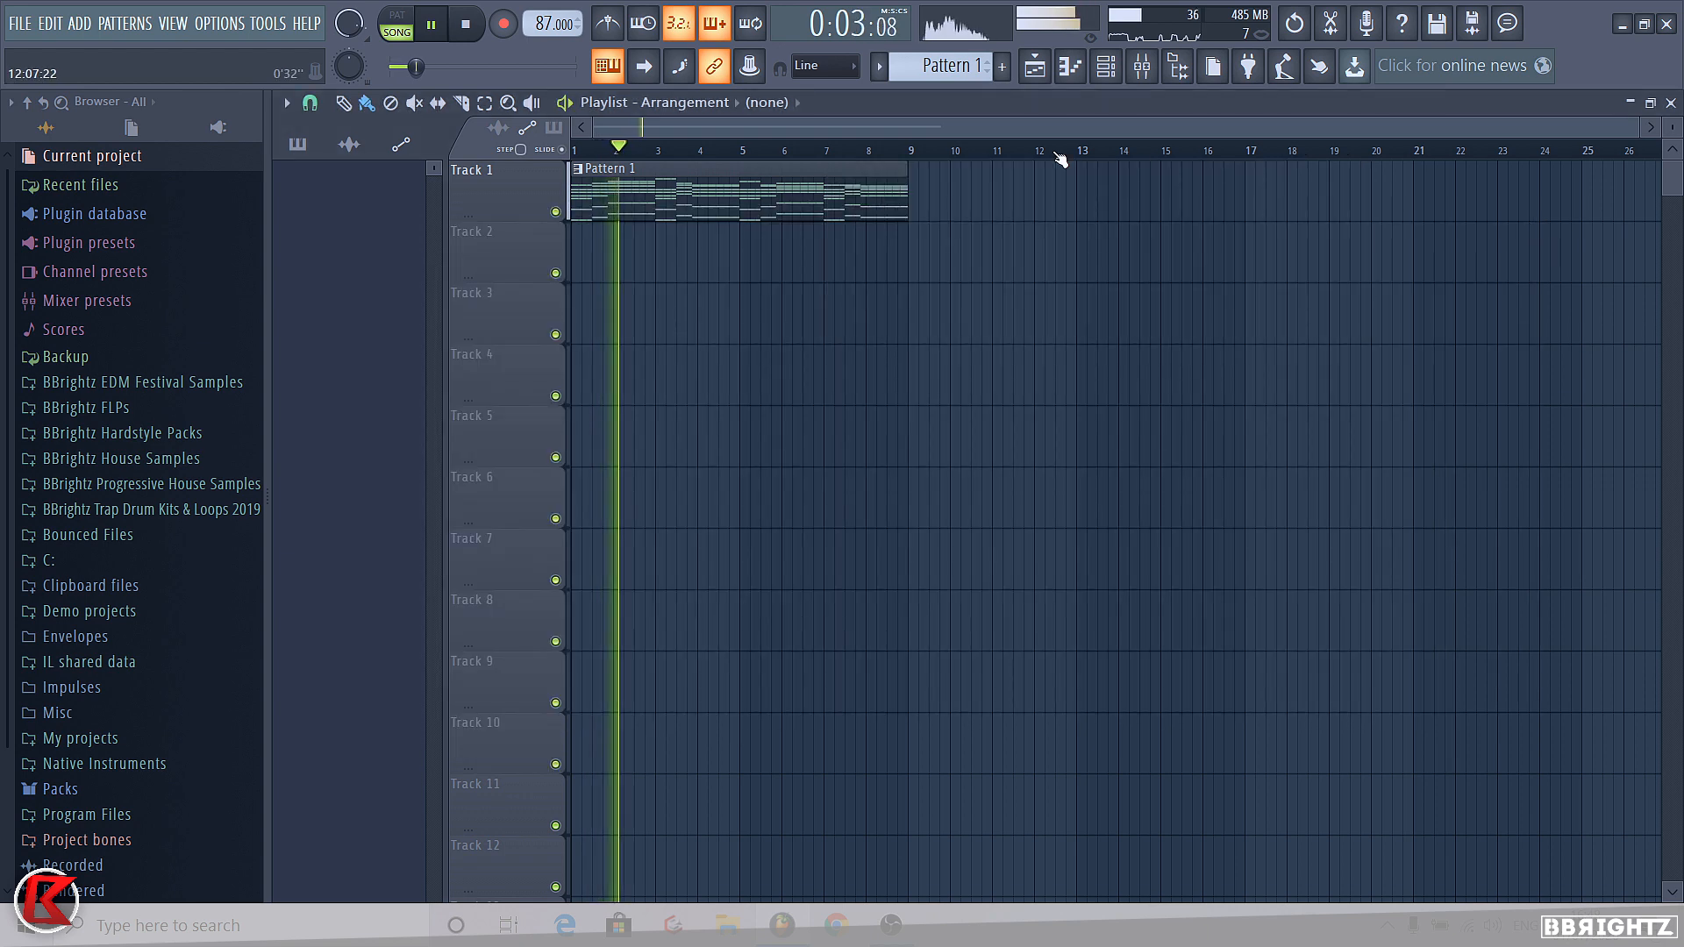
Extend the Pattern 1 clip on Track 1 to about bar 12 and stop playback
left_click_drag(914, 190, 1079, 191)
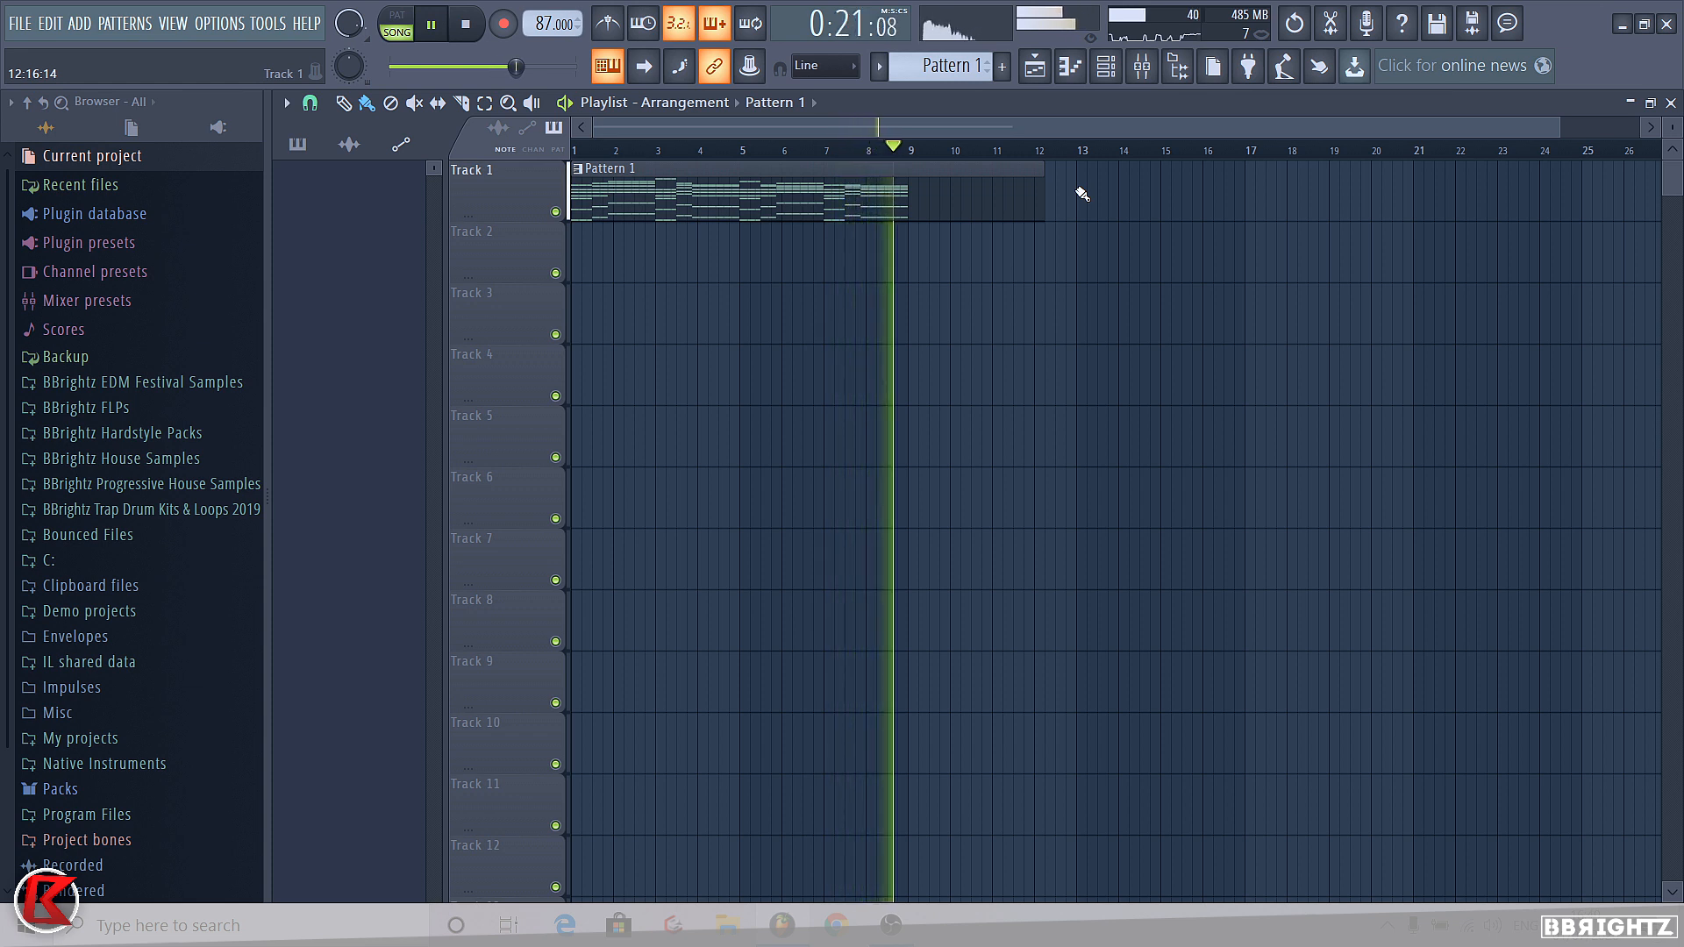
key("space")
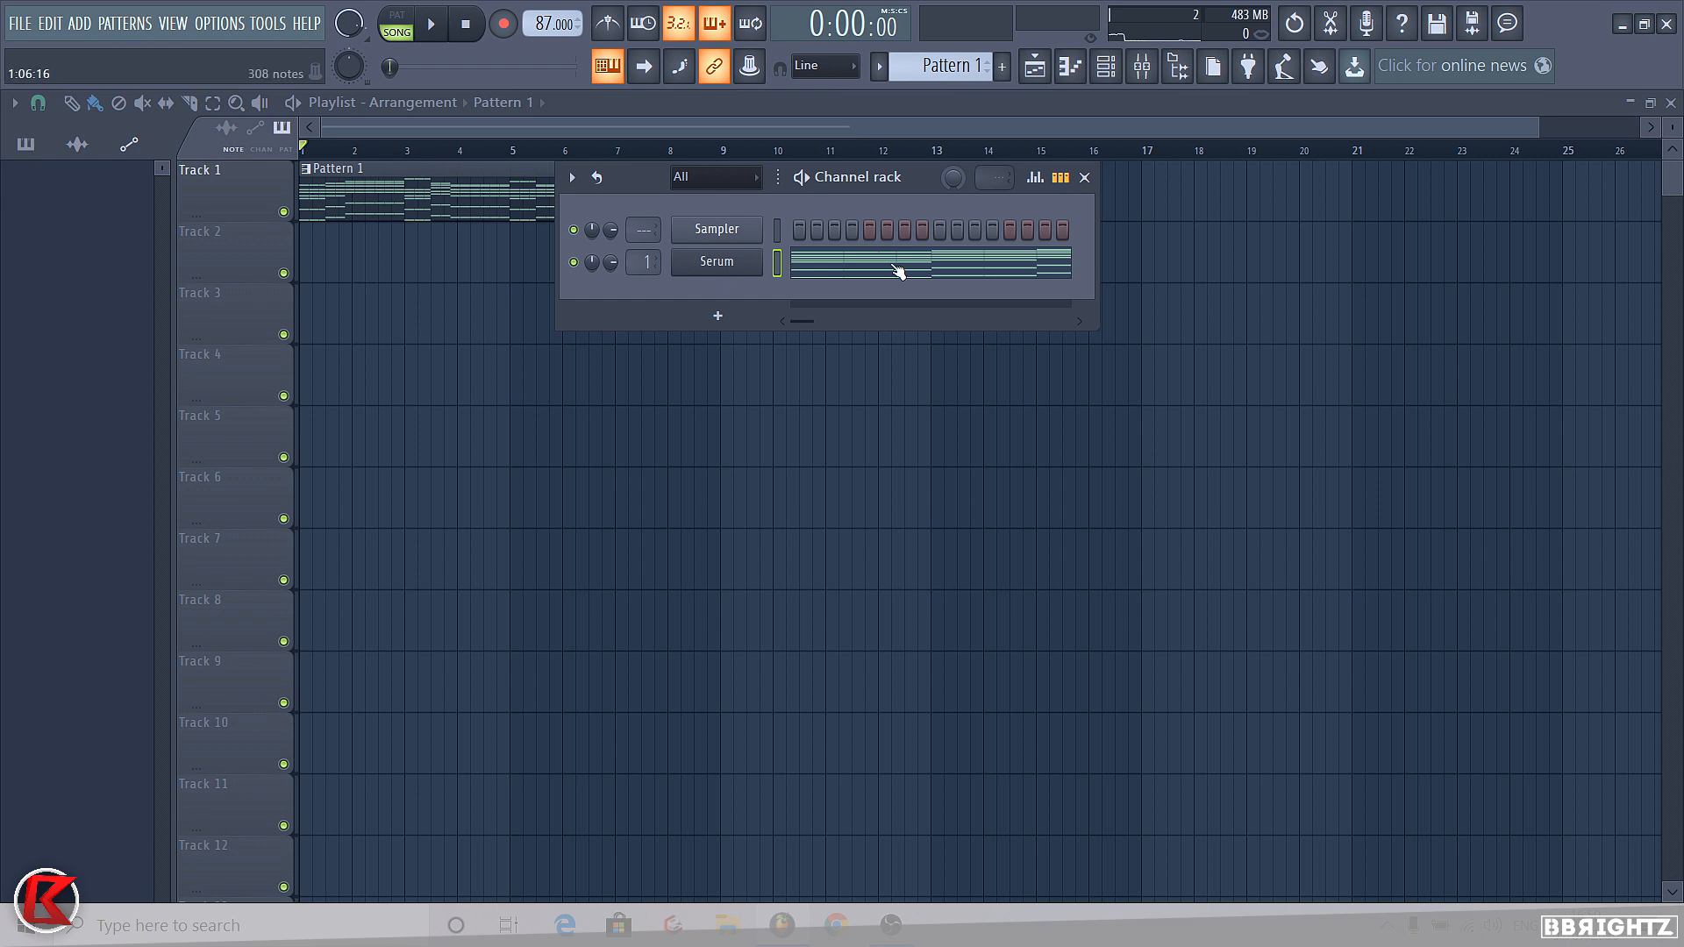
Open the Serum notes of Pattern 1 in the piano roll and play the chords
left_click(856, 268)
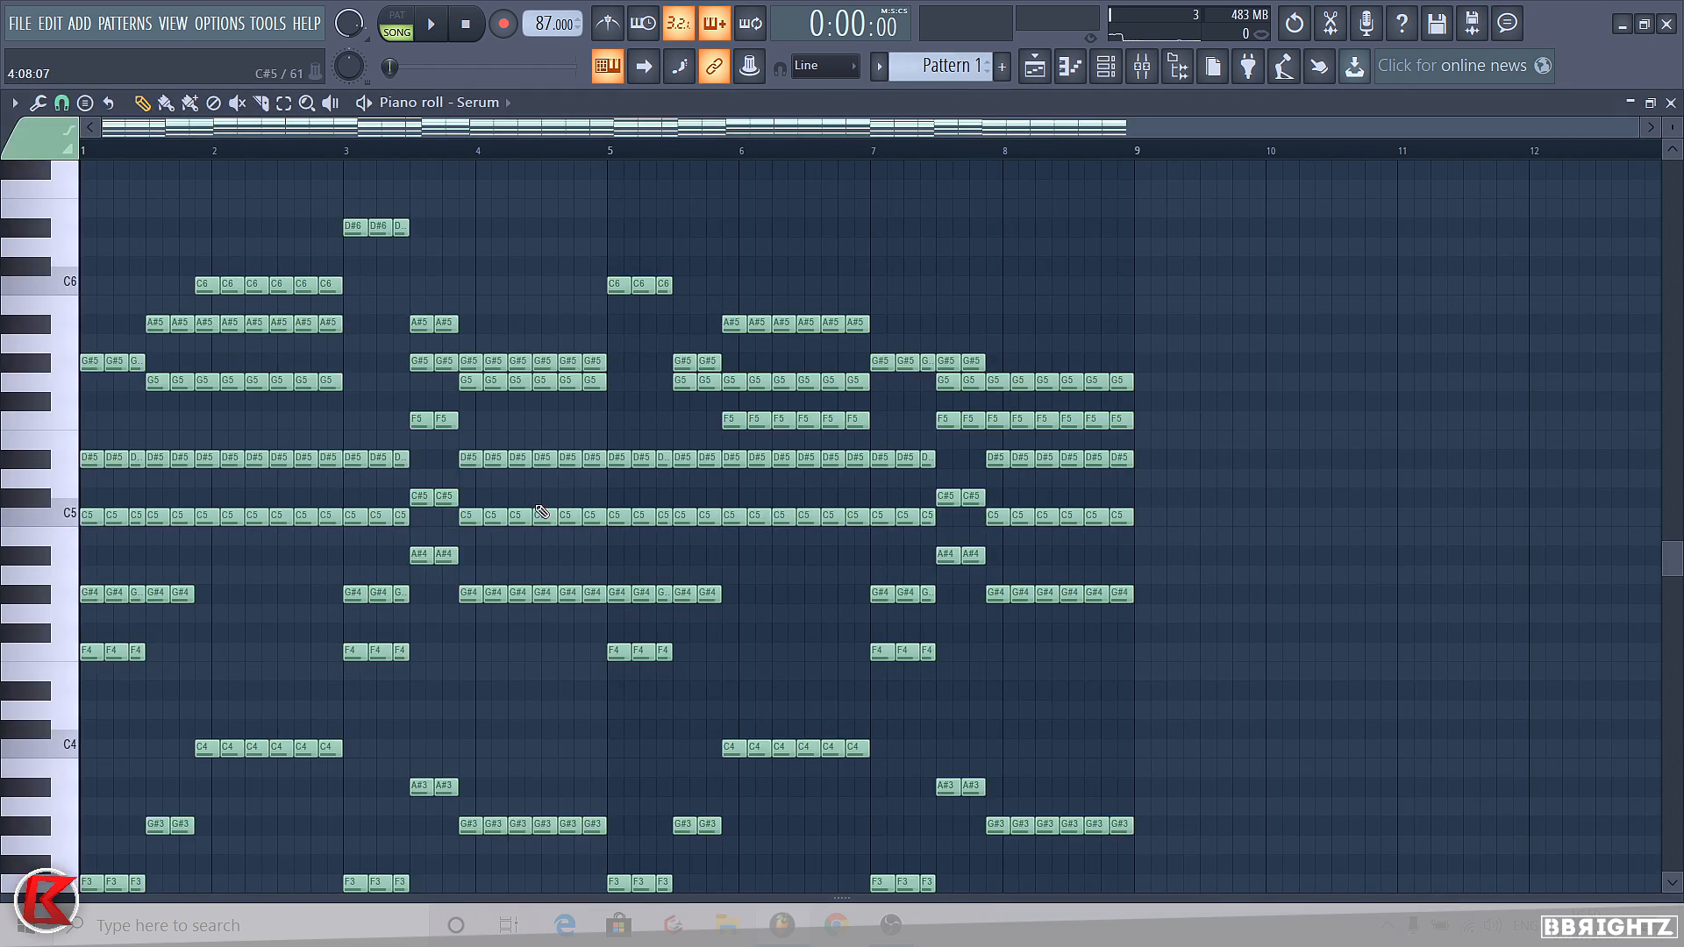
scroll(564, 459, "down", 2)
scroll(593, 459, "up", 3)
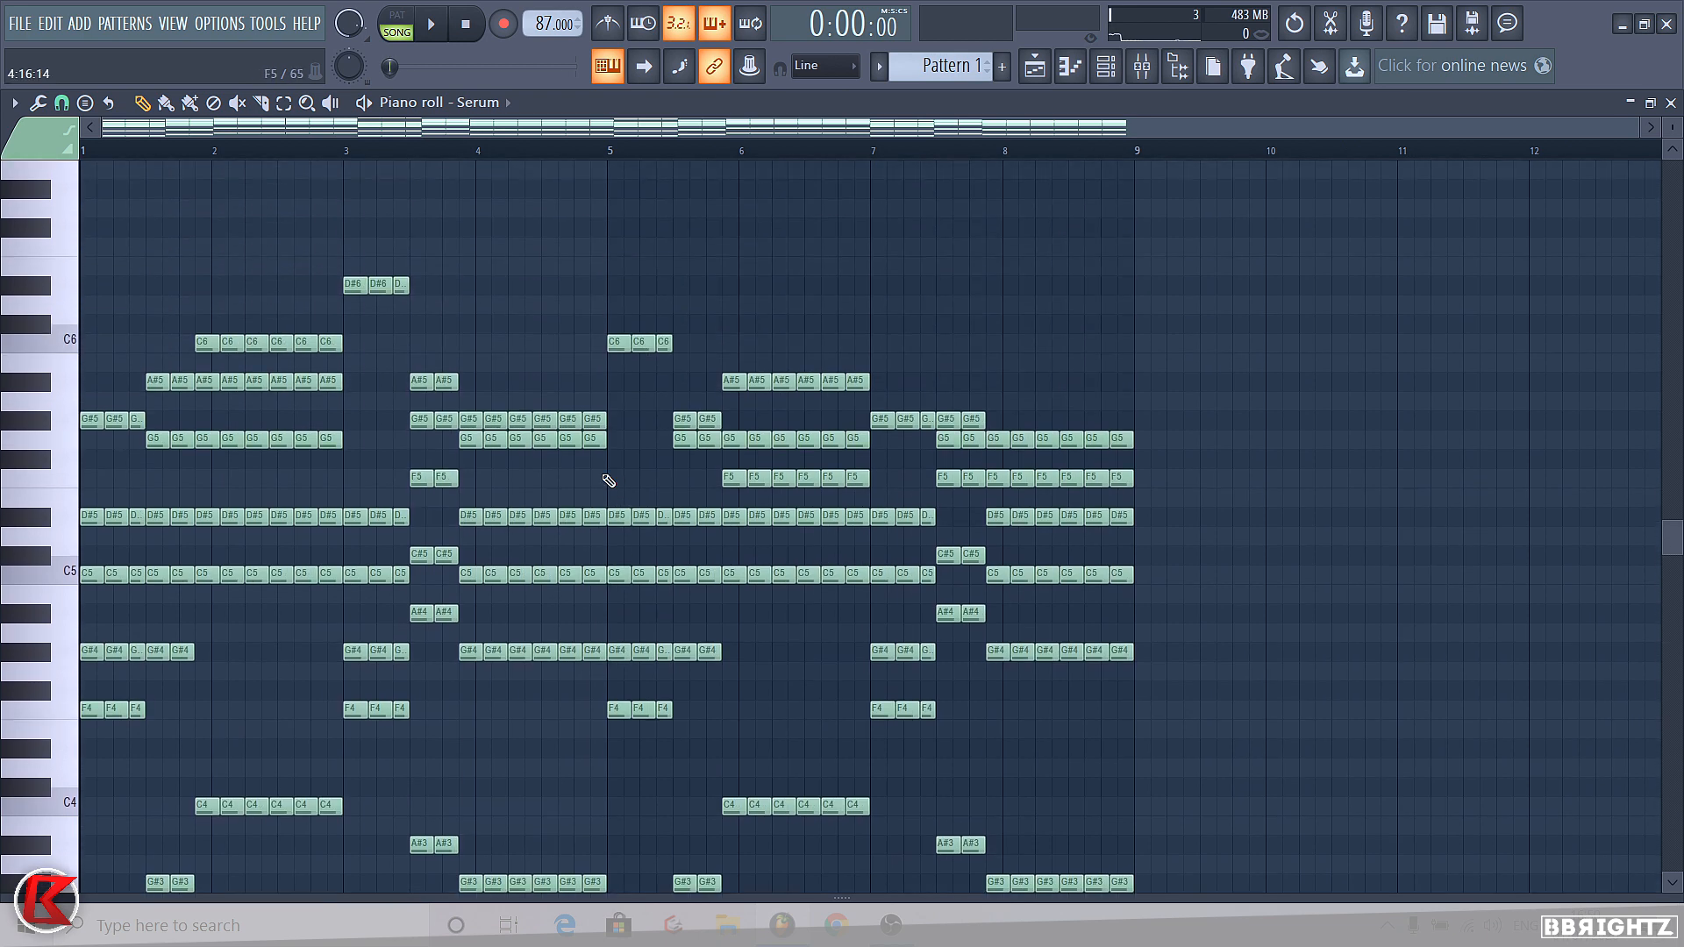
scroll(609, 481, "down", 2)
key("space")
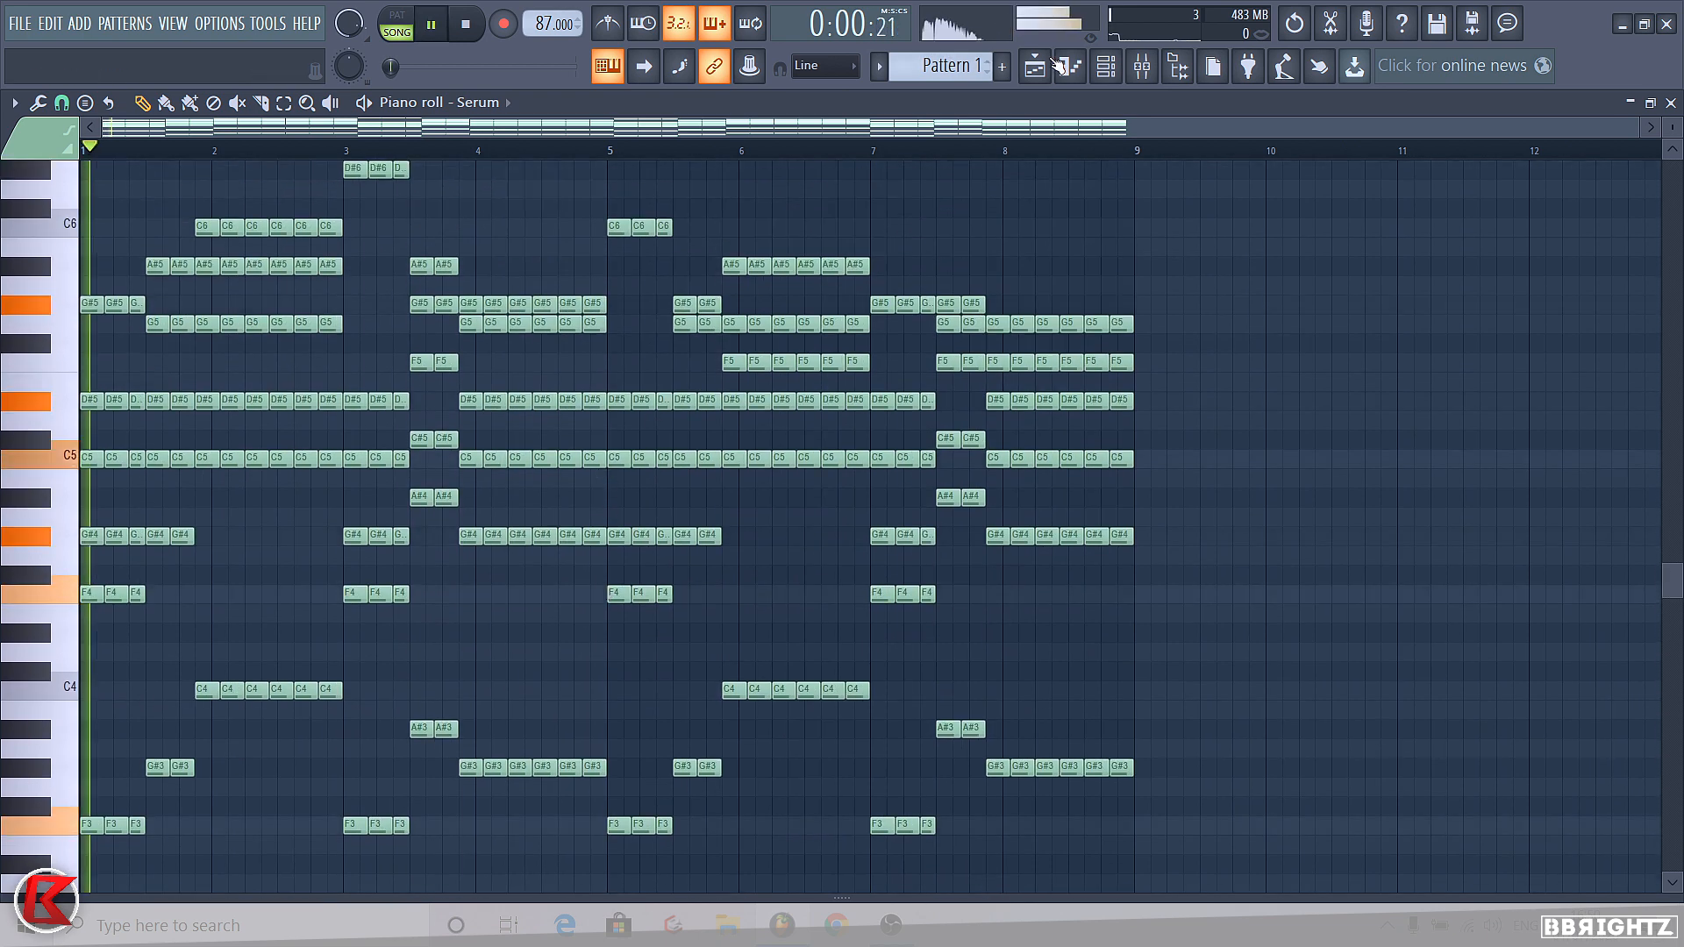
Open the Serum channel and show its wrapper's miscellaneous settings with the arpeggiator section
left_click(1106, 66)
left_click(714, 261)
key("space")
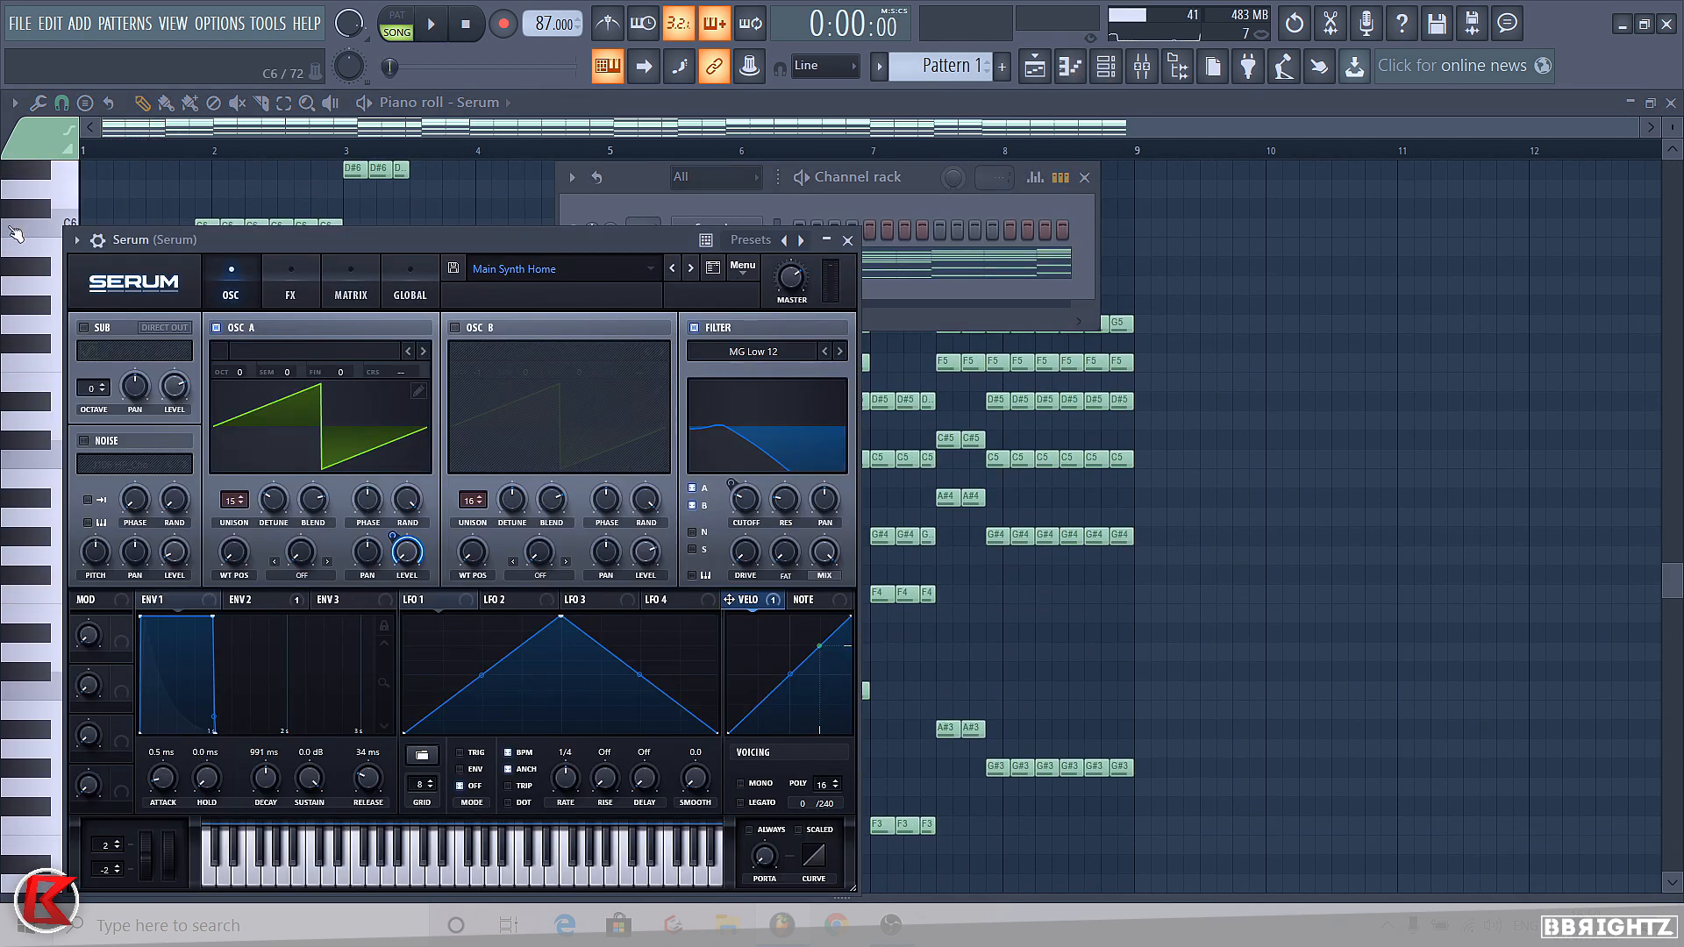
left_click_drag(180, 238, 263, 207)
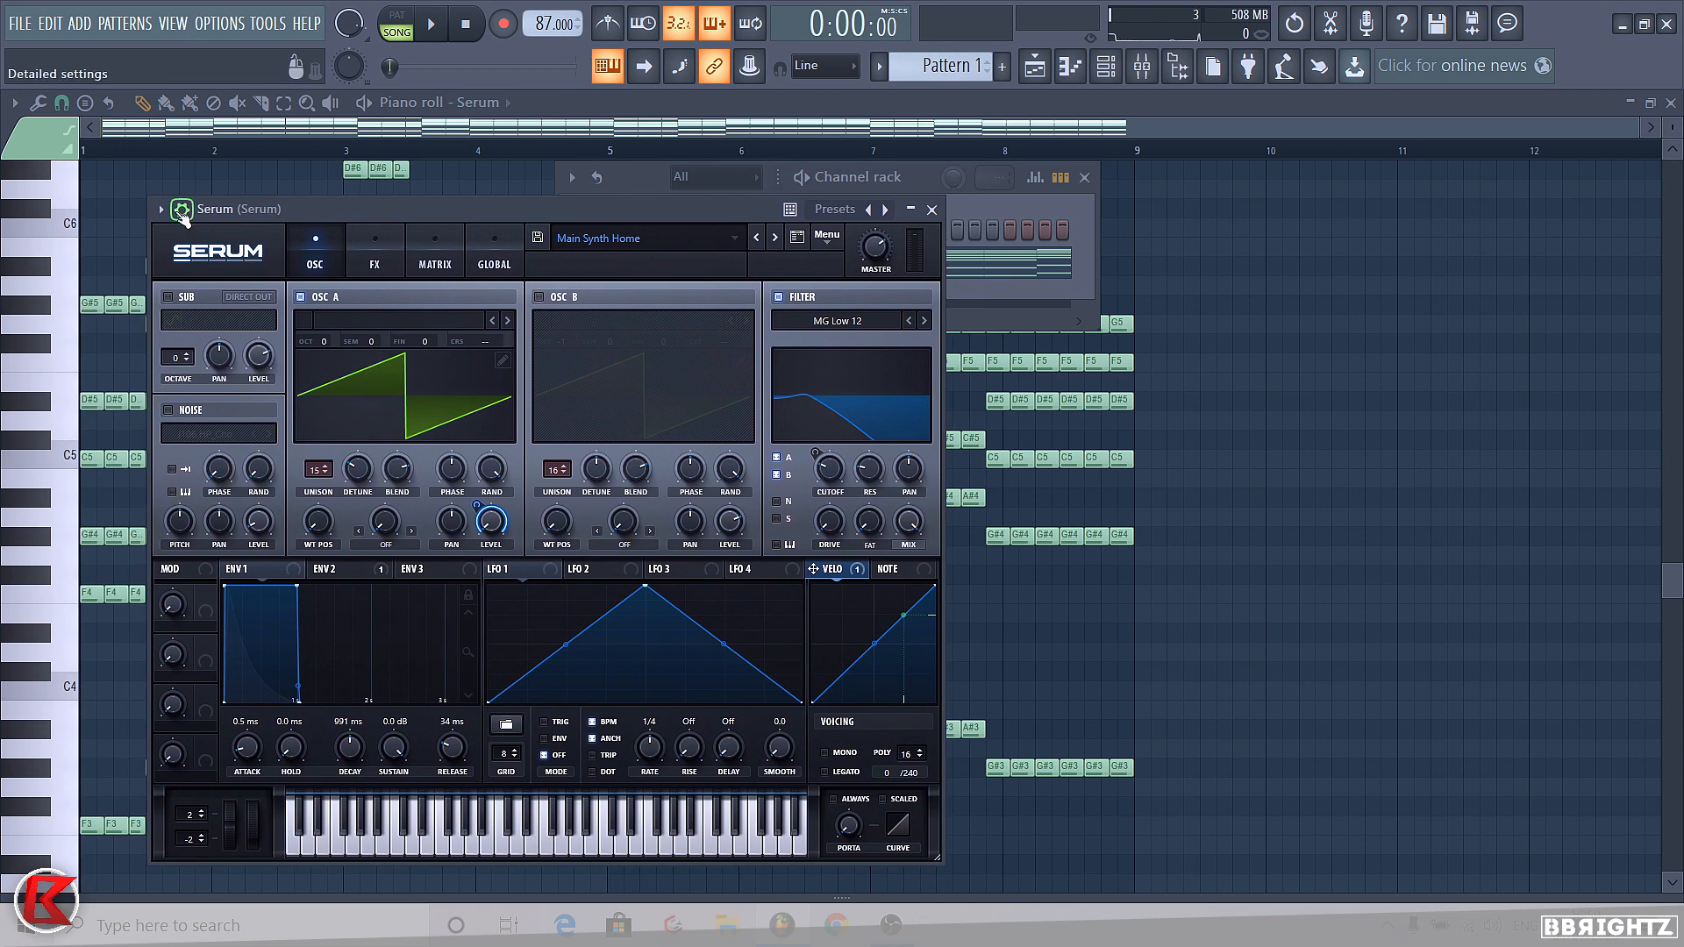
left_click(181, 208)
left_click(272, 249)
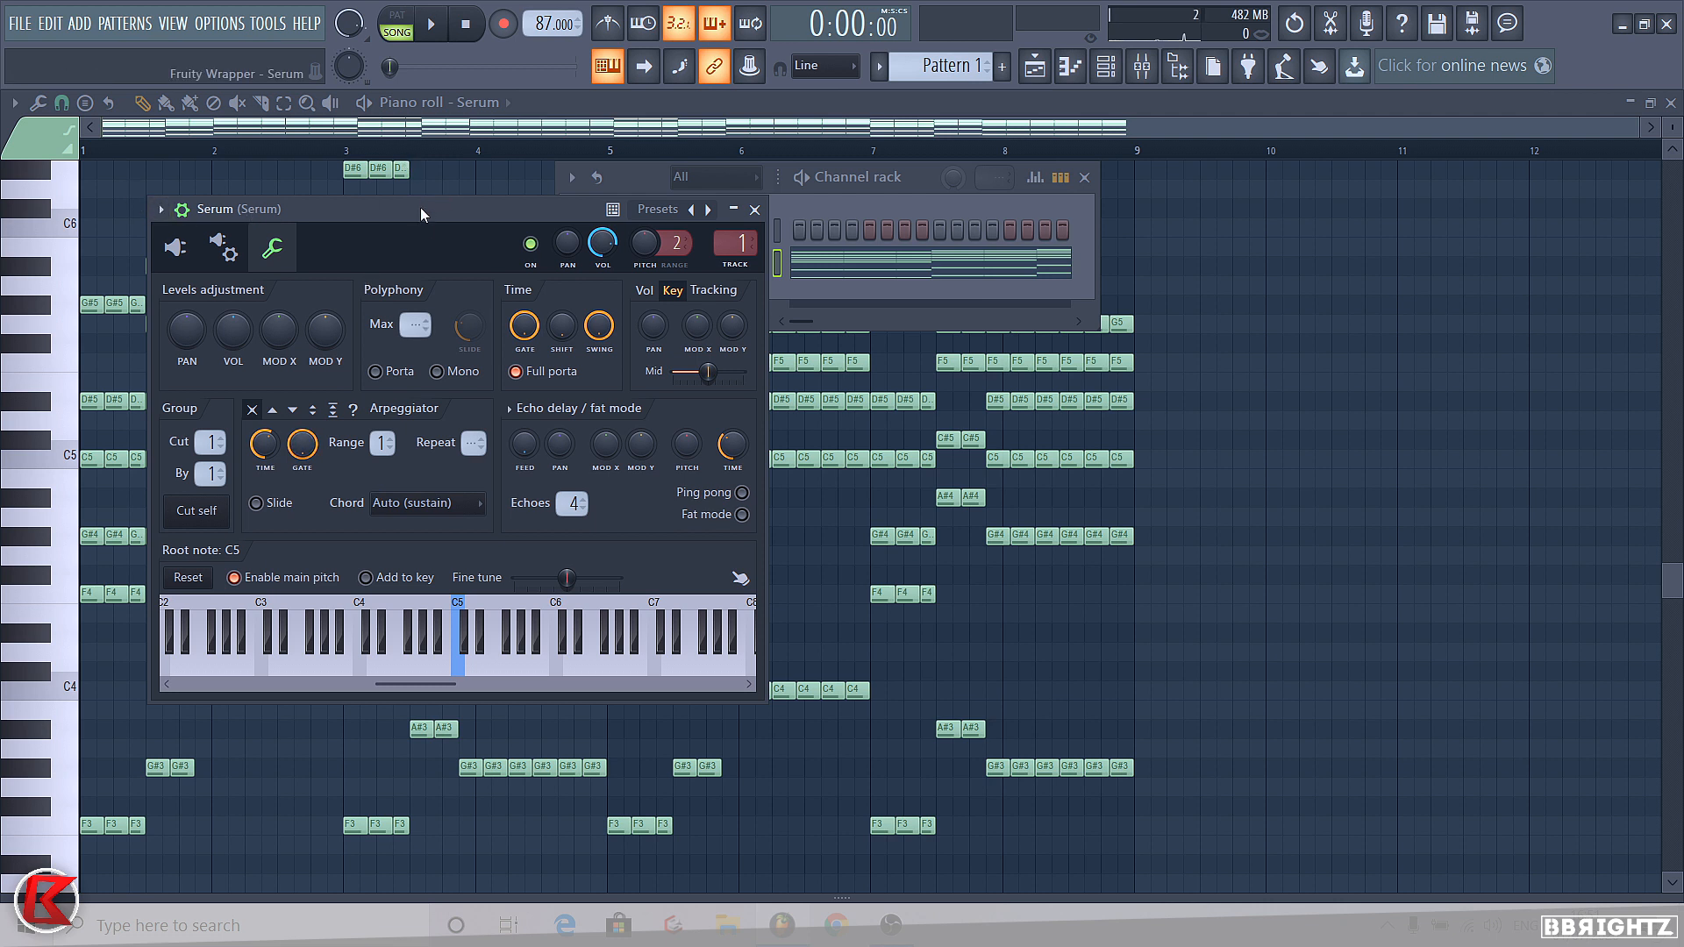
Play the chords with Serum's arpeggiator off, then with the arpeggio direction set to up and to down
key("space")
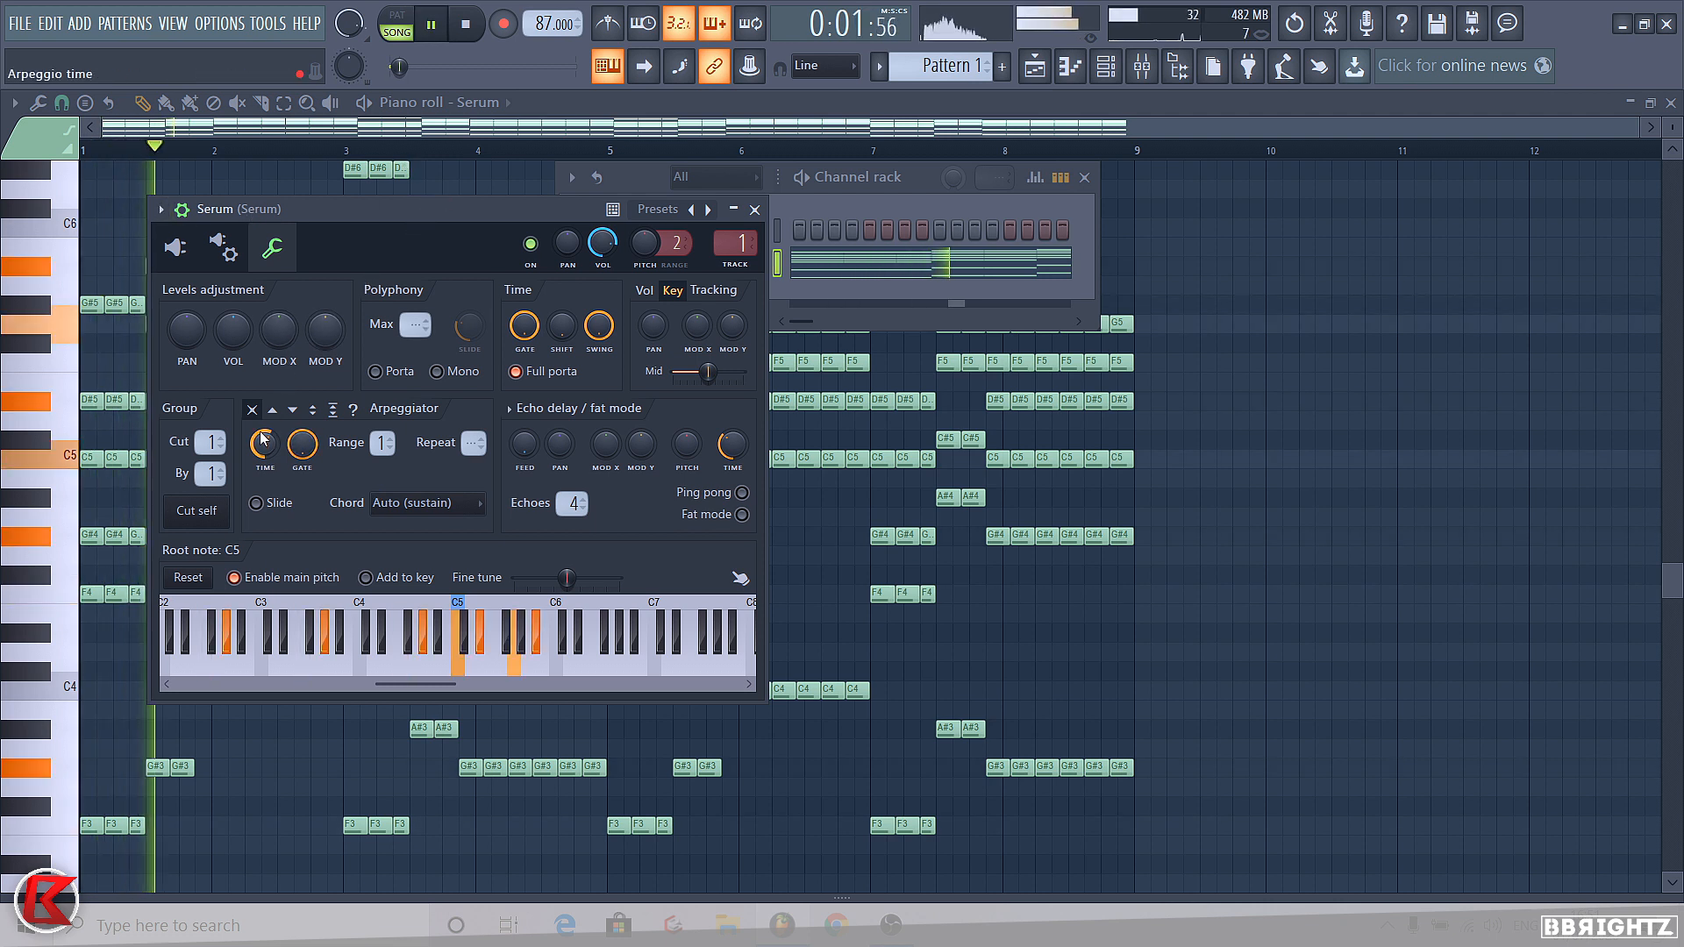
key("space")
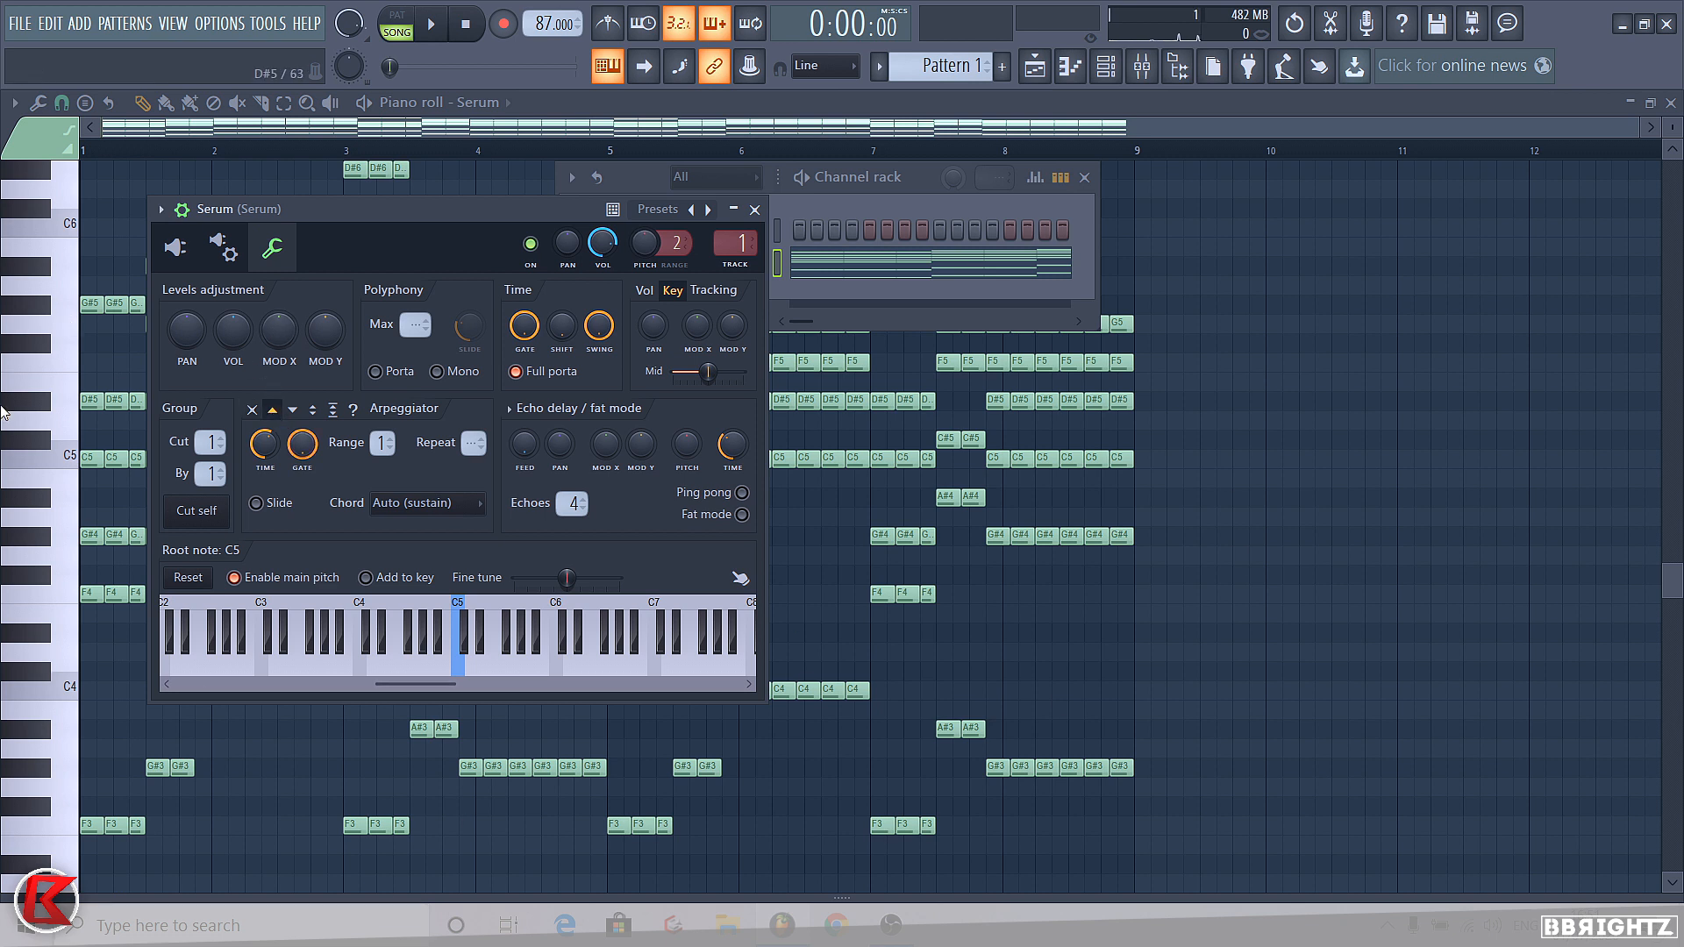
key("space")
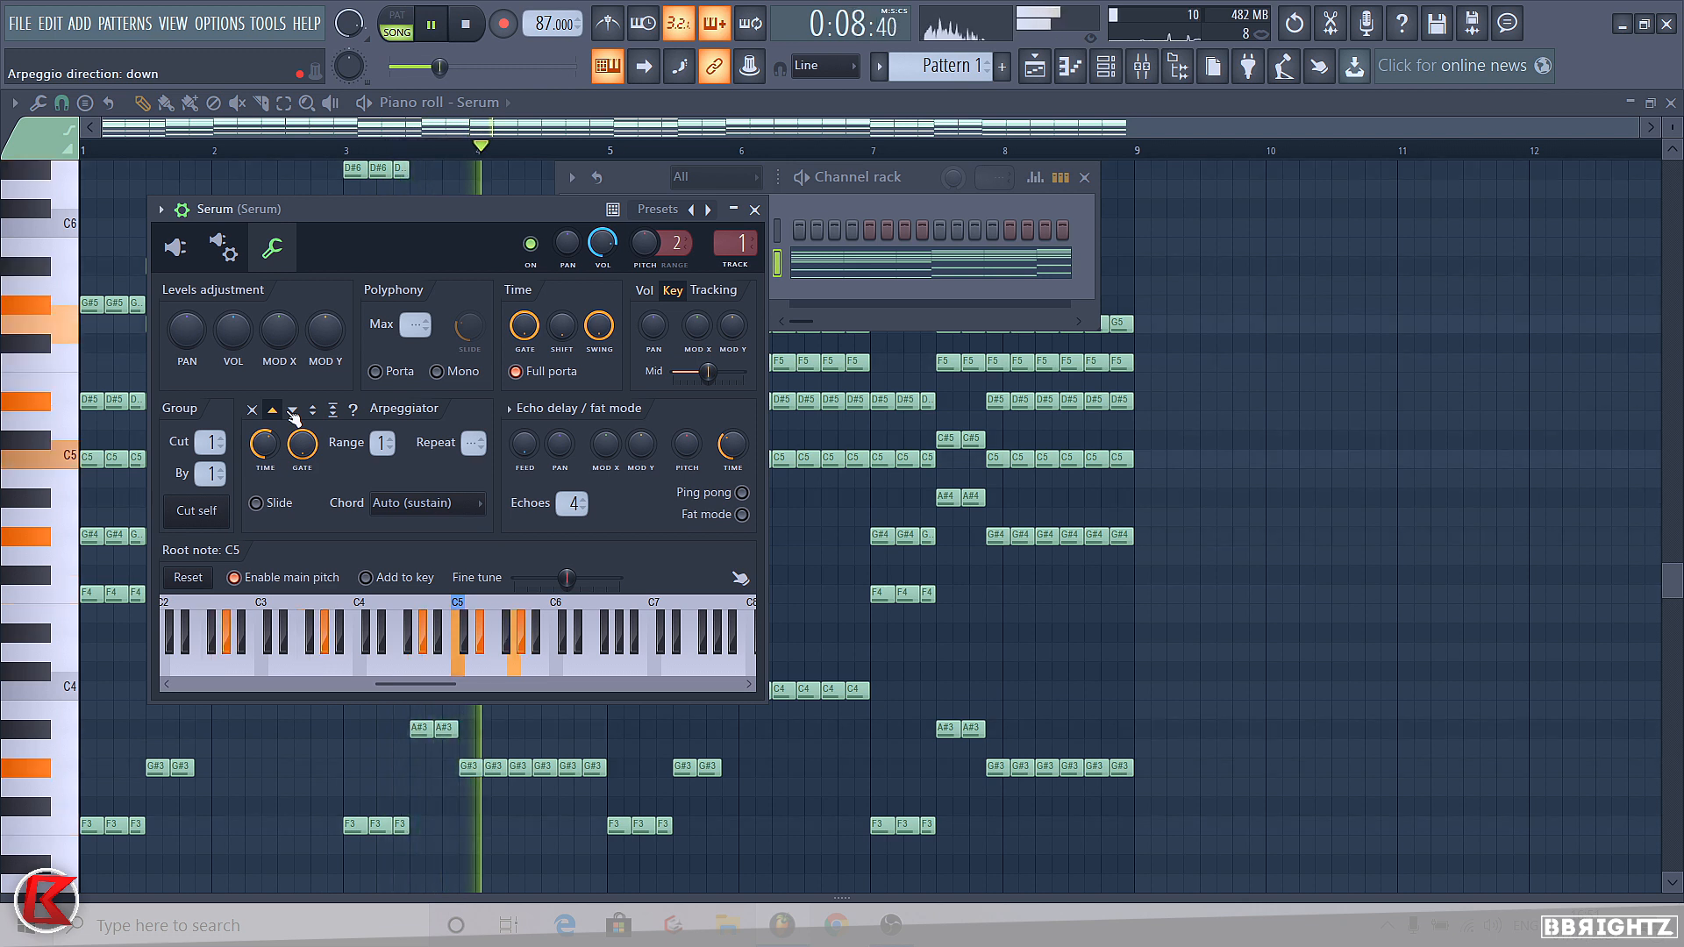
key("space")
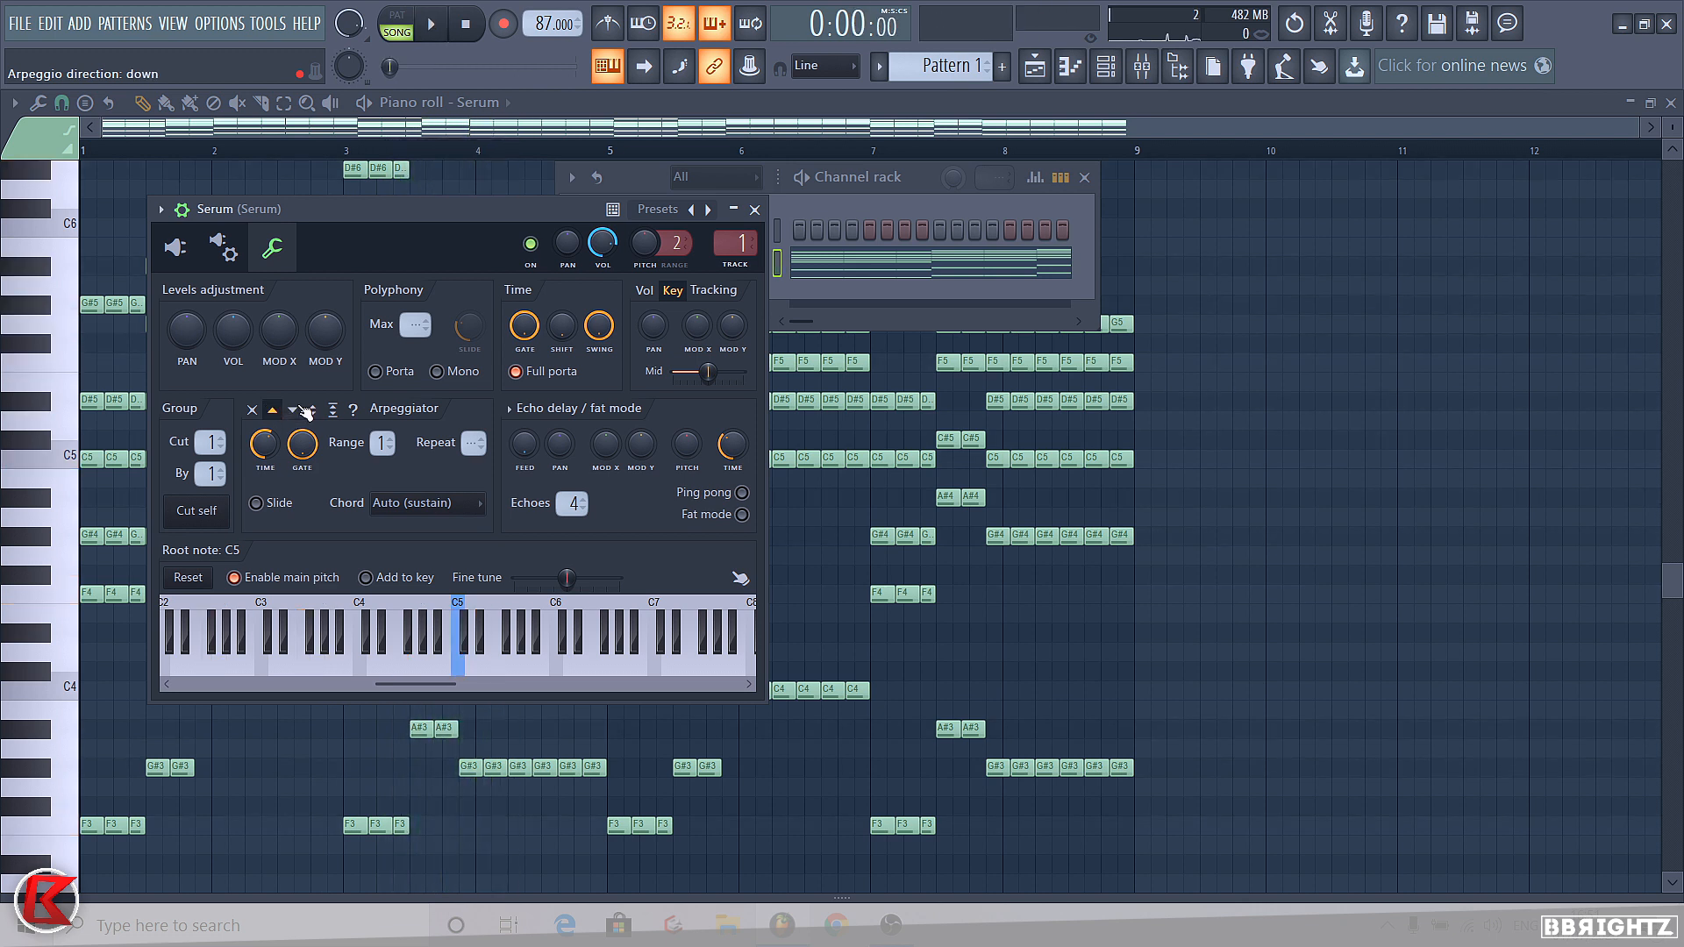
key("space")
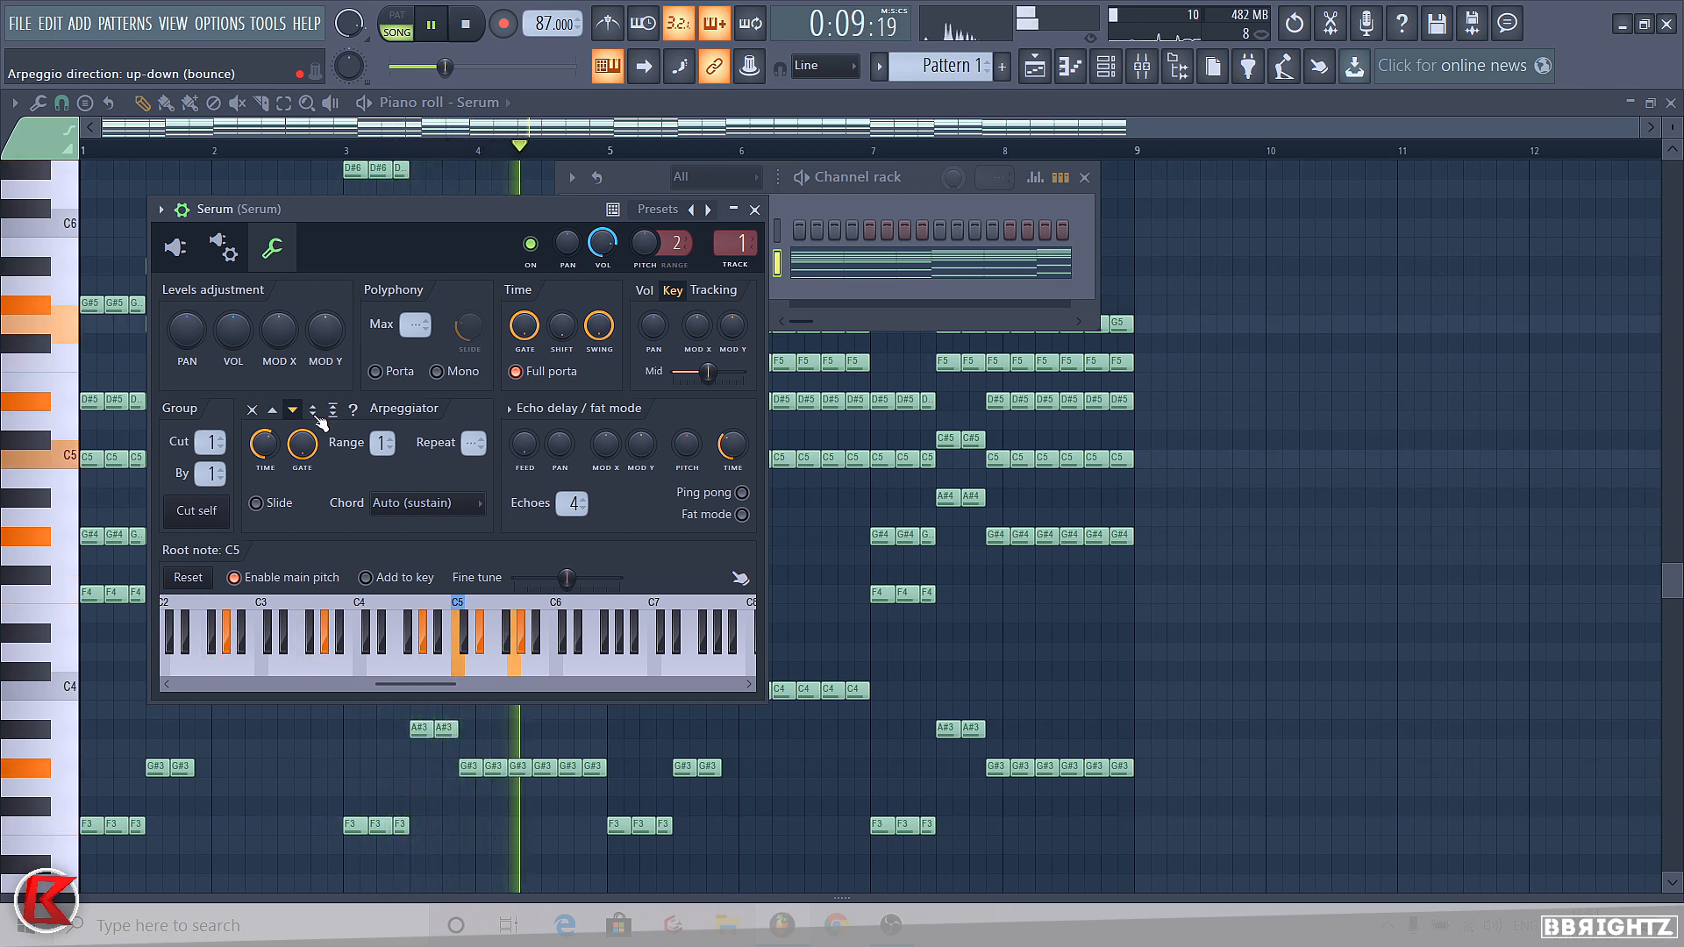
key("space")
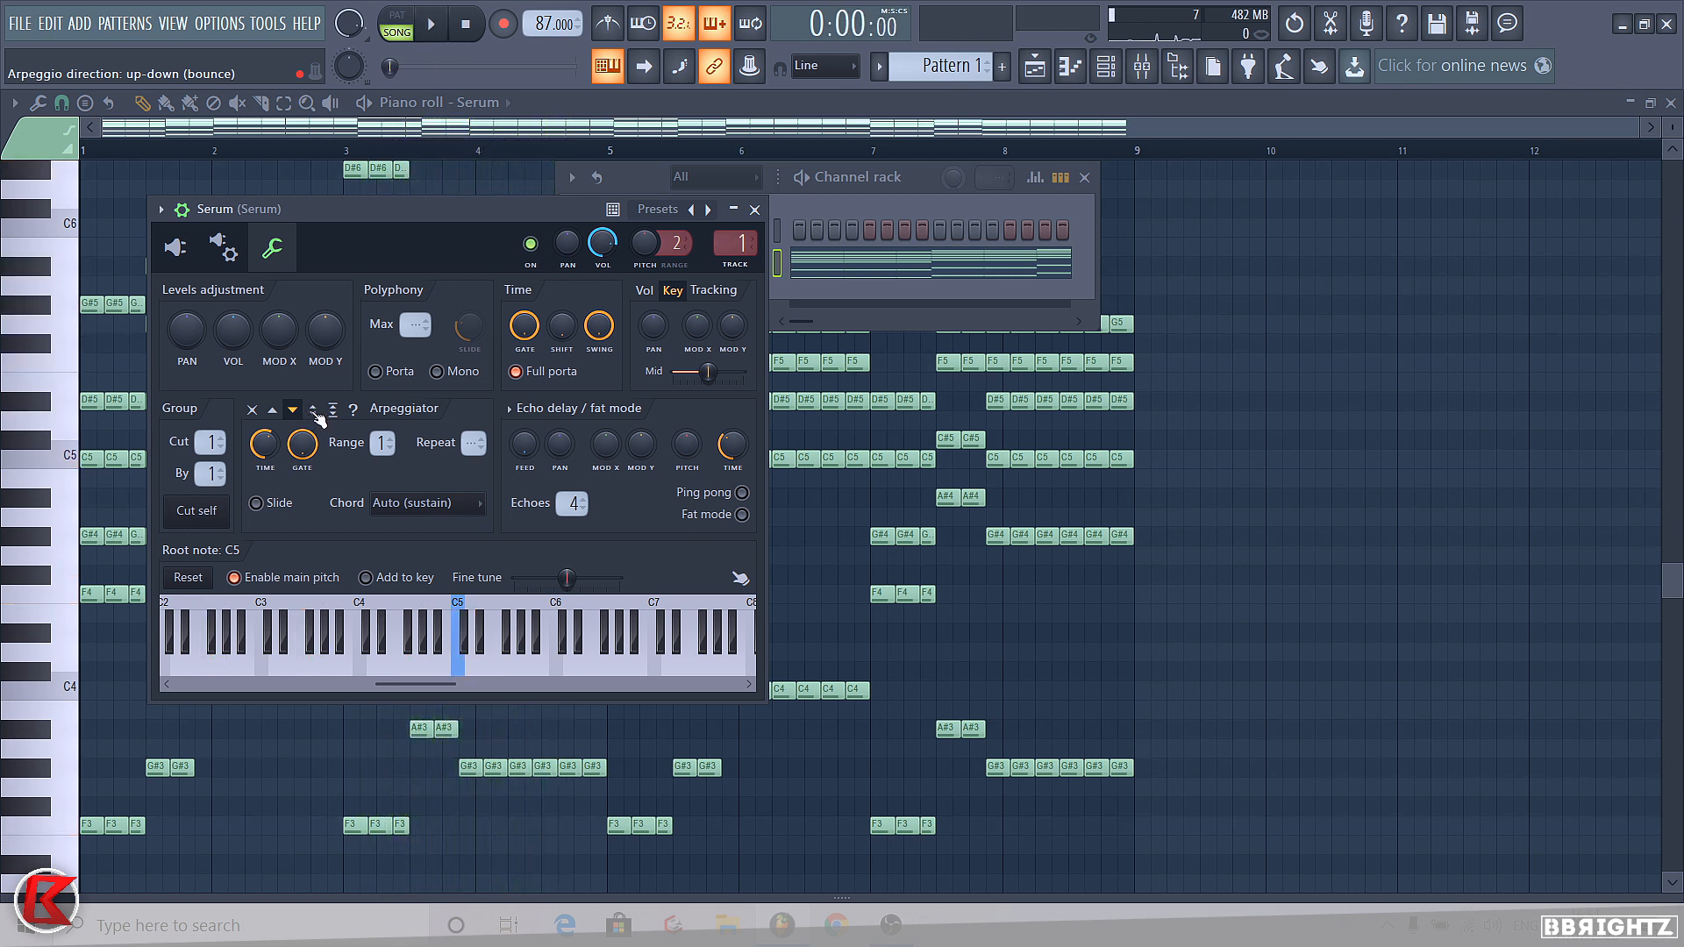
Try Serum's up-down (bounce) and up-down (sticky) arpeggio directions, playing the chords with each
left_click(313, 409)
key("space")
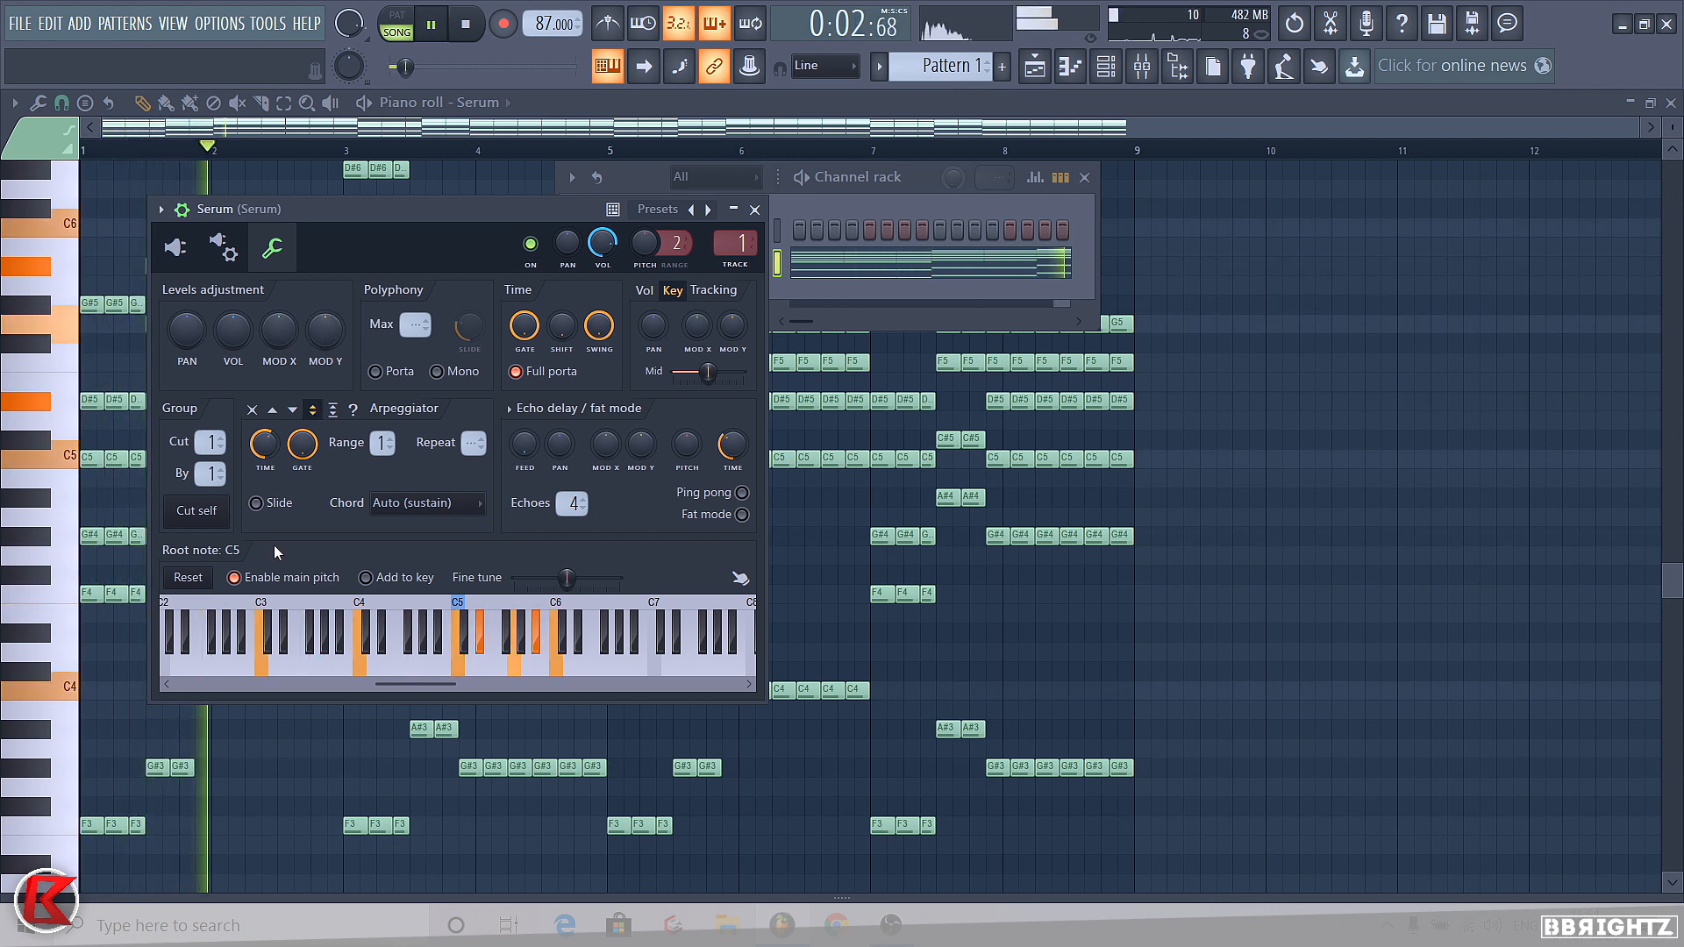
key("space")
left_click(333, 410)
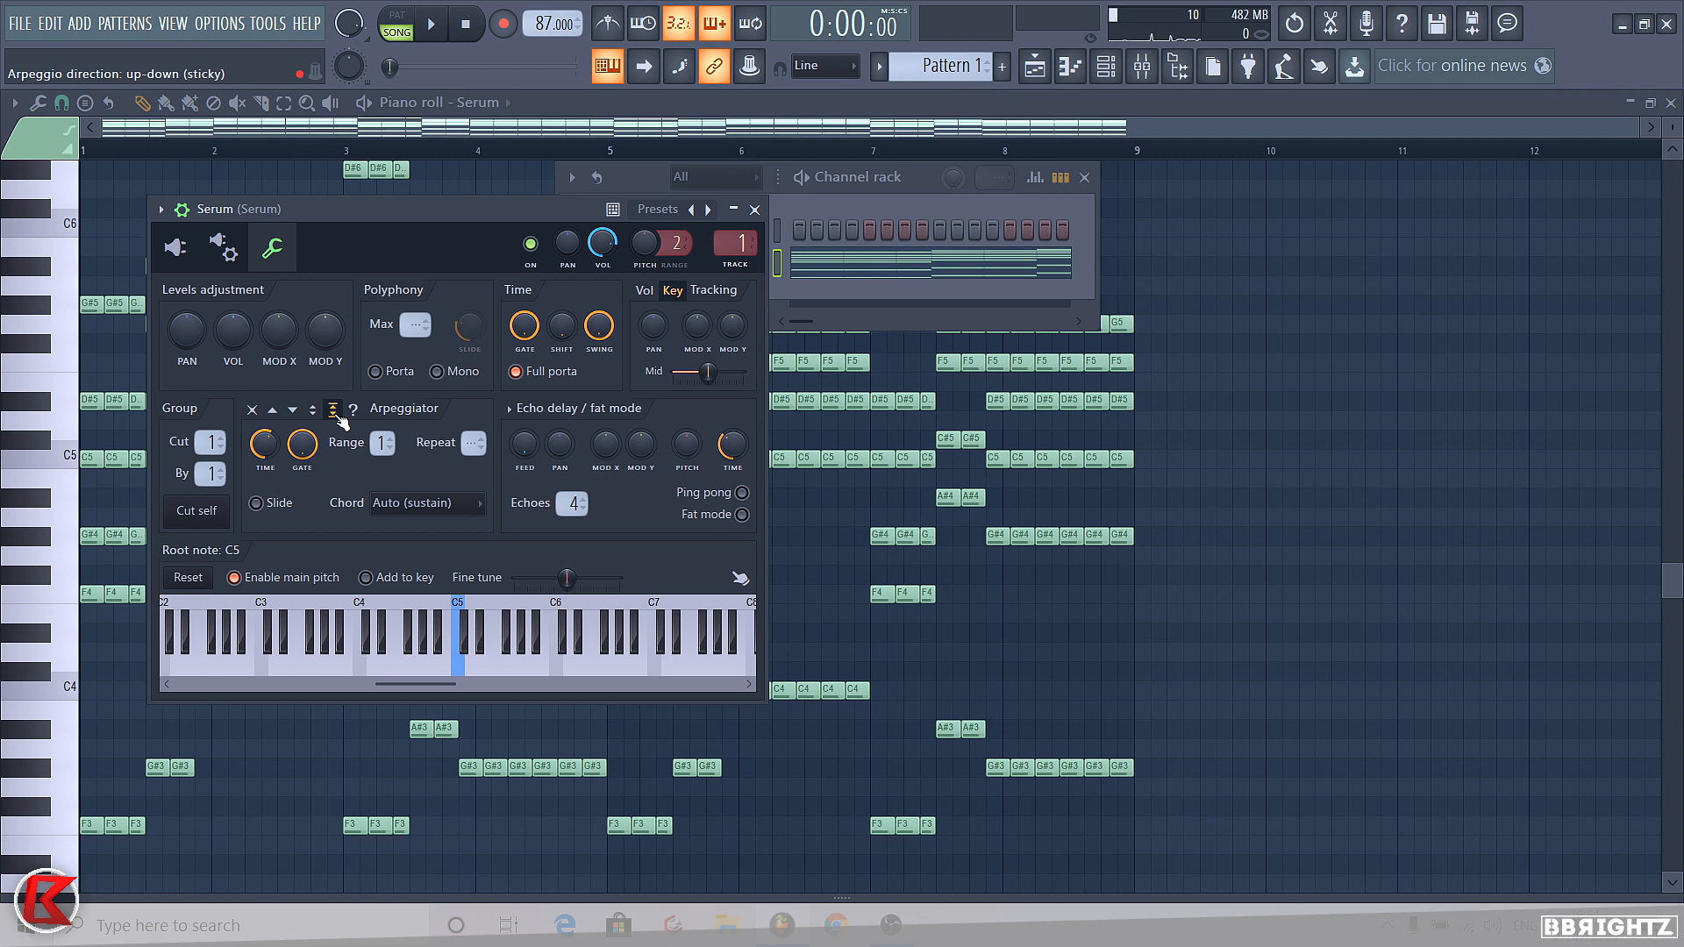
key("space")
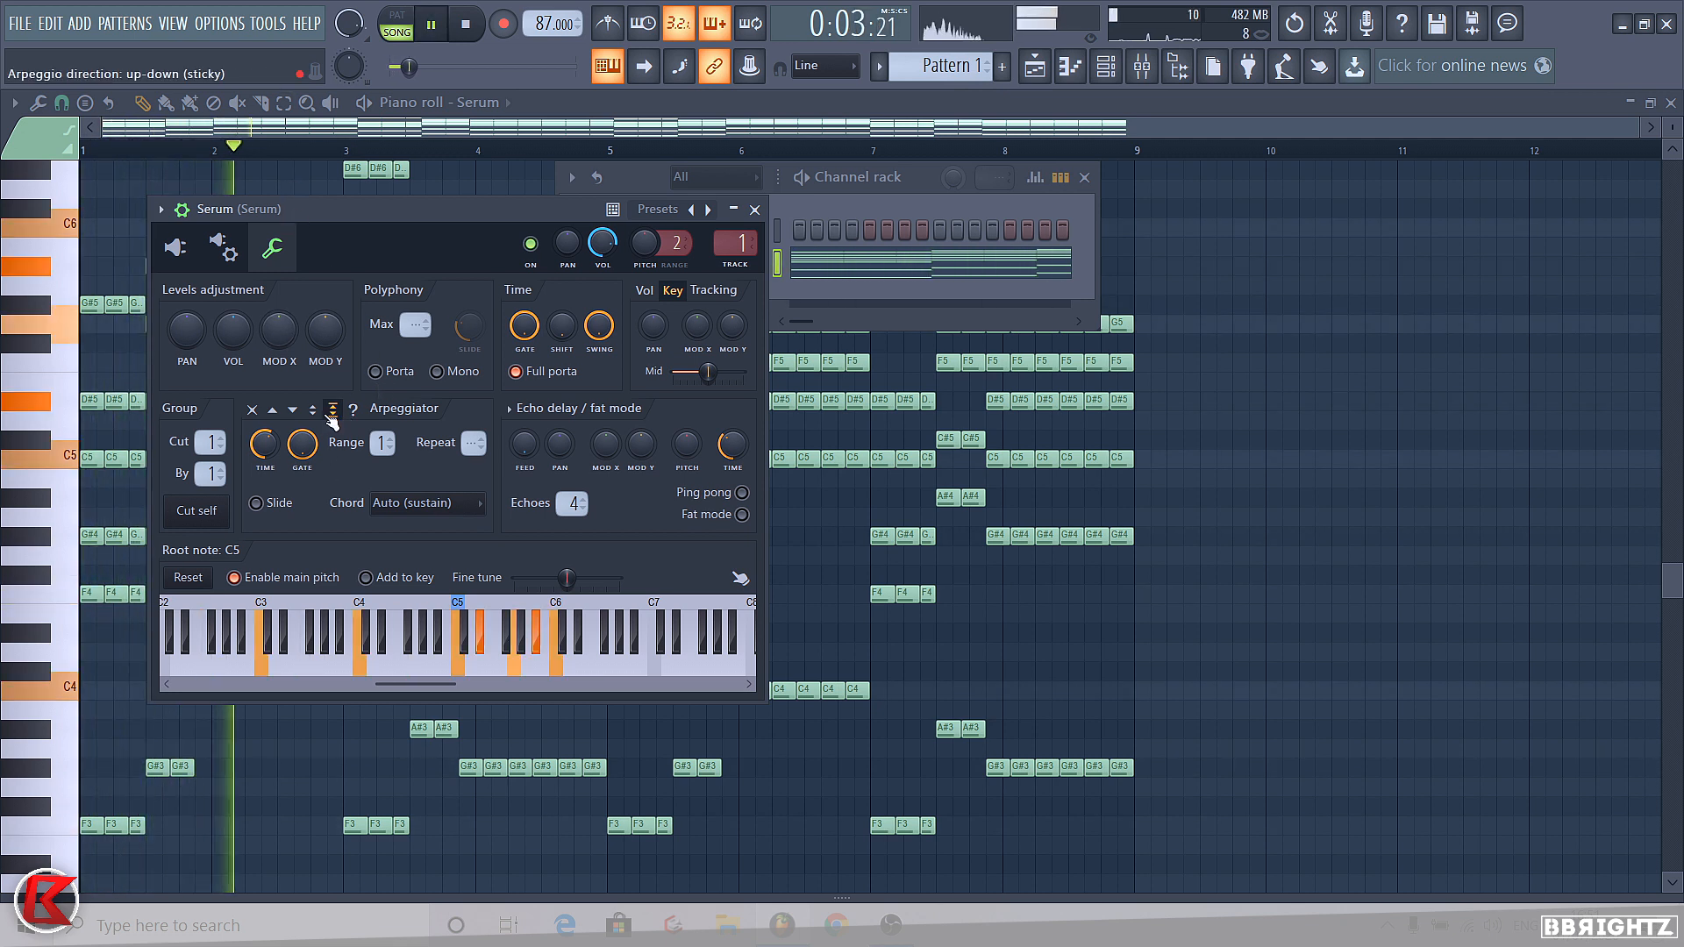
key("space")
Set Serum's arpeggio direction to down and play the song
left_click(273, 410)
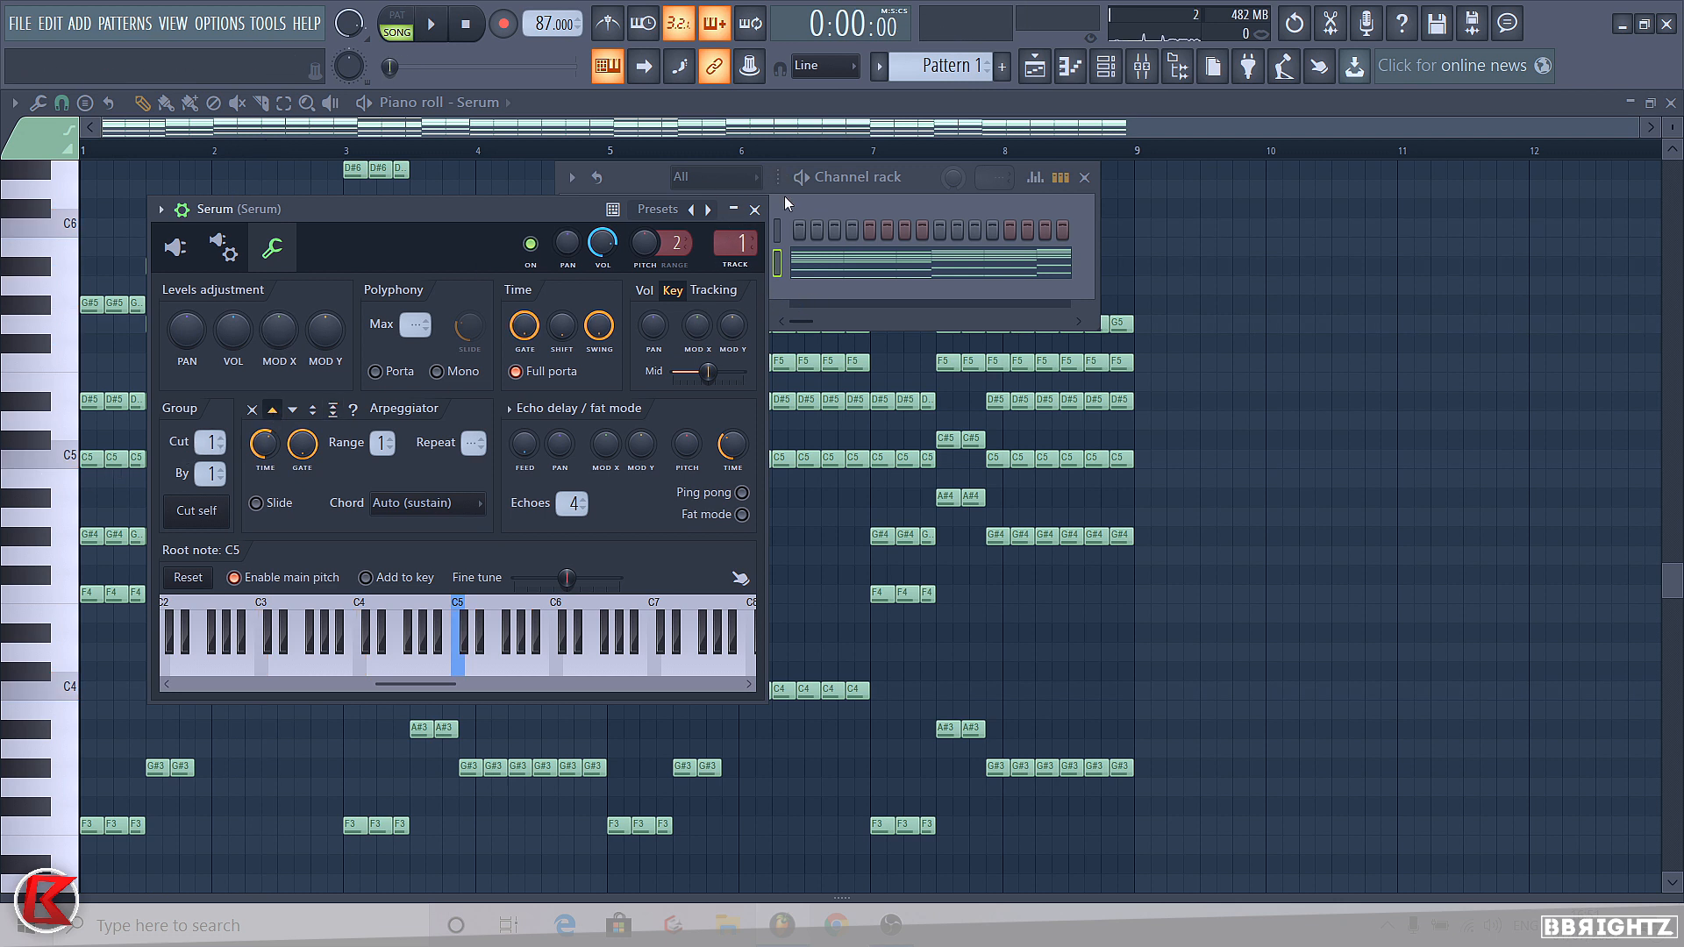
left_click(292, 410)
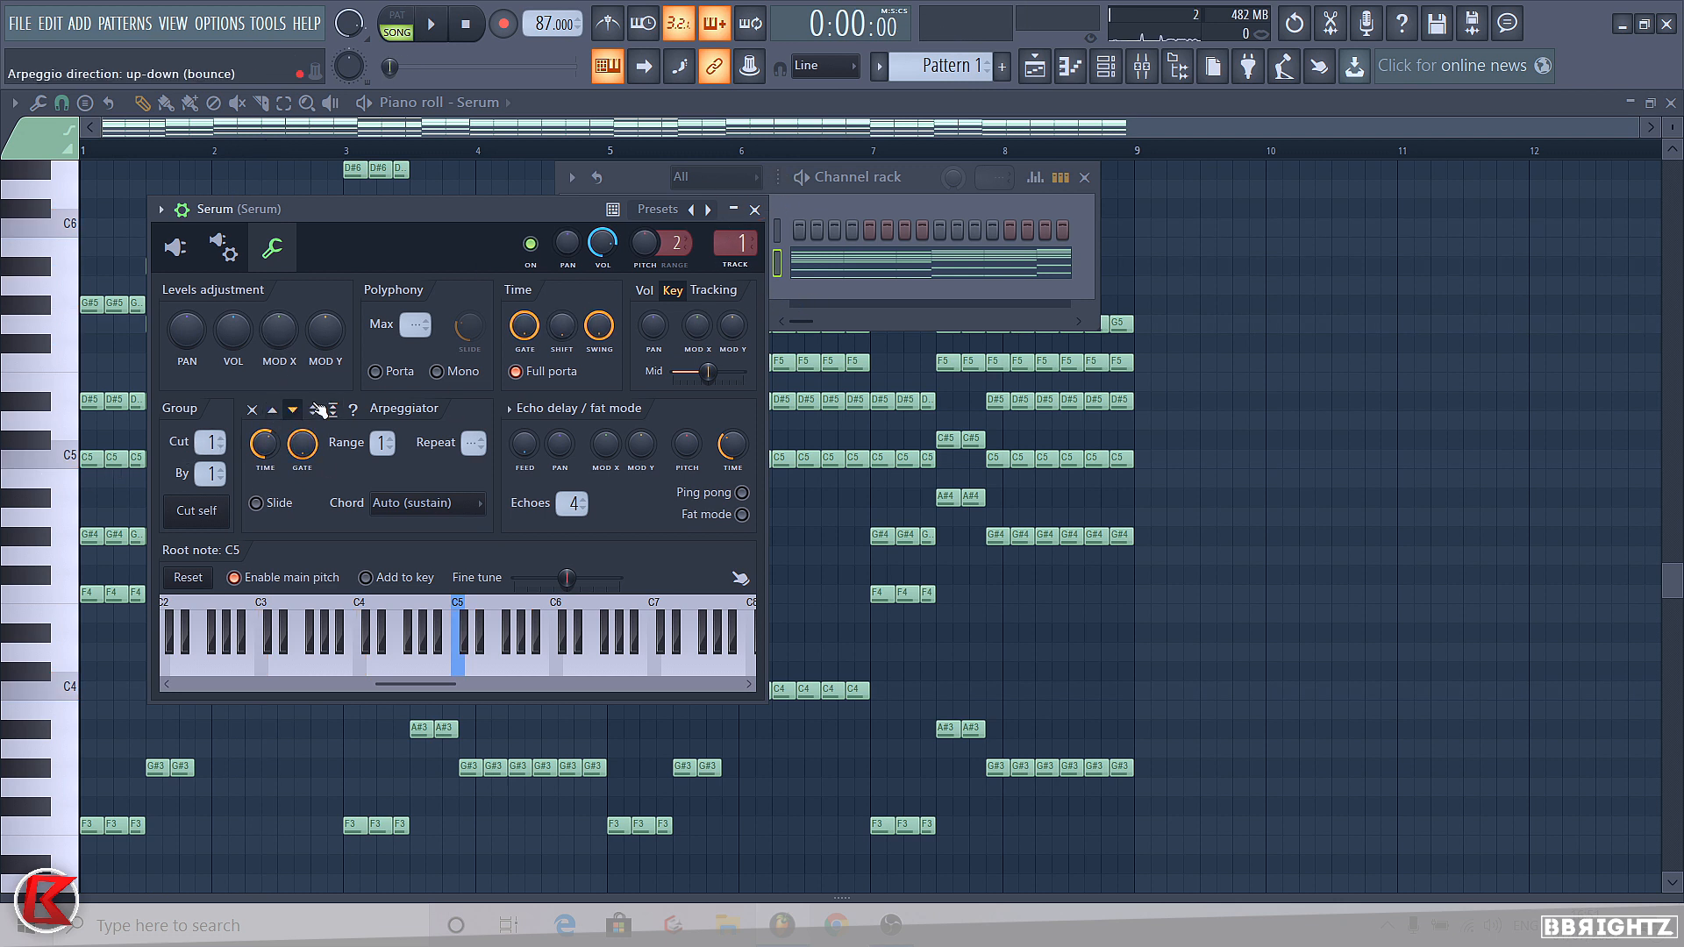
key("space")
Load Edison into the Master track's first effect slot and record the arpeggiated song playback
left_click(754, 209)
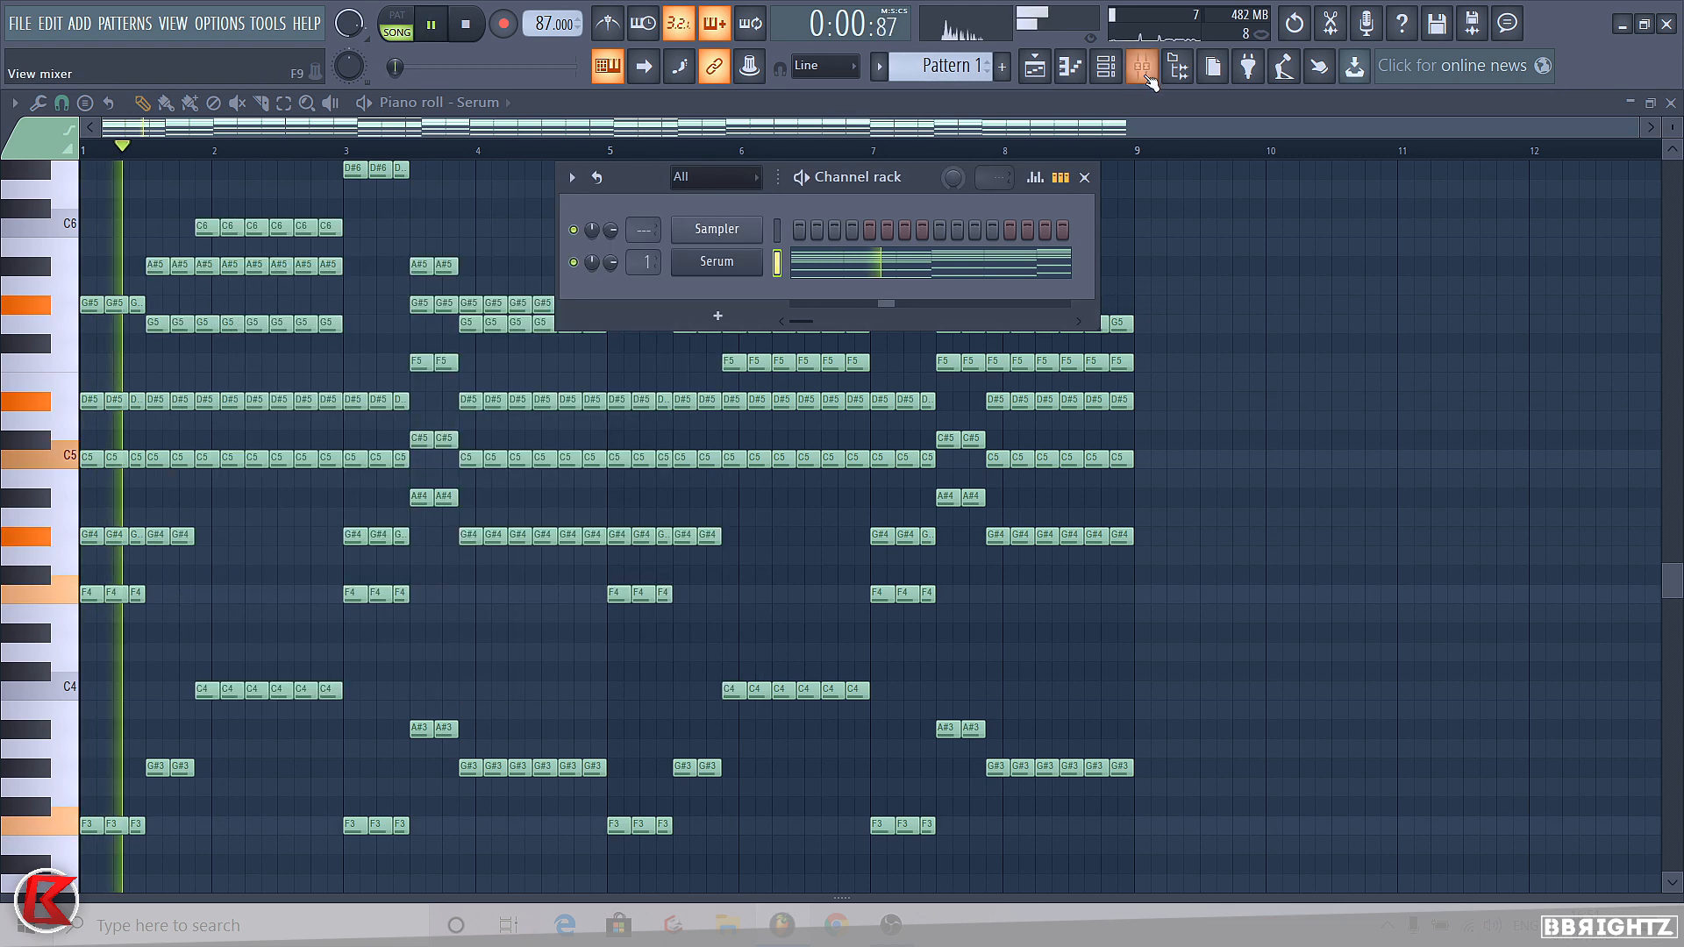
left_click(1142, 71)
key("space")
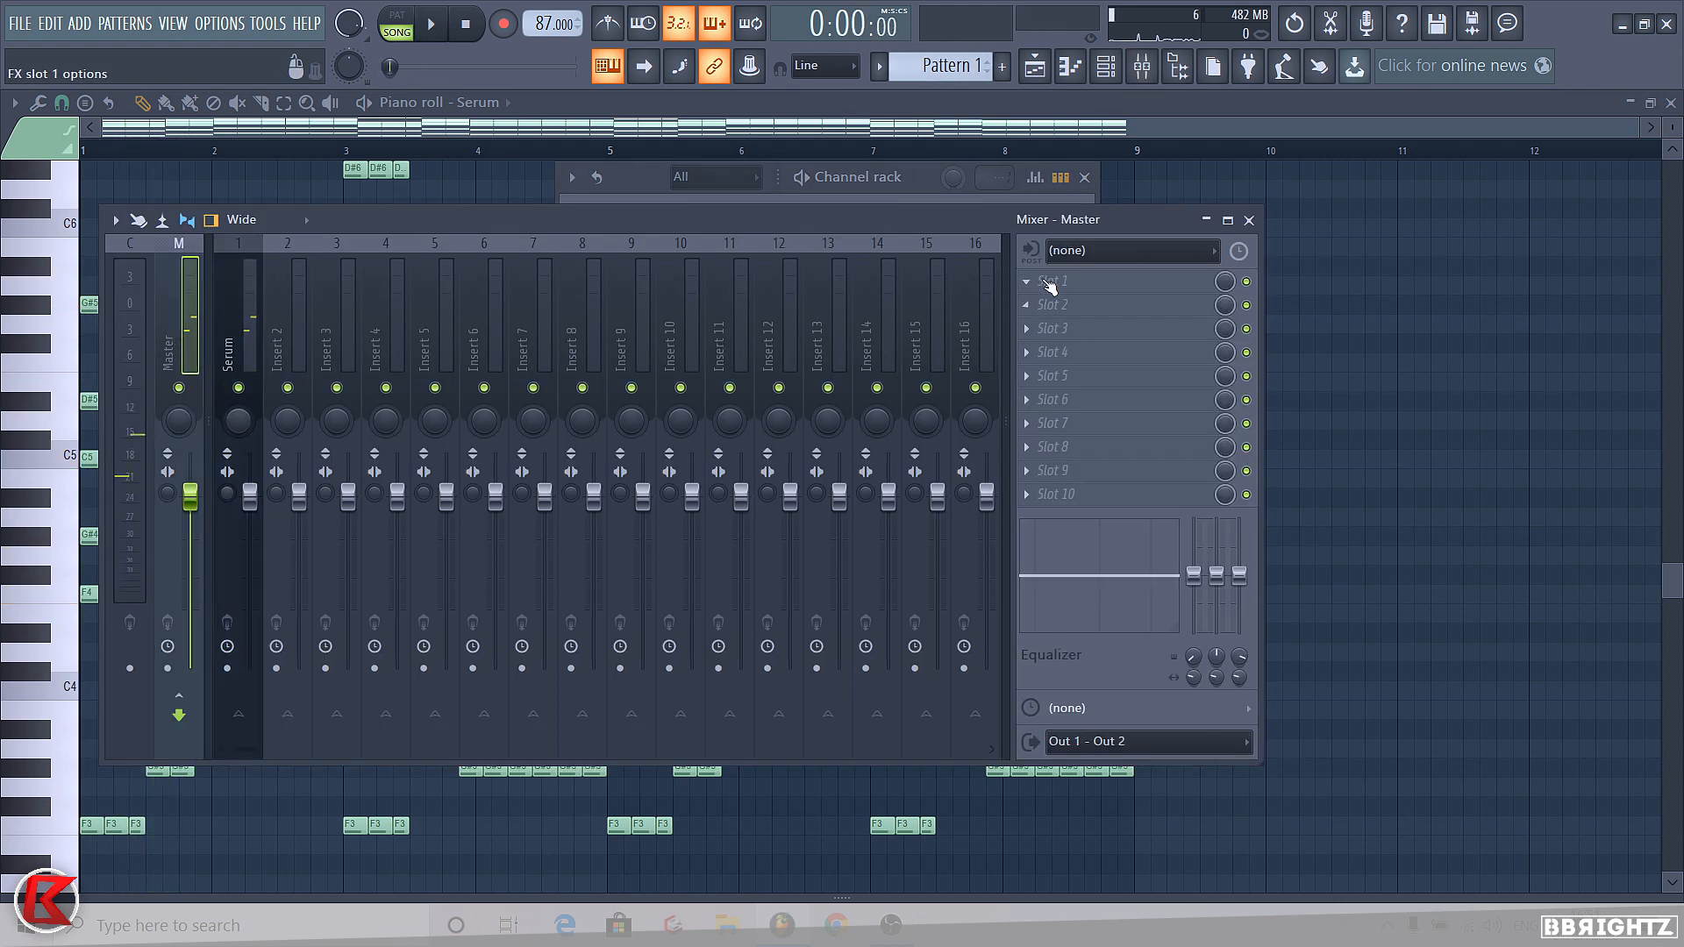
left_click(1053, 283)
mouse_move(1141, 305)
left_click(734, 636)
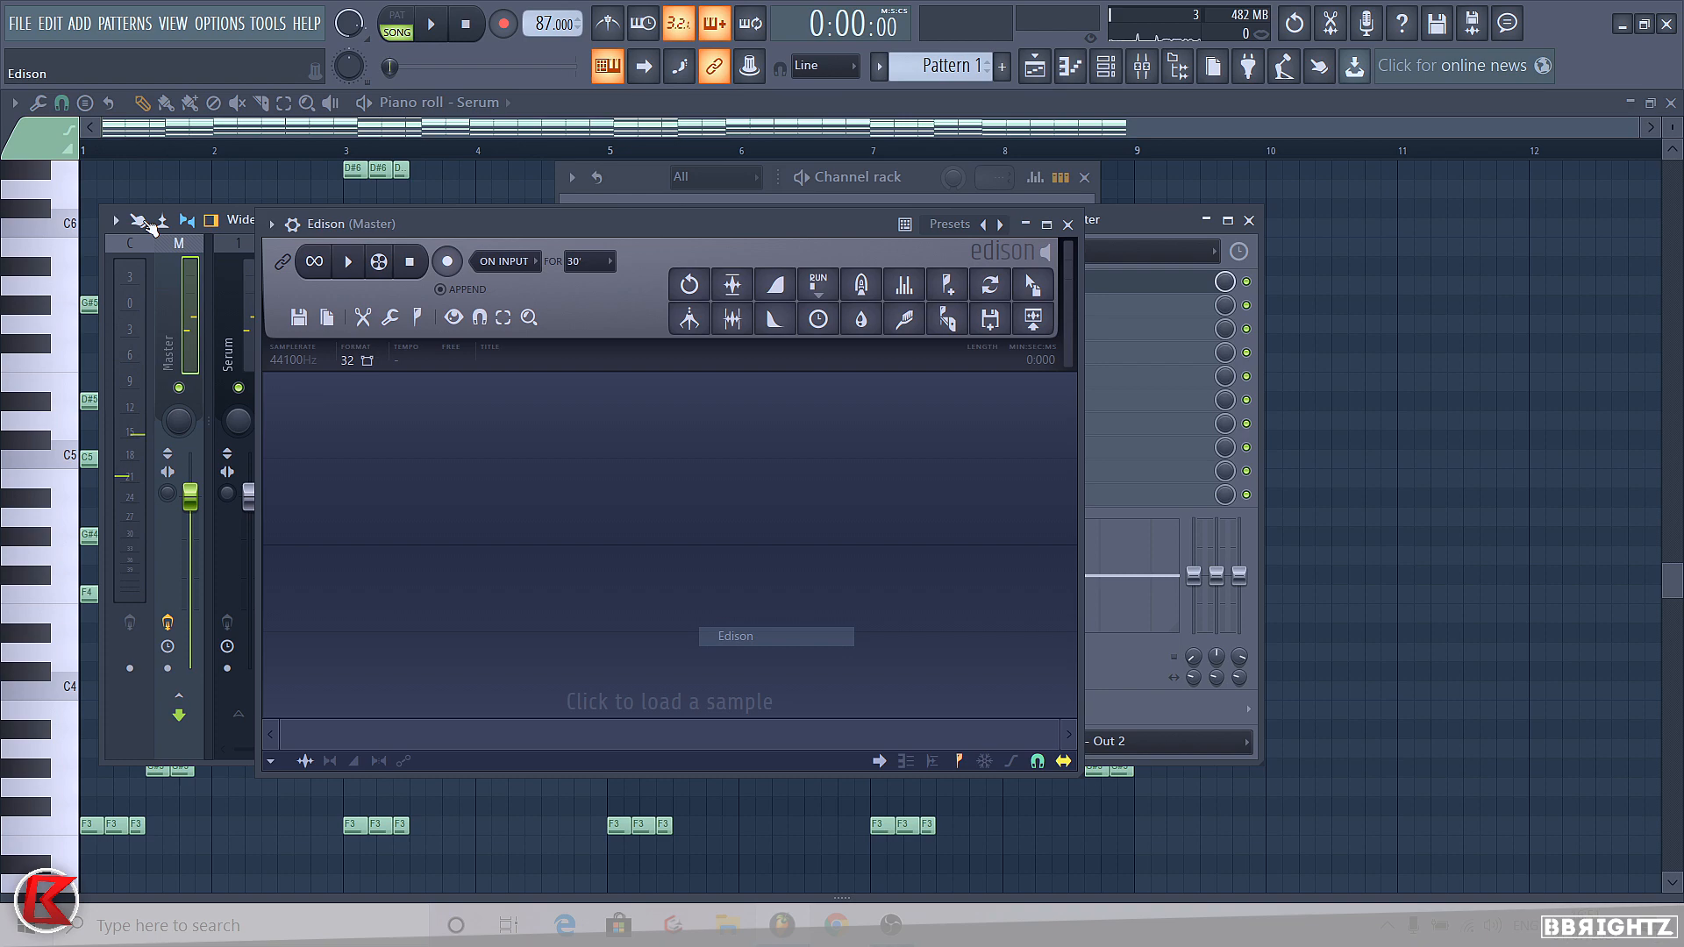
left_click(447, 265)
key("space")
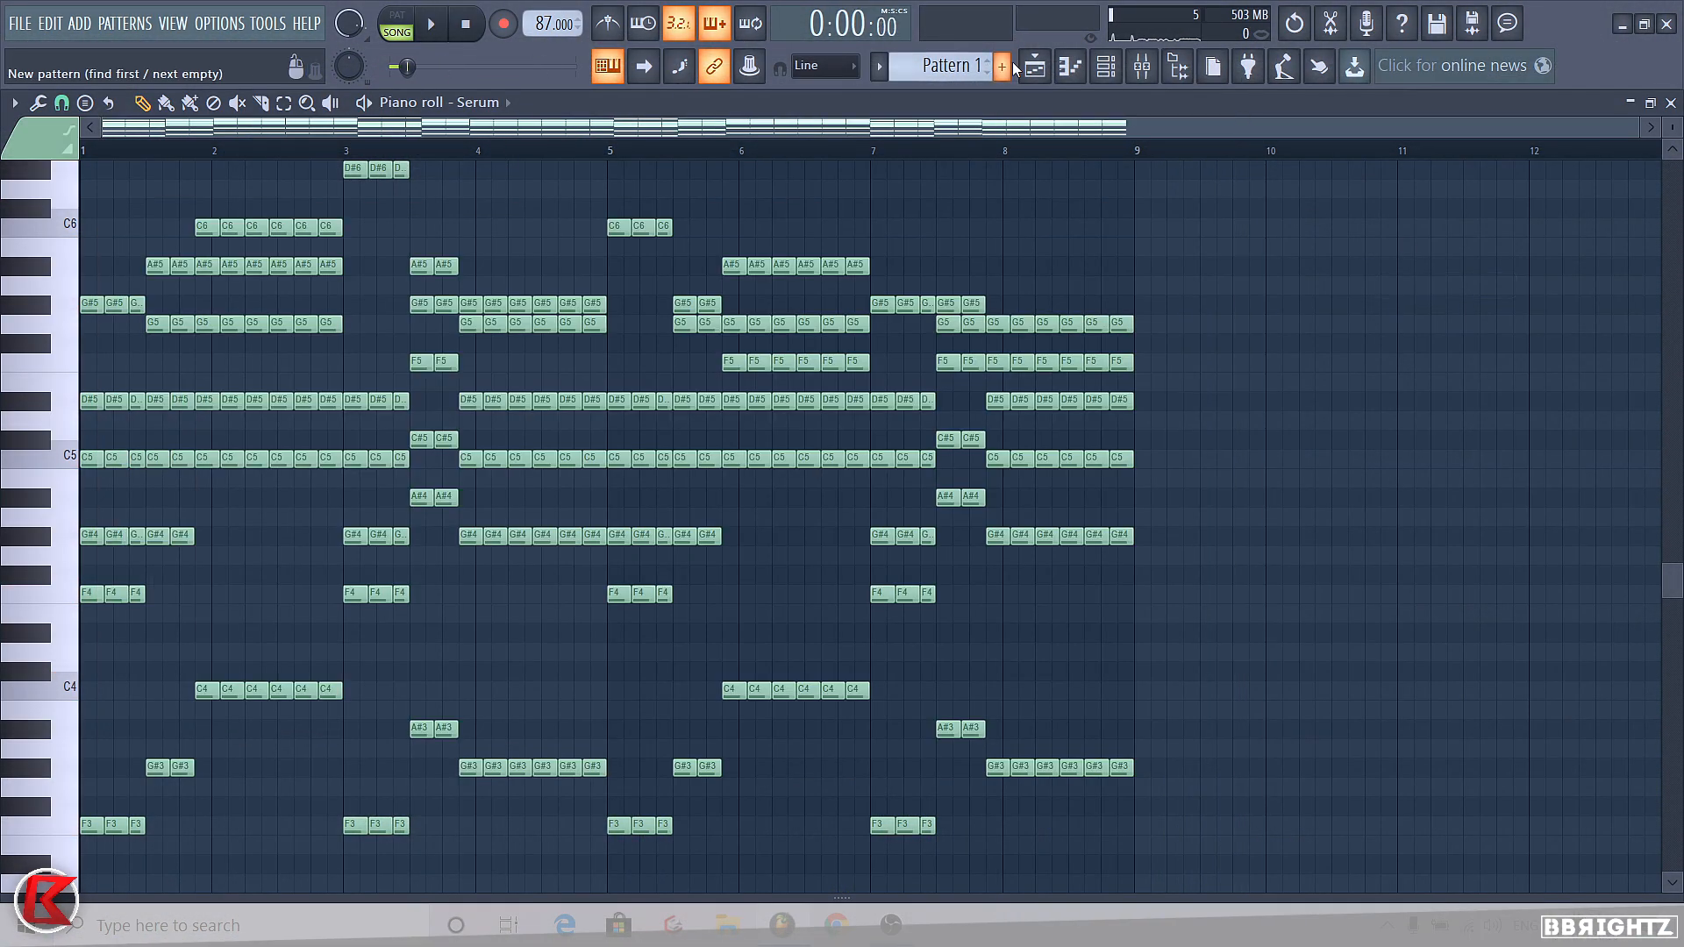
Reopen Edison from the Master track and place the recording in the playlist on Track 3 at bar 1
left_click(1175, 70)
left_click(1175, 70)
left_click(1142, 67)
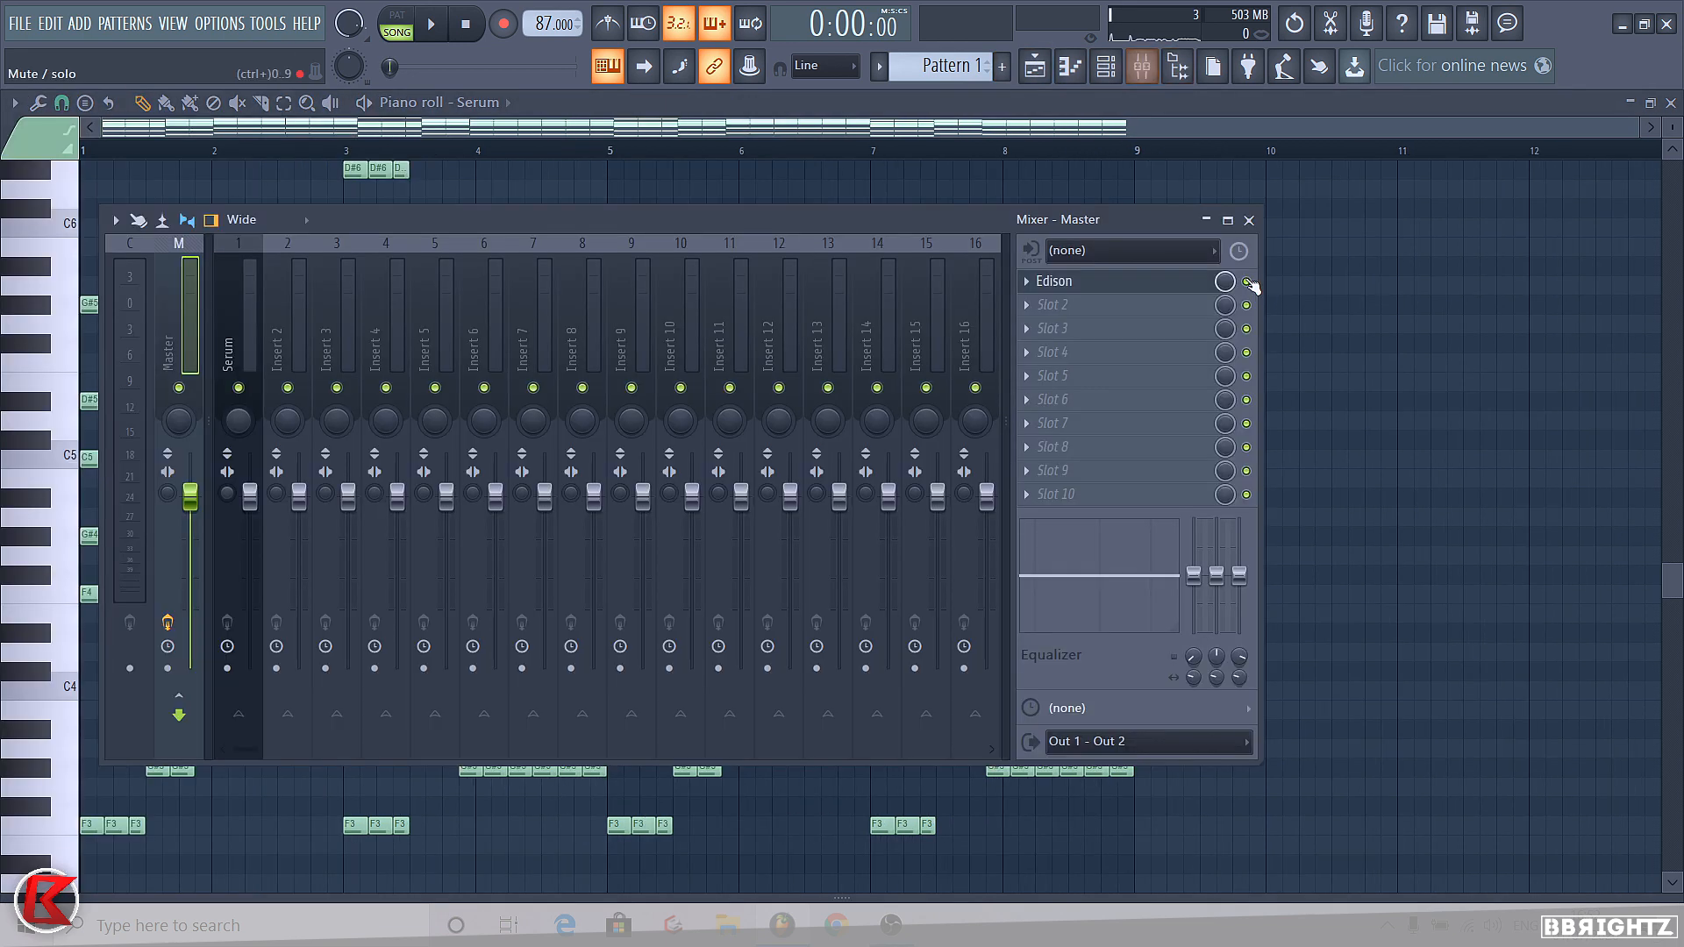
left_click(1161, 289)
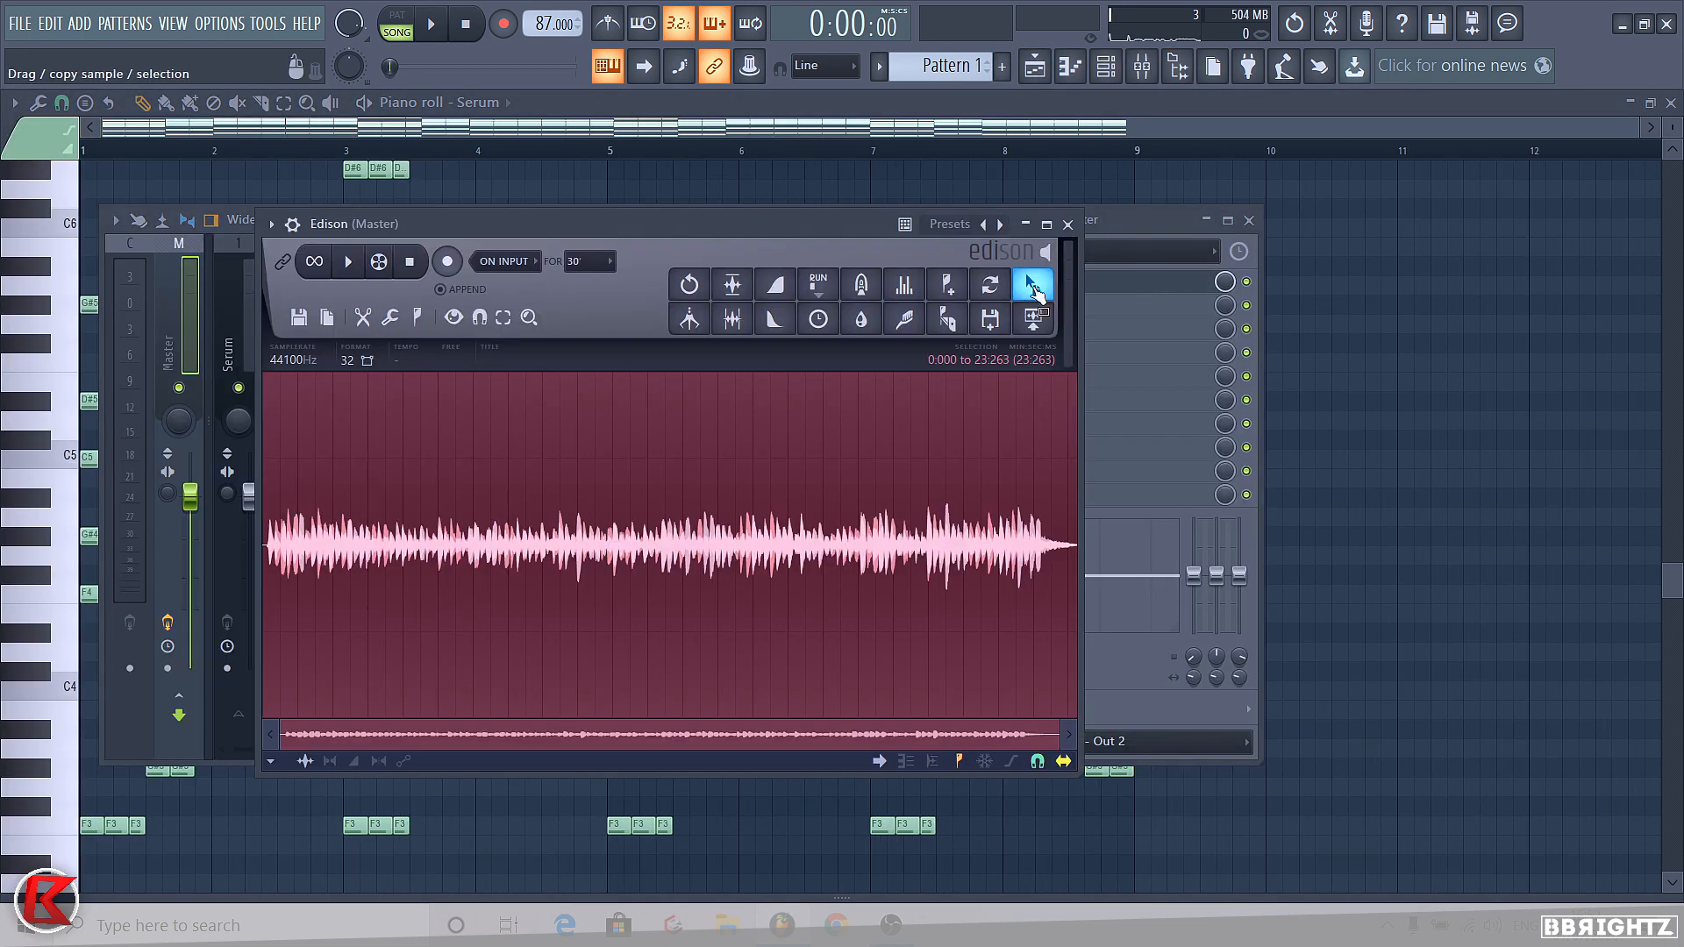
left_click_drag(1039, 296, 355, 317)
Show all channels in the channel rack, turn off Serum's arpeggiator, and play the original chords together with the recording
left_click(1106, 66)
left_click(712, 176)
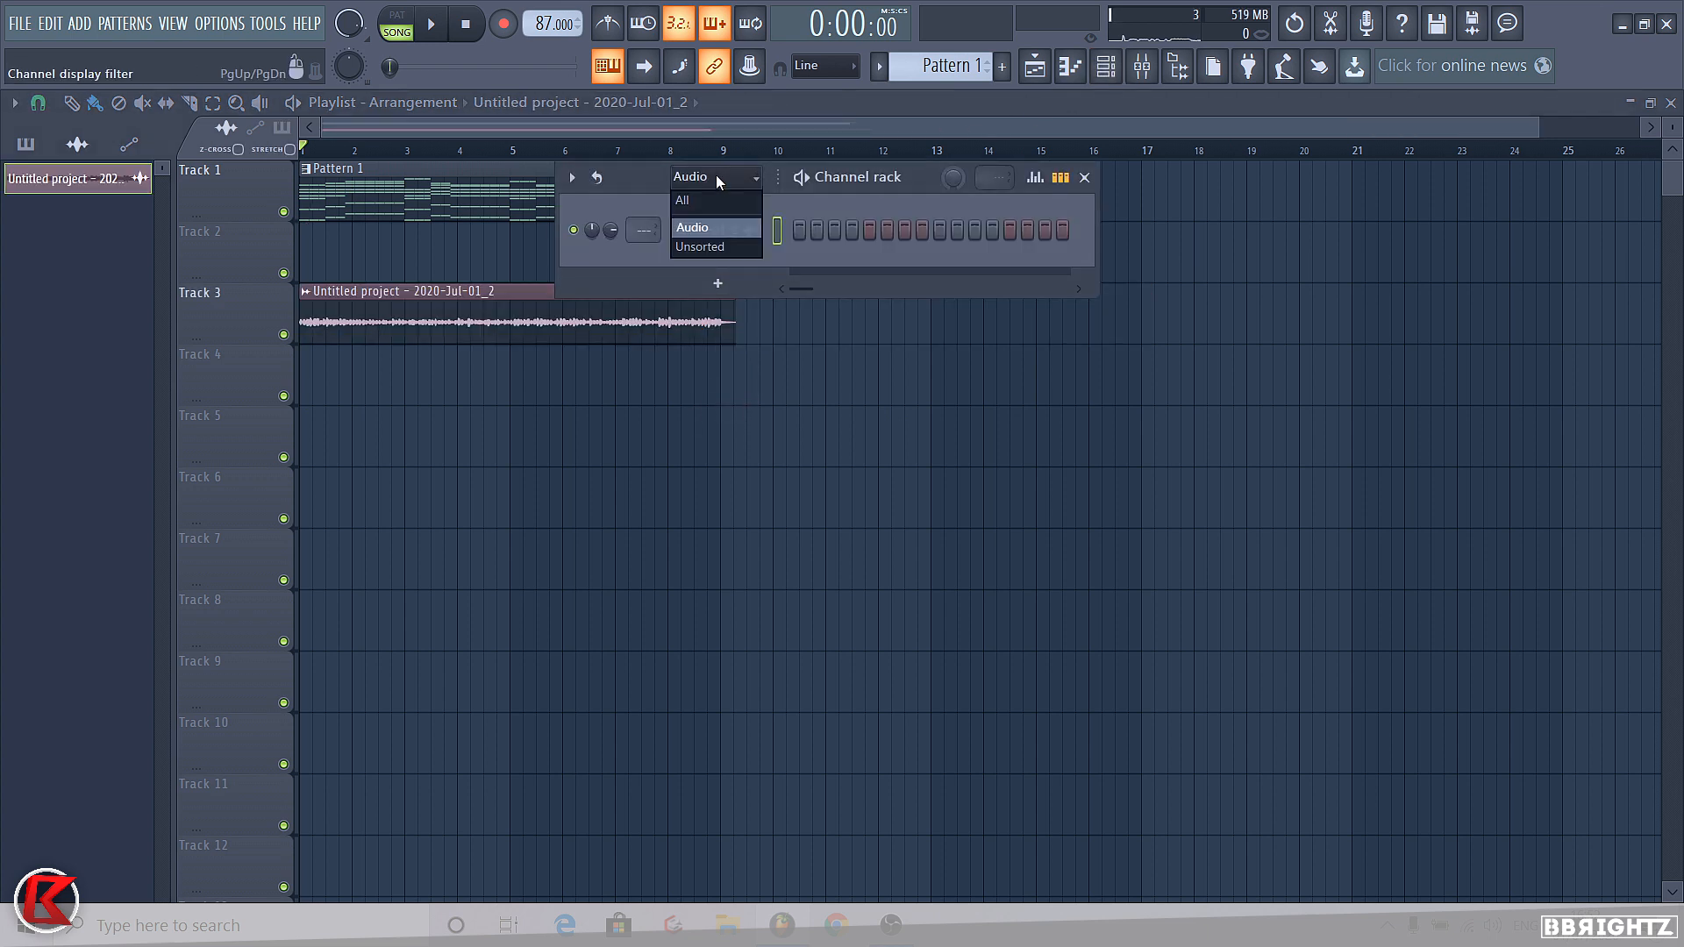
left_click(711, 200)
left_click(715, 261)
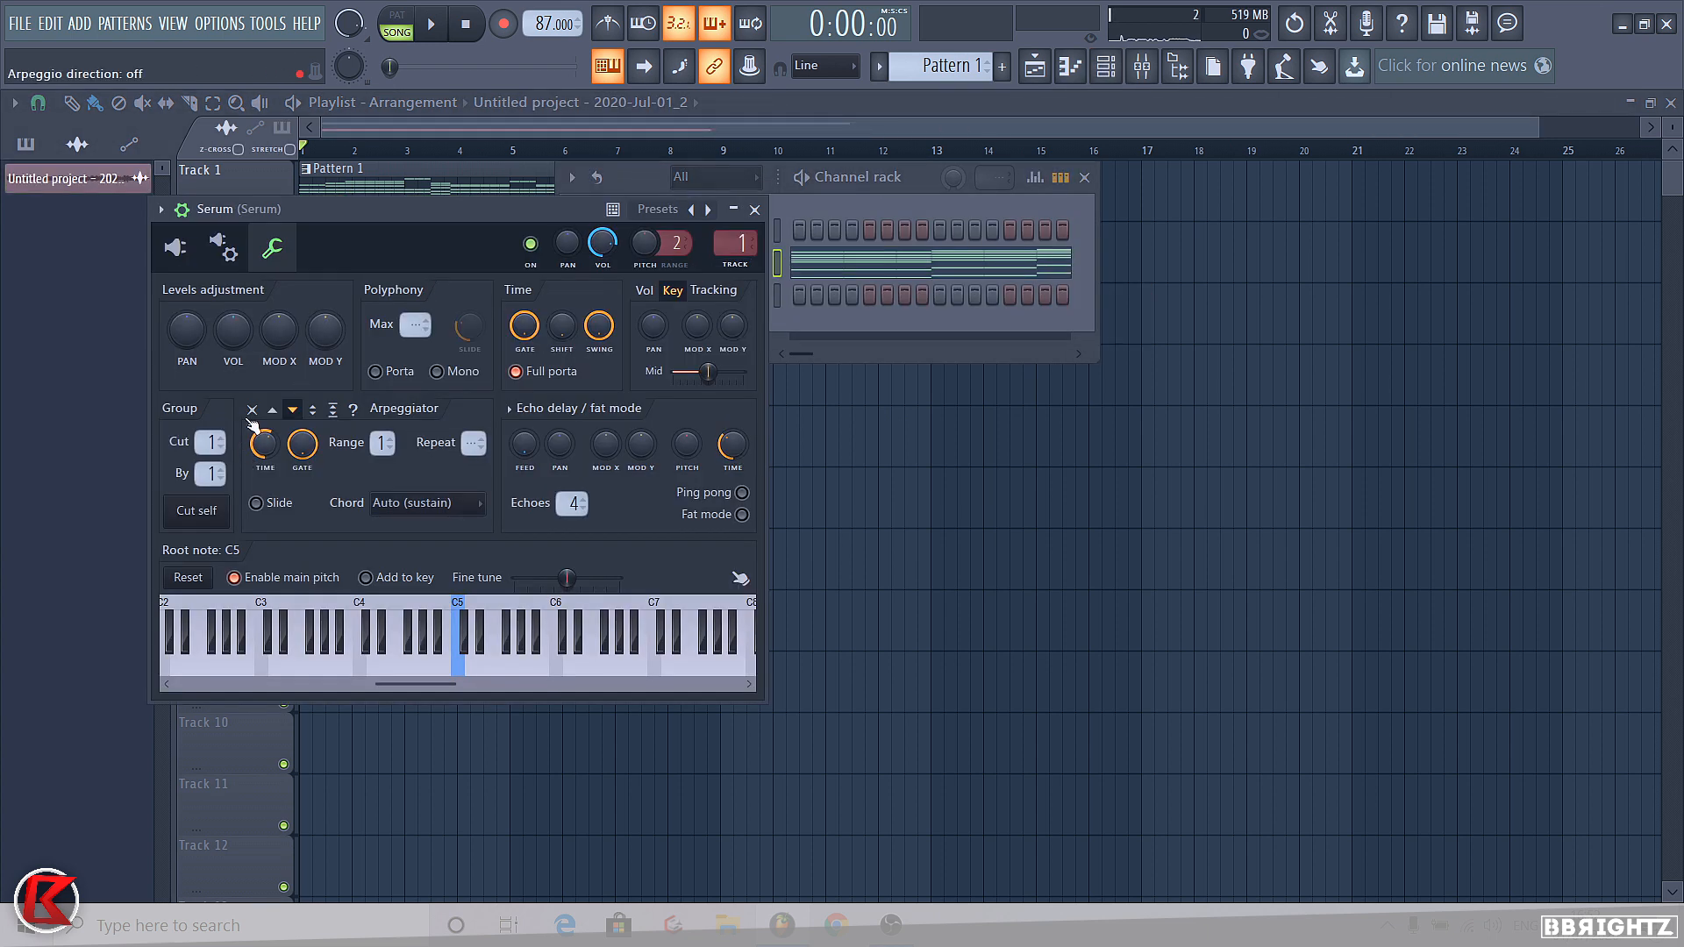
left_click(175, 246)
key("space")
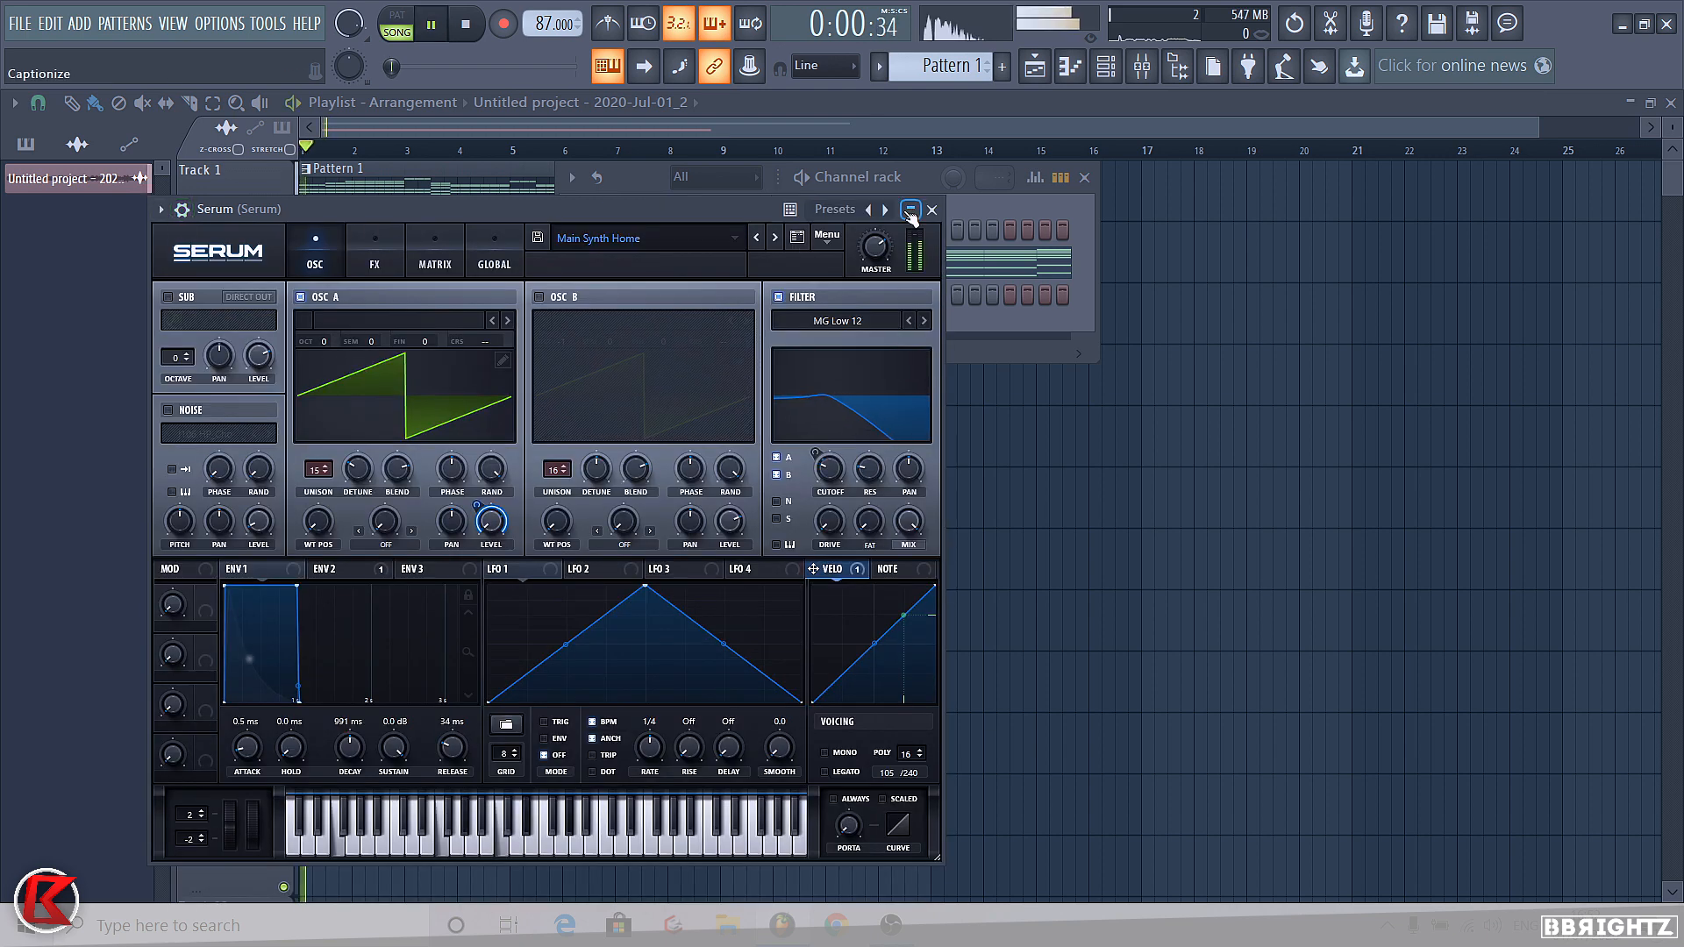
left_click(930, 210)
key("F6")
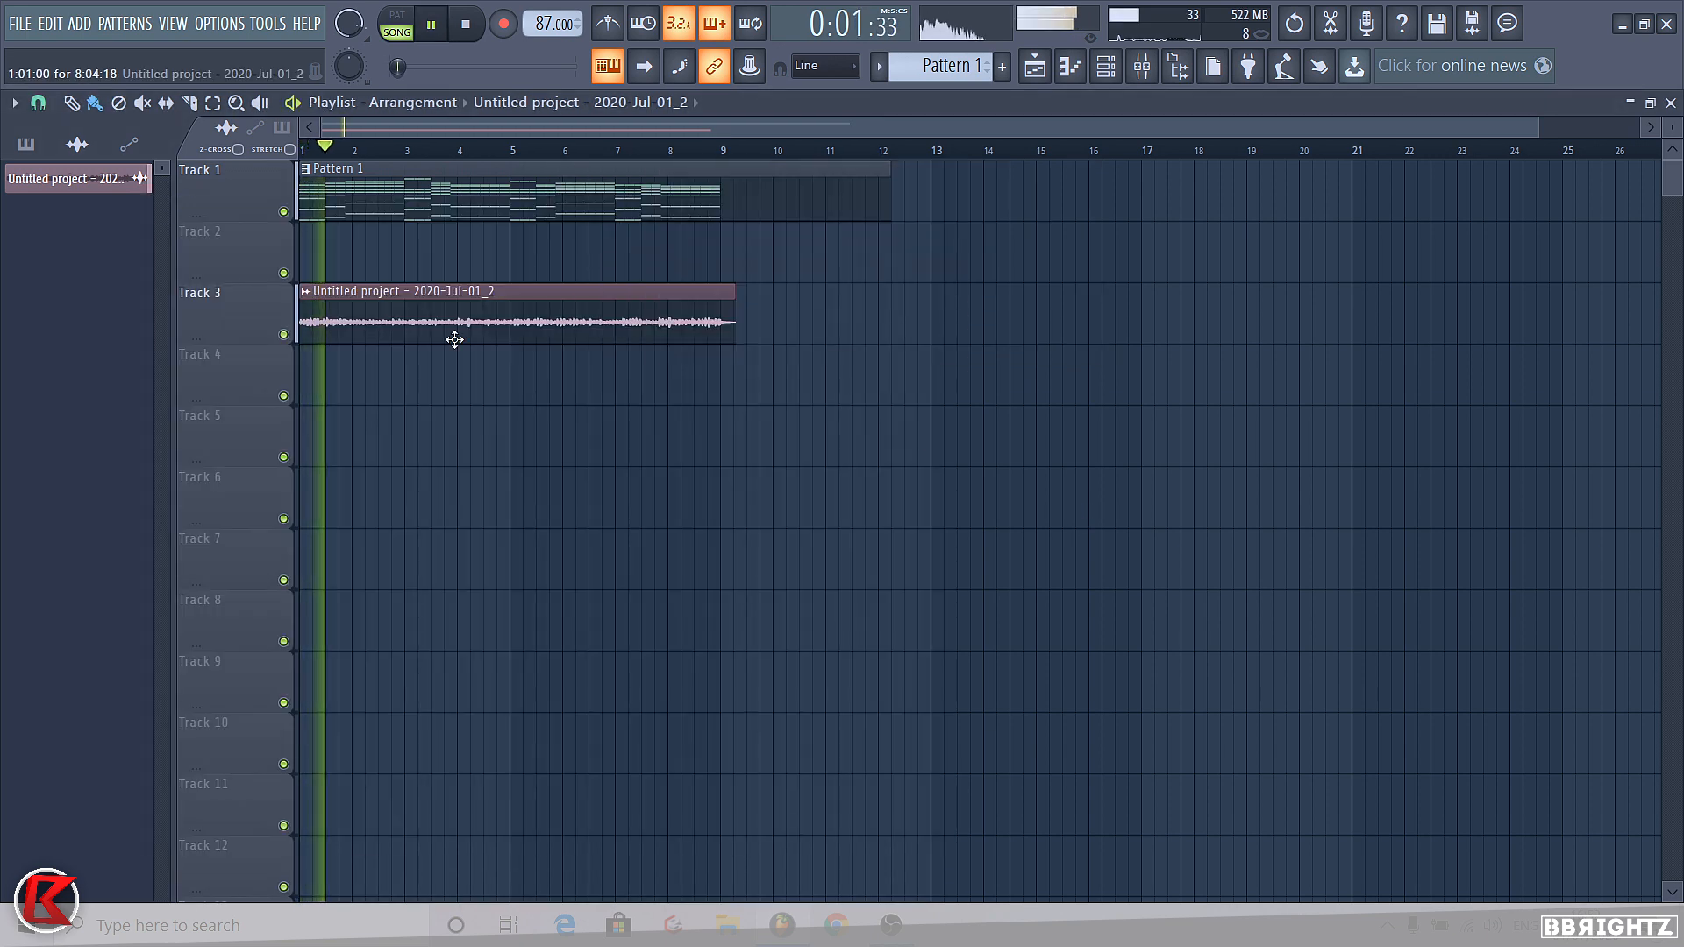
Mute the Pattern 1 clip and trim the recorded audio clip on Track 3 to end at bar 9, then play it alone
right_click(413, 203, "alt")
key("space")
scroll(461, 401, "up", 3)
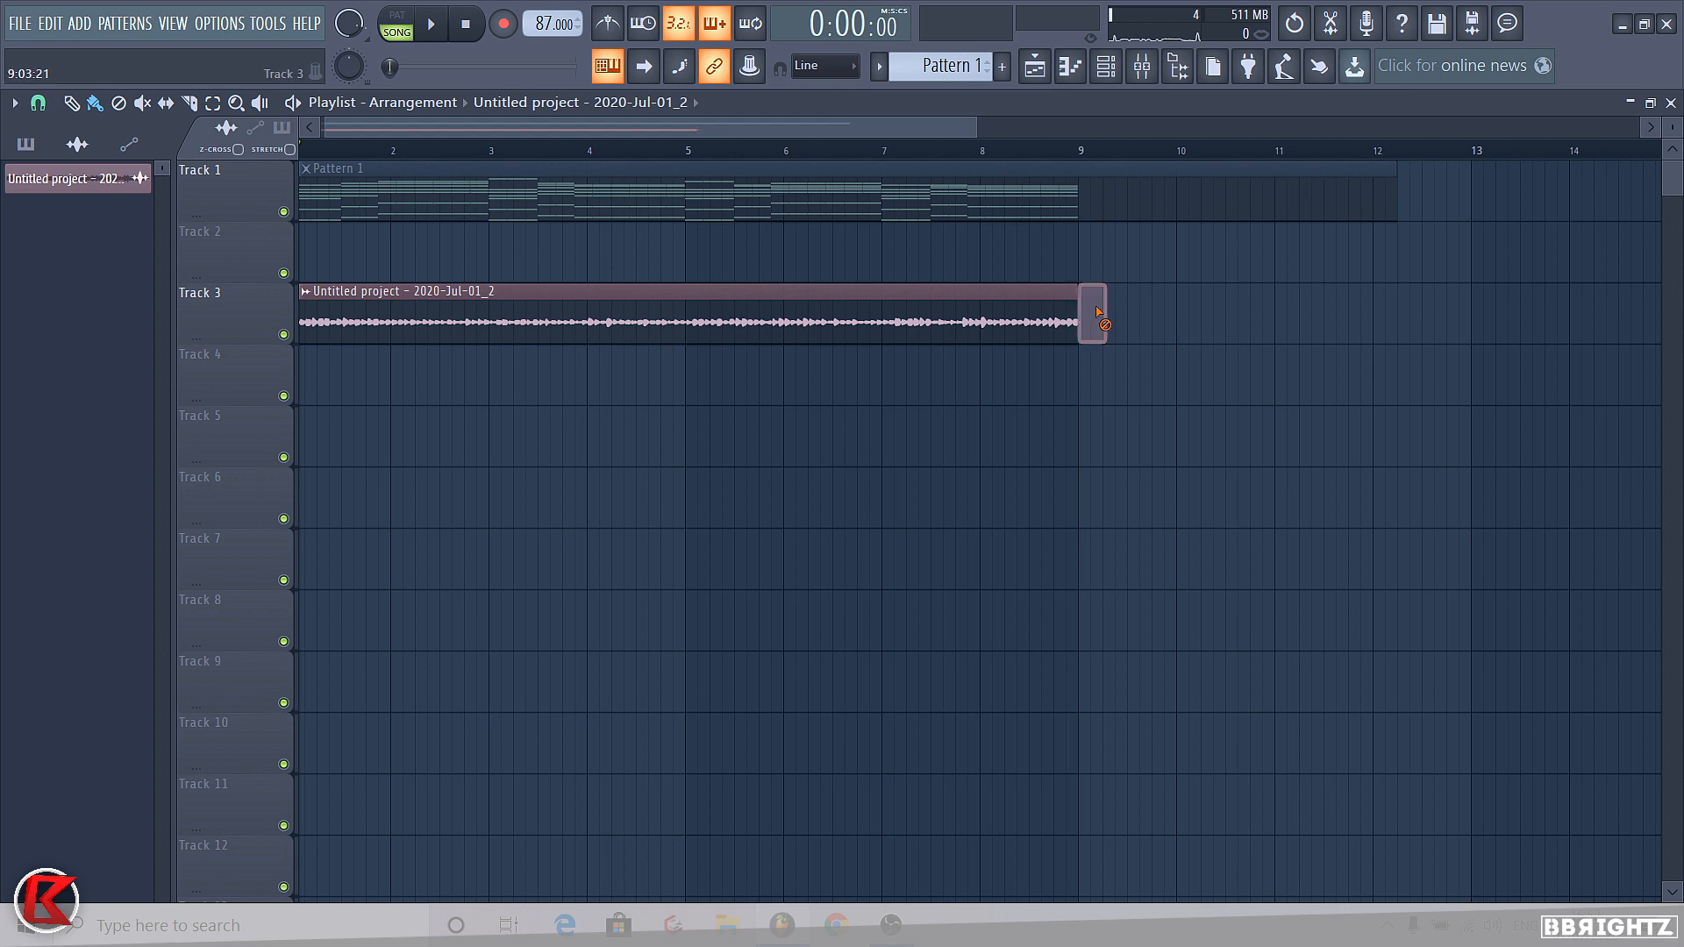
left_click_drag(1104, 316, 1078, 316)
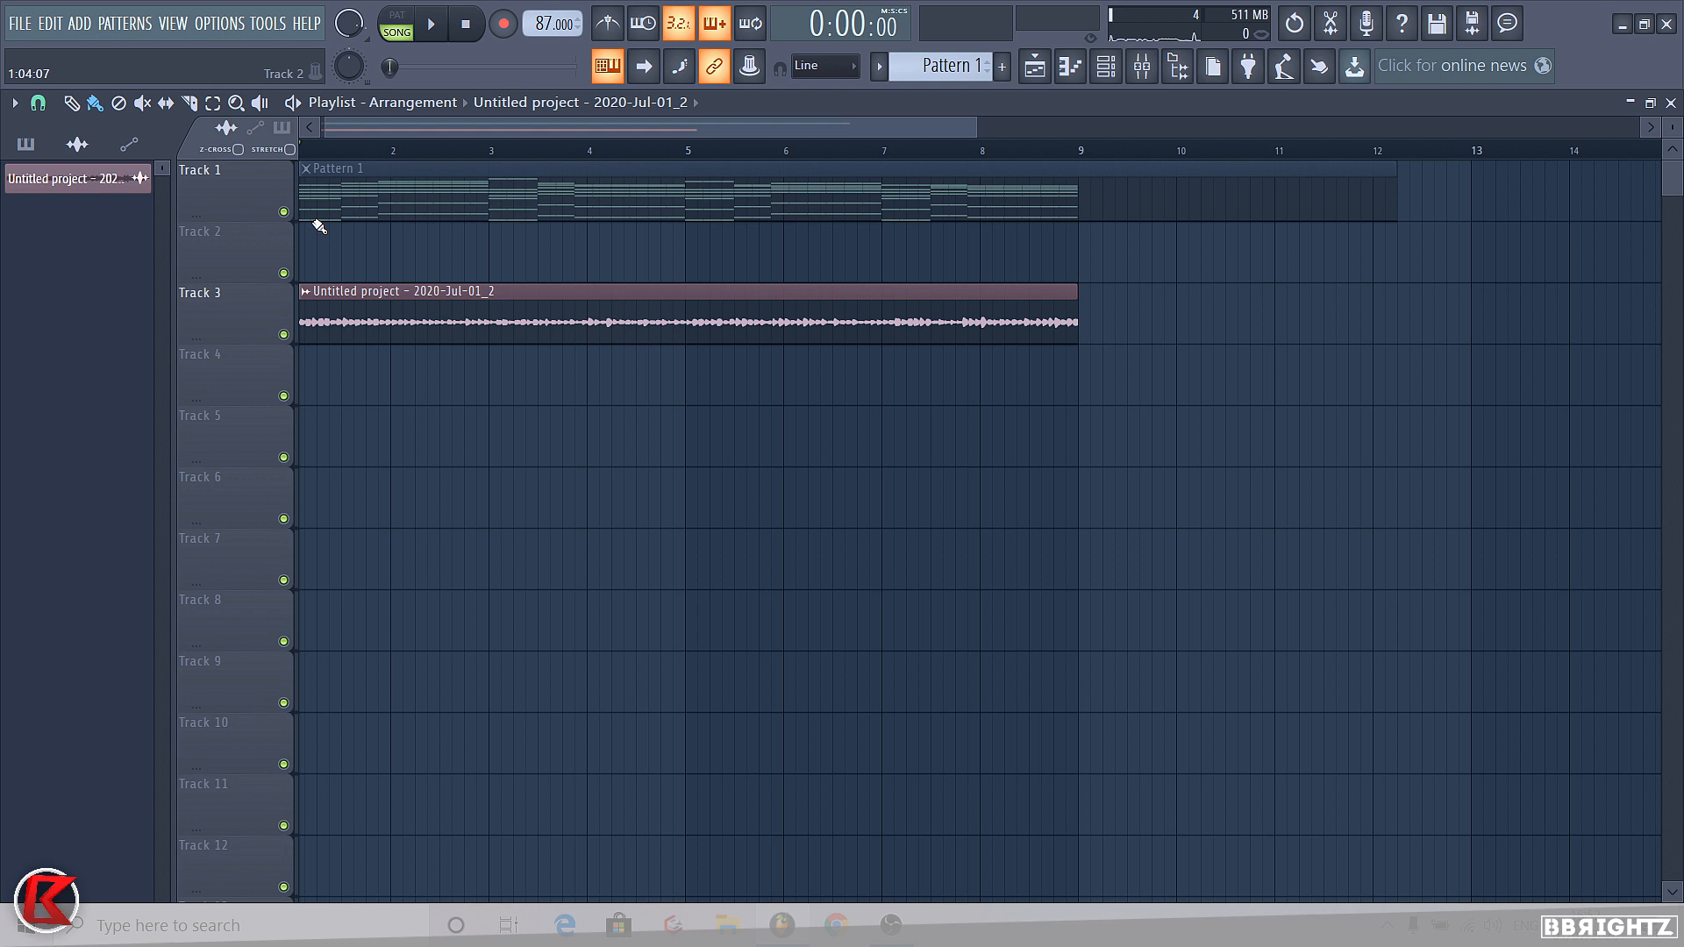
key("space")
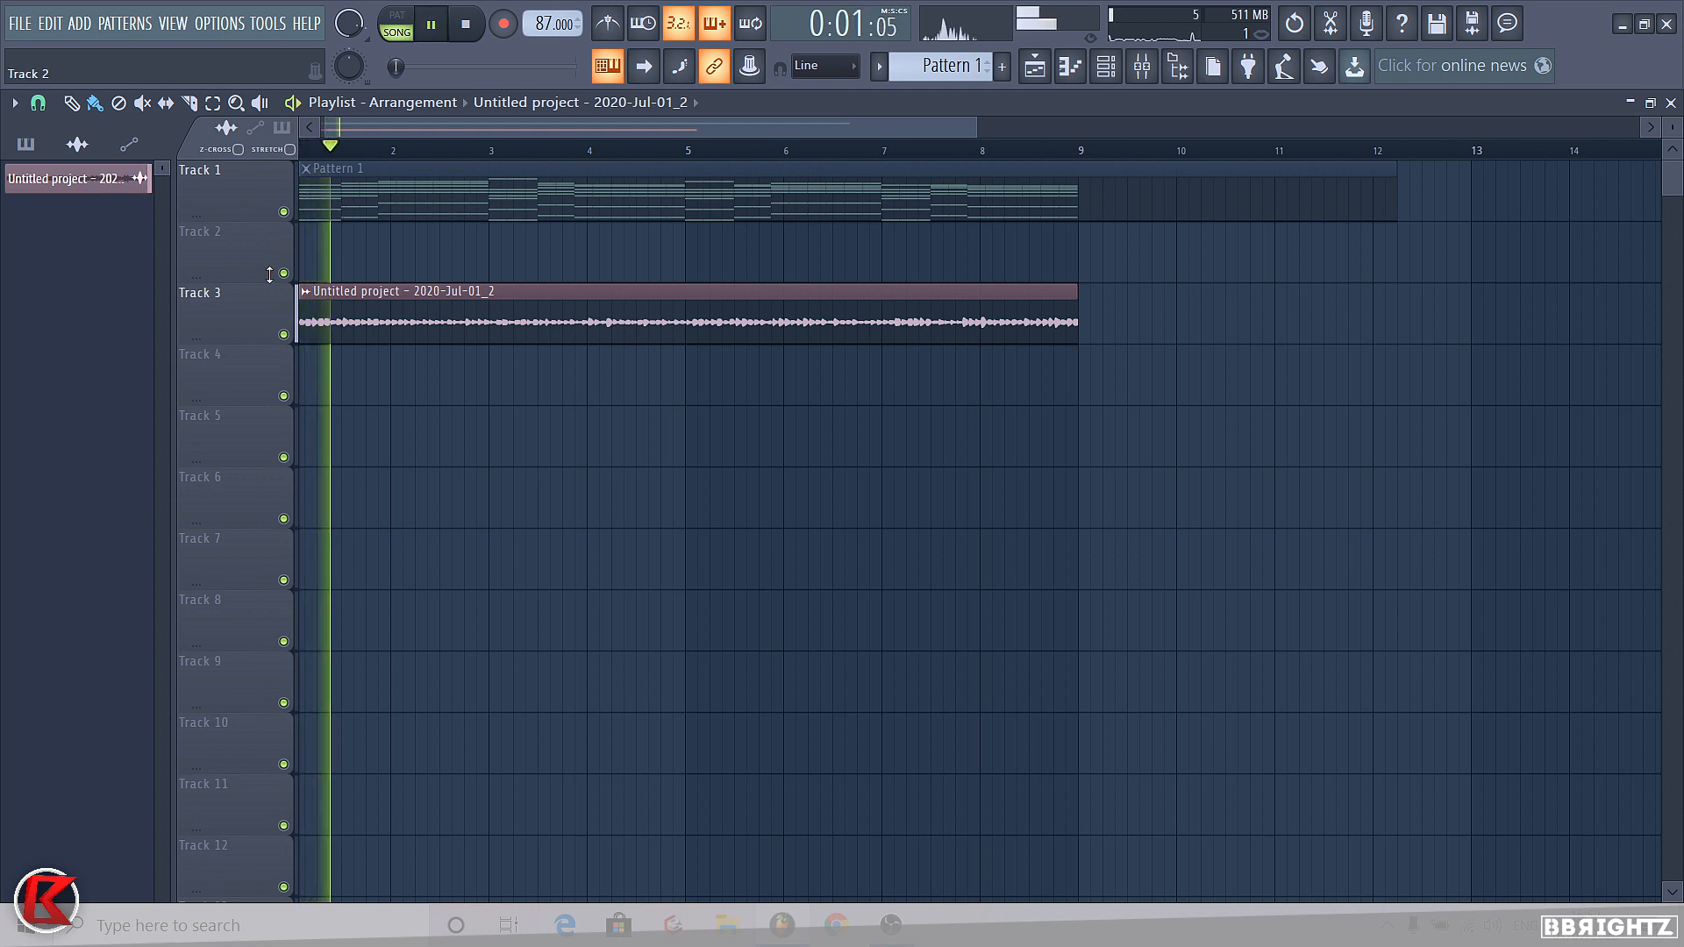
key("space")
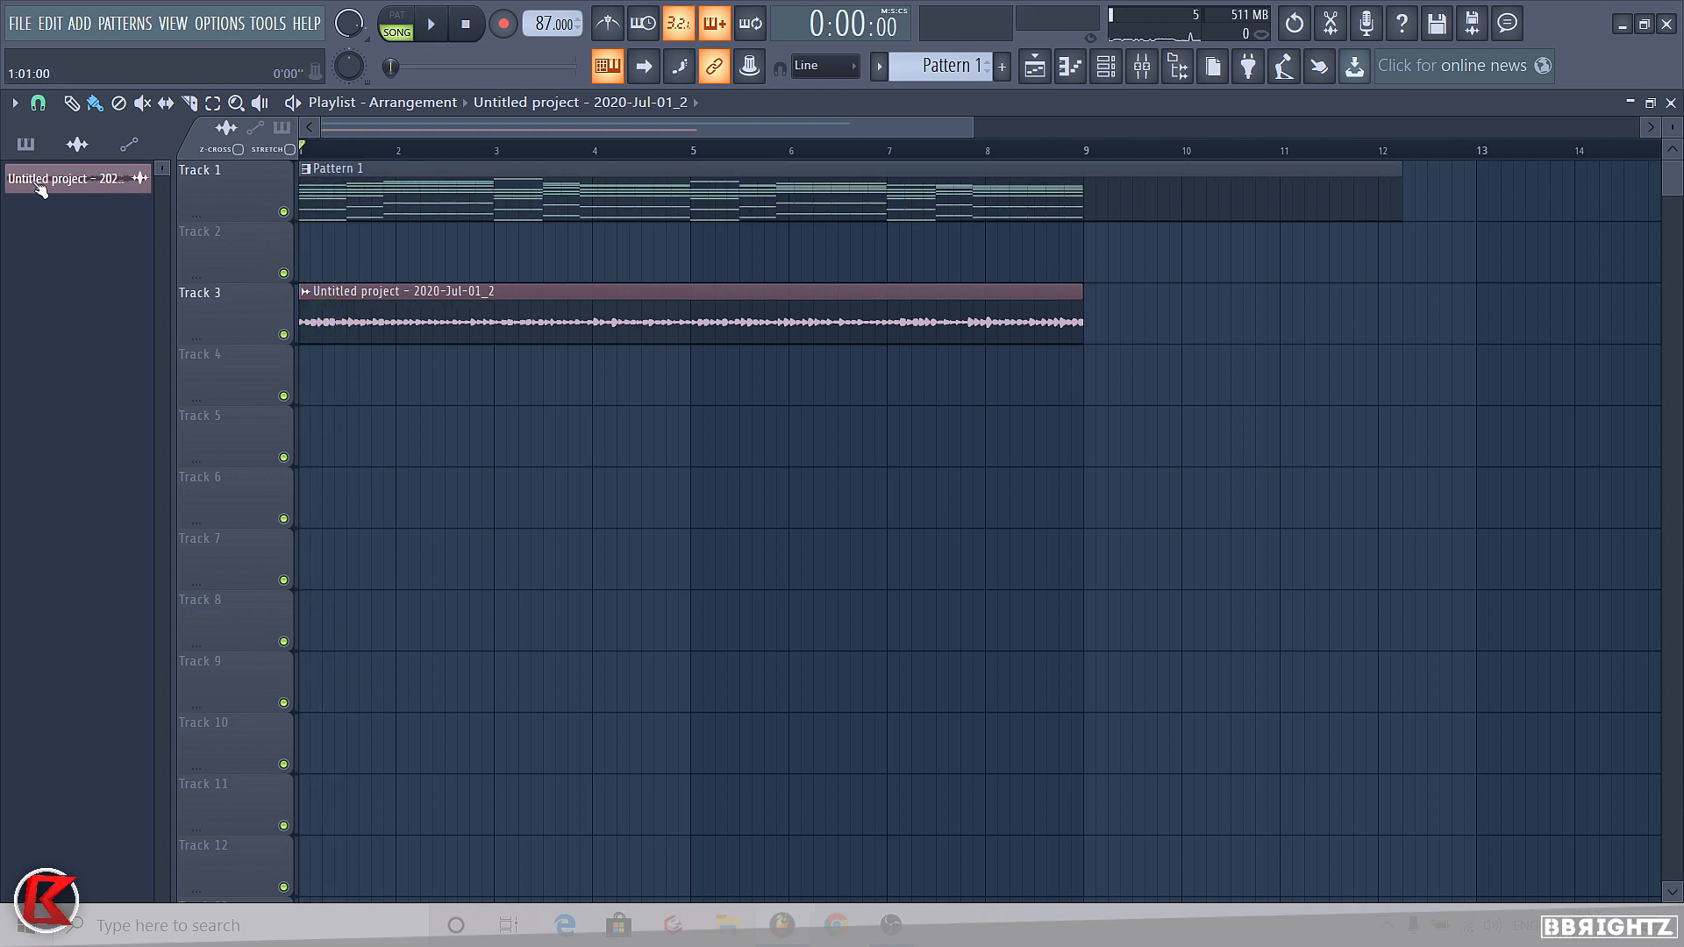
Play the arrangement from bar 1 to hear the Pattern 1 clip with the recorded audio clip on Track 3
key("space")
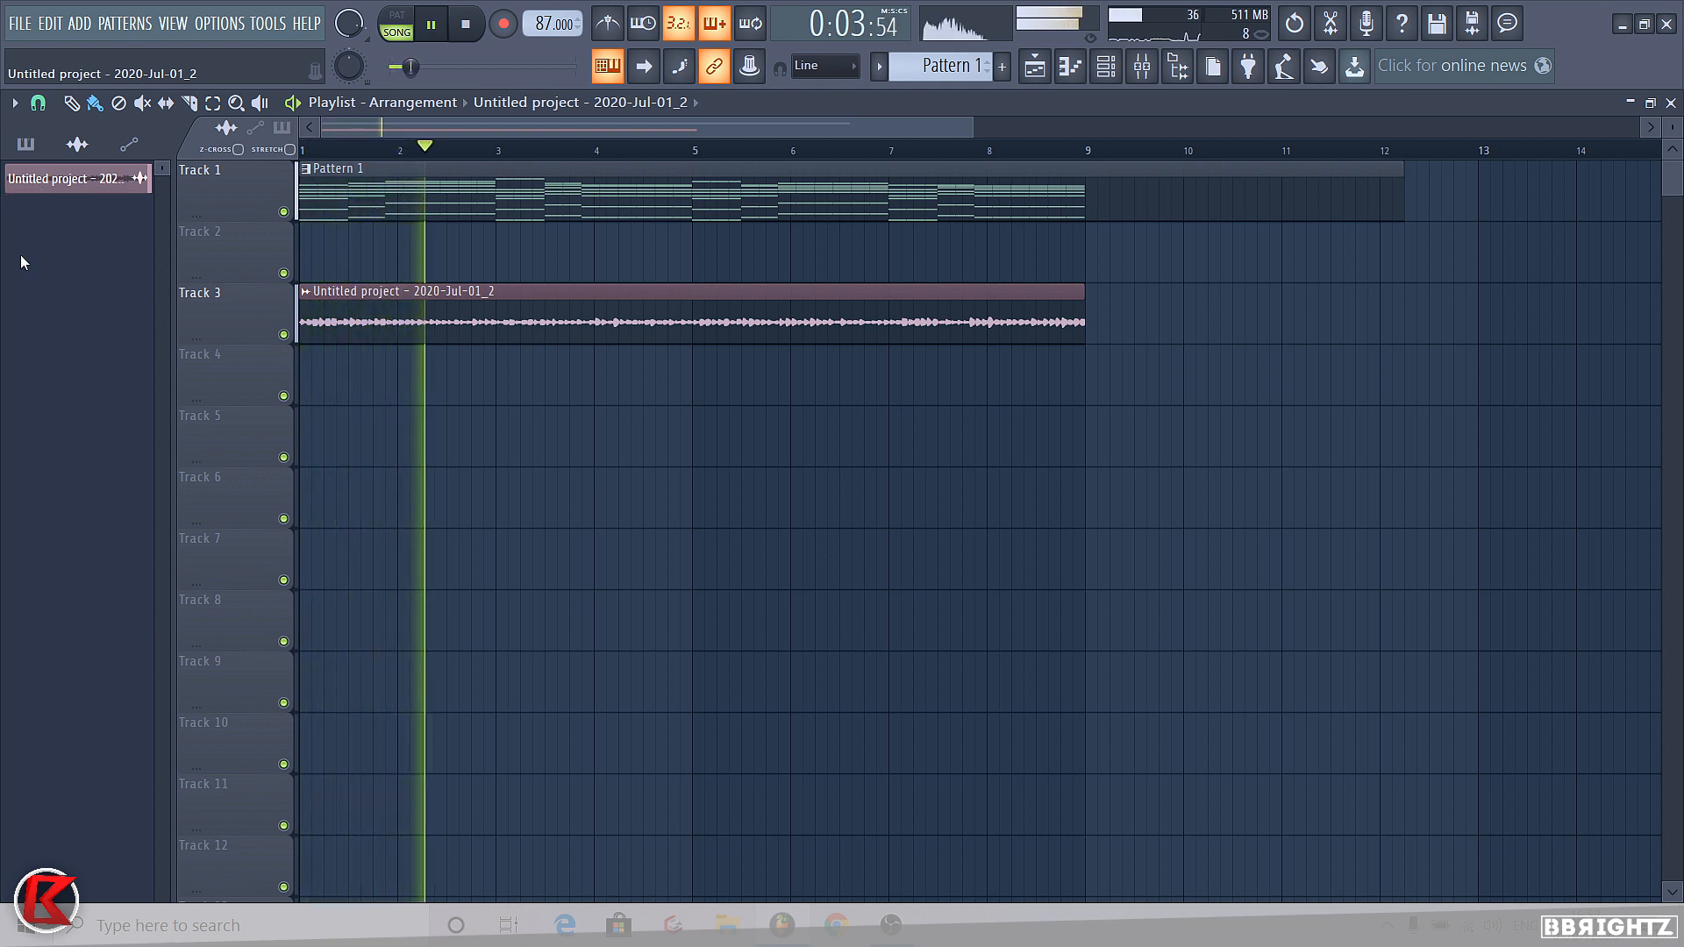
key("space")
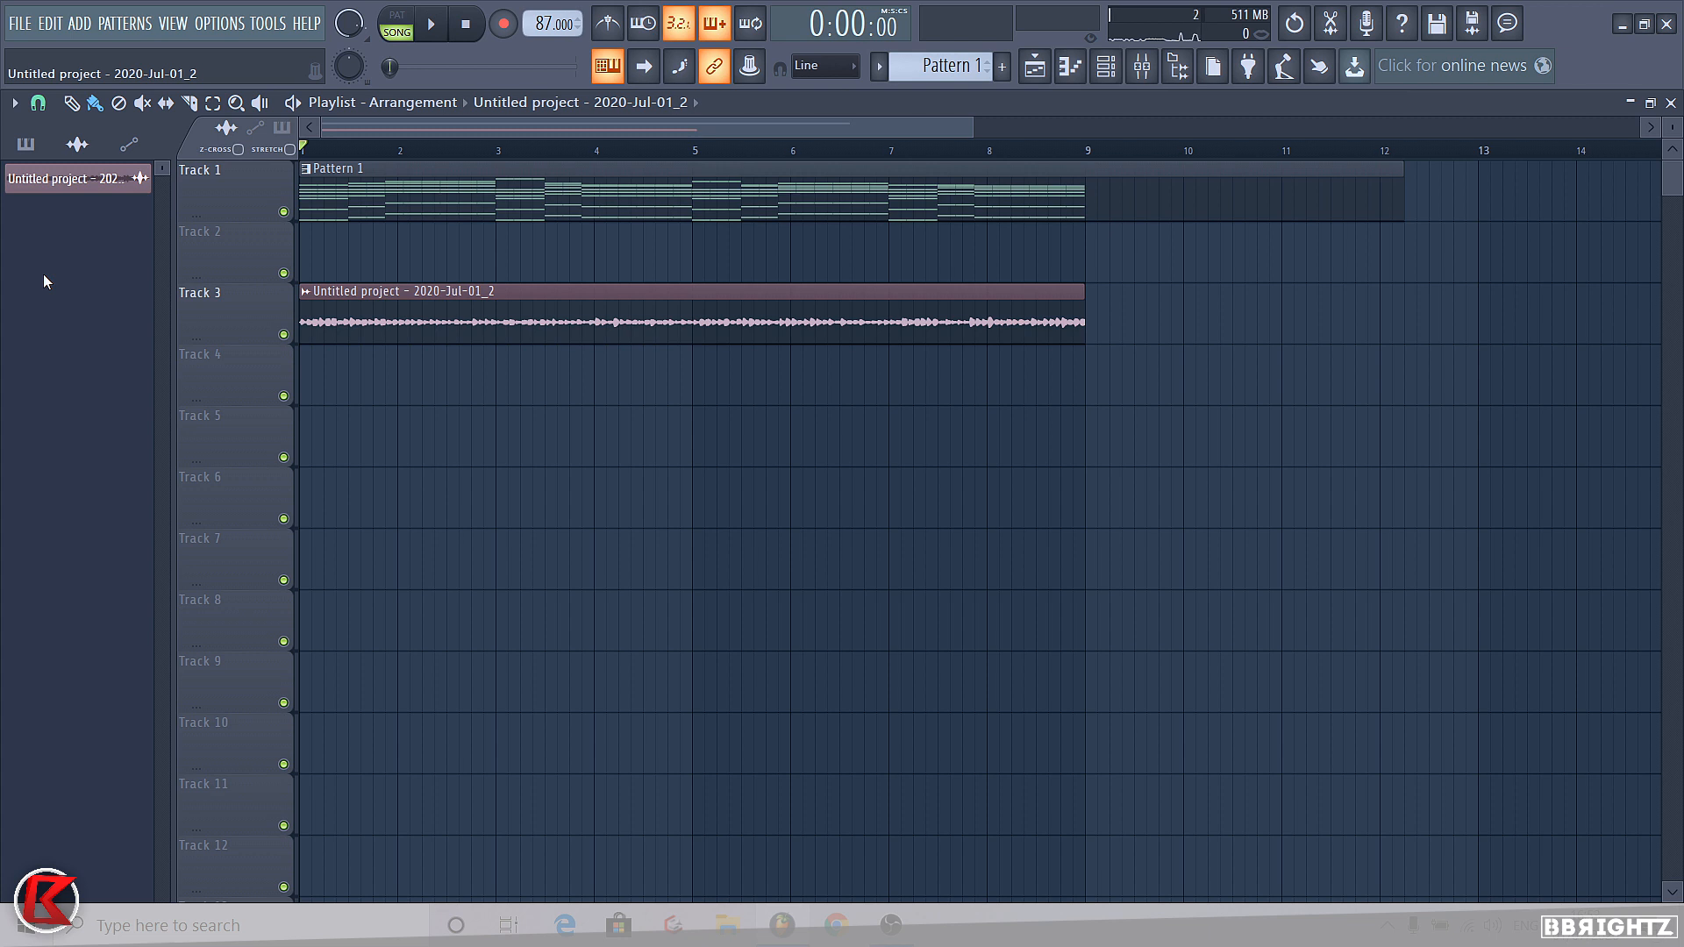
left_click(482, 175)
left_click(521, 315)
Review Serum's arpeggiator settings and its plugin editor from the channel rack, and close the plugin window
left_click(1106, 66)
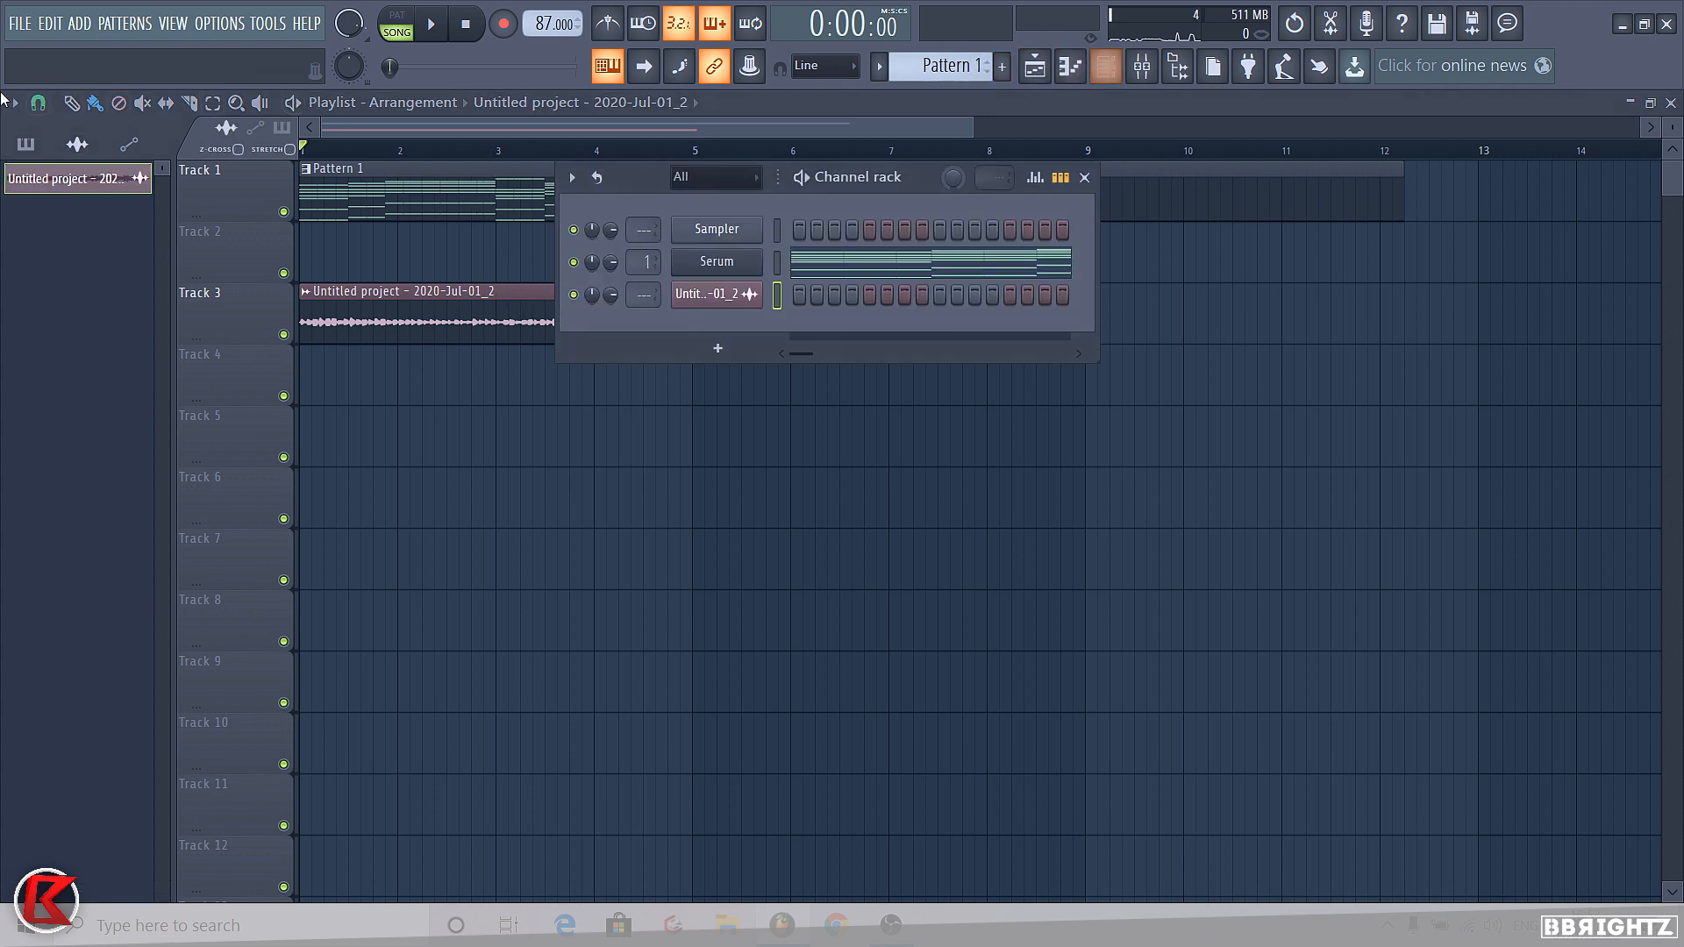
left_click(716, 261)
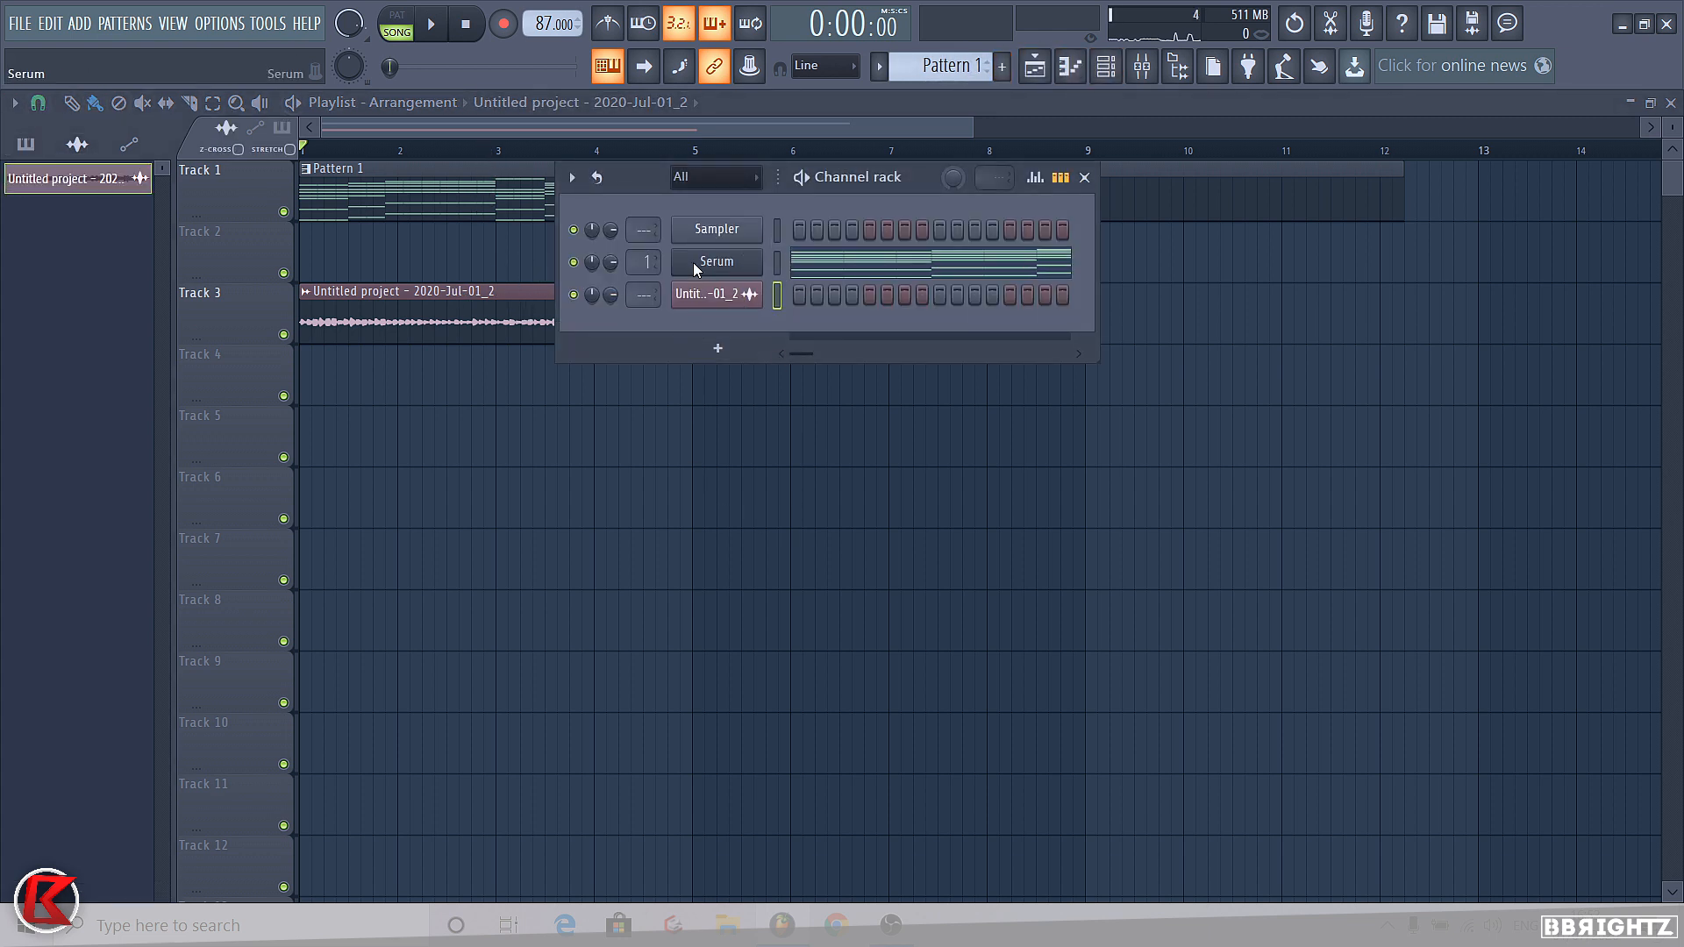
left_click(272, 249)
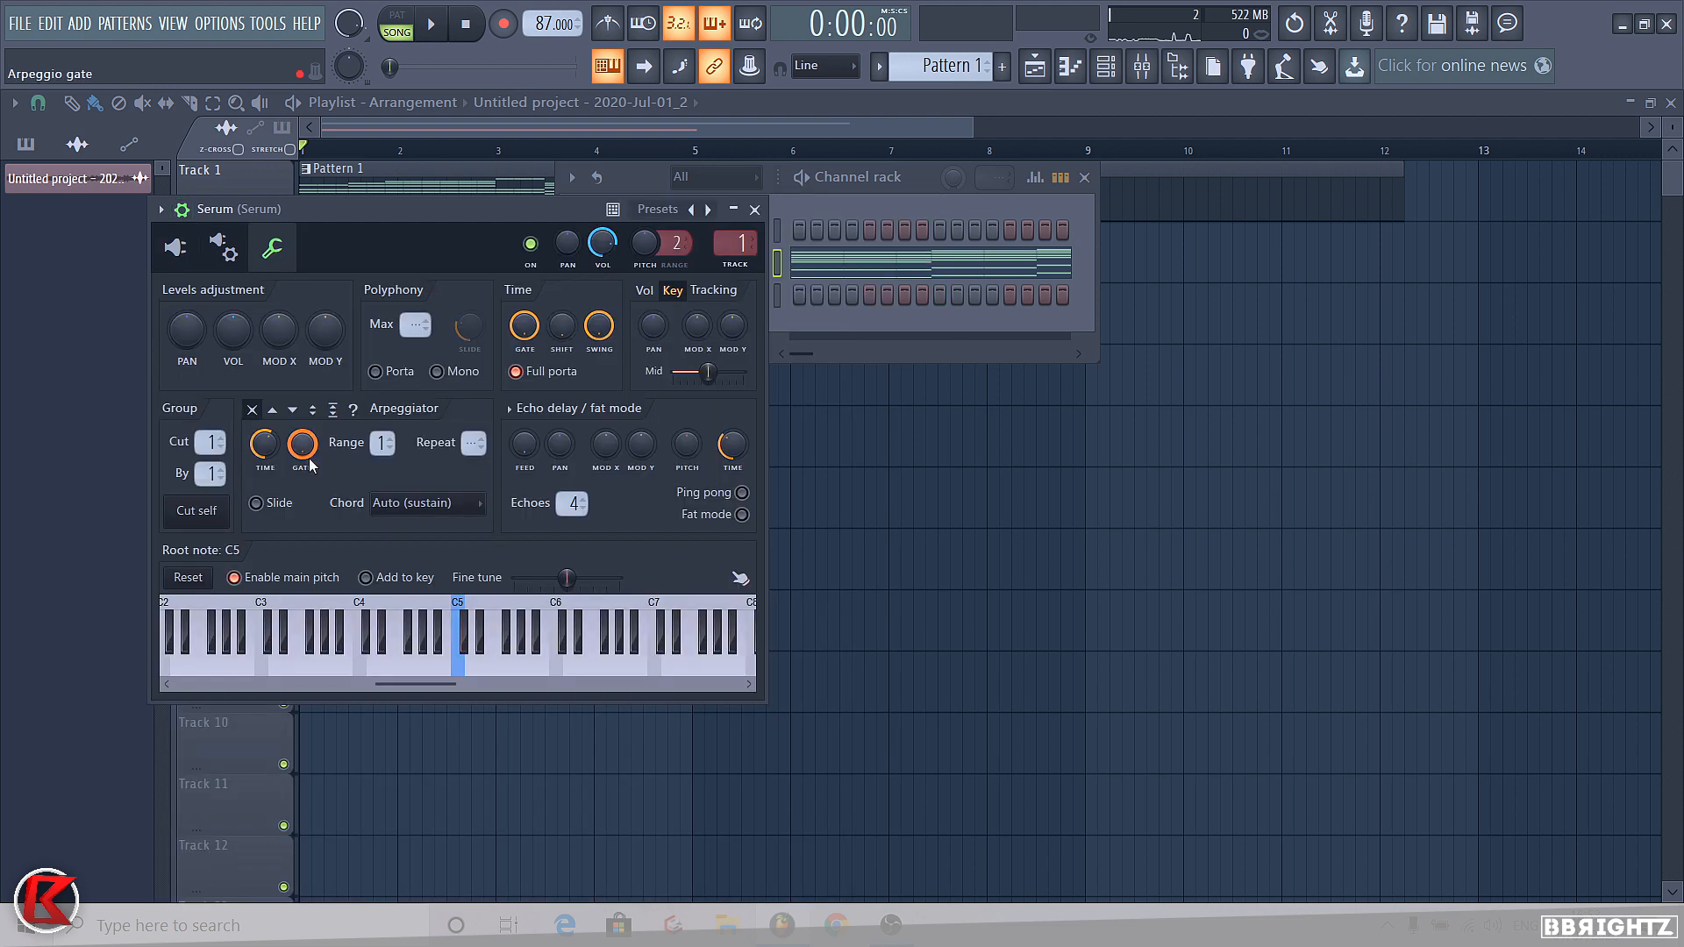
left_click(175, 247)
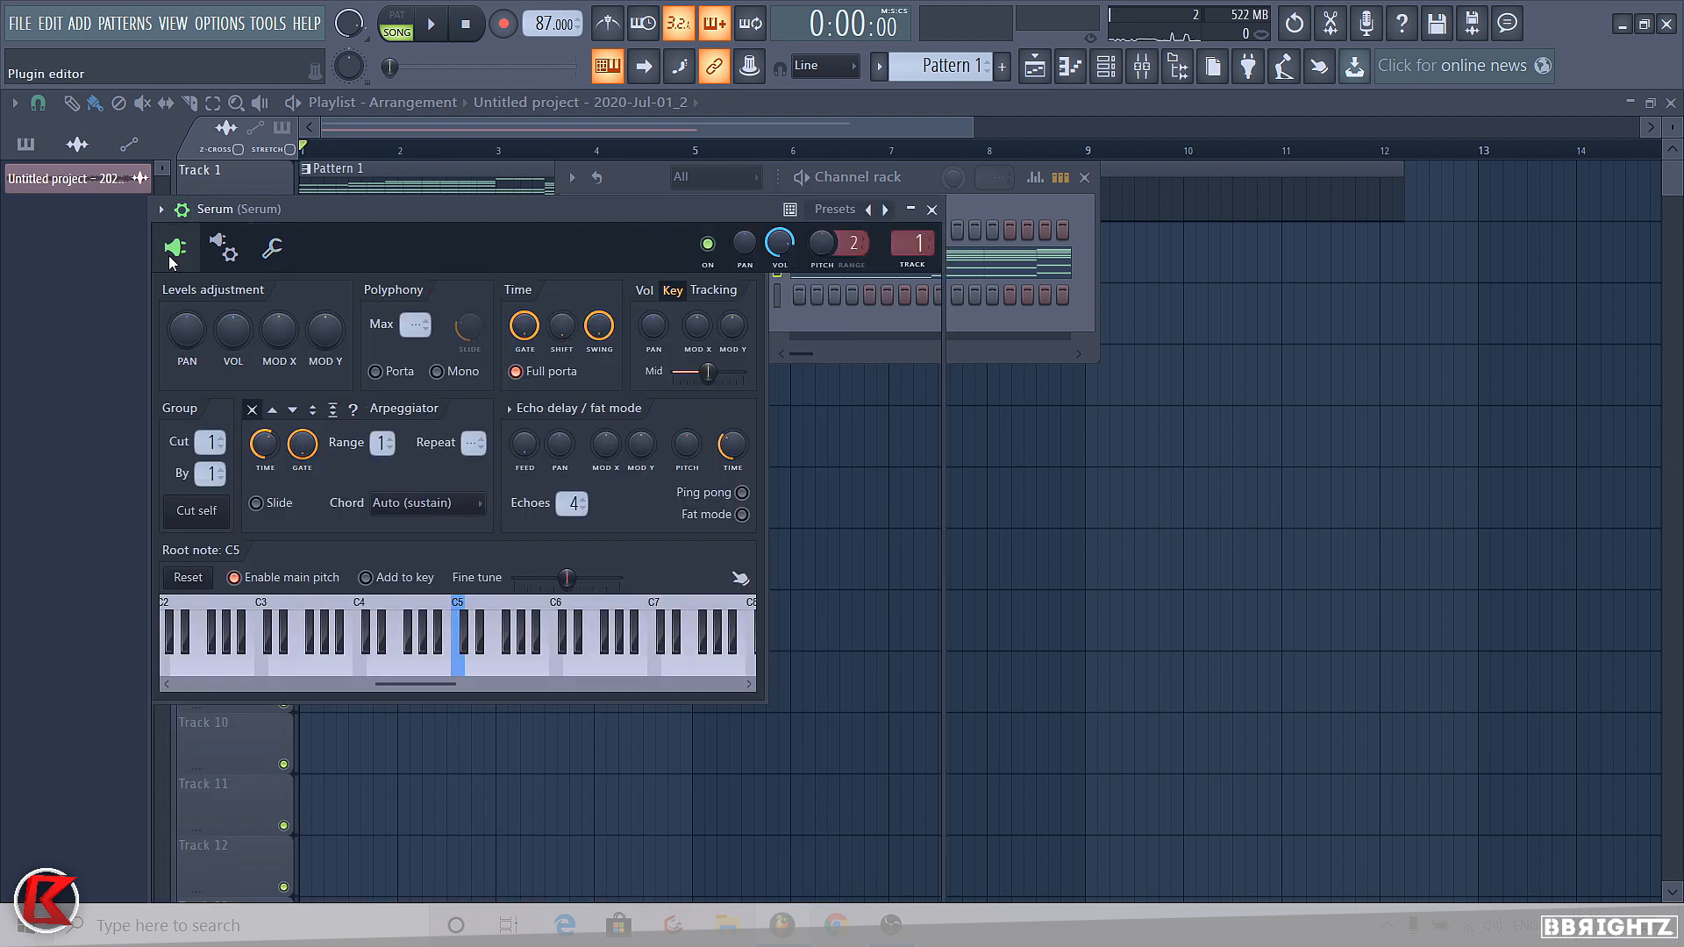
left_click(933, 209)
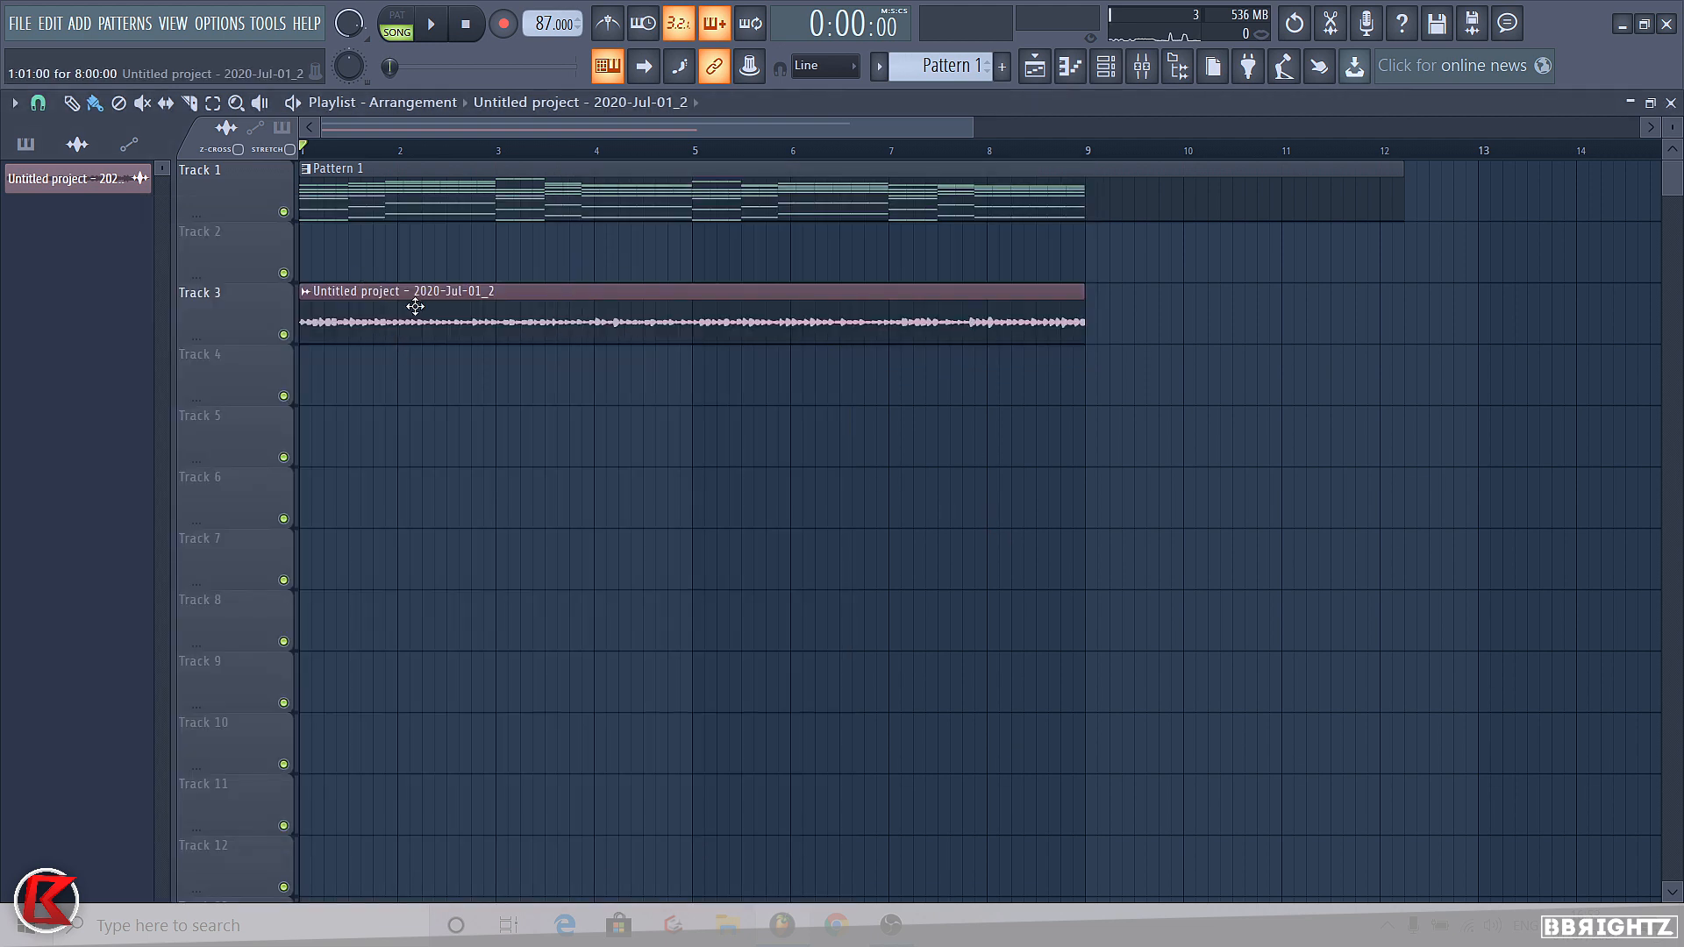
Select the Pattern 1 clip on Track 1 and play the arrangement from the start again
left_click(365, 214)
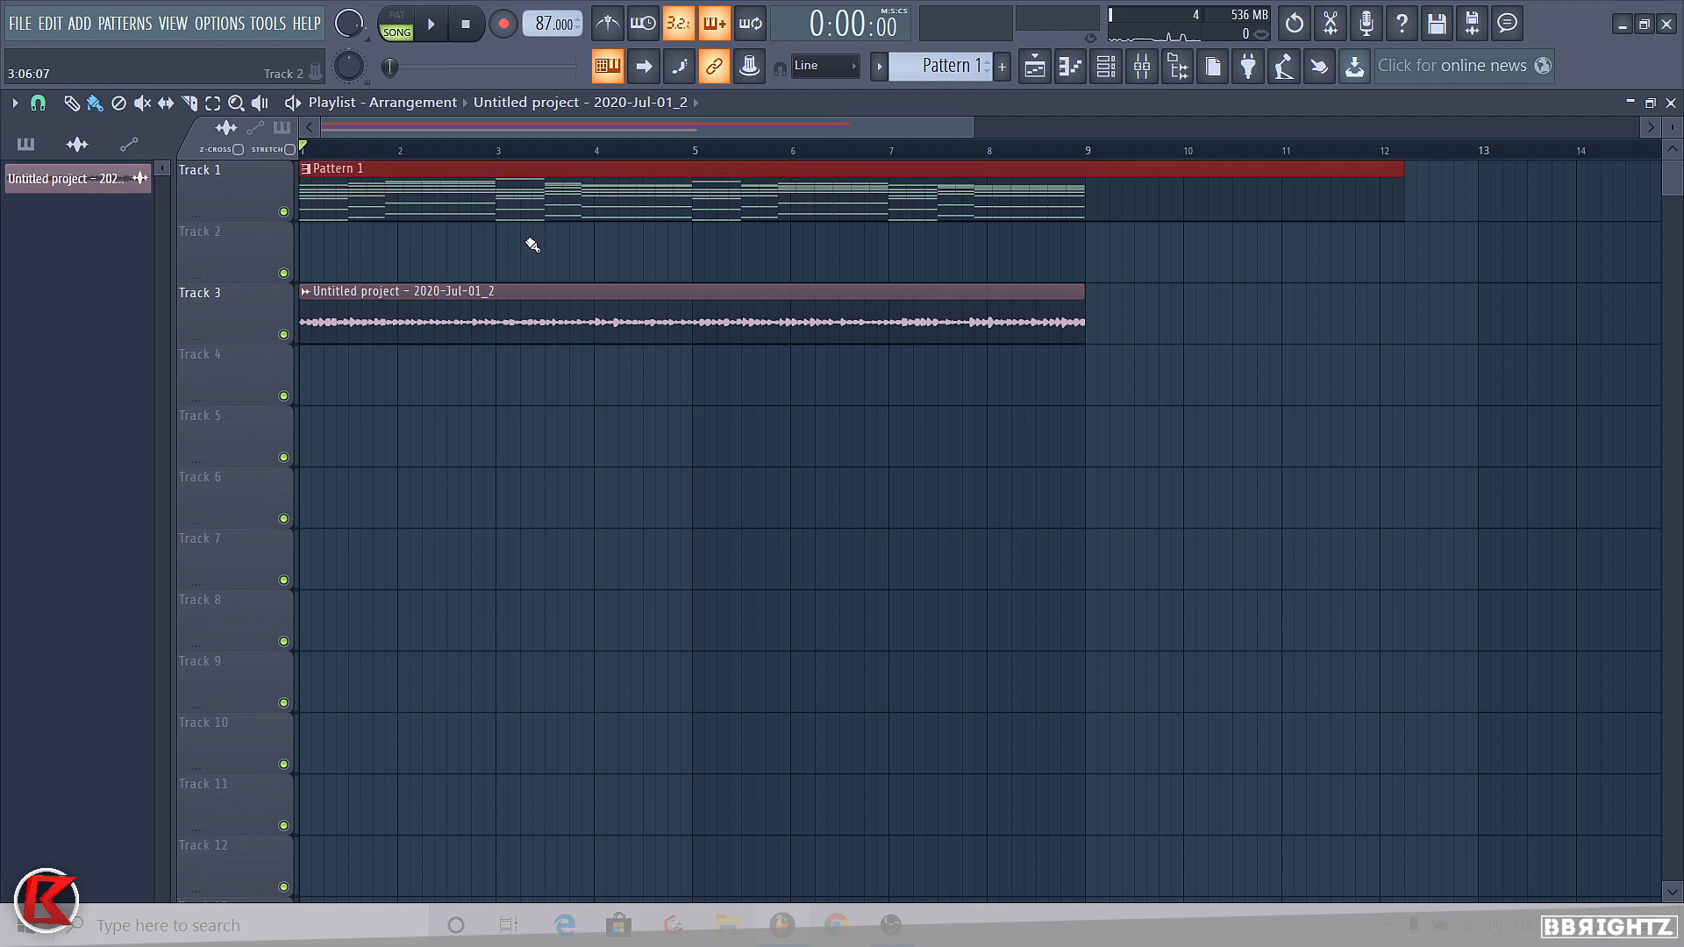
key("space")
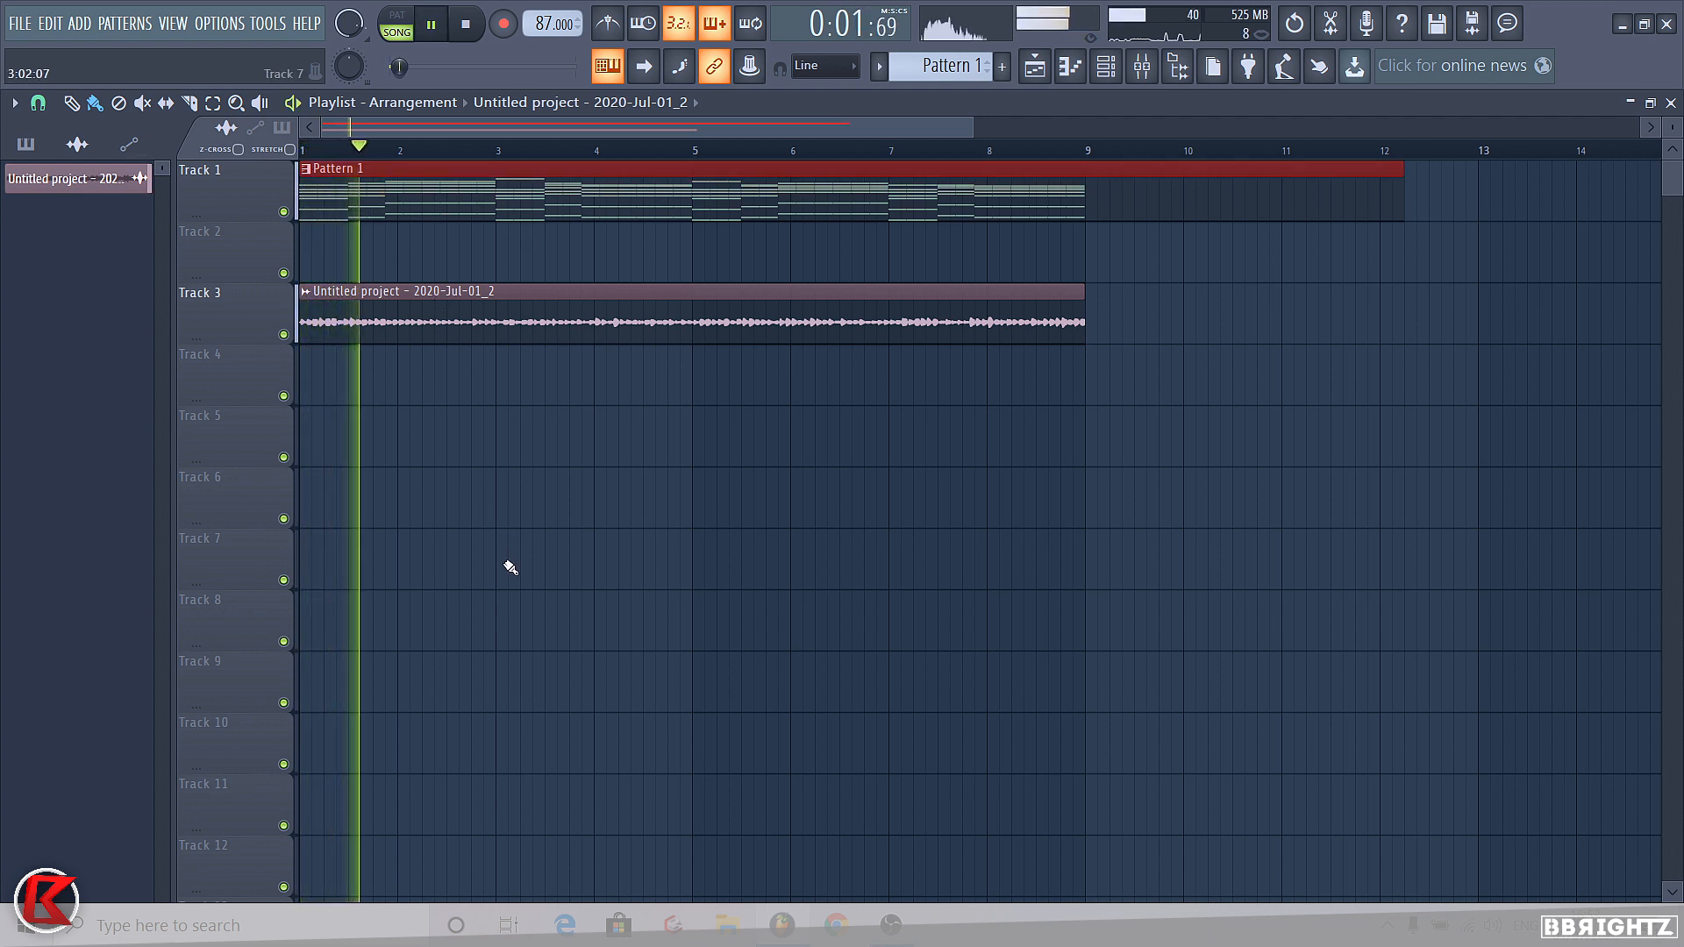
key("space")
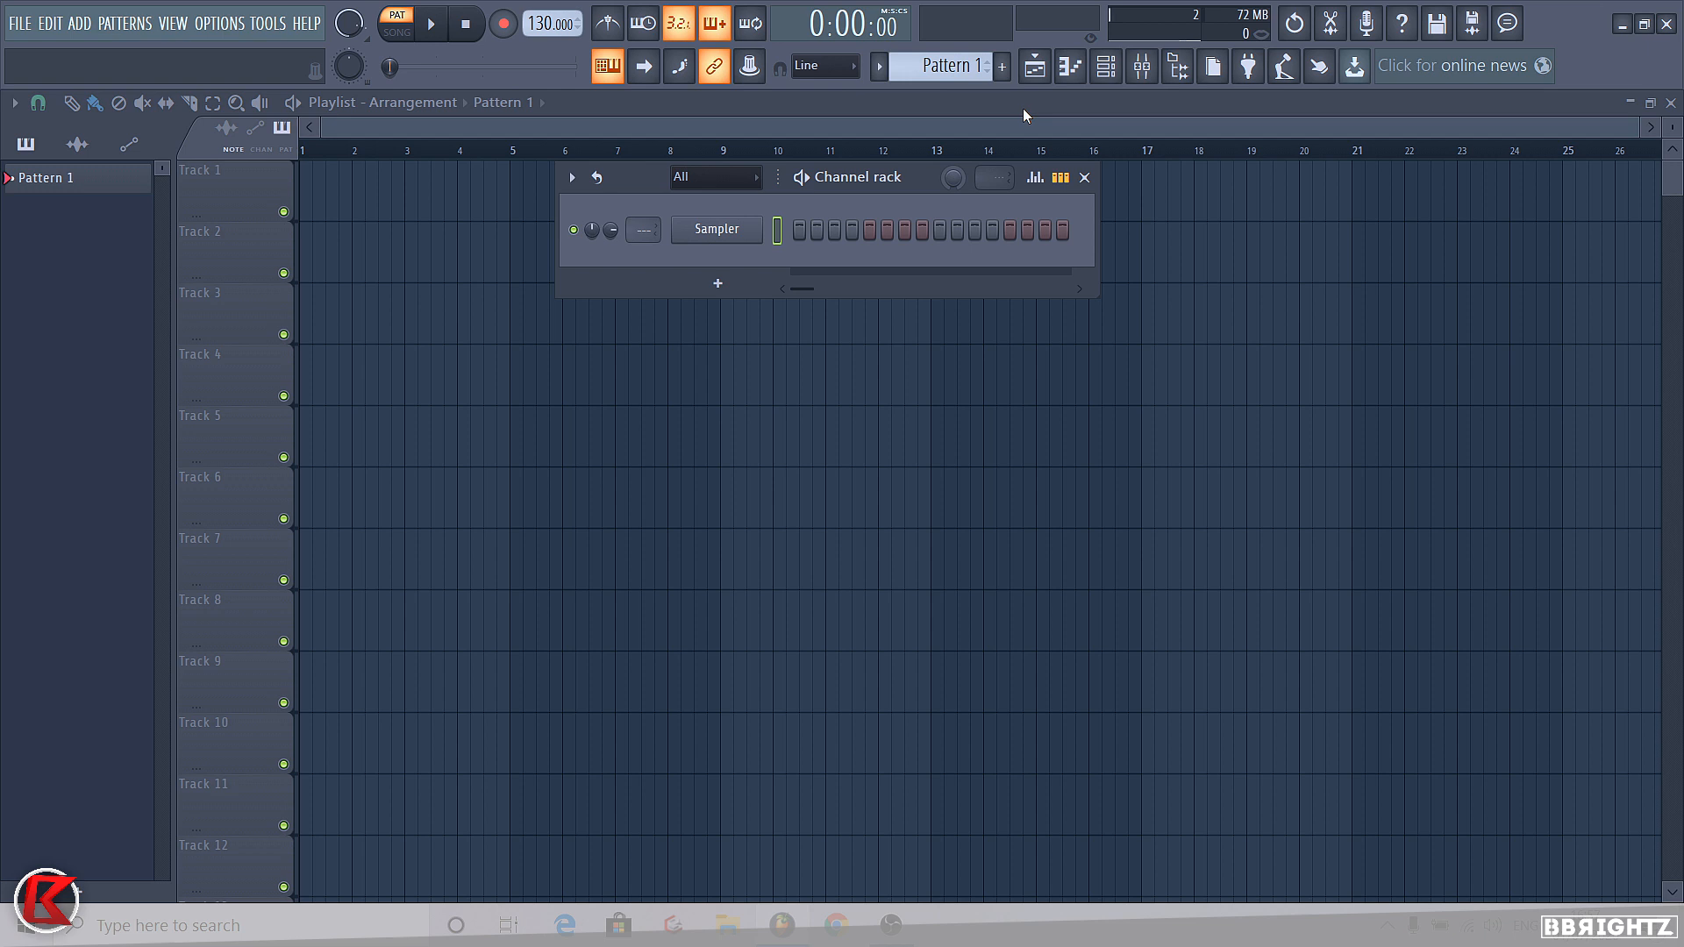
View the Save As dialog for the untitled project and the available file commands, without saving anything
key("ctrl+s")
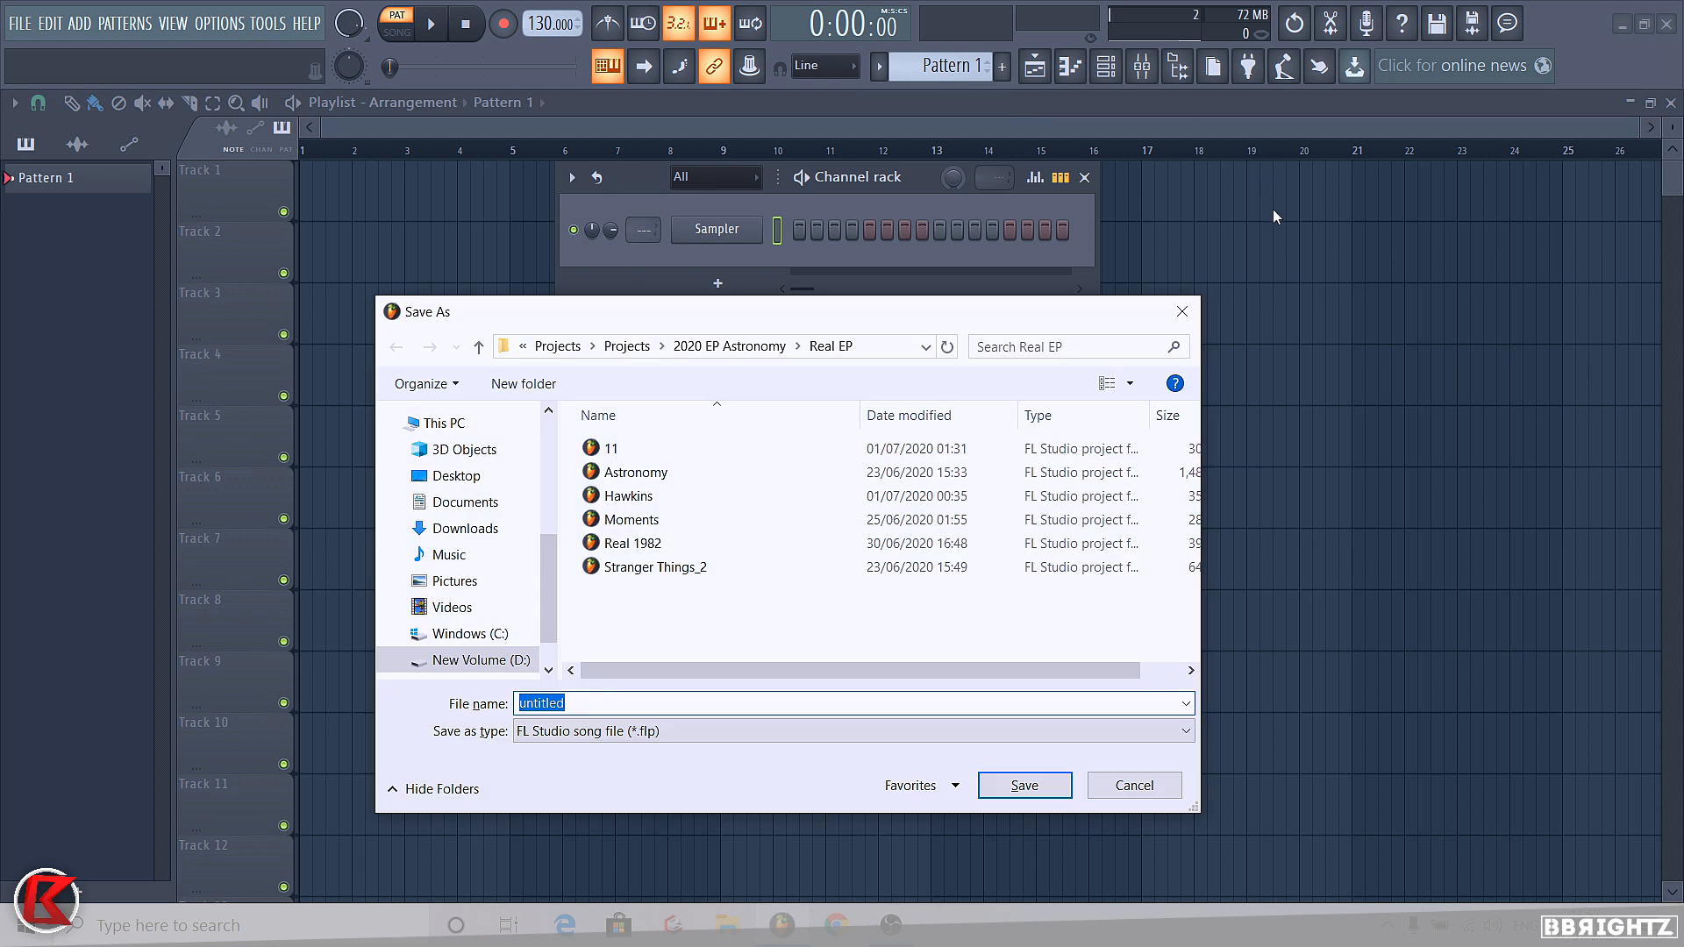
left_click(1179, 306)
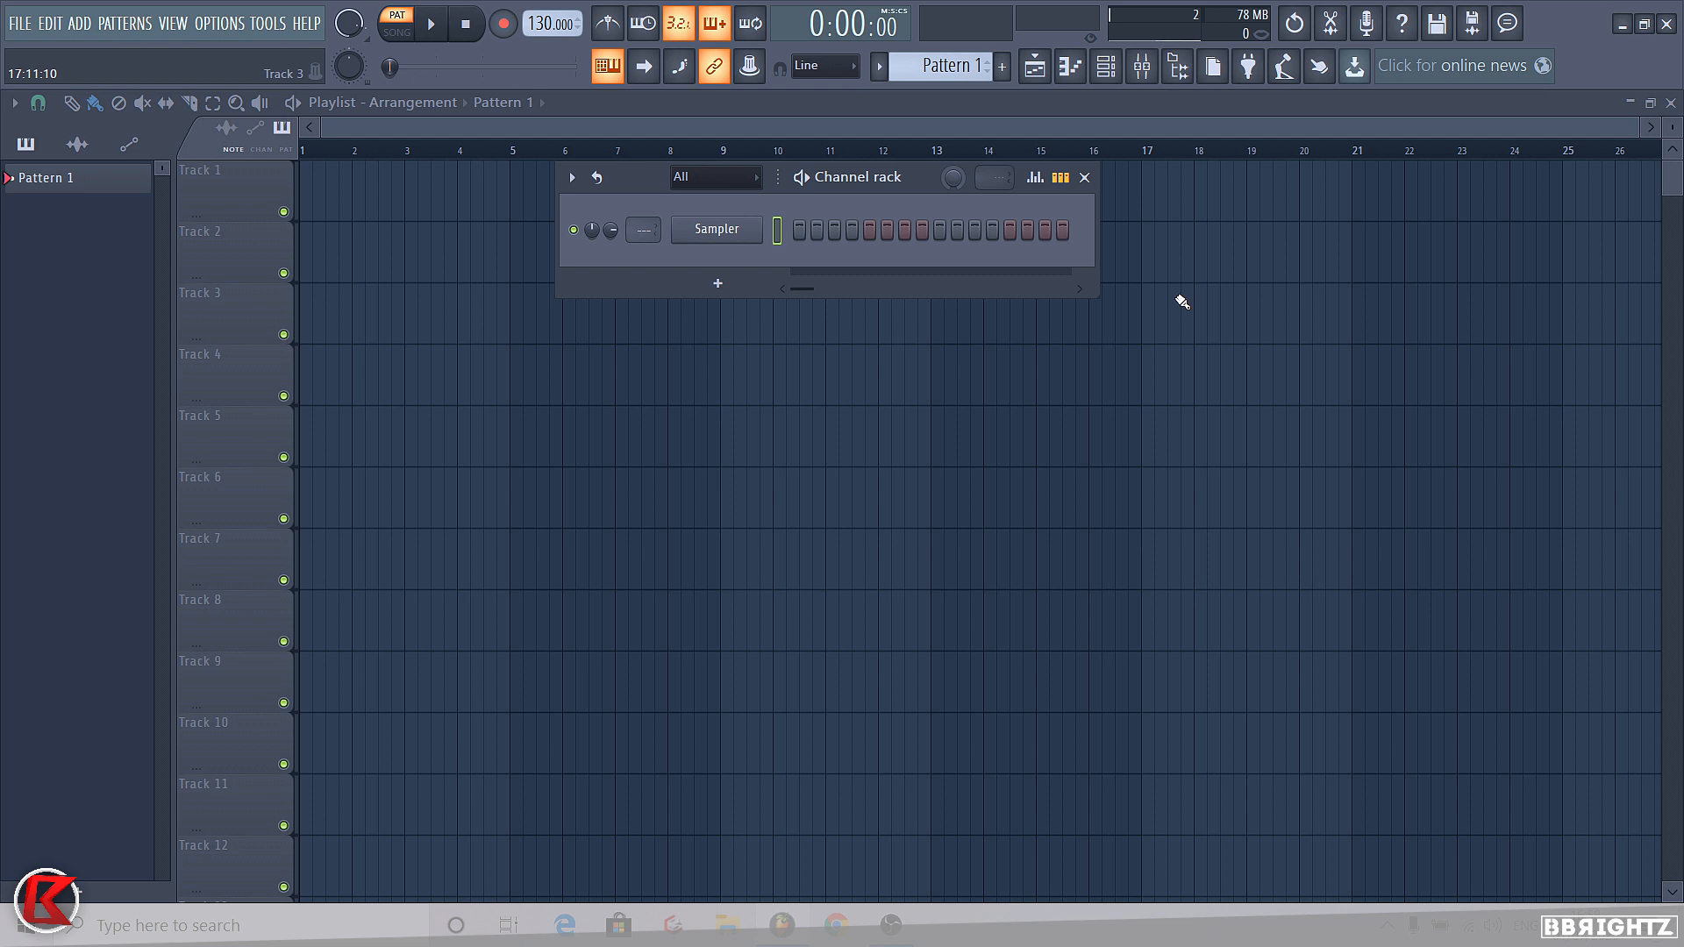
left_click(26, 35)
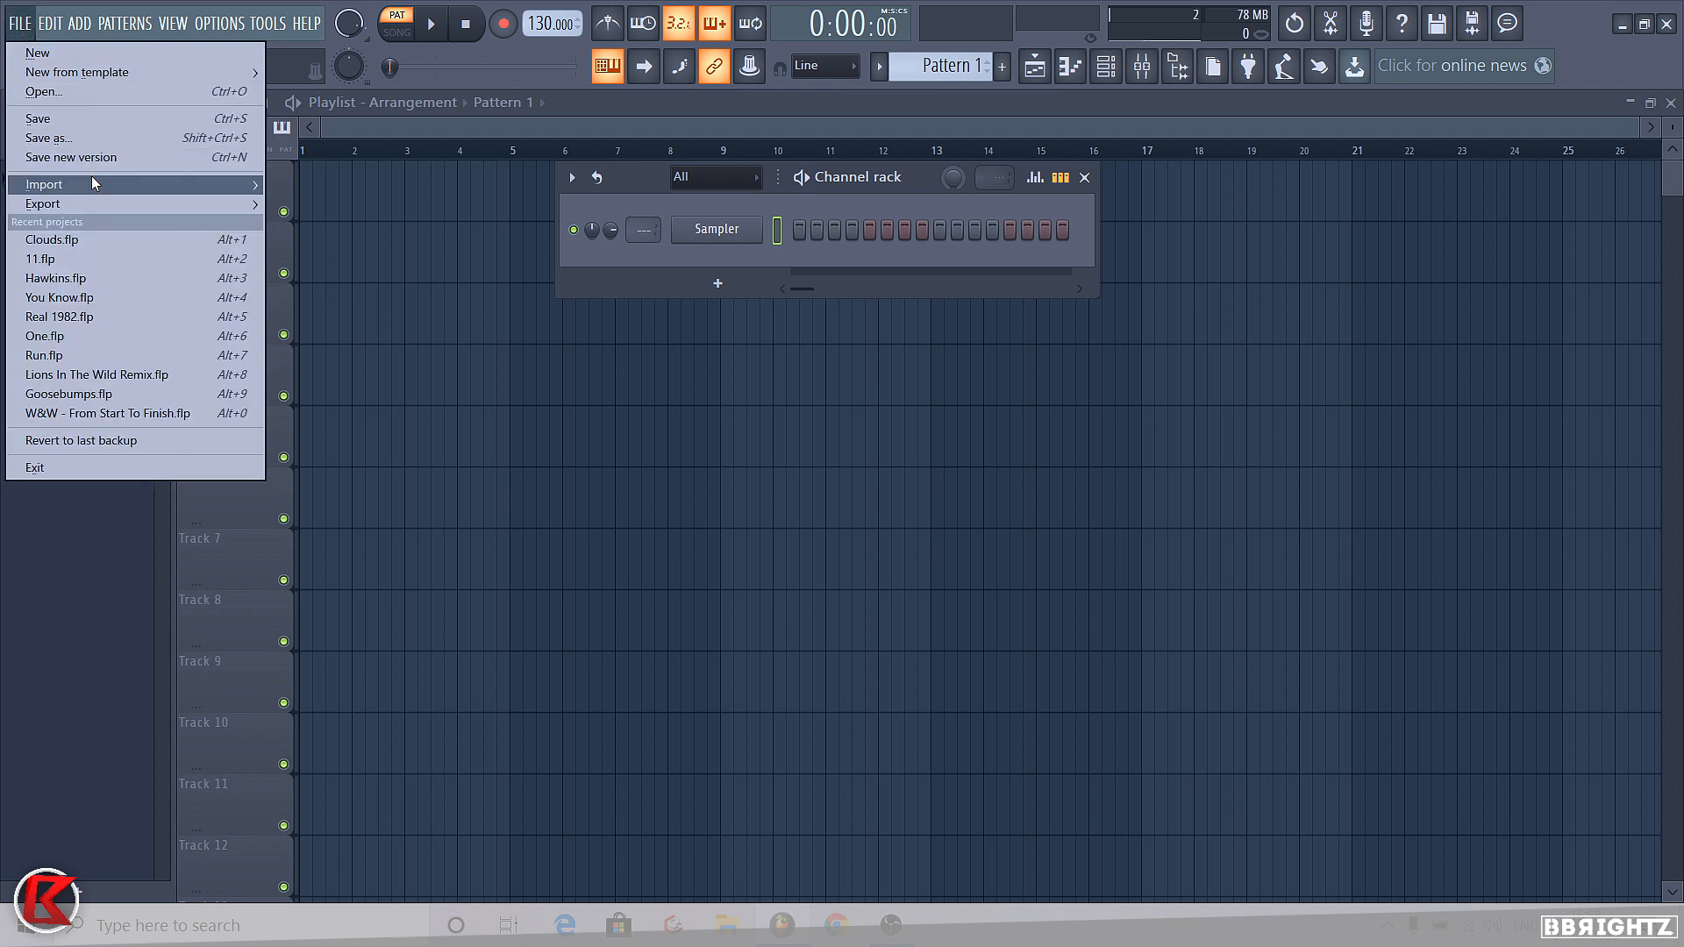
left_click(350, 367)
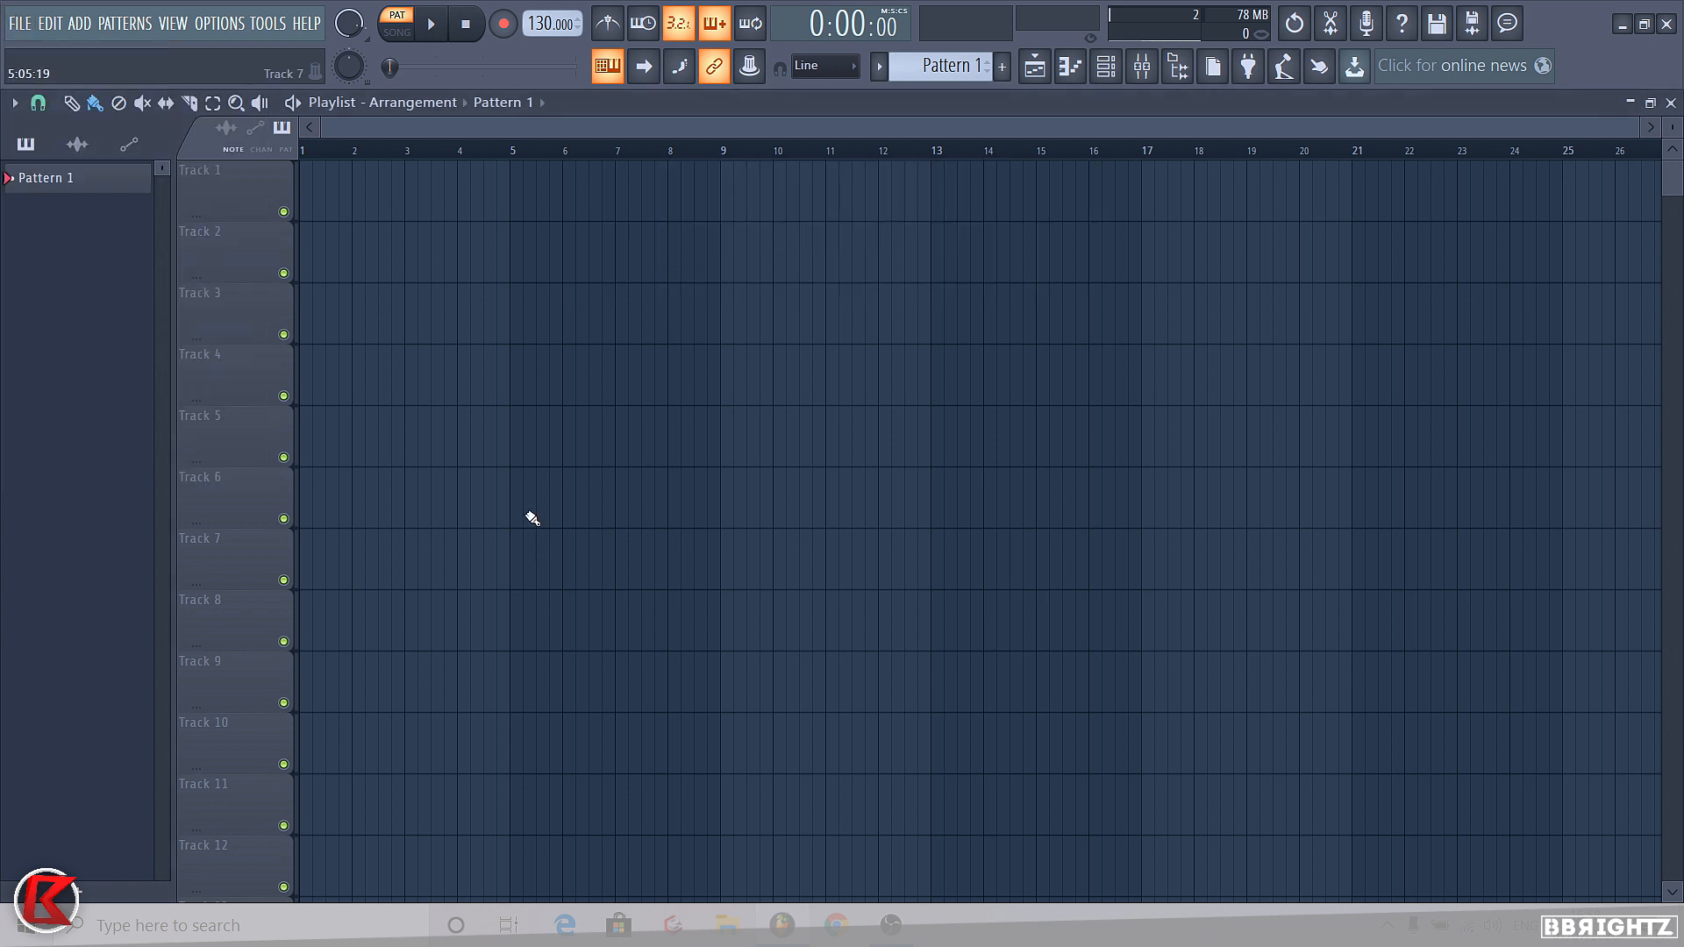